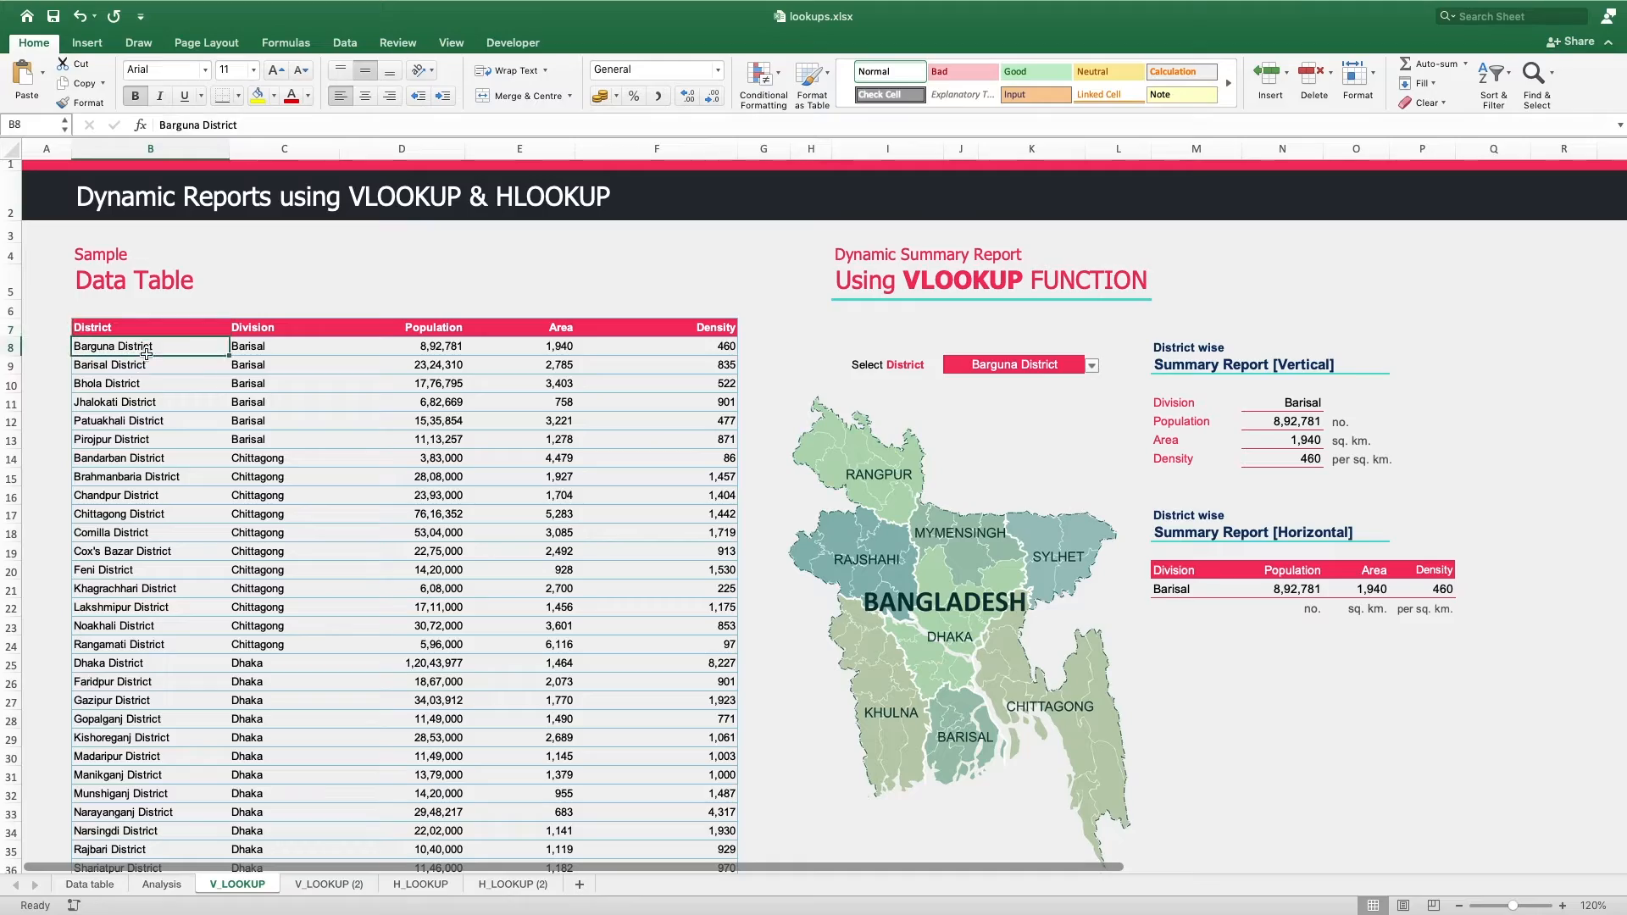
- Examine the sample data table's District, Division, Population, Area and Density columns down to the last district row
{"action": "scroll", "coordinate": [148, 365], "scroll_direction": "down", "scroll_amount": 7}
{"action": "scroll", "coordinate": [151, 385], "scroll_direction": "down", "scroll_amount": 10}
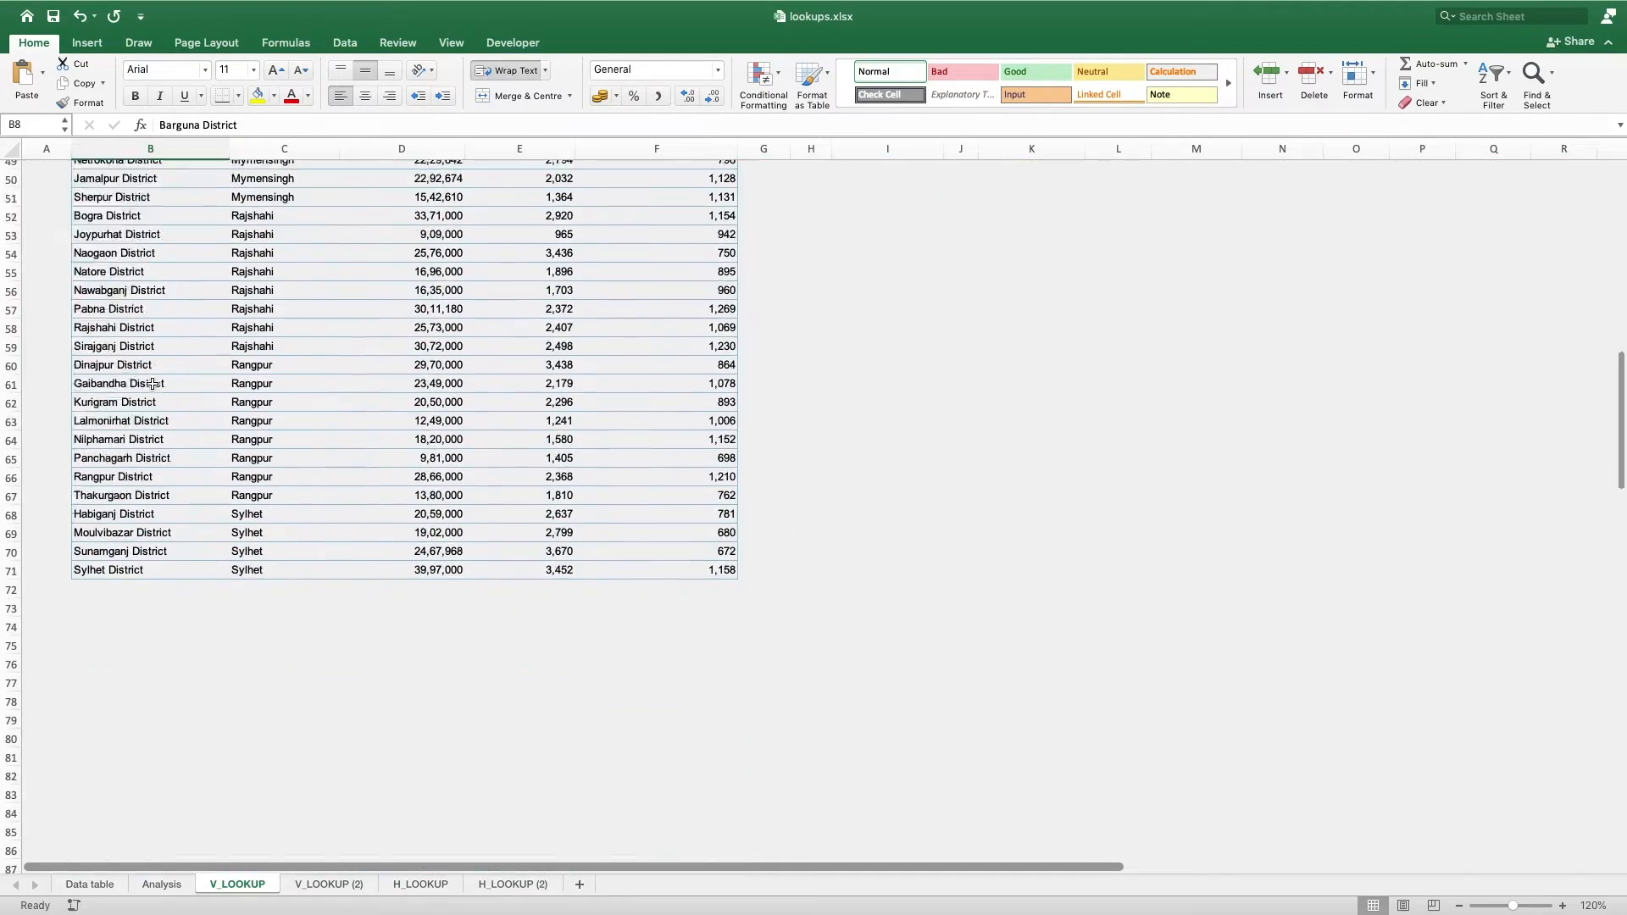
{"action": "scroll", "coordinate": [151, 386], "scroll_direction": "up", "scroll_amount": 16}
{"action": "left_click", "coordinate": [278, 327]}
{"action": "left_click", "coordinate": [140, 346]}
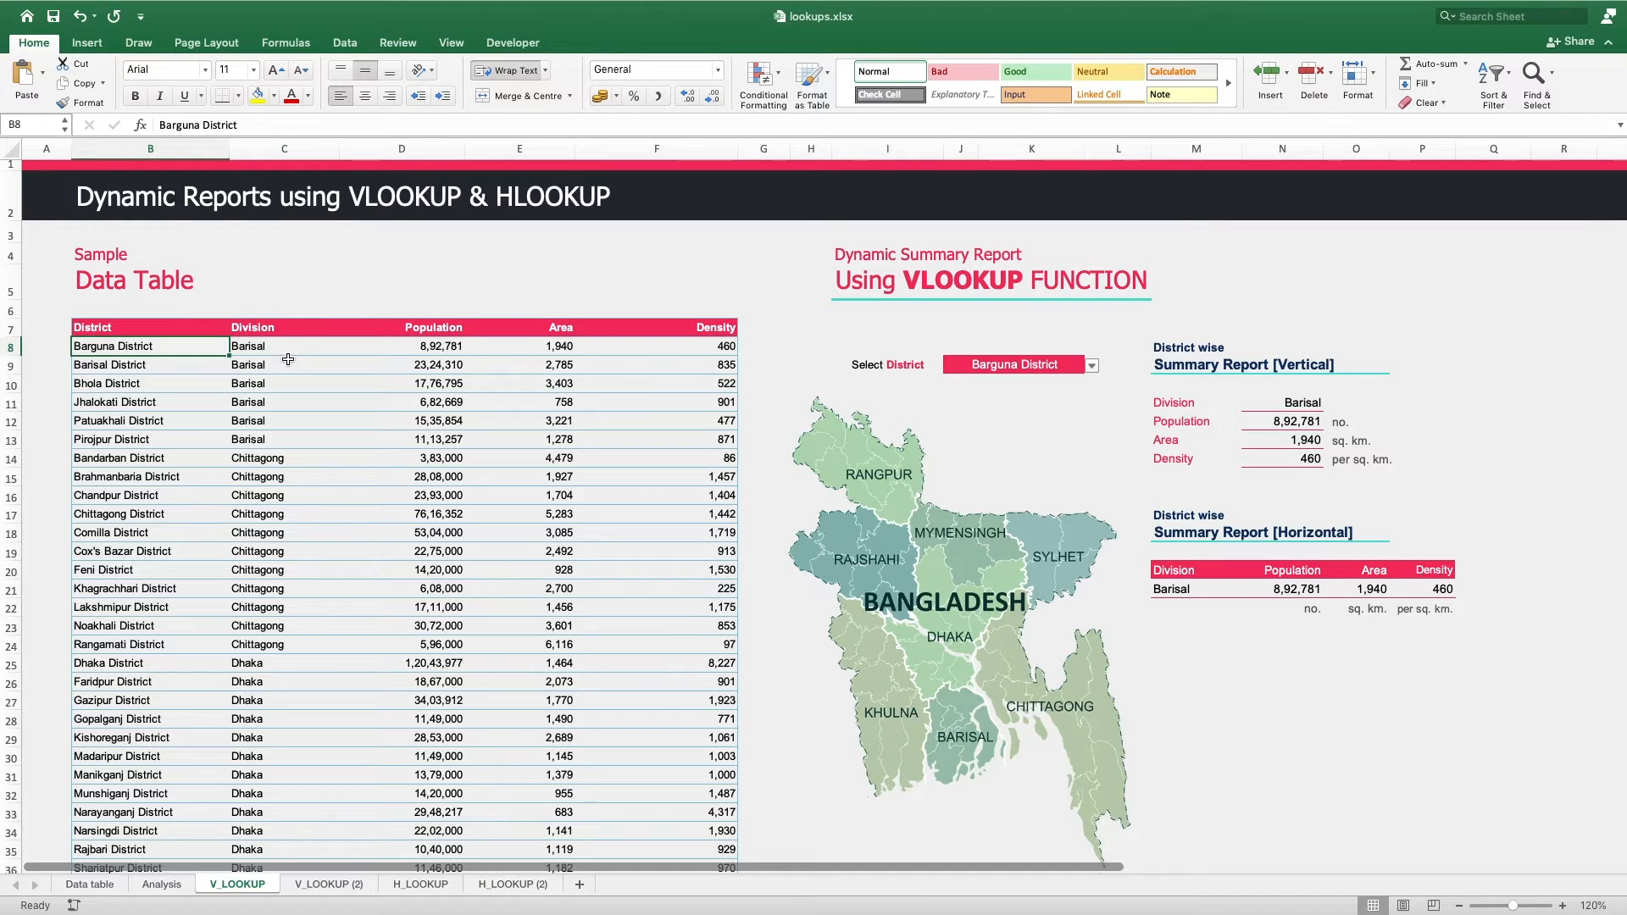
{"action": "left_click", "coordinate": [440, 347]}
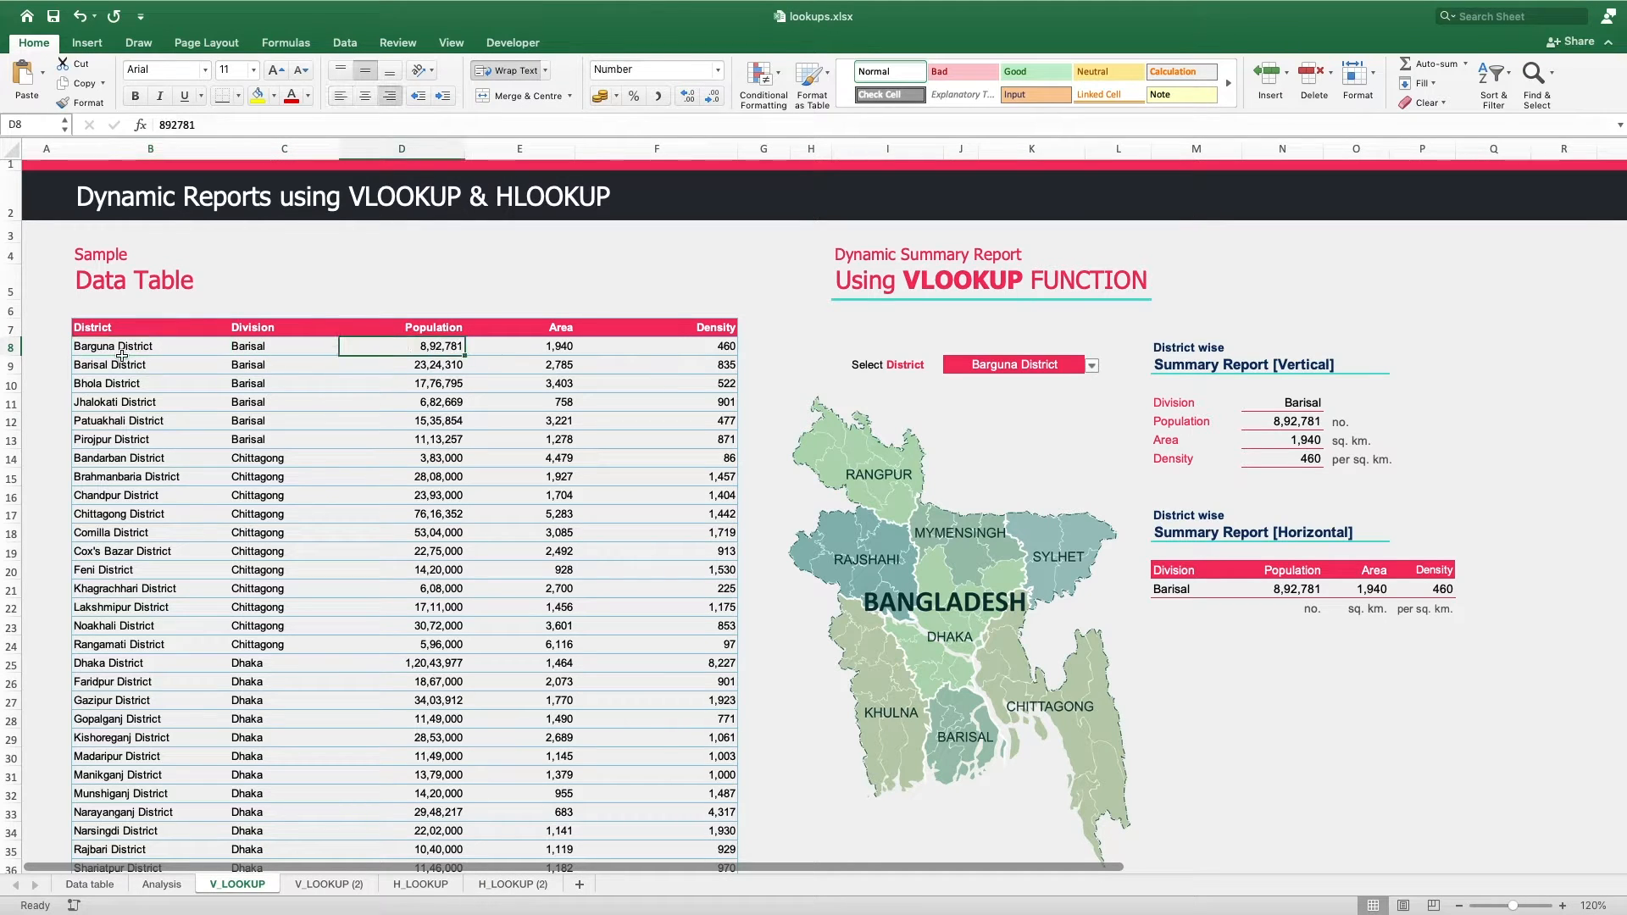
{"action": "left_click", "coordinate": [586, 346]}
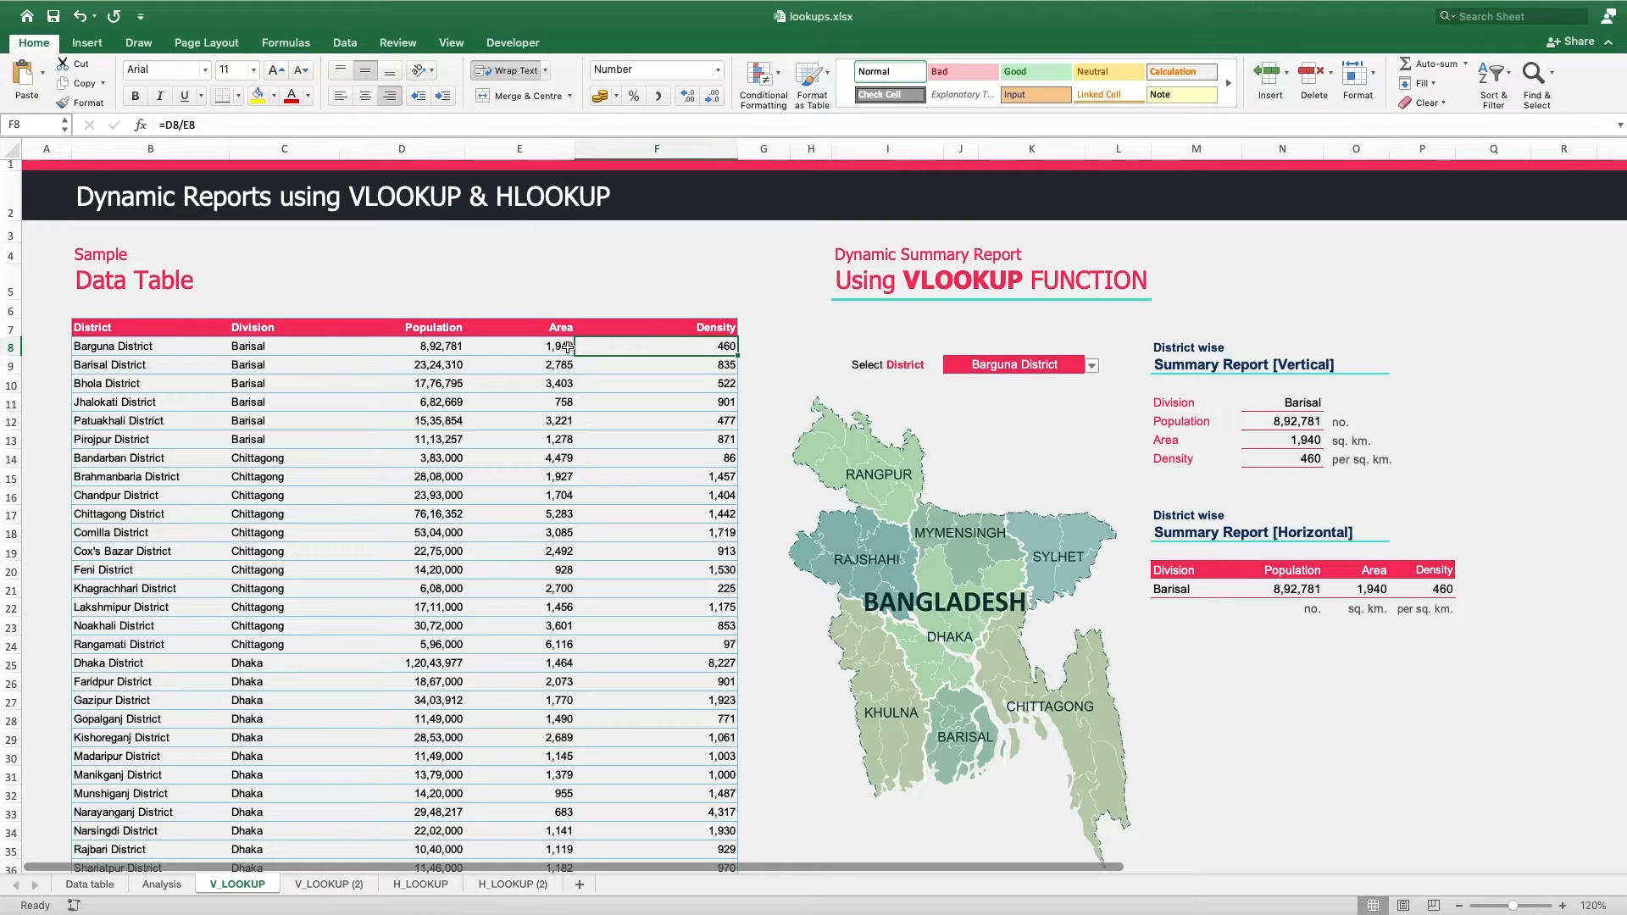
{"action": "left_click", "coordinate": [151, 353]}
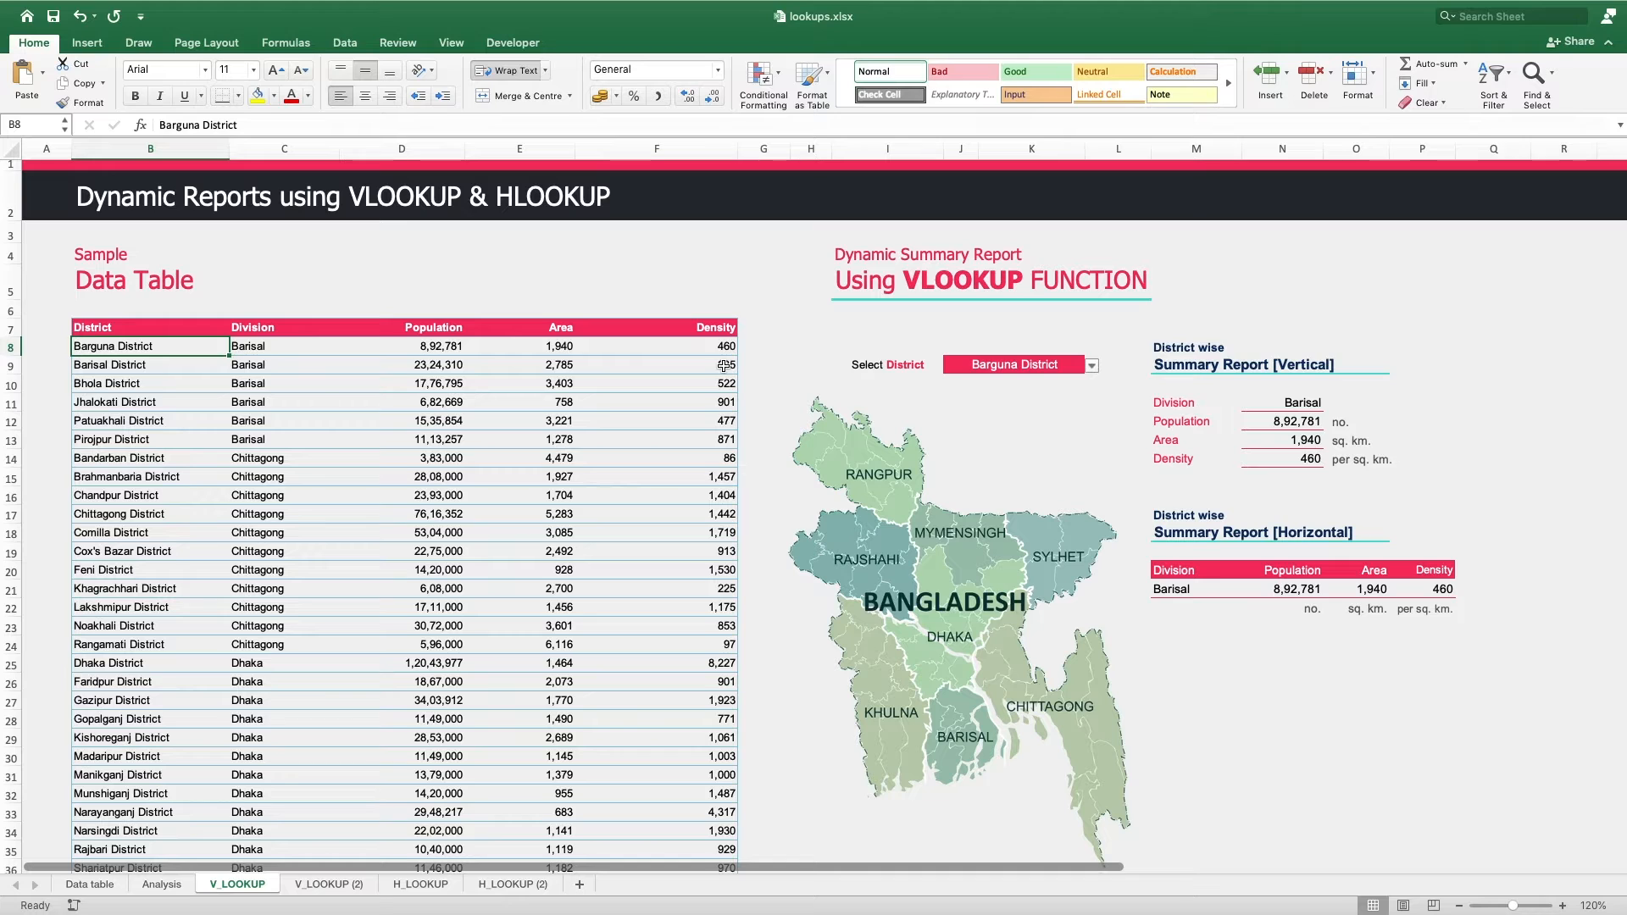
{"action": "left_click", "coordinate": [725, 346]}
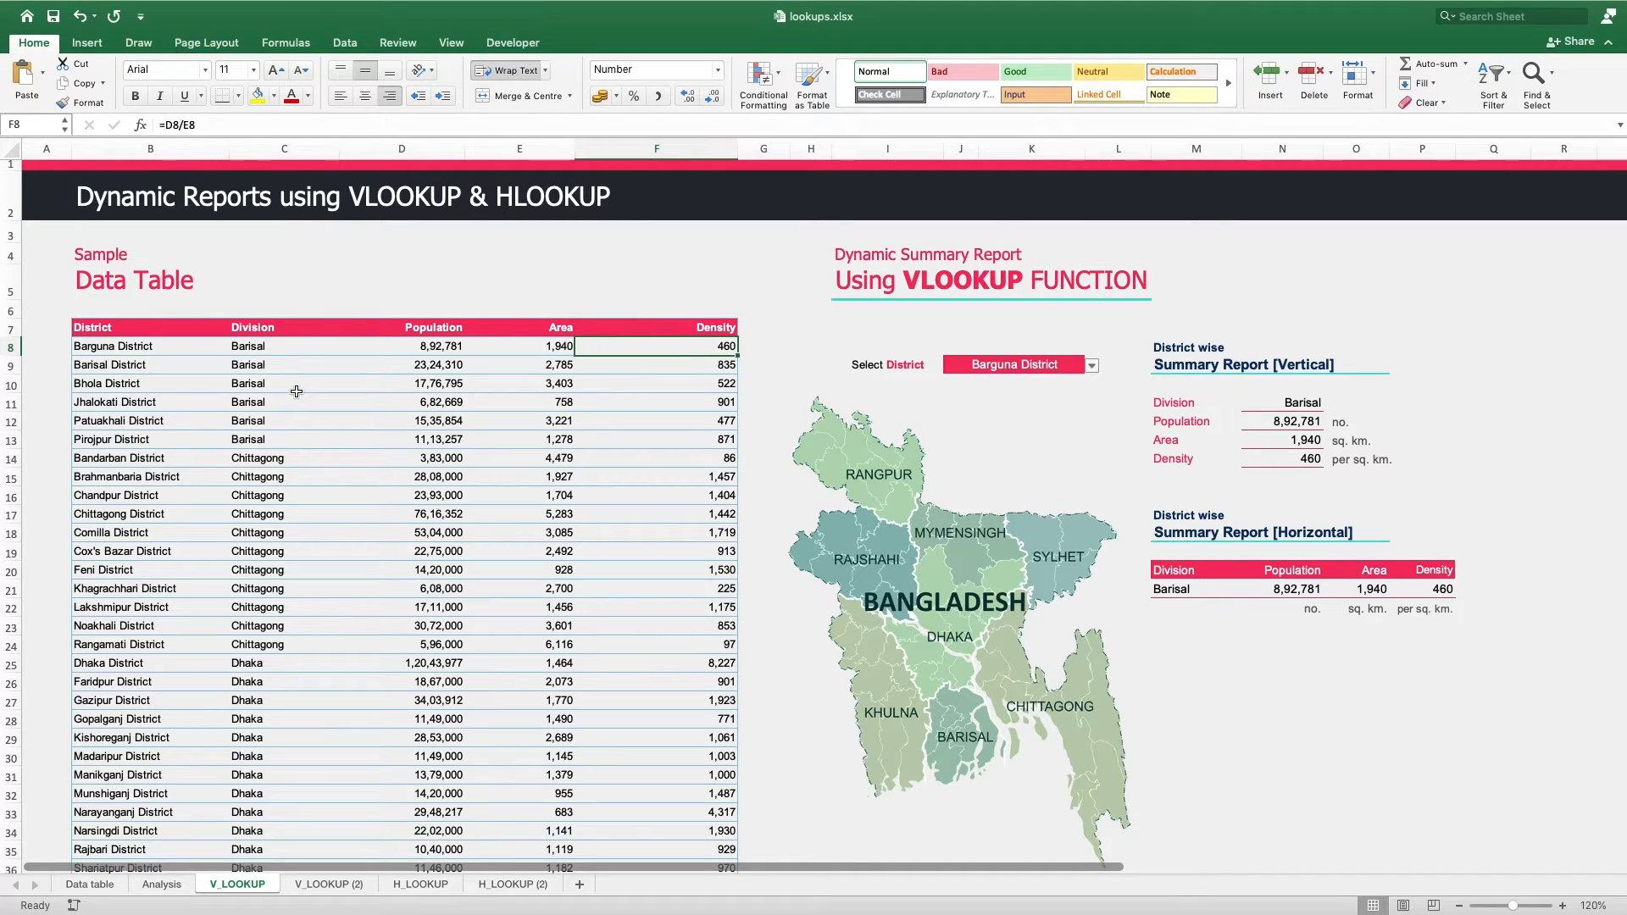
{"action": "left_click", "coordinate": [144, 330]}
{"action": "scroll", "coordinate": [327, 374], "scroll_direction": "down", "scroll_amount": 10}
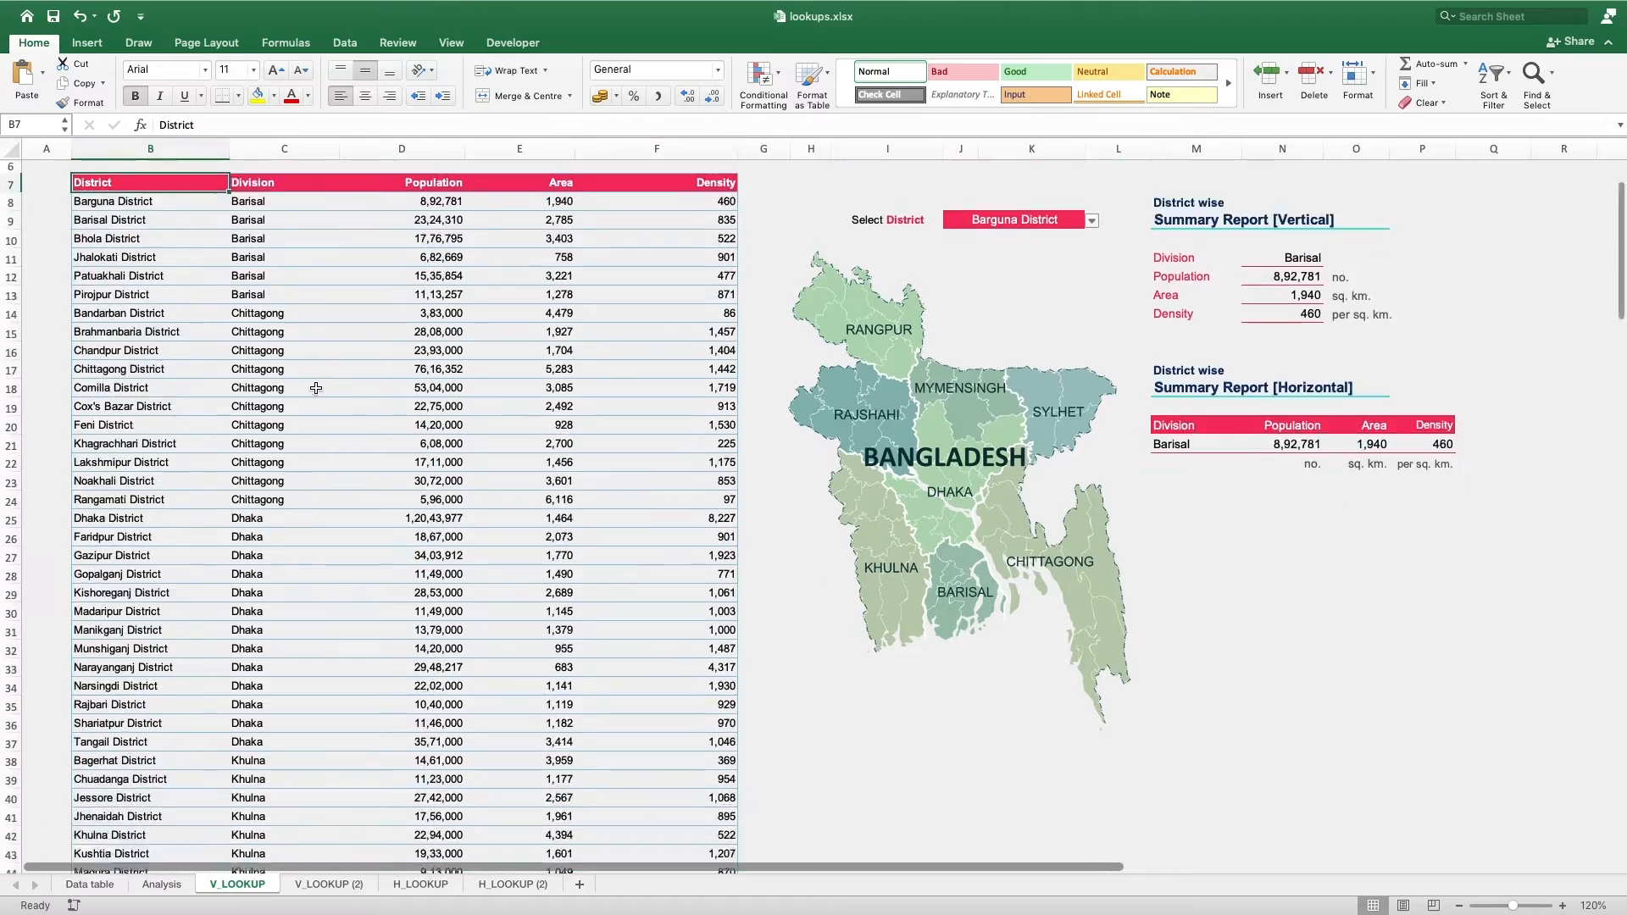
{"action": "scroll", "coordinate": [328, 382], "scroll_direction": "up", "scroll_amount": 2}
{"action": "scroll", "coordinate": [329, 382], "scroll_direction": "up", "scroll_amount": 10}
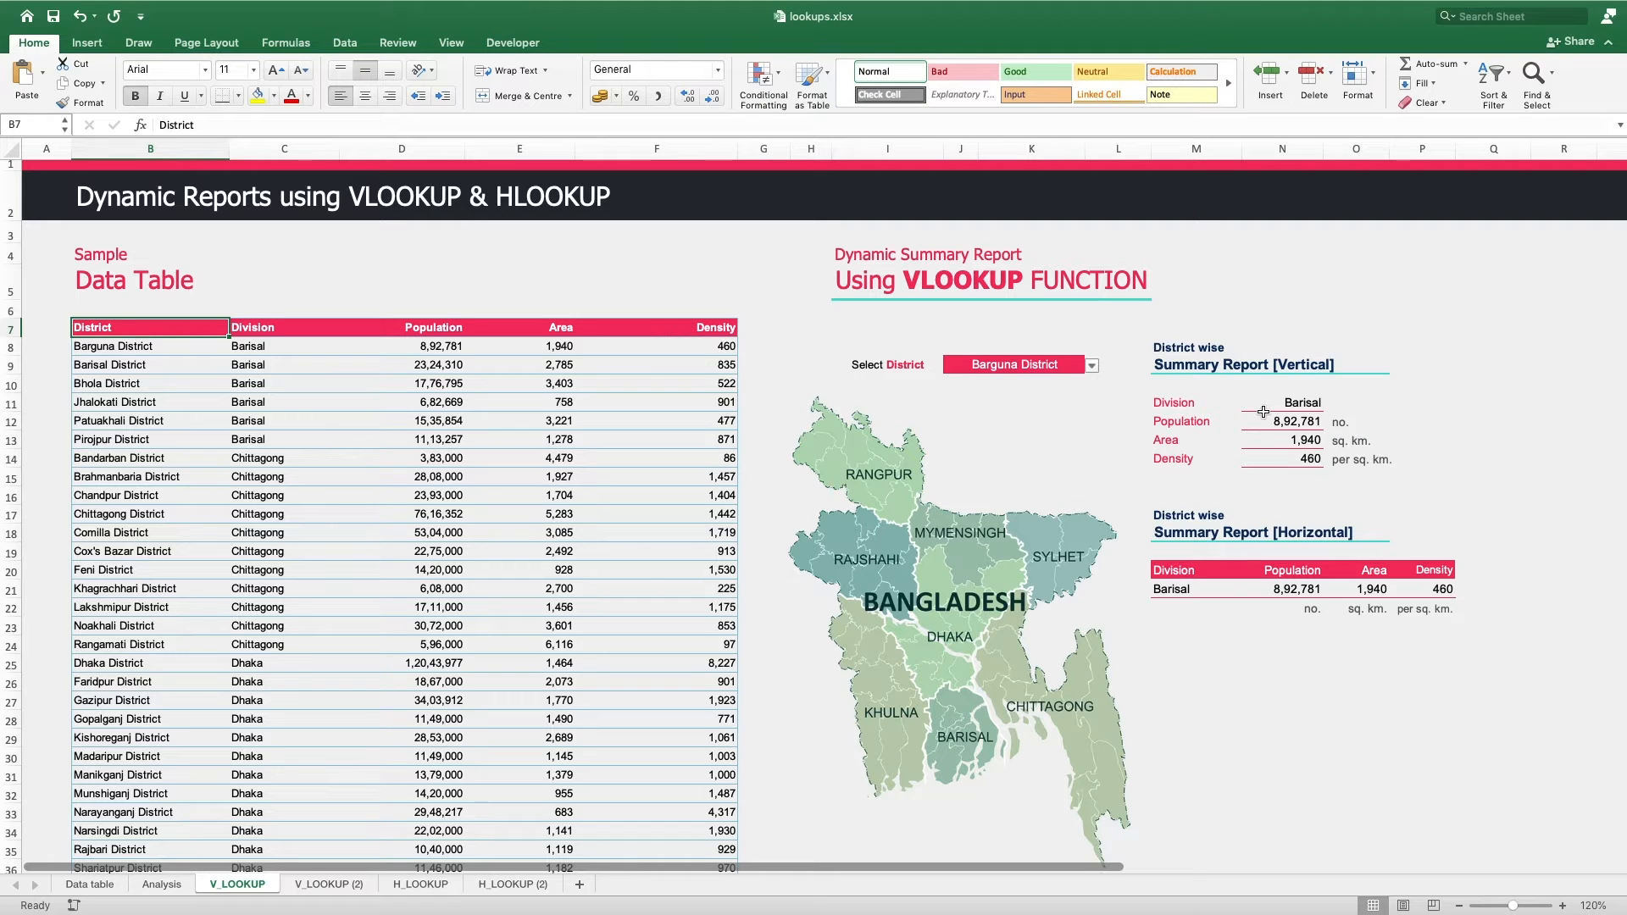
- Examine the vertical and horizontal district-wise summary reports and the cells that make up each one
{"action": "left_click", "coordinate": [1195, 405]}
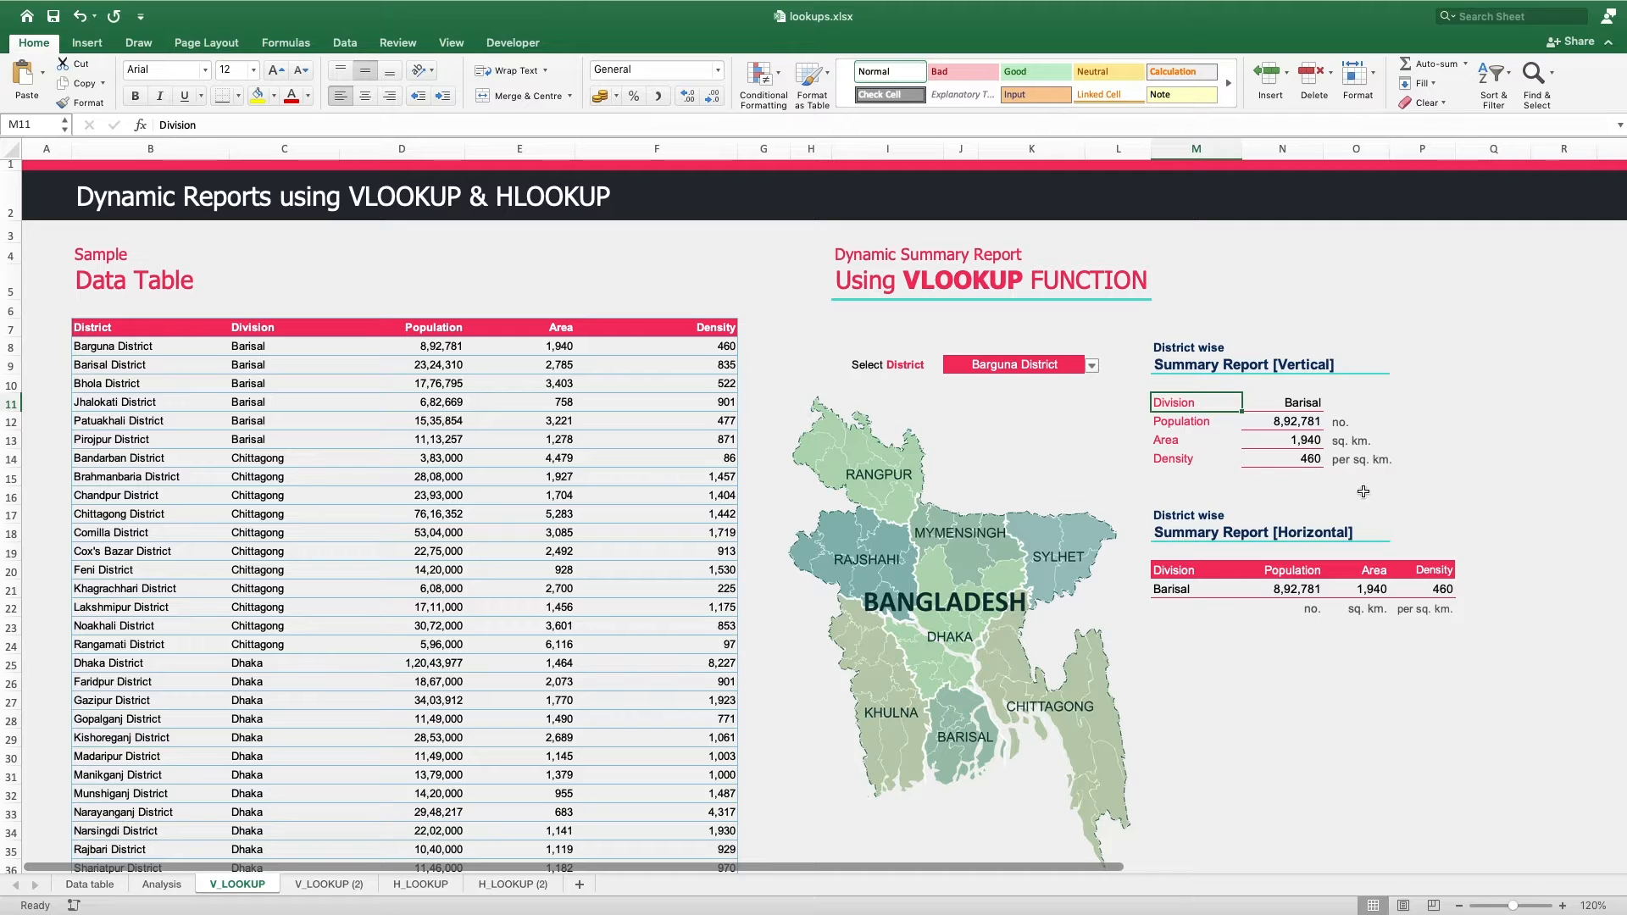
{"action": "left_click", "coordinate": [1377, 469], "text": "shift"}
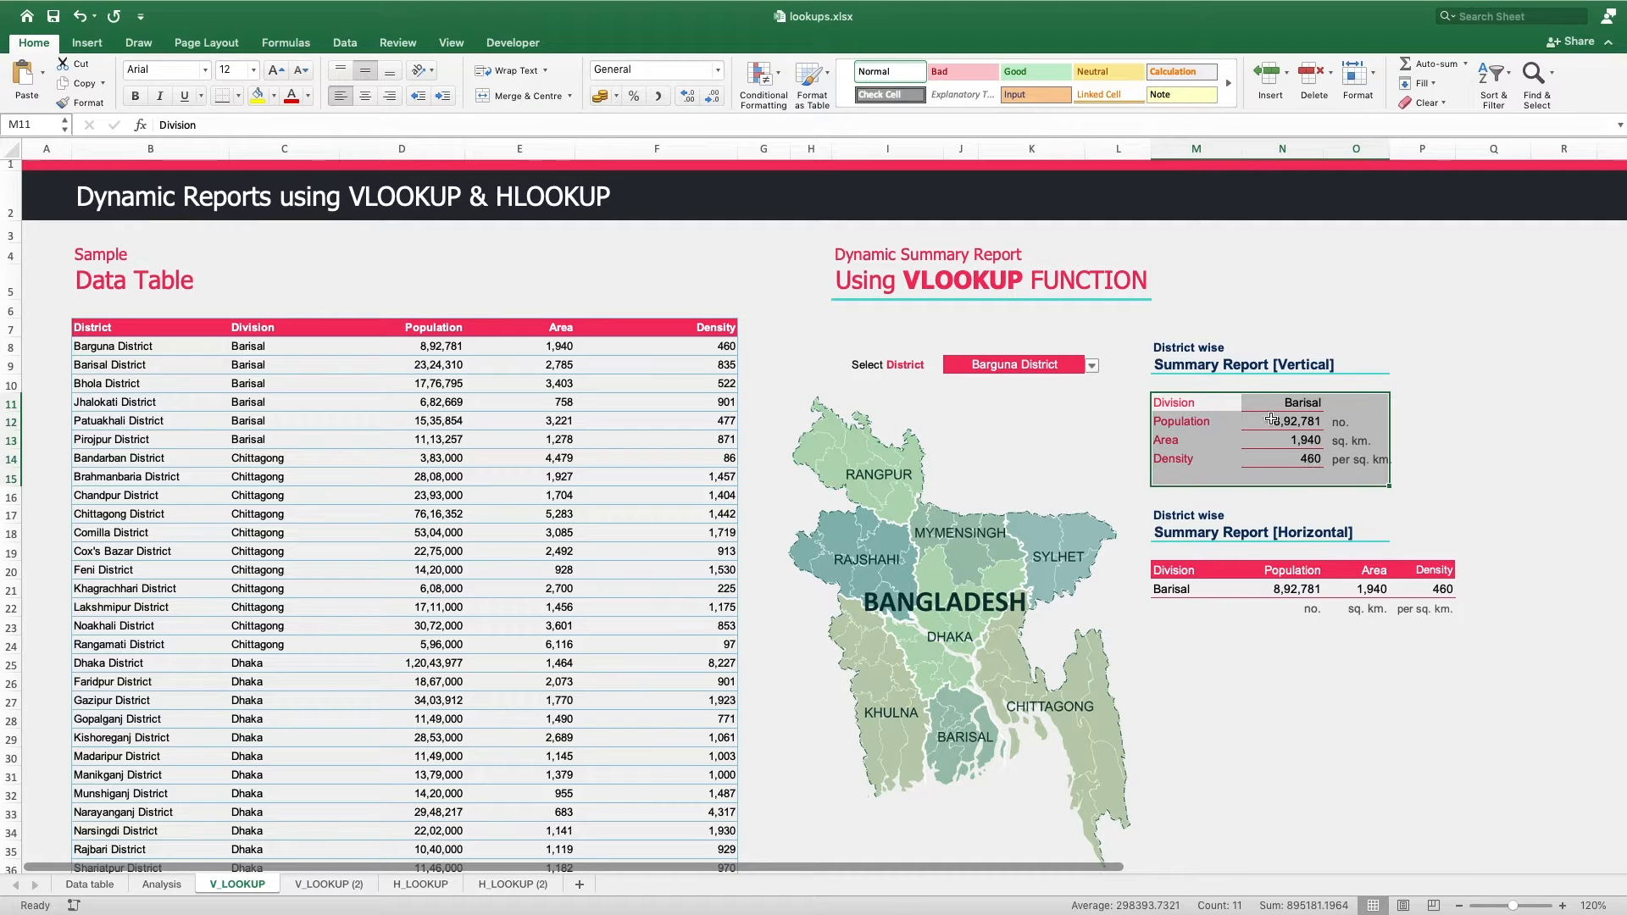
{"action": "left_click", "coordinate": [1182, 587]}
{"action": "key", "text": "shift+Right"}
{"action": "key", "text": "shift+Right"}
{"action": "key", "text": "shift+Right"}
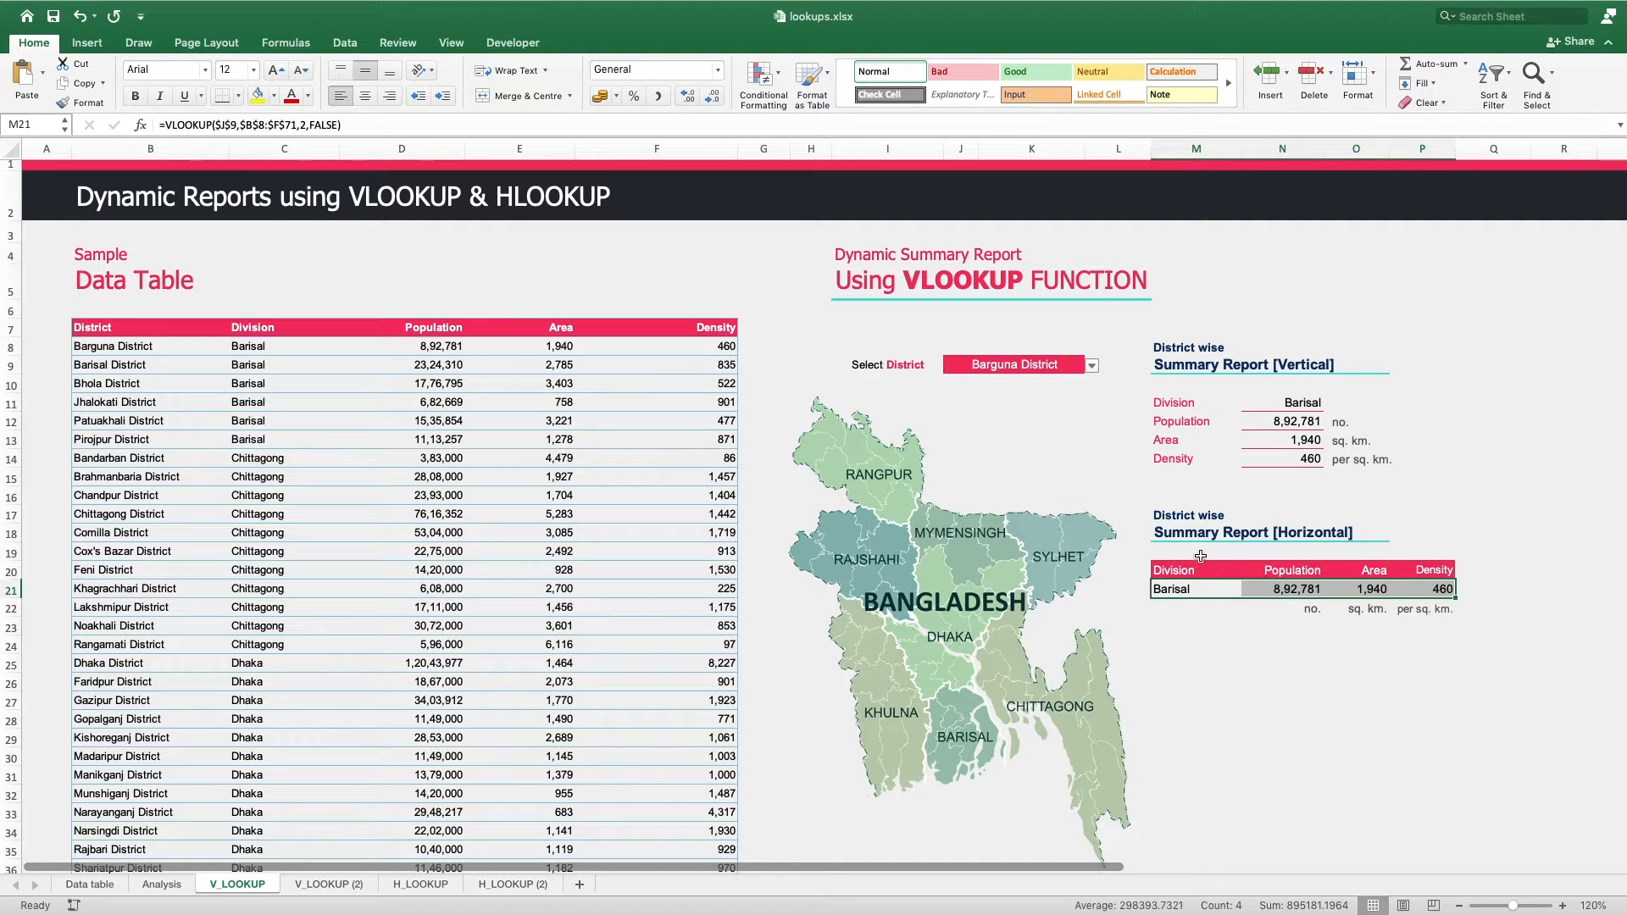
{"action": "left_click", "coordinate": [1176, 482]}
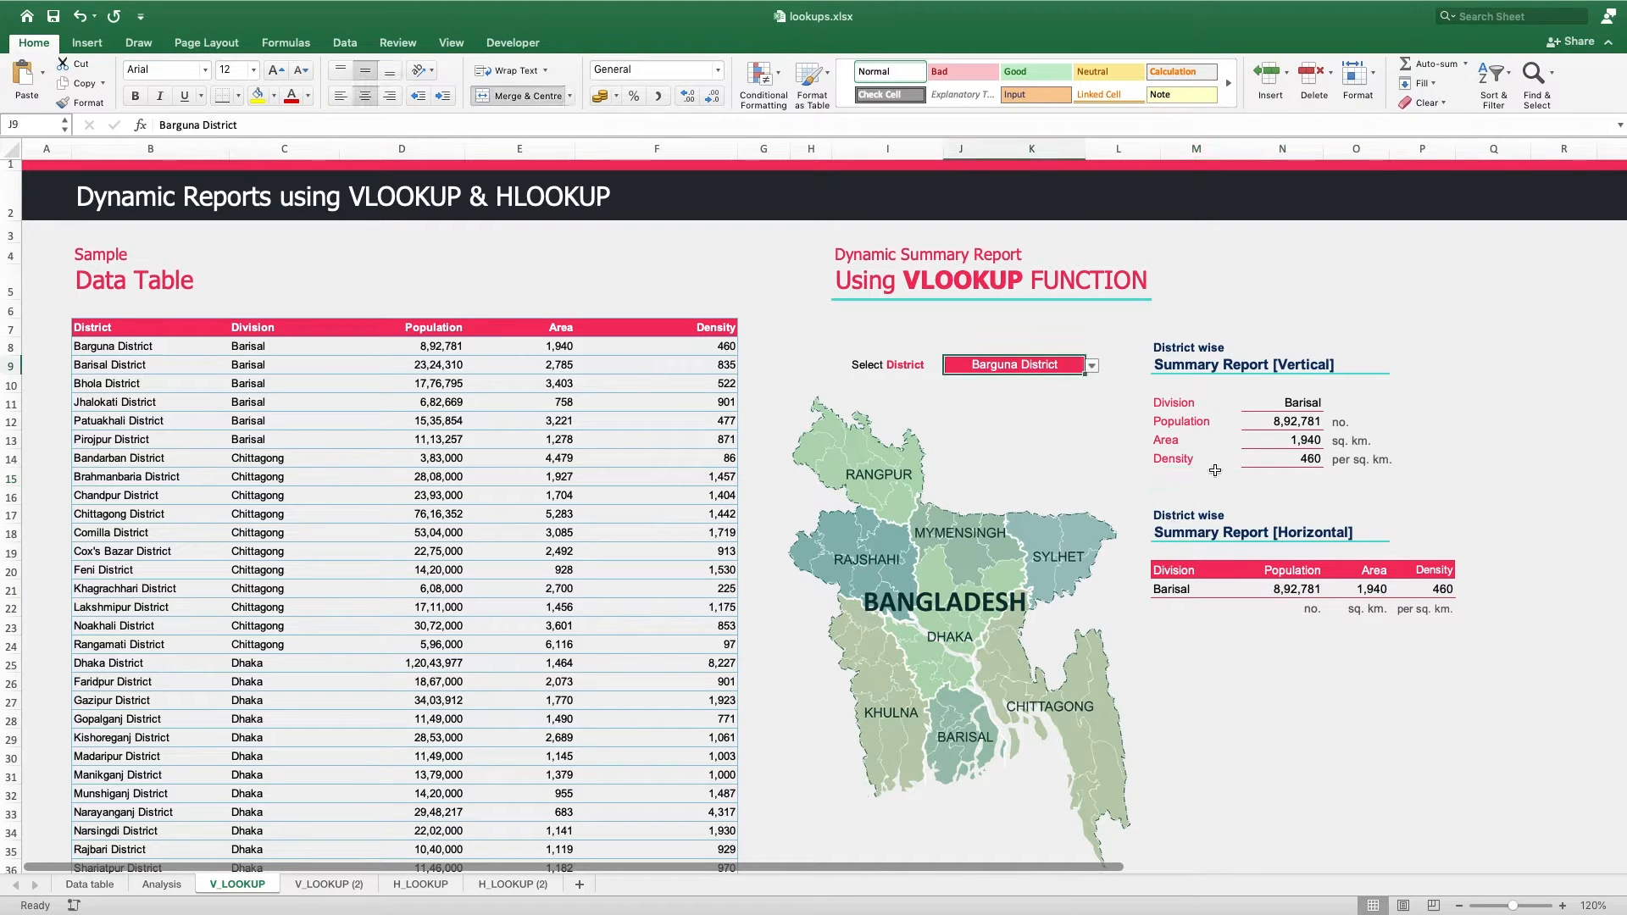
{"action": "left_click", "coordinate": [1212, 478]}
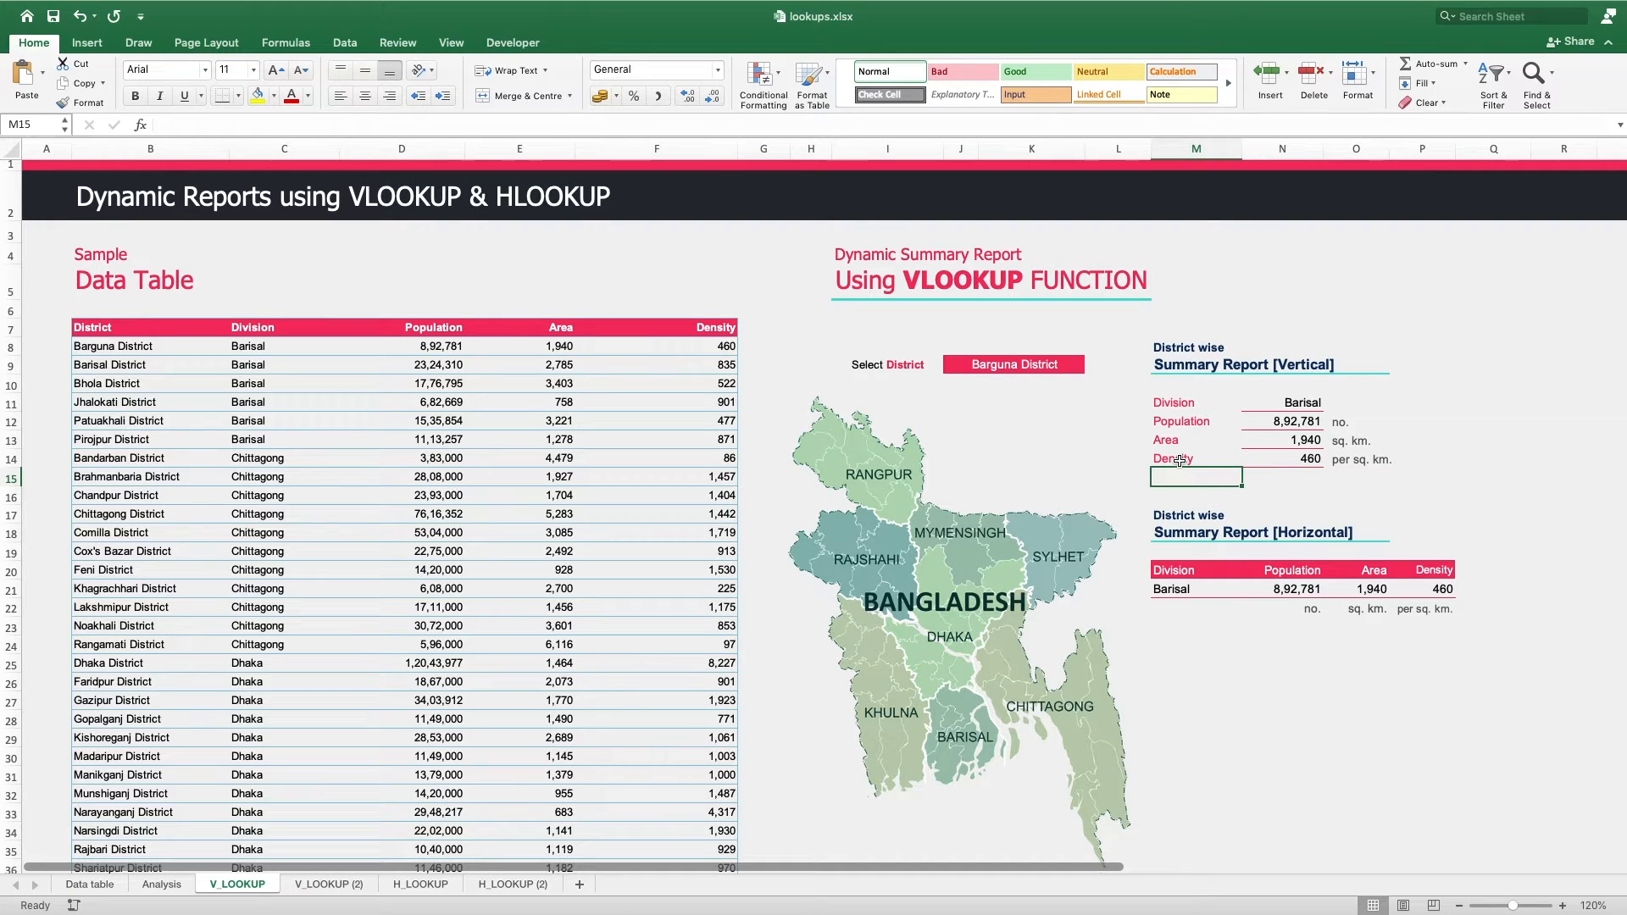
- Choose Rangamati District and after it Pirojpur District in the Select District cell to test the summary reports
{"action": "left_click", "coordinate": [1050, 366]}
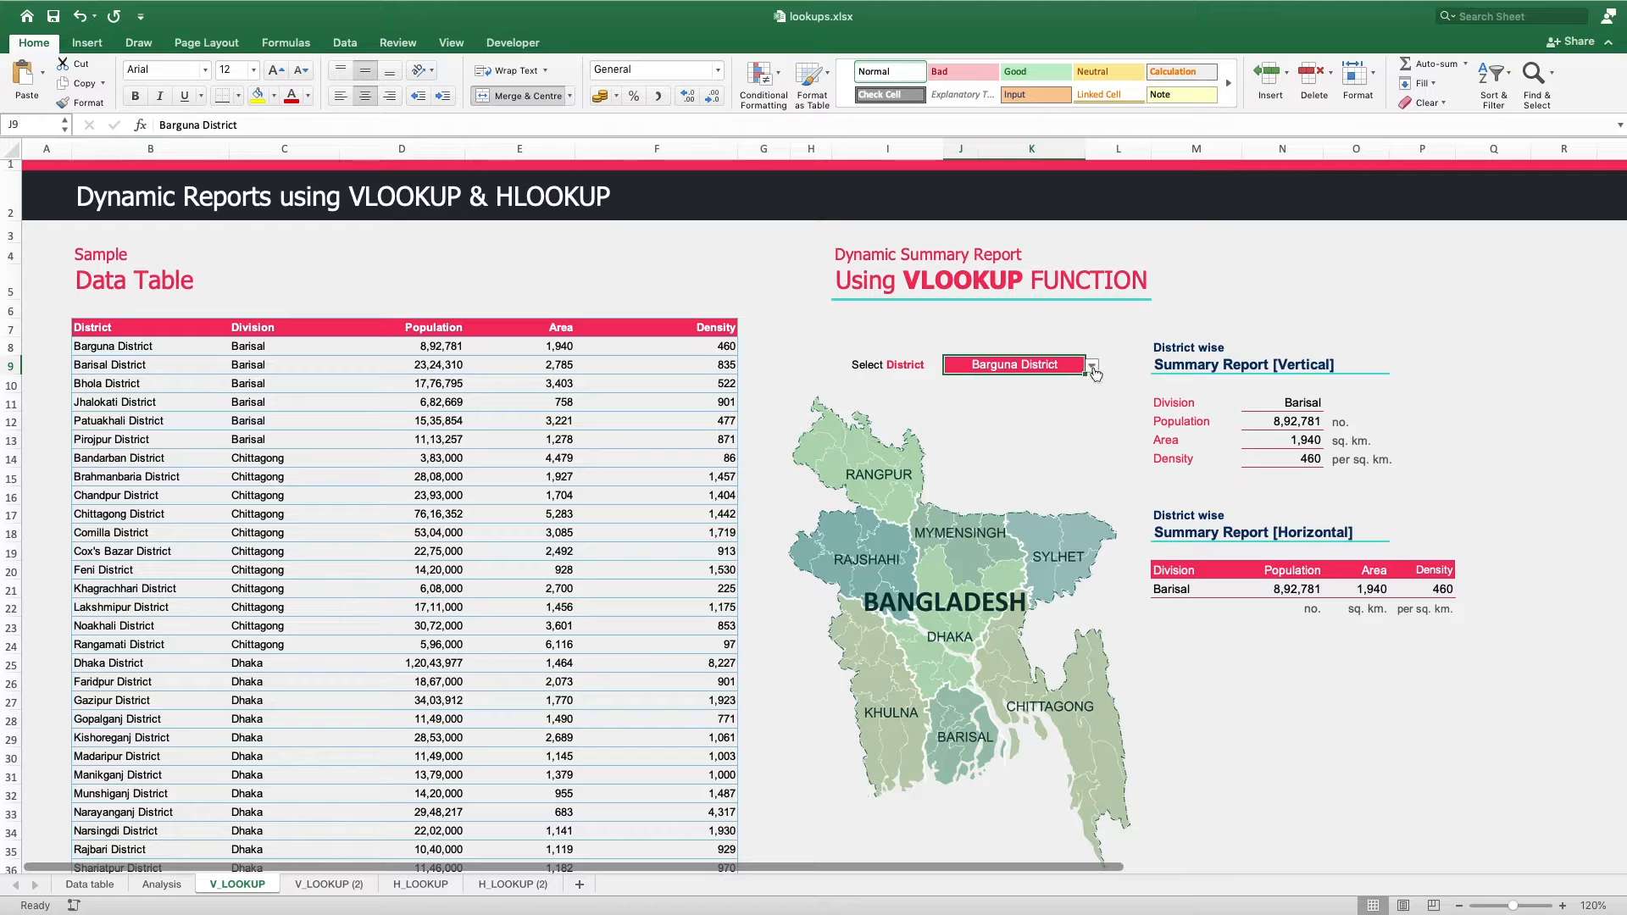
{"action": "left_click", "coordinate": [1092, 366]}
{"action": "scroll", "coordinate": [1009, 432], "scroll_direction": "down", "scroll_amount": 5}
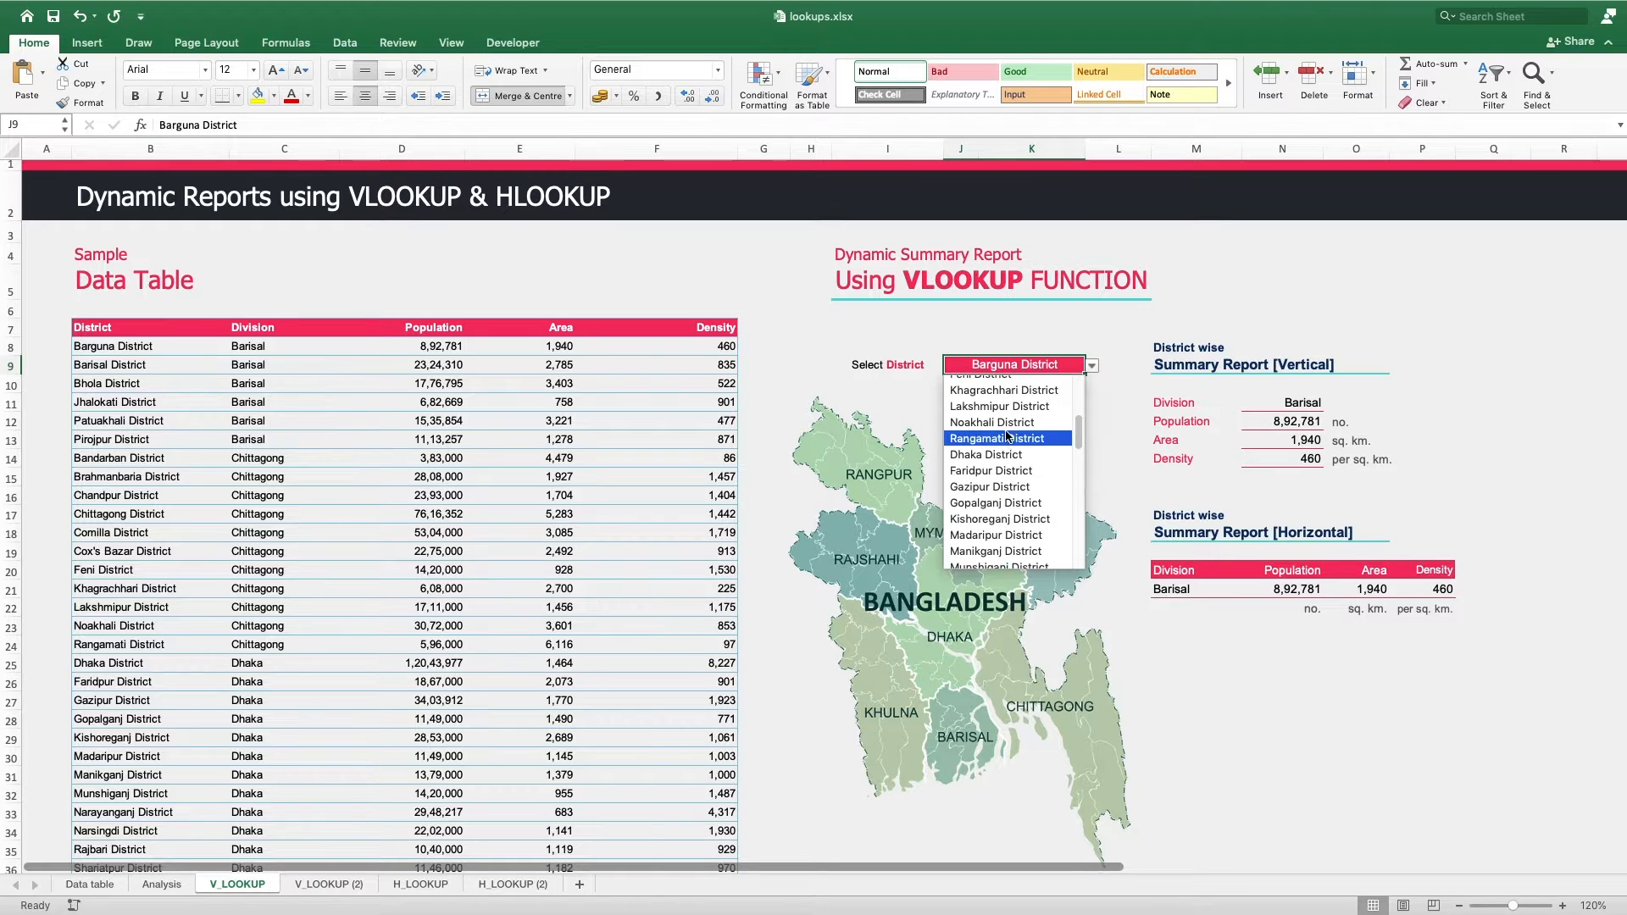
{"action": "left_click", "coordinate": [1004, 442]}
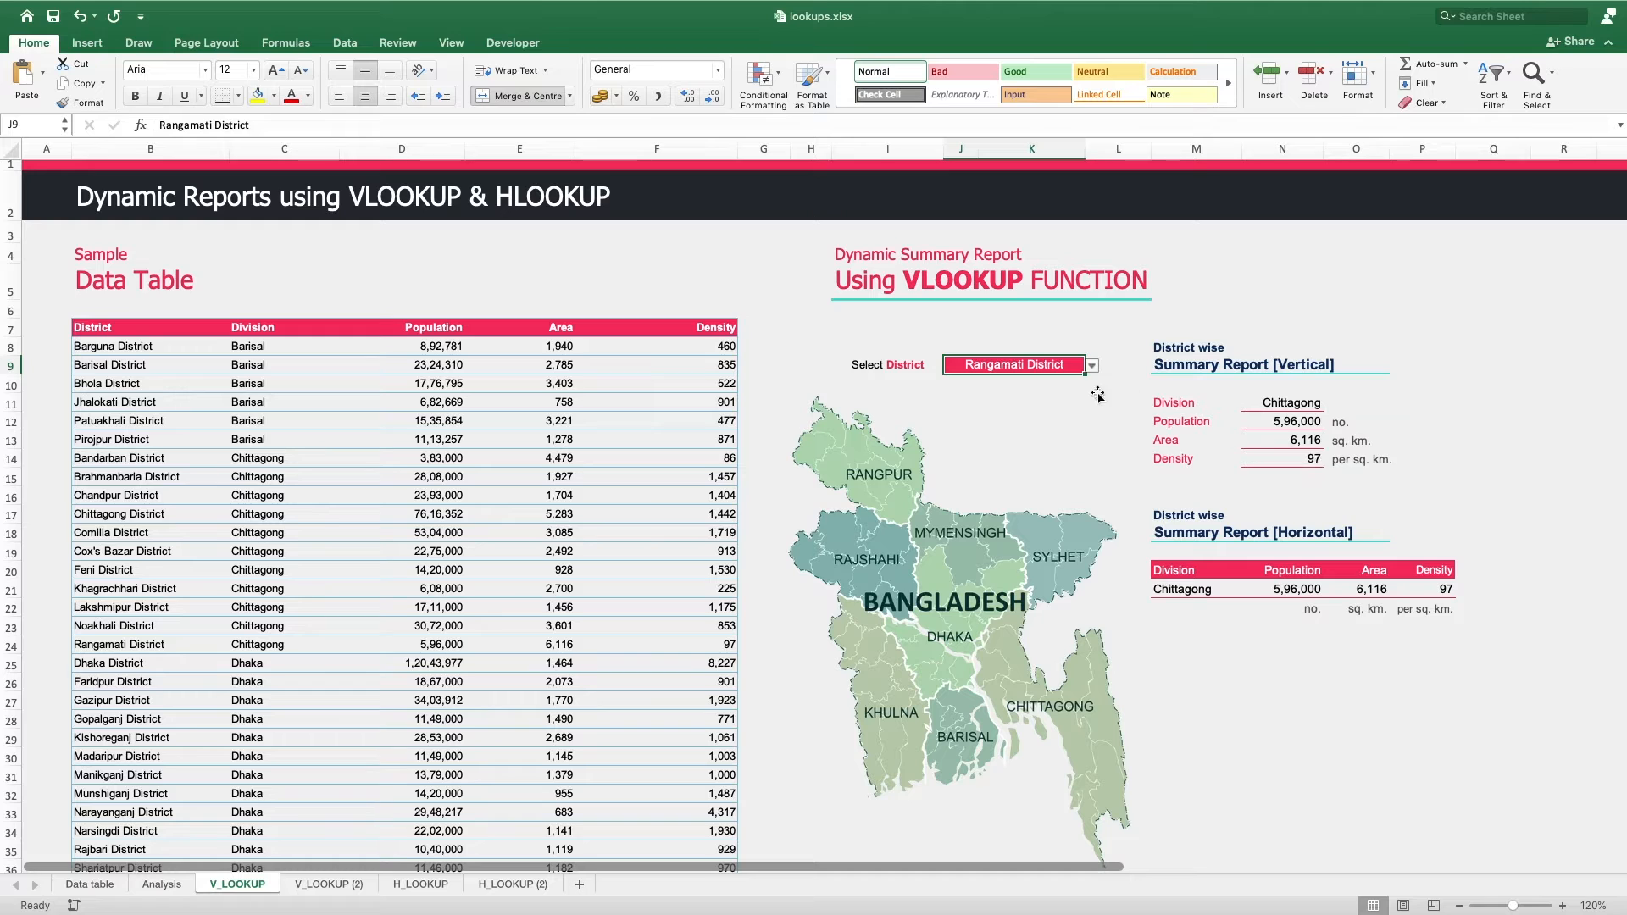
{"action": "left_click", "coordinate": [1092, 365]}
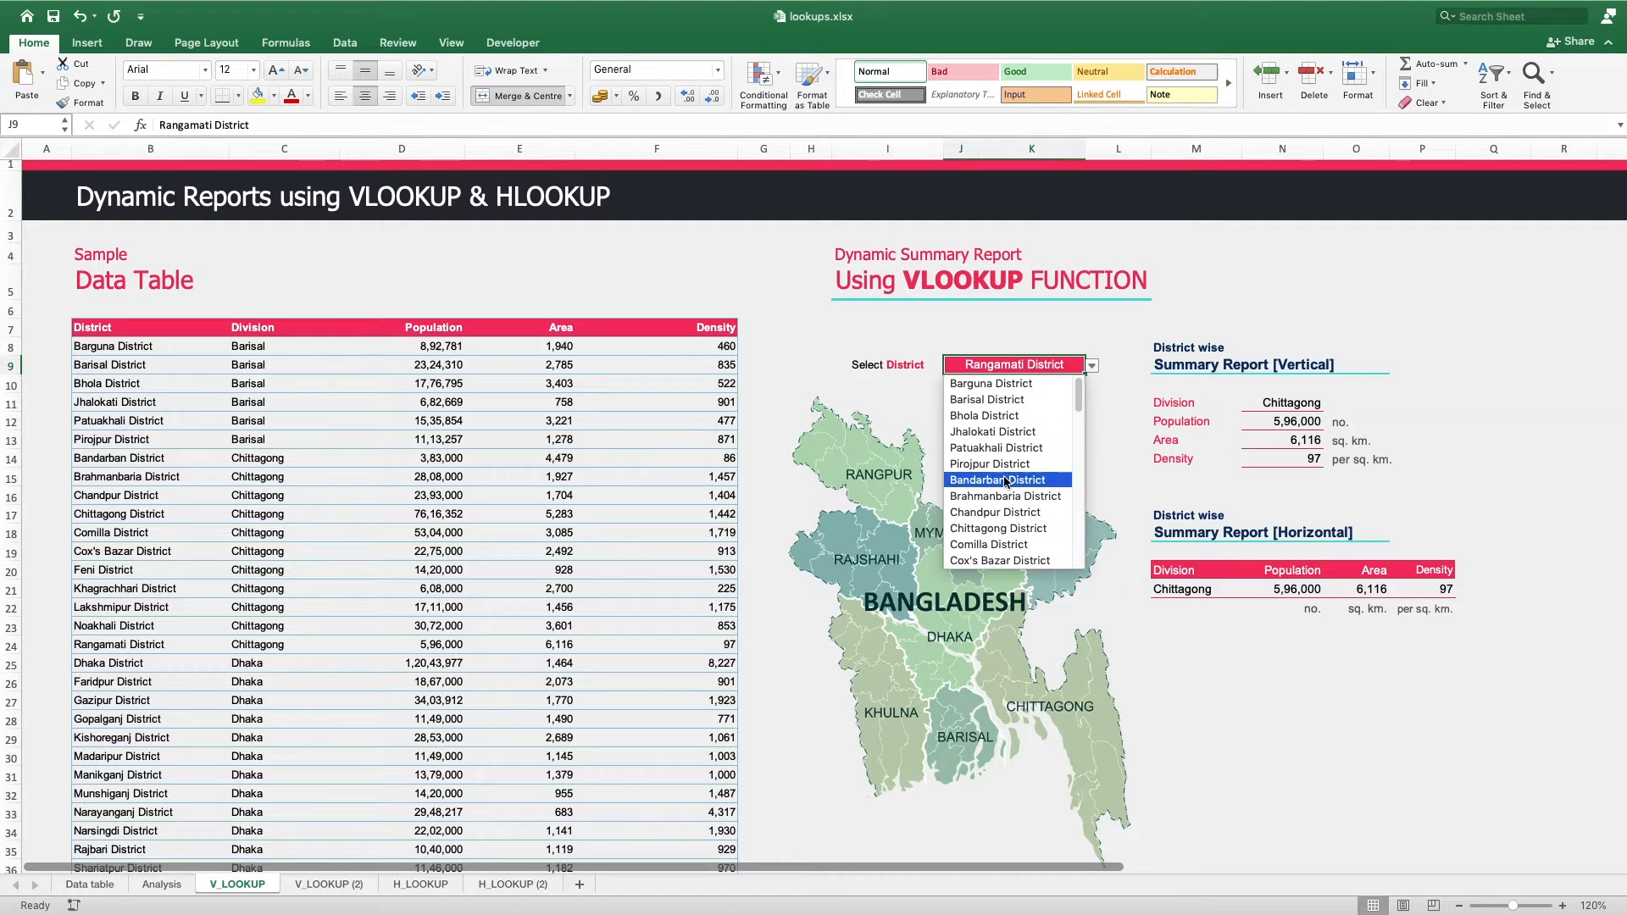
{"action": "left_click", "coordinate": [990, 464]}
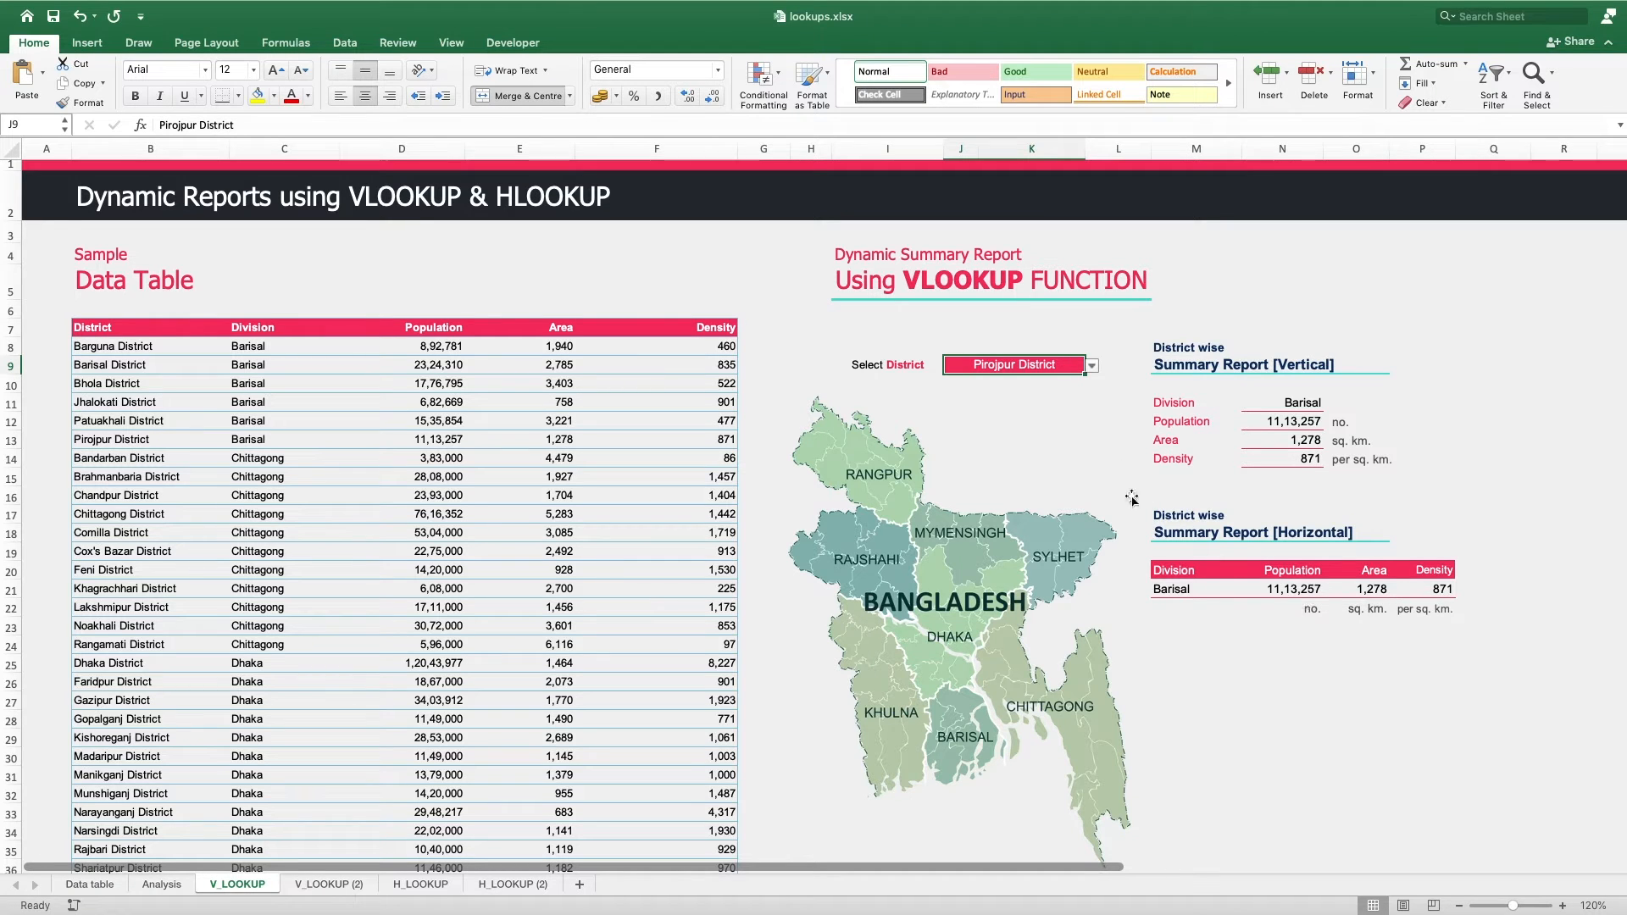
- Choose Natore District in the Select District cell and check the Density formula in the vertical report
{"action": "left_click", "coordinate": [1082, 366]}
{"action": "scroll", "coordinate": [998, 506], "scroll_direction": "down", "scroll_amount": 10}
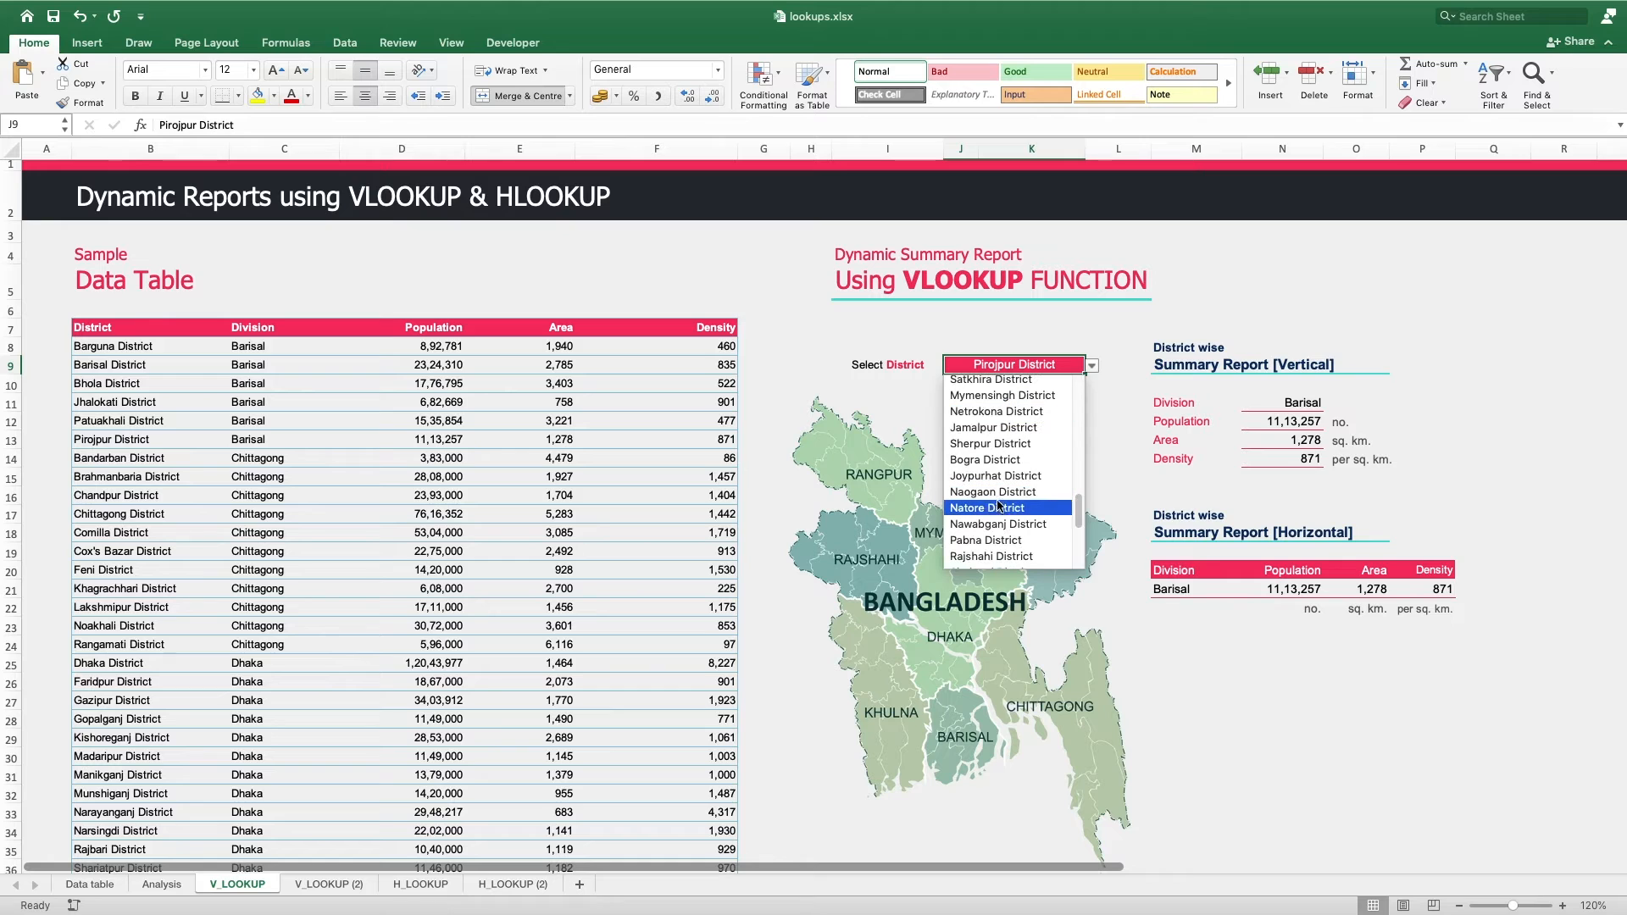
{"action": "left_click", "coordinate": [990, 507]}
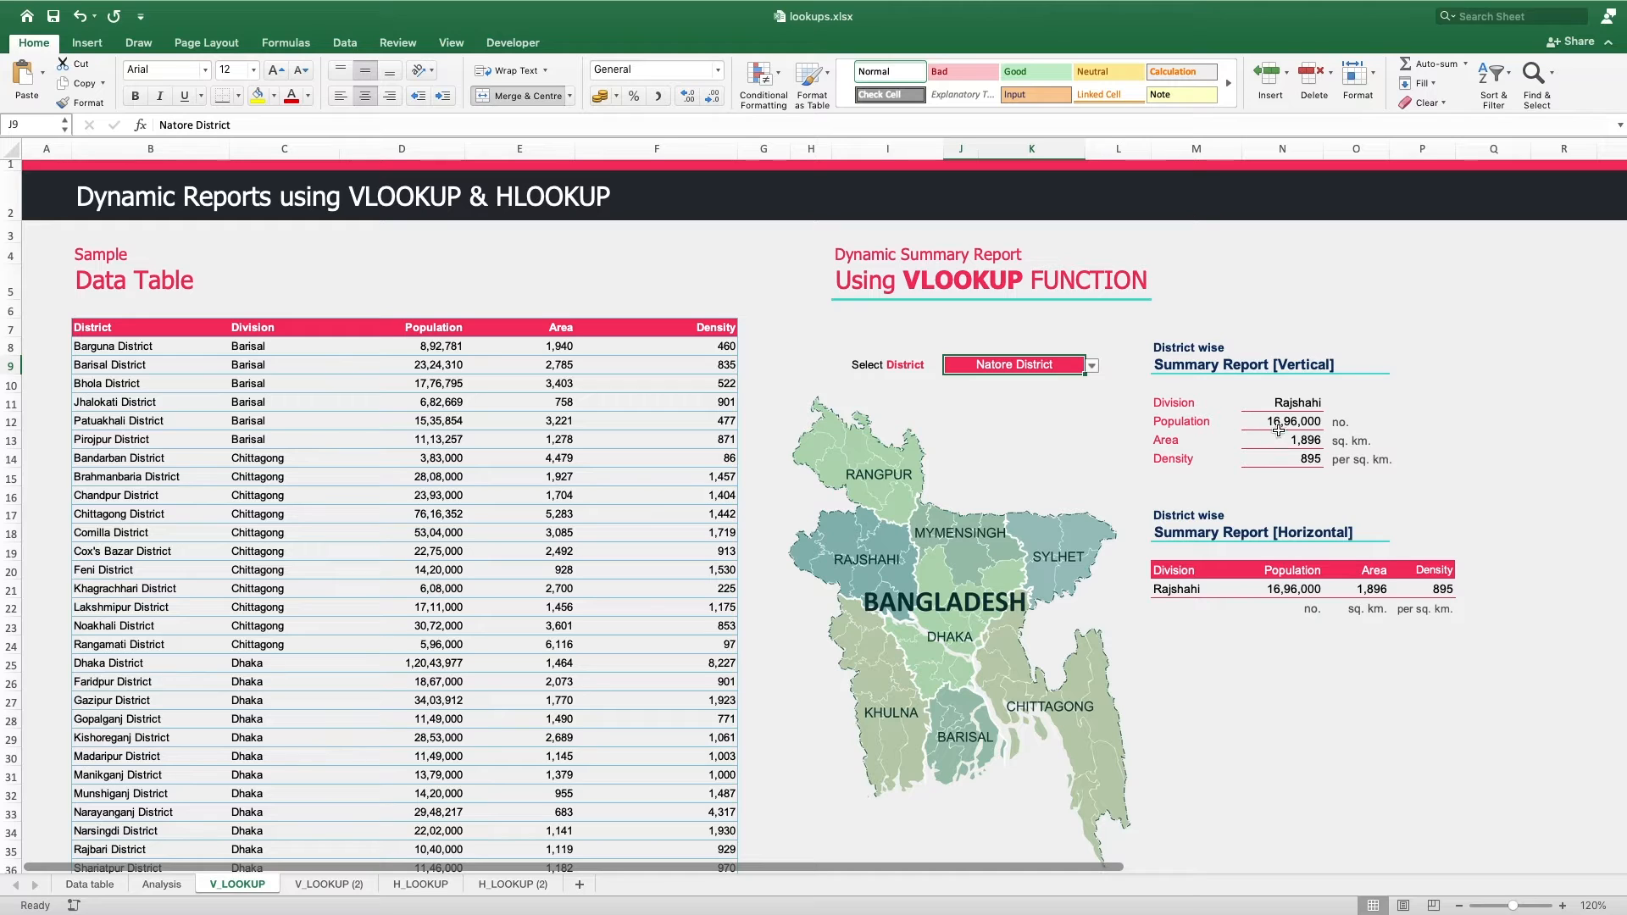
{"action": "left_click", "coordinate": [1313, 459]}
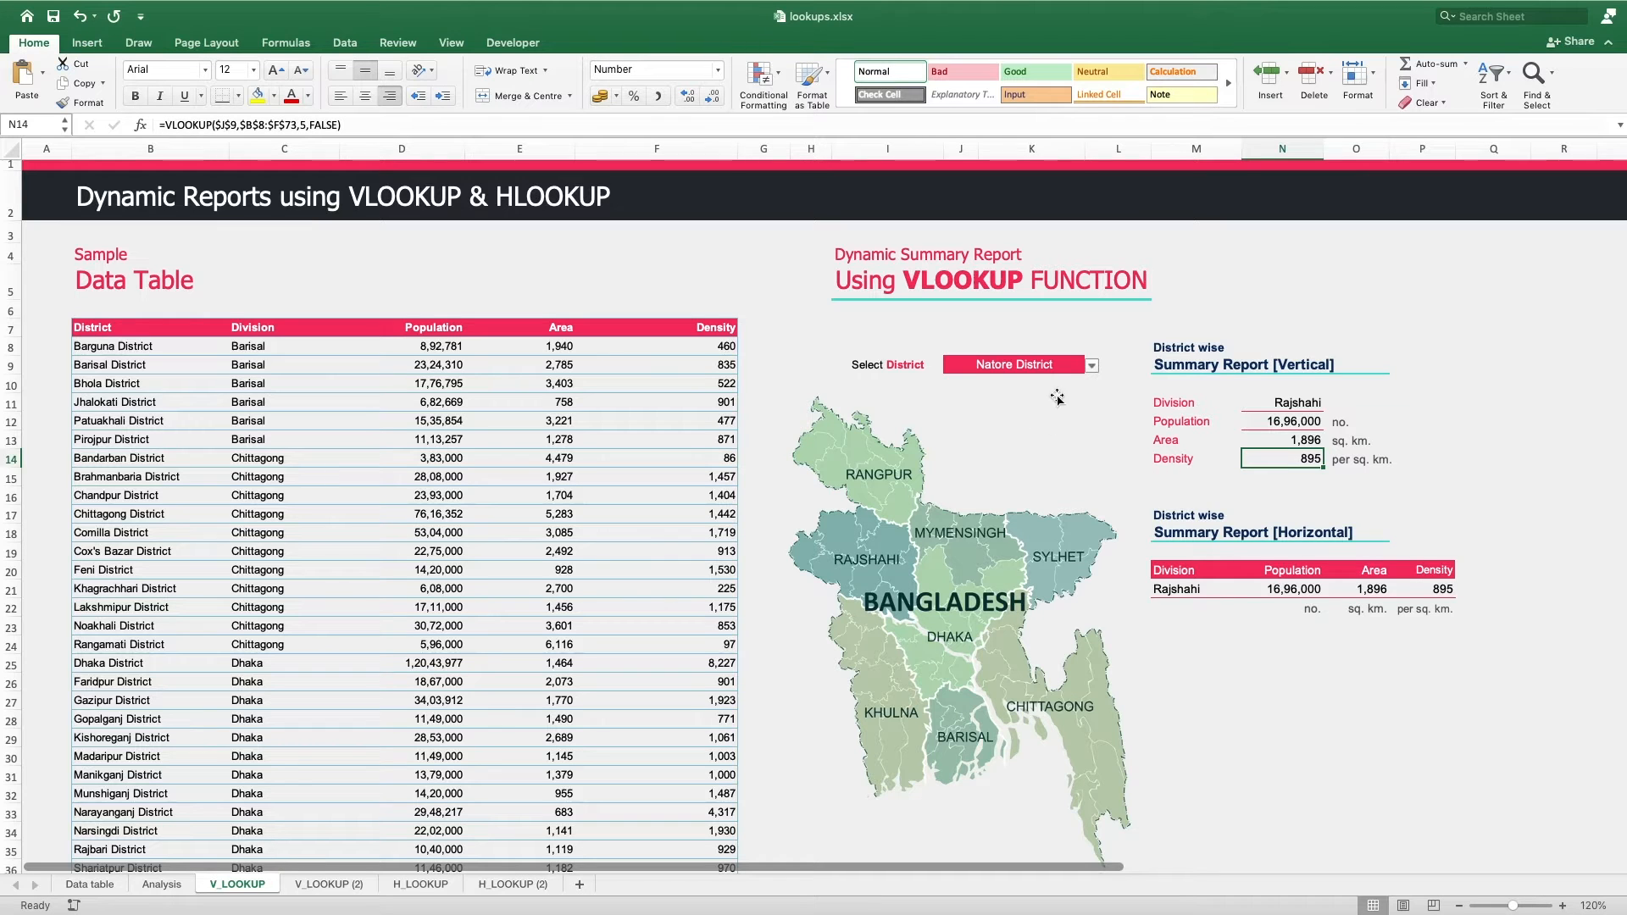
- Choose Sylhet District in the Select District cell and check the Area formula in the vertical report
{"action": "left_click", "coordinate": [1039, 366]}
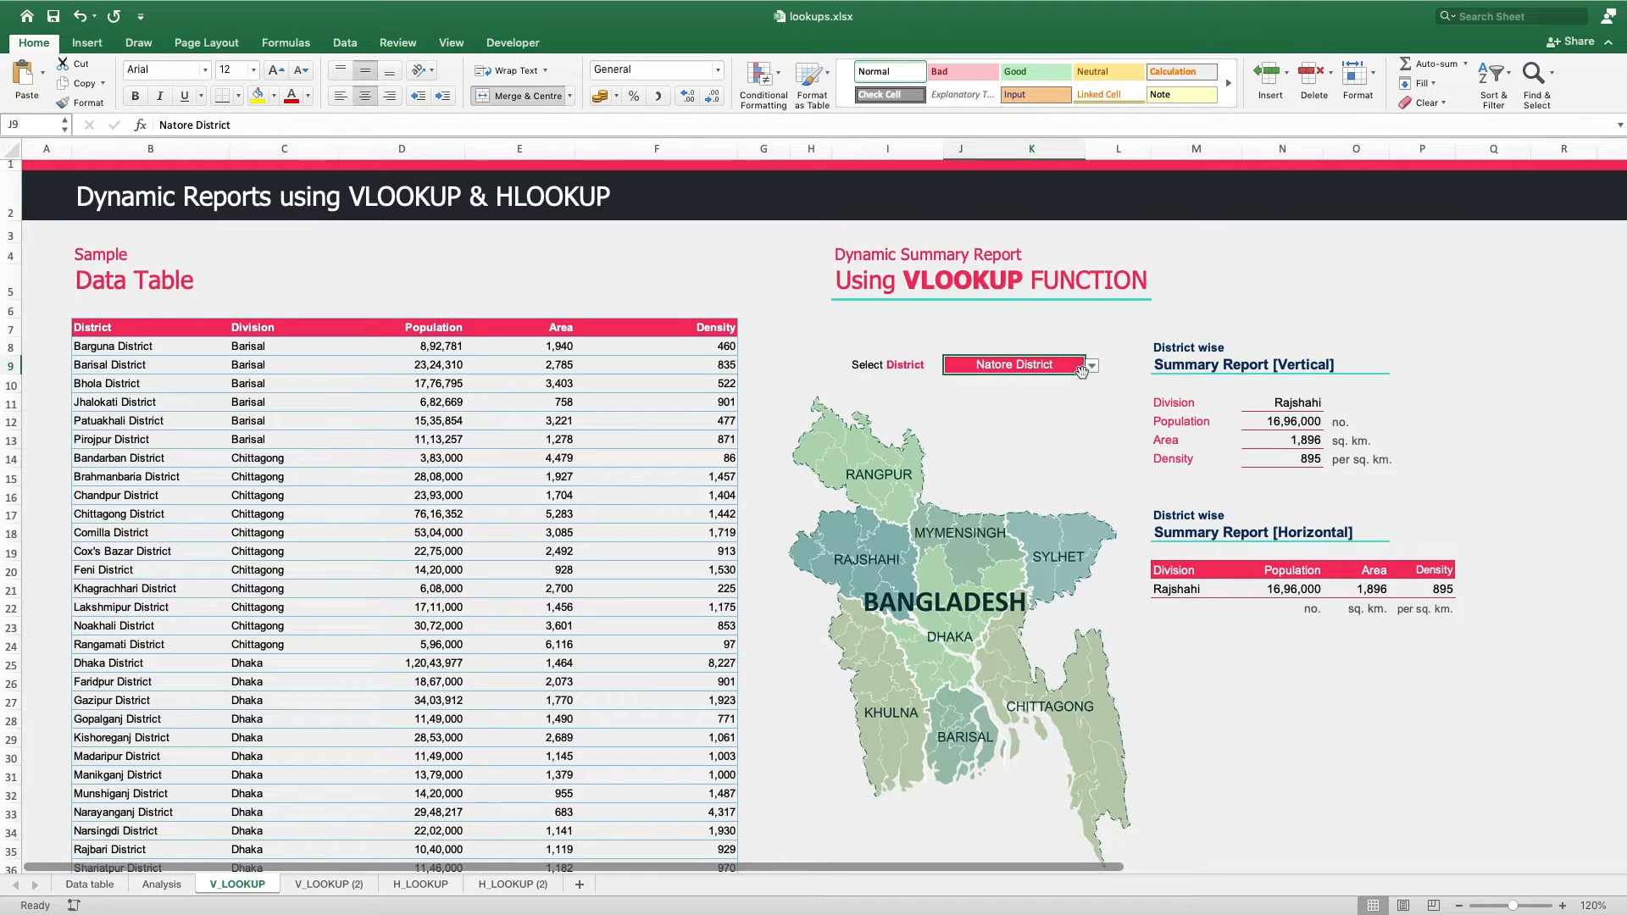
{"action": "left_click", "coordinate": [1091, 365]}
{"action": "scroll", "coordinate": [1008, 453], "scroll_direction": "down", "scroll_amount": 15}
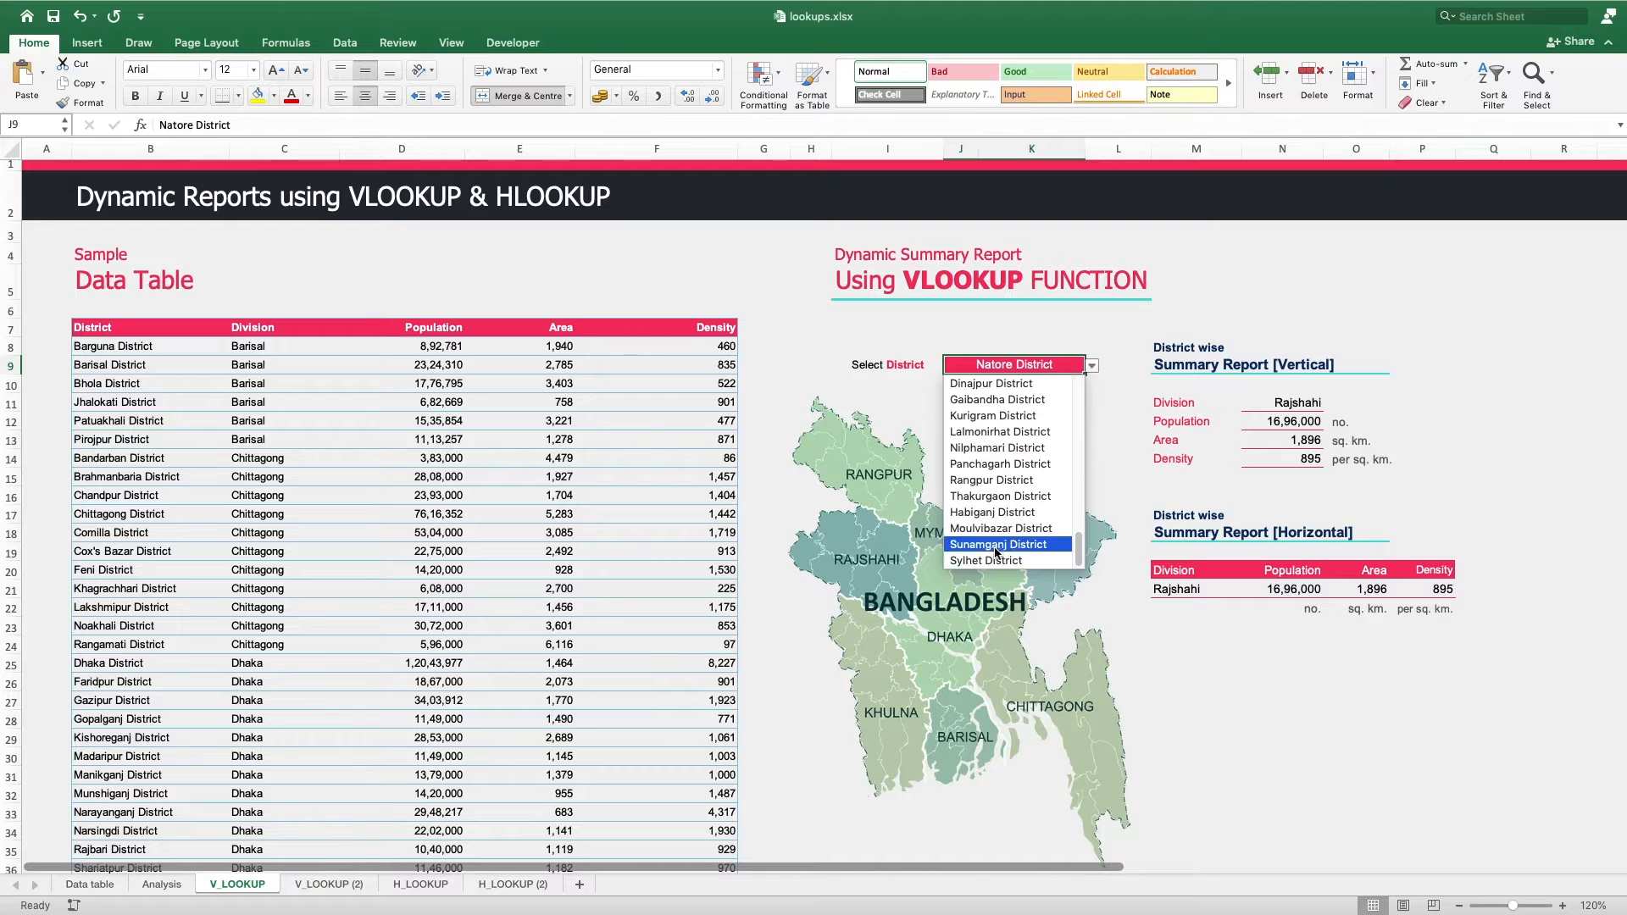
{"action": "left_click", "coordinate": [997, 560]}
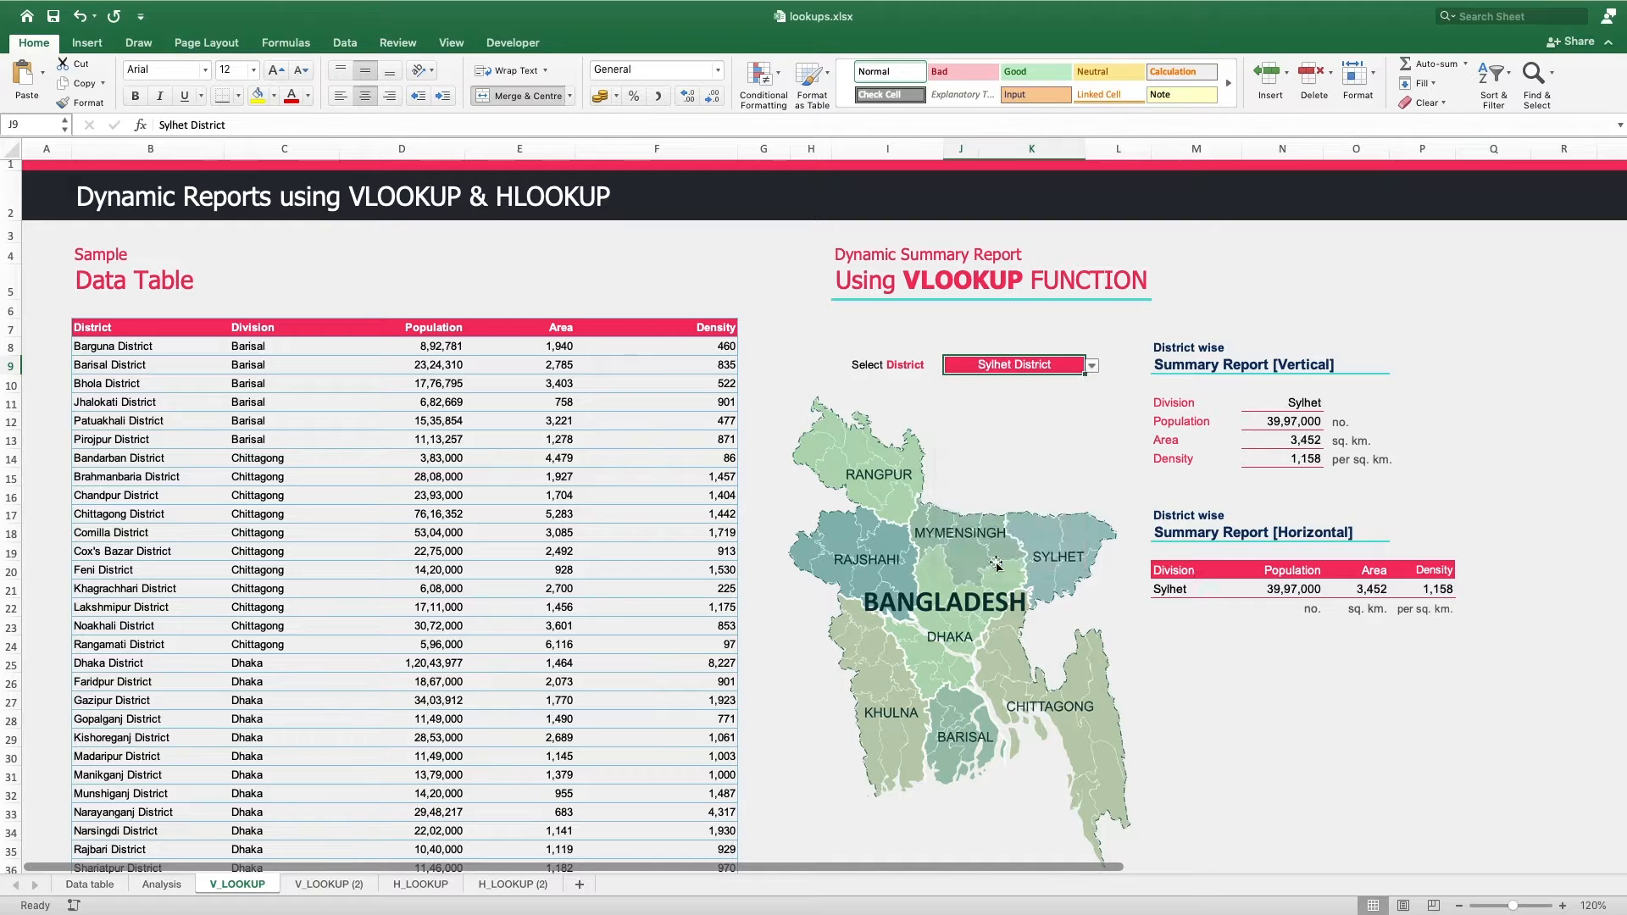
{"action": "left_click", "coordinate": [1315, 438]}
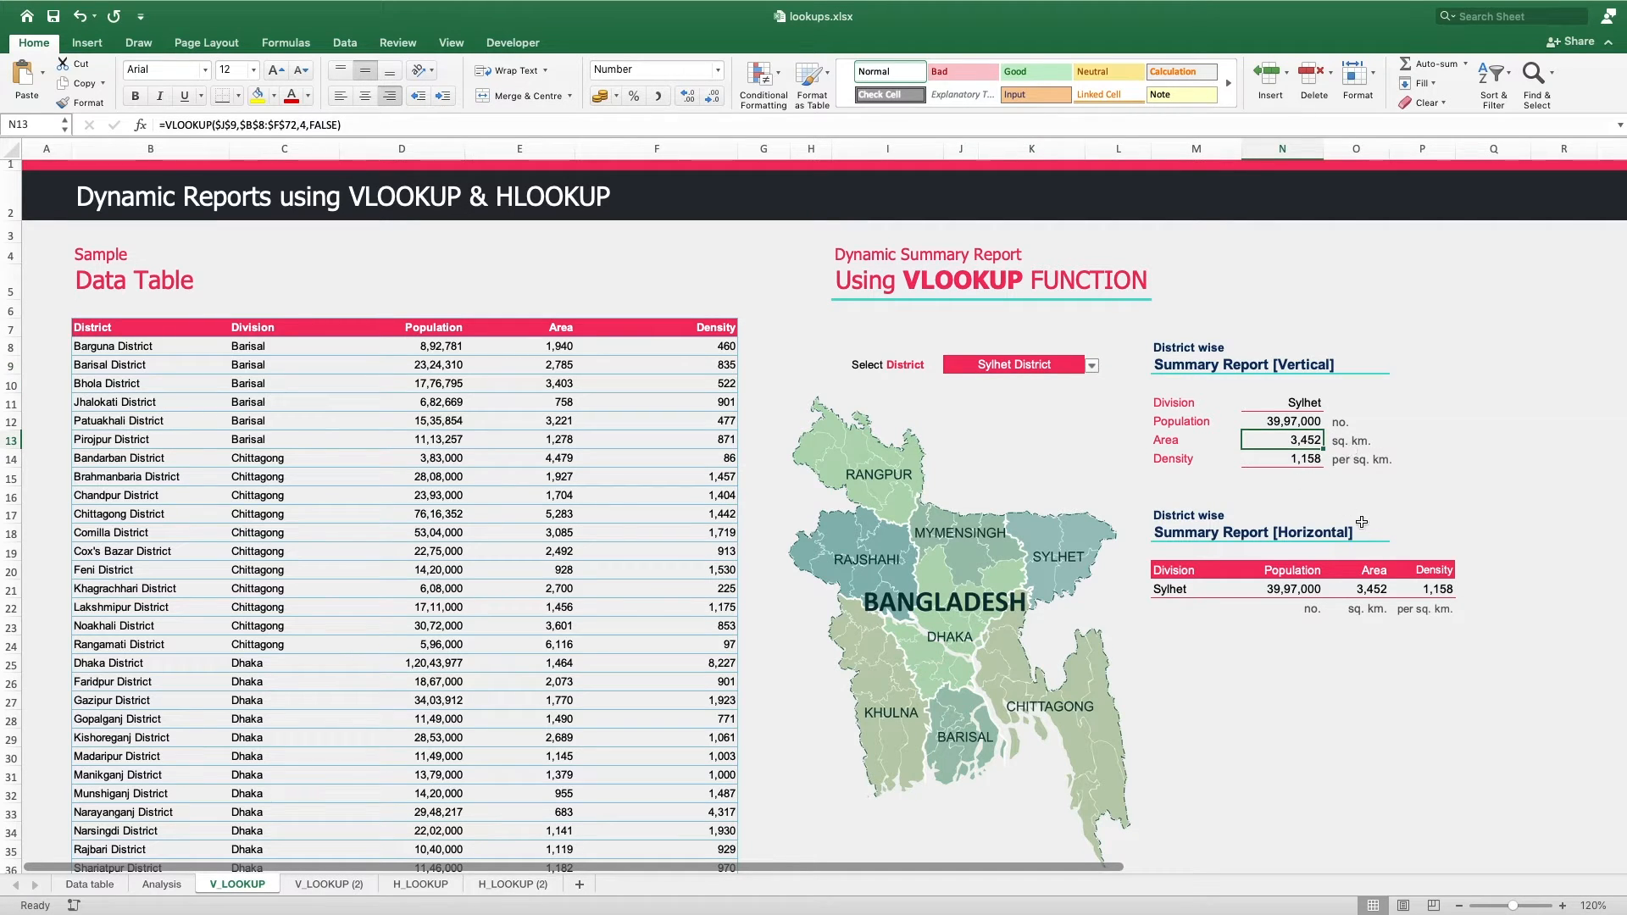
{"action": "left_click", "coordinate": [1064, 427]}
{"action": "left_click", "coordinate": [1112, 345]}
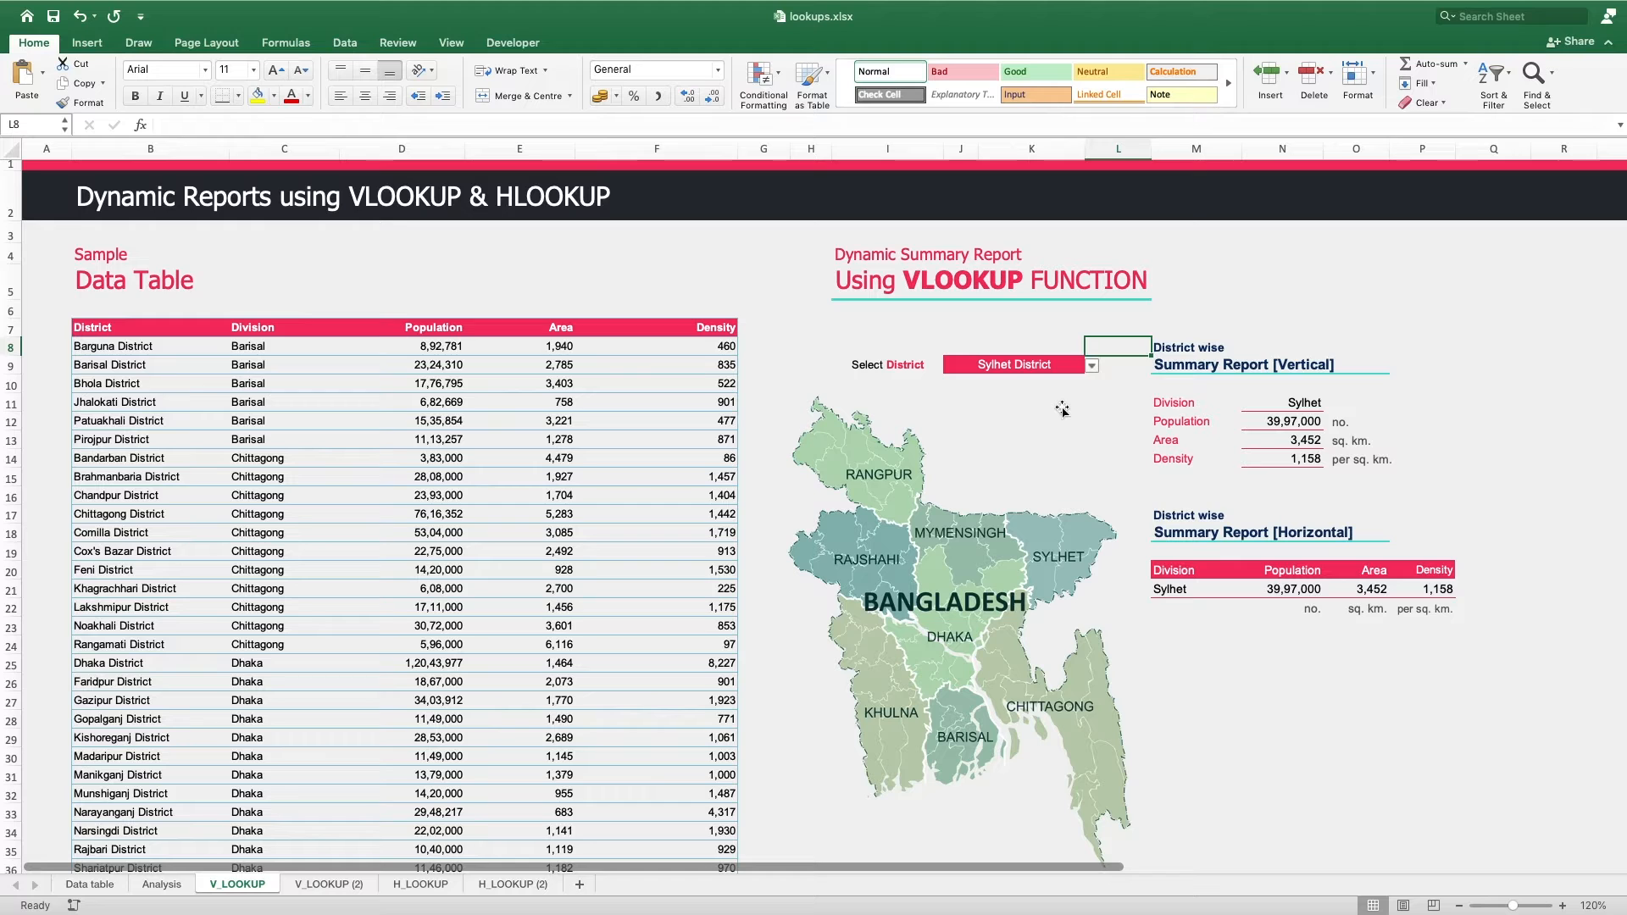
{"action": "left_click", "coordinate": [974, 286]}
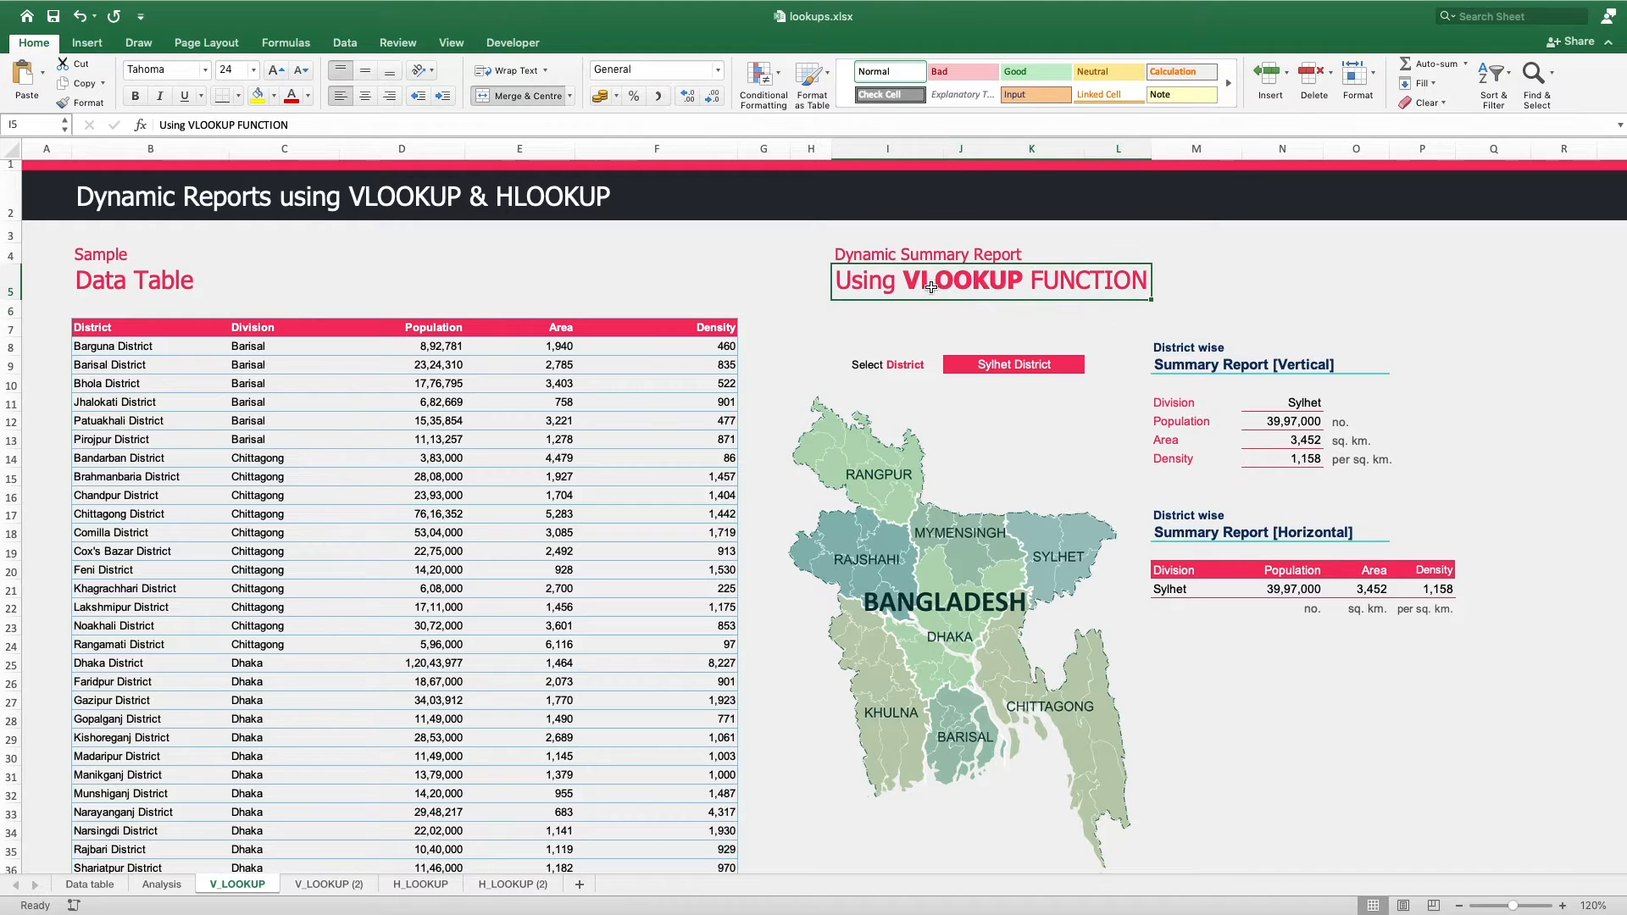
{"action": "left_click", "coordinate": [121, 328]}
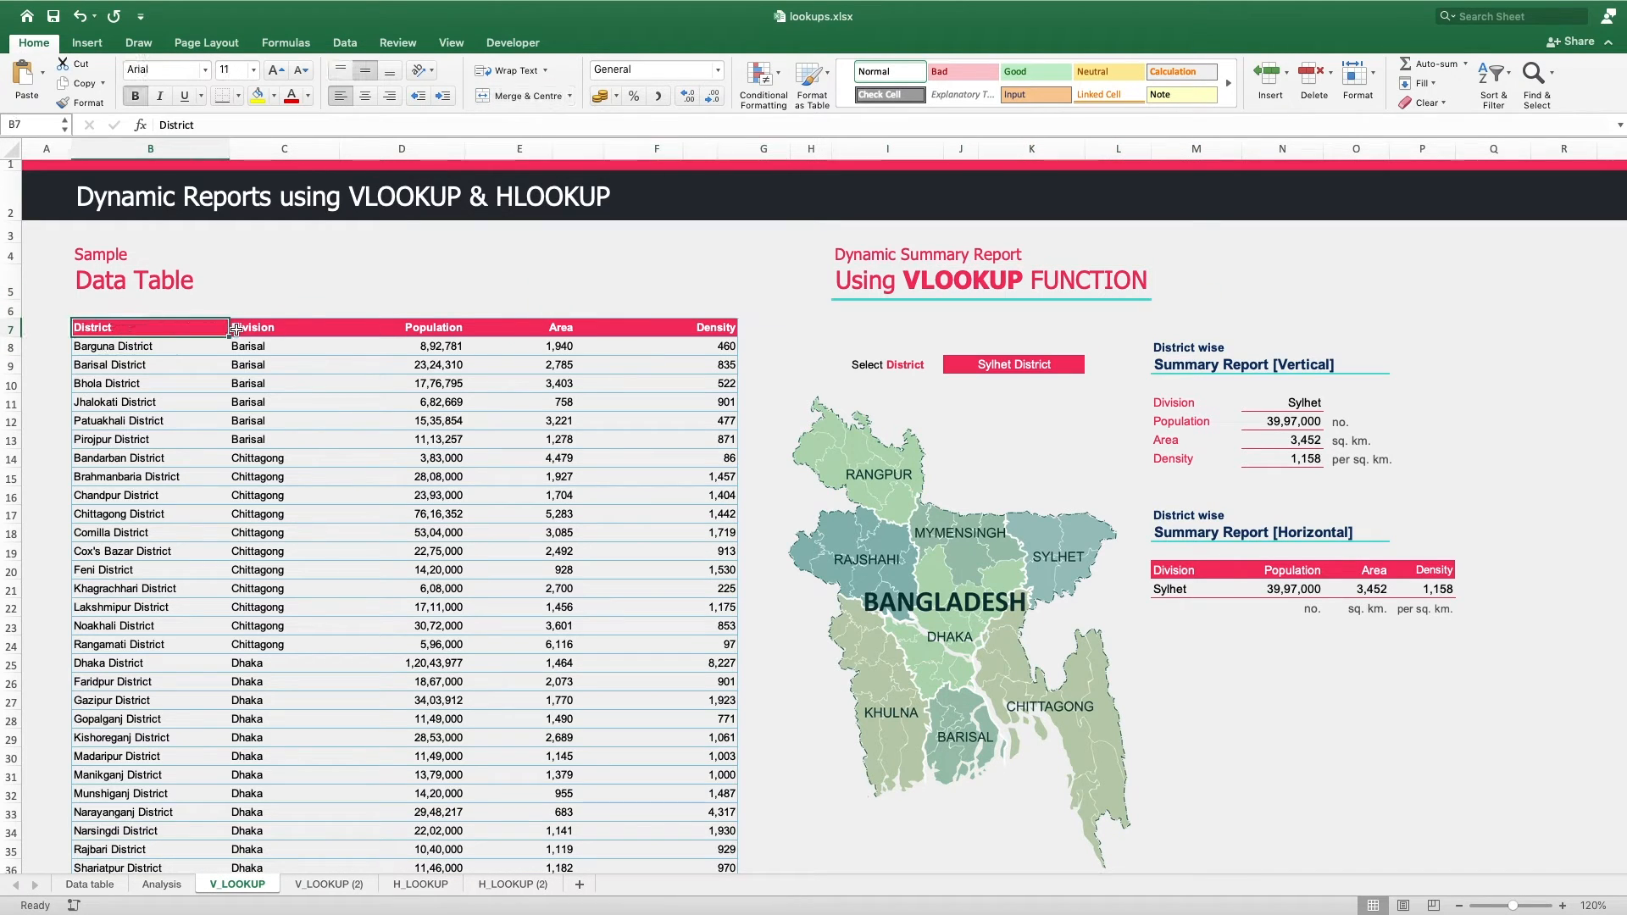
{"action": "left_click", "coordinate": [696, 325], "text": "shift"}
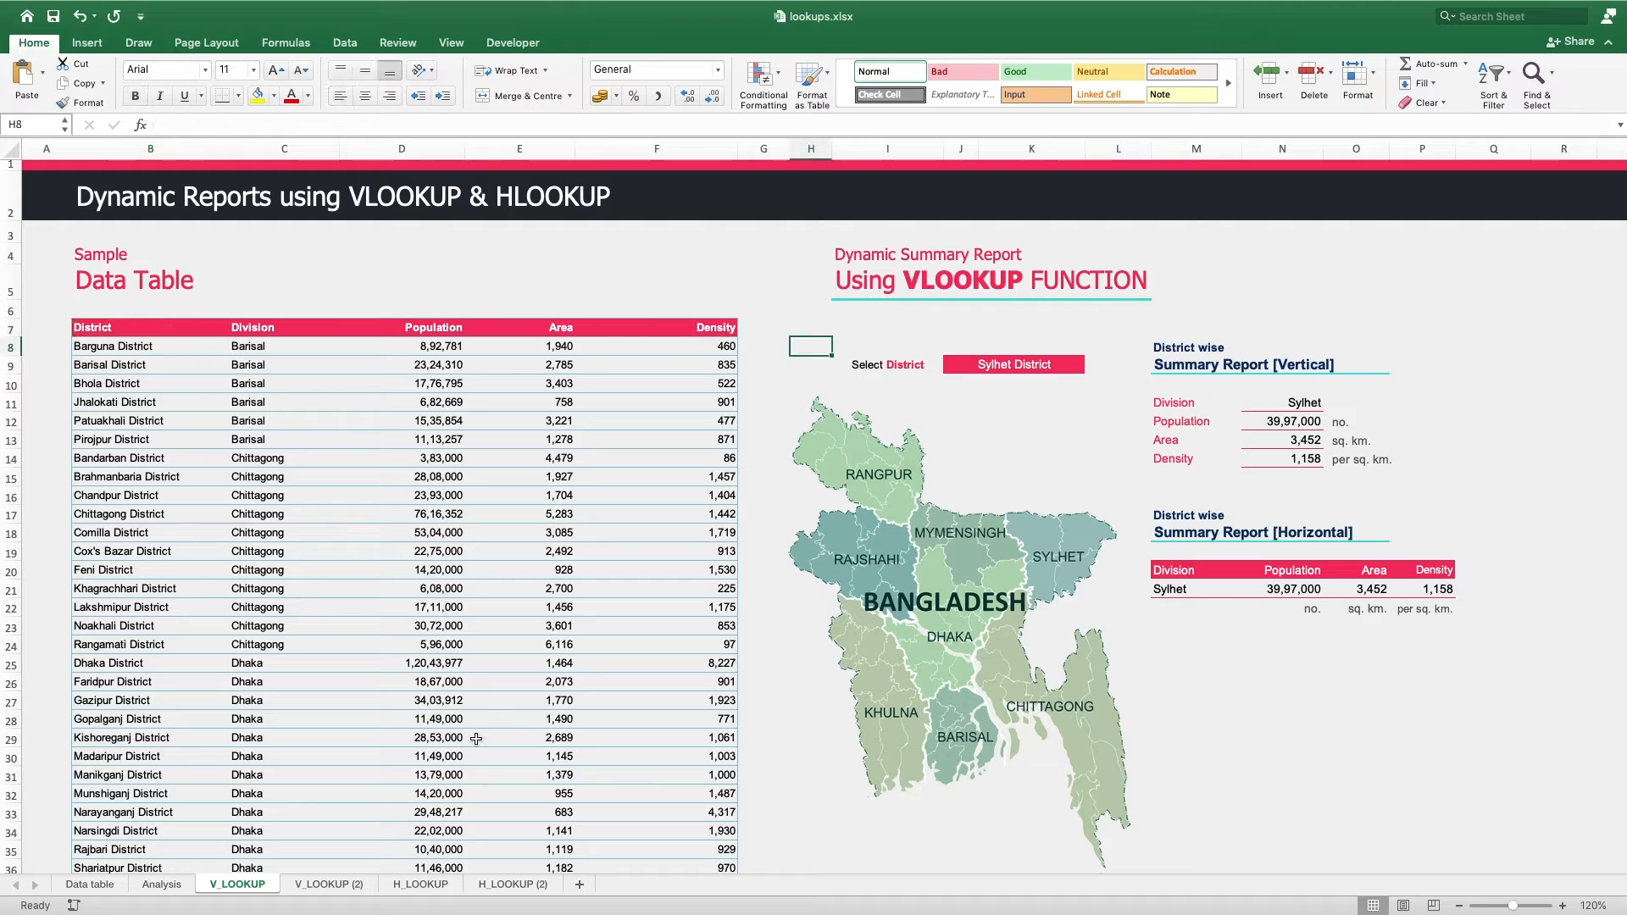
- Switch to the V_LOOKUP (2) sheet and look over its data table and the blank vertical and horizontal reports
{"action": "left_click", "coordinate": [327, 883]}
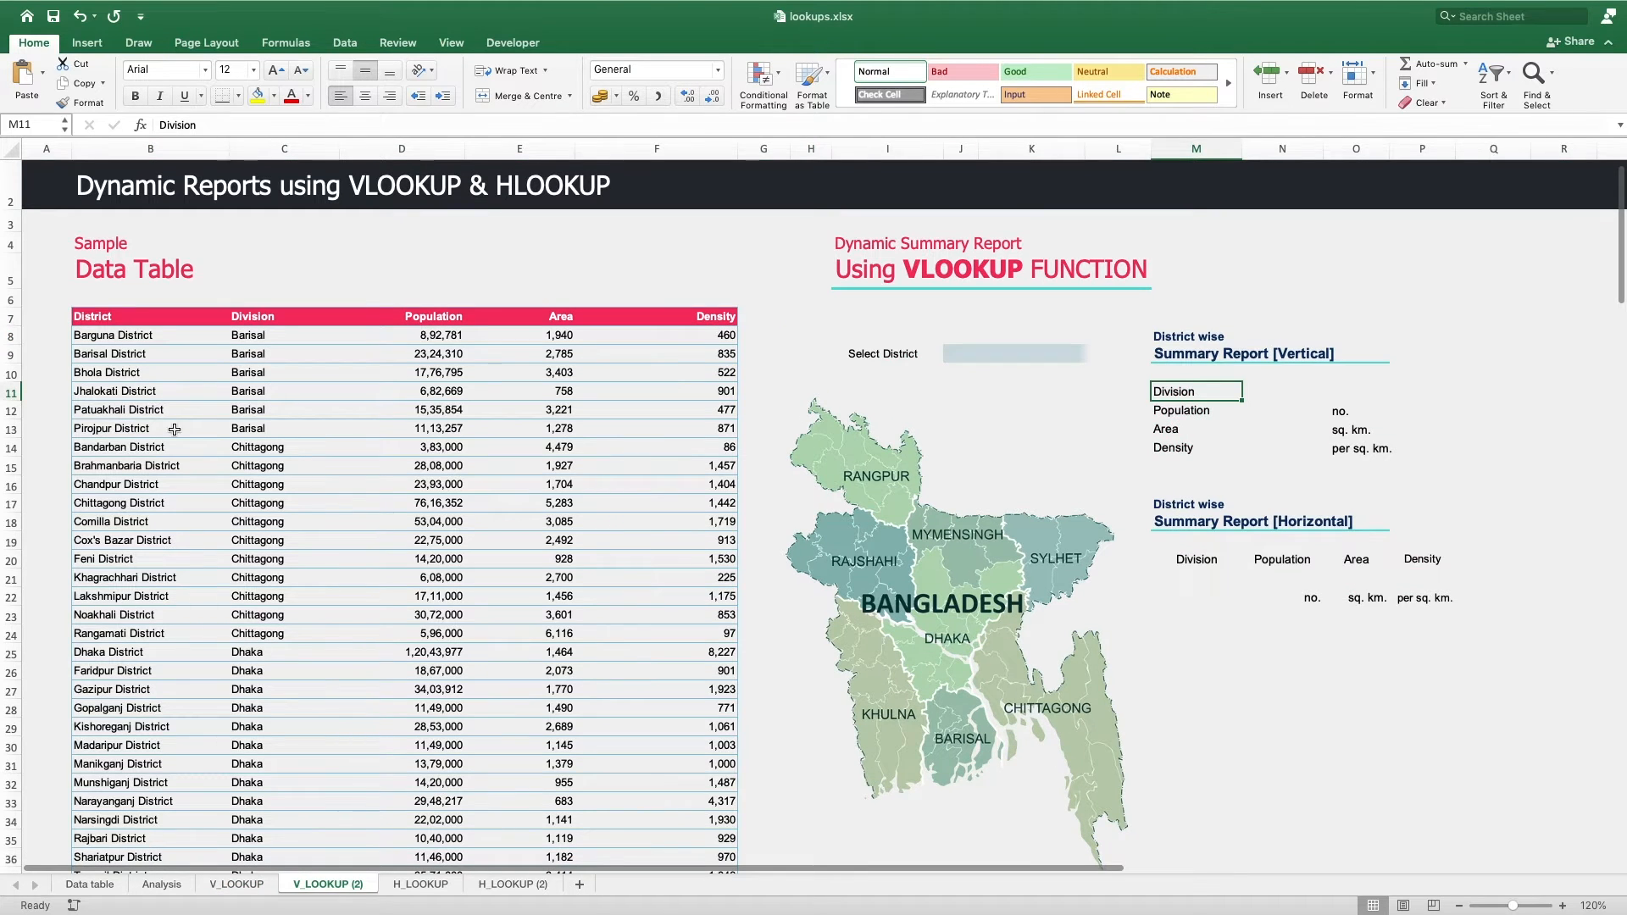
{"action": "left_click", "coordinate": [151, 374]}
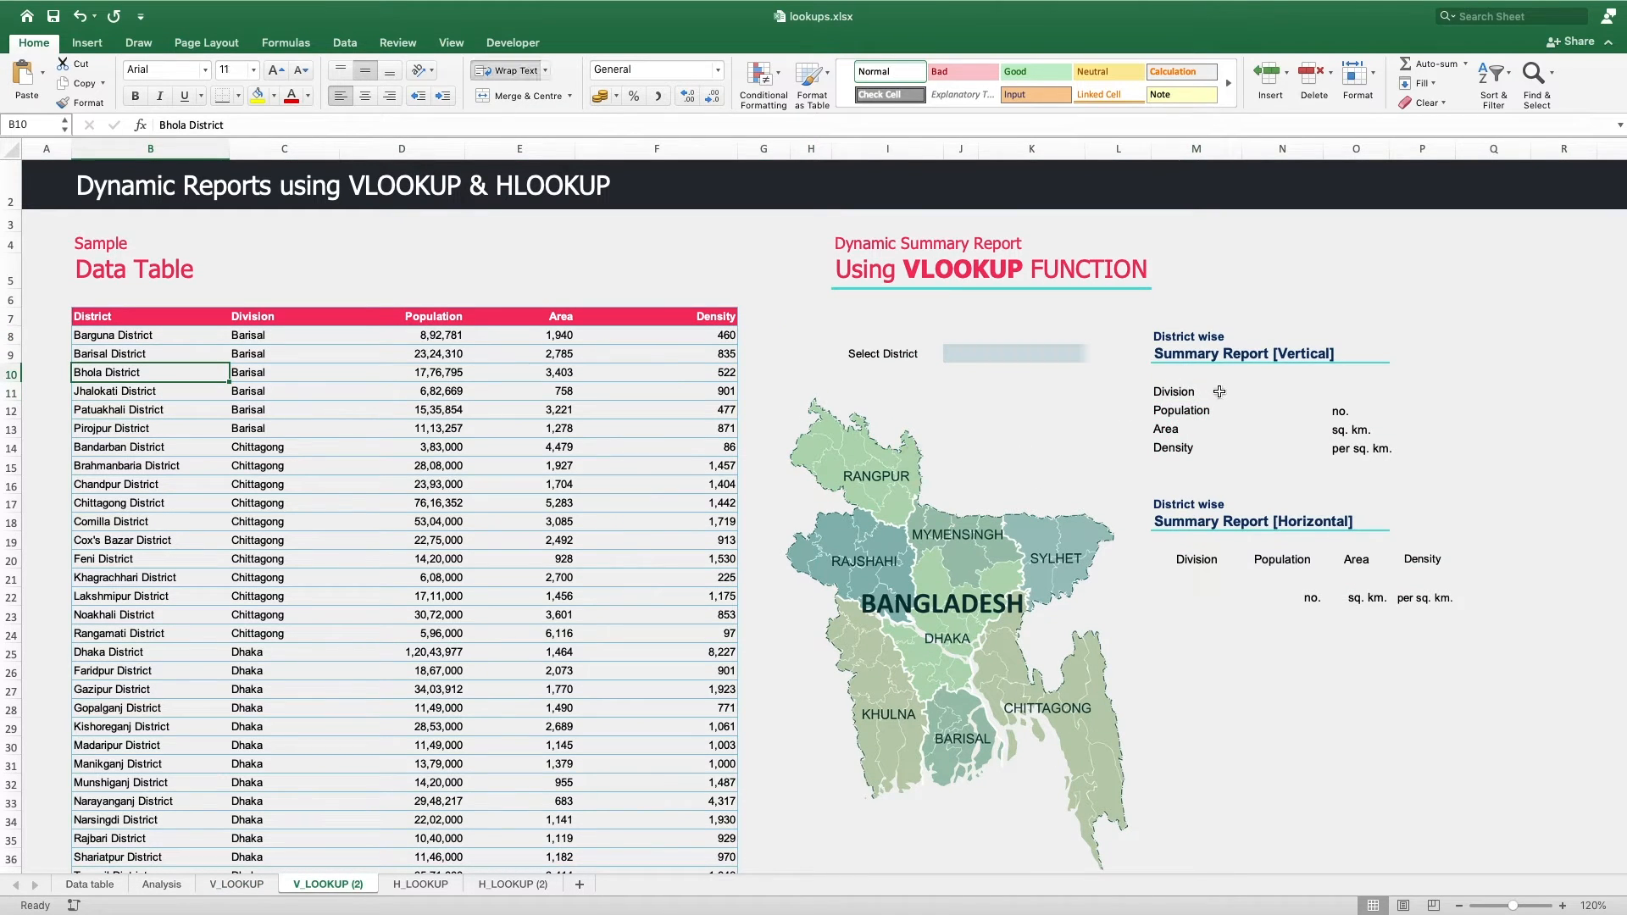
{"action": "left_click_drag", "start_coordinate": [1279, 400], "coordinate": [1239, 482]}
{"action": "left_click_drag", "start_coordinate": [1203, 562], "coordinate": [1441, 560]}
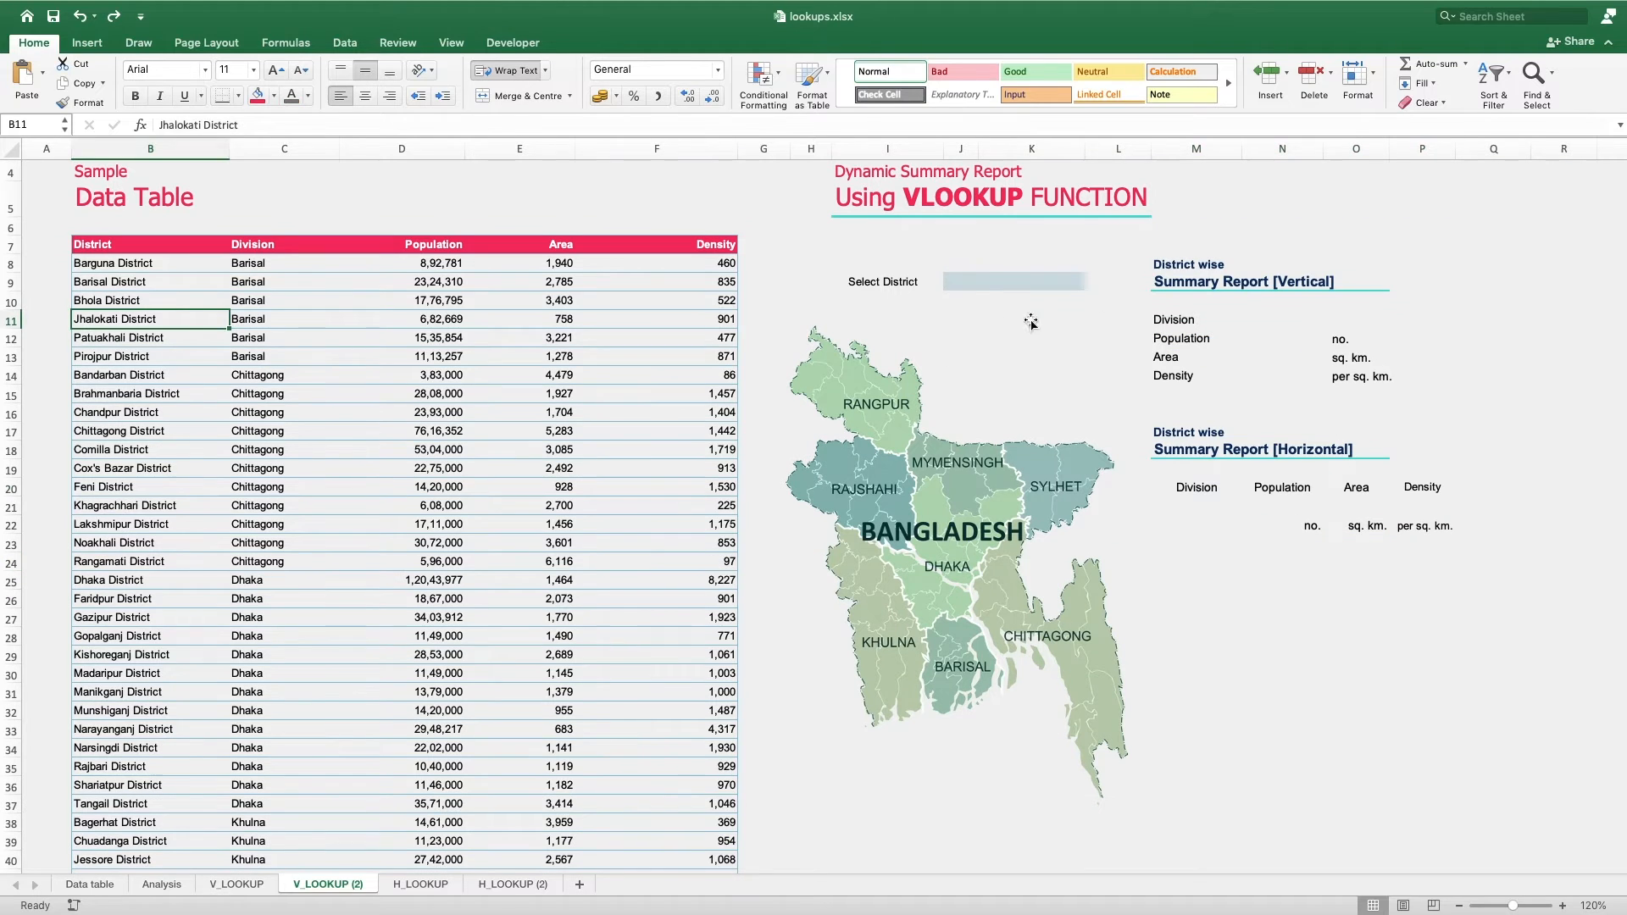
- Add list data validation to the Select District input cell J9, using the district names in =$B$8:$B$71 as source
{"action": "left_click", "coordinate": [976, 281]}
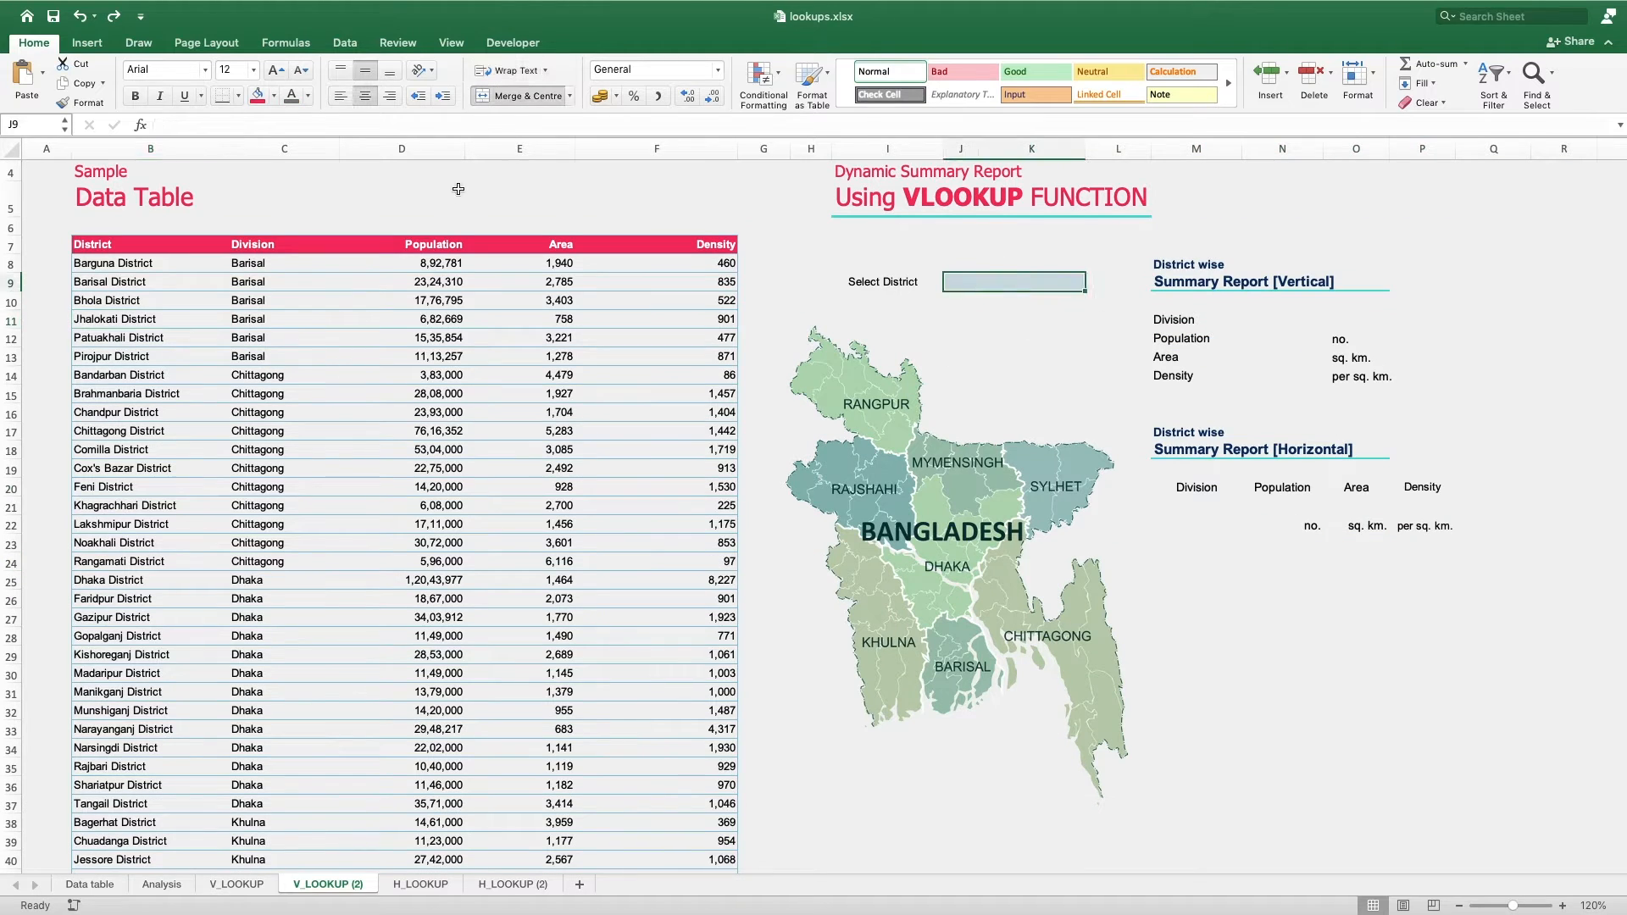
{"action": "left_click", "coordinate": [344, 44]}
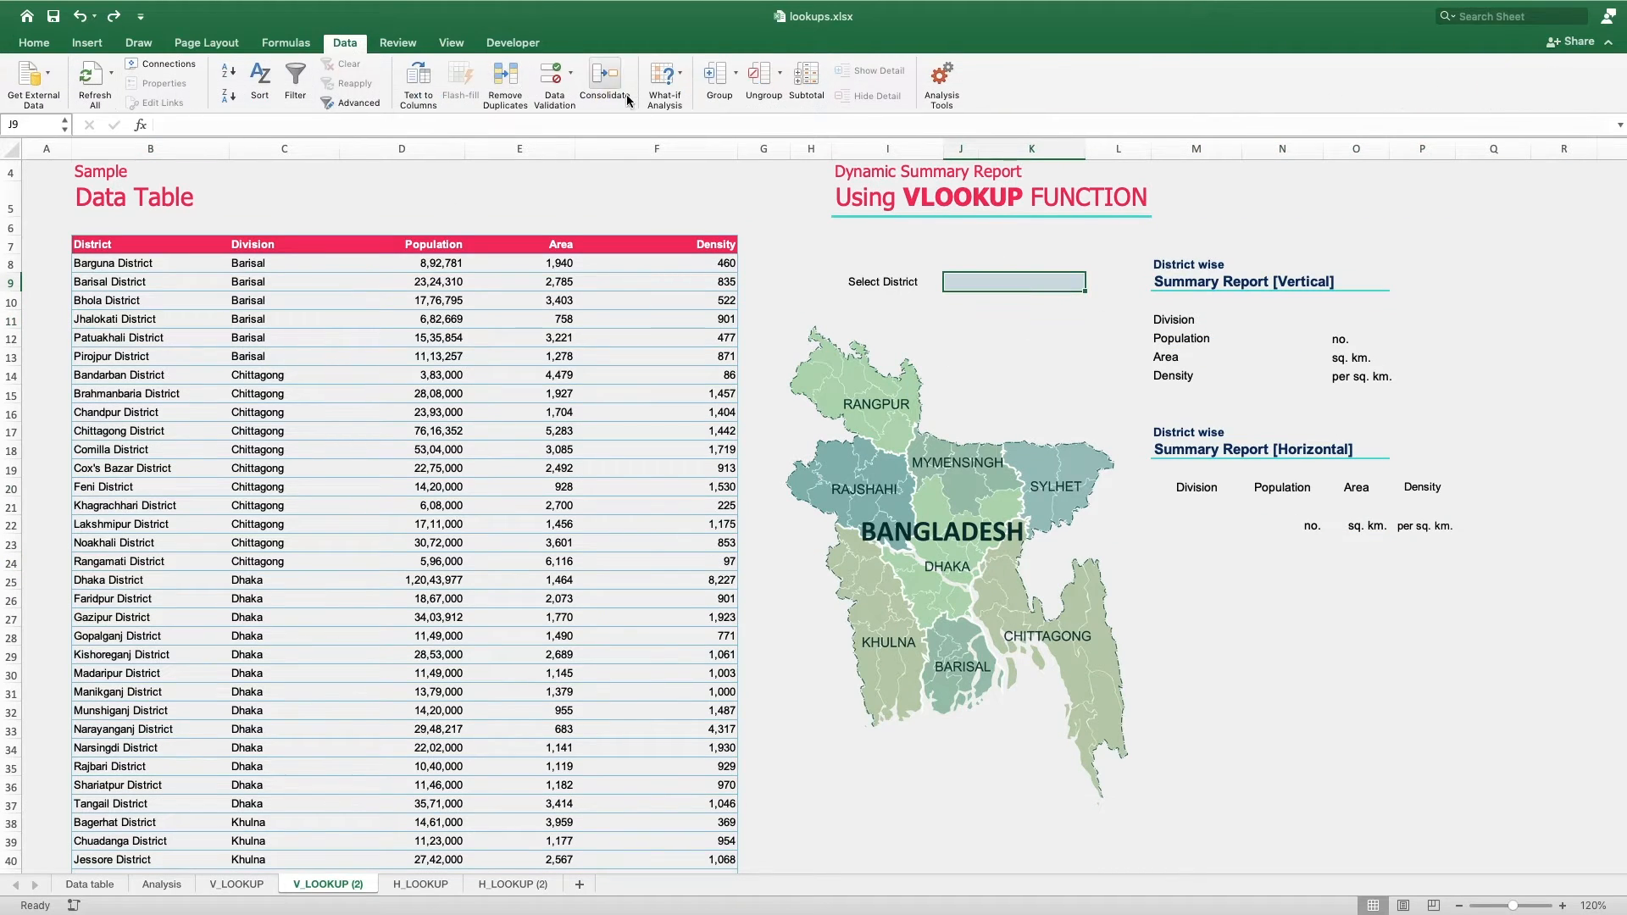
{"action": "left_click", "coordinate": [555, 76]}
{"action": "left_click", "coordinate": [756, 257]}
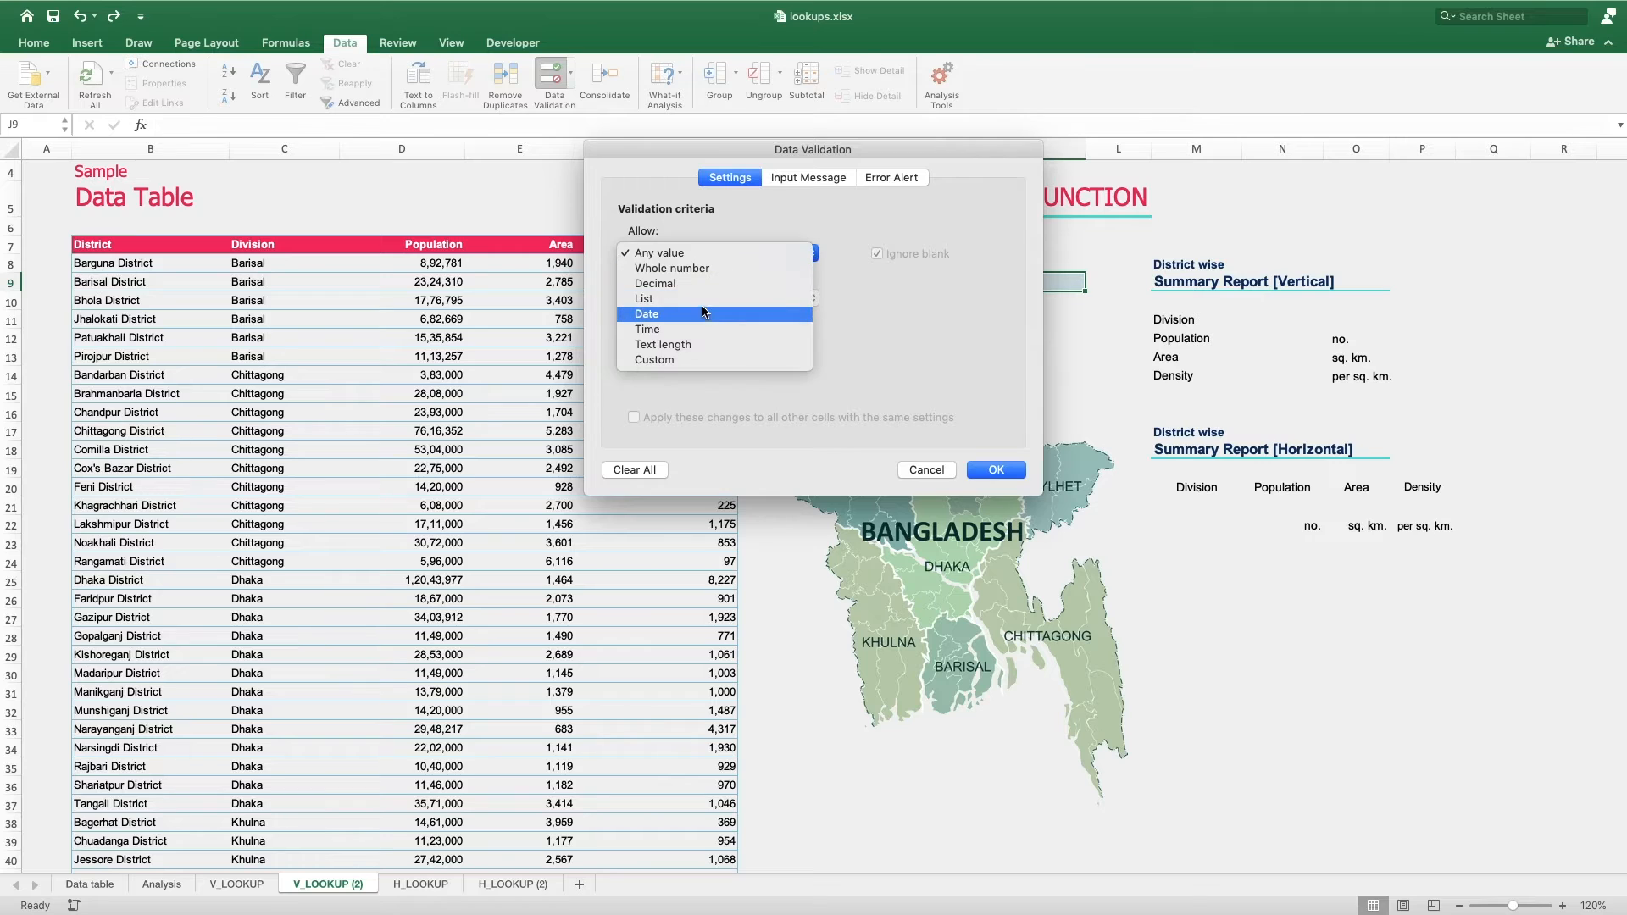
{"action": "left_click", "coordinate": [703, 298]}
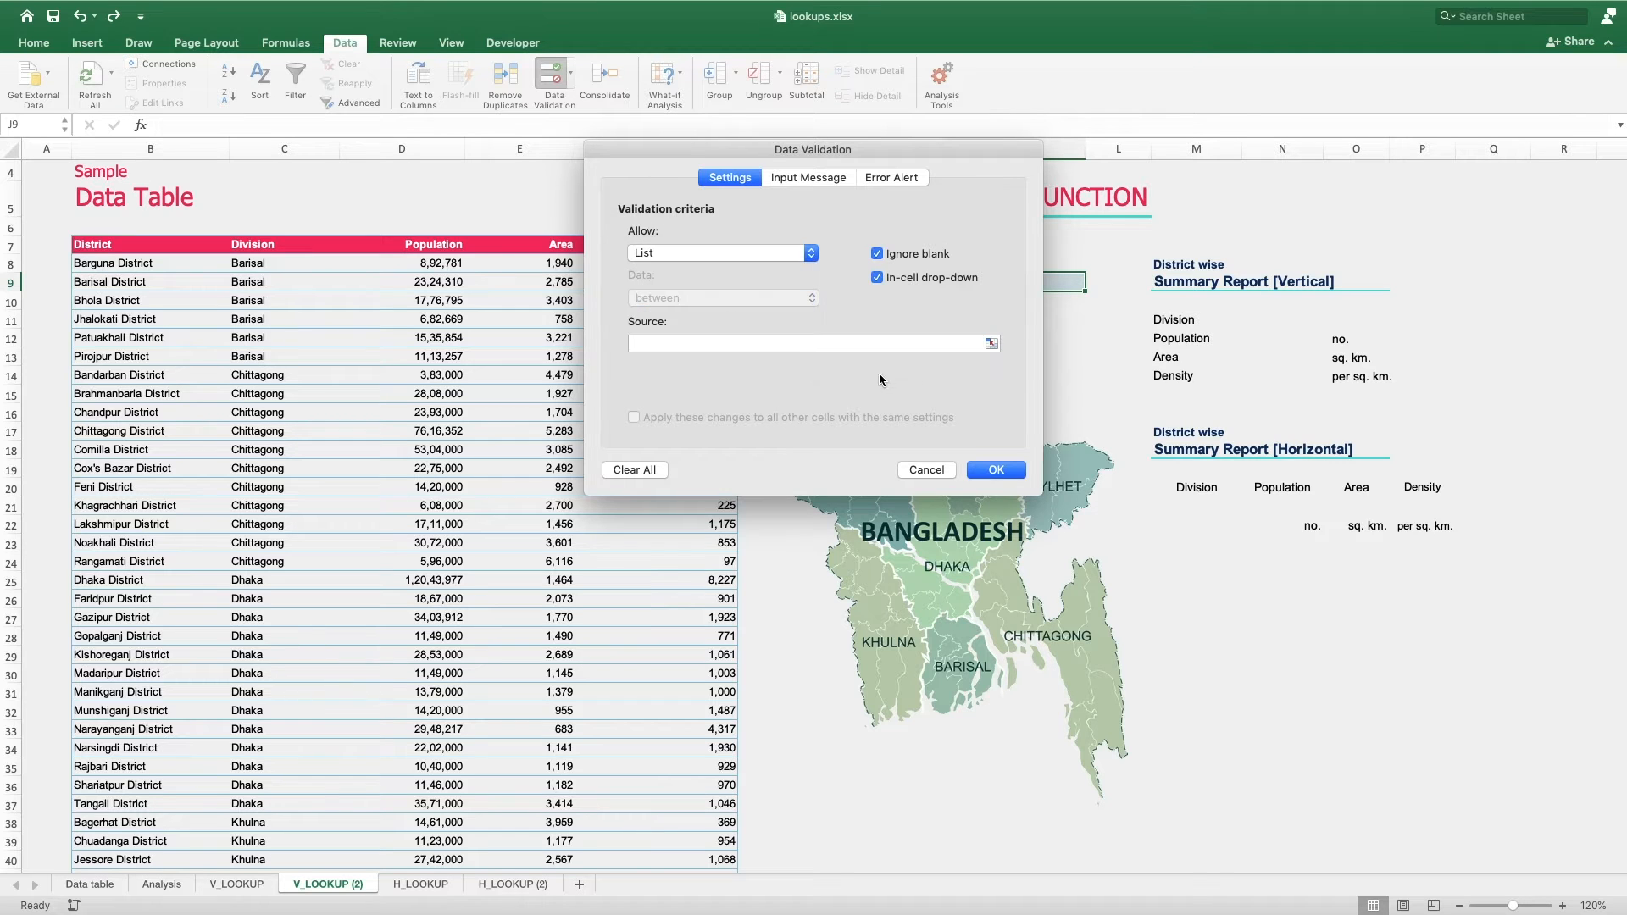
{"action": "left_click", "coordinate": [809, 344]}
{"action": "left_click", "coordinate": [130, 264]}
{"action": "left_click_drag", "start_coordinate": [157, 349], "coordinate": [158, 349]}
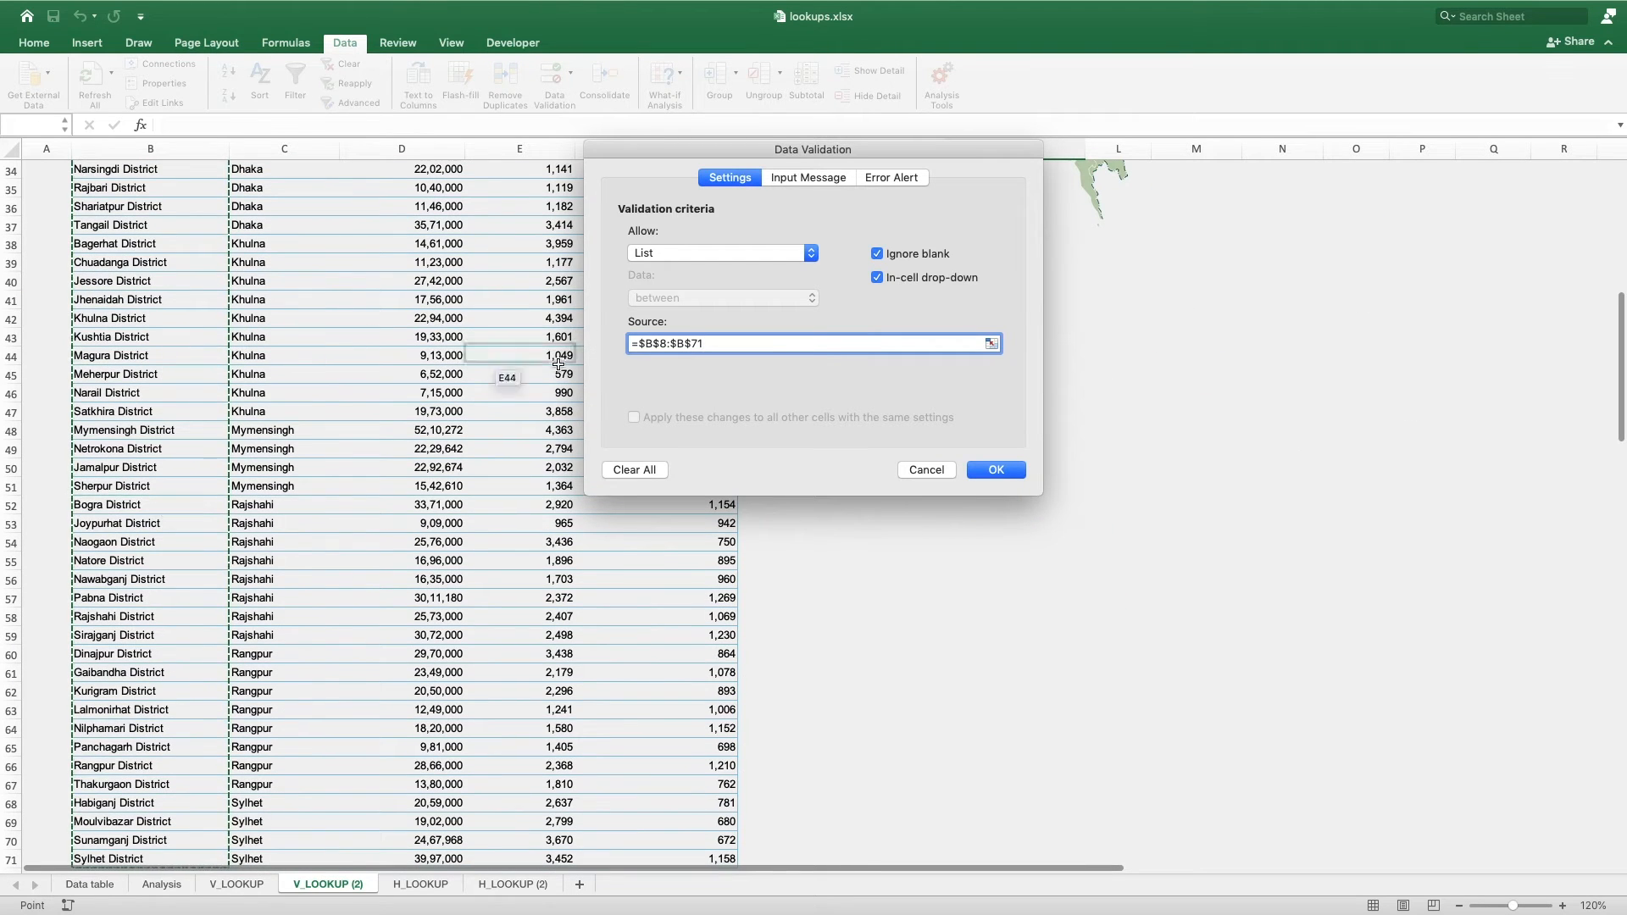
{"action": "left_click", "coordinate": [993, 471]}
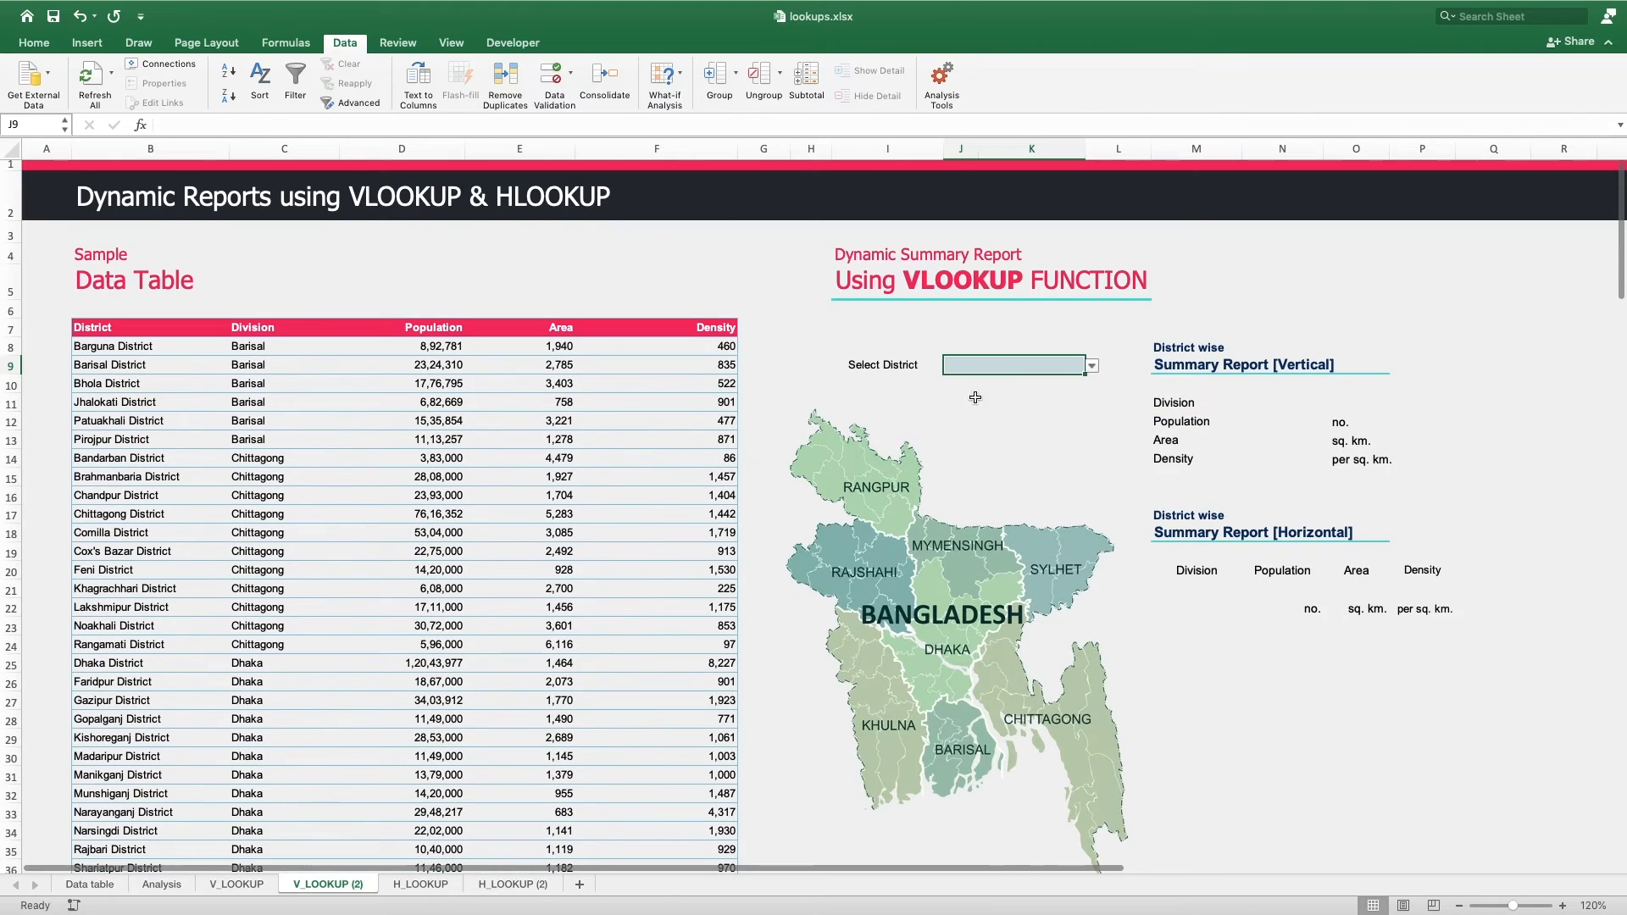
- Choose Barisal District from the new drop-down list in the Select District cell
{"action": "left_click", "coordinate": [975, 397]}
{"action": "left_click", "coordinate": [1051, 366]}
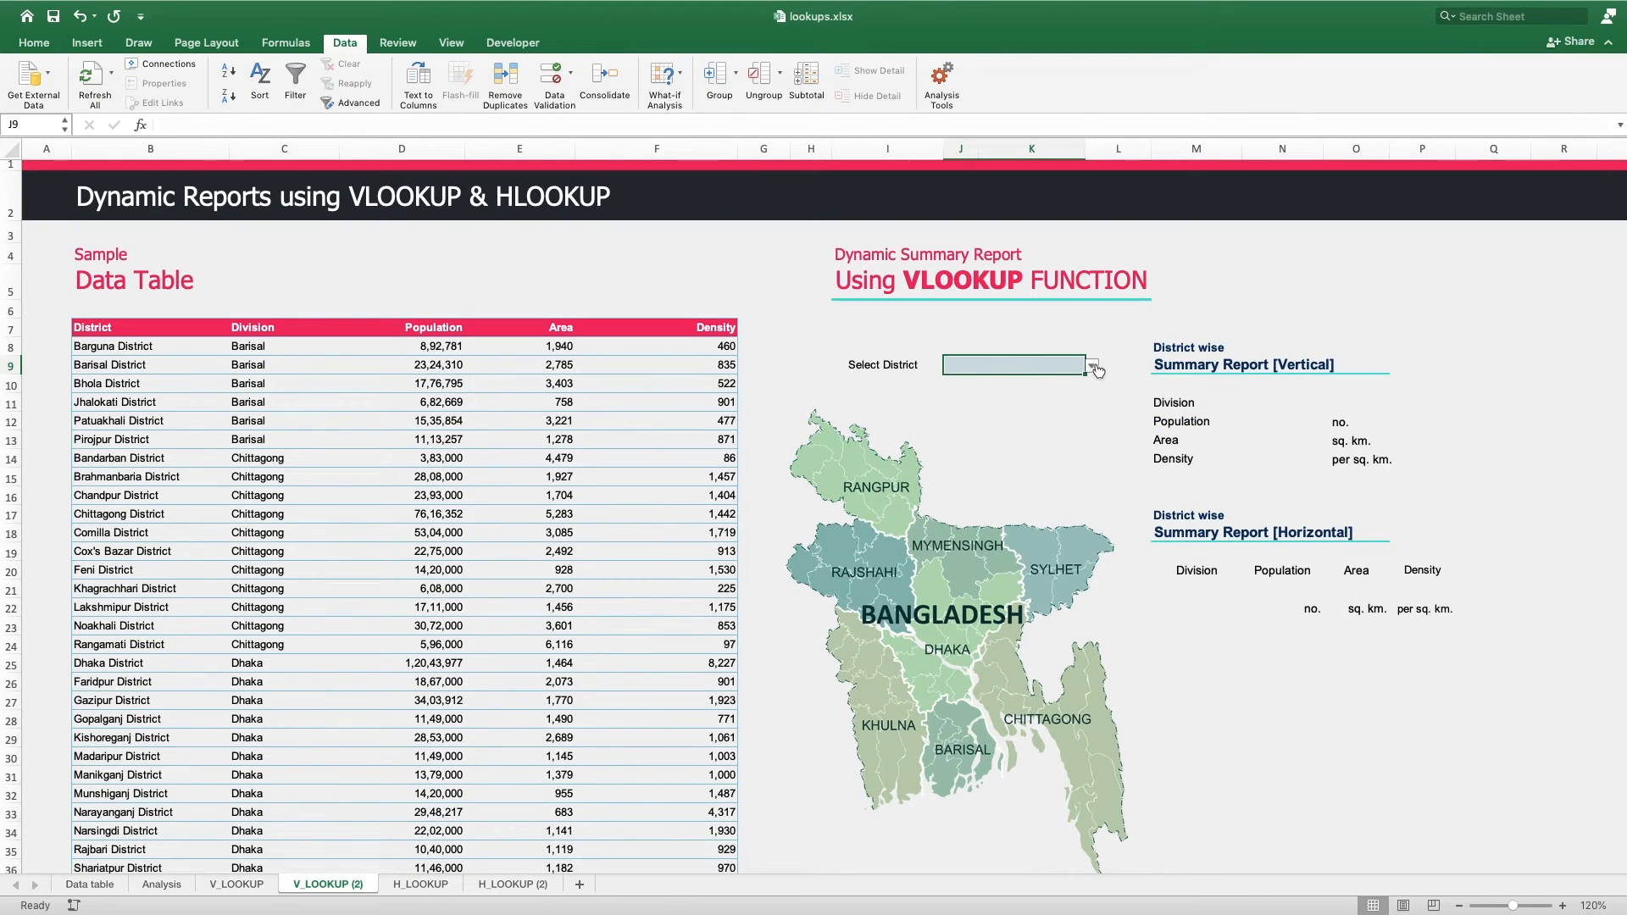
{"action": "left_click", "coordinate": [1092, 365]}
{"action": "left_click", "coordinate": [996, 398]}
{"action": "left_click", "coordinate": [1090, 334]}
{"action": "left_click", "coordinate": [1062, 362]}
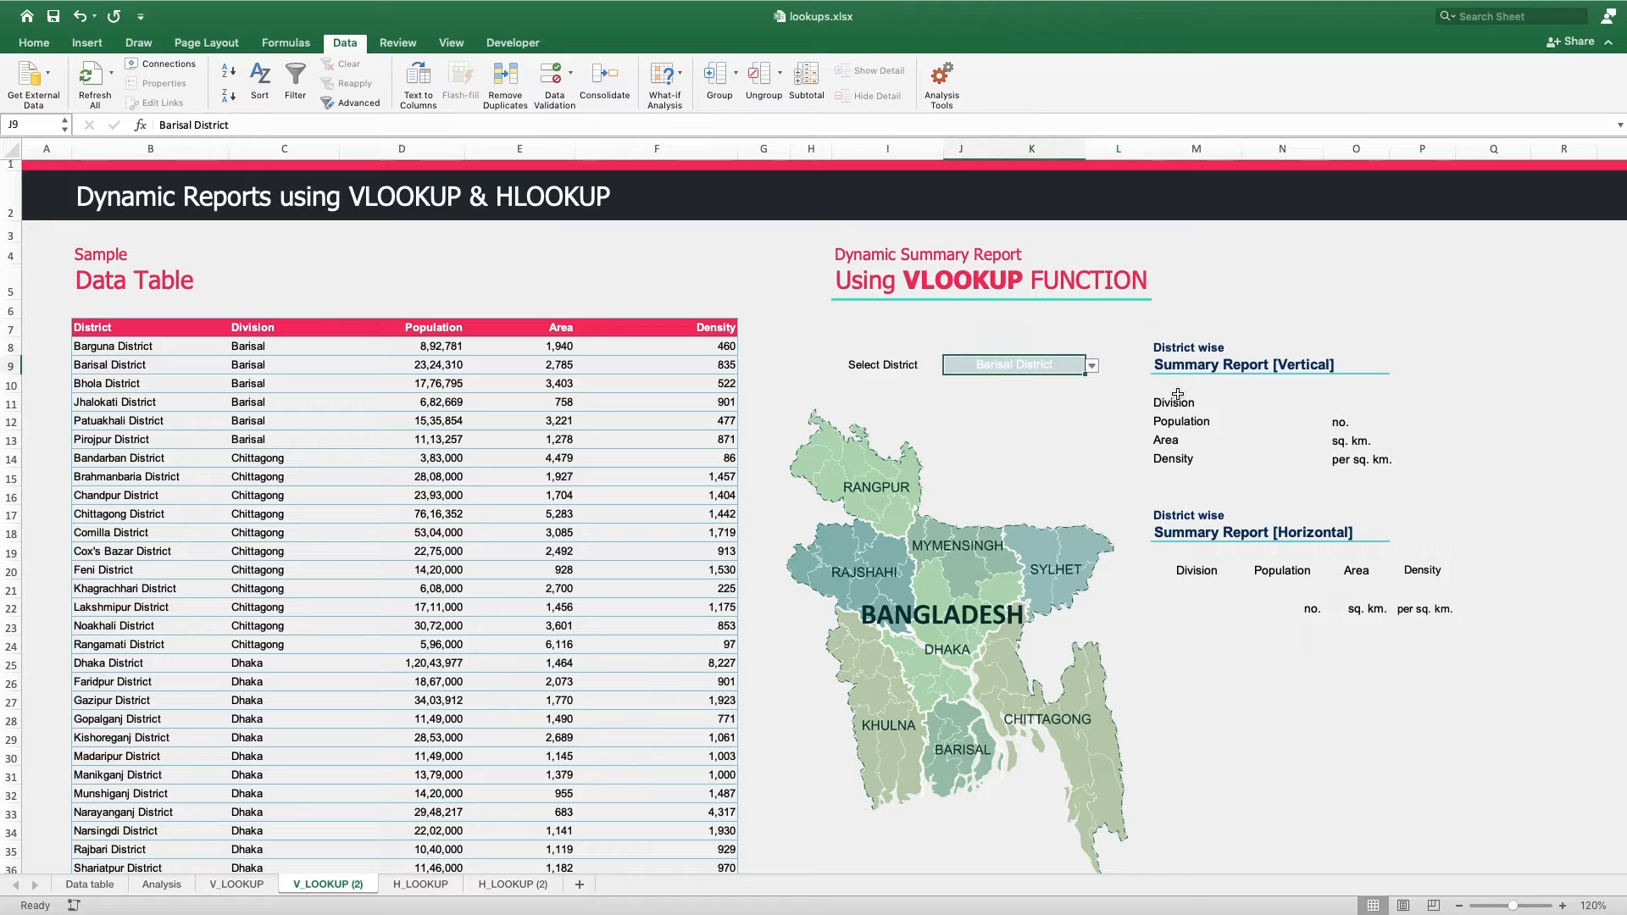
- Begin a VLOOKUP formula in the vertical report's Division cell N11 with lookup value J9 and table array B8:F71
{"action": "left_click", "coordinate": [1258, 403]}
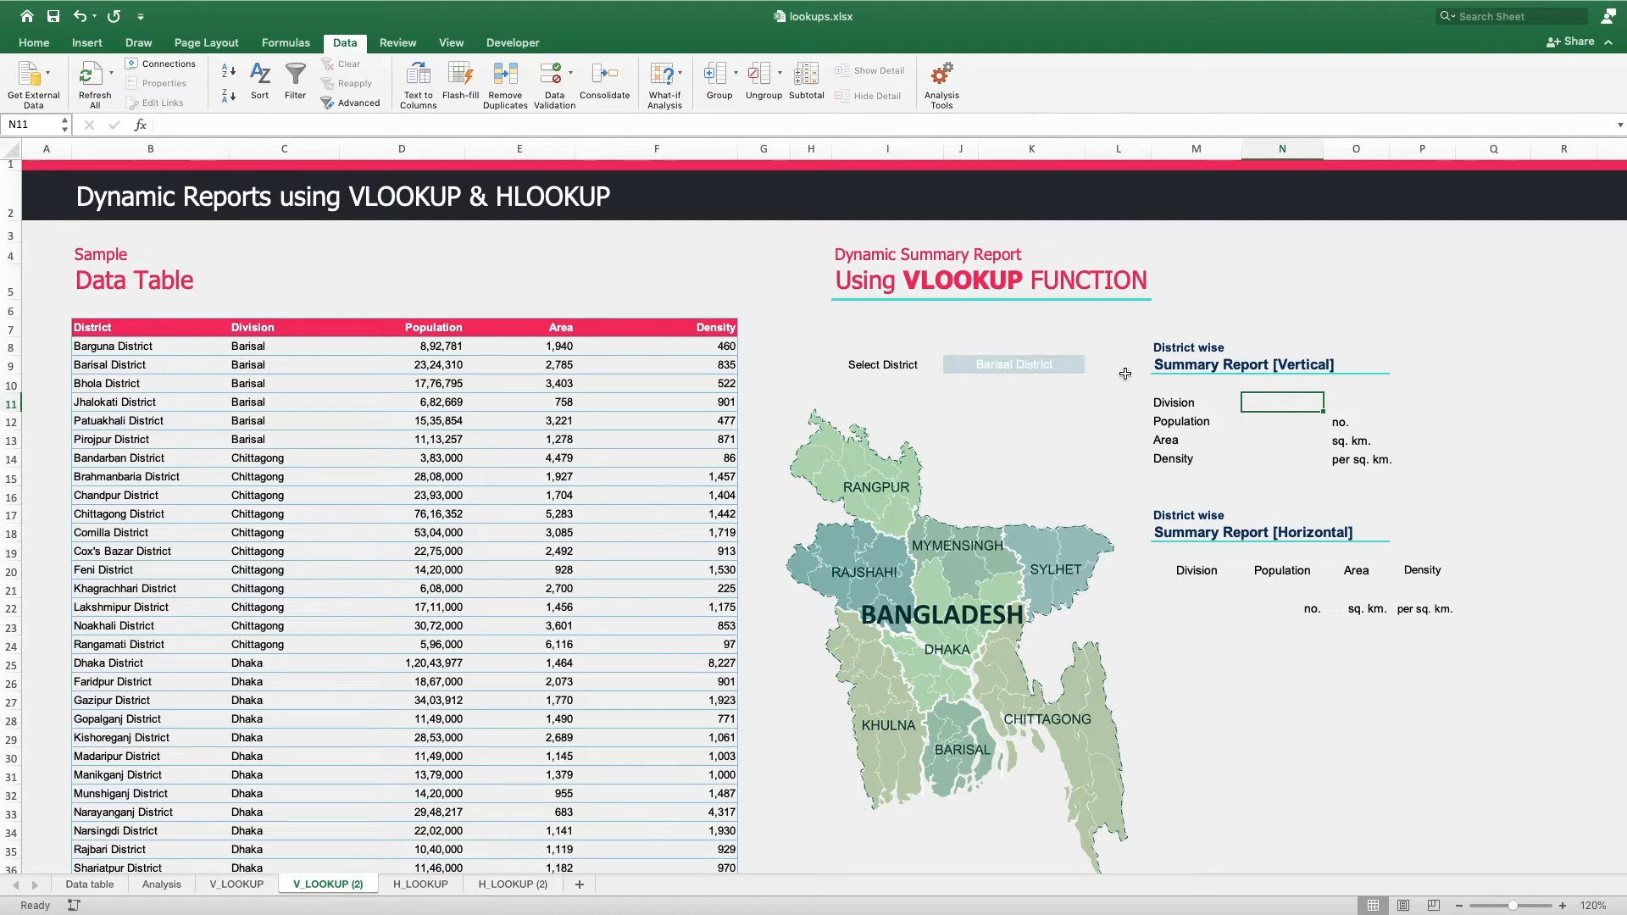
{"action": "type", "text": "=vlo"}
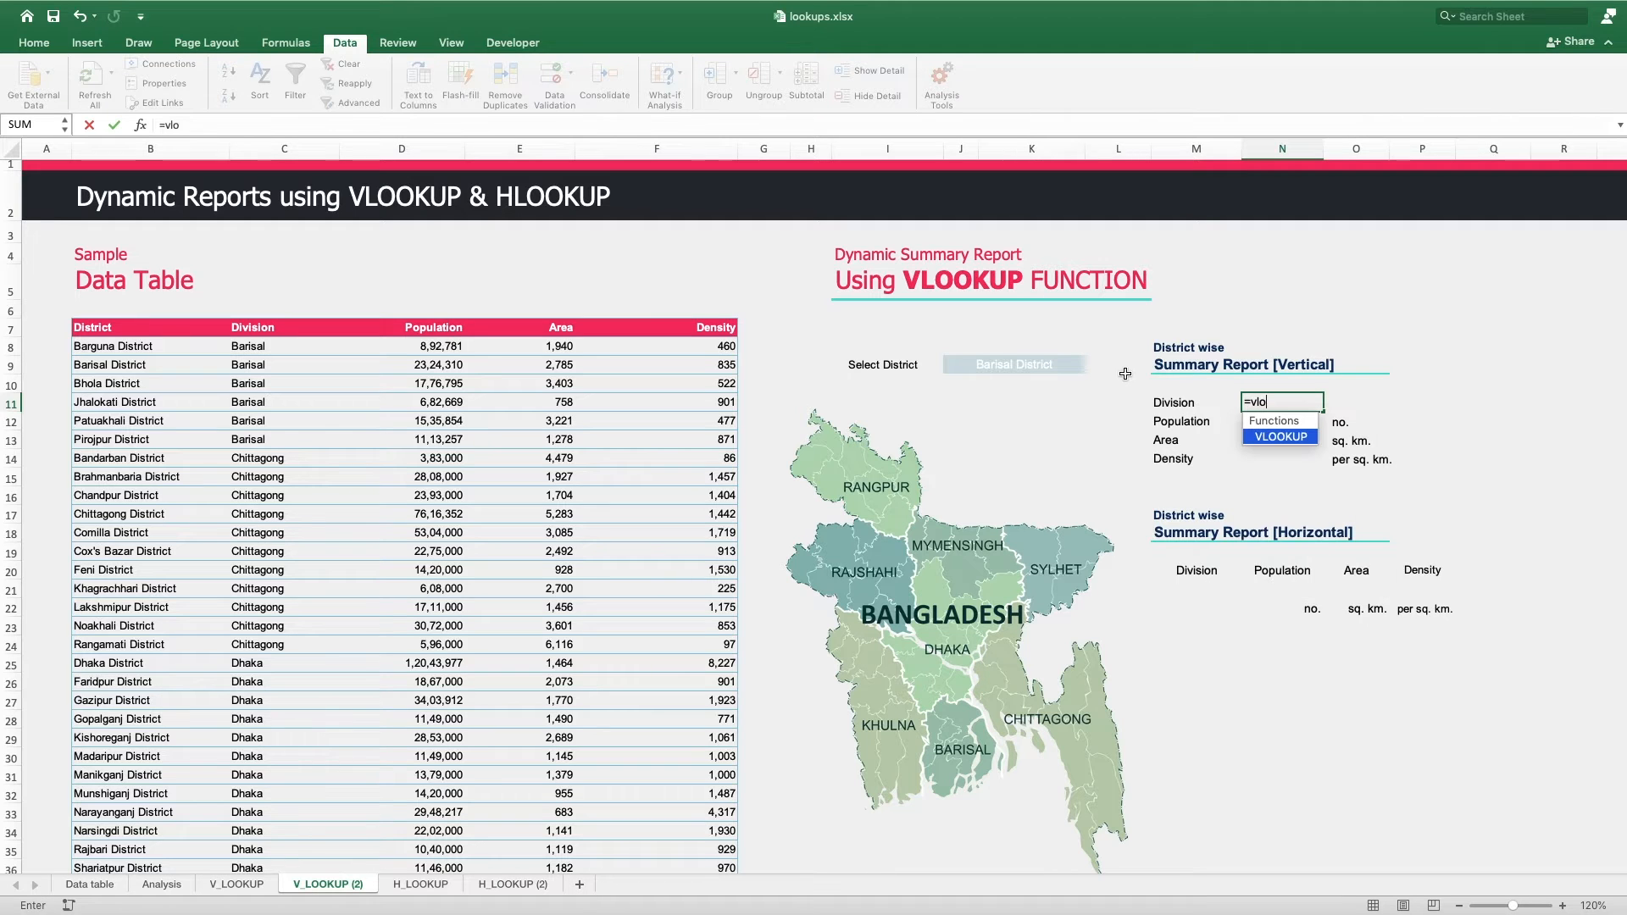
{"action": "type", "text": "o"}
{"action": "key", "text": "Tab"}
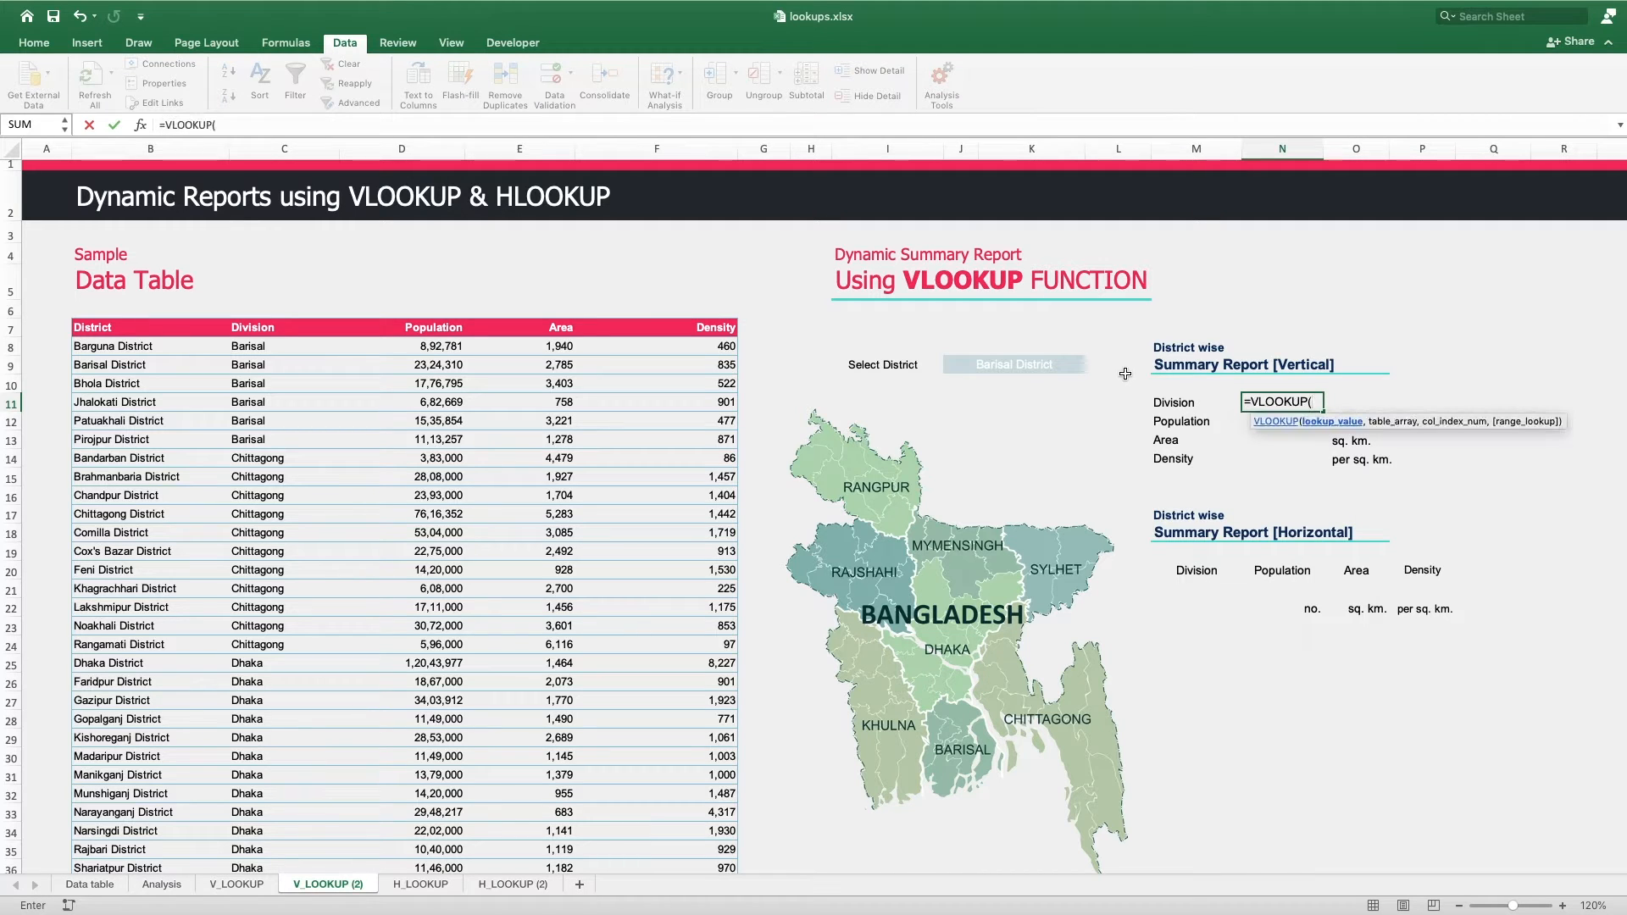
{"action": "left_click", "coordinate": [1021, 369]}
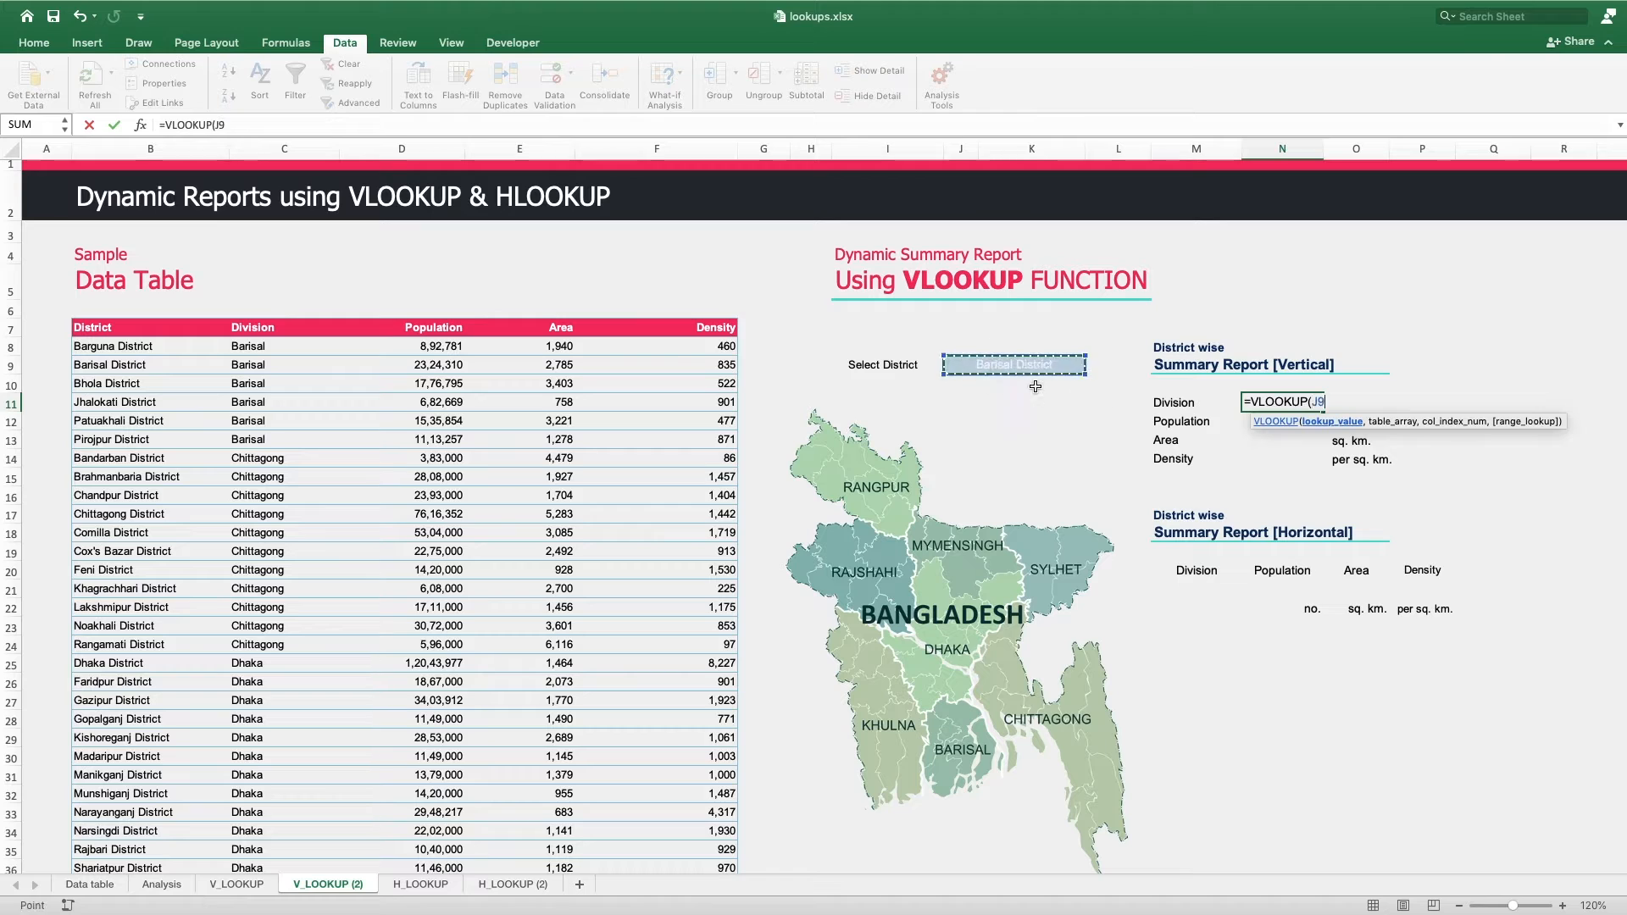
{"action": "type", "text": ","}
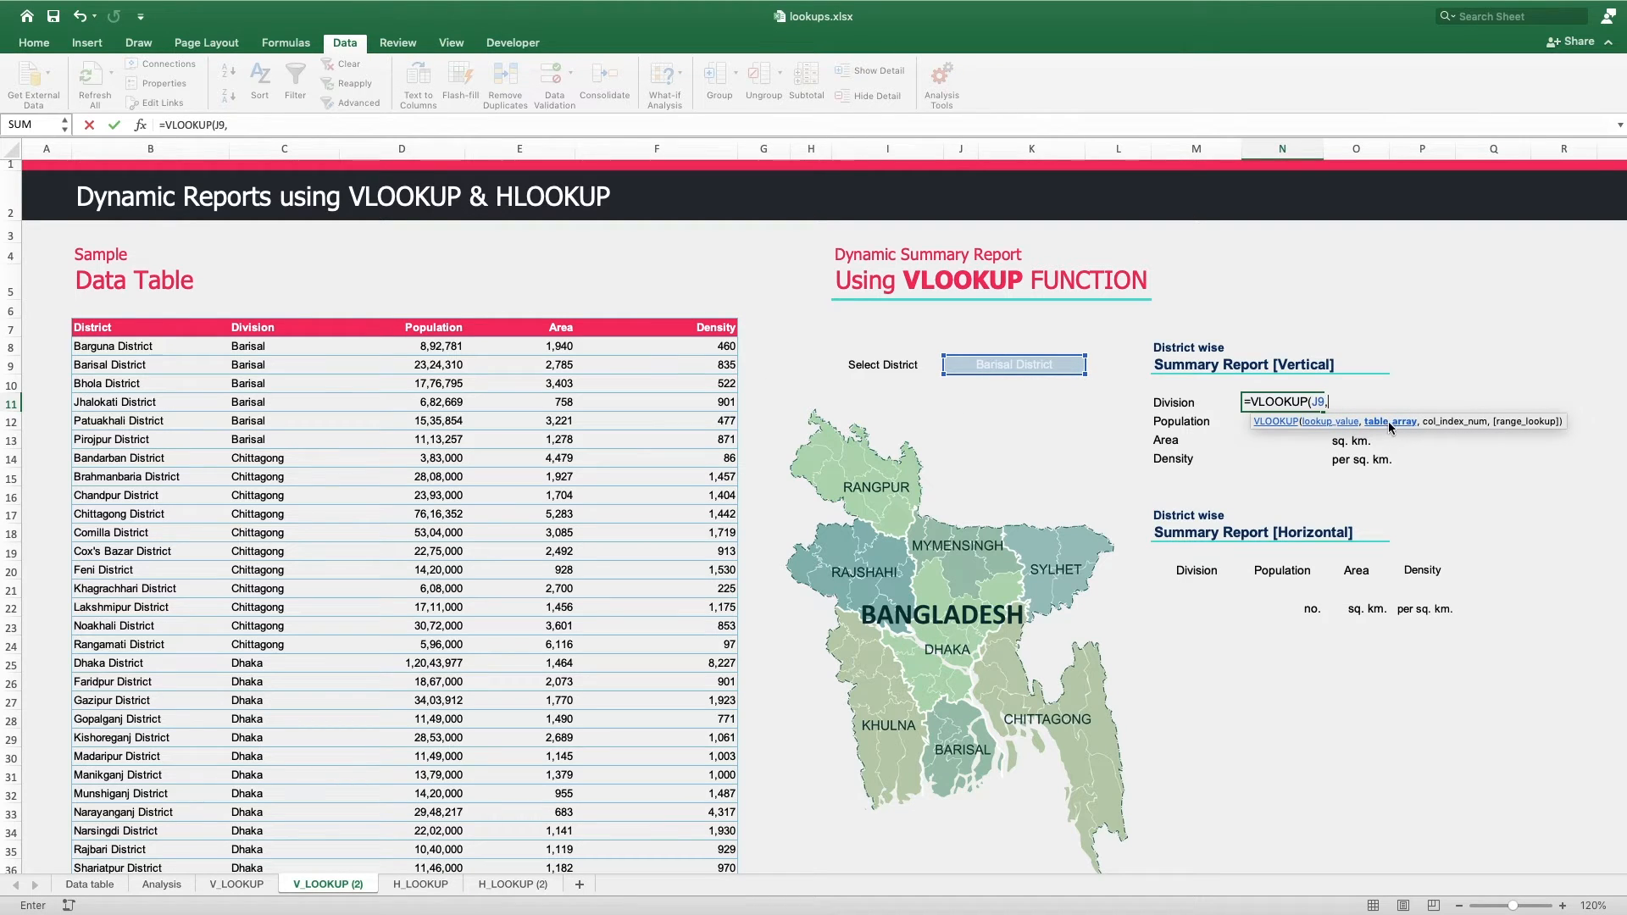
{"action": "left_click", "coordinate": [102, 350]}
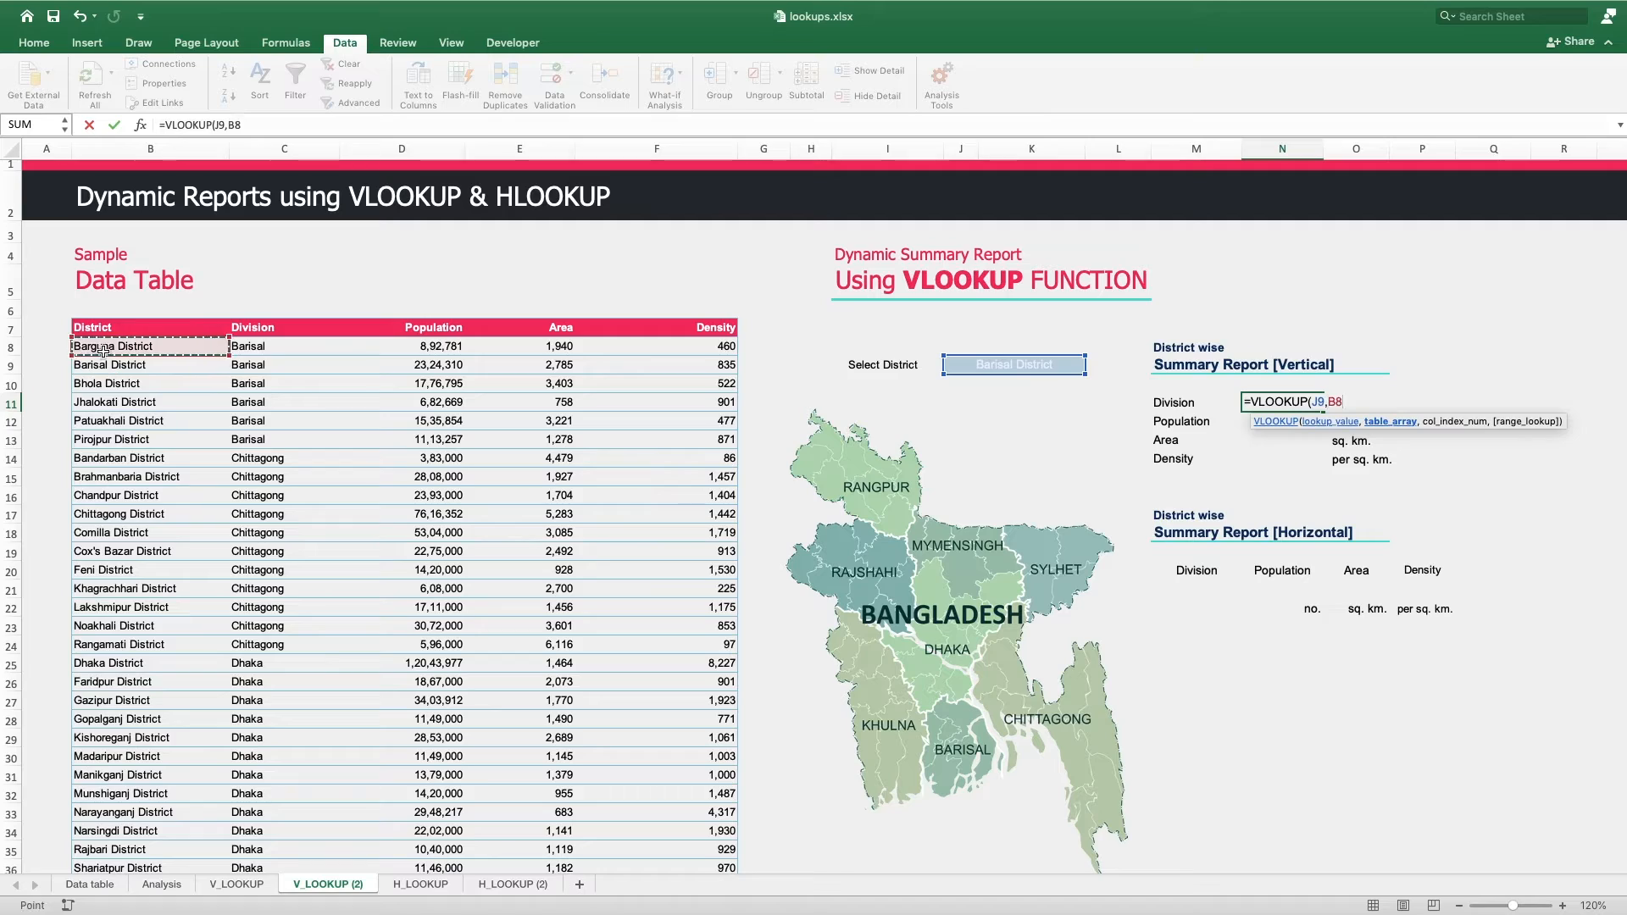
{"action": "key", "text": "ctrl+shift+Right"}
{"action": "key", "text": "ctrl+shift+Down"}
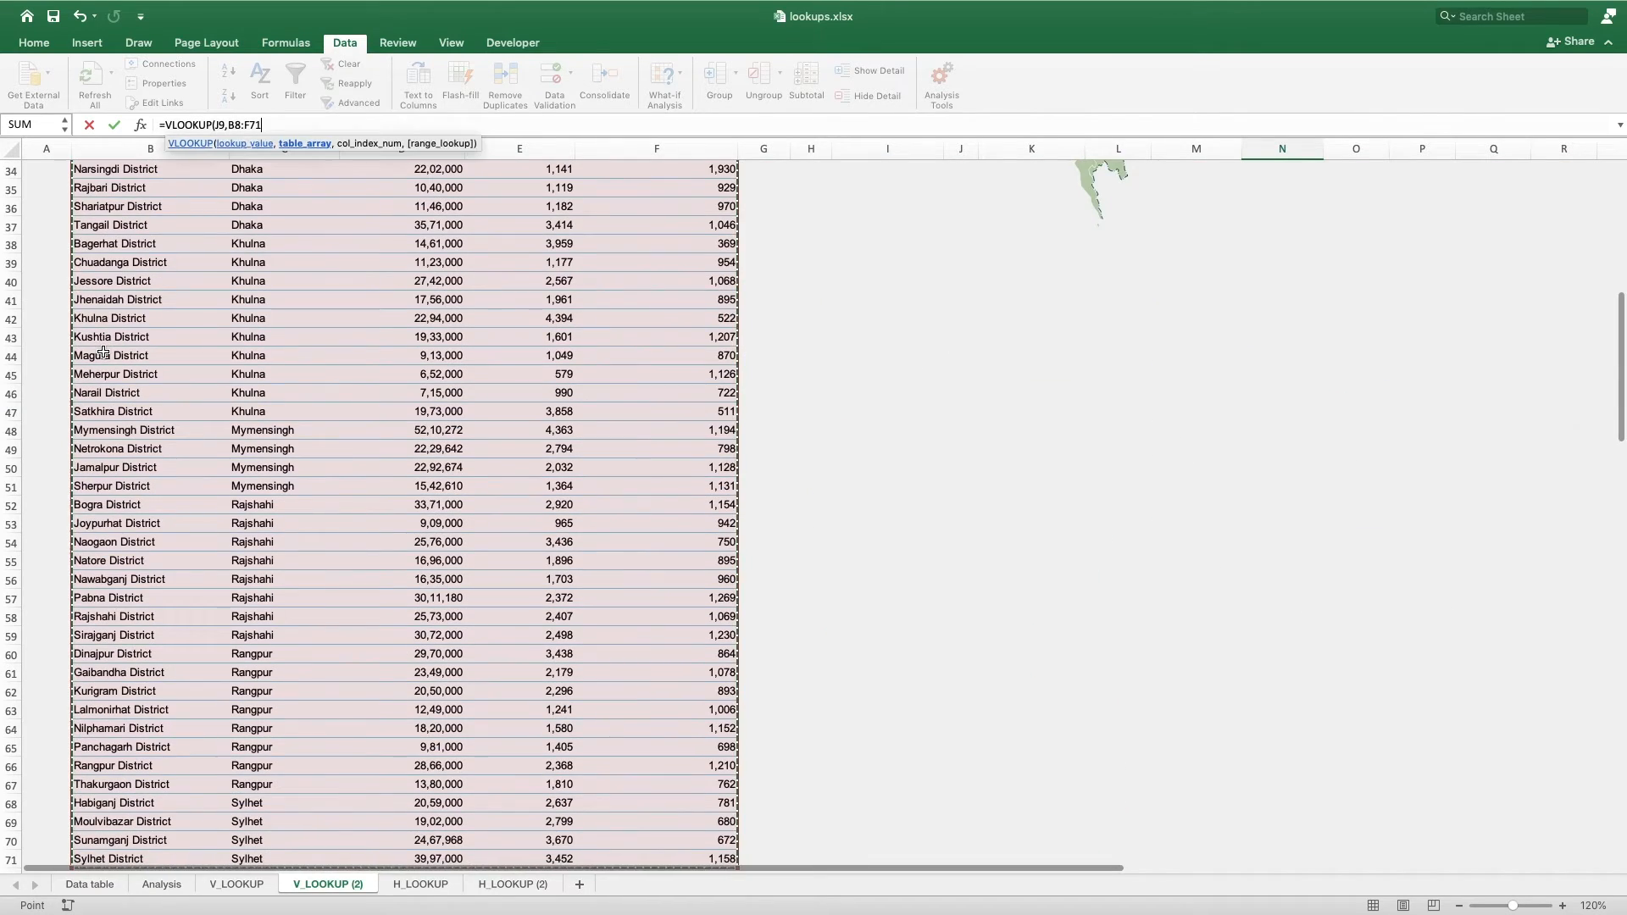
{"action": "scroll", "coordinate": [127, 364], "scroll_direction": "up", "scroll_amount": 10}
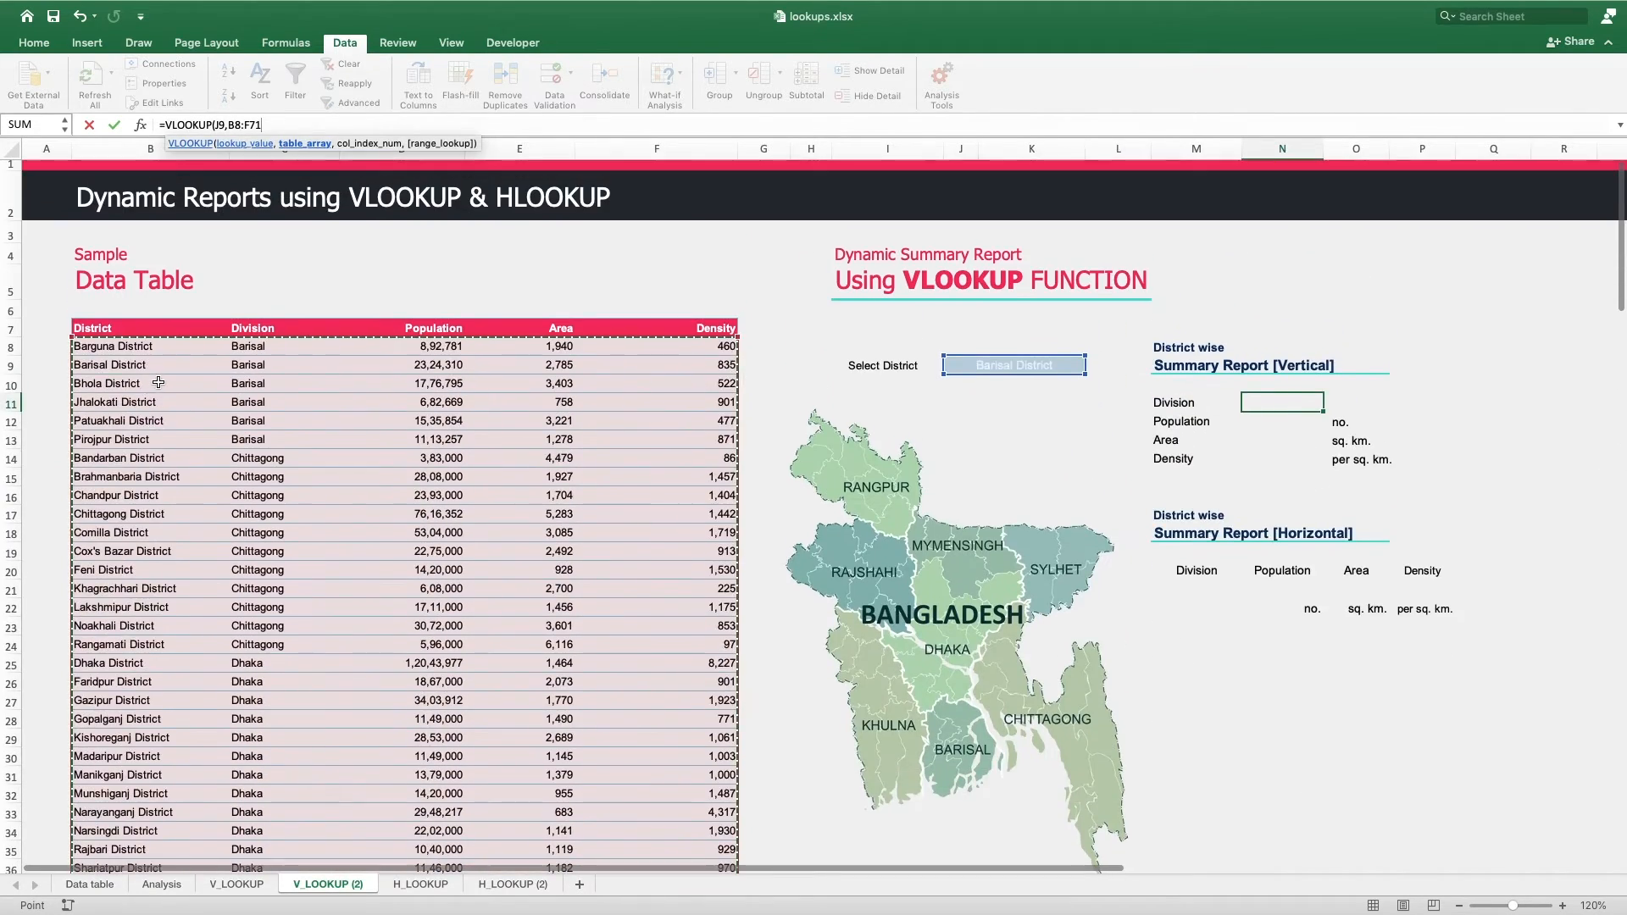
- Complete the Division formula with column index 2 and an exact match, giving =VLOOKUP(J9,B8:F71,2,false)
{"action": "type", "text": ",2"}
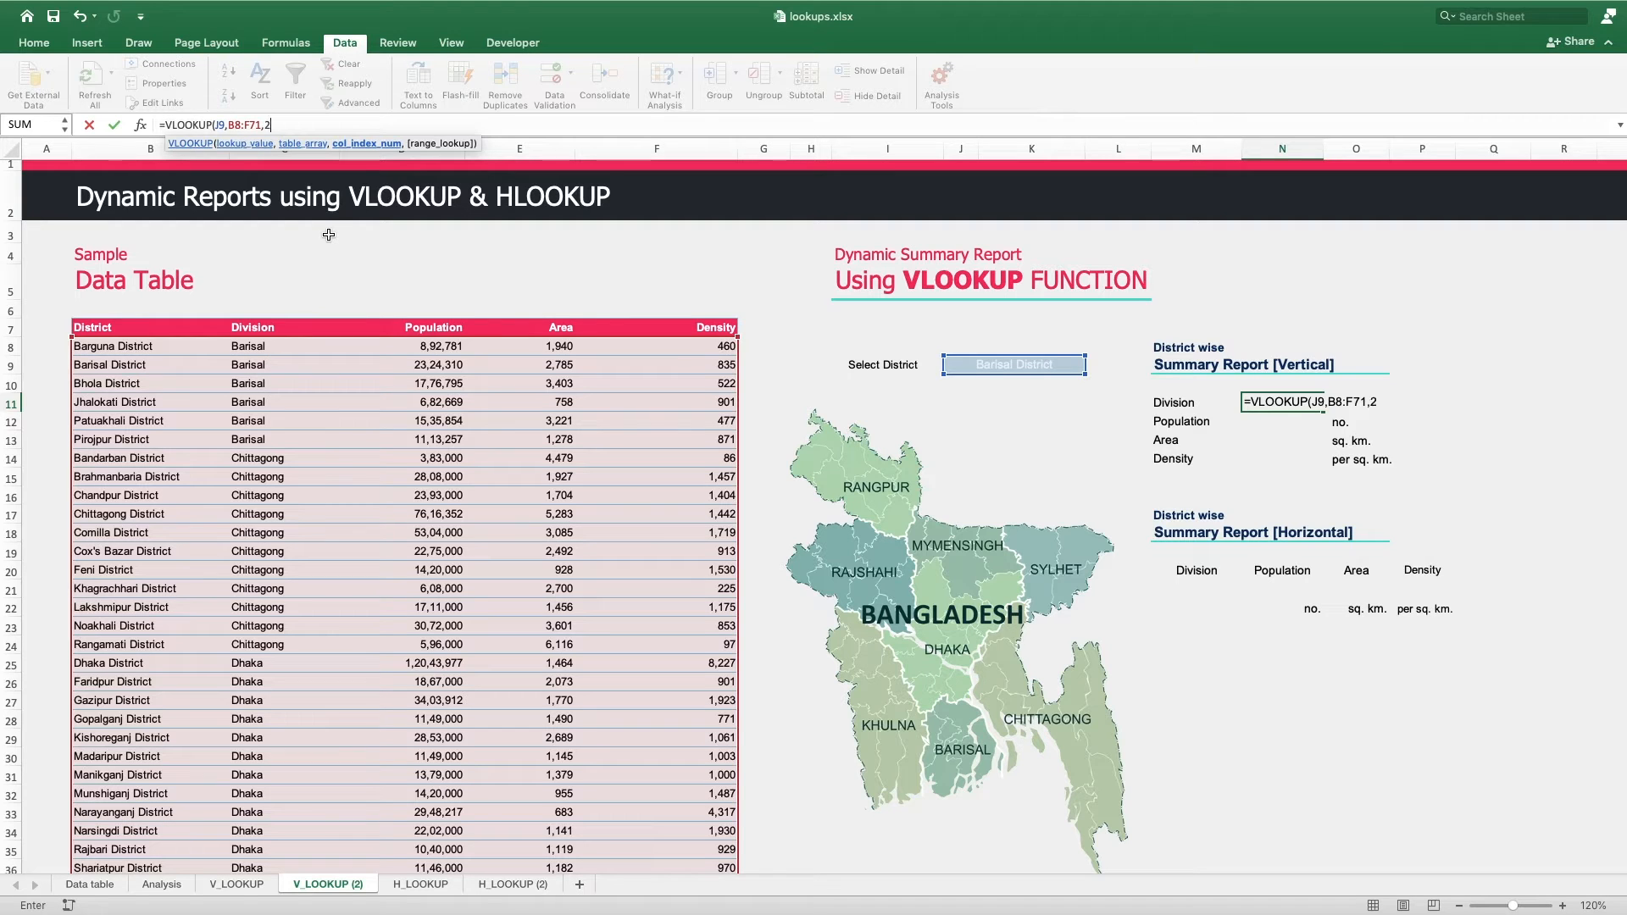
{"action": "type", "text": ",fals"}
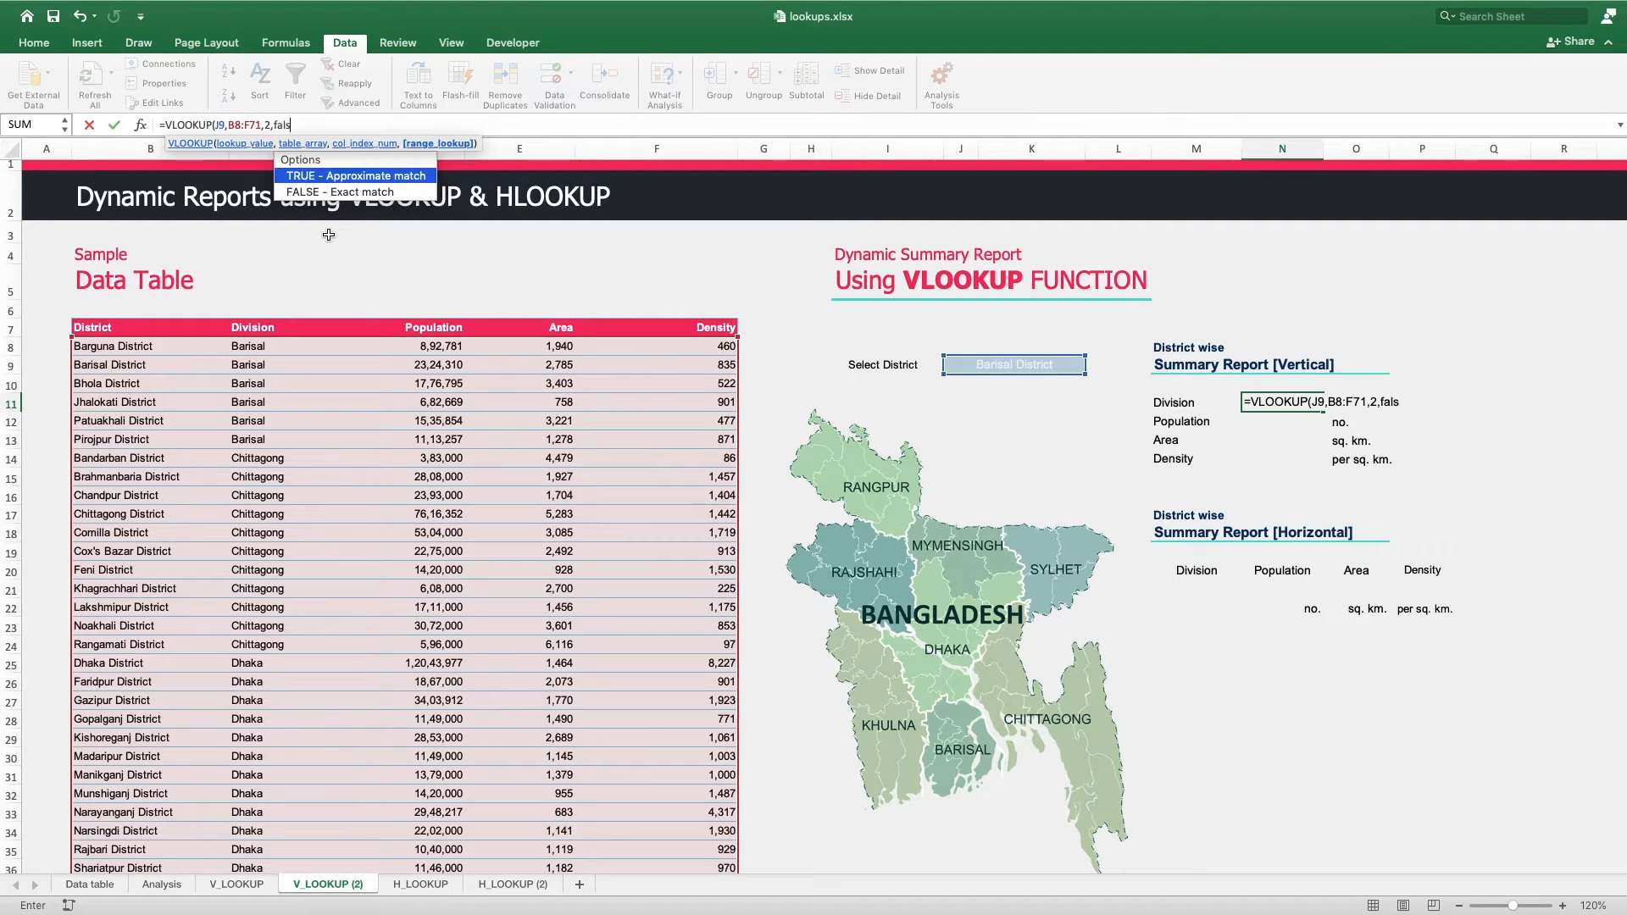
{"action": "type", "text": "e)"}
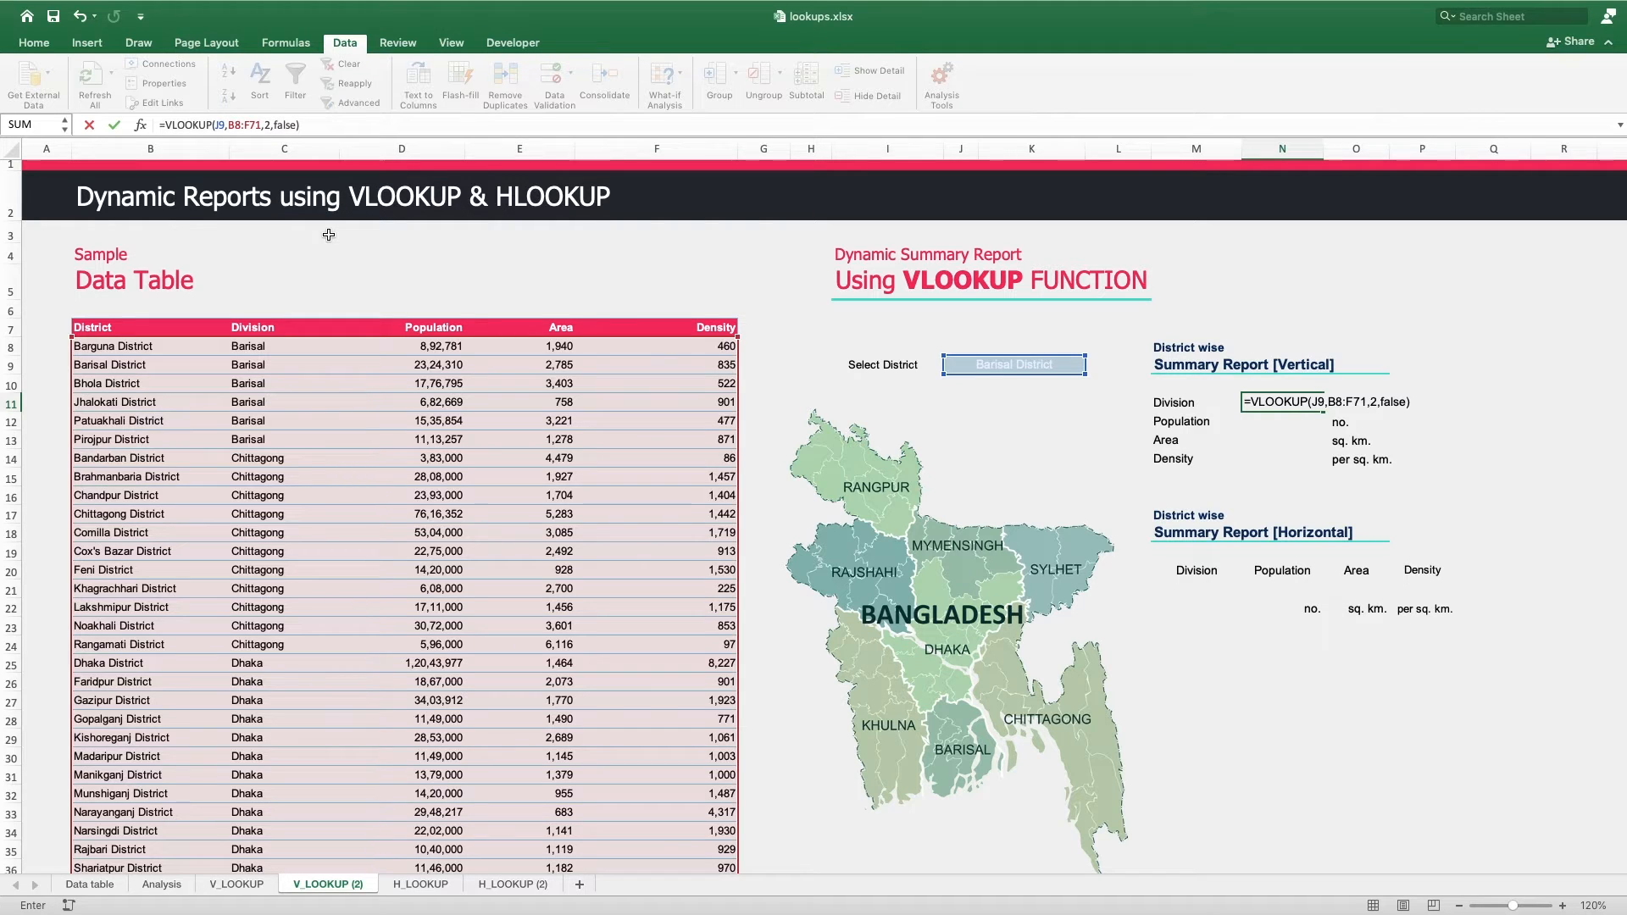
{"action": "key", "text": "Return"}
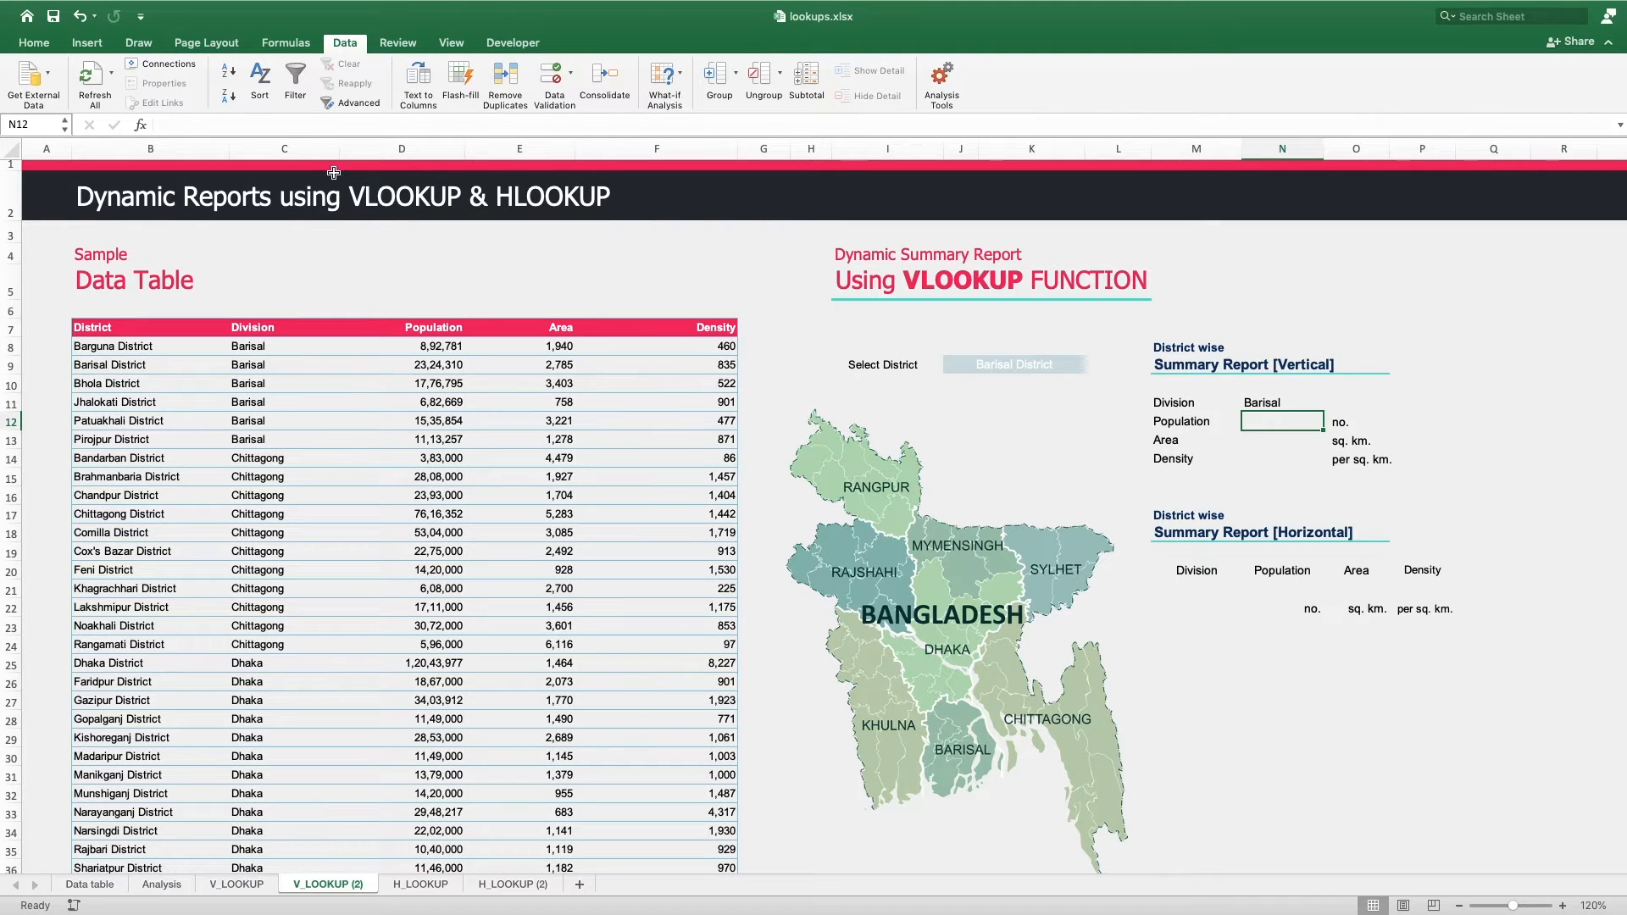
- Choose Thakurgaon District and after it Habiganj District in the Select District cell to test the Division lookup
{"action": "left_click", "coordinate": [1016, 364]}
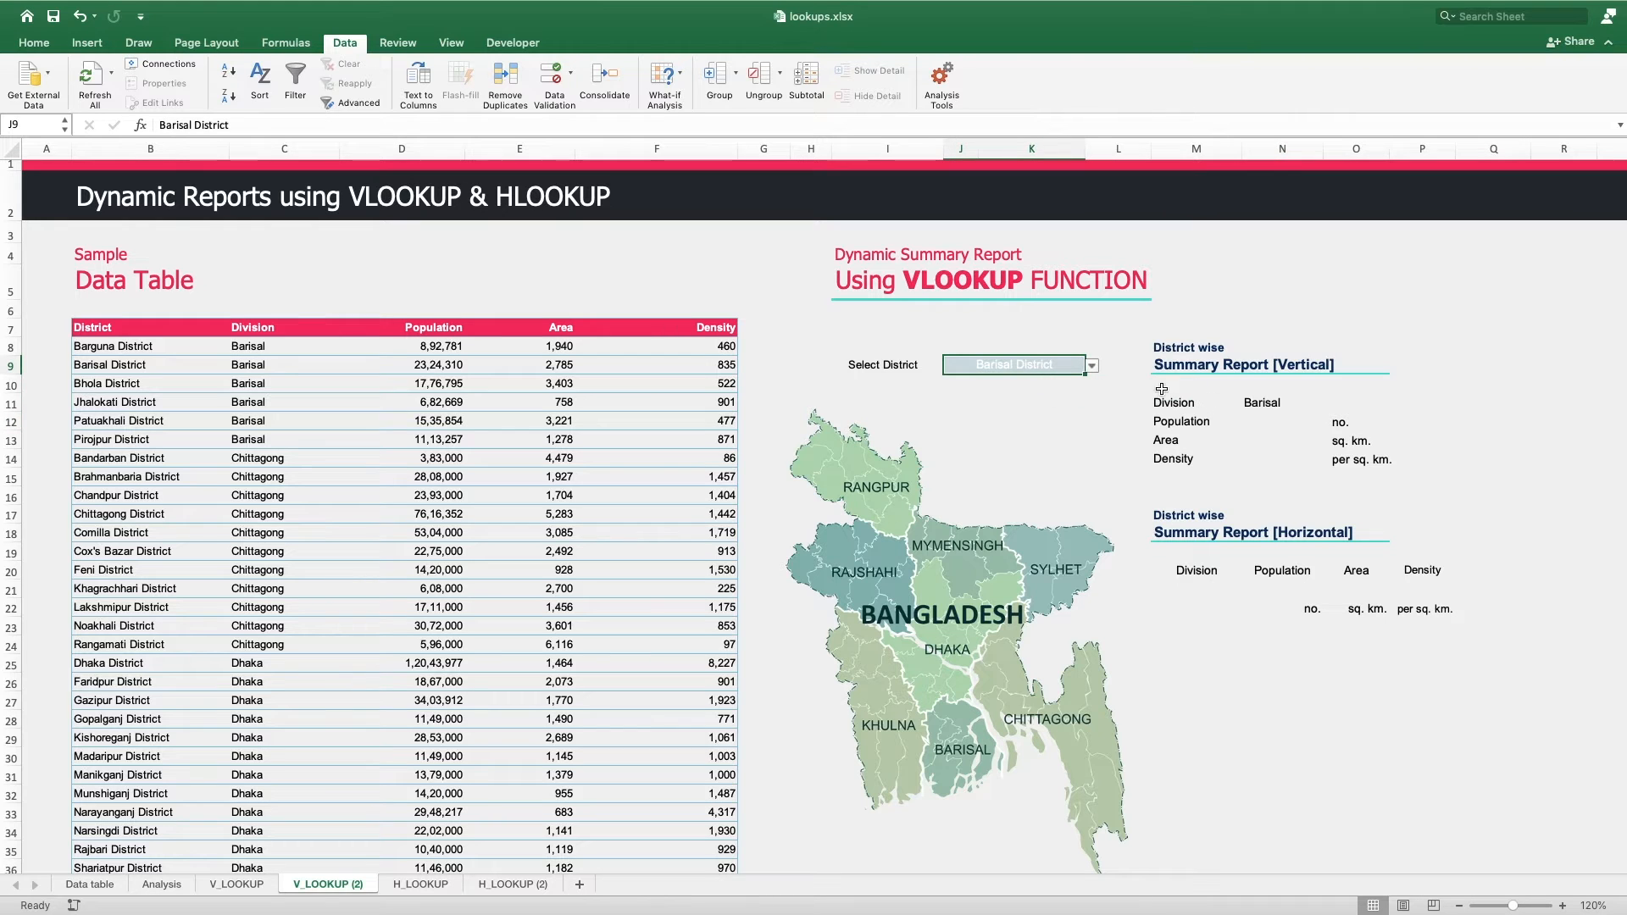
{"action": "left_click", "coordinate": [1093, 366]}
{"action": "left_click", "coordinate": [1000, 497]}
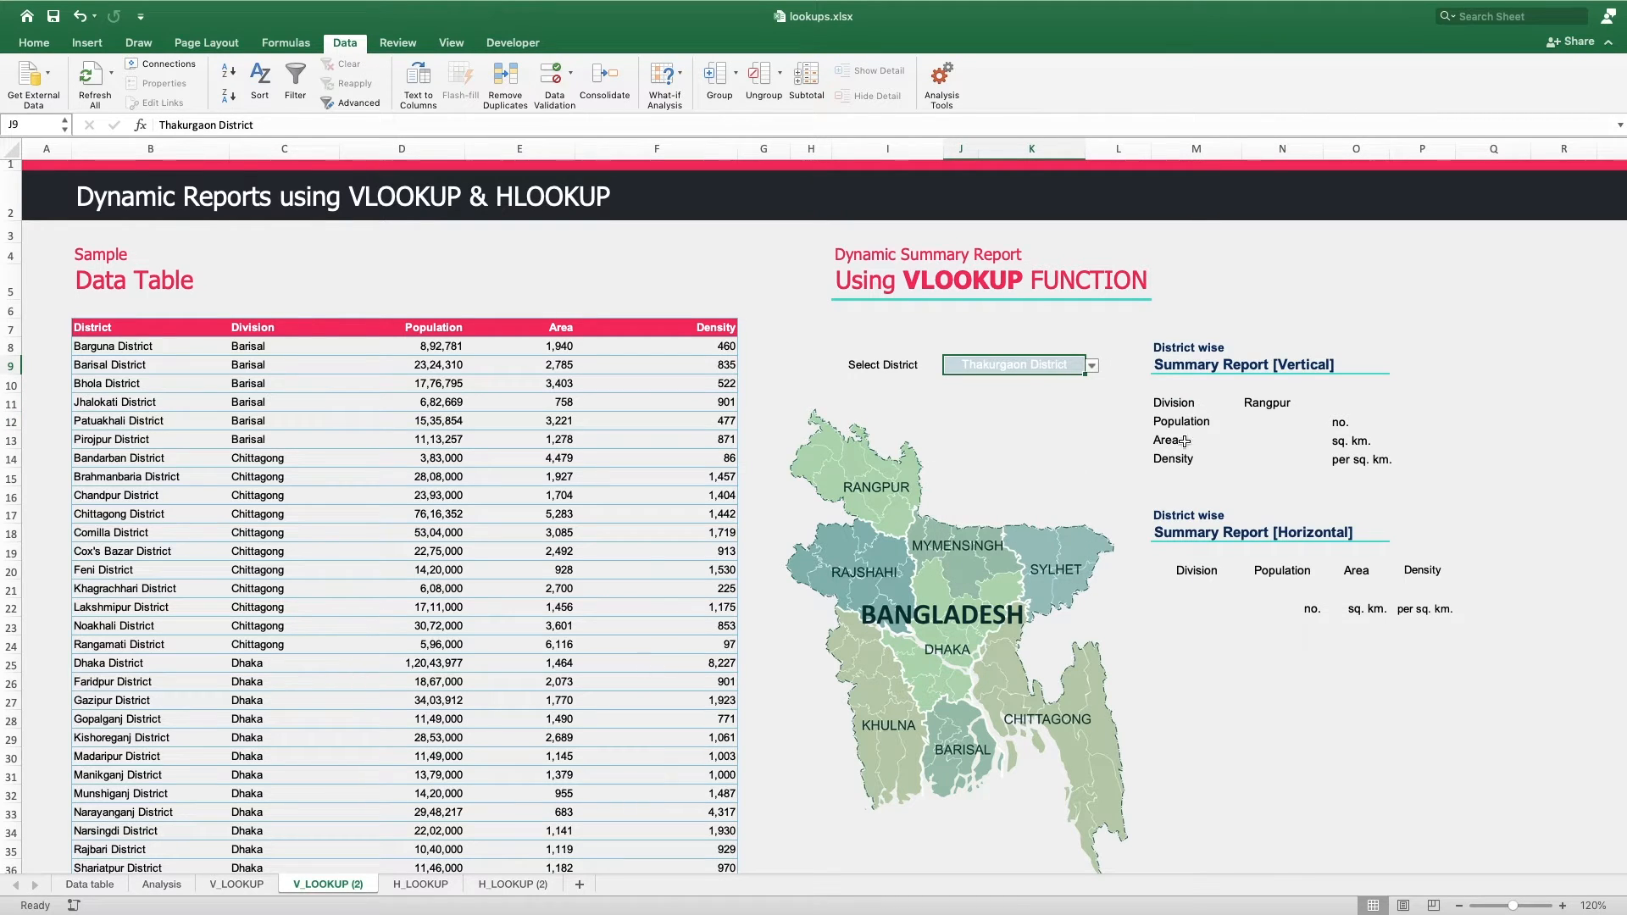
{"action": "left_click", "coordinate": [1092, 366]}
{"action": "left_click", "coordinate": [991, 538]}
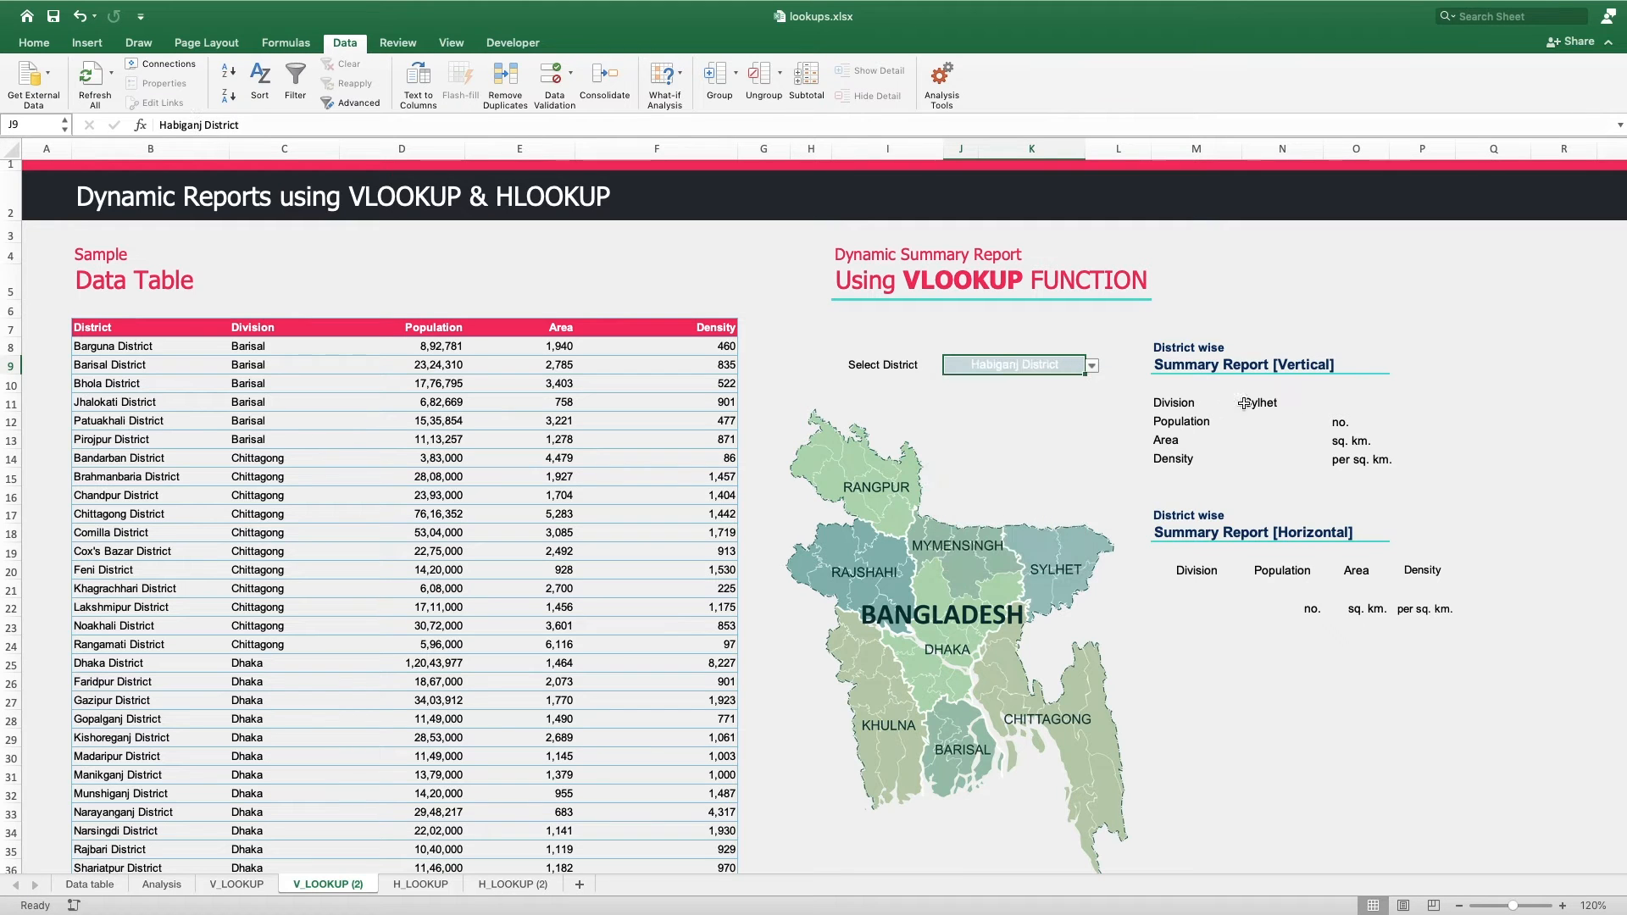
- Test the Division lookup further by choosing Bhola, Gaibandha and finally Bagerhat District in the Select District cell
{"action": "left_click", "coordinate": [1092, 367]}
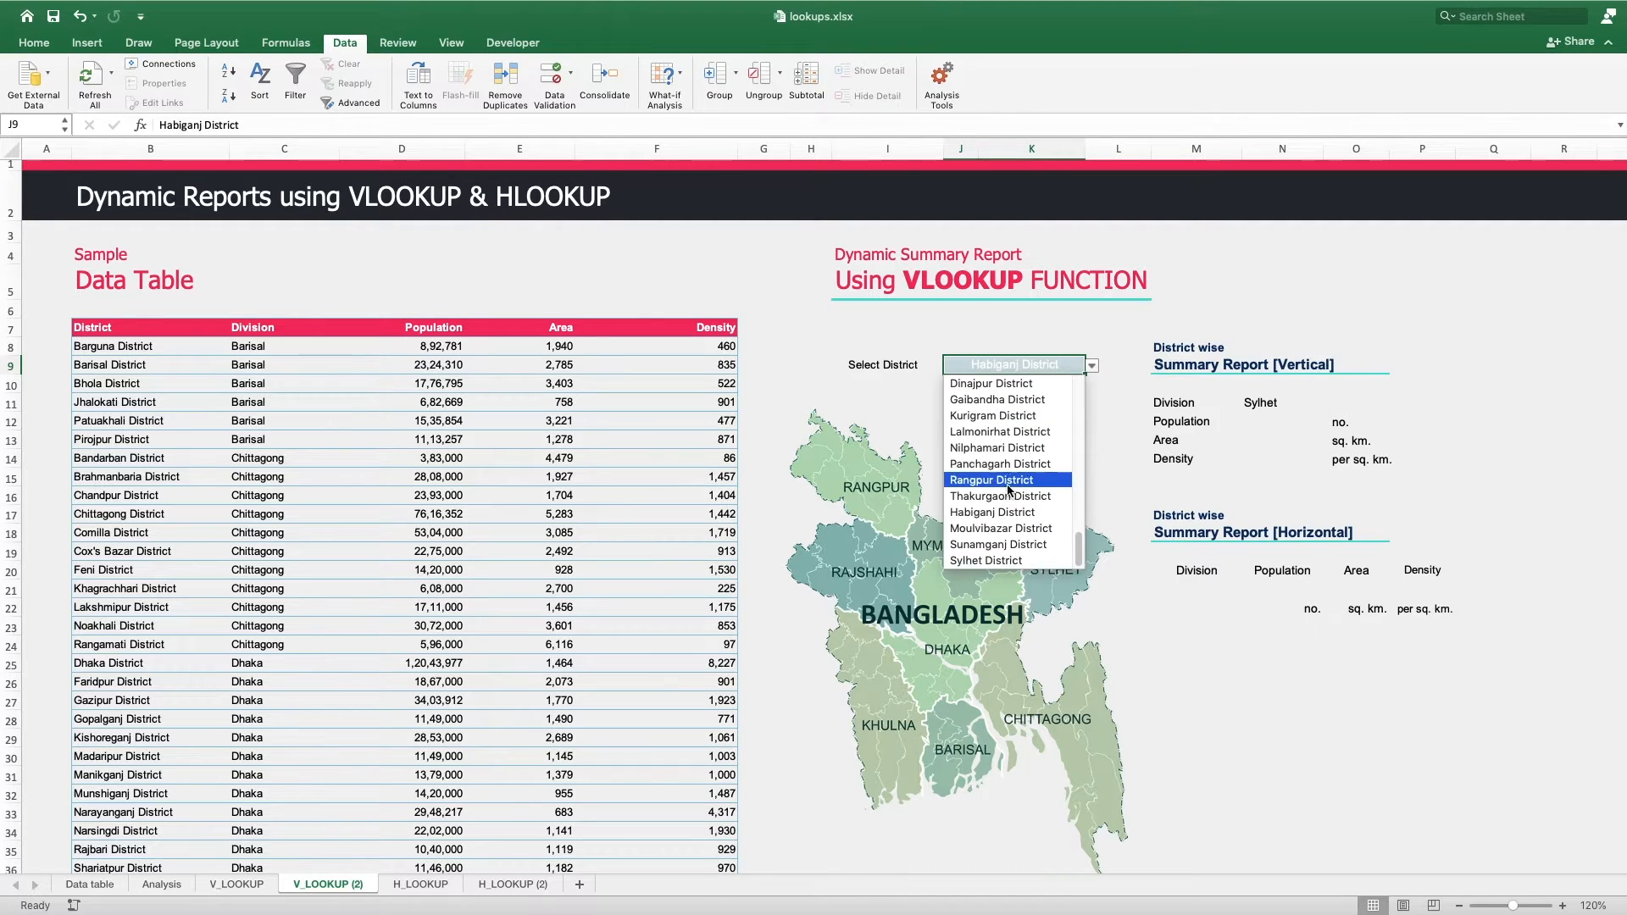
{"action": "scroll", "coordinate": [991, 470], "scroll_direction": "up", "scroll_amount": 15}
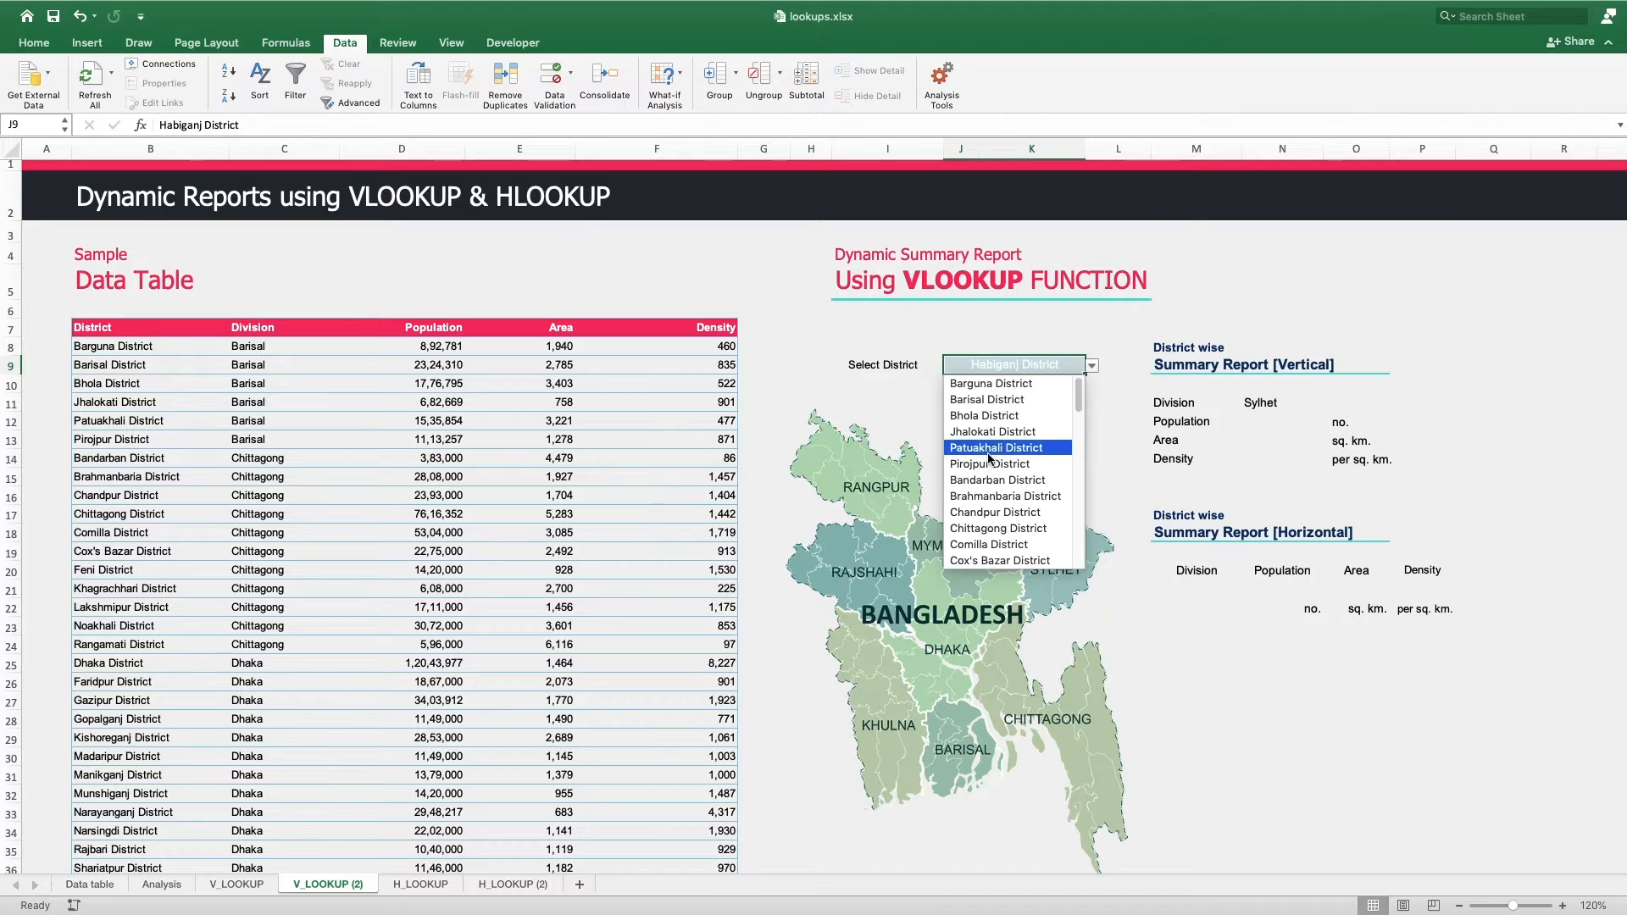
{"action": "left_click", "coordinate": [989, 417]}
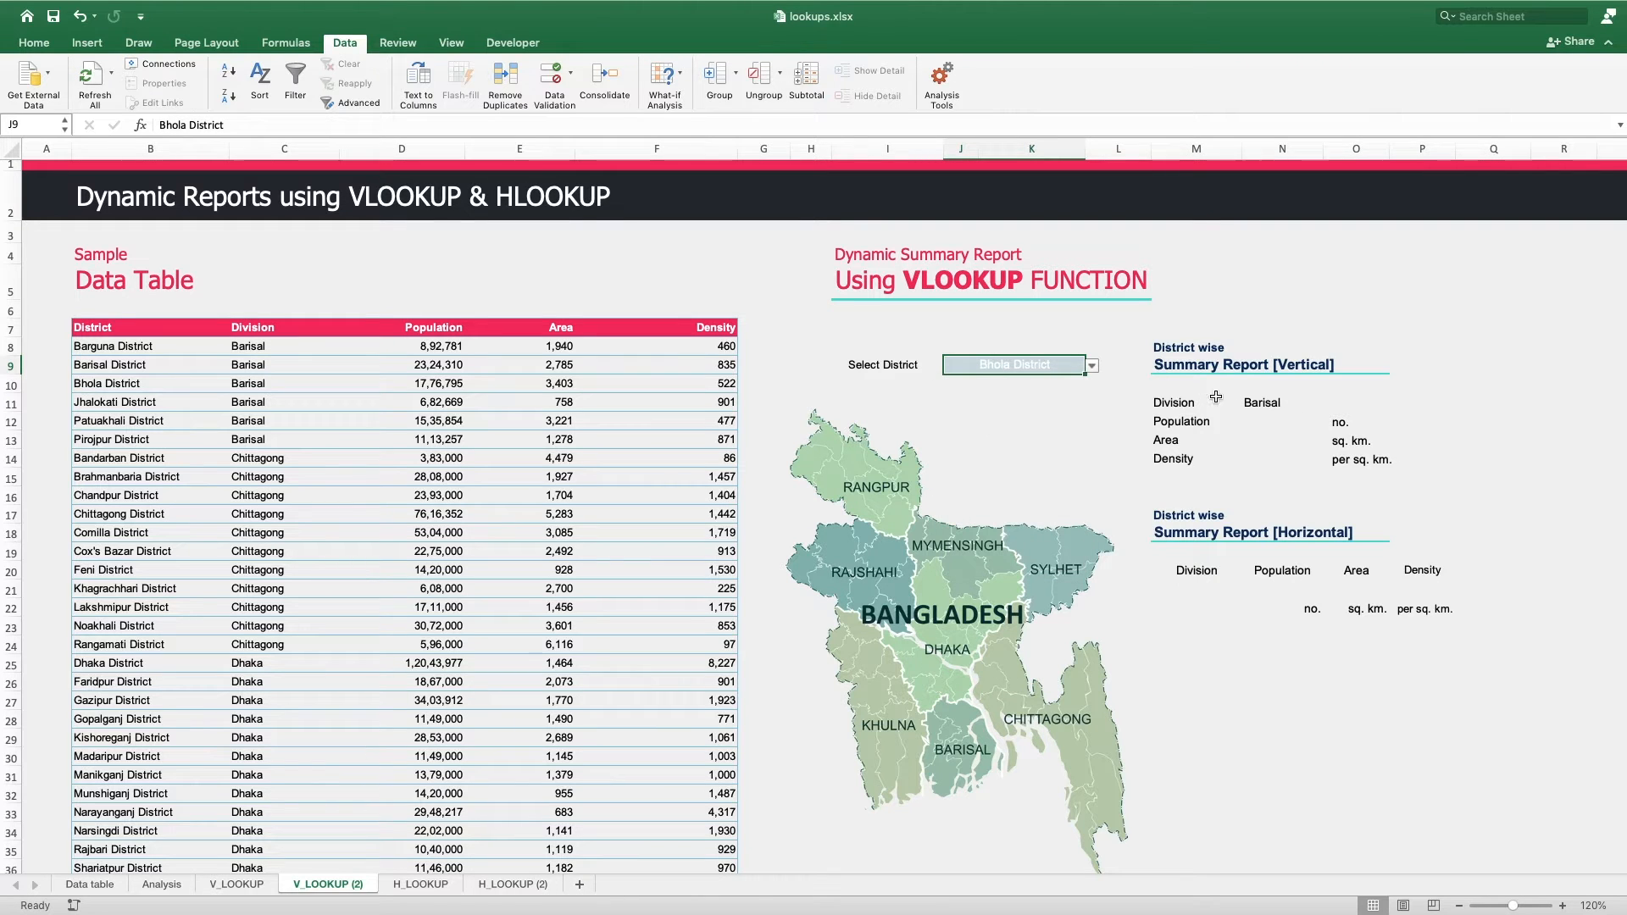
{"action": "left_click", "coordinate": [1093, 366]}
{"action": "scroll", "coordinate": [1022, 498], "scroll_direction": "down", "scroll_amount": 10}
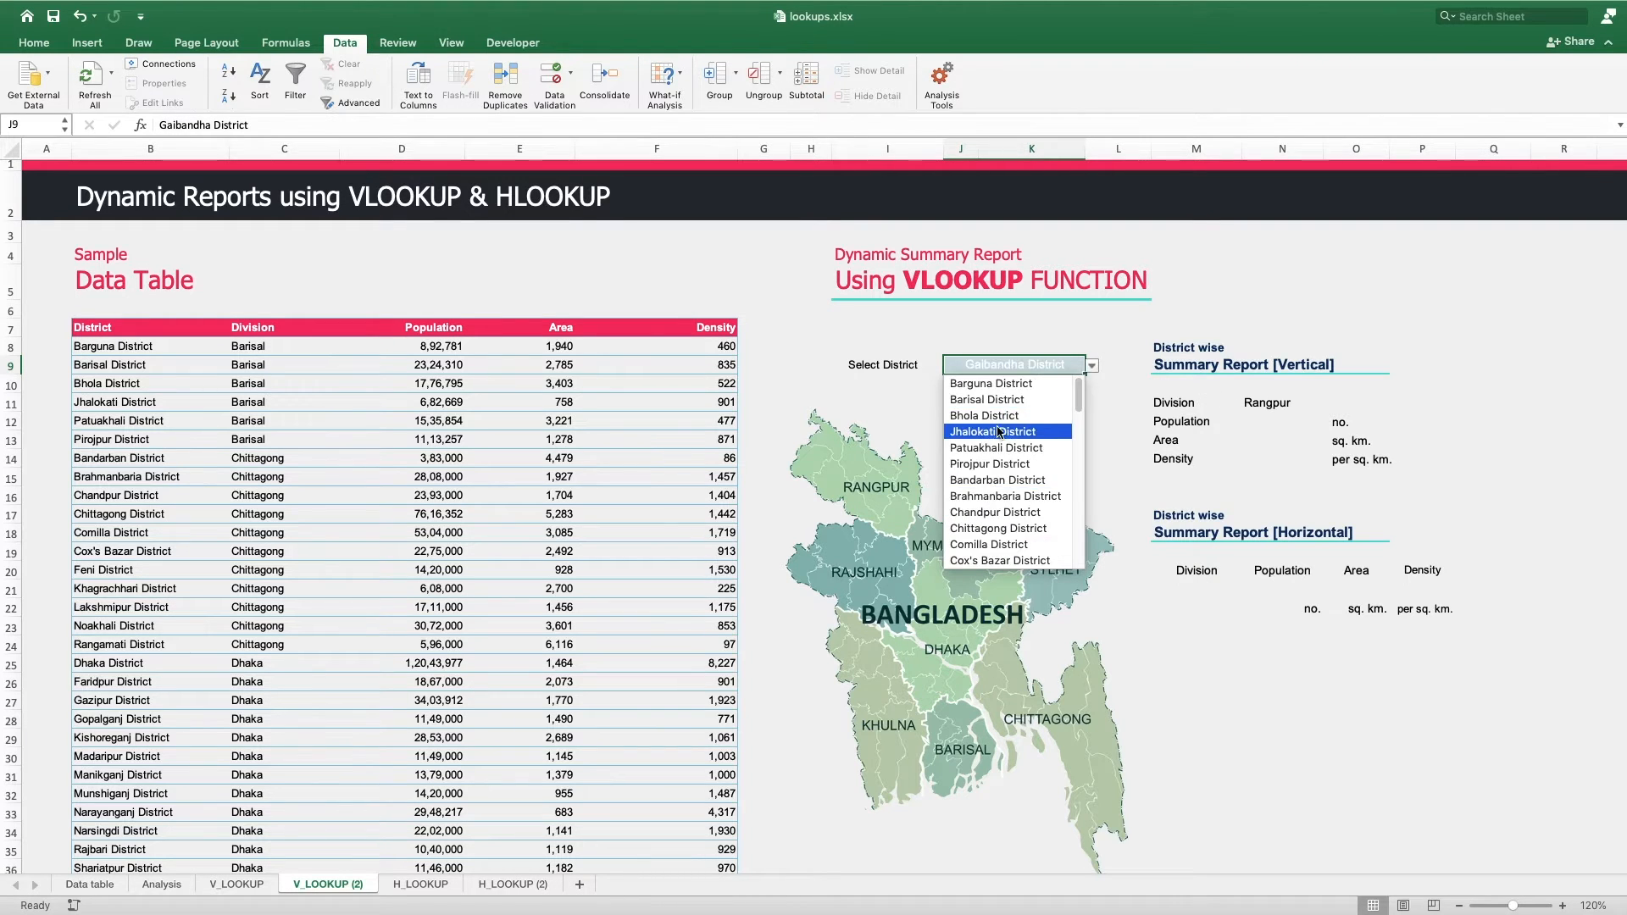
{"action": "scroll", "coordinate": [998, 432], "scroll_direction": "down", "scroll_amount": 8}
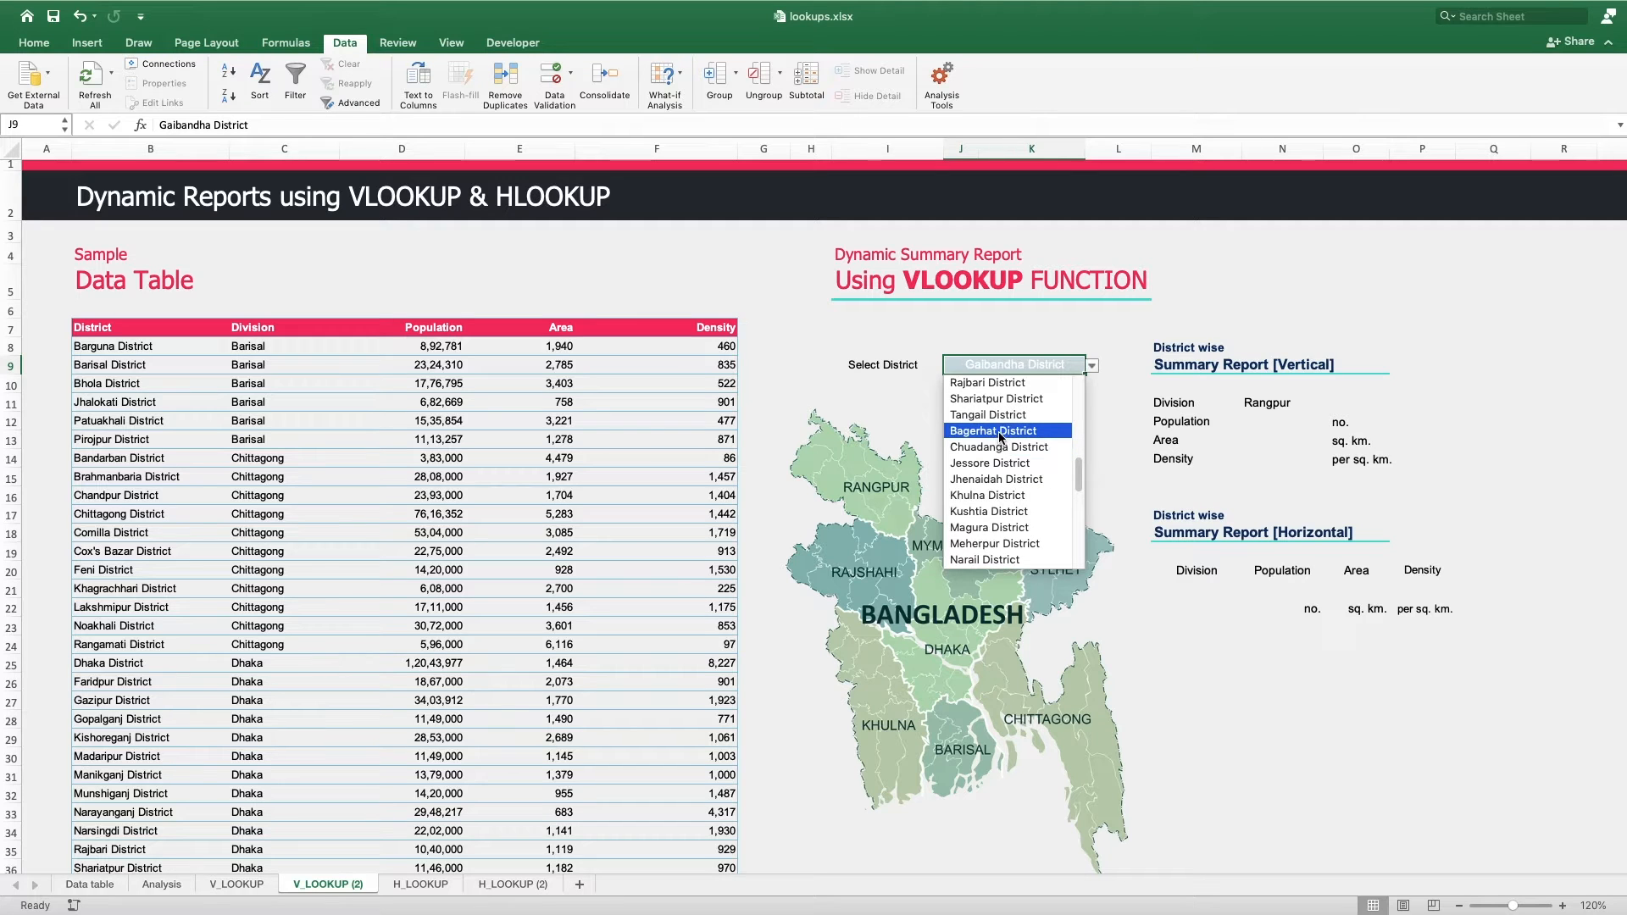
{"action": "left_click", "coordinate": [1000, 432]}
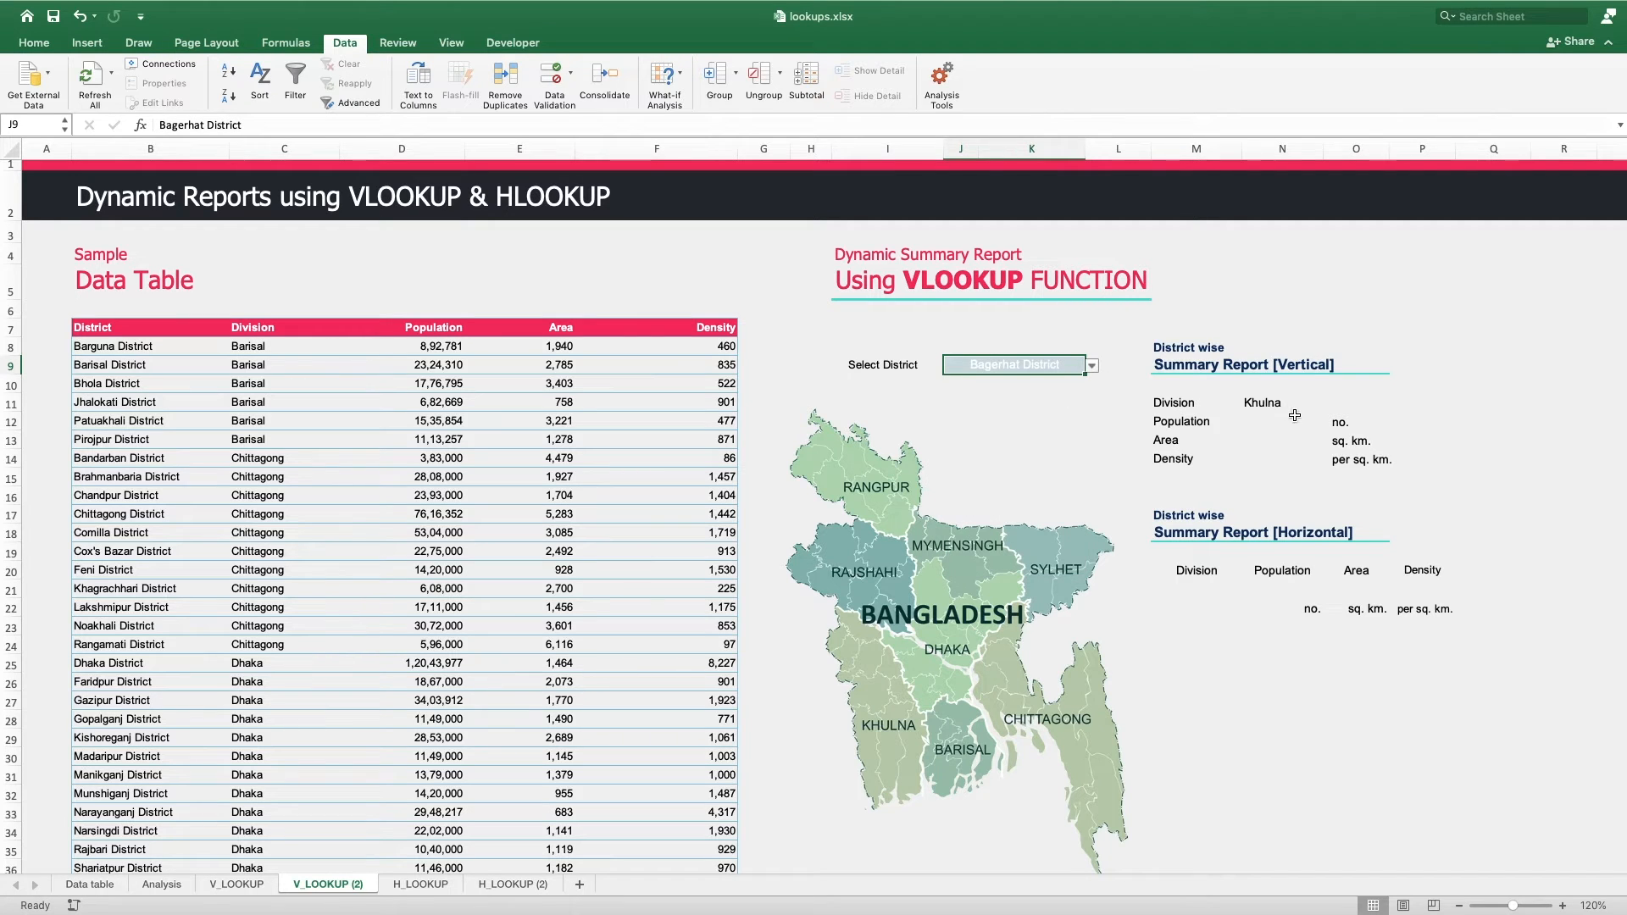
- Begin a VLOOKUP formula in the vertical report's Population cell N12 with J9 as the lookup value
{"action": "left_click", "coordinate": [1251, 410]}
{"action": "left_click", "coordinate": [1256, 425]}
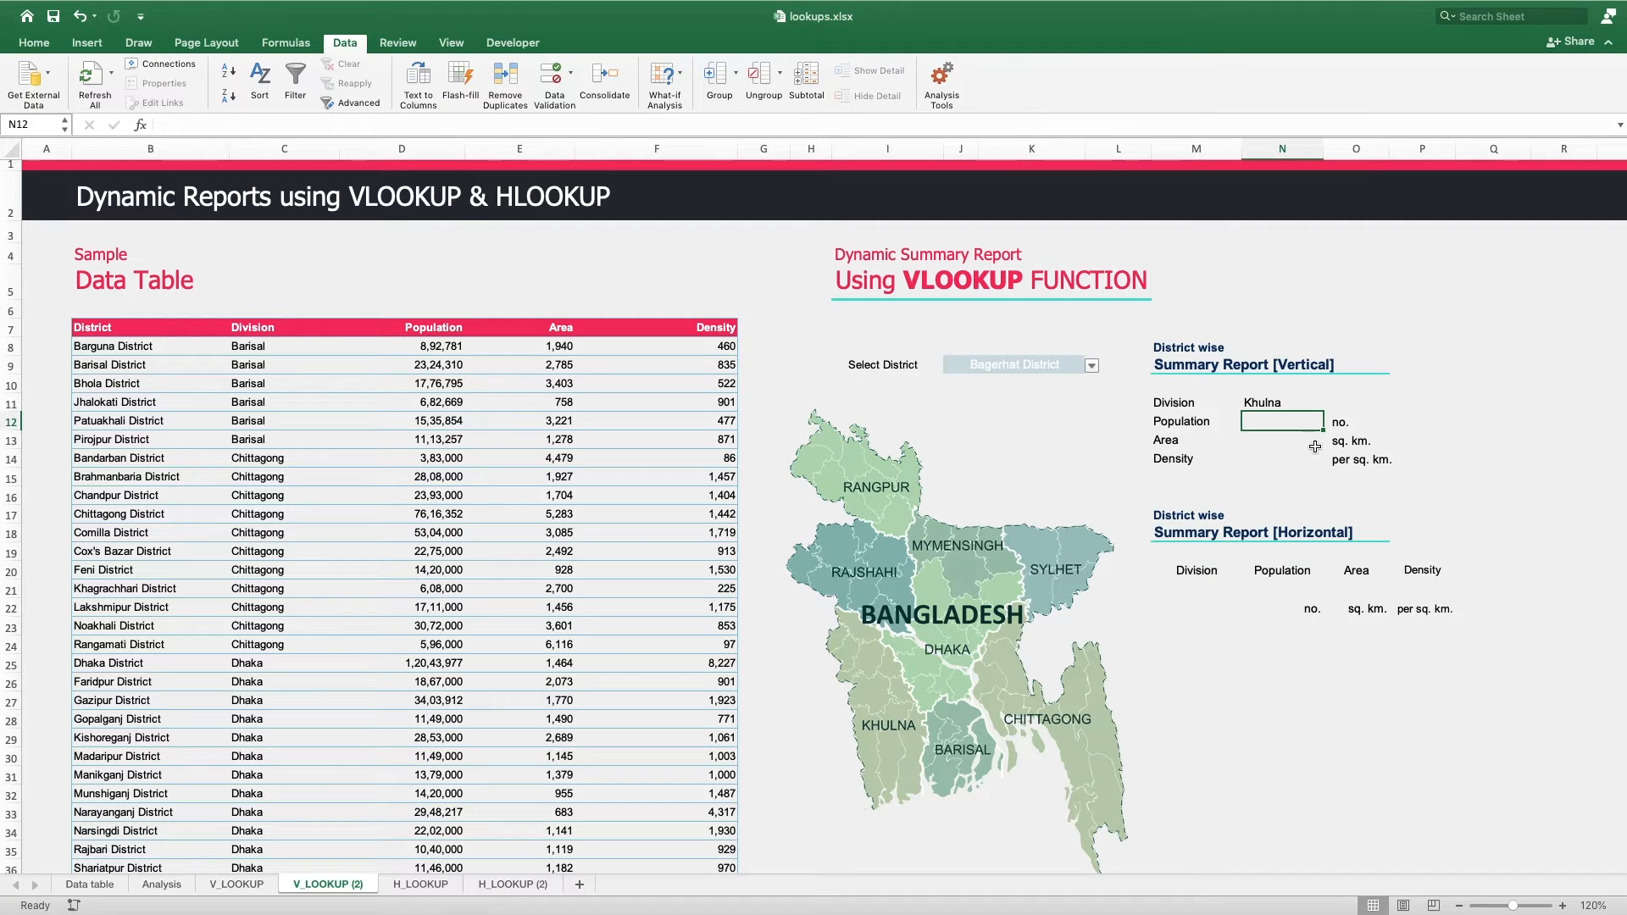
{"action": "key", "text": "Left"}
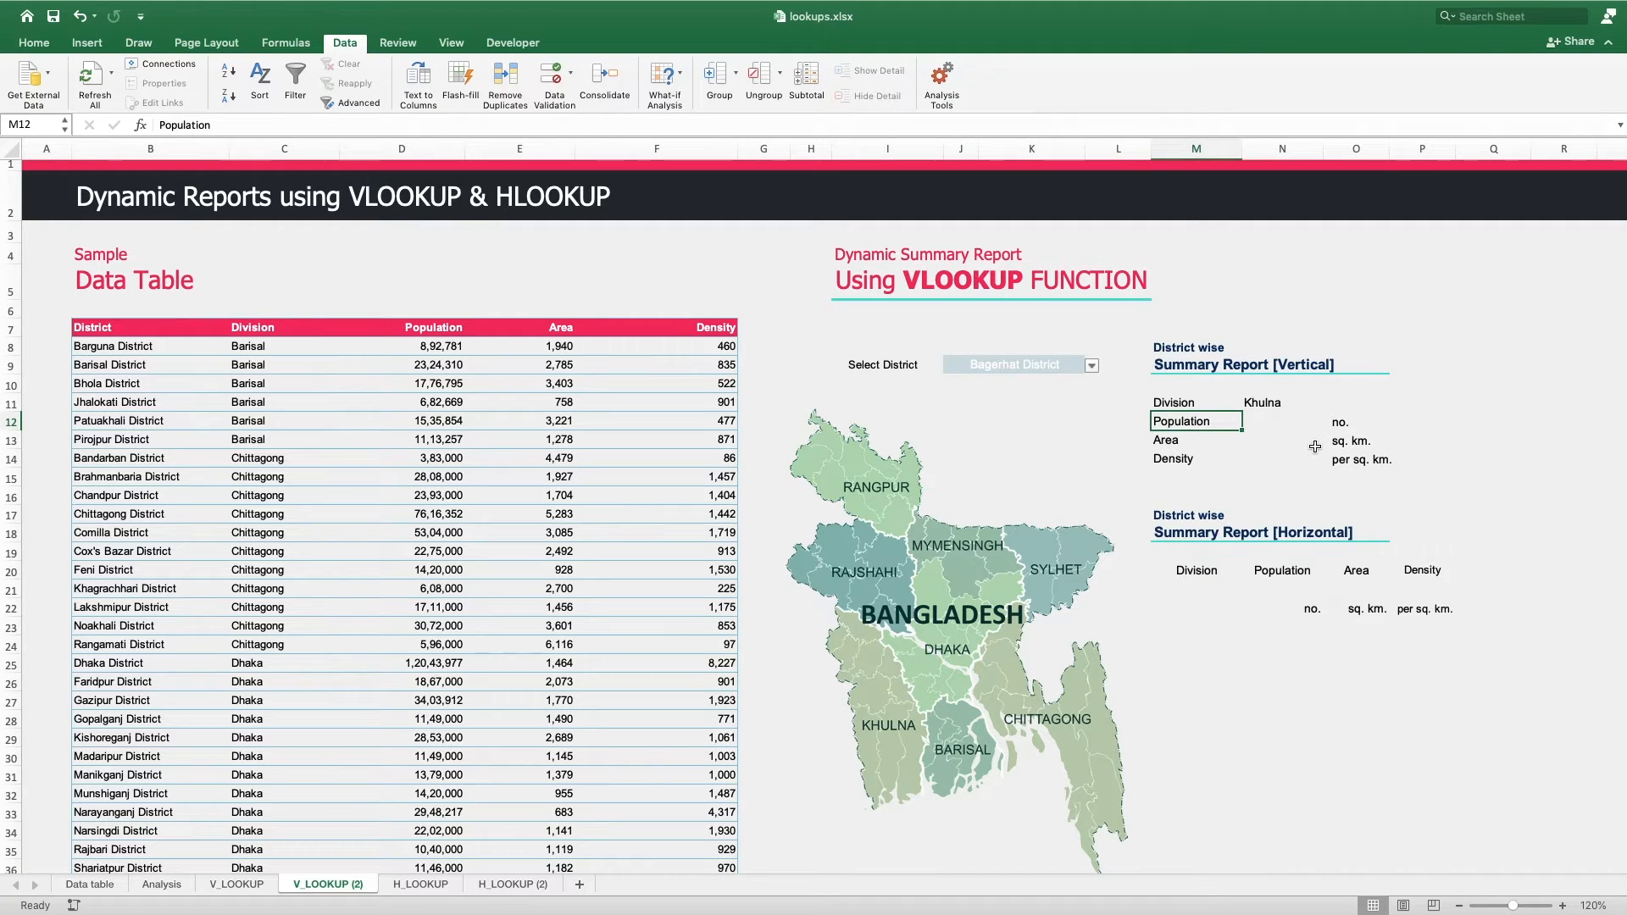
{"action": "left_click", "coordinate": [1275, 430]}
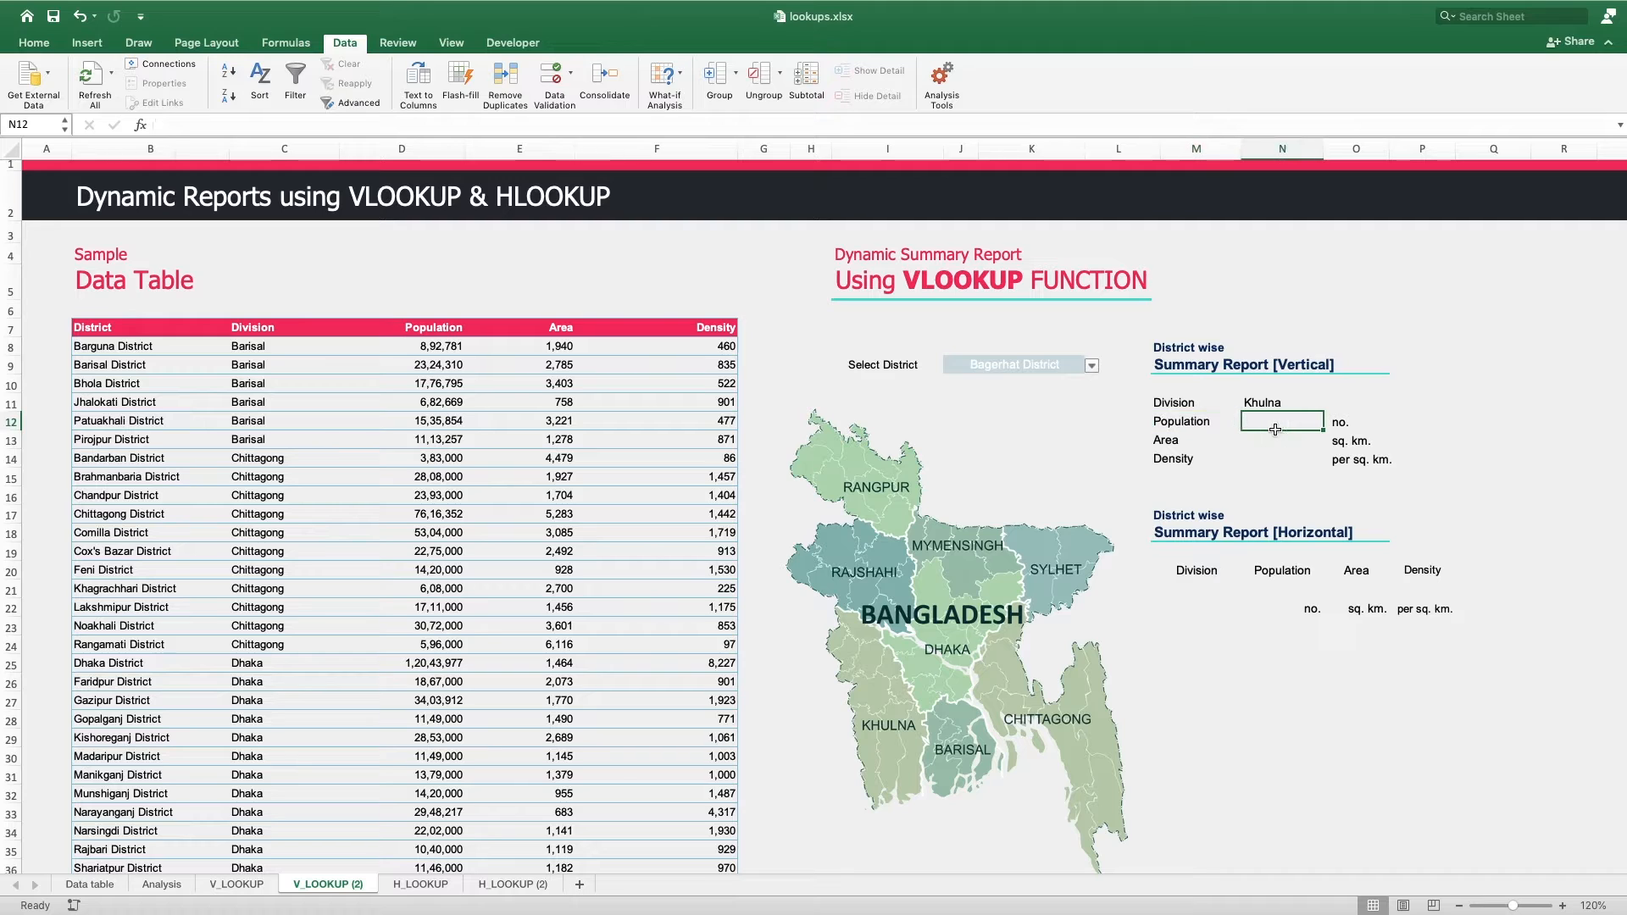
{"action": "type", "text": "=v"}
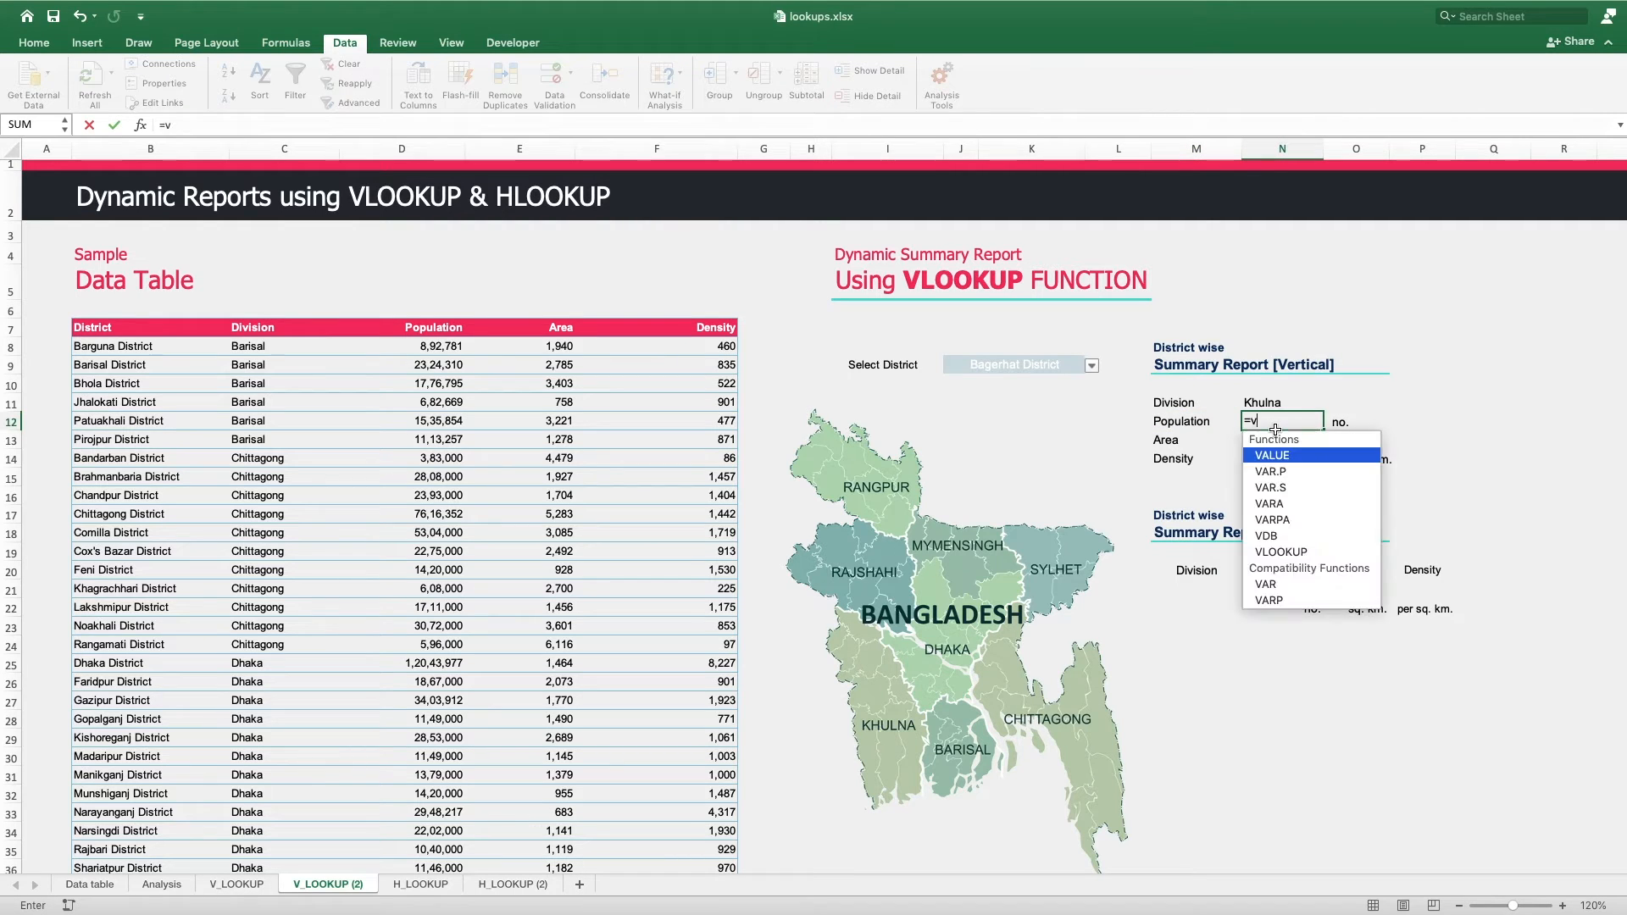
{"action": "type", "text": "loo"}
{"action": "key", "text": "Tab"}
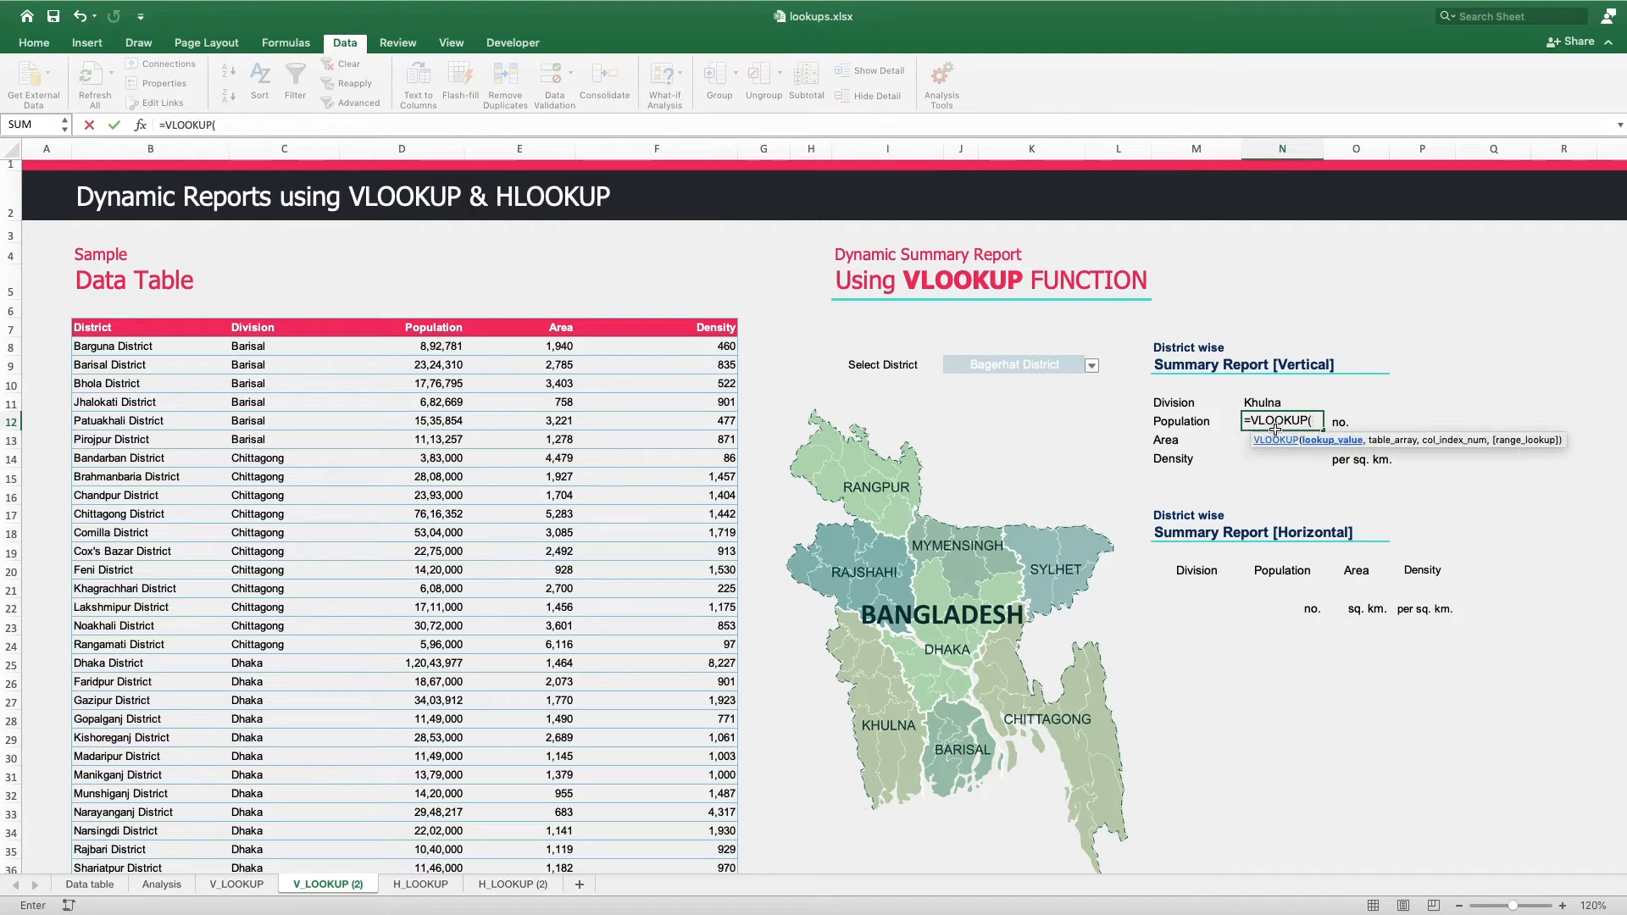
{"action": "left_click", "coordinate": [1025, 368]}
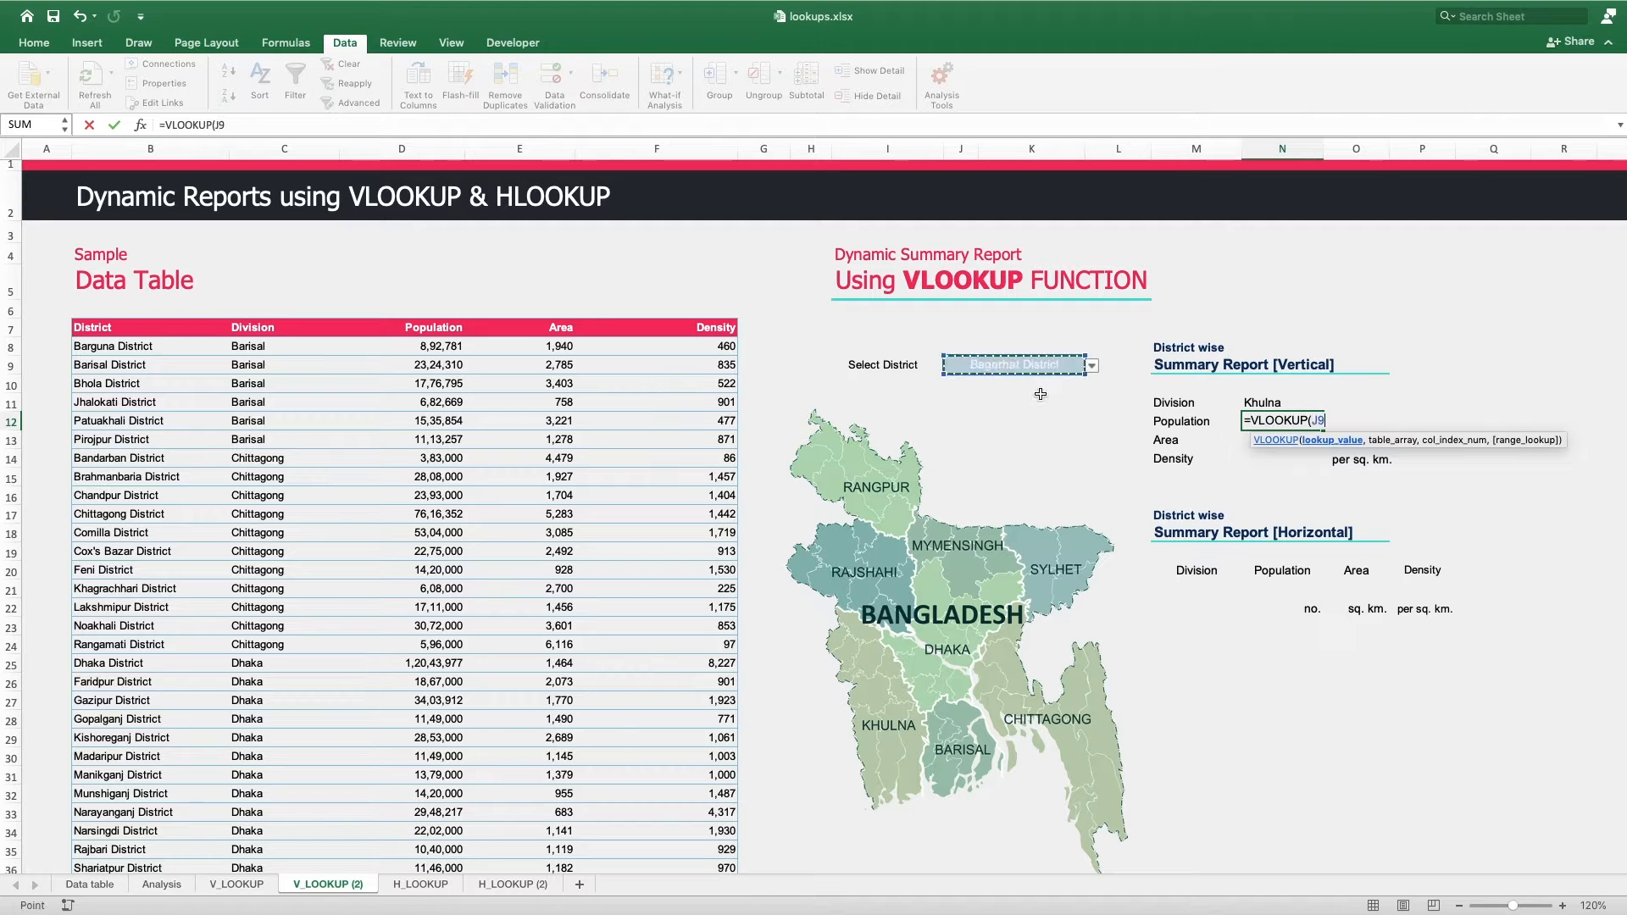
{"action": "type", "text": ","}
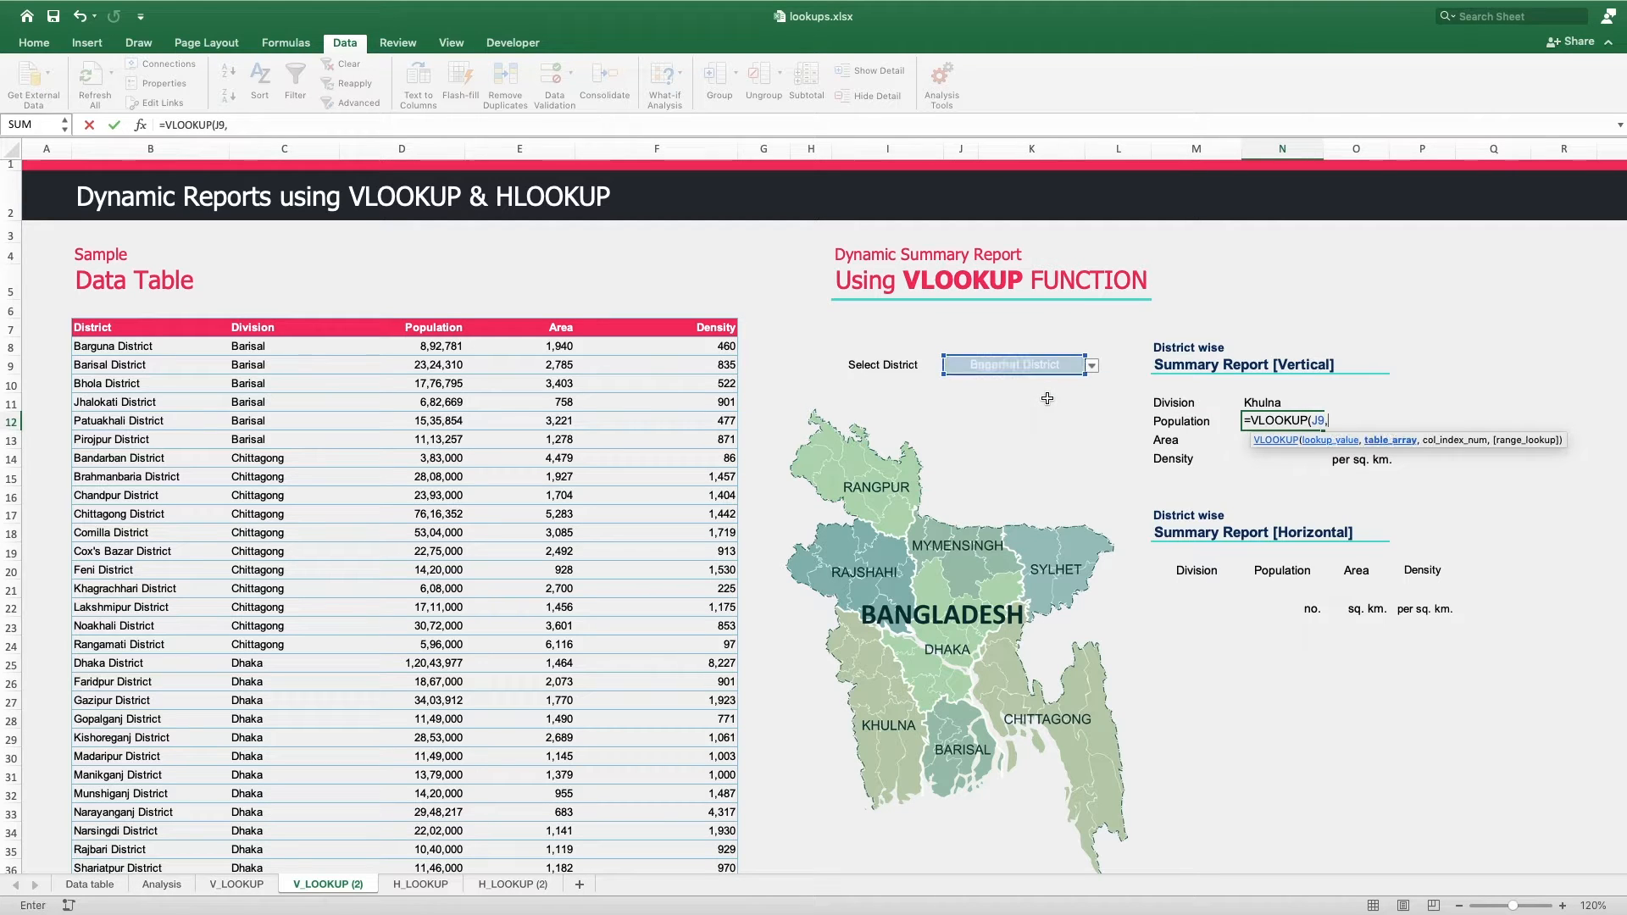
- Complete the Population formula with table array B8:F71, column index 3 and an exact match, giving =VLOOKUP(J9,B8:F71,3,false)
{"action": "left_click", "coordinate": [124, 345]}
{"action": "key", "text": "ctrl+shift+Right"}
{"action": "key", "text": "ctrl+shift+Down"}
{"action": "scroll", "coordinate": [404, 446], "scroll_direction": "up", "scroll_amount": 10}
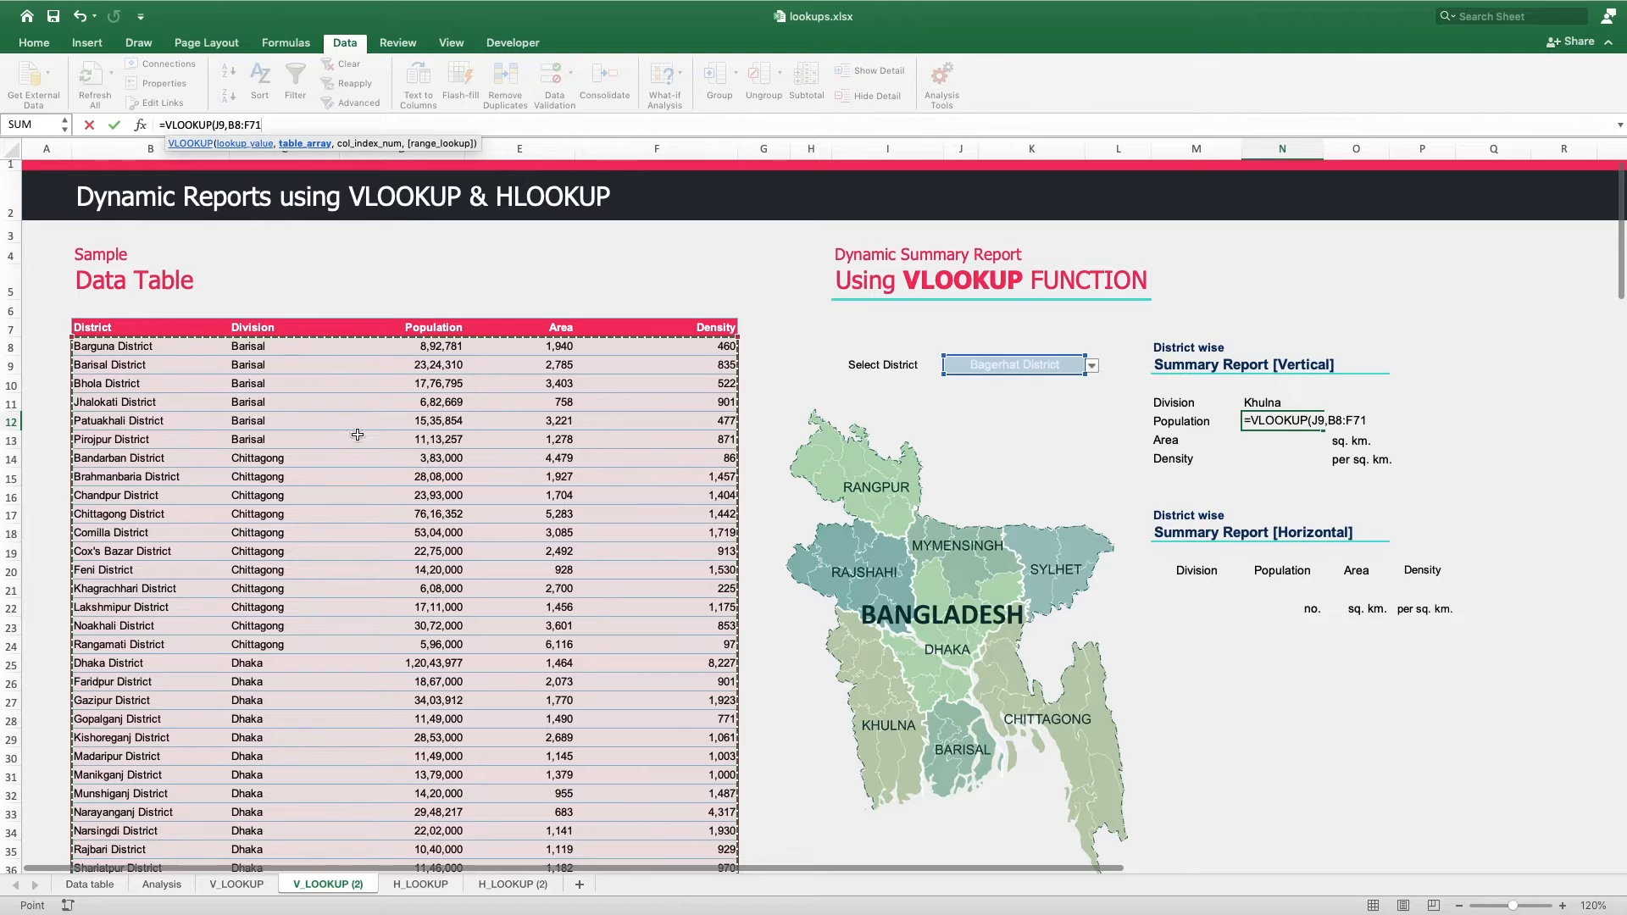
{"action": "type", "text": ",3"}
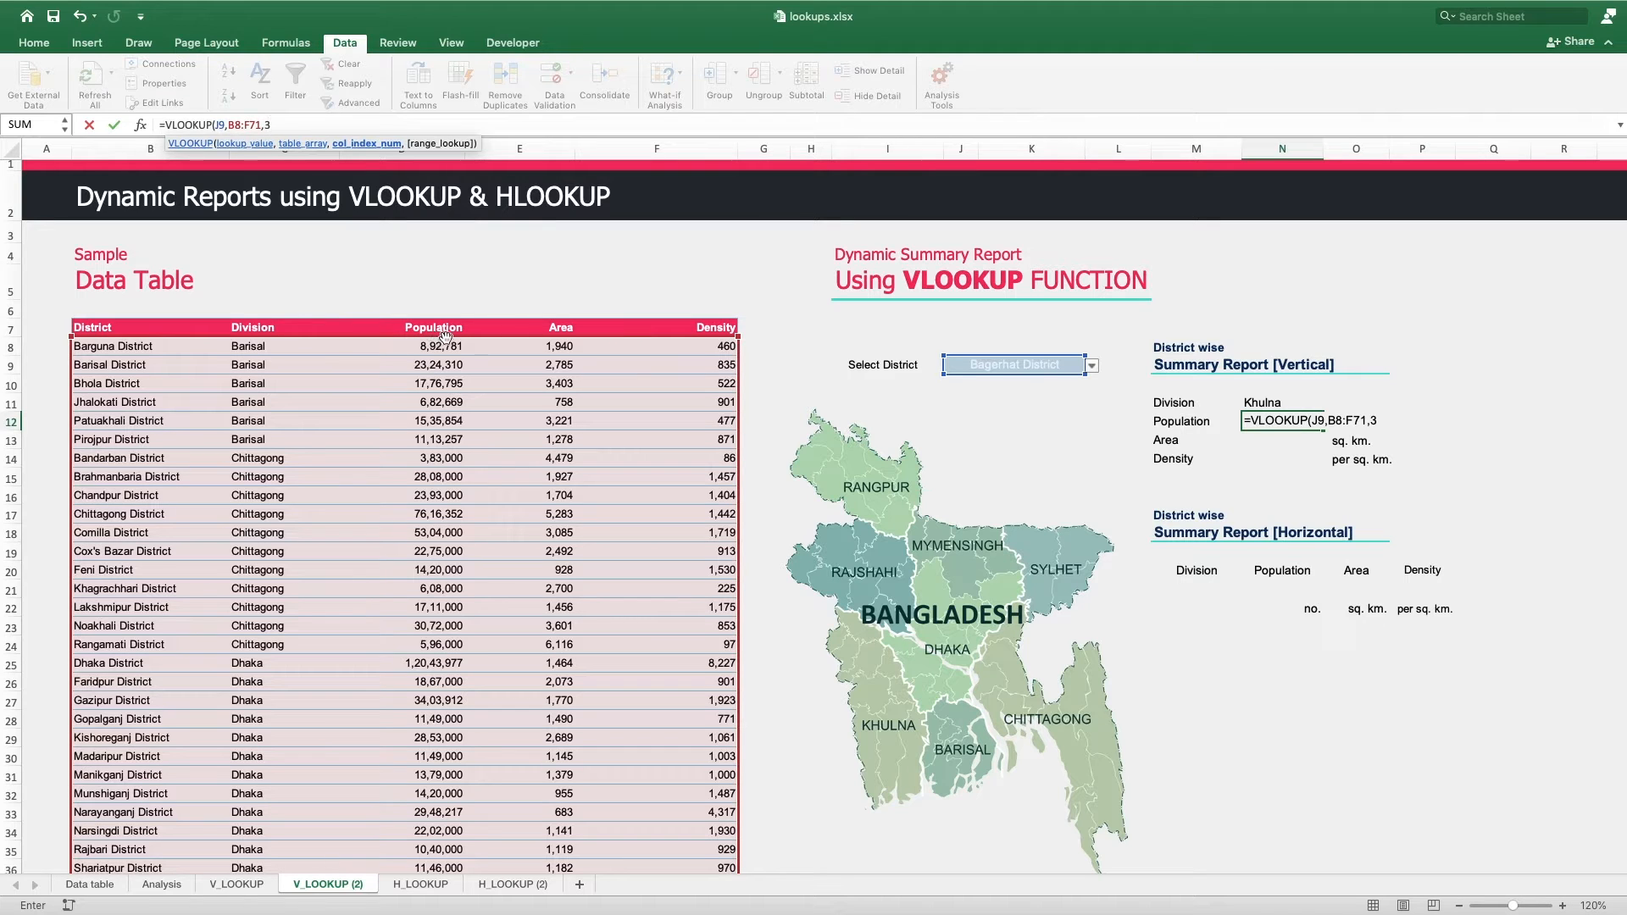
{"action": "type", "text": ",fa"}
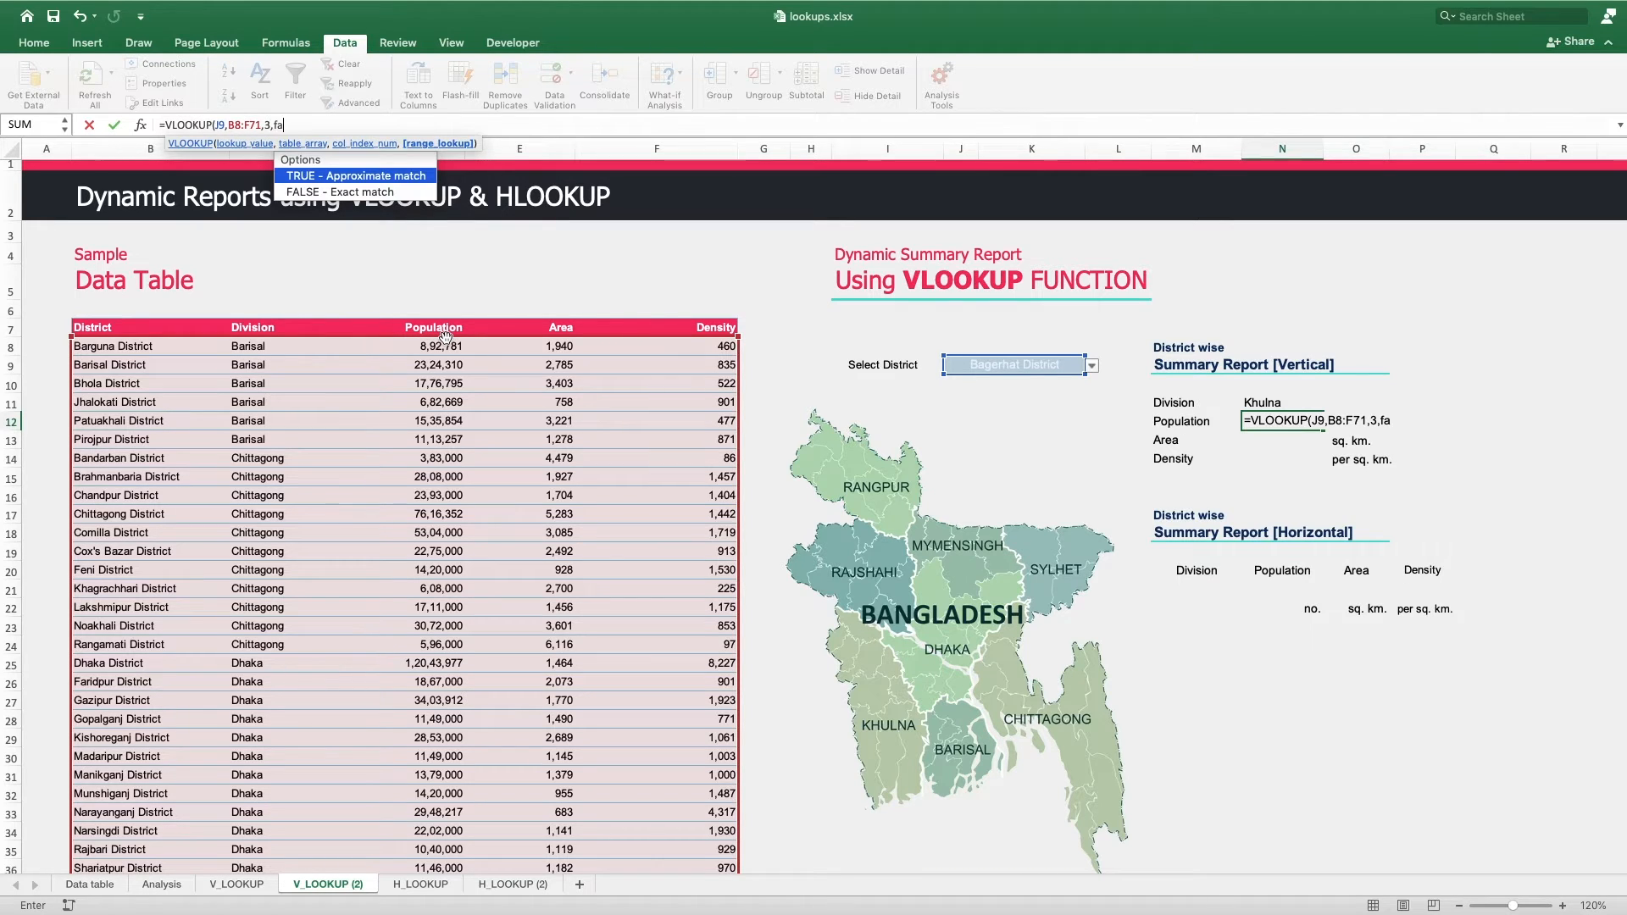
{"action": "type", "text": "lse)"}
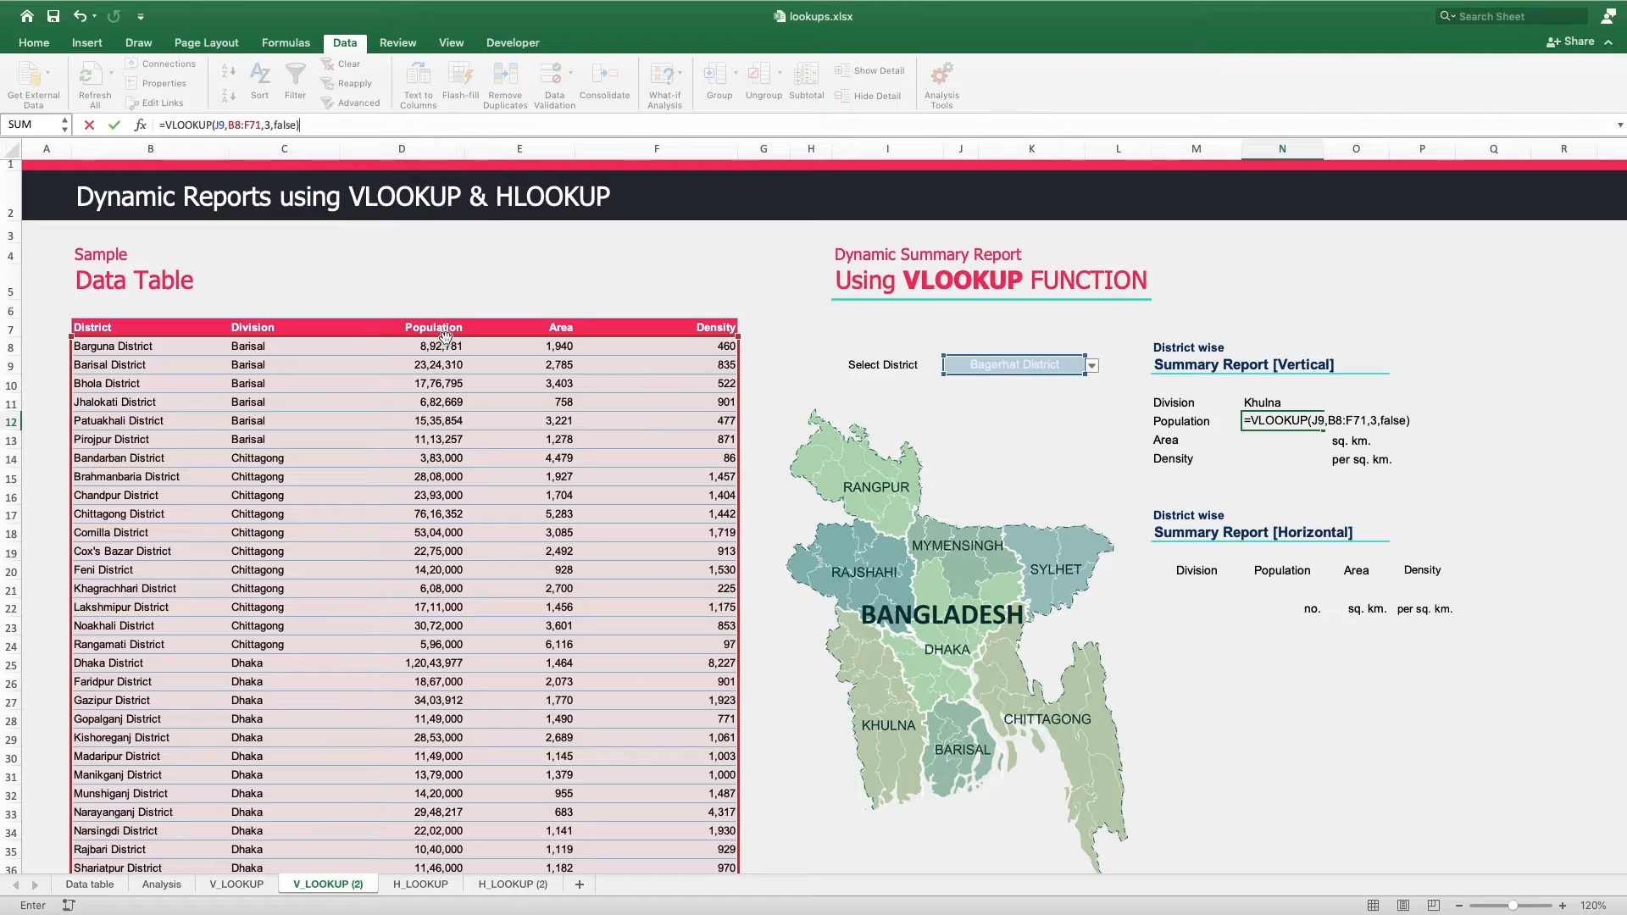
{"action": "key", "text": "Return"}
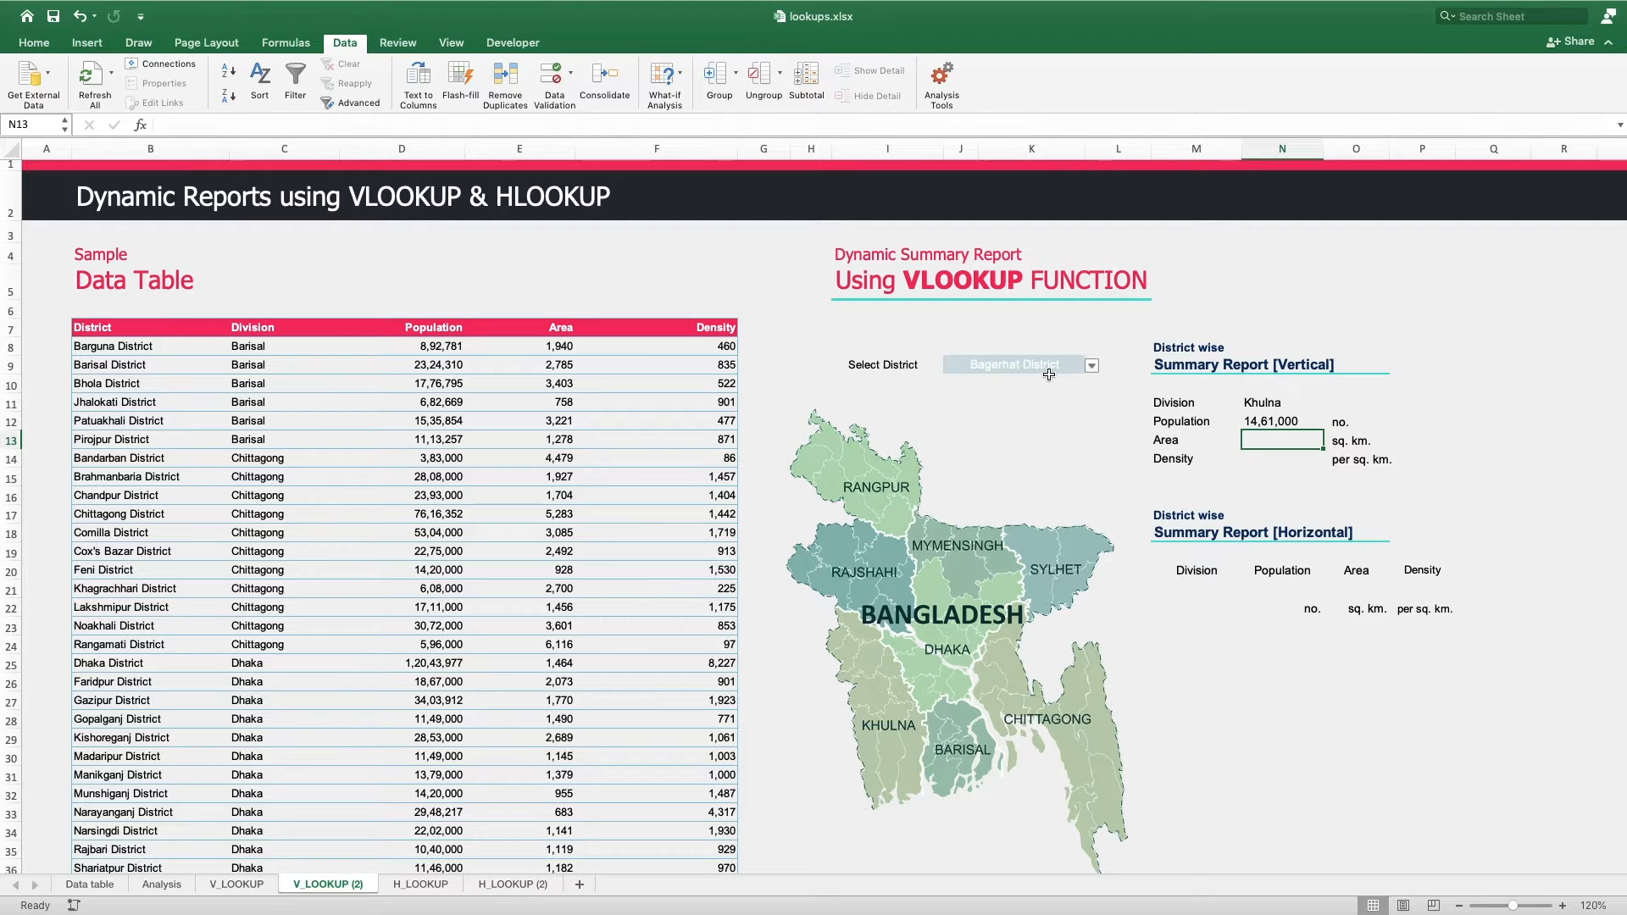
- Choose Jhalokati District in the Select District cell and compare the report with that district's row in the data table
{"action": "left_click", "coordinate": [1054, 366]}
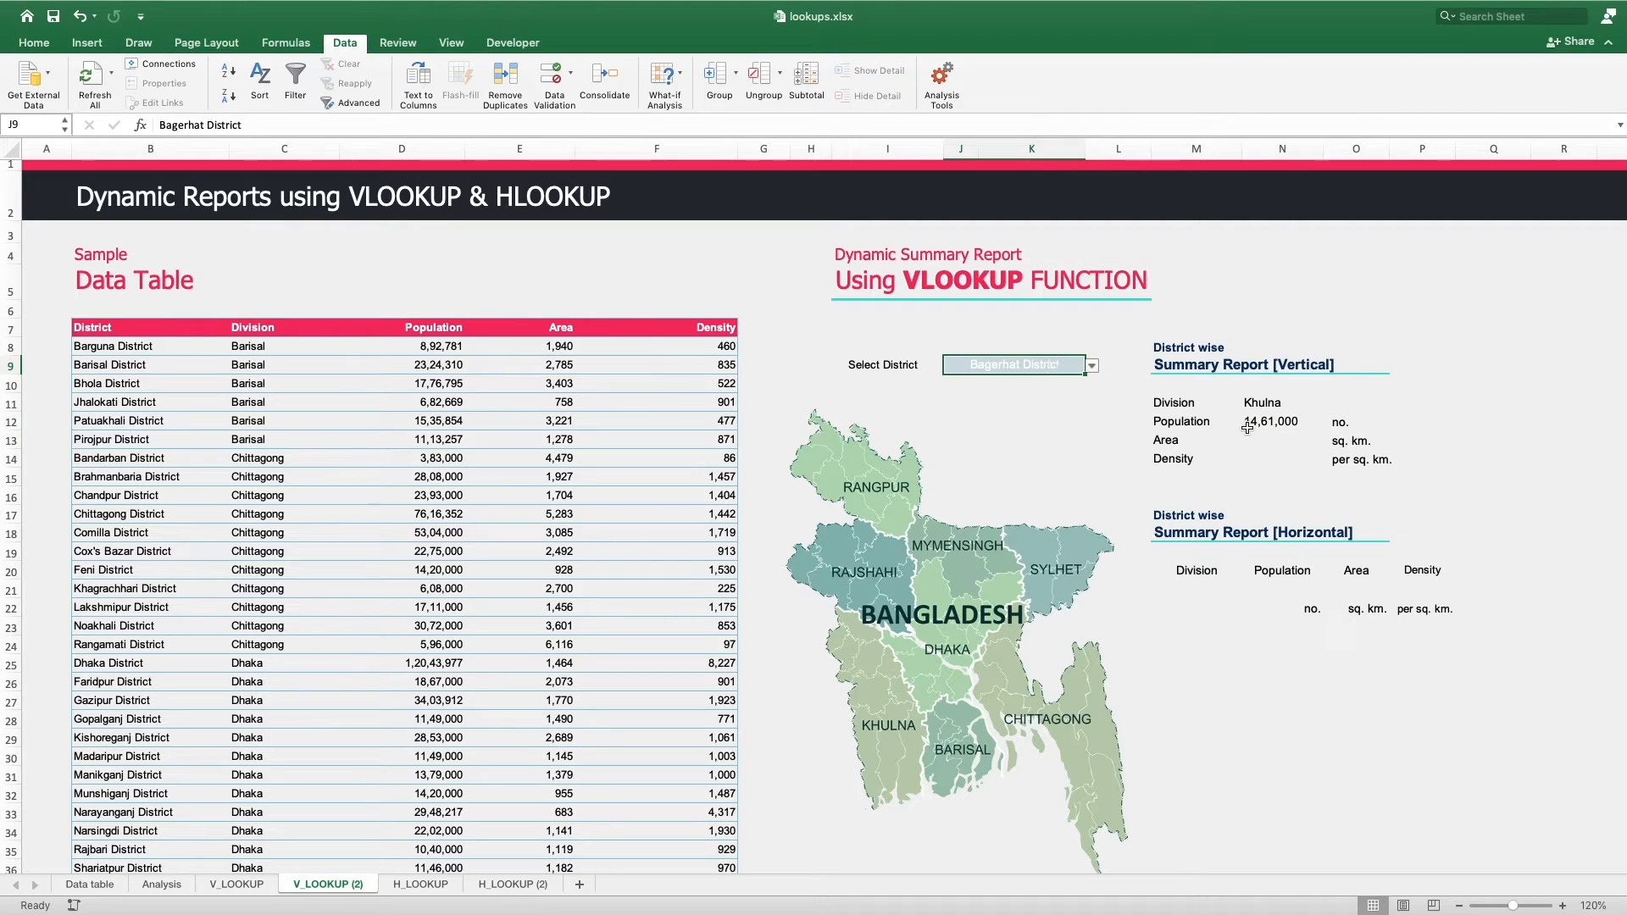
{"action": "left_click", "coordinate": [1092, 366]}
{"action": "left_click", "coordinate": [1002, 432]}
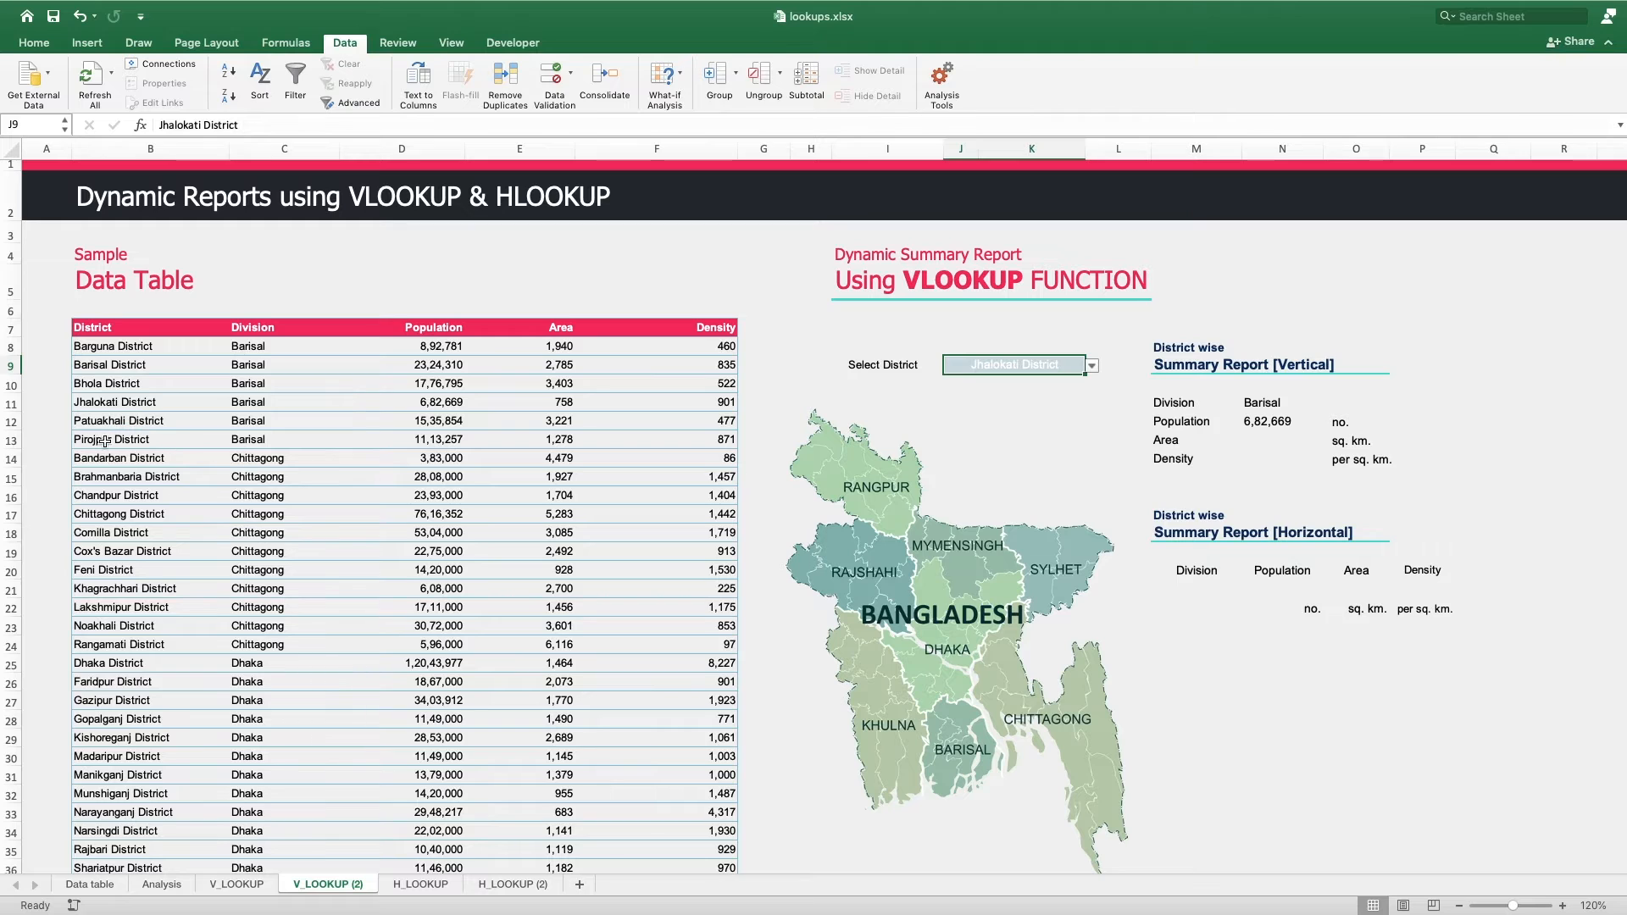
{"action": "left_click", "coordinate": [318, 531]}
{"action": "left_click", "coordinate": [102, 402]}
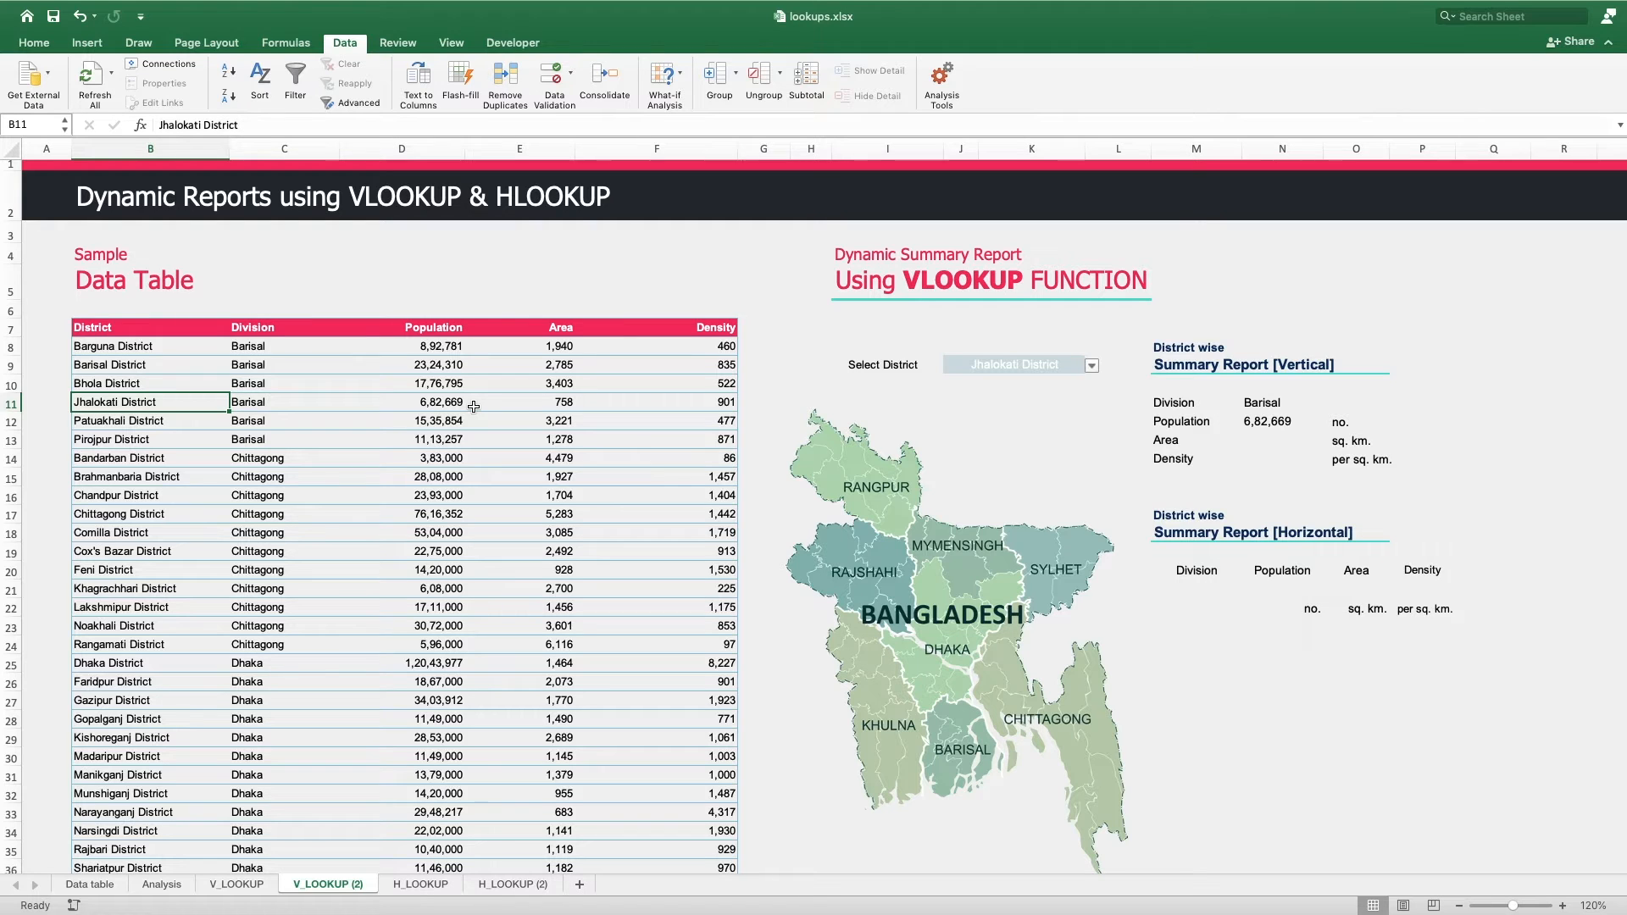
- Begin a VLOOKUP formula in the vertical report's Area cell N13 with lookup value J9 and table array B8:F71
{"action": "left_click", "coordinate": [1272, 444]}
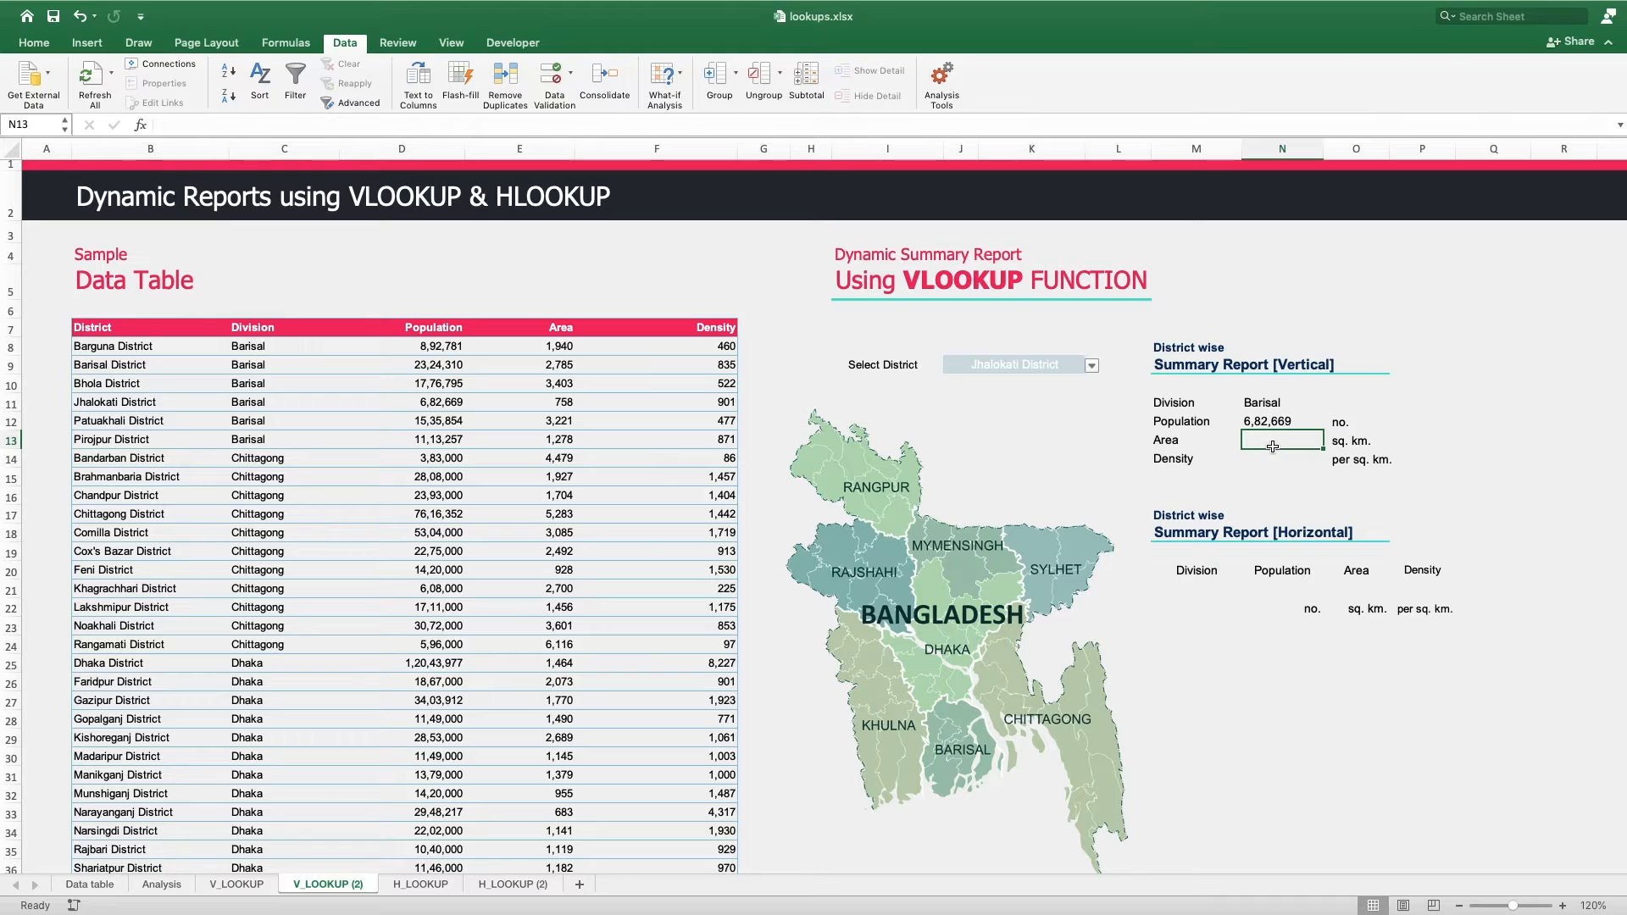
{"action": "type", "text": "=v"}
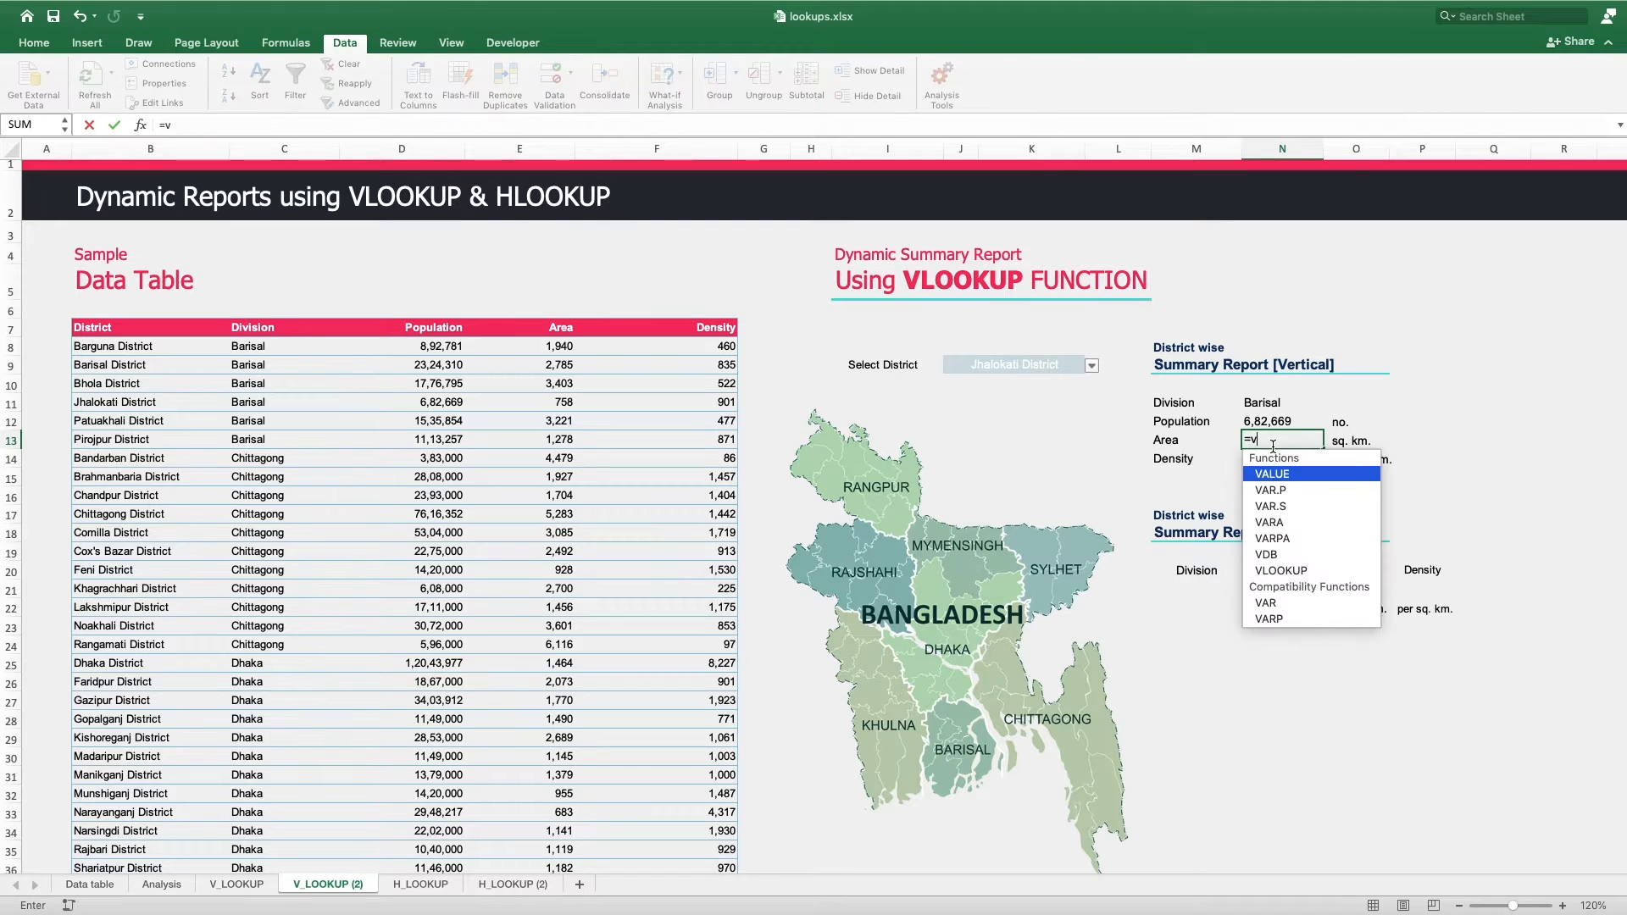
{"action": "type", "text": "loo"}
{"action": "key", "text": "Tab"}
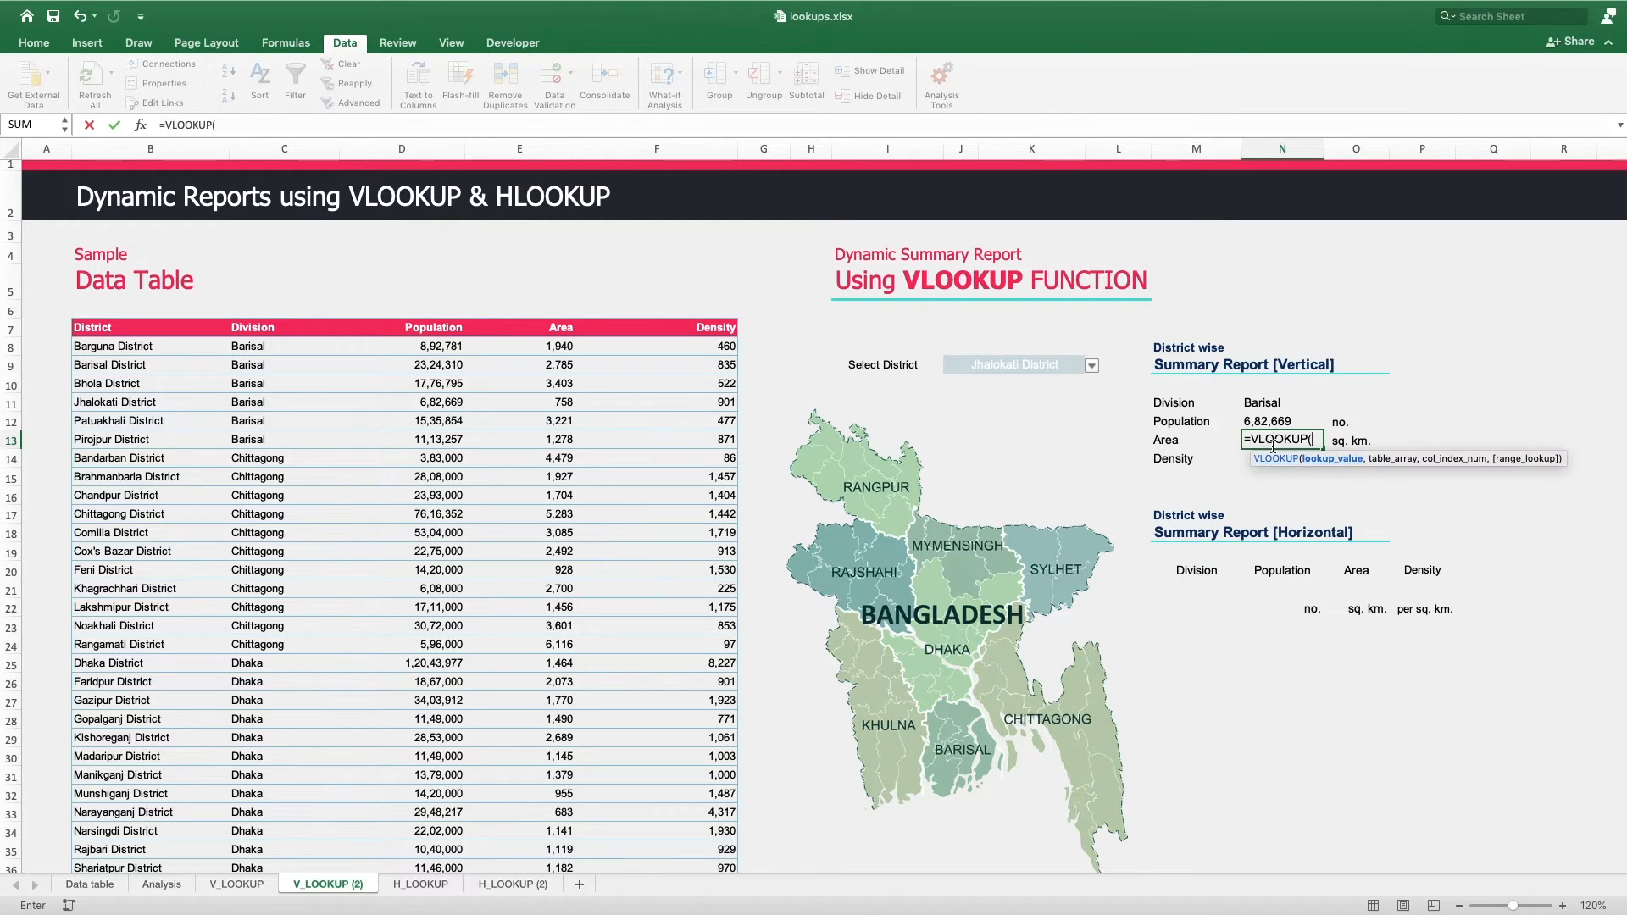
{"action": "left_click", "coordinate": [1005, 366]}
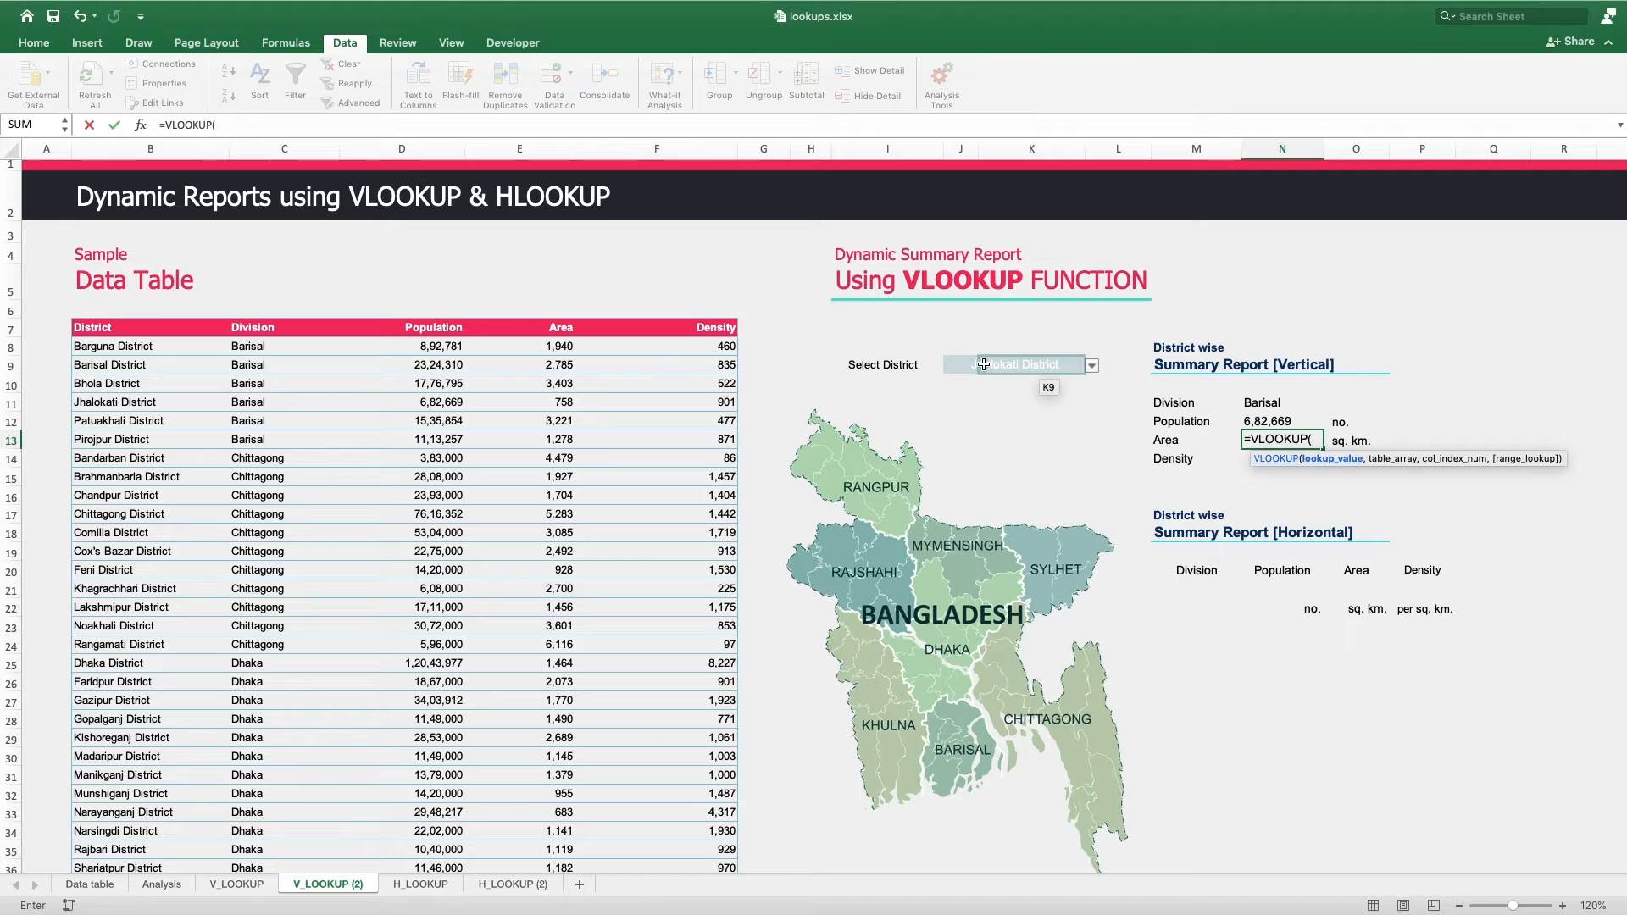
{"action": "type", "text": ","}
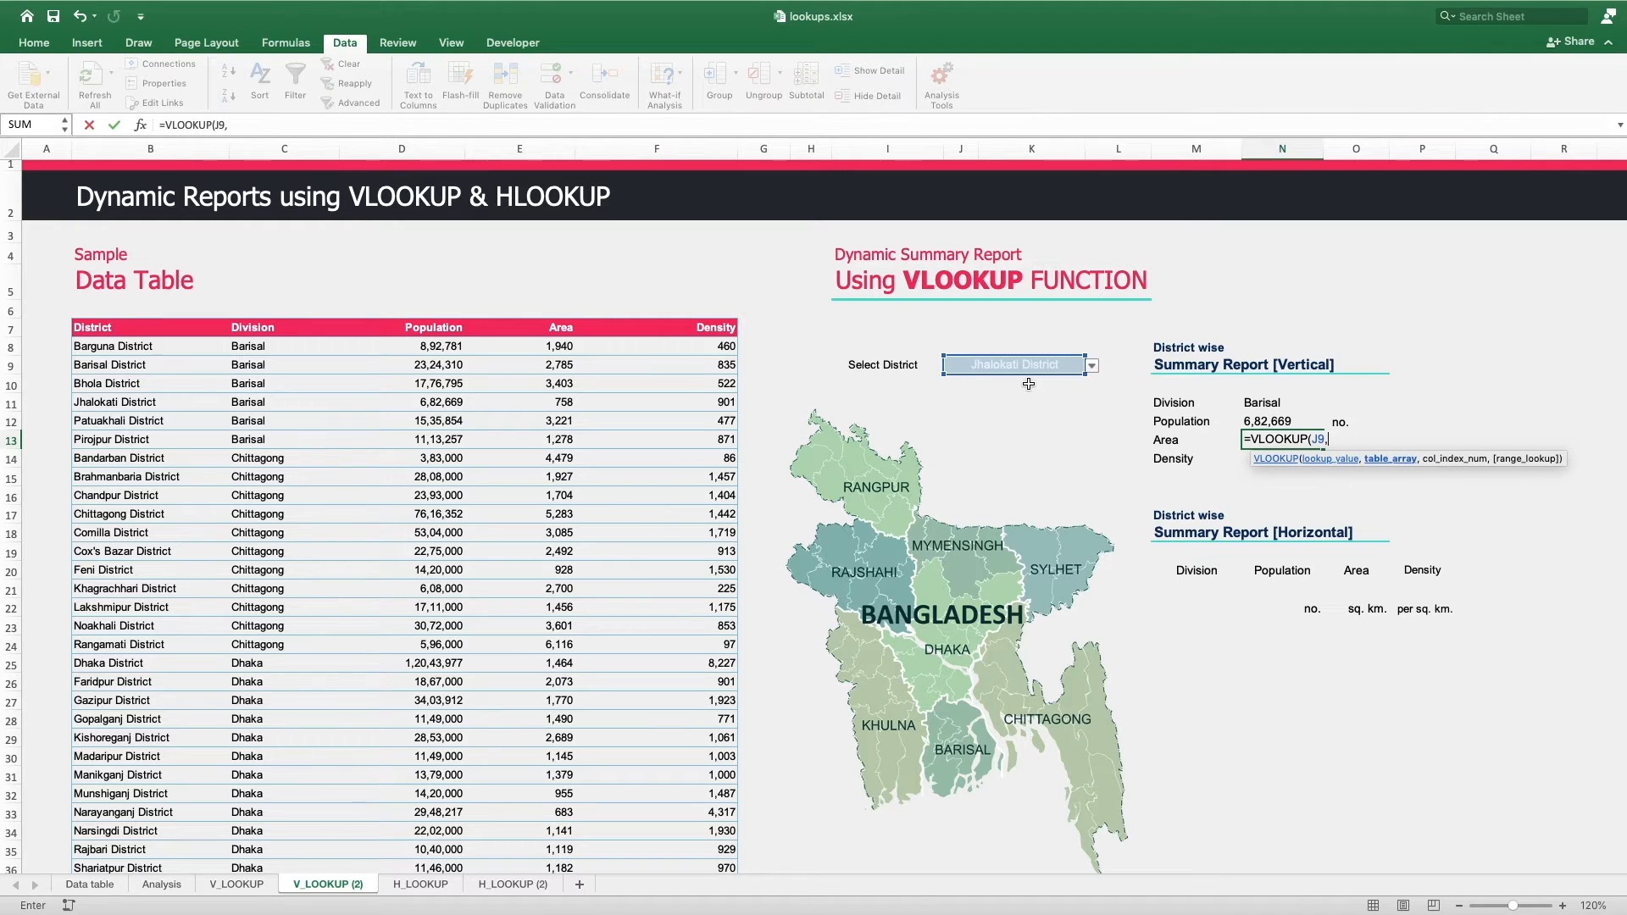
{"action": "left_click", "coordinate": [159, 348]}
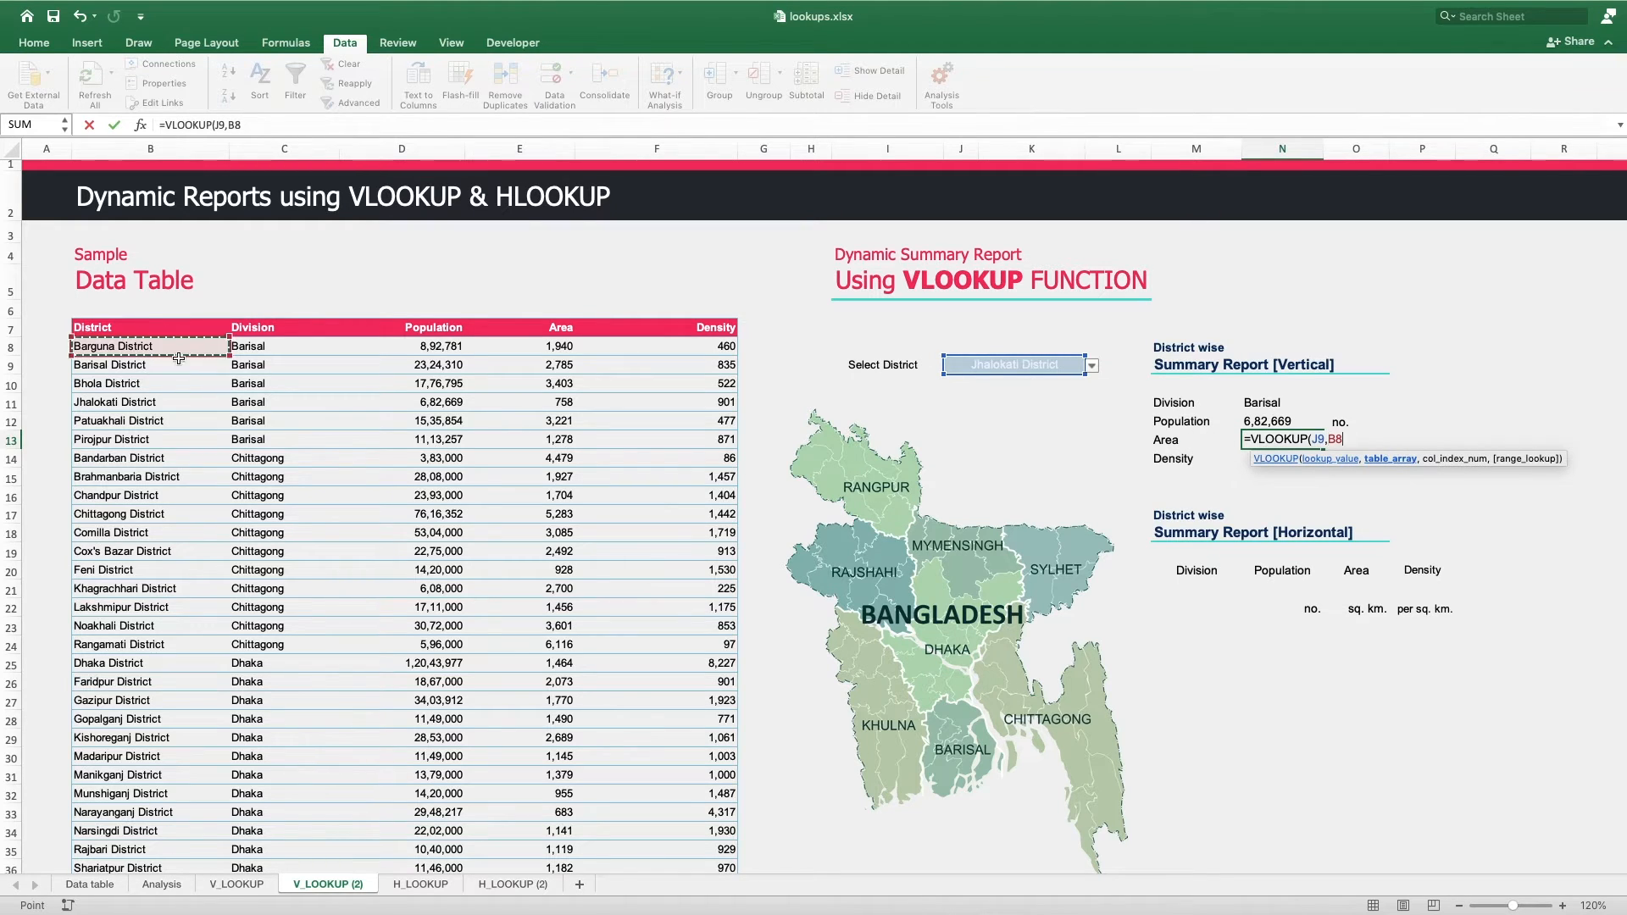
{"action": "scroll", "coordinate": [788, 775], "scroll_direction": "down", "scroll_amount": 1}
{"action": "scroll", "coordinate": [813, 782], "scroll_direction": "down", "scroll_amount": 3}
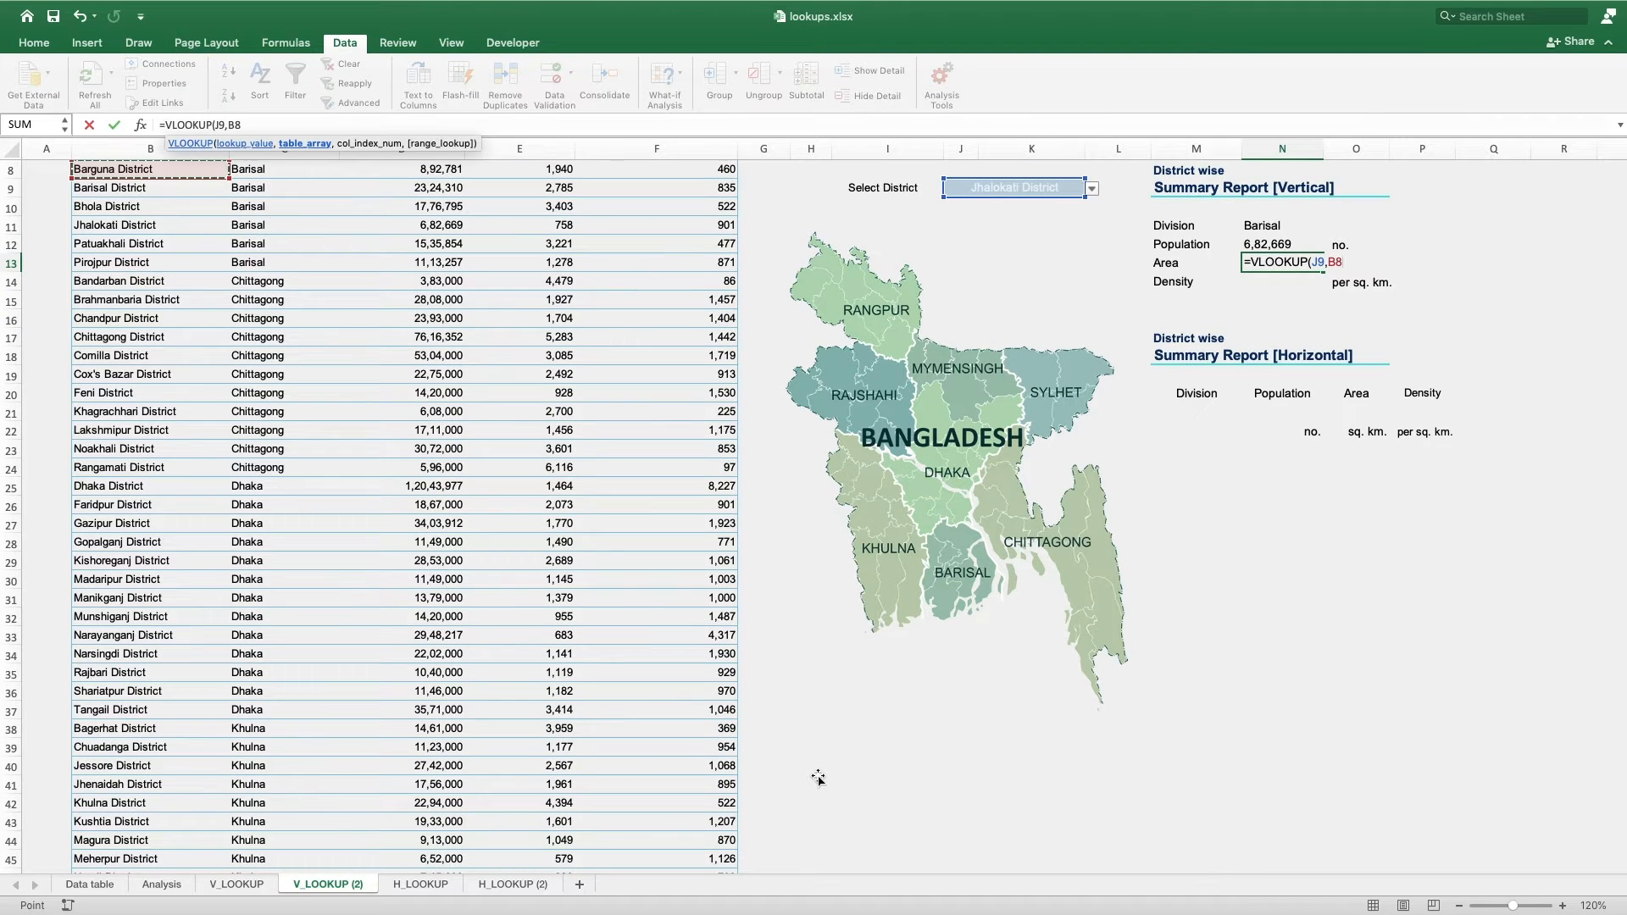
{"action": "key", "text": "ctrl+shift+Right"}
{"action": "key", "text": "ctrl+shift+Down"}
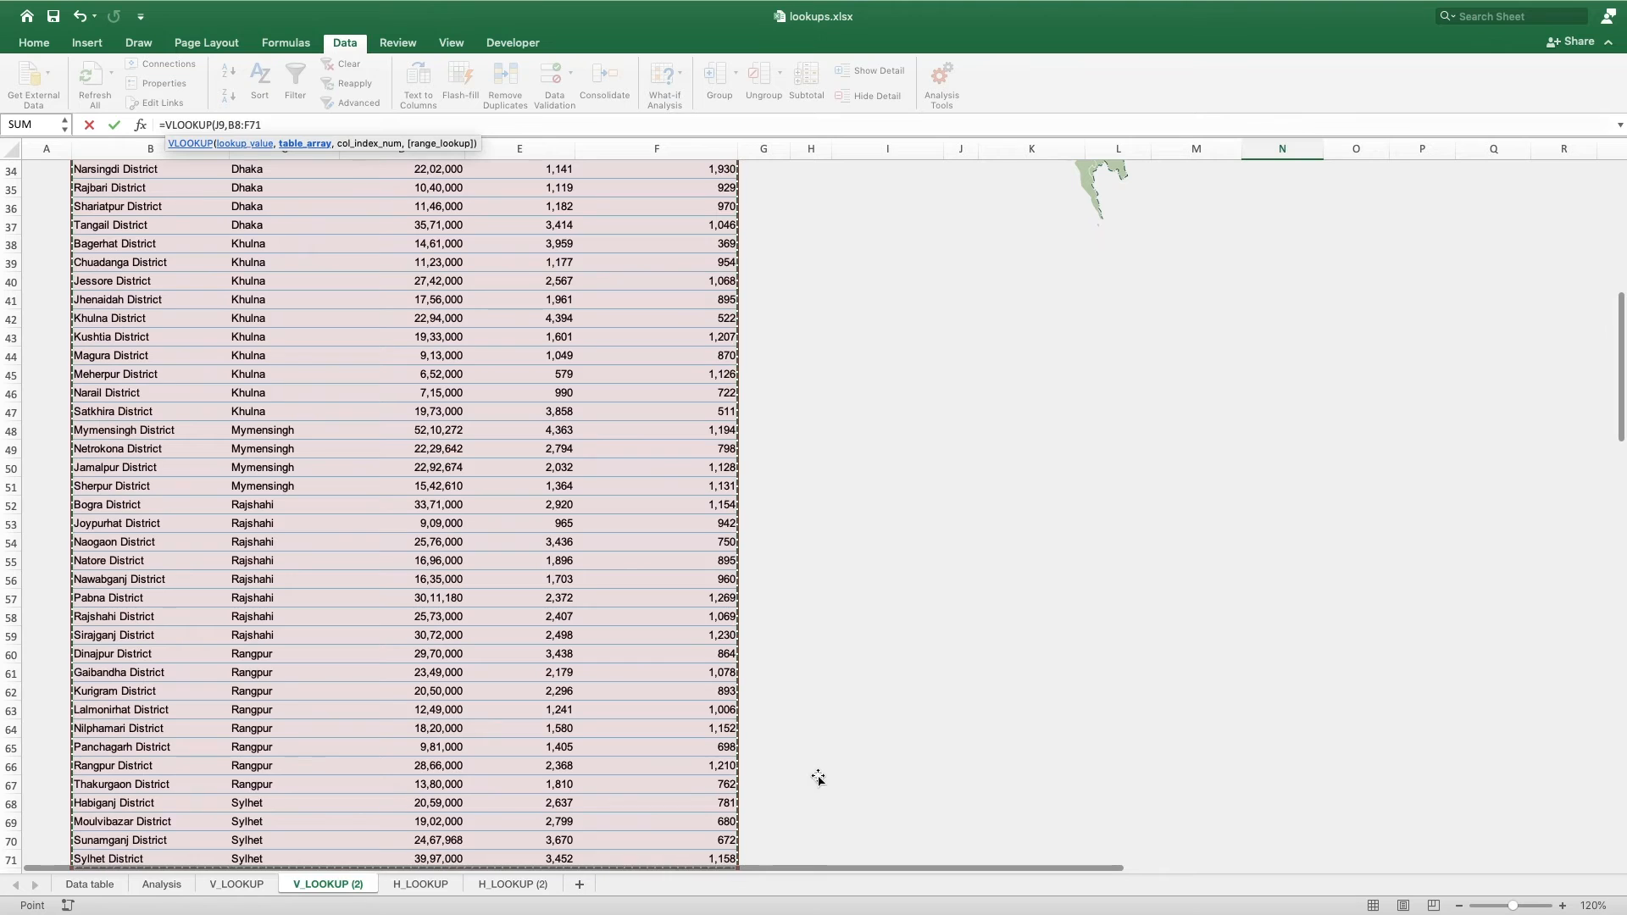
{"action": "scroll", "coordinate": [866, 583], "scroll_direction": "up", "scroll_amount": 10}
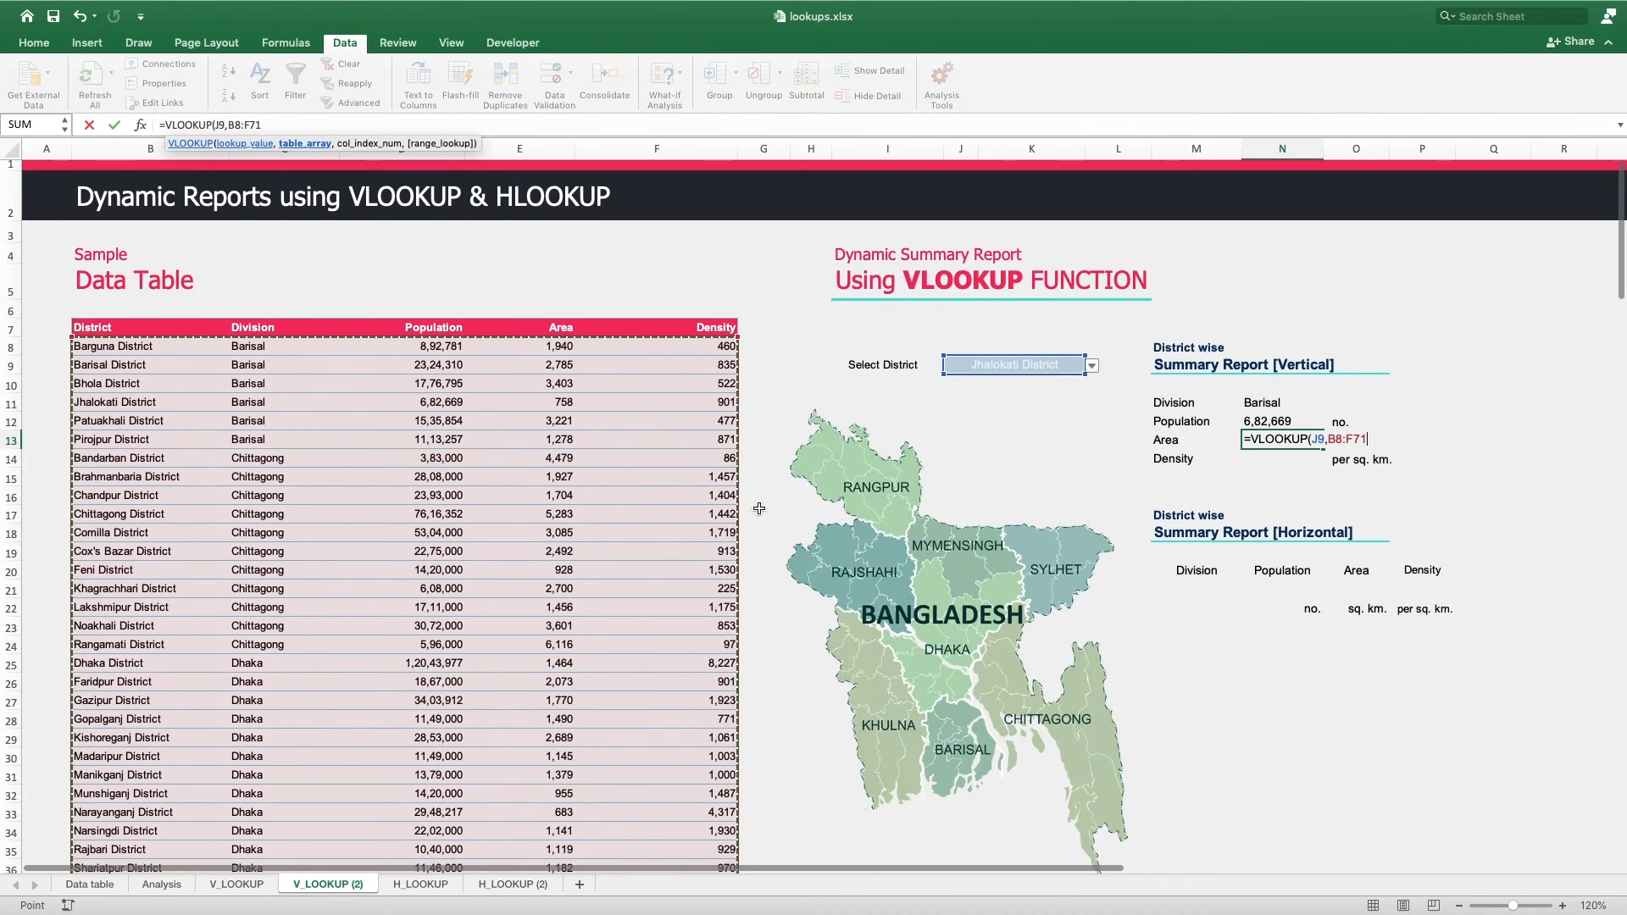
- Complete the Area formula with column index 4 and an exact match, giving =VLOOKUP(J9,B8:F71,4,false)
{"action": "left_click", "coordinate": [333, 120]}
{"action": "type", "text": ","}
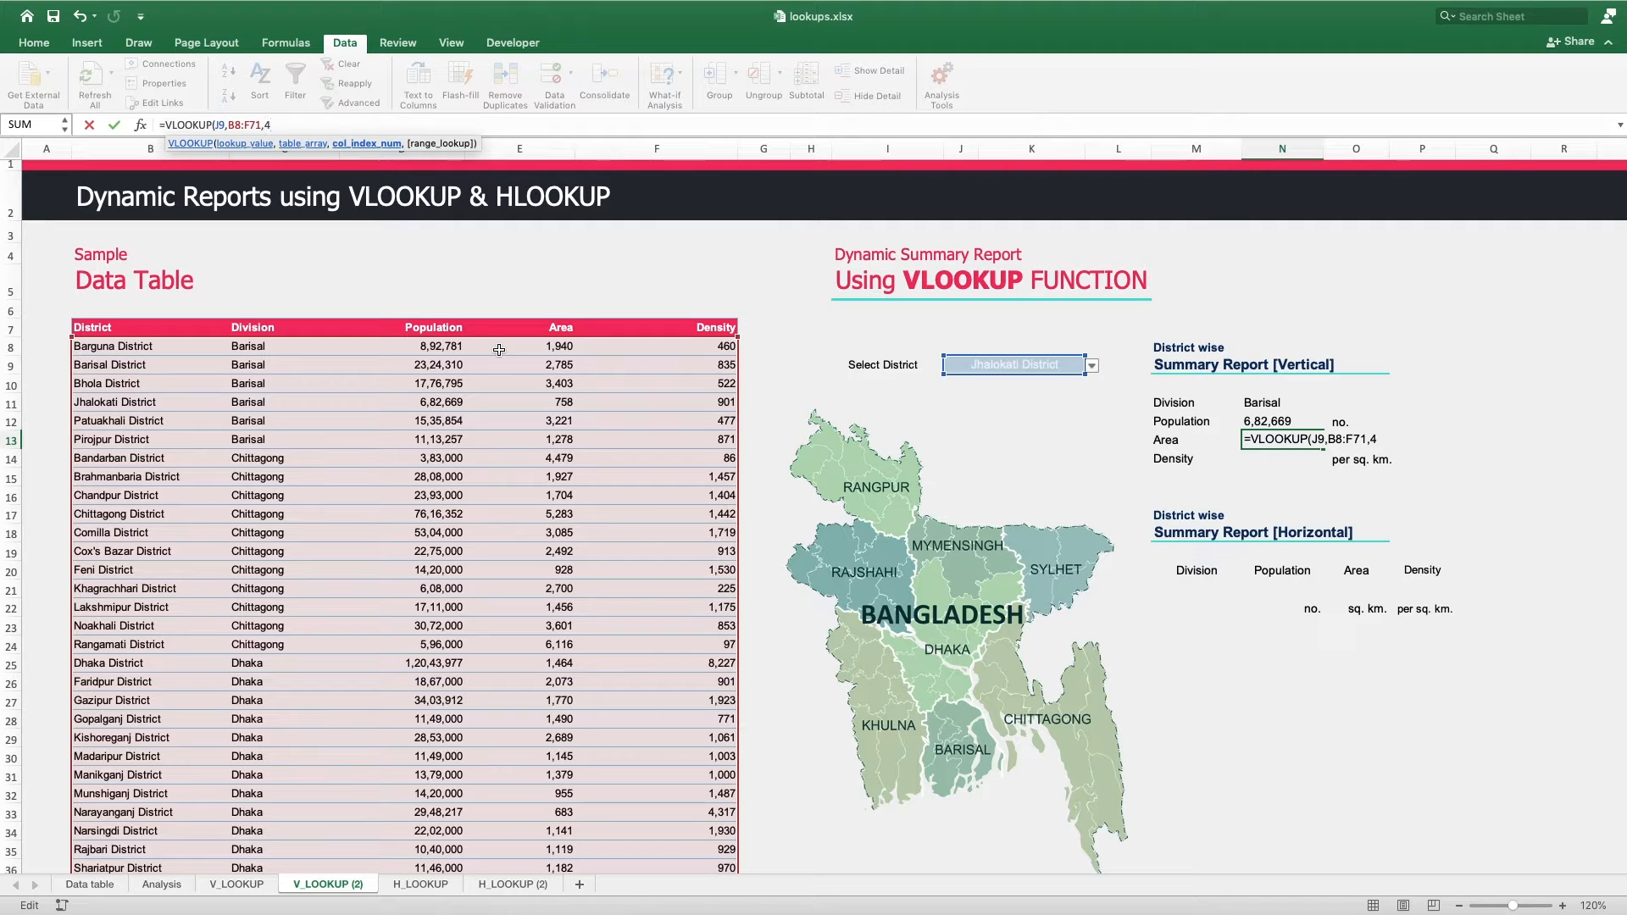
{"action": "type", "text": "4,fa"}
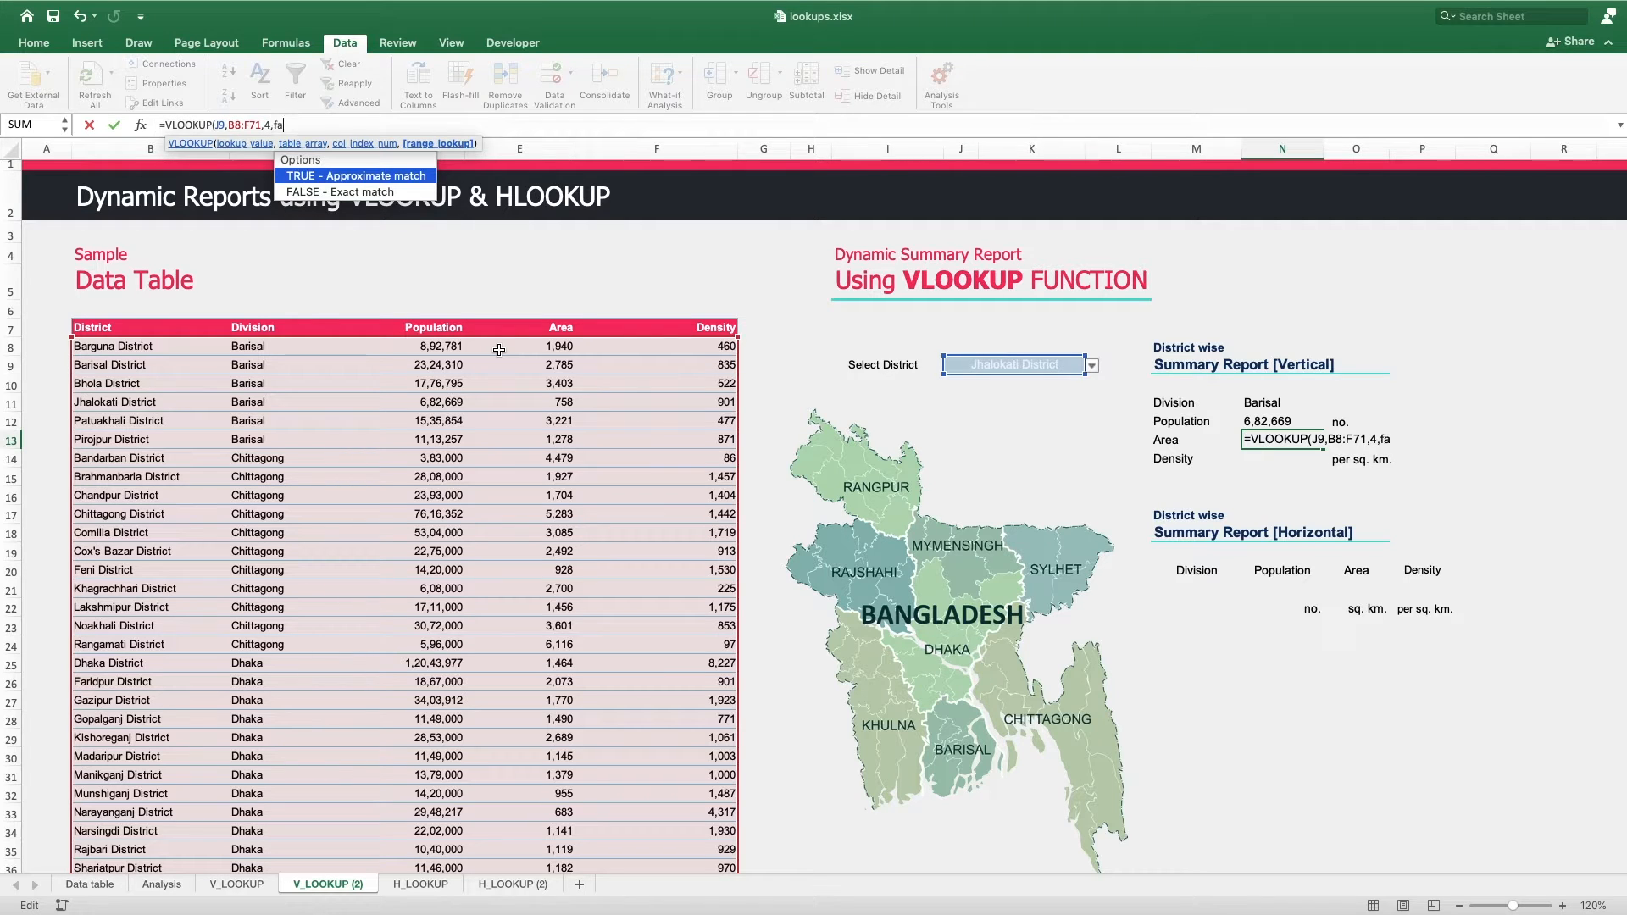
{"action": "type", "text": "lse)"}
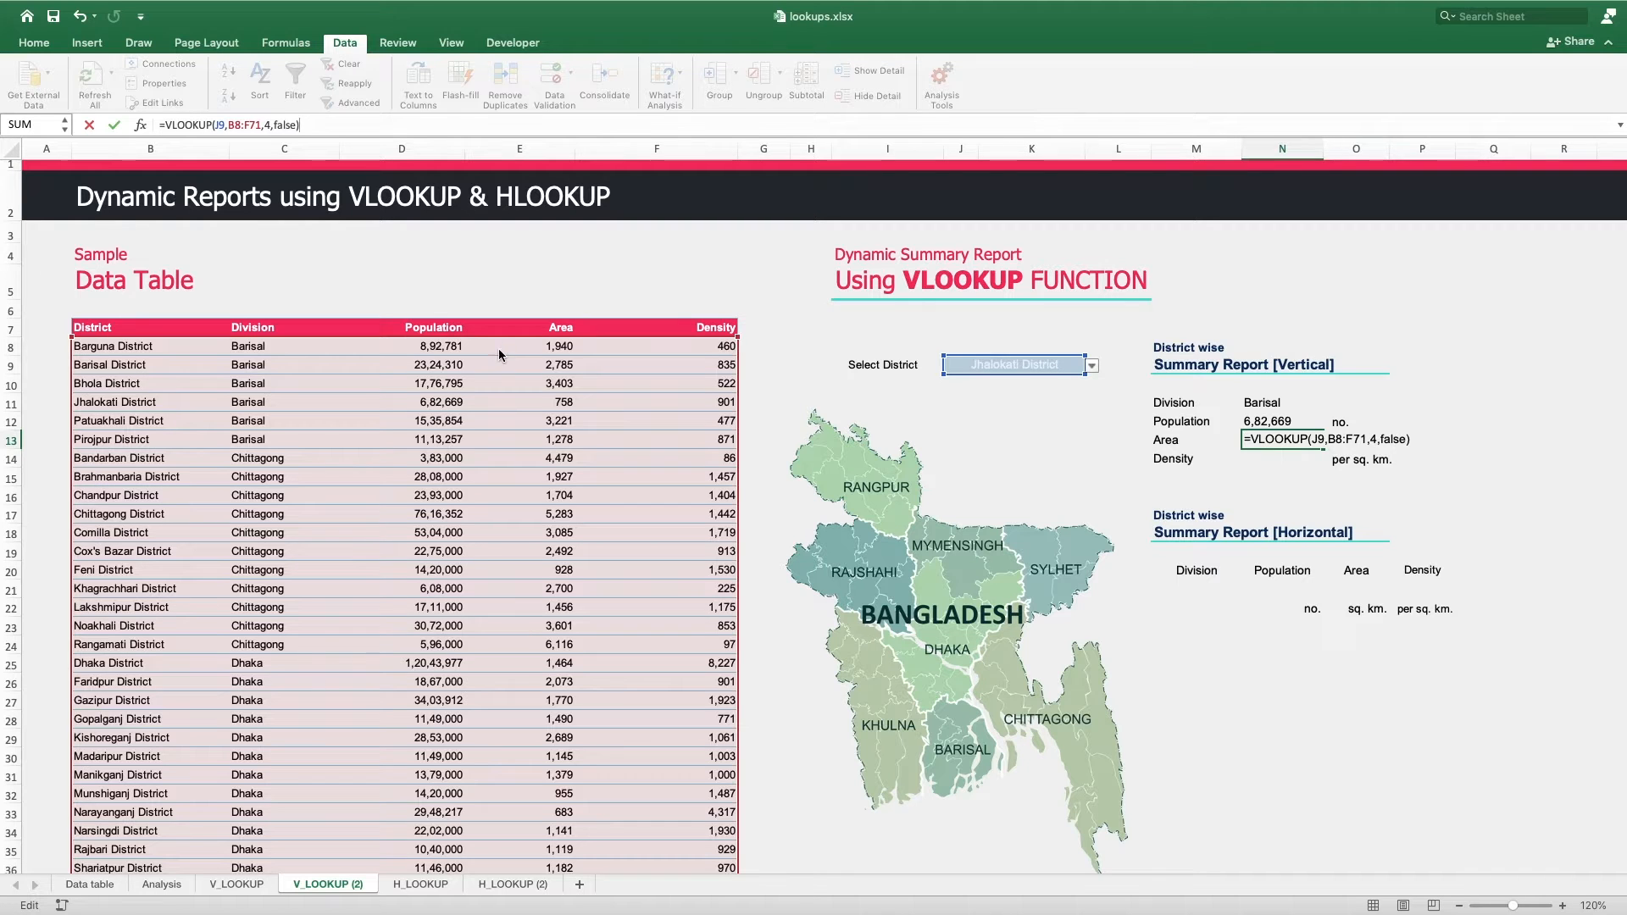
{"action": "key", "text": "Return"}
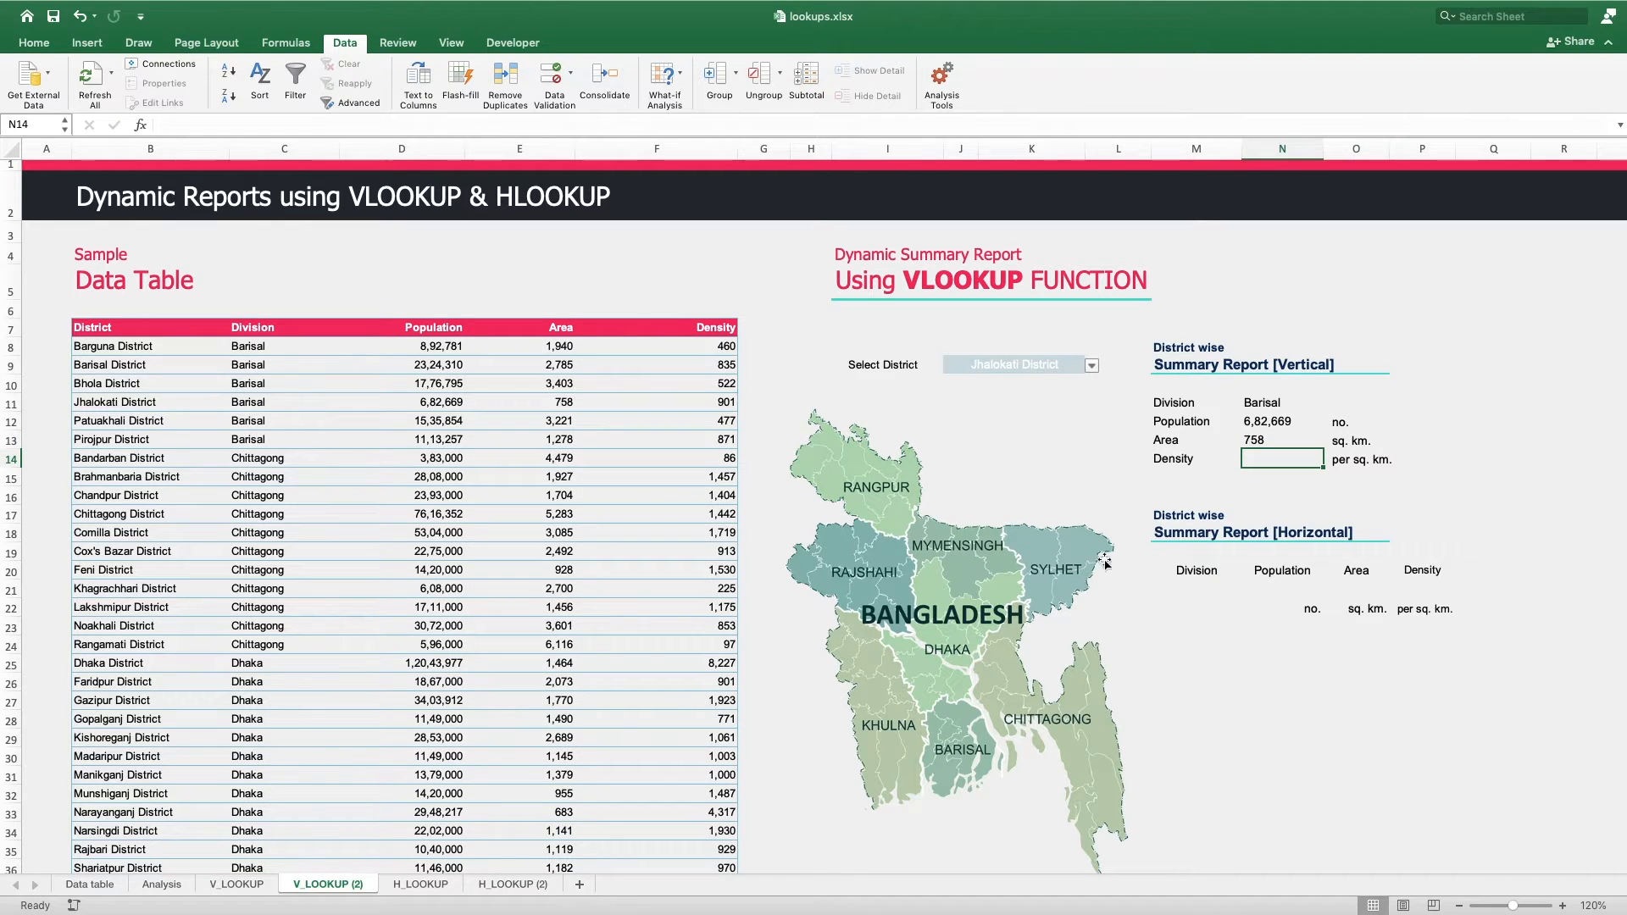
- Begin a VLOOKUP formula in the vertical report's Density cell N14 with lookup value J9 and table array B8:F71
{"action": "type", "text": "=VLOOKUP("}
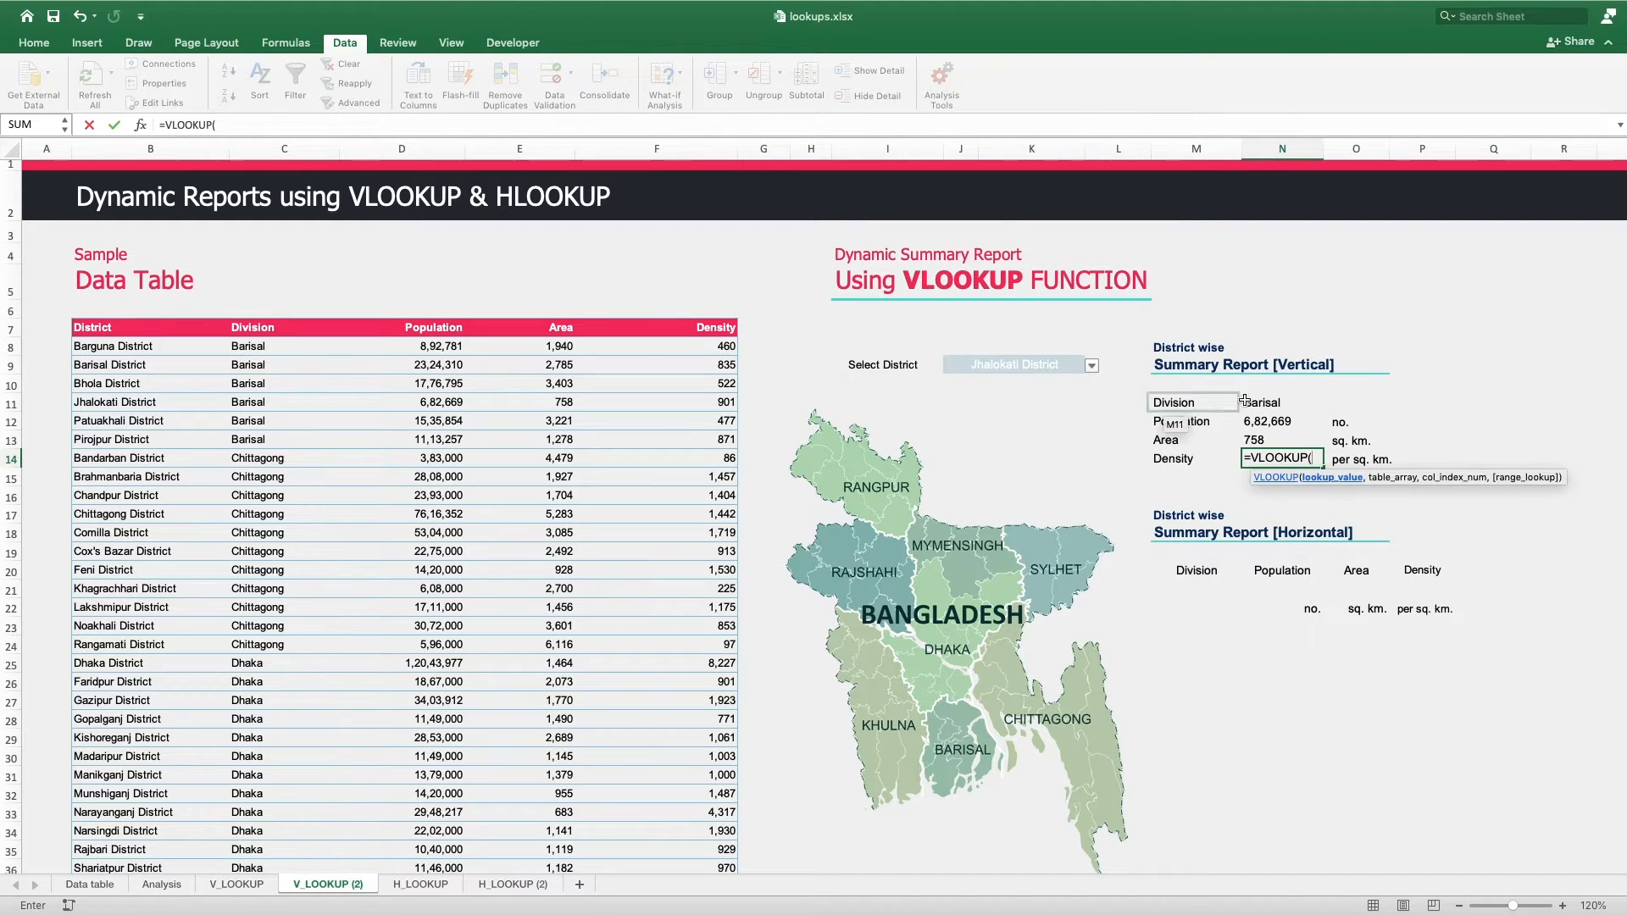
{"action": "left_click", "coordinate": [988, 367]}
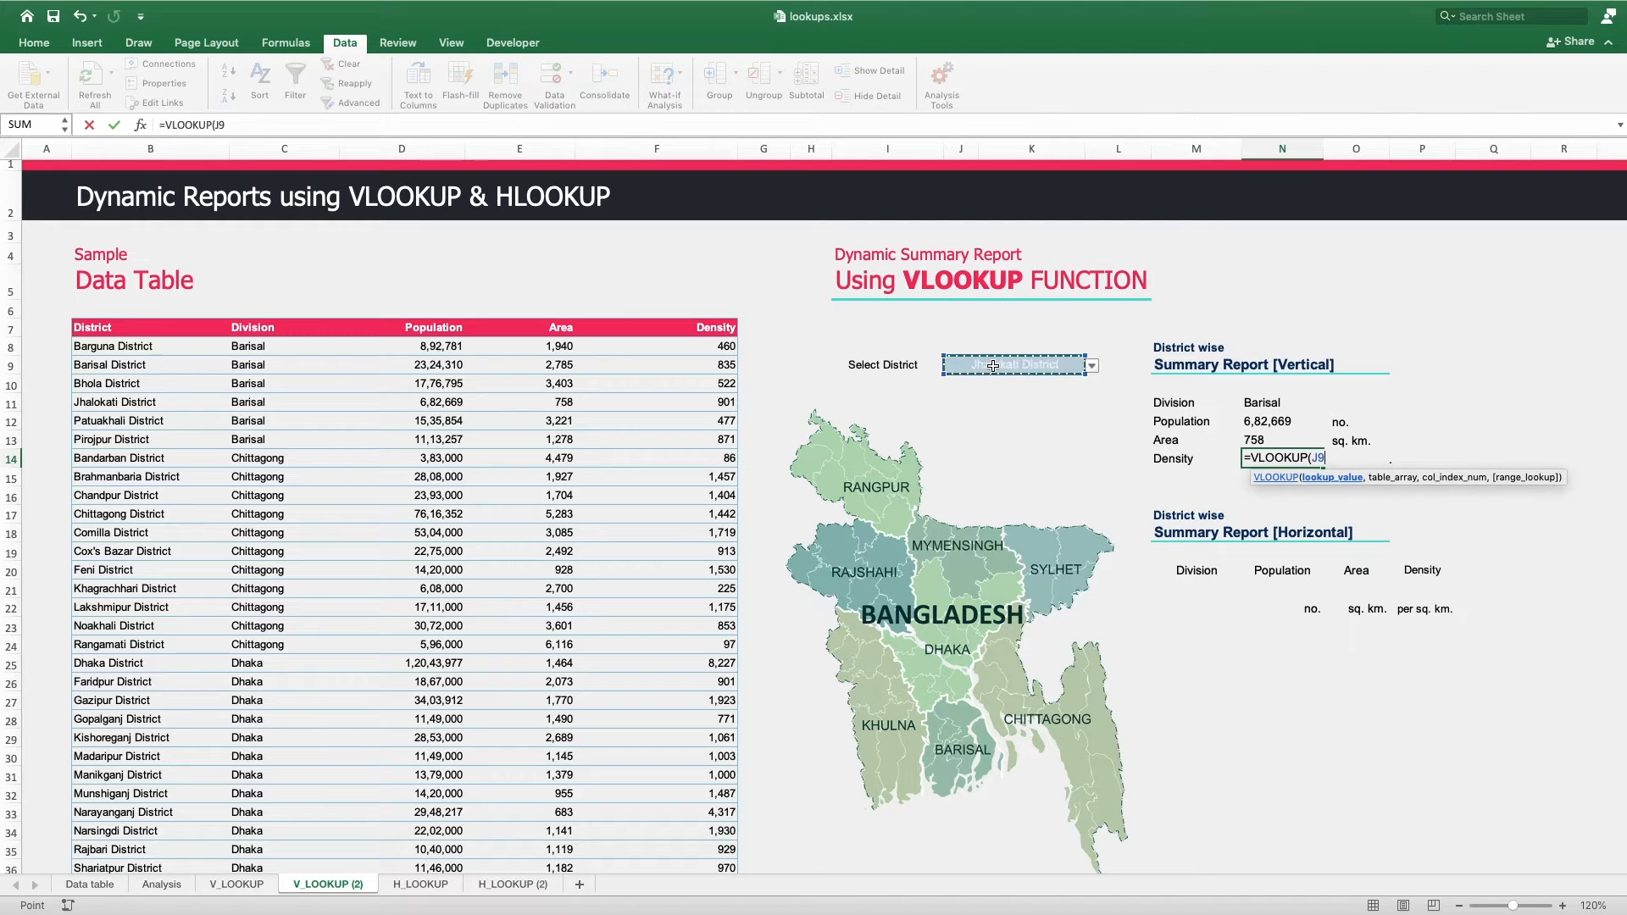
{"action": "type", "text": ","}
{"action": "left_click", "coordinate": [131, 345]}
{"action": "scroll", "coordinate": [712, 576], "scroll_direction": "down", "scroll_amount": 5}
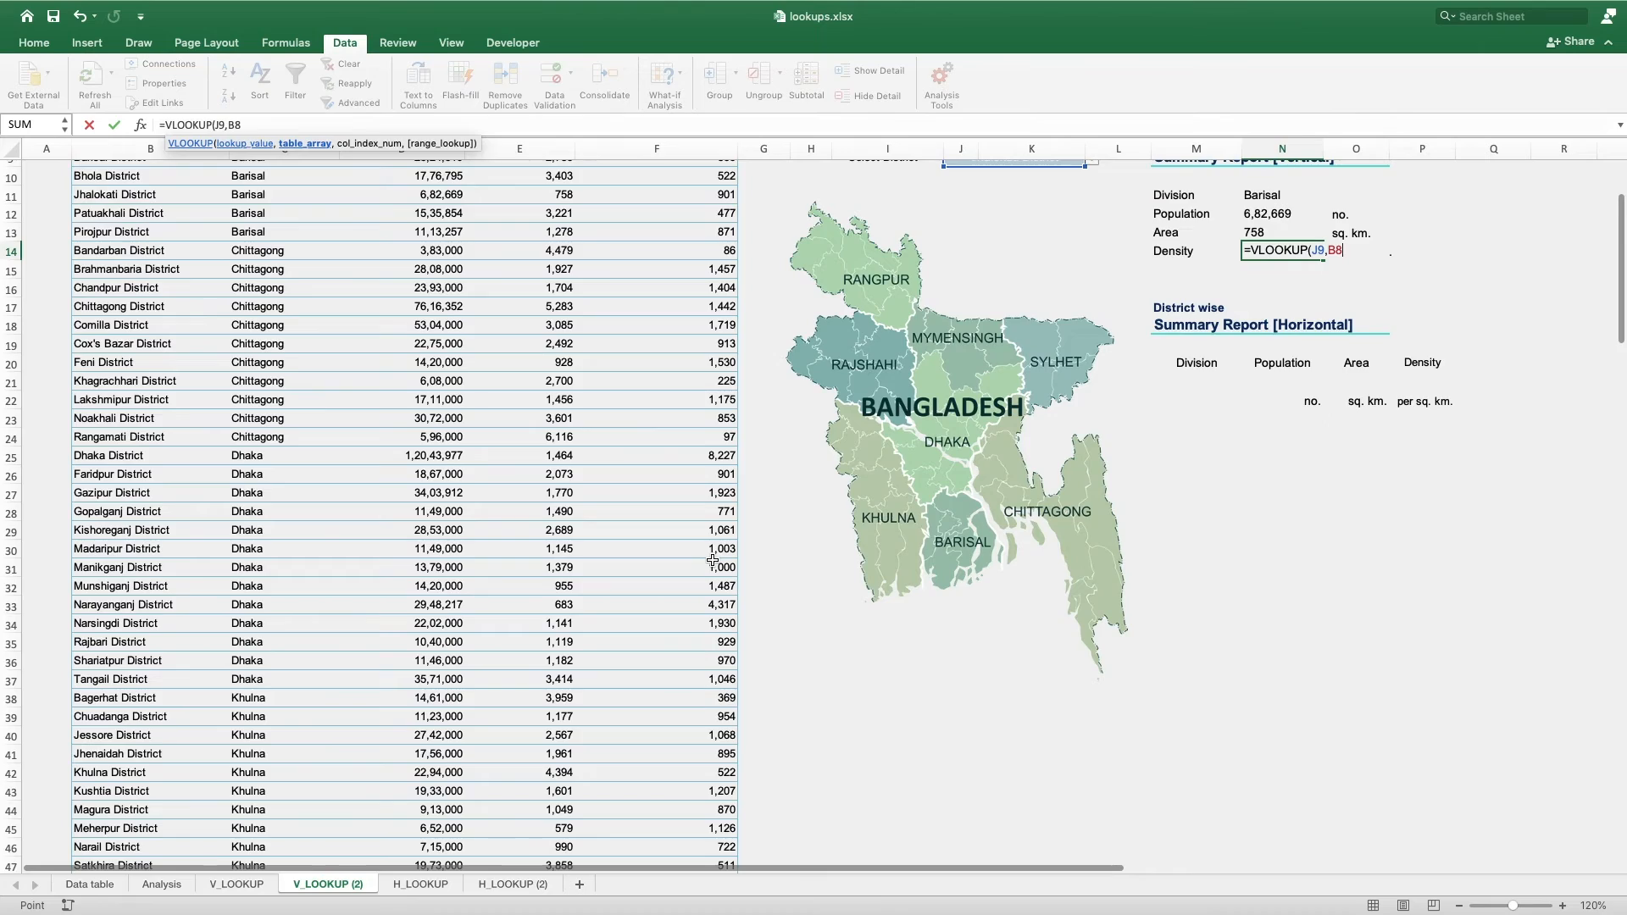
{"action": "key", "text": "super+shift+Right"}
{"action": "key", "text": "super+shift+Down"}
{"action": "scroll", "coordinate": [689, 501], "scroll_direction": "up", "scroll_amount": 10}
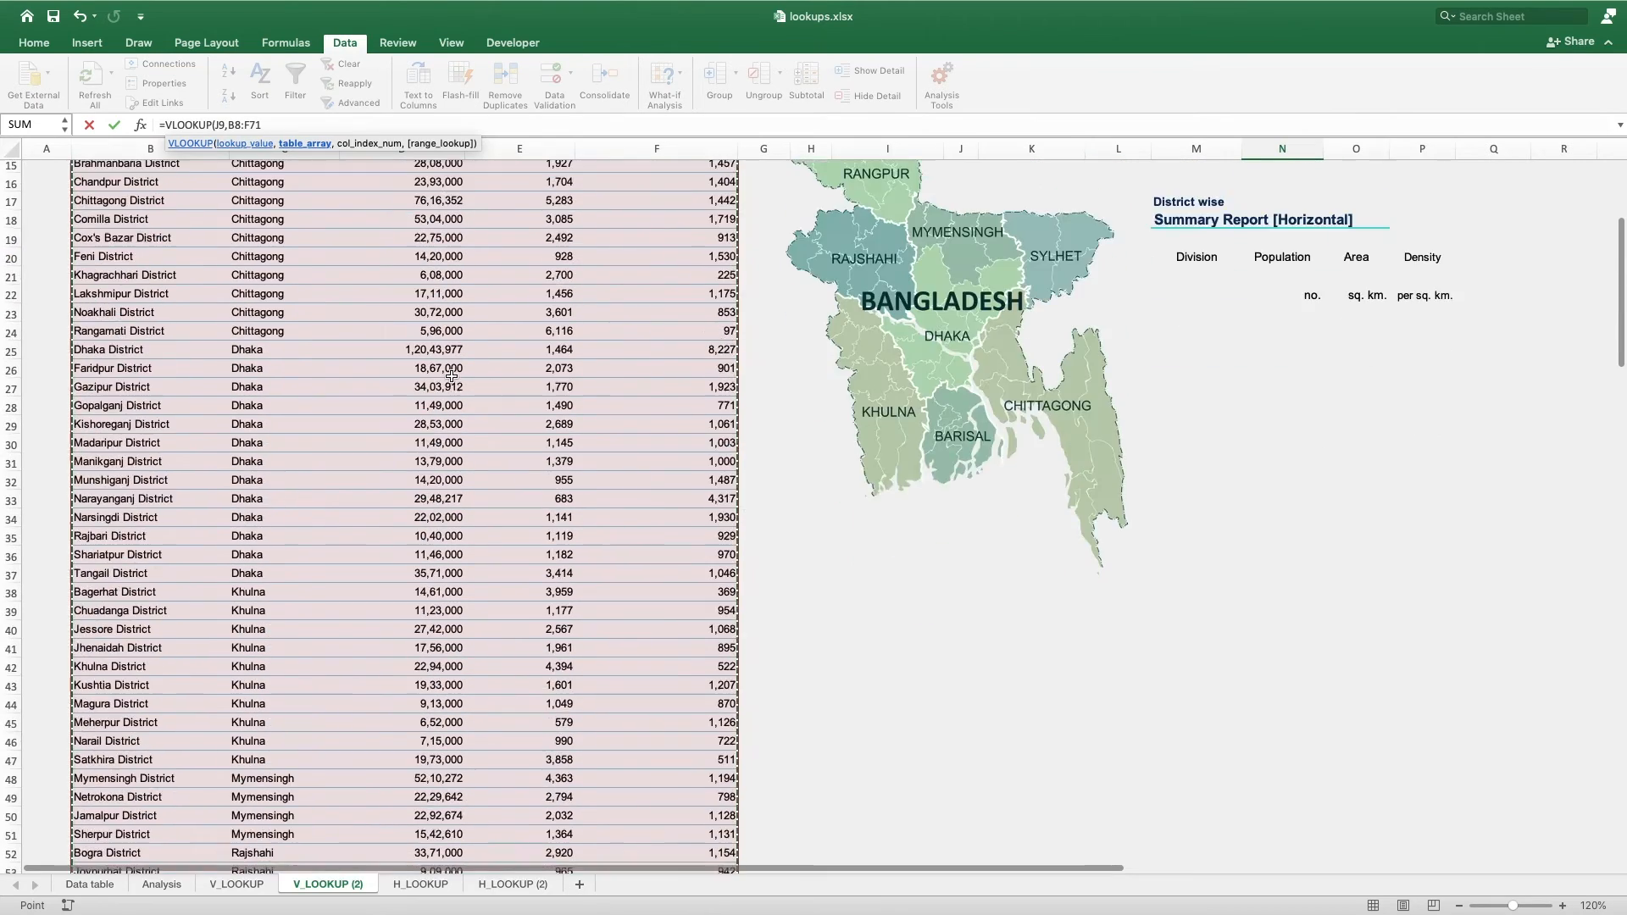
- Complete the Density formula with column index 5 and an exact match, giving =VLOOKUP(J9,B8:F71,5,false)
{"action": "left_click", "coordinate": [272, 125]}
{"action": "type", "text": ","}
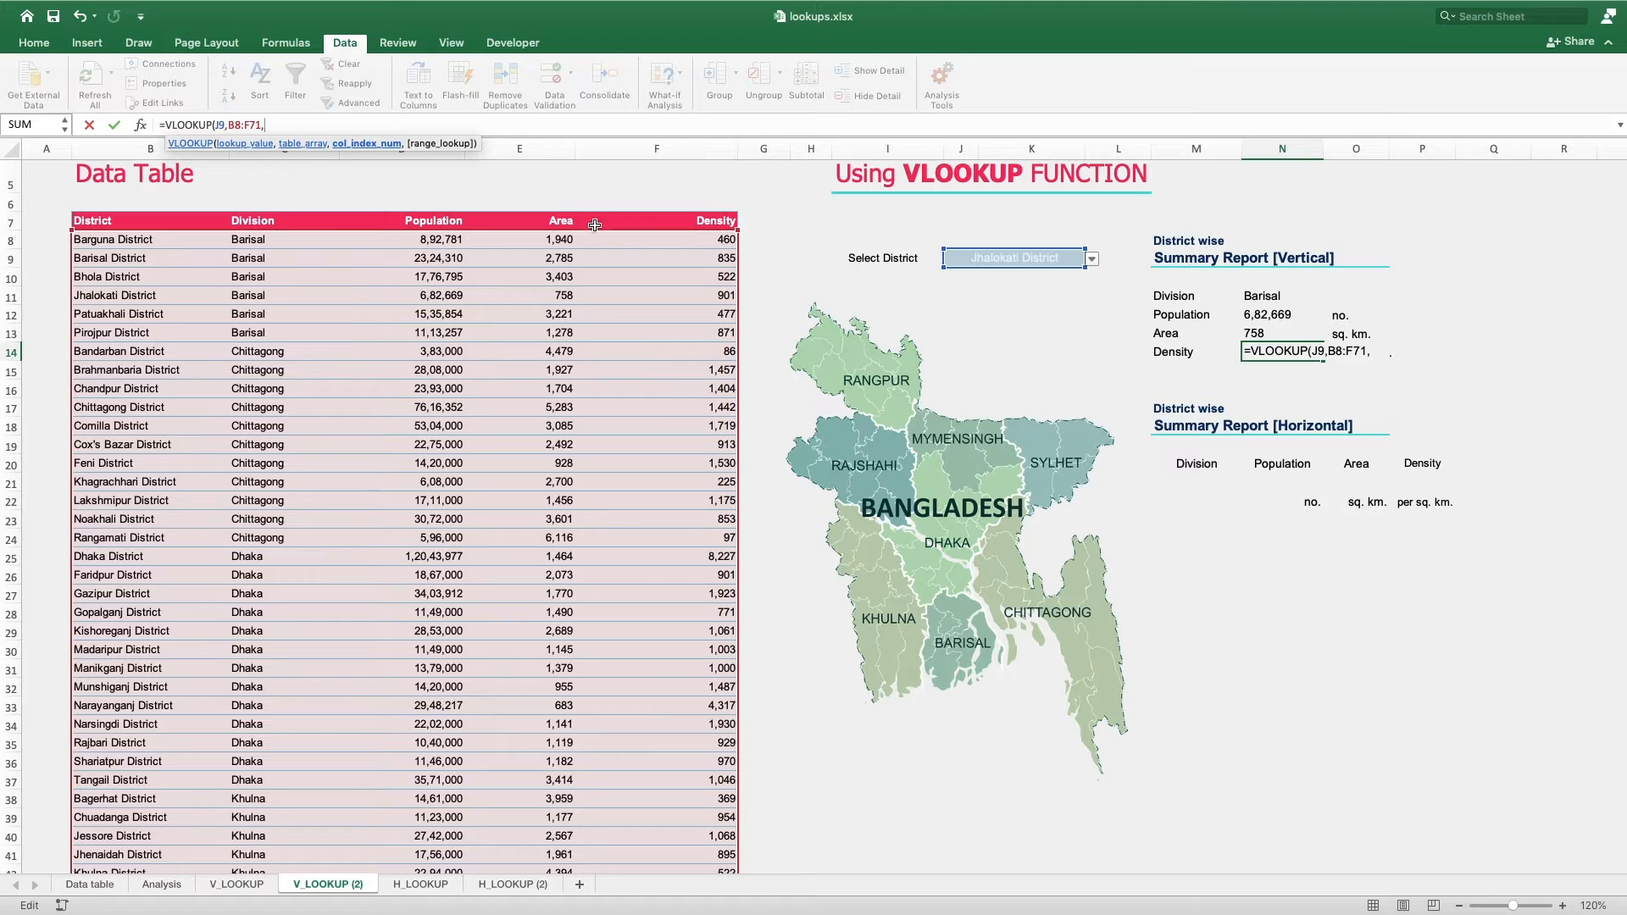
{"action": "type", "text": "5,false"}
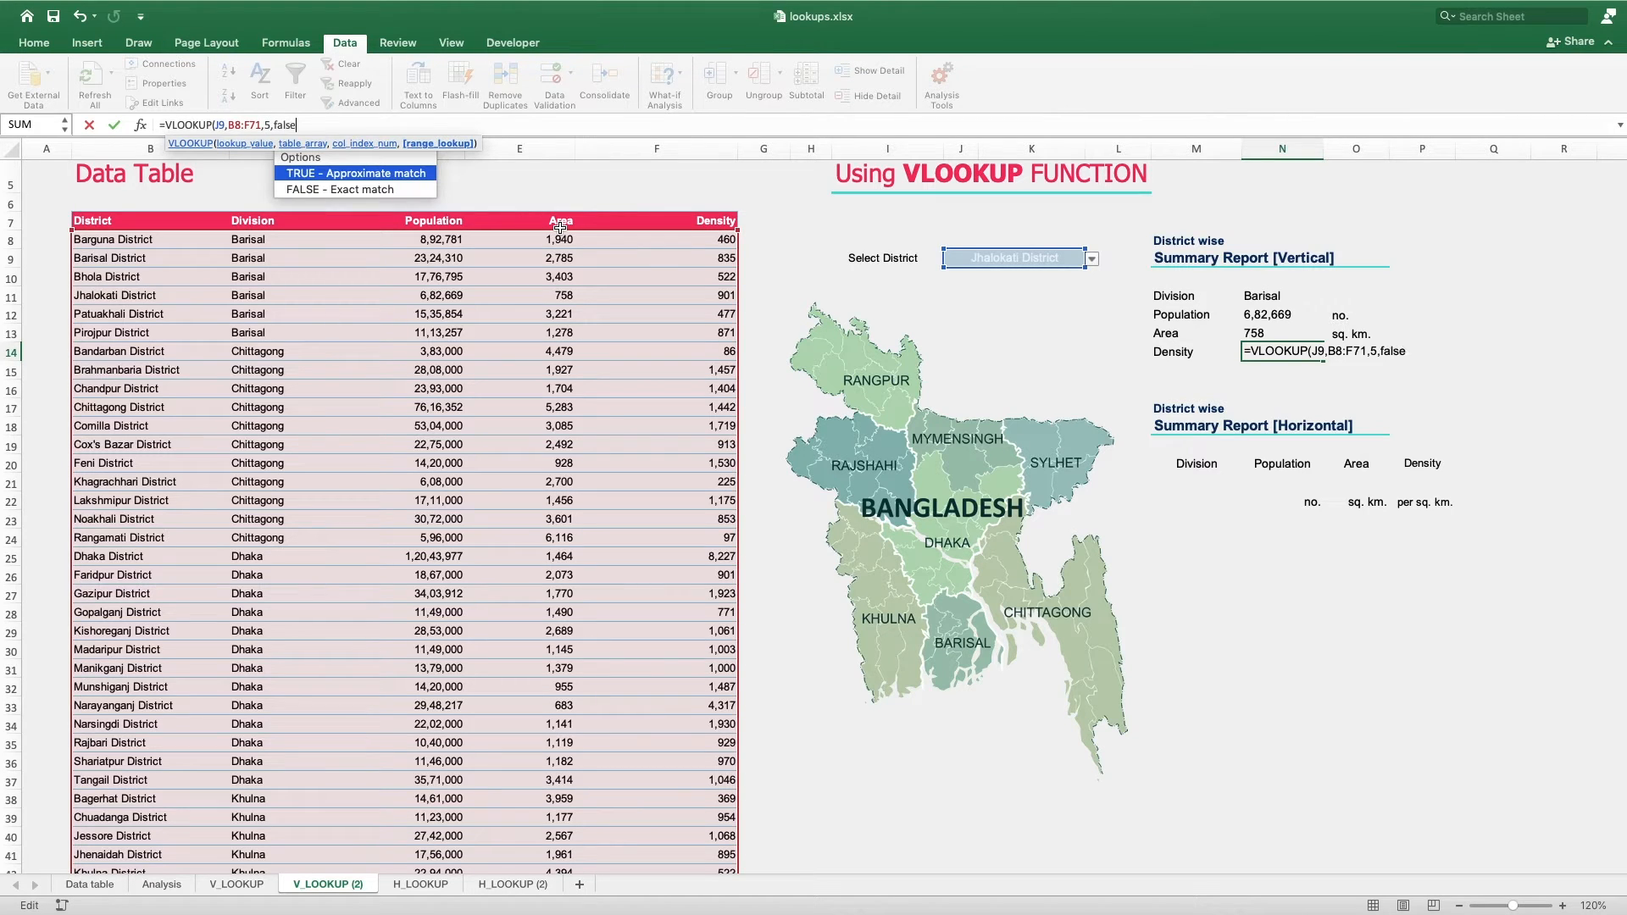
{"action": "type", "text": ")"}
{"action": "key", "text": "Return"}
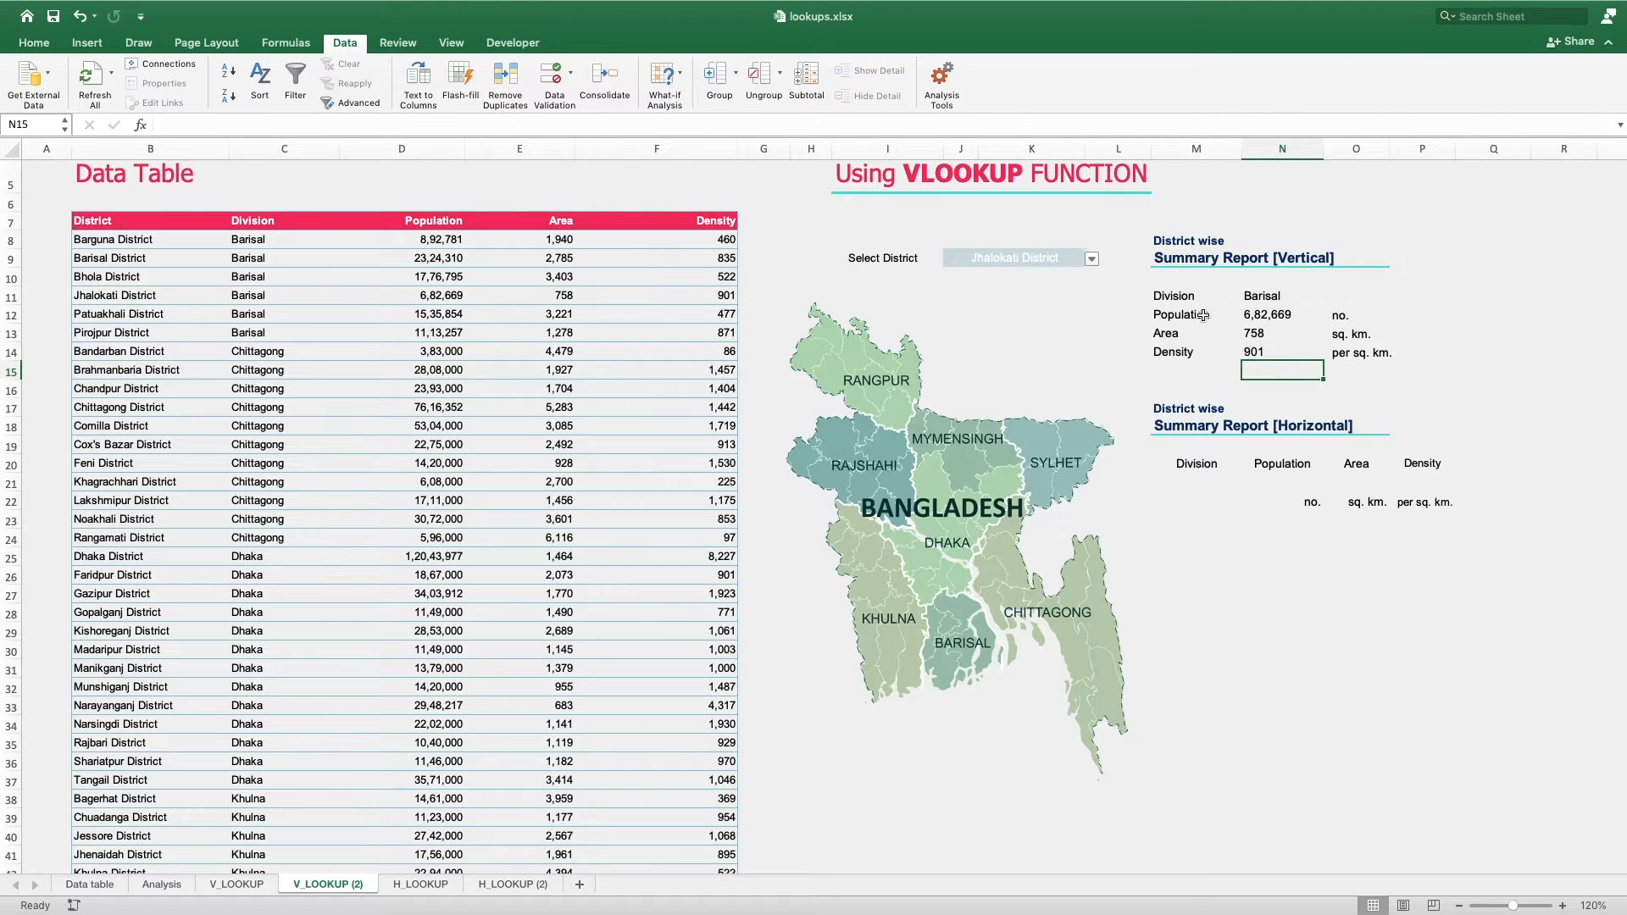
- Test the vertical report by choosing Comilla District, Sunamganj District and Nilphamari District in turn from the district drop-down list
{"action": "left_click", "coordinate": [1050, 257]}
{"action": "left_click", "coordinate": [1092, 258]}
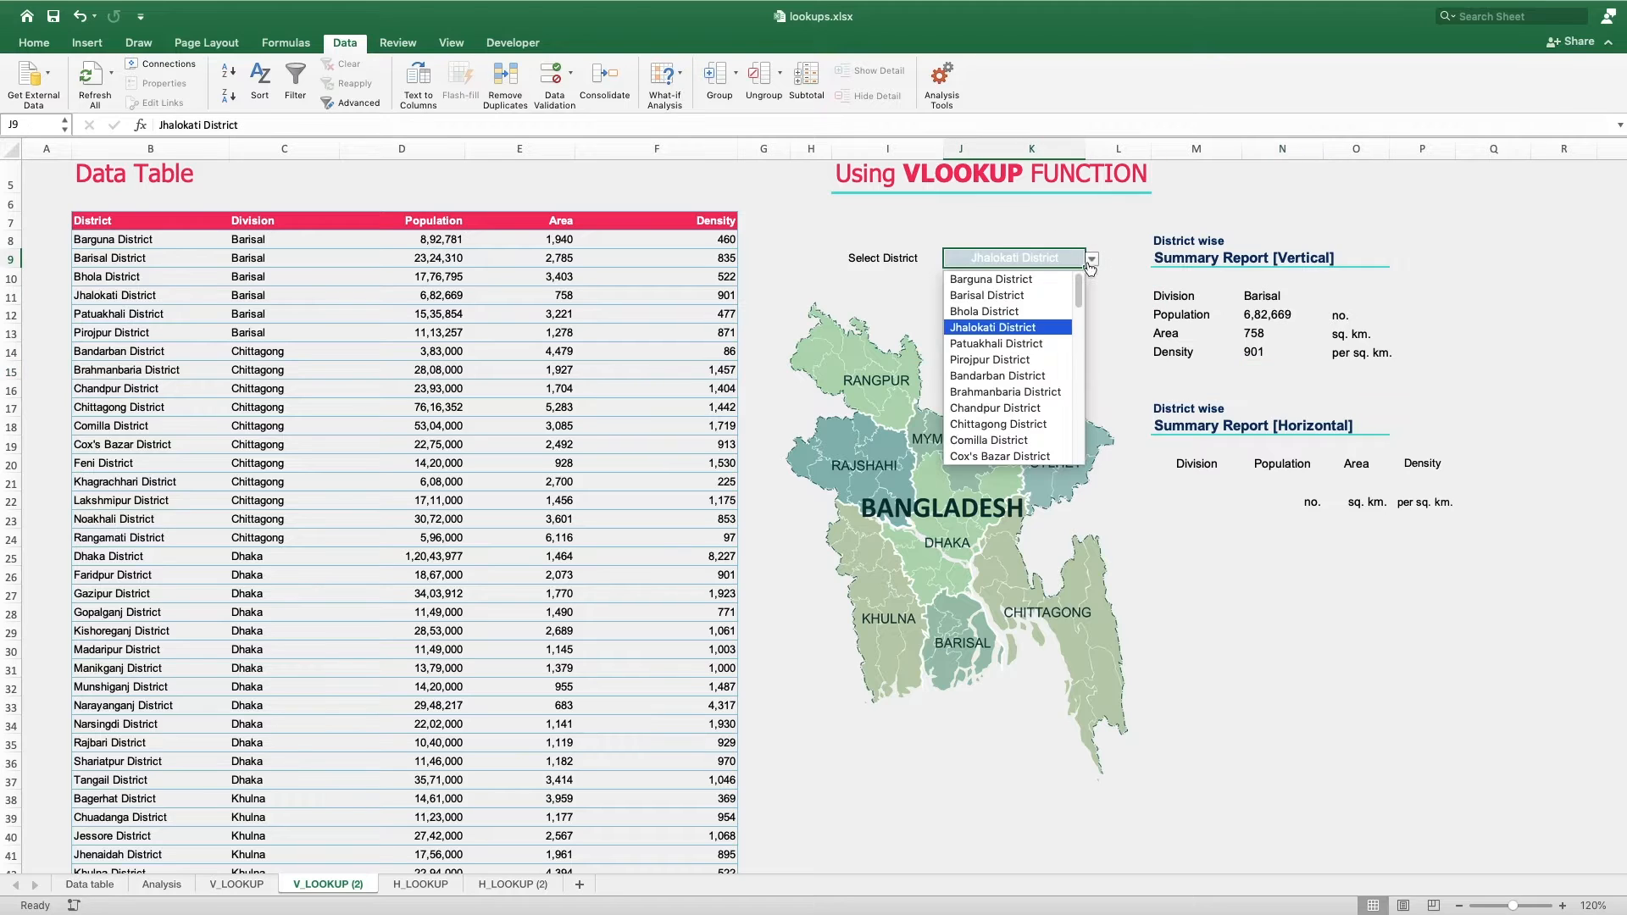
{"action": "left_click", "coordinate": [981, 441]}
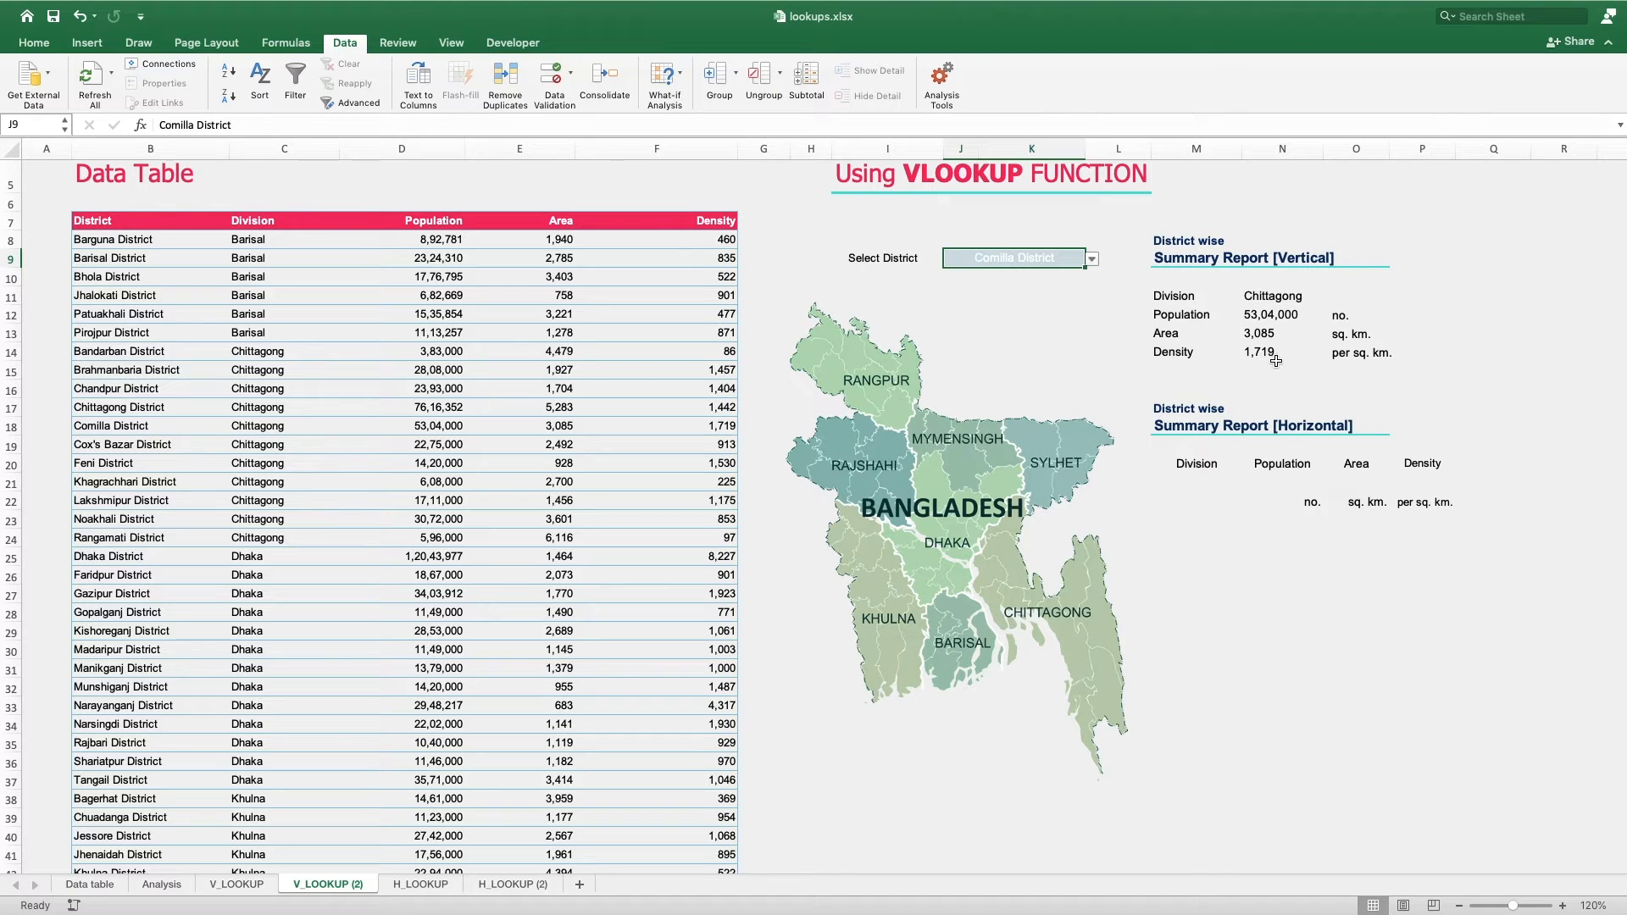
{"action": "left_click", "coordinate": [1092, 258]}
{"action": "scroll", "coordinate": [1027, 394], "scroll_direction": "down", "scroll_amount": 10}
{"action": "left_click", "coordinate": [1012, 440]}
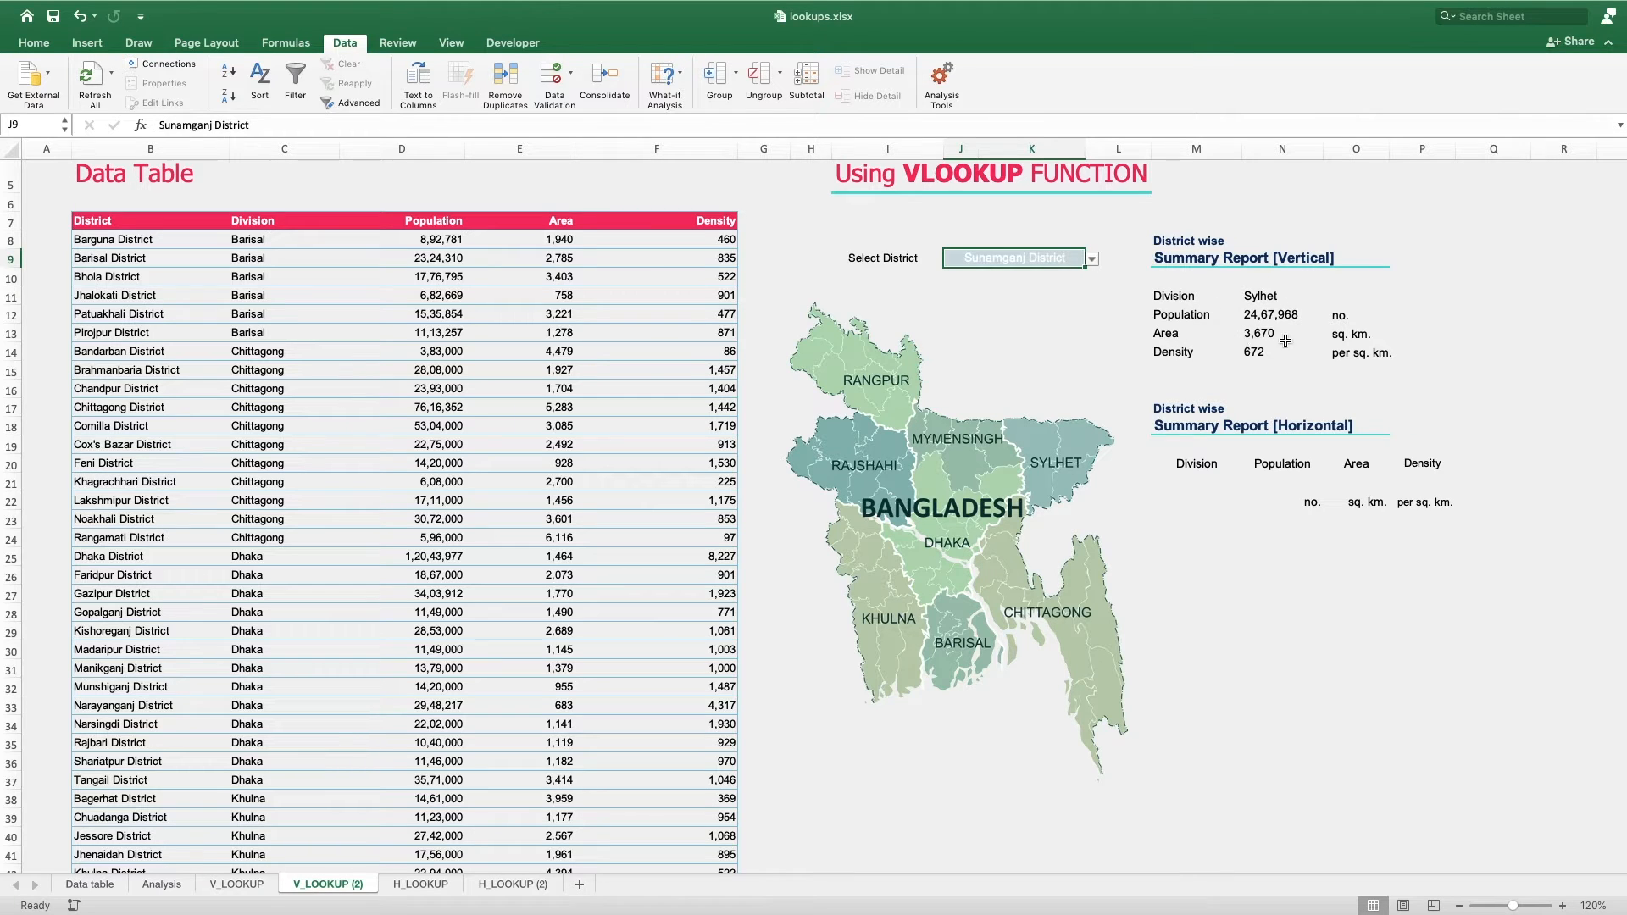
{"action": "left_click", "coordinate": [1092, 258]}
{"action": "scroll", "coordinate": [986, 368], "scroll_direction": "down", "scroll_amount": 15}
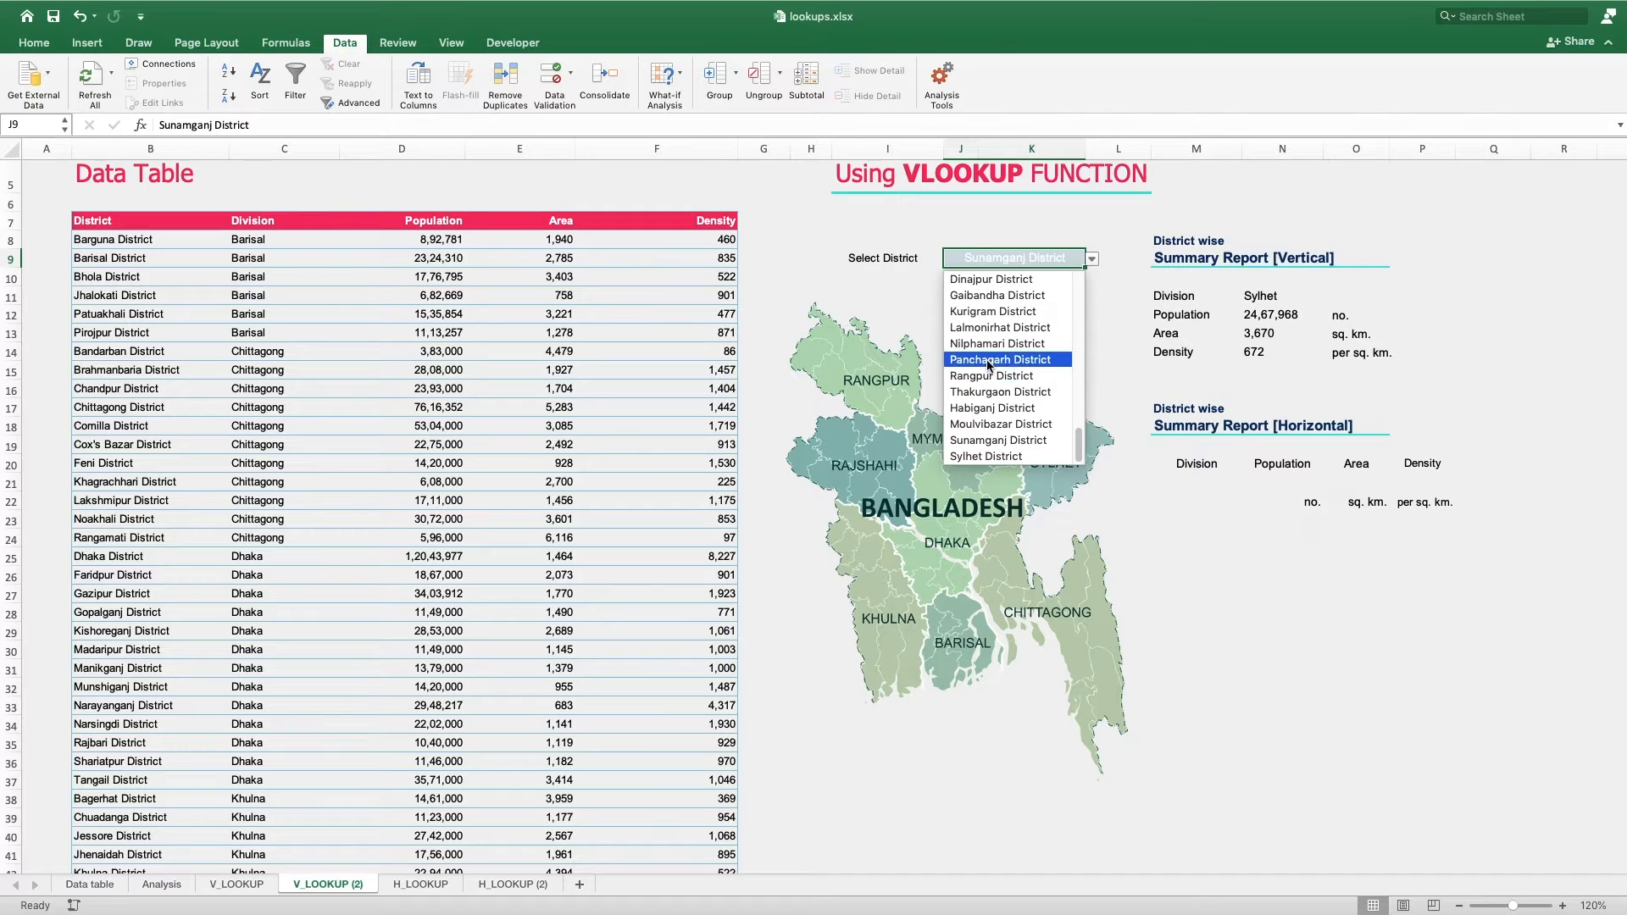
{"action": "left_click", "coordinate": [991, 344]}
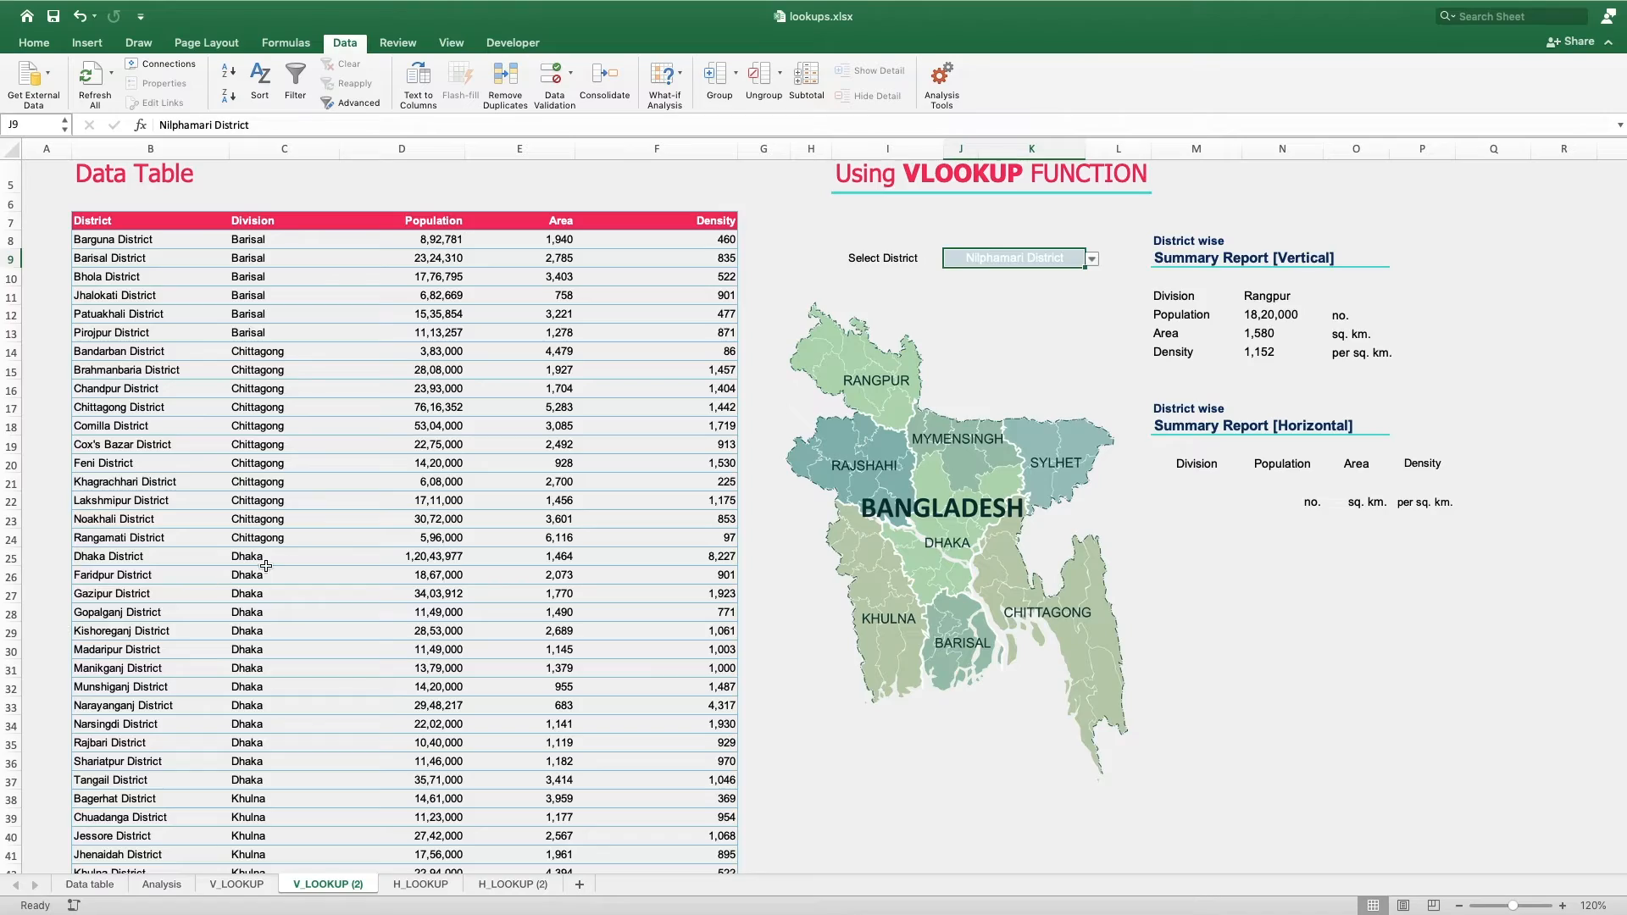
- Compare the division, population, area and density of Nilphamari District in the data table with the vertical summary report
{"action": "scroll", "coordinate": [254, 568], "scroll_direction": "down", "scroll_amount": 5}
{"action": "scroll", "coordinate": [285, 553], "scroll_direction": "down", "scroll_amount": 10}
{"action": "scroll", "coordinate": [424, 552], "scroll_direction": "up", "scroll_amount": 17}
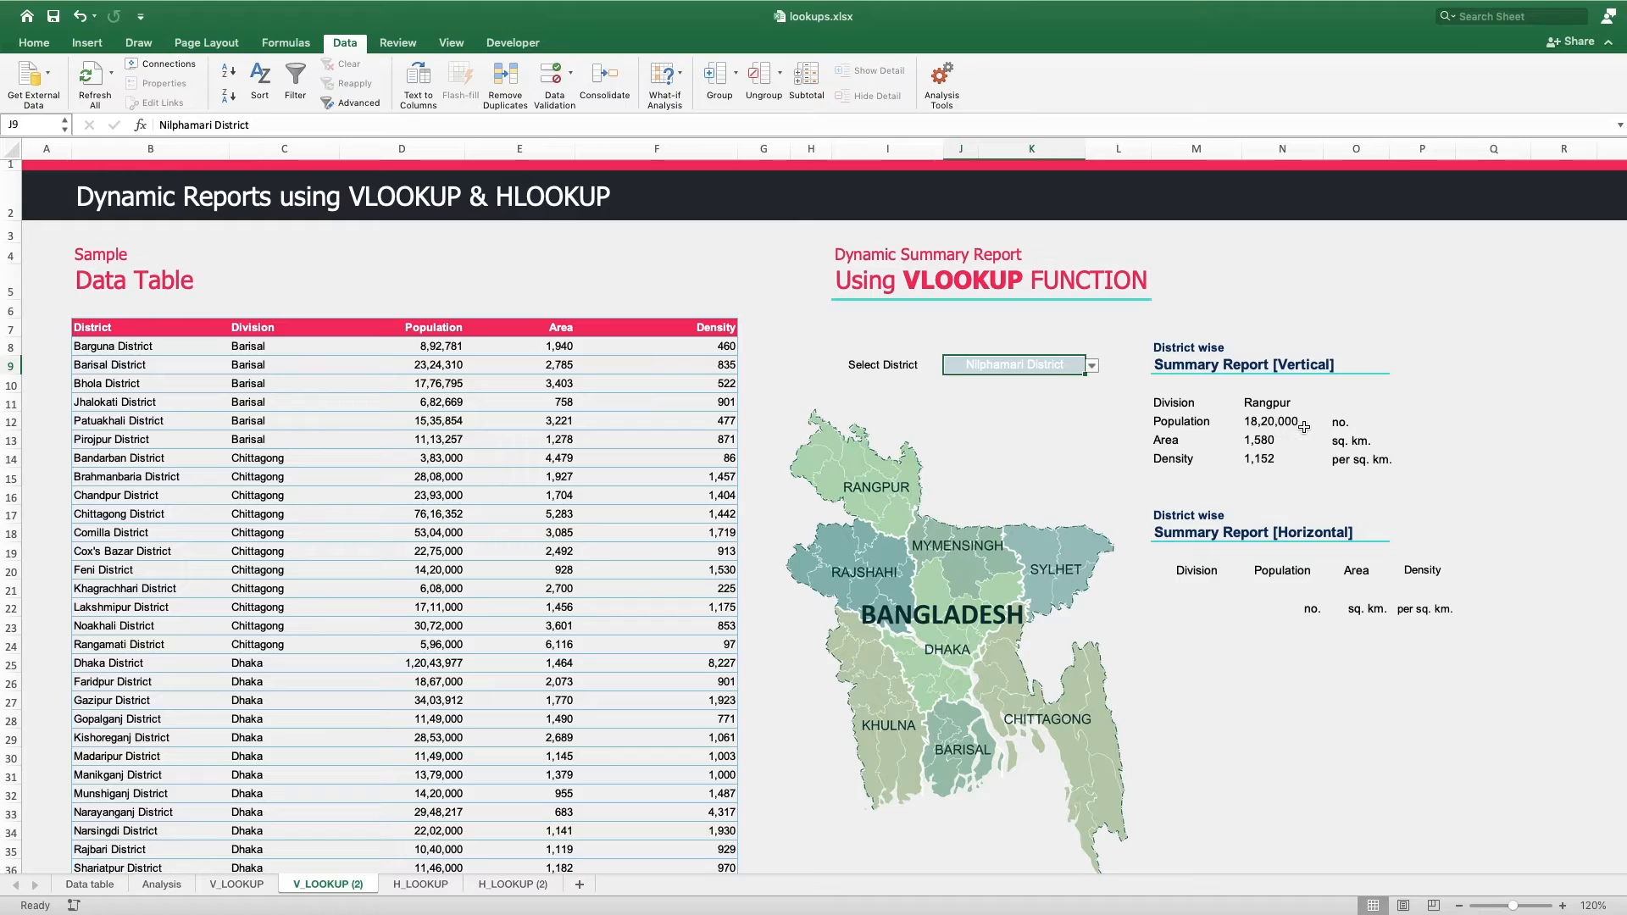
{"action": "scroll", "coordinate": [88, 661], "scroll_direction": "down", "scroll_amount": 15}
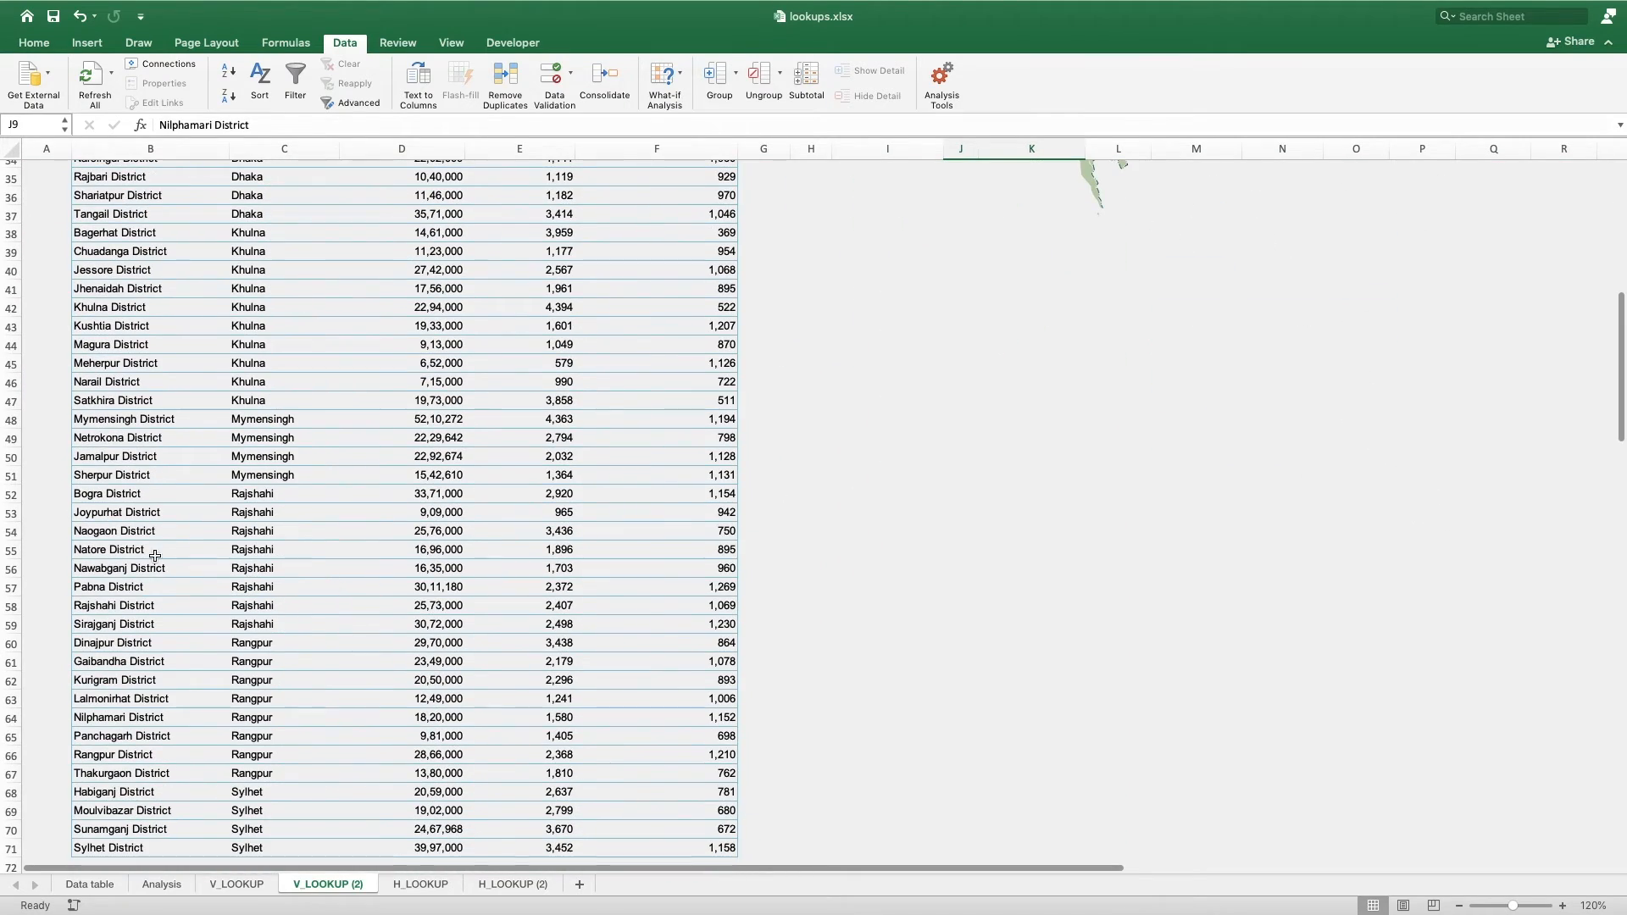
{"action": "scroll", "coordinate": [844, 494], "scroll_direction": "up", "scroll_amount": 15}
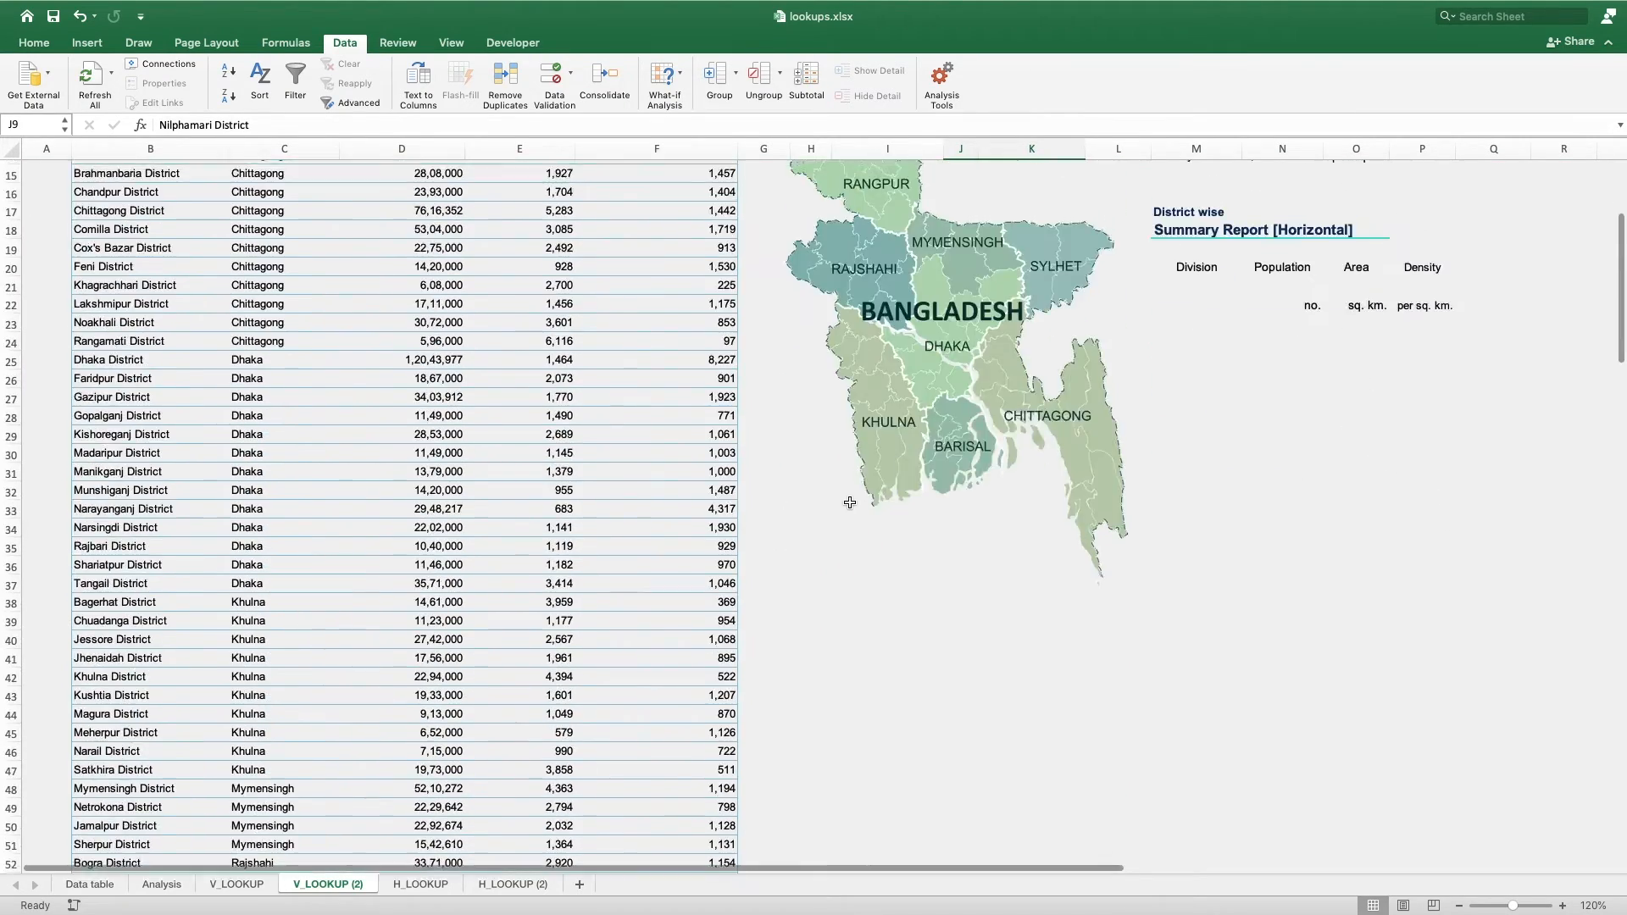
{"action": "scroll", "coordinate": [352, 570], "scroll_direction": "down", "scroll_amount": 10}
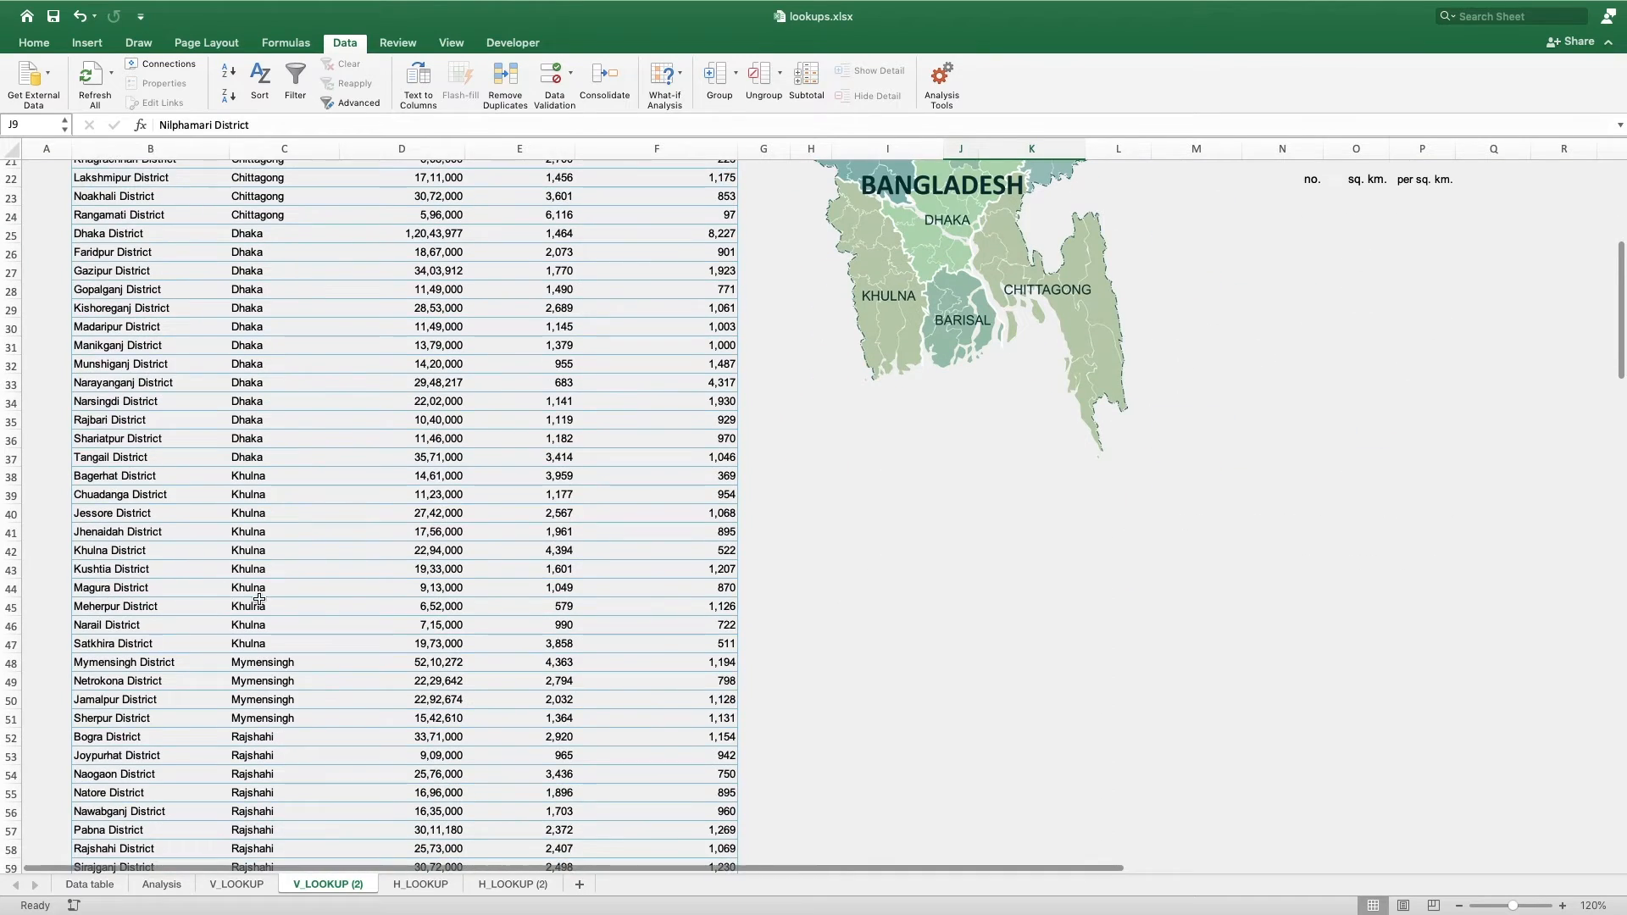
{"action": "scroll", "coordinate": [130, 637], "scroll_direction": "down", "scroll_amount": 7}
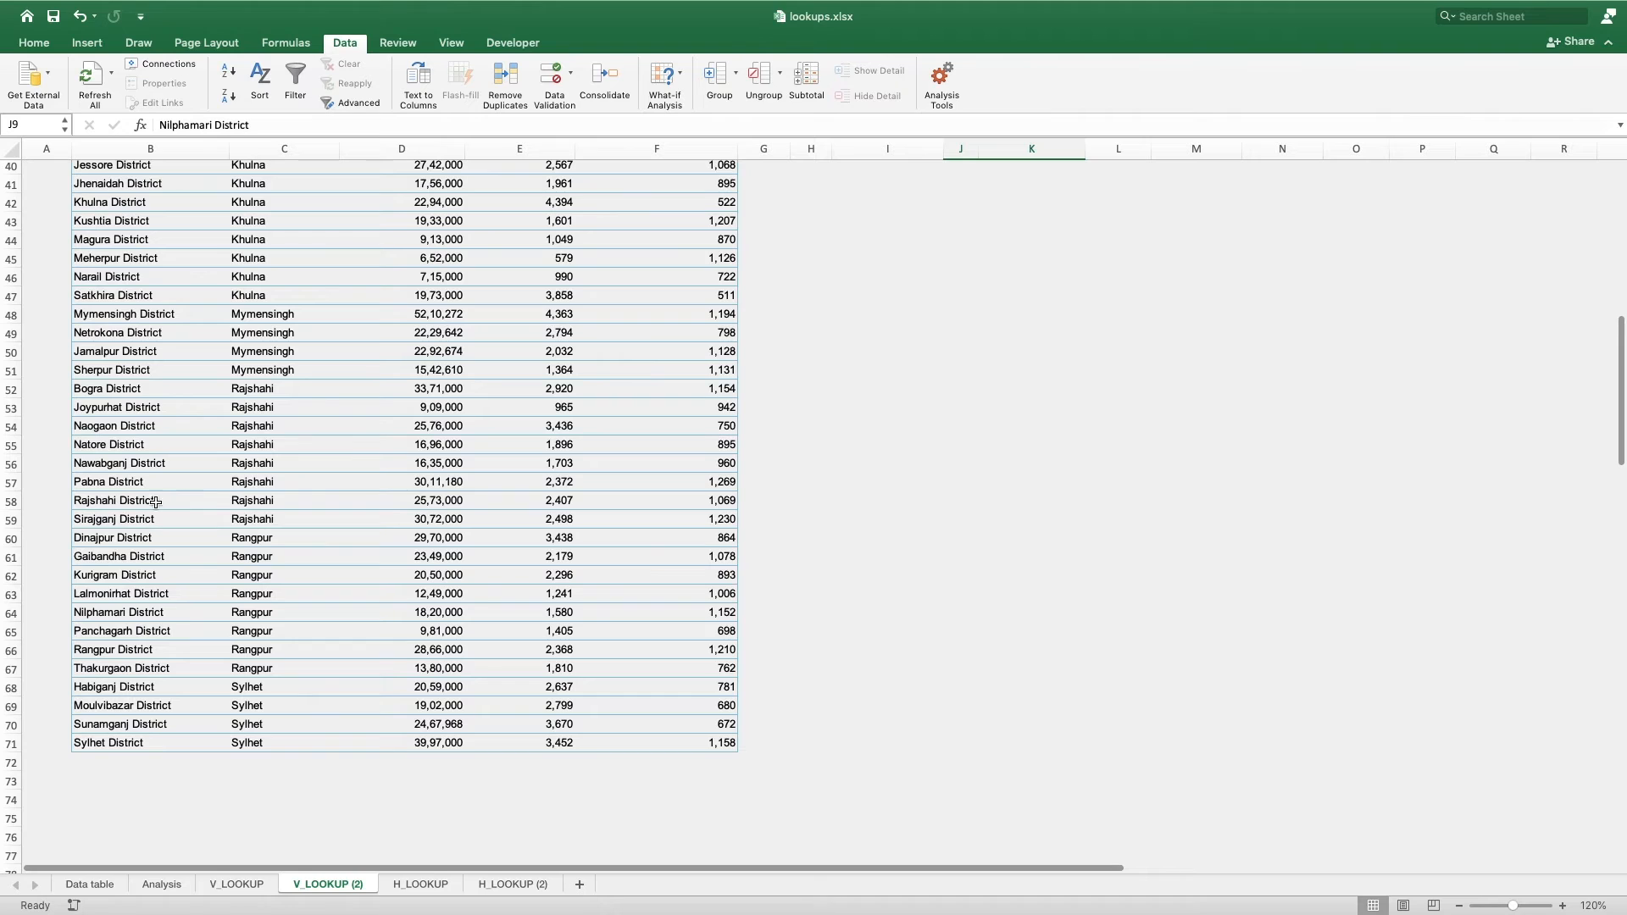
{"action": "left_click", "coordinate": [120, 612]}
{"action": "left_click", "coordinate": [277, 616]}
{"action": "left_click", "coordinate": [449, 614]}
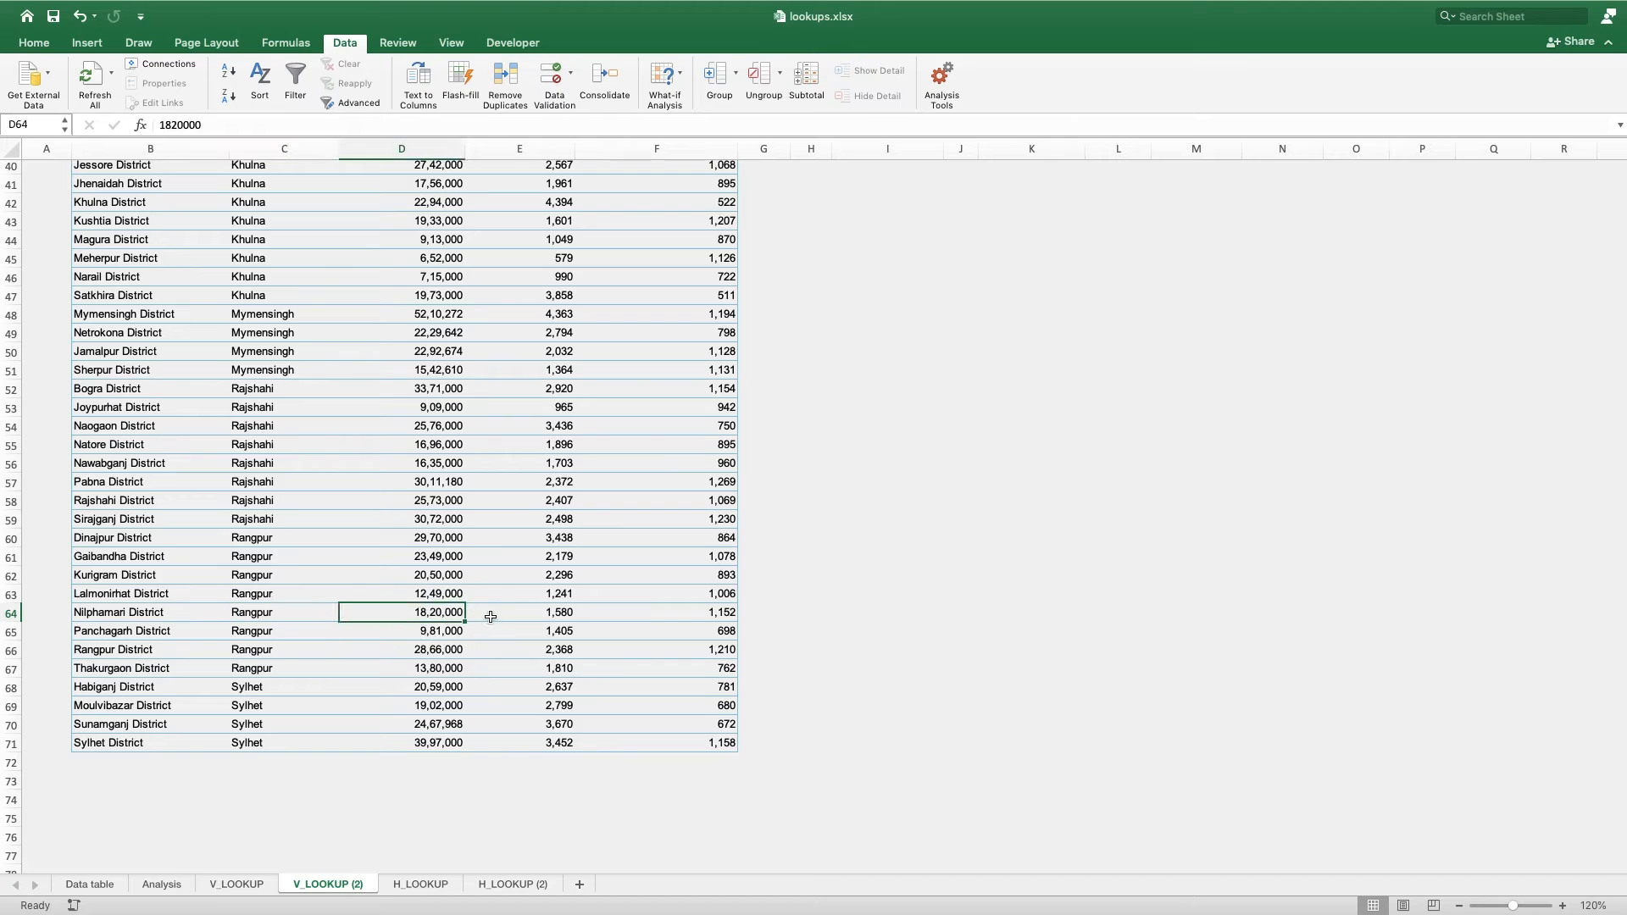
{"action": "left_click", "coordinate": [577, 613]}
{"action": "left_click", "coordinate": [567, 615]}
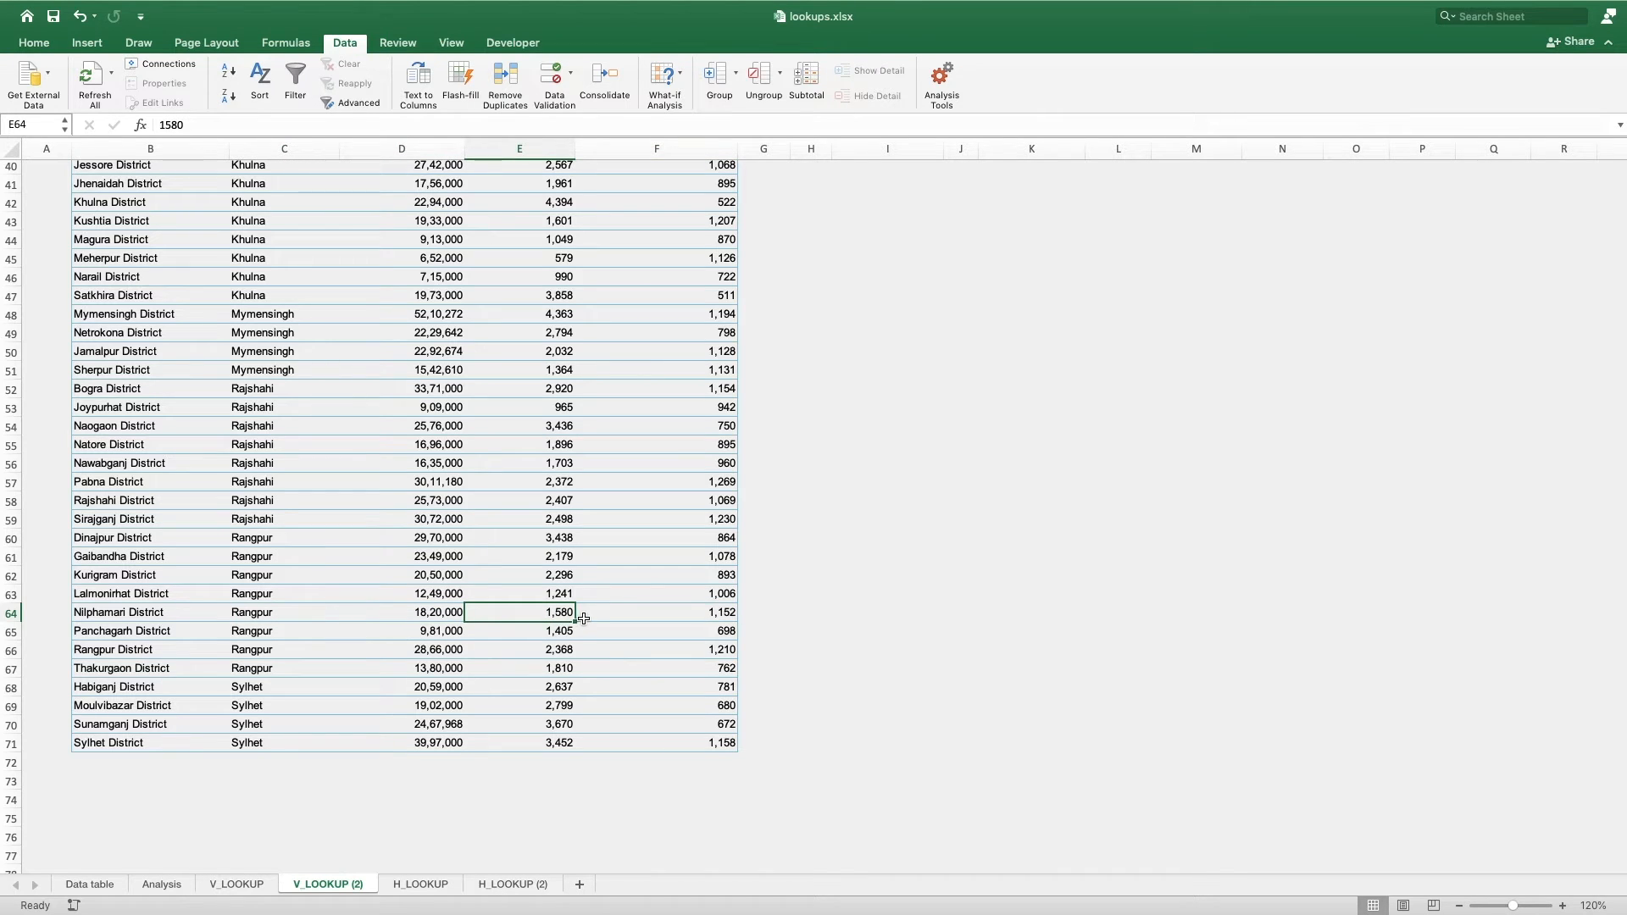
{"action": "left_click", "coordinate": [730, 614]}
{"action": "scroll", "coordinate": [741, 616], "scroll_direction": "up", "scroll_amount": 15}
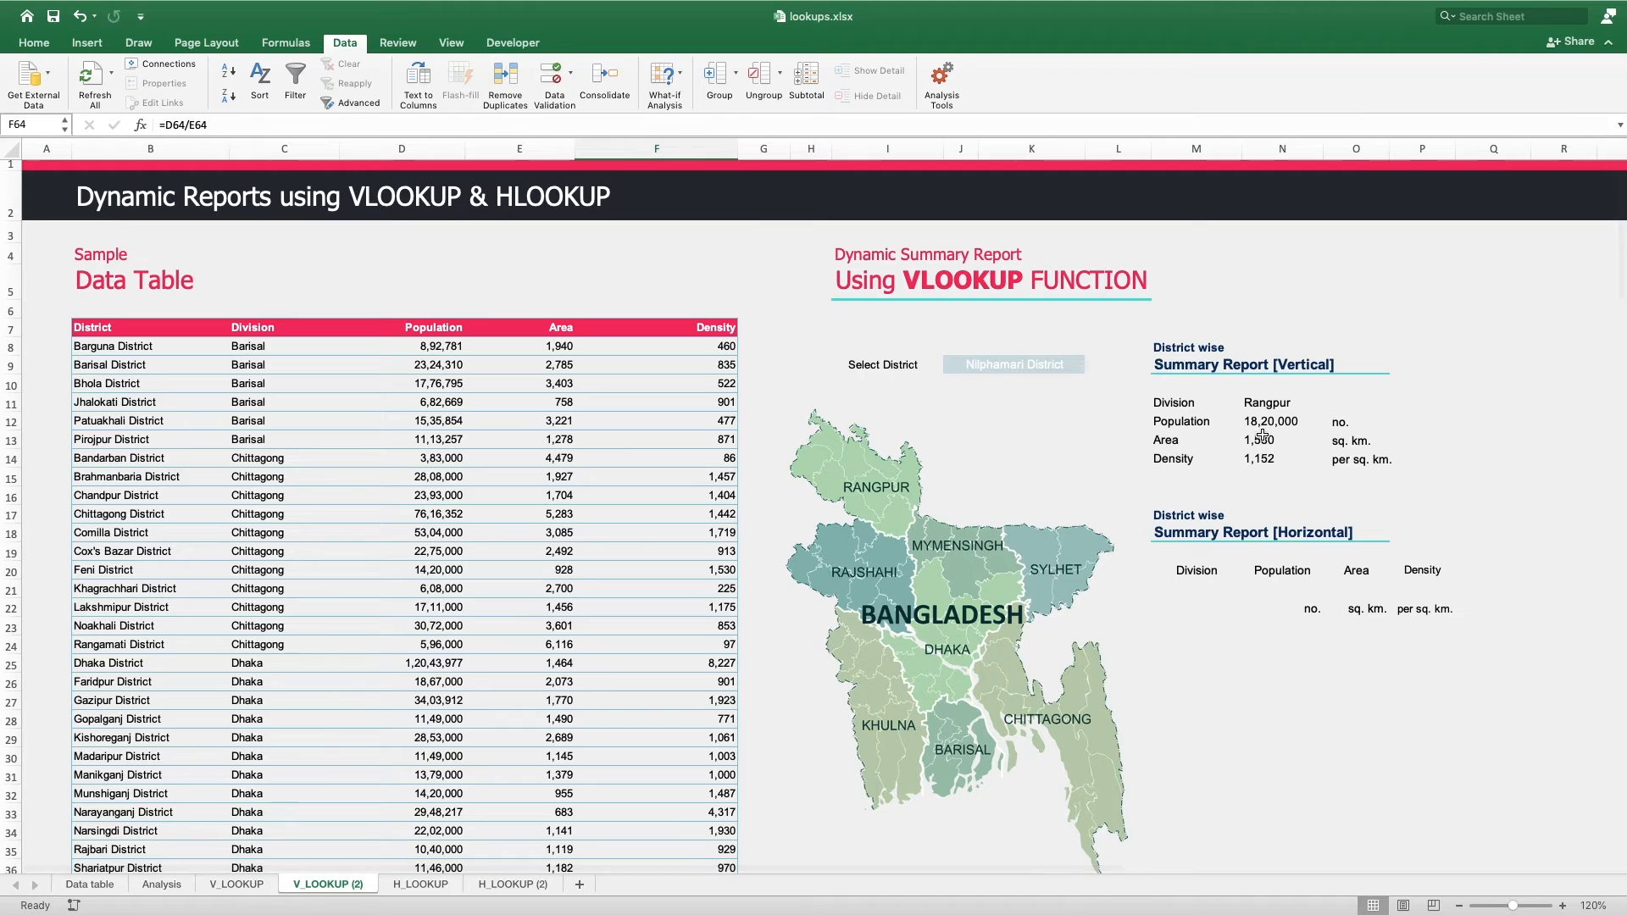
- Begin a VLOOKUP formula in the horizontal report's Division cell M21 with the absolute lookup value $J$9
{"action": "left_click", "coordinate": [1193, 587]}
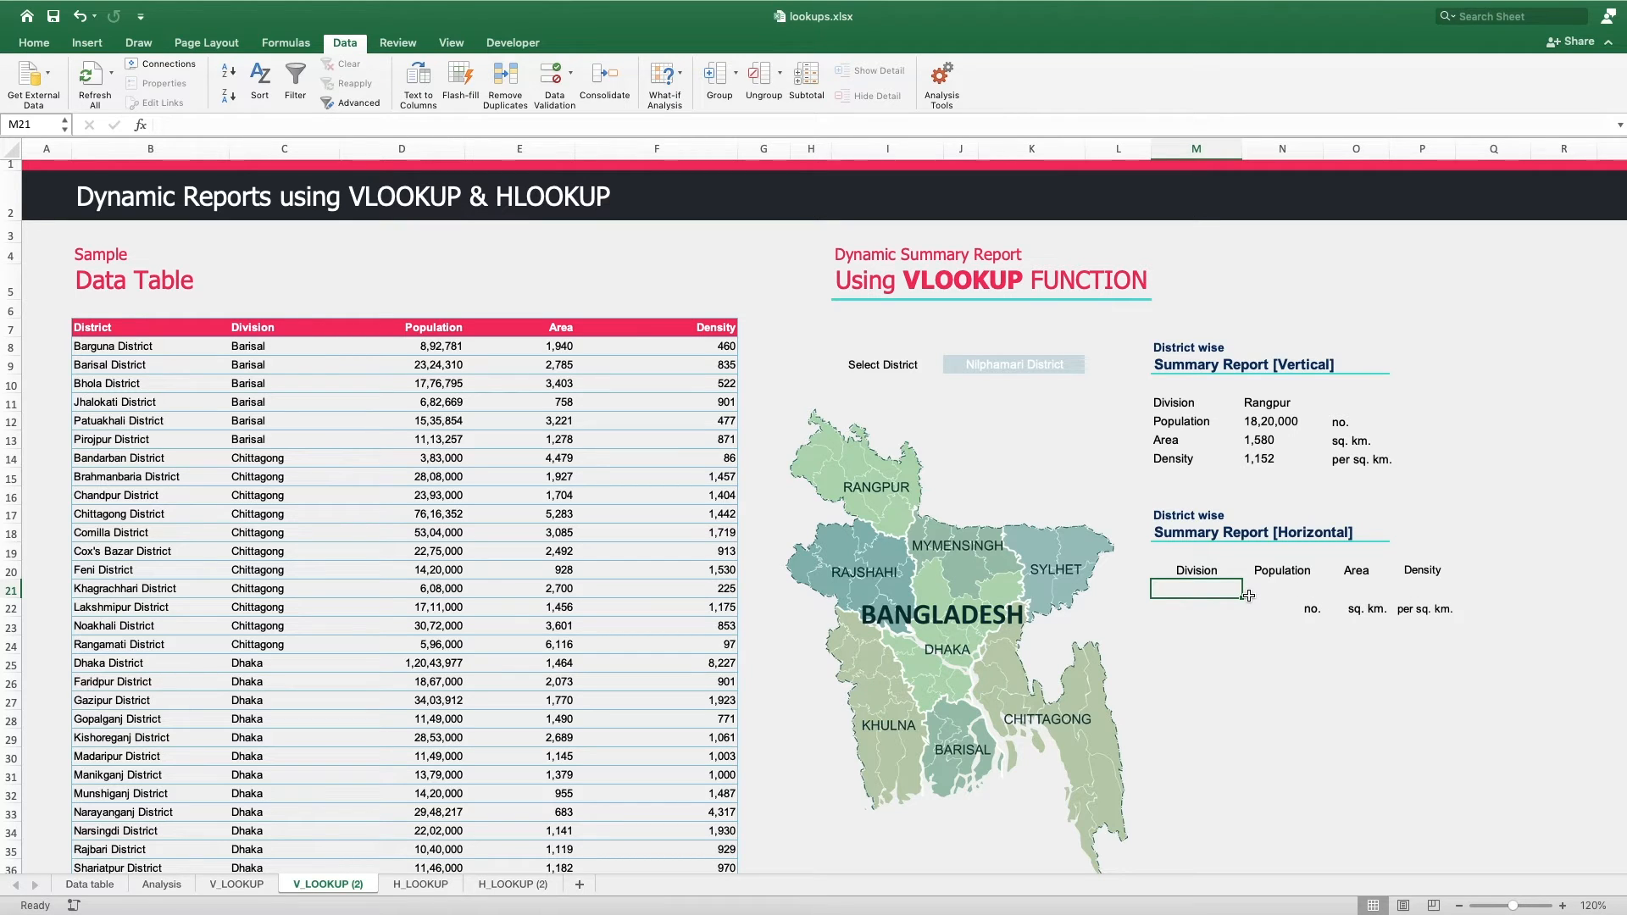
{"action": "type", "text": "=vl"}
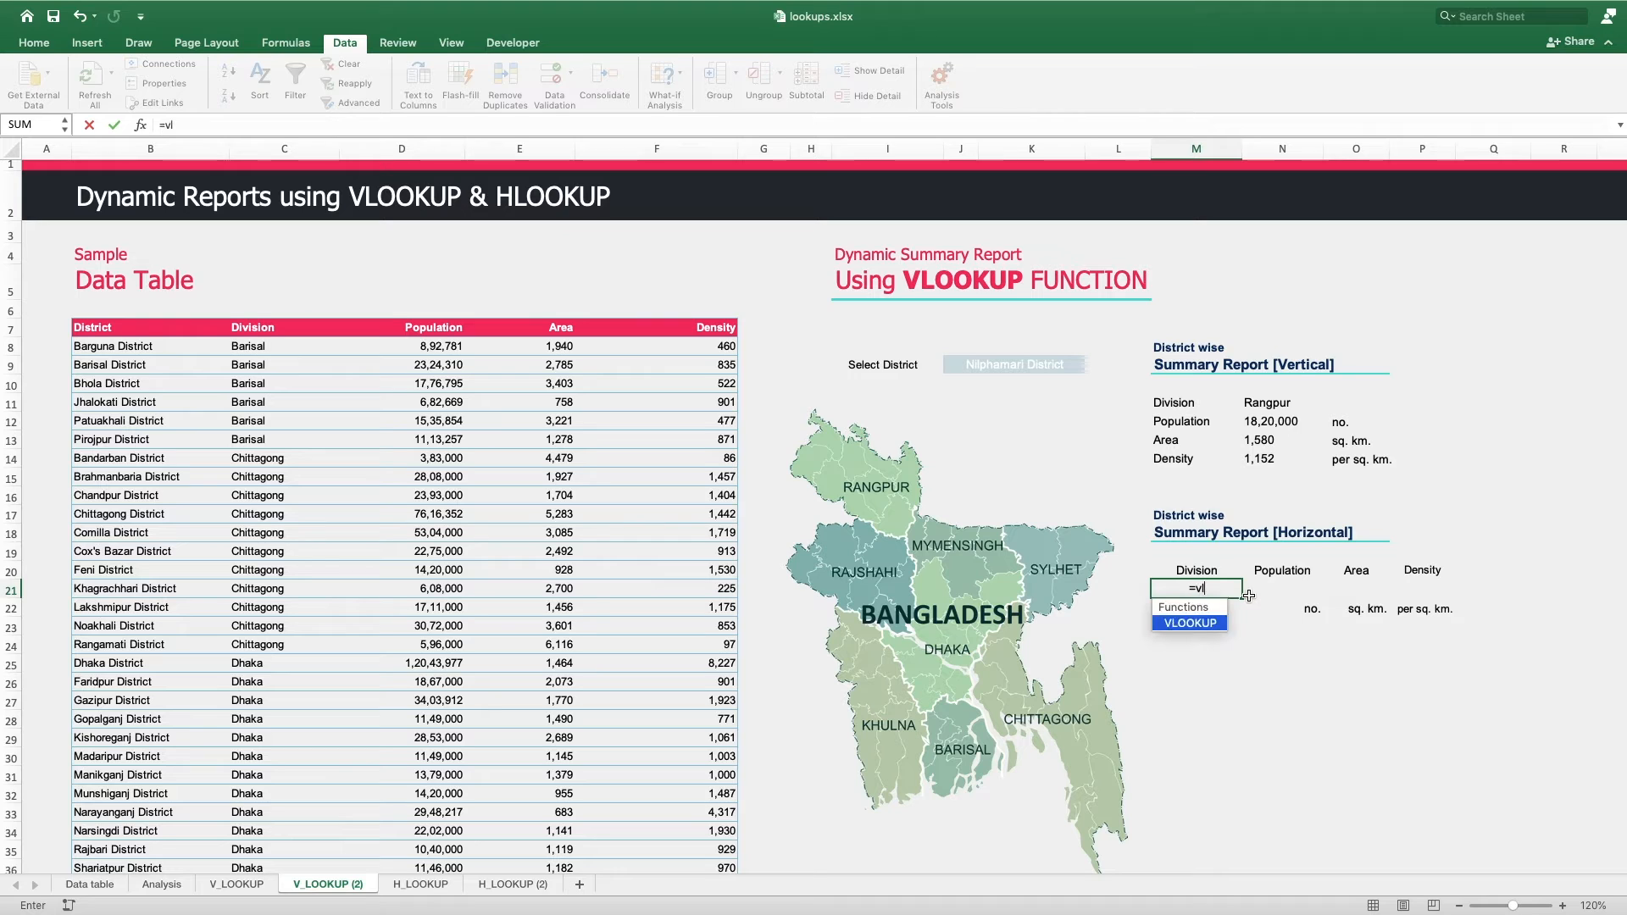
{"action": "key", "text": "Tab"}
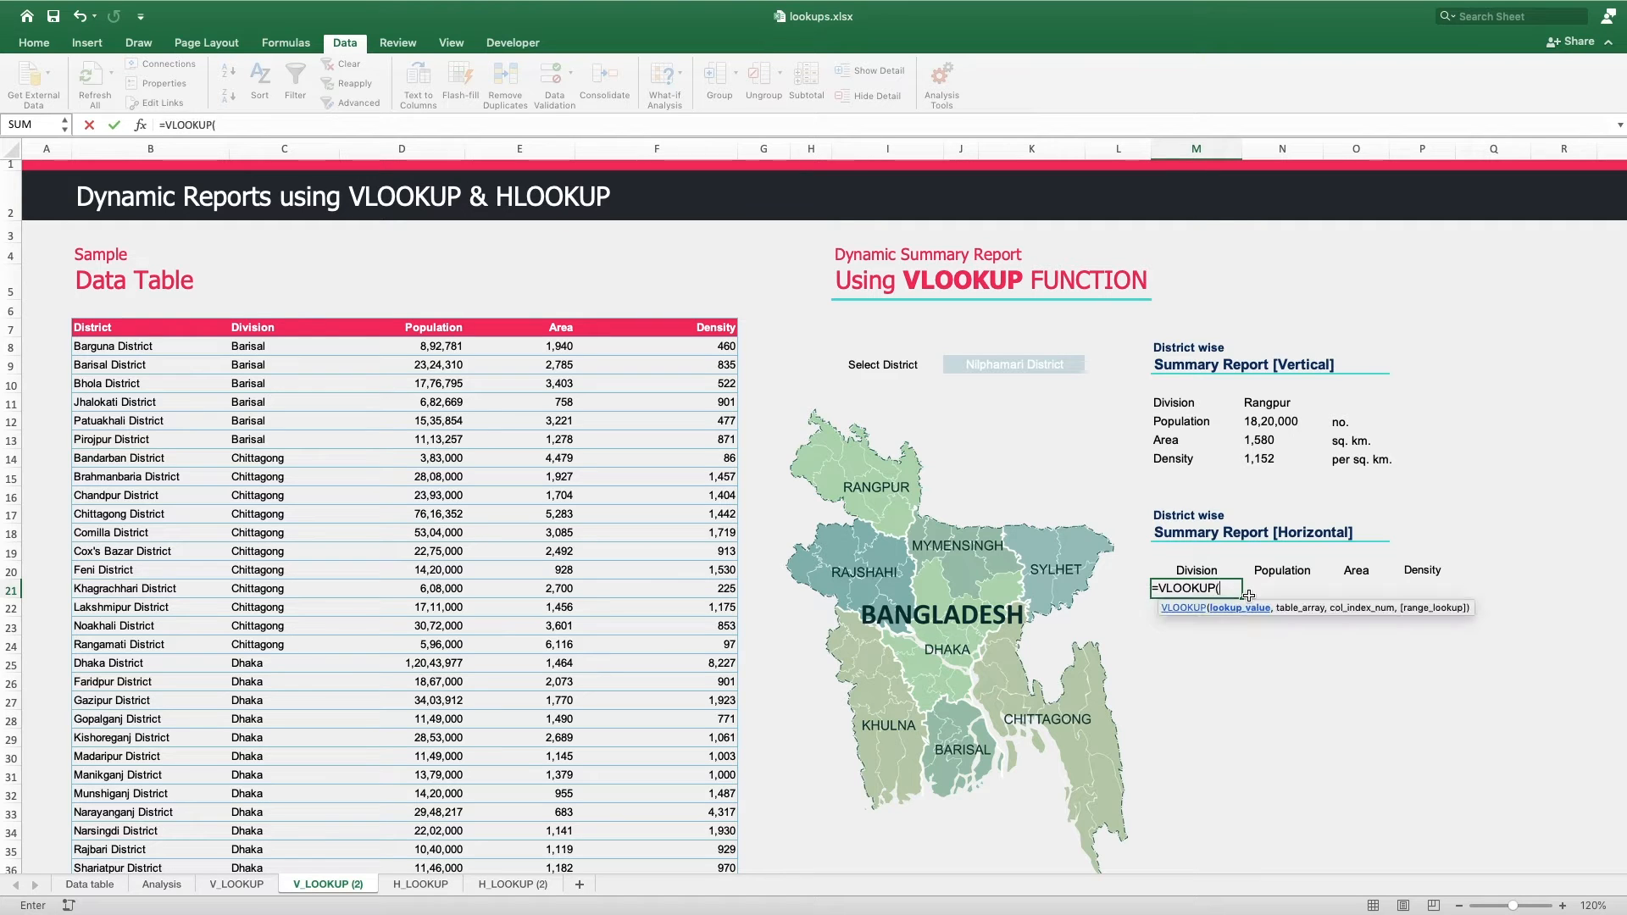
{"action": "left_click", "coordinate": [993, 367]}
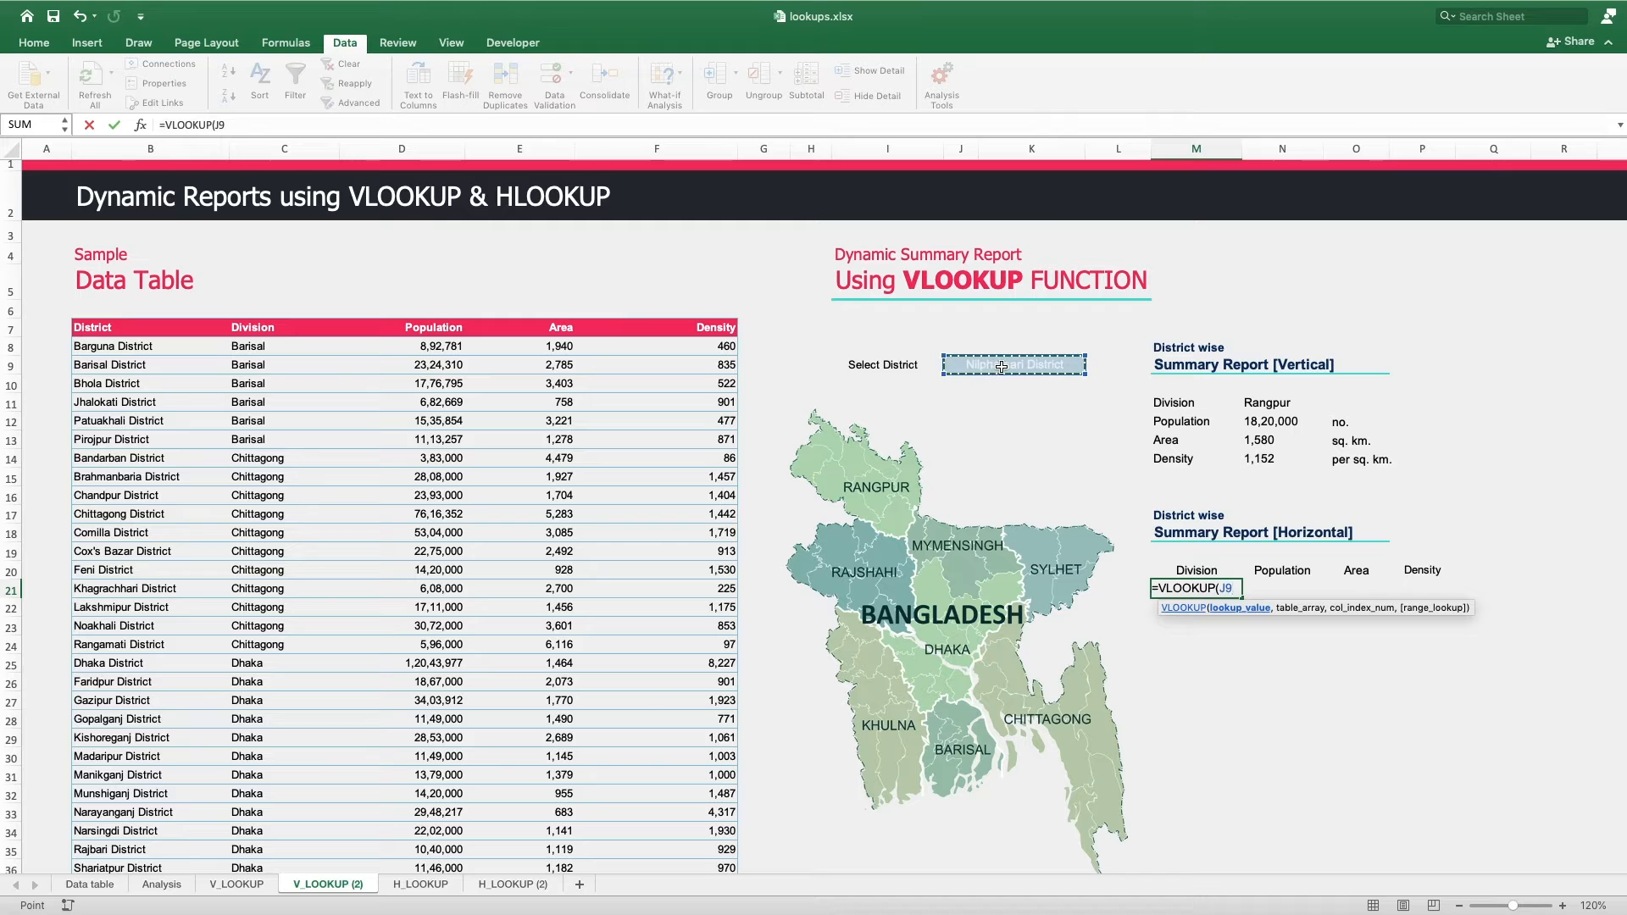
{"action": "key", "text": "F4"}
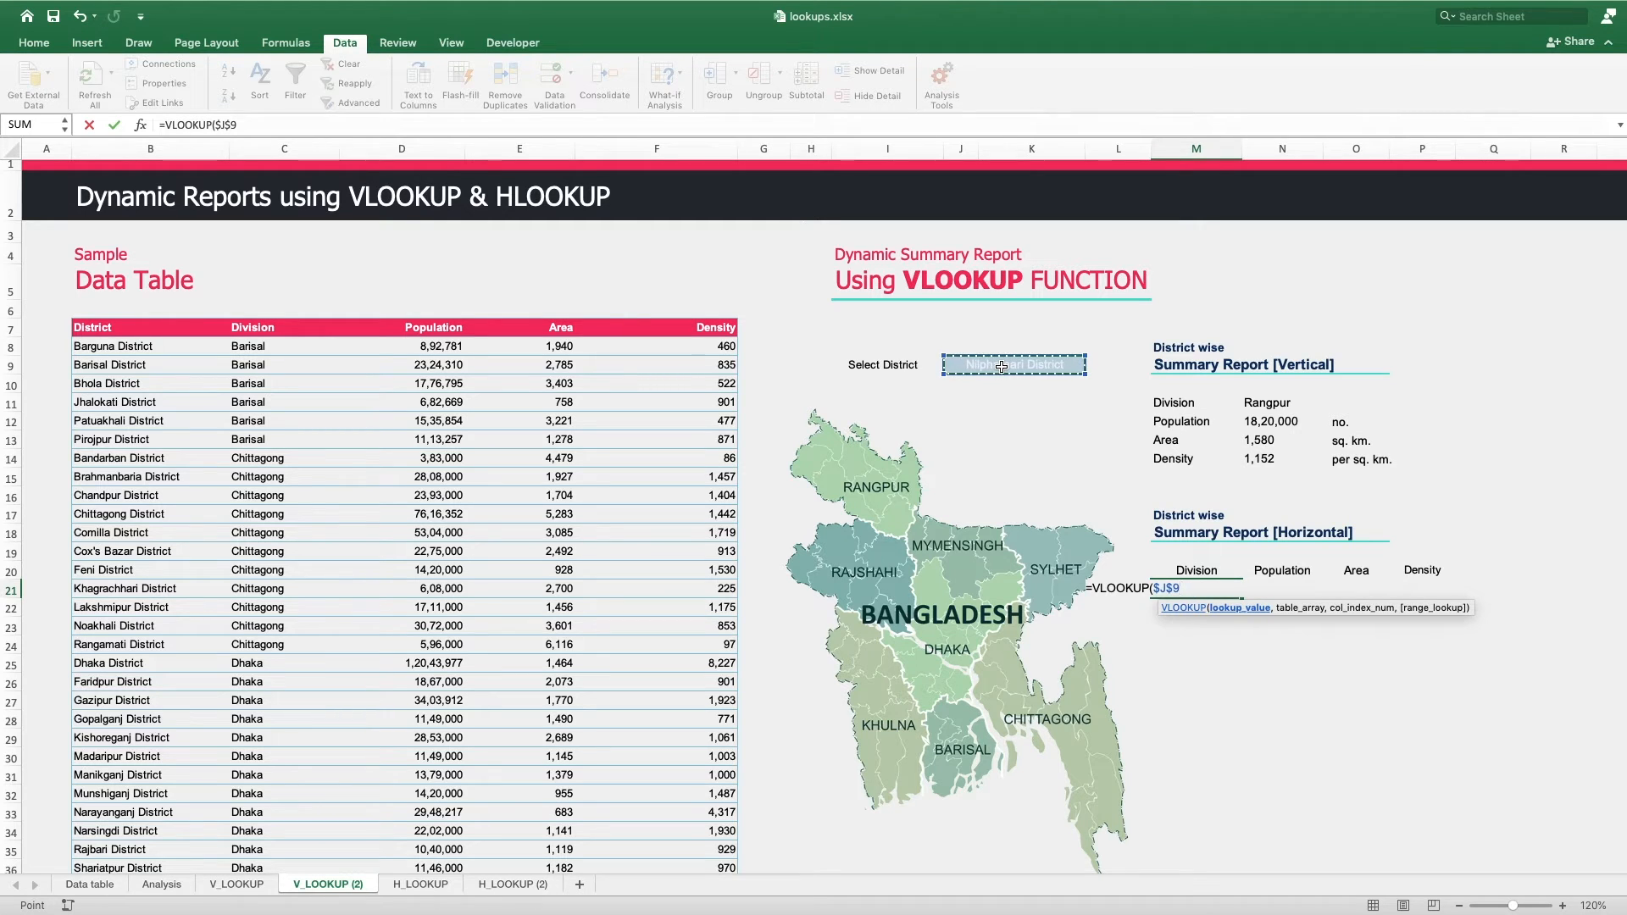
{"action": "type", "text": ","}
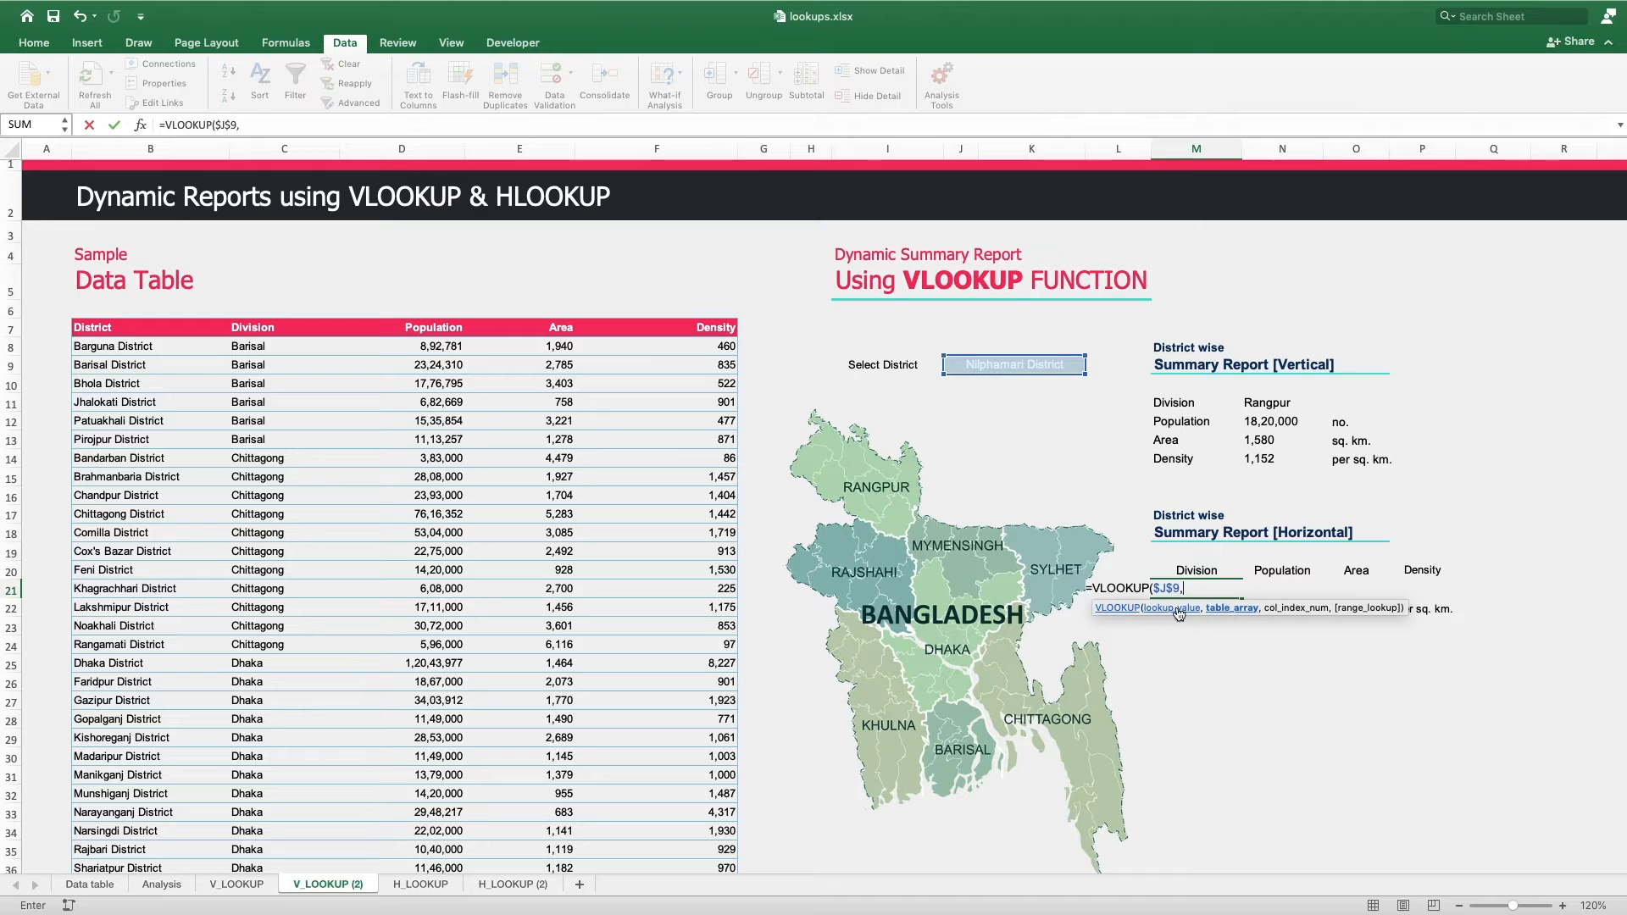
- Add the whole data table as the formula's table array and make it absolute as $B$8:$F$71
{"action": "left_click", "coordinate": [123, 348]}
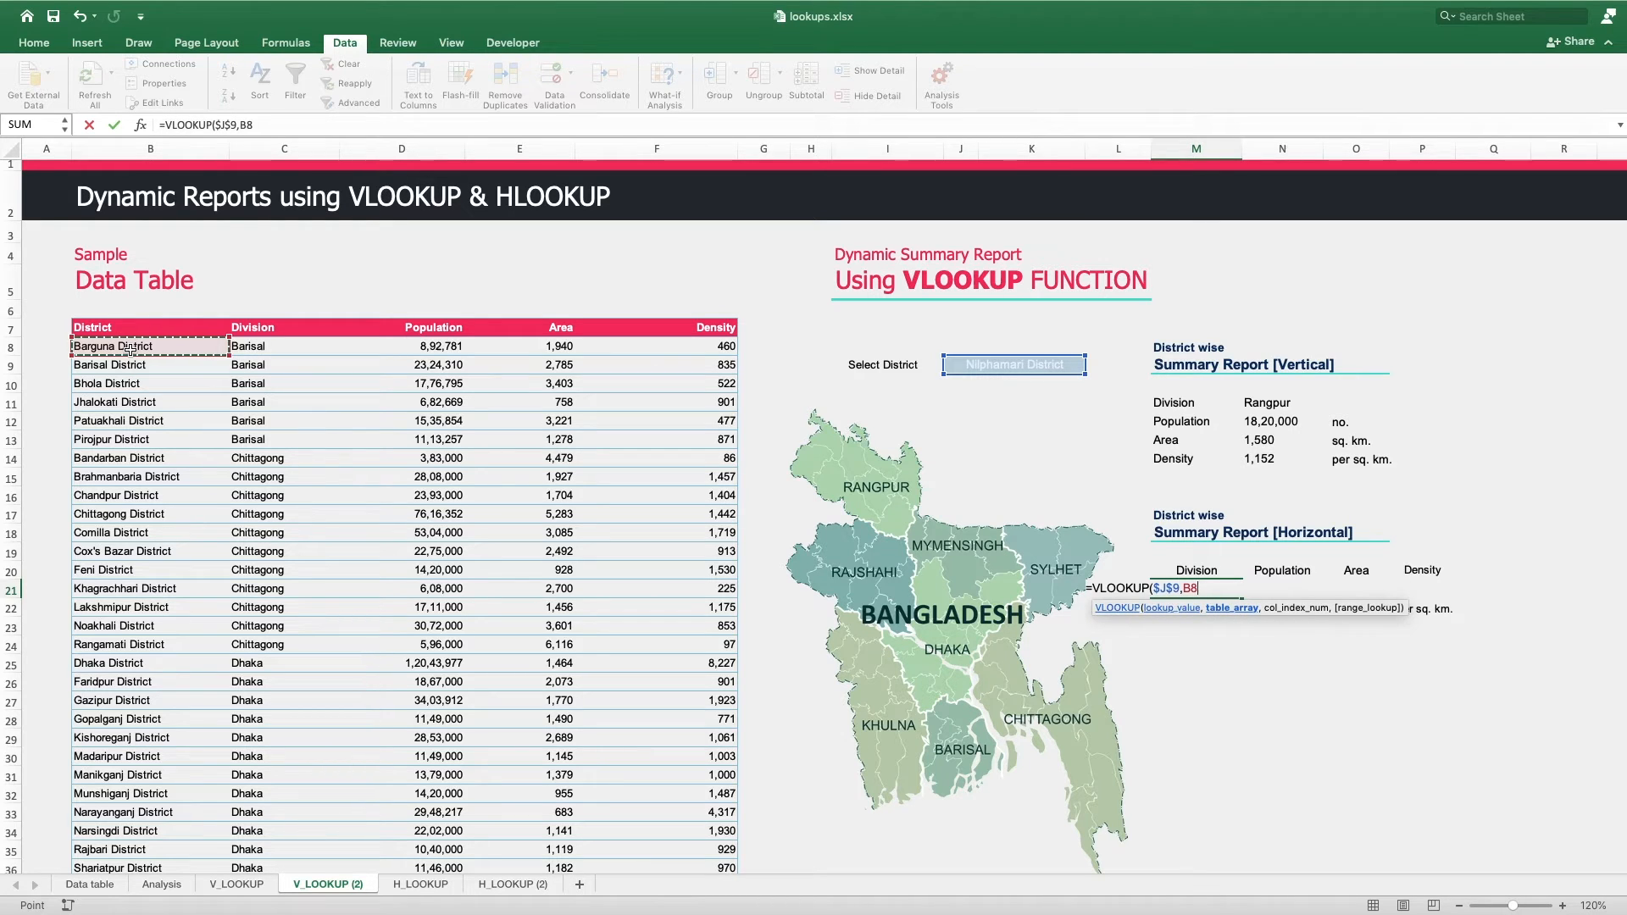
{"action": "key", "text": "ctrl+shift+Right"}
{"action": "key", "text": "ctrl+shift+Down"}
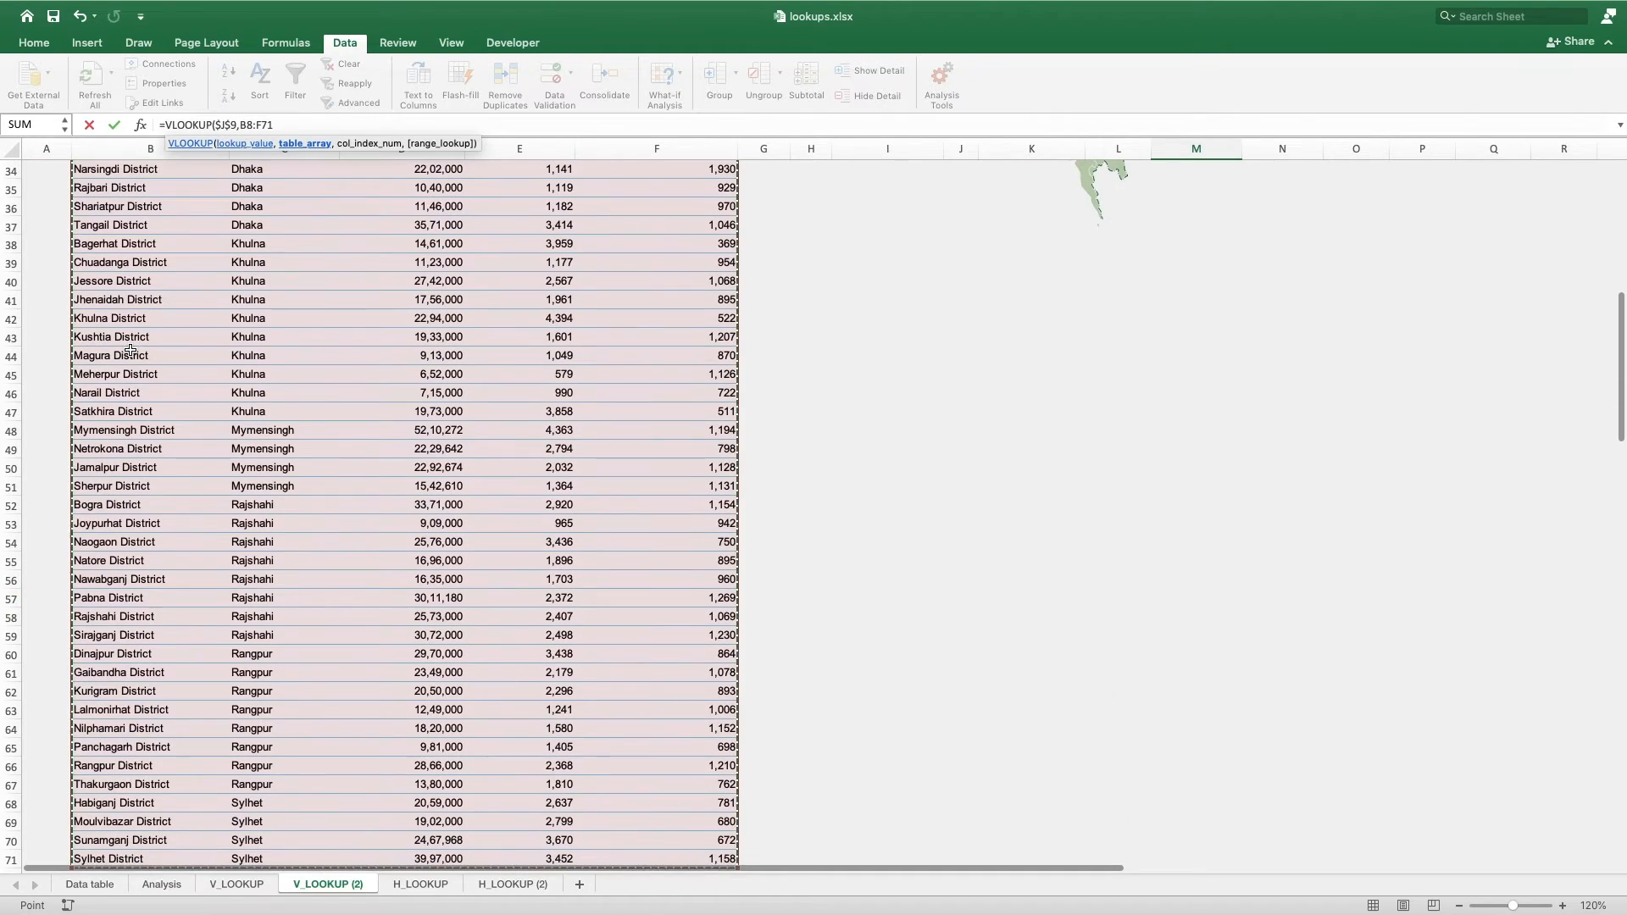
{"action": "scroll", "coordinate": [832, 313], "scroll_direction": "up", "scroll_amount": 10}
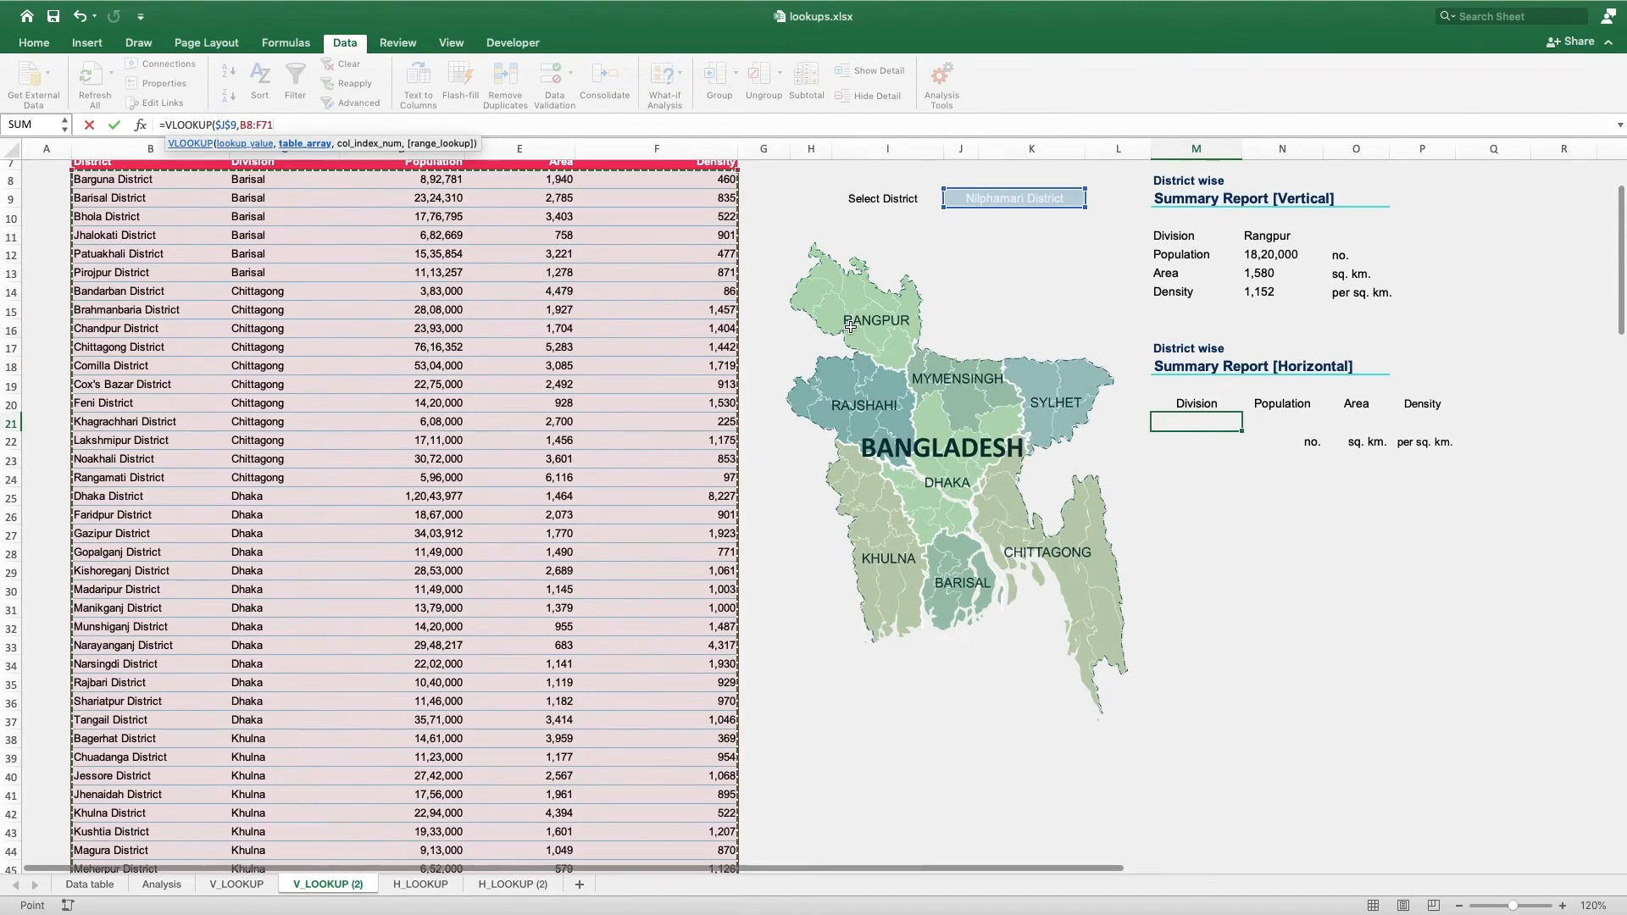
{"action": "left_click", "coordinate": [296, 124]}
{"action": "key", "text": "F4"}
{"action": "left_click", "coordinate": [244, 124]}
{"action": "key", "text": "F4"}
{"action": "type", "text": ","}
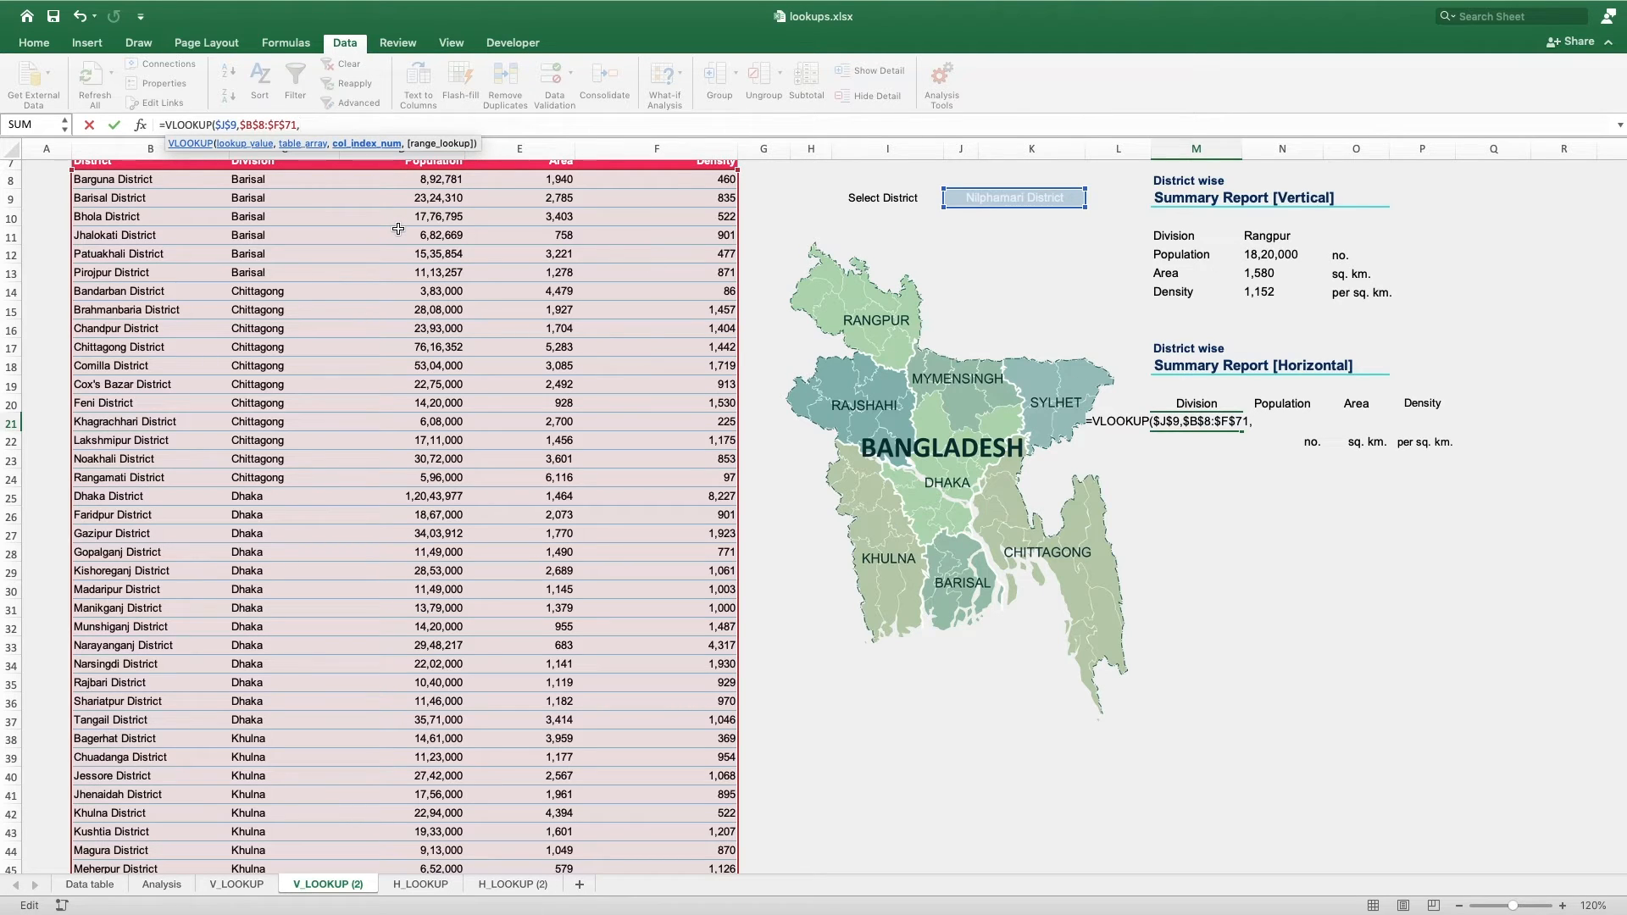
- Complete the horizontal Division formula with column index 2 and an exact match, giving =VLOOKUP($J$9,$B$8:$F$71,2,false)
{"action": "type", "text": "2,false"}
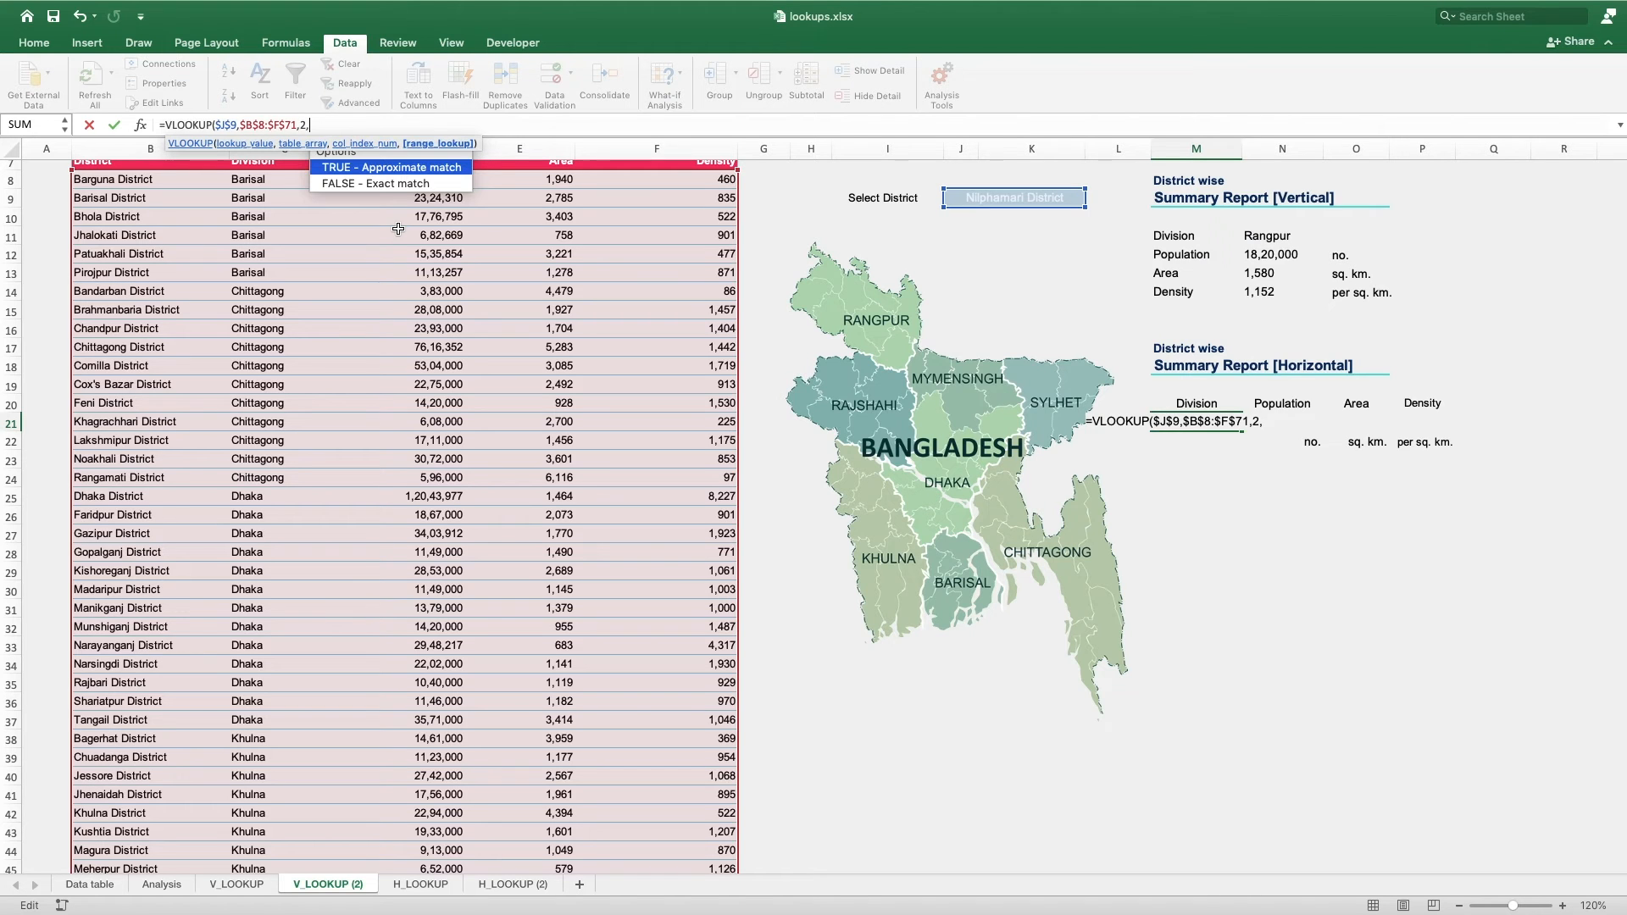
{"action": "type", "text": ")"}
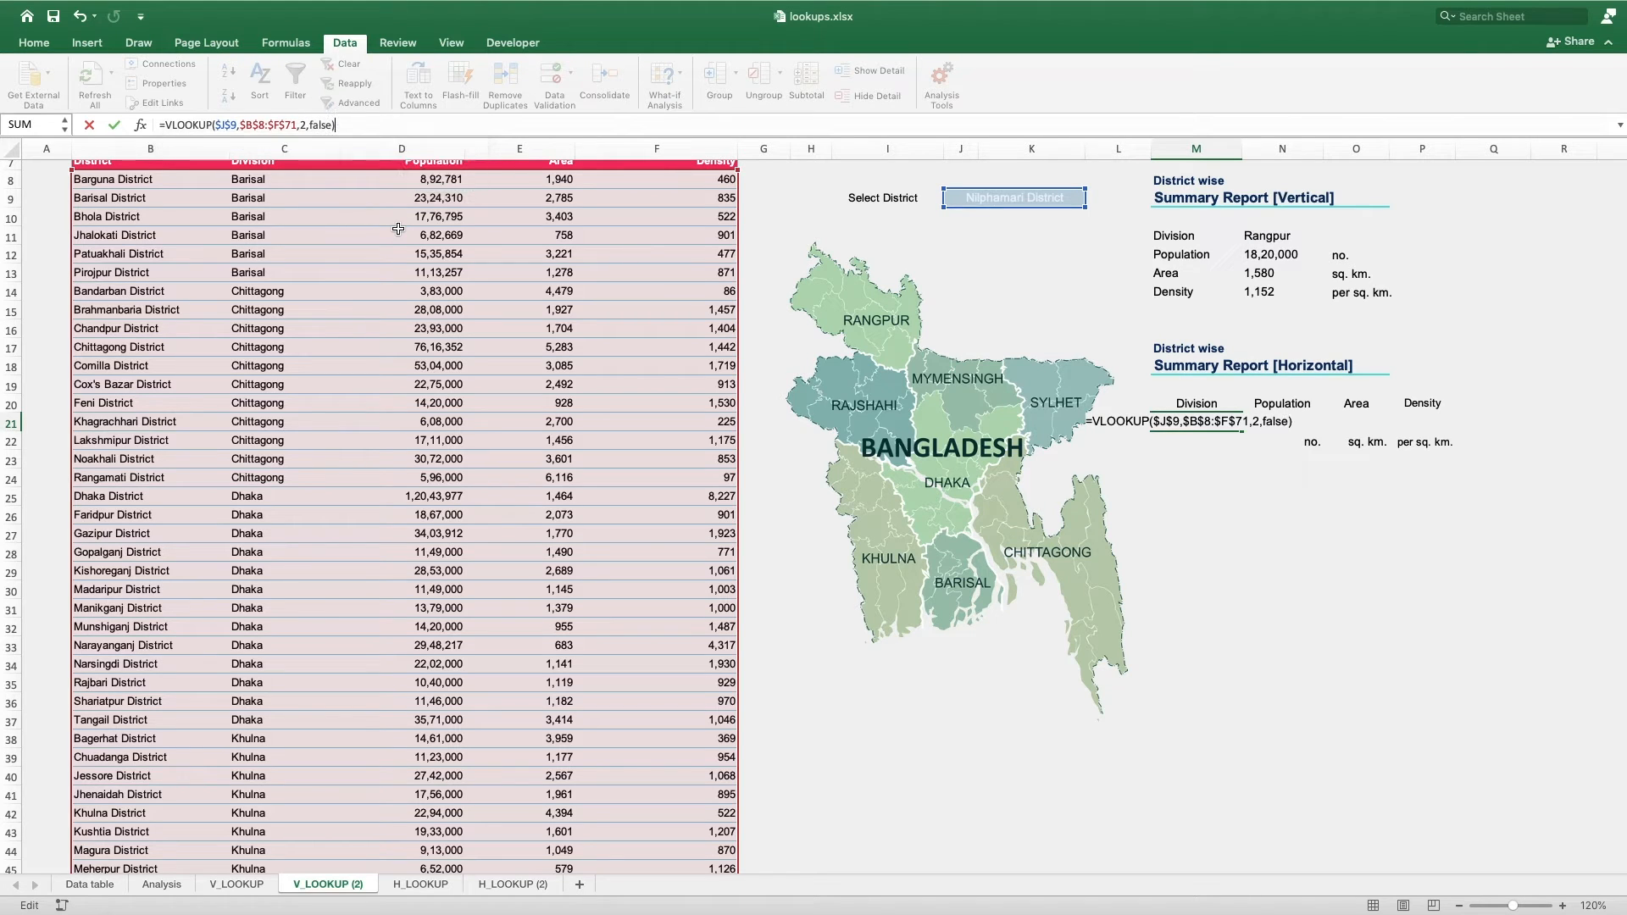
{"action": "key", "text": "Return"}
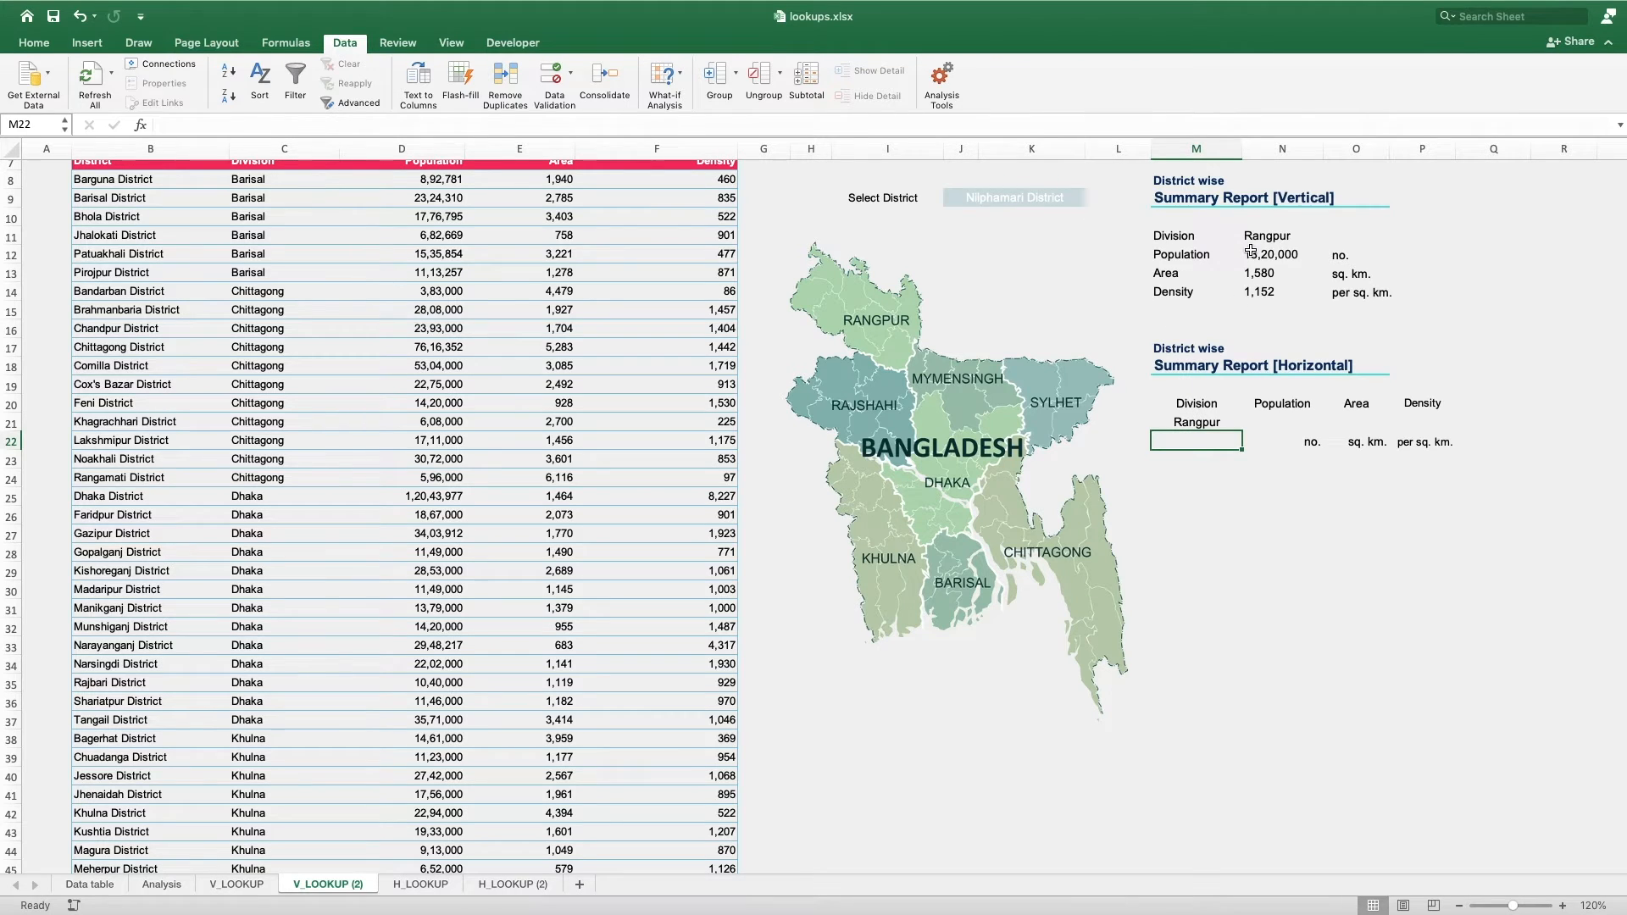
- Choose Pirojpur District from the district drop-down list to test the horizontal Division formula
{"action": "left_click", "coordinate": [1056, 201]}
{"action": "left_click", "coordinate": [1092, 199]}
{"action": "left_click", "coordinate": [1011, 307]}
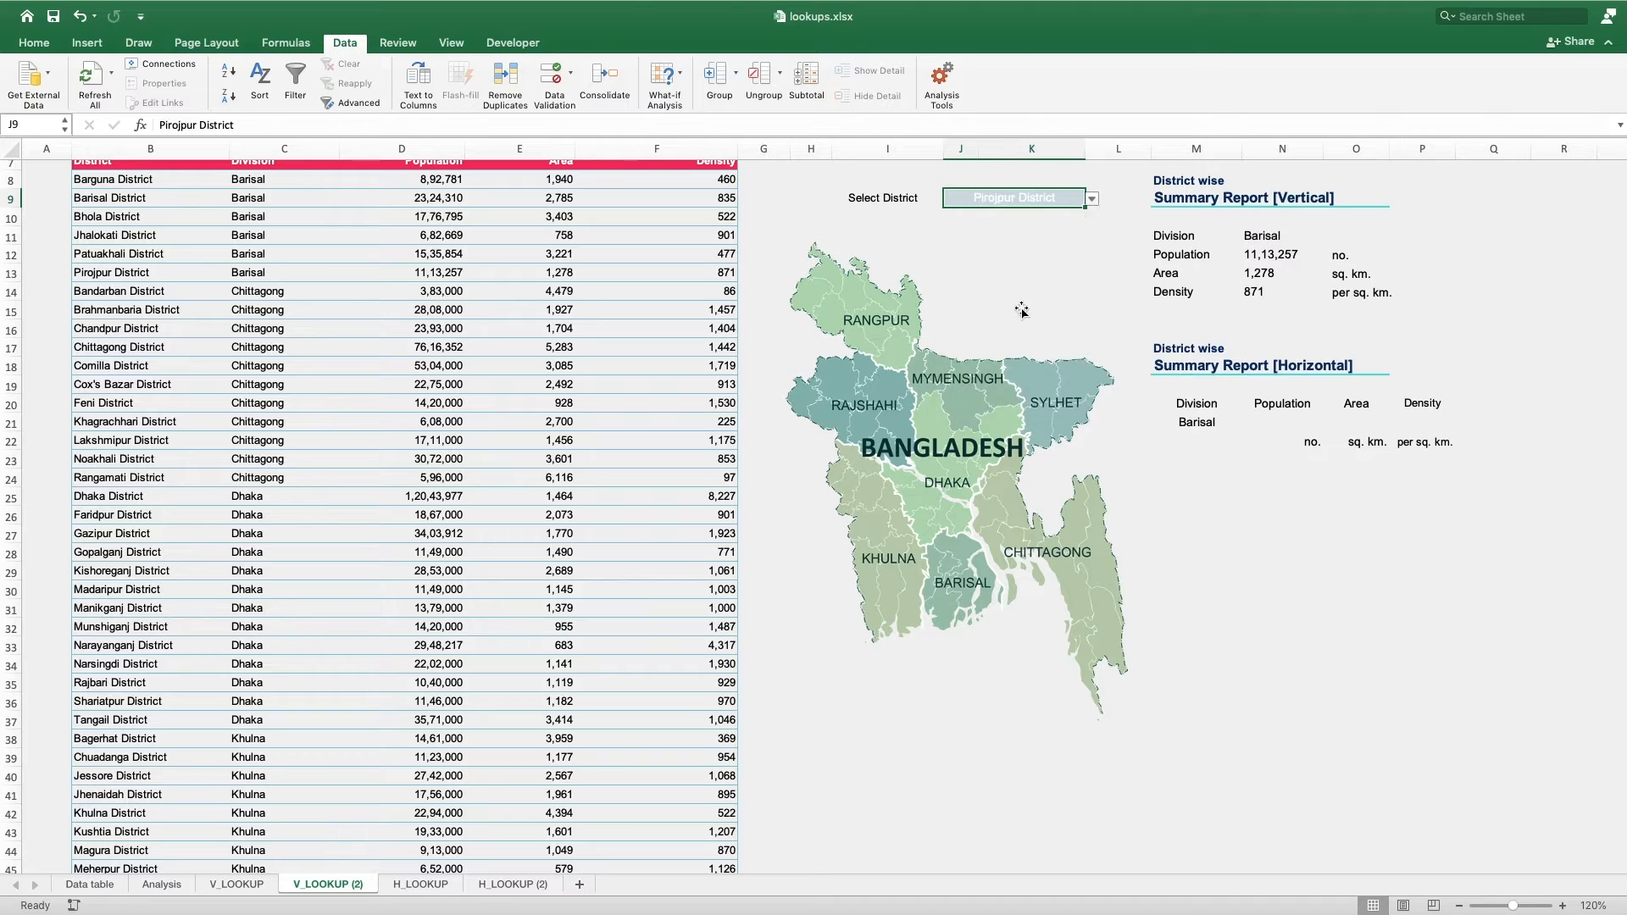
{"action": "left_click", "coordinate": [1211, 424]}
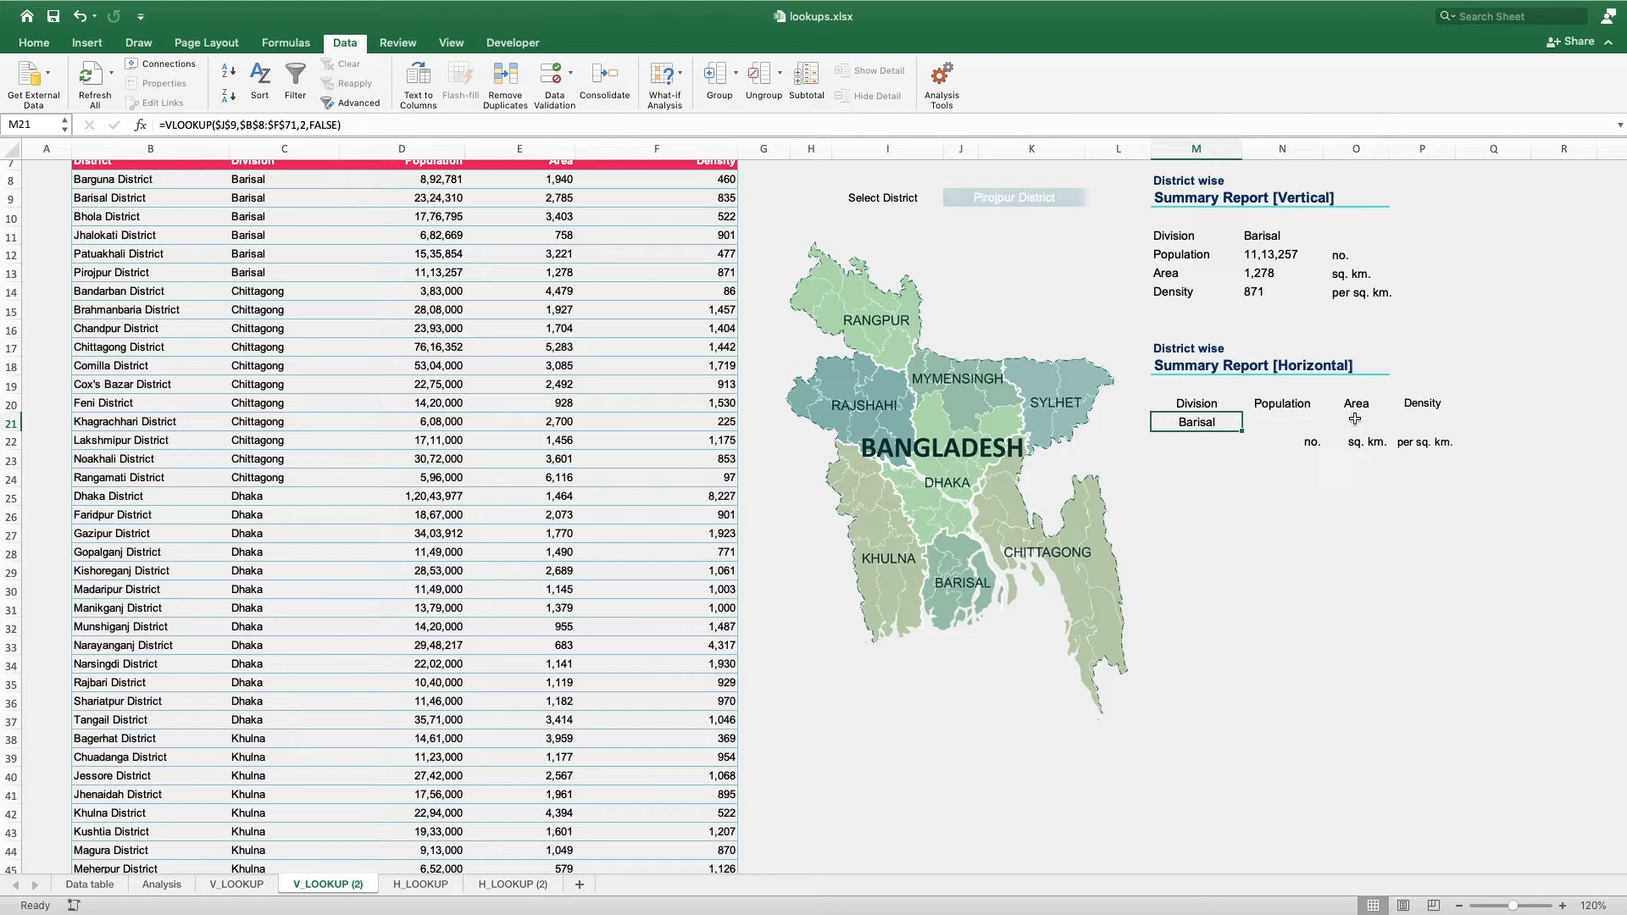
{"action": "left_click_drag", "start_coordinate": [1326, 426], "coordinate": [1318, 425]}
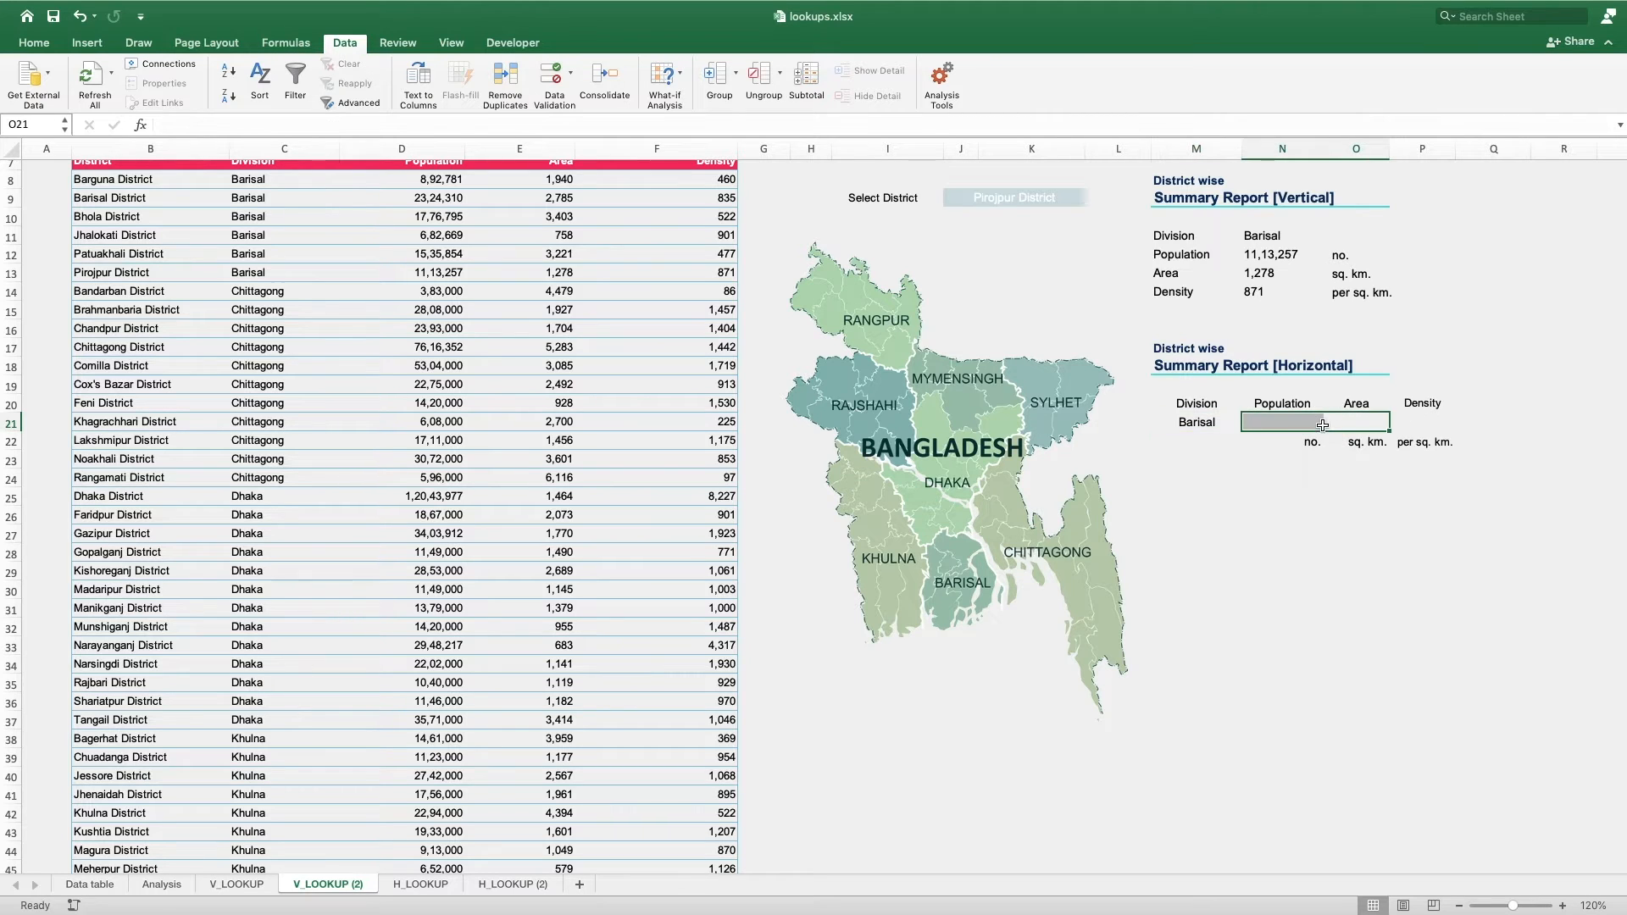
{"action": "left_click", "coordinate": [1302, 424]}
{"action": "left_click", "coordinate": [1349, 424]}
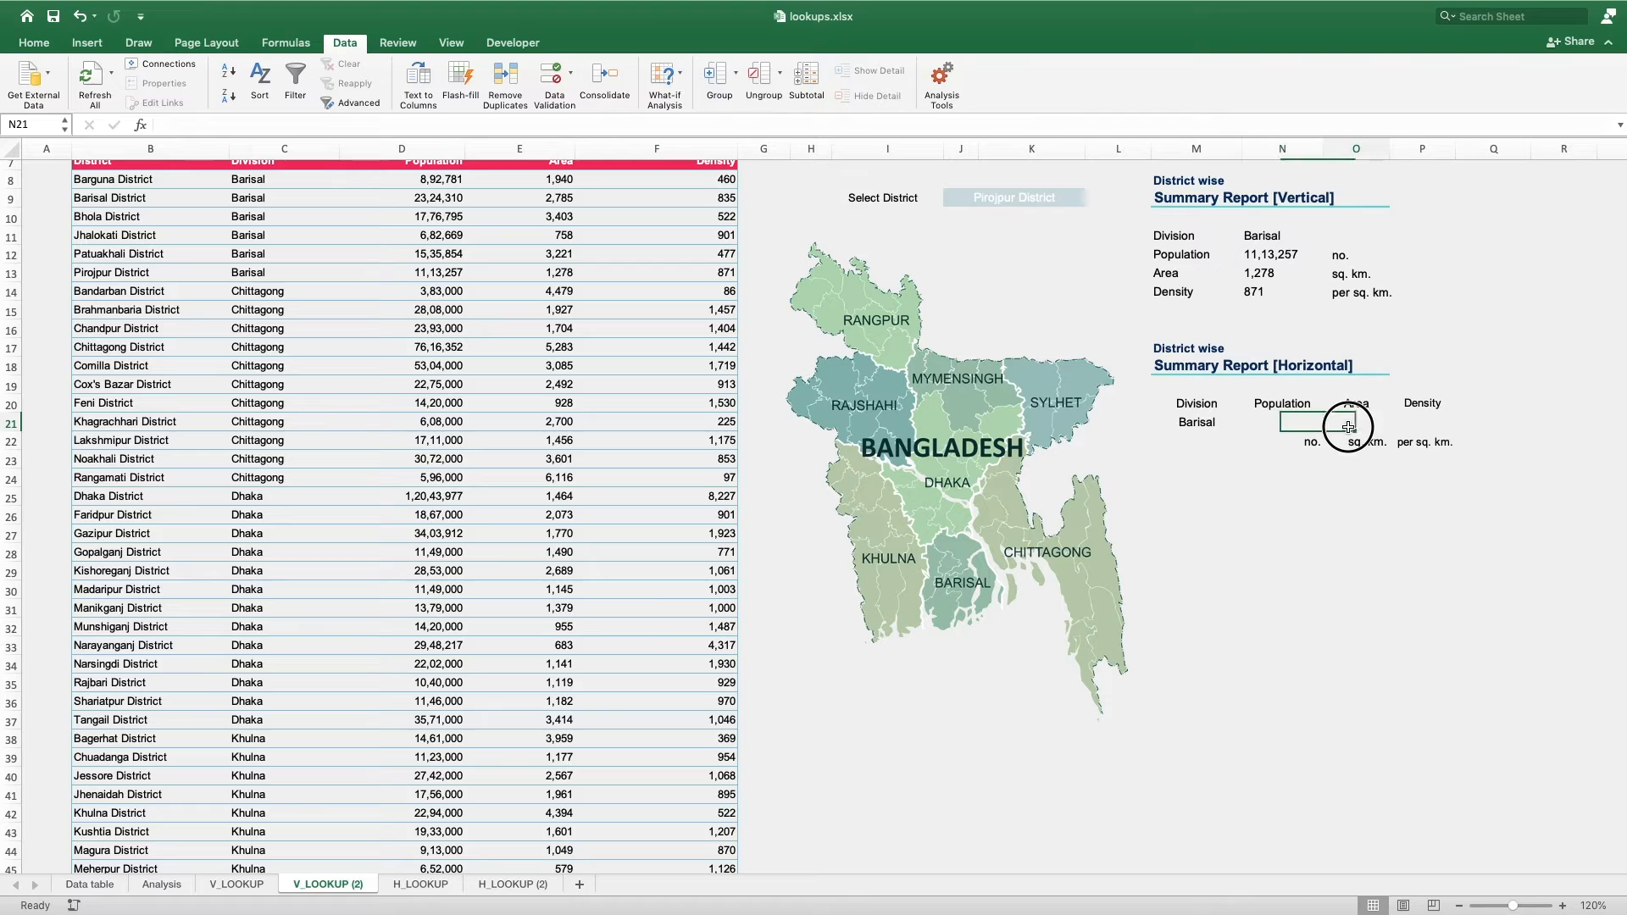
- Copy the horizontal report's Division formula from M21 into the Population cell N21
{"action": "left_click", "coordinate": [1194, 425]}
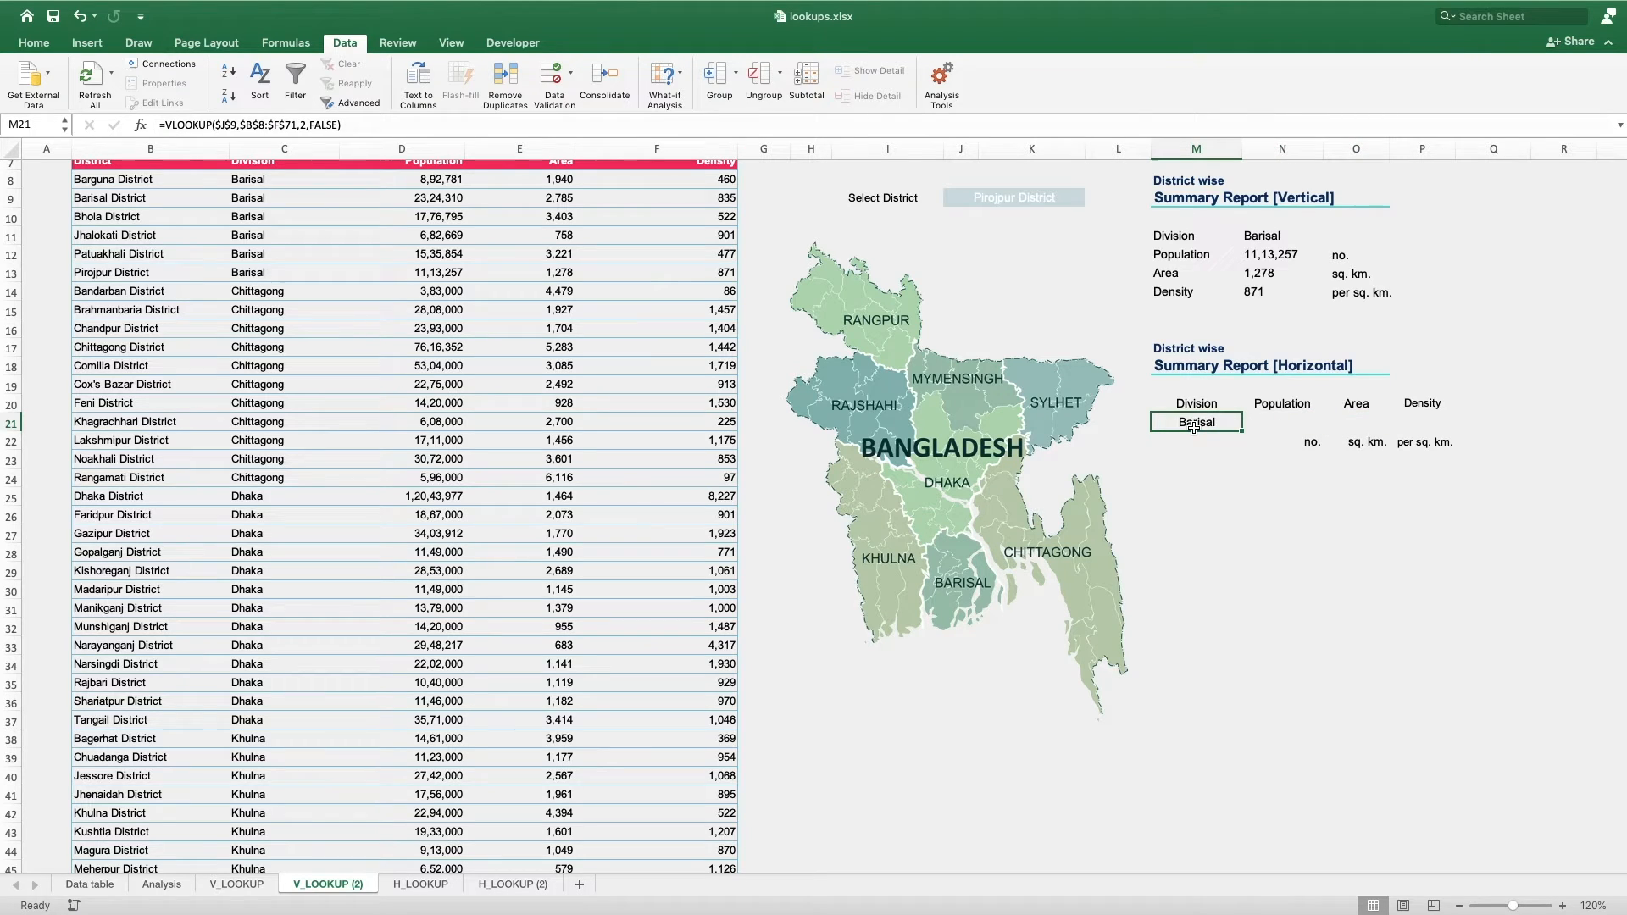
{"action": "key", "text": "cmd+c"}
{"action": "left_click", "coordinate": [1279, 423]}
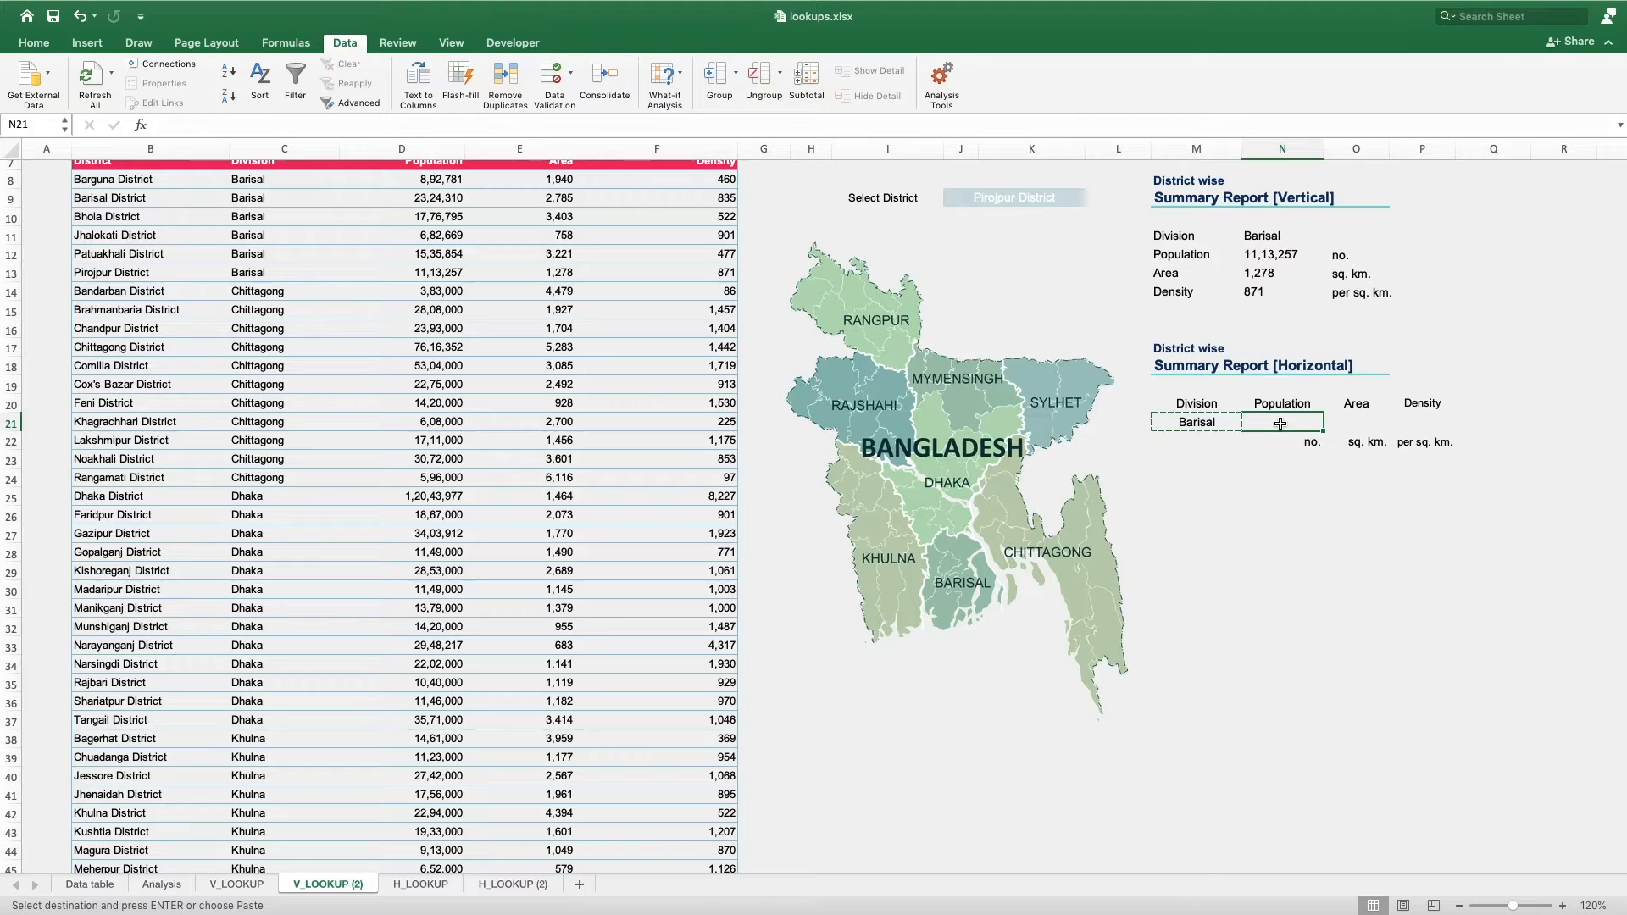
{"action": "key", "text": "cmd+v"}
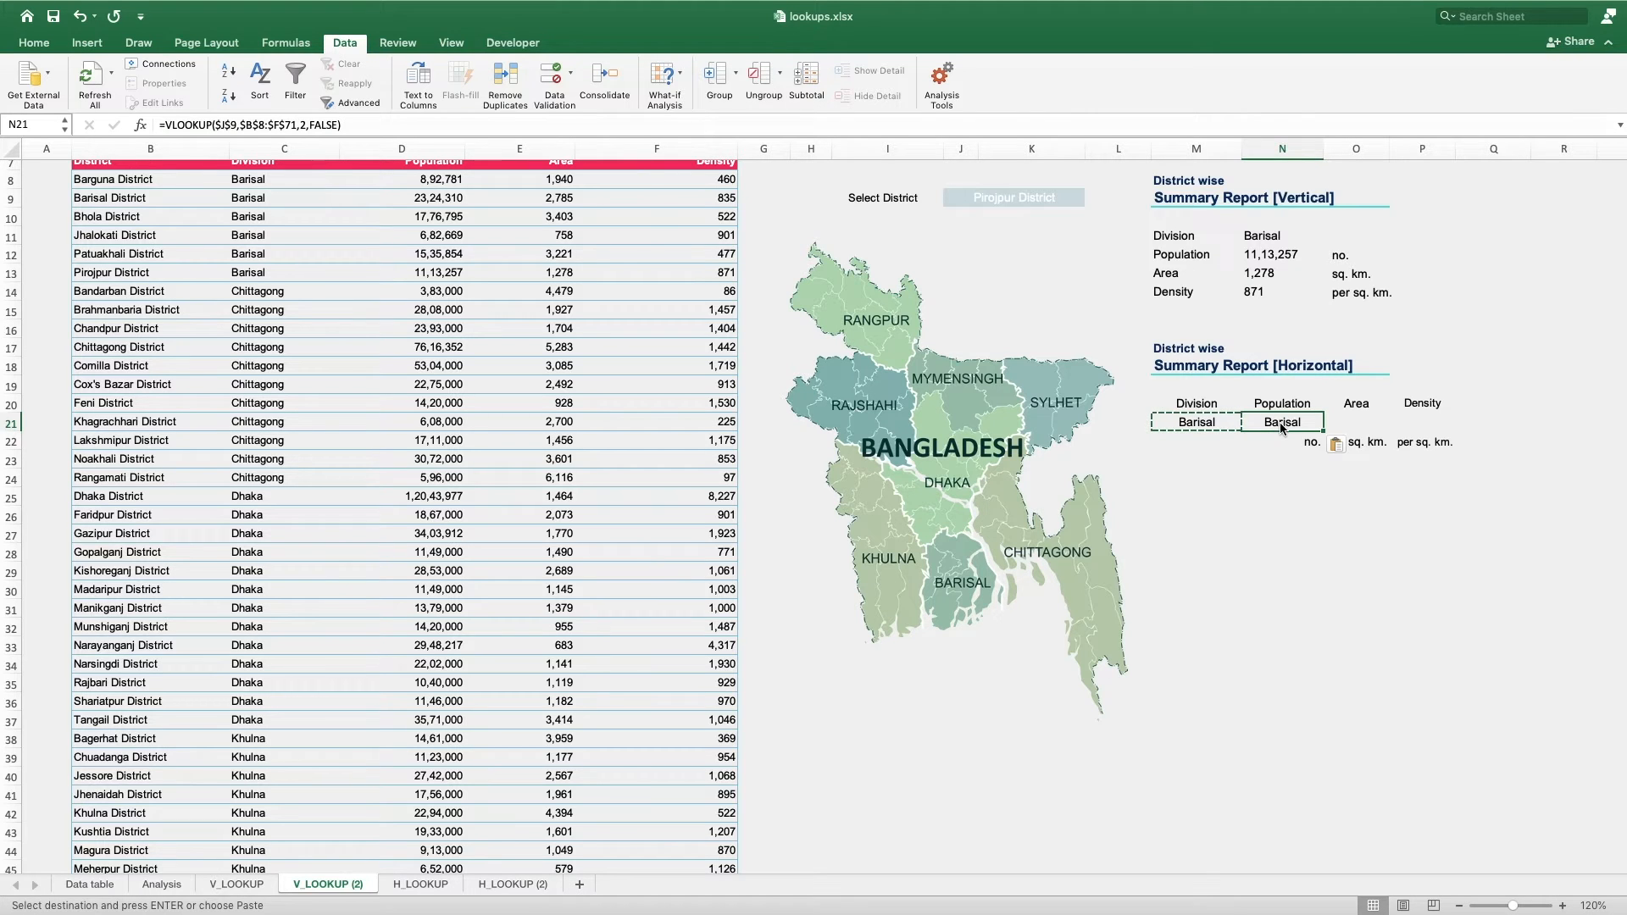
{"action": "key", "text": "Escape"}
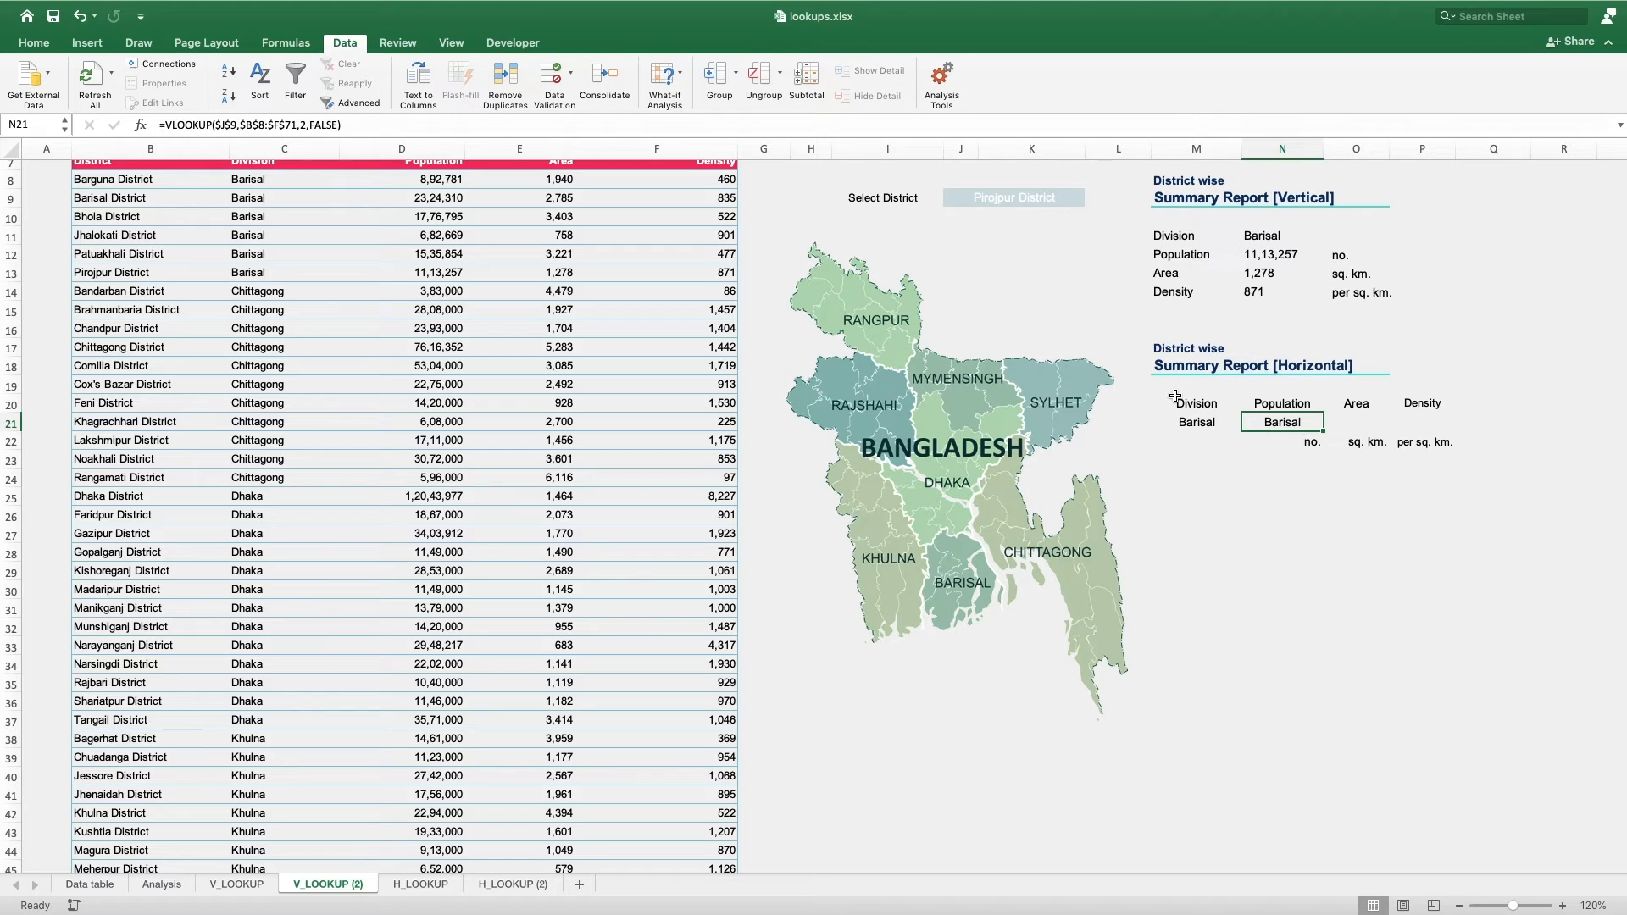
{"action": "scroll", "coordinate": [339, 220], "scroll_direction": "up", "scroll_amount": 2}
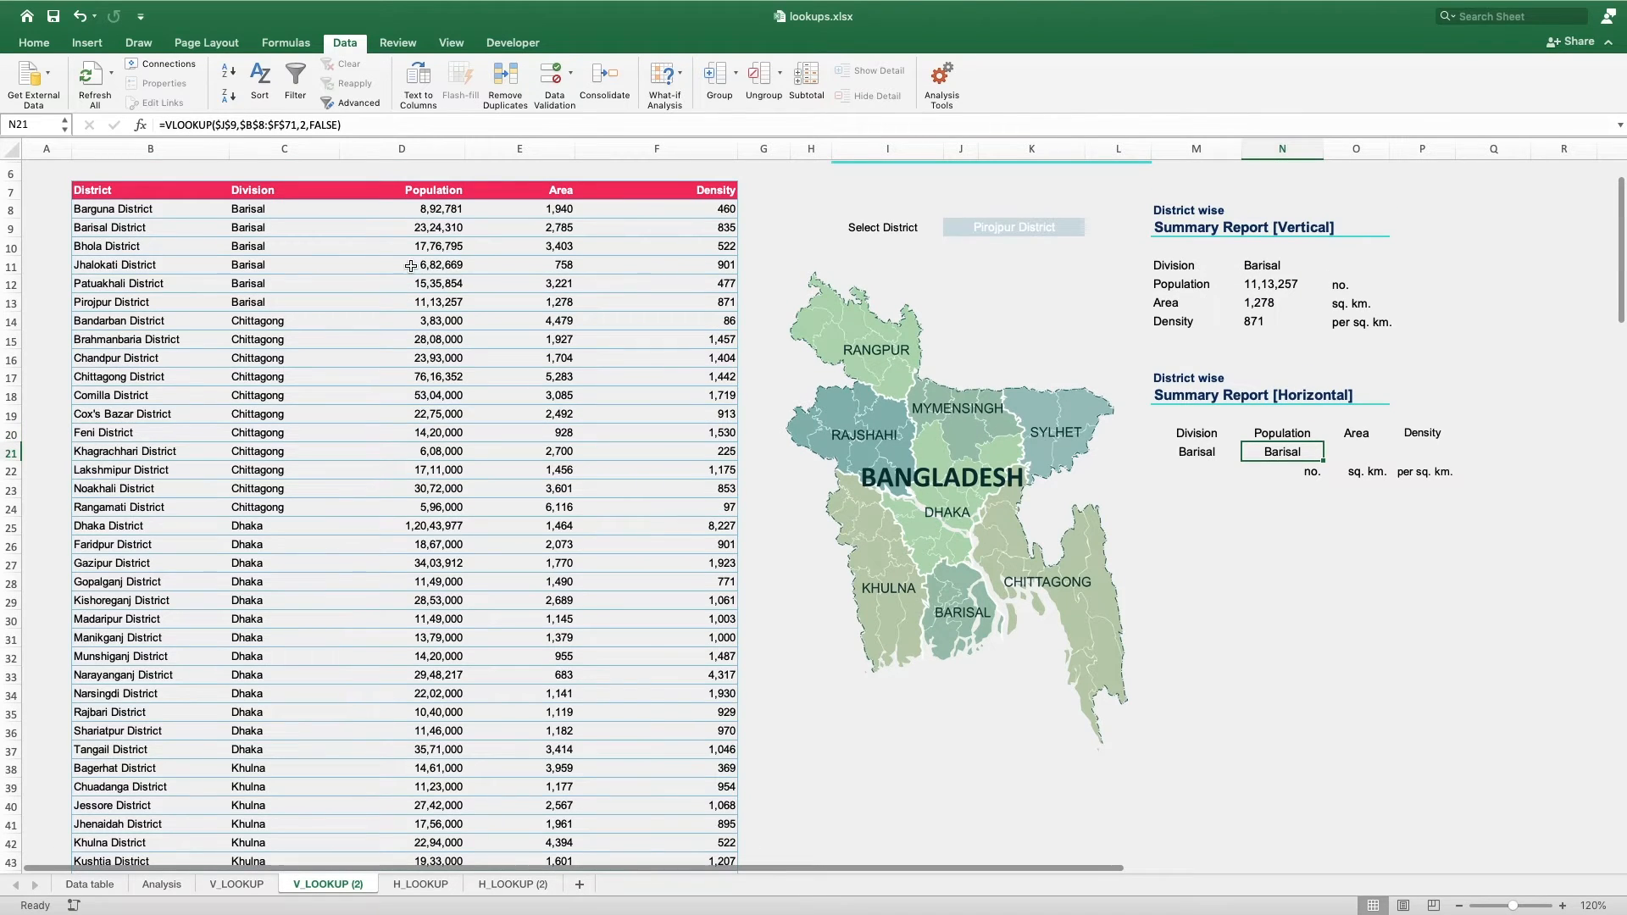
- Change the column index in the horizontal report's Population formula in N21 to 3
{"action": "left_click", "coordinate": [307, 125]}
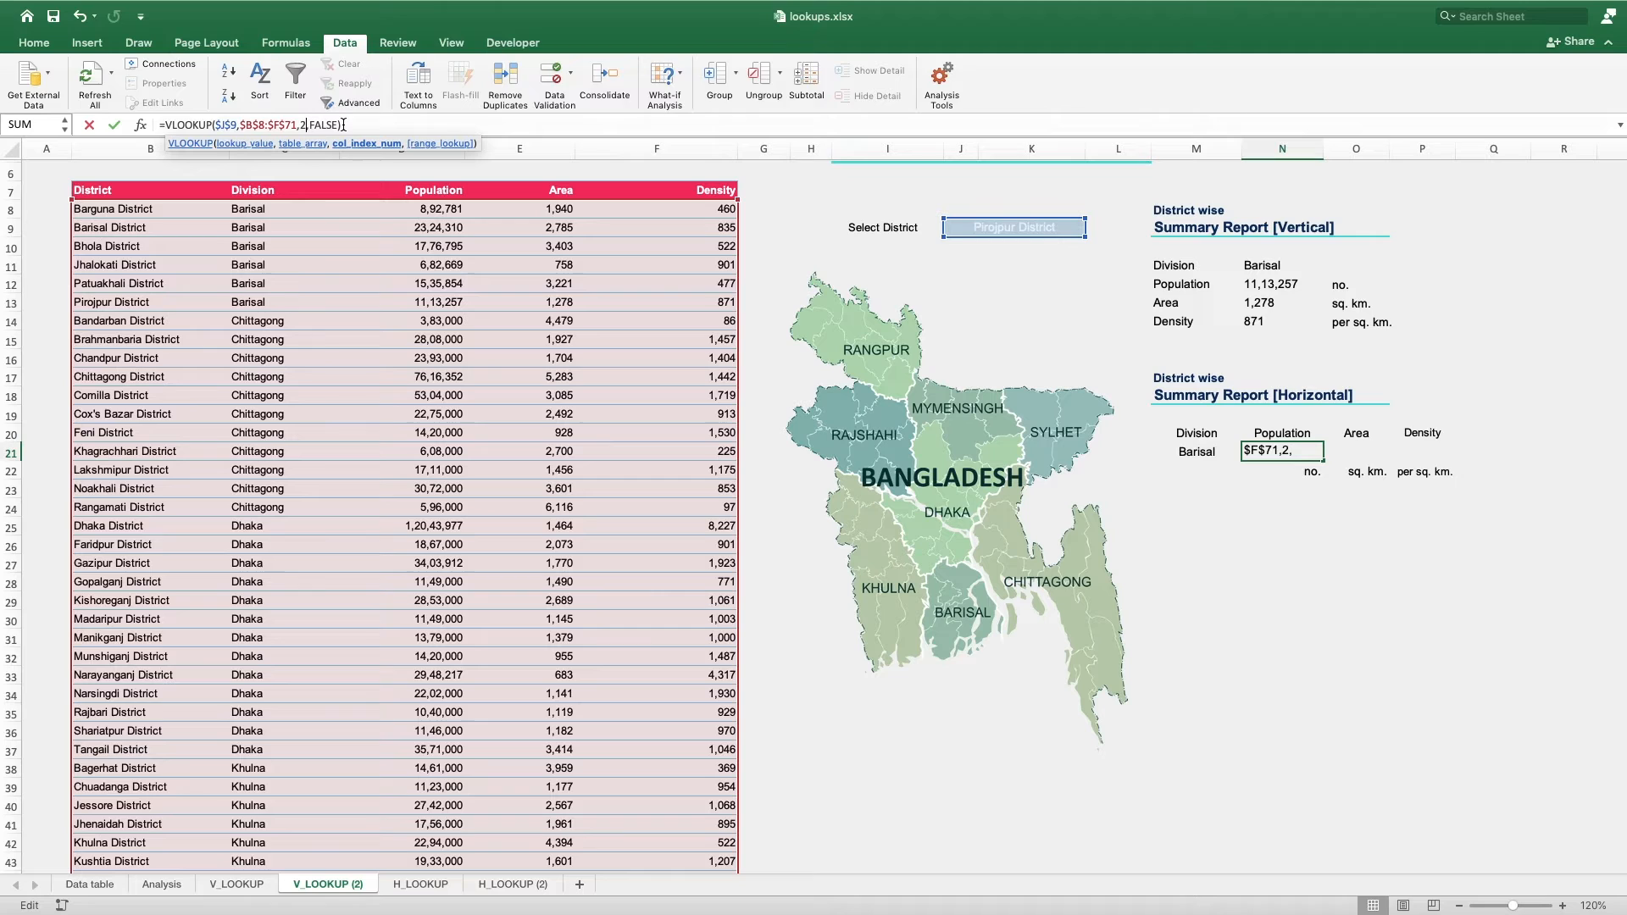
{"action": "key", "text": "BackSpace"}
{"action": "type", "text": "3"}
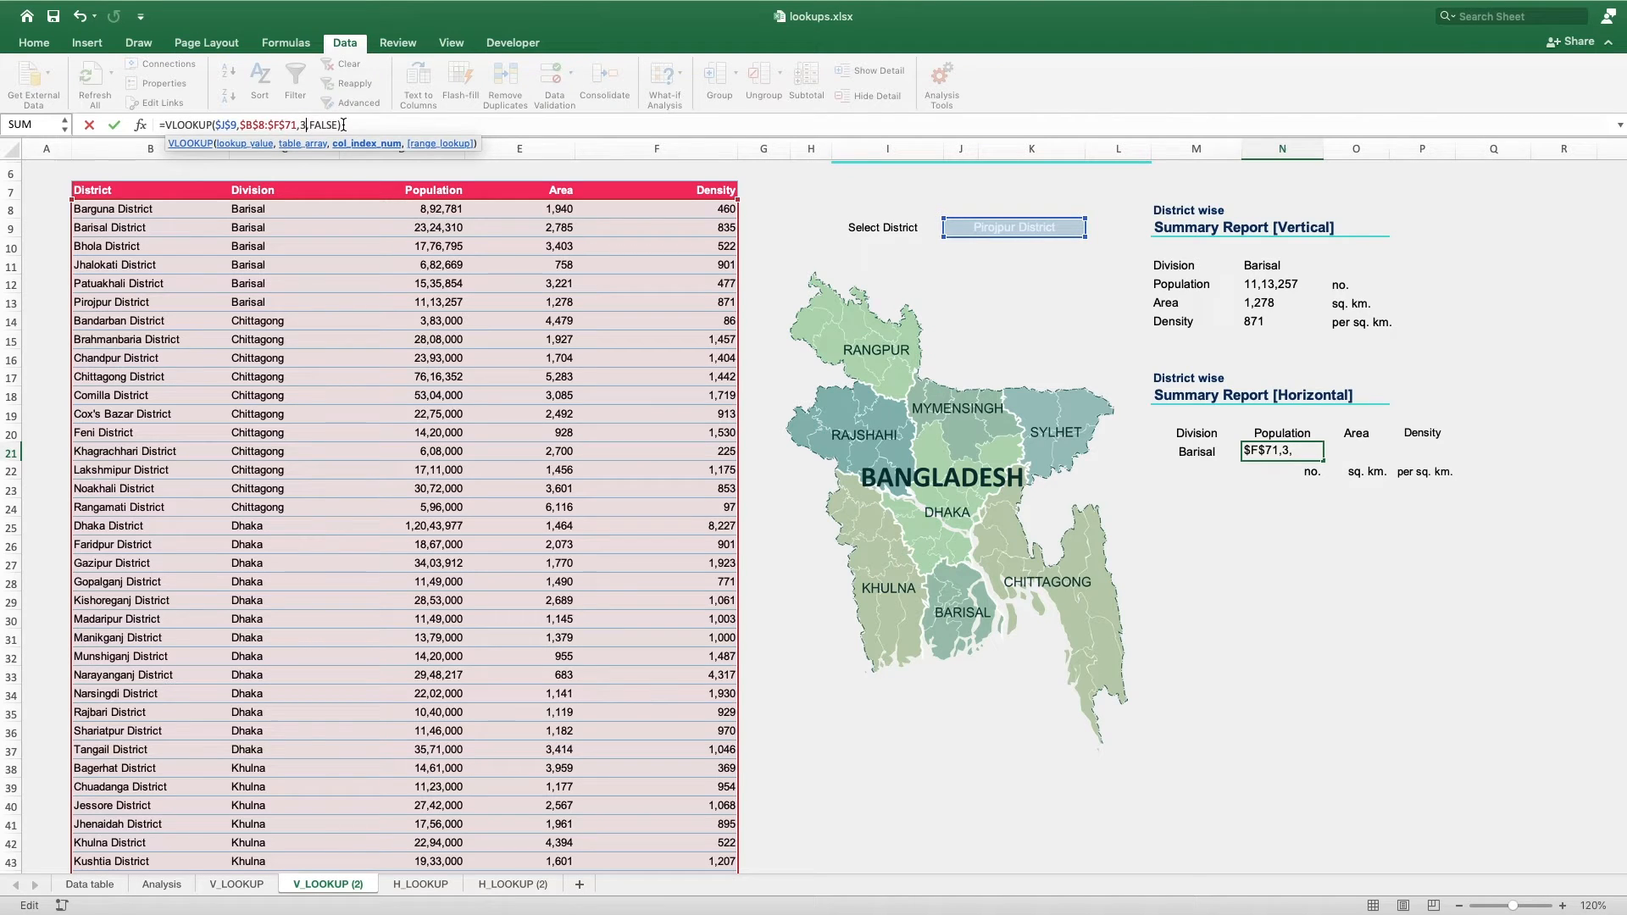
{"action": "key", "text": "Return"}
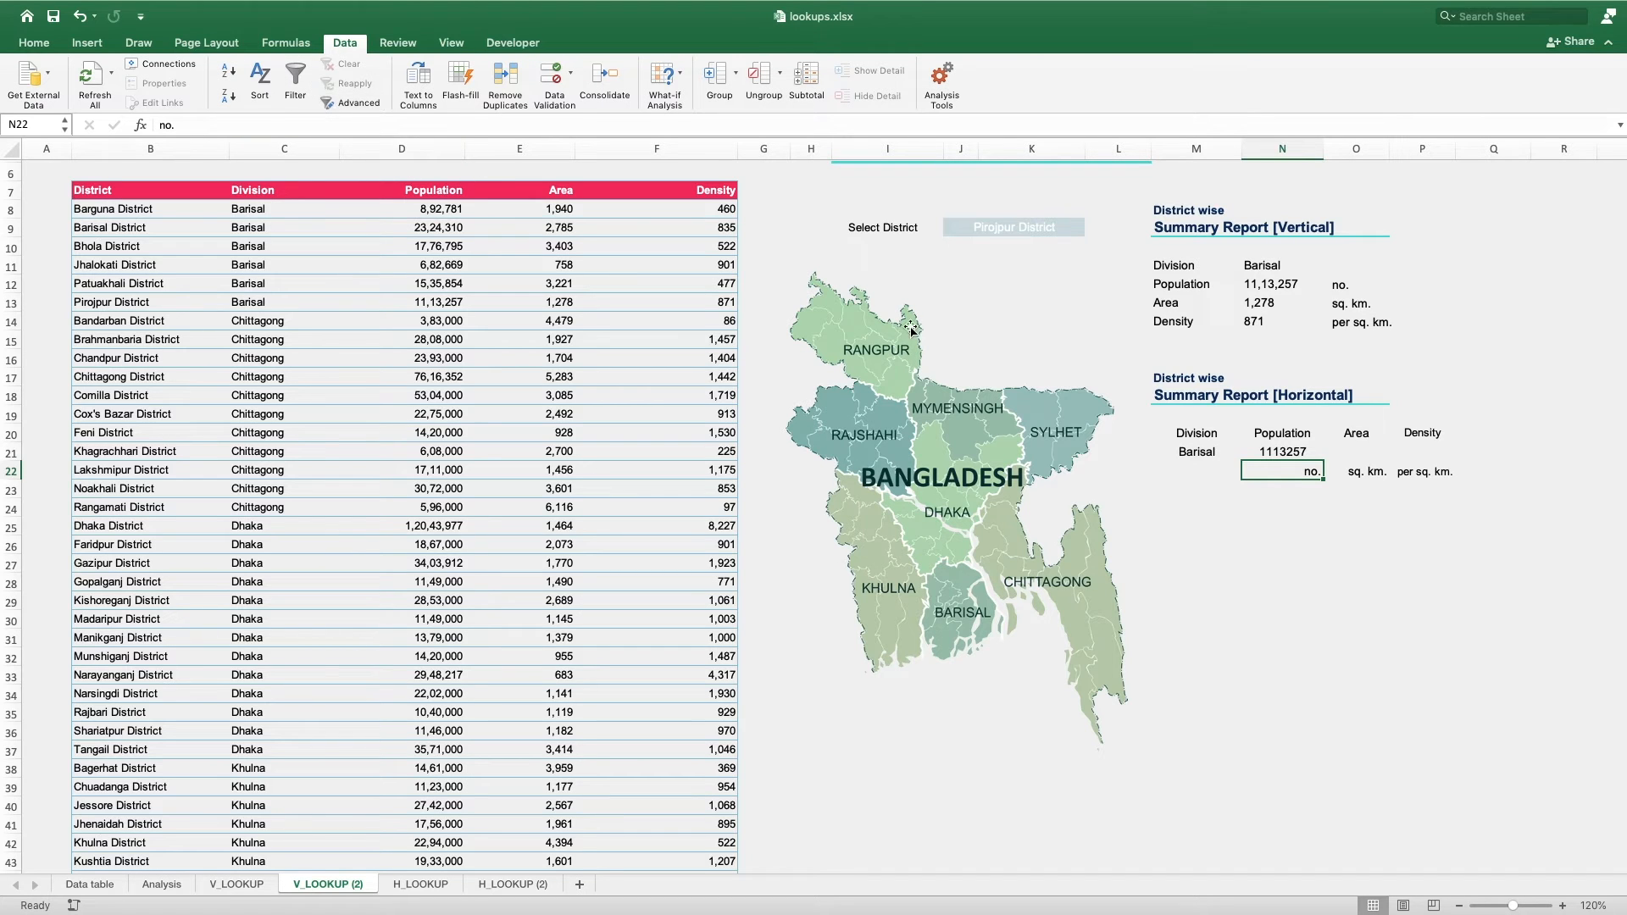
- Copy the Population formula from N21 into the Area cell O21 and set its column index to 4
{"action": "left_click", "coordinate": [1290, 450]}
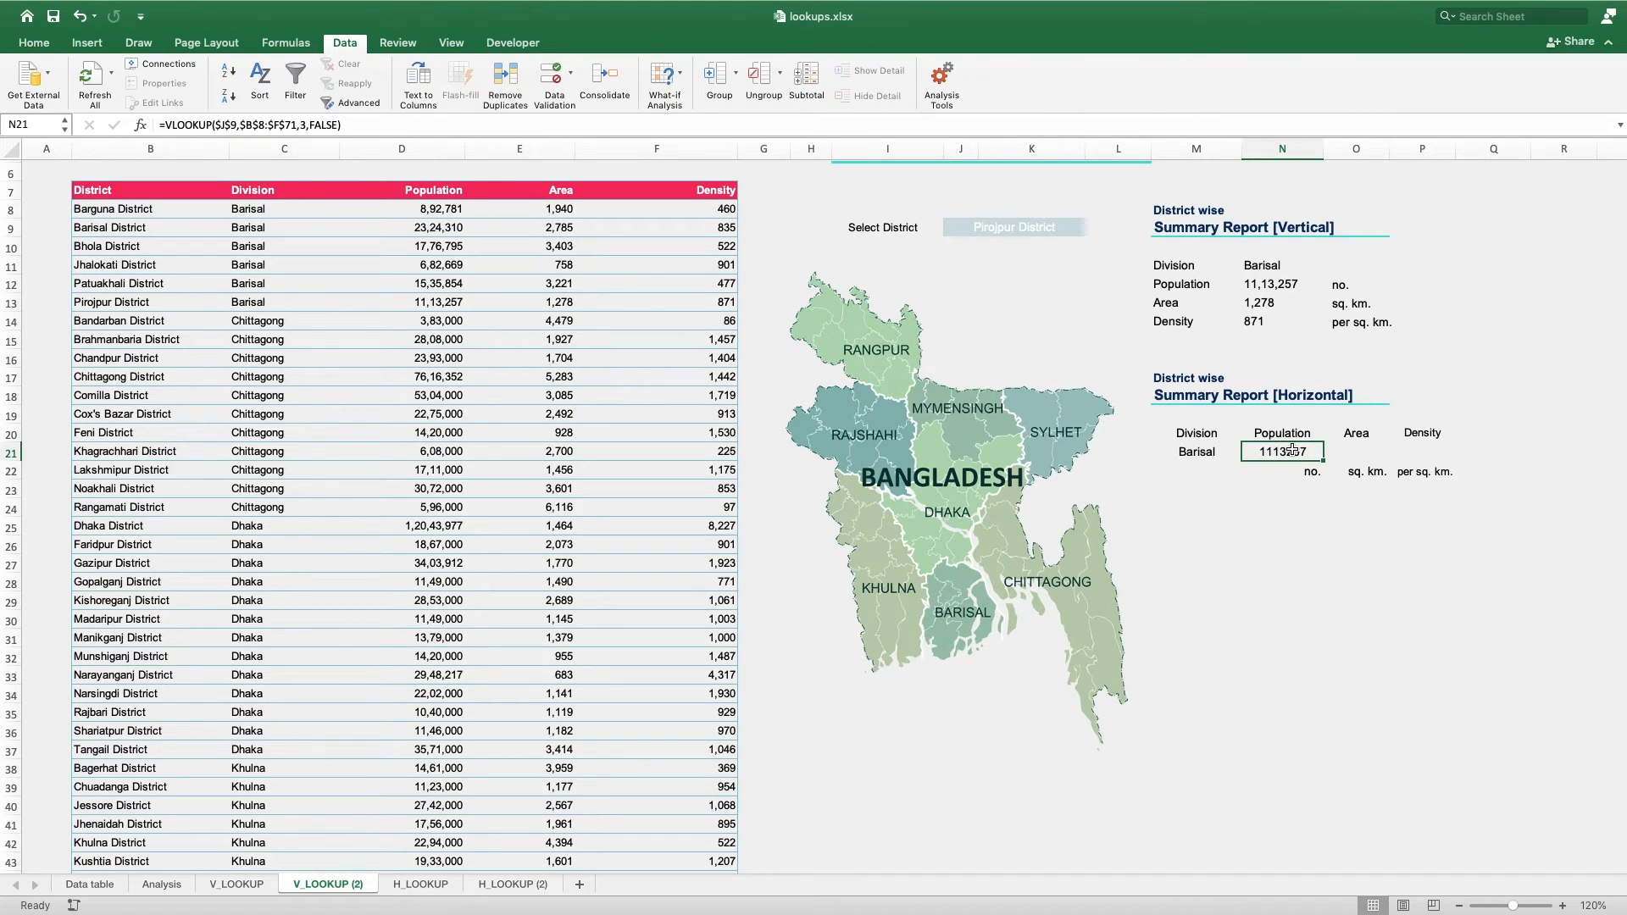
{"action": "key", "text": "super+c"}
{"action": "key", "text": "Right"}
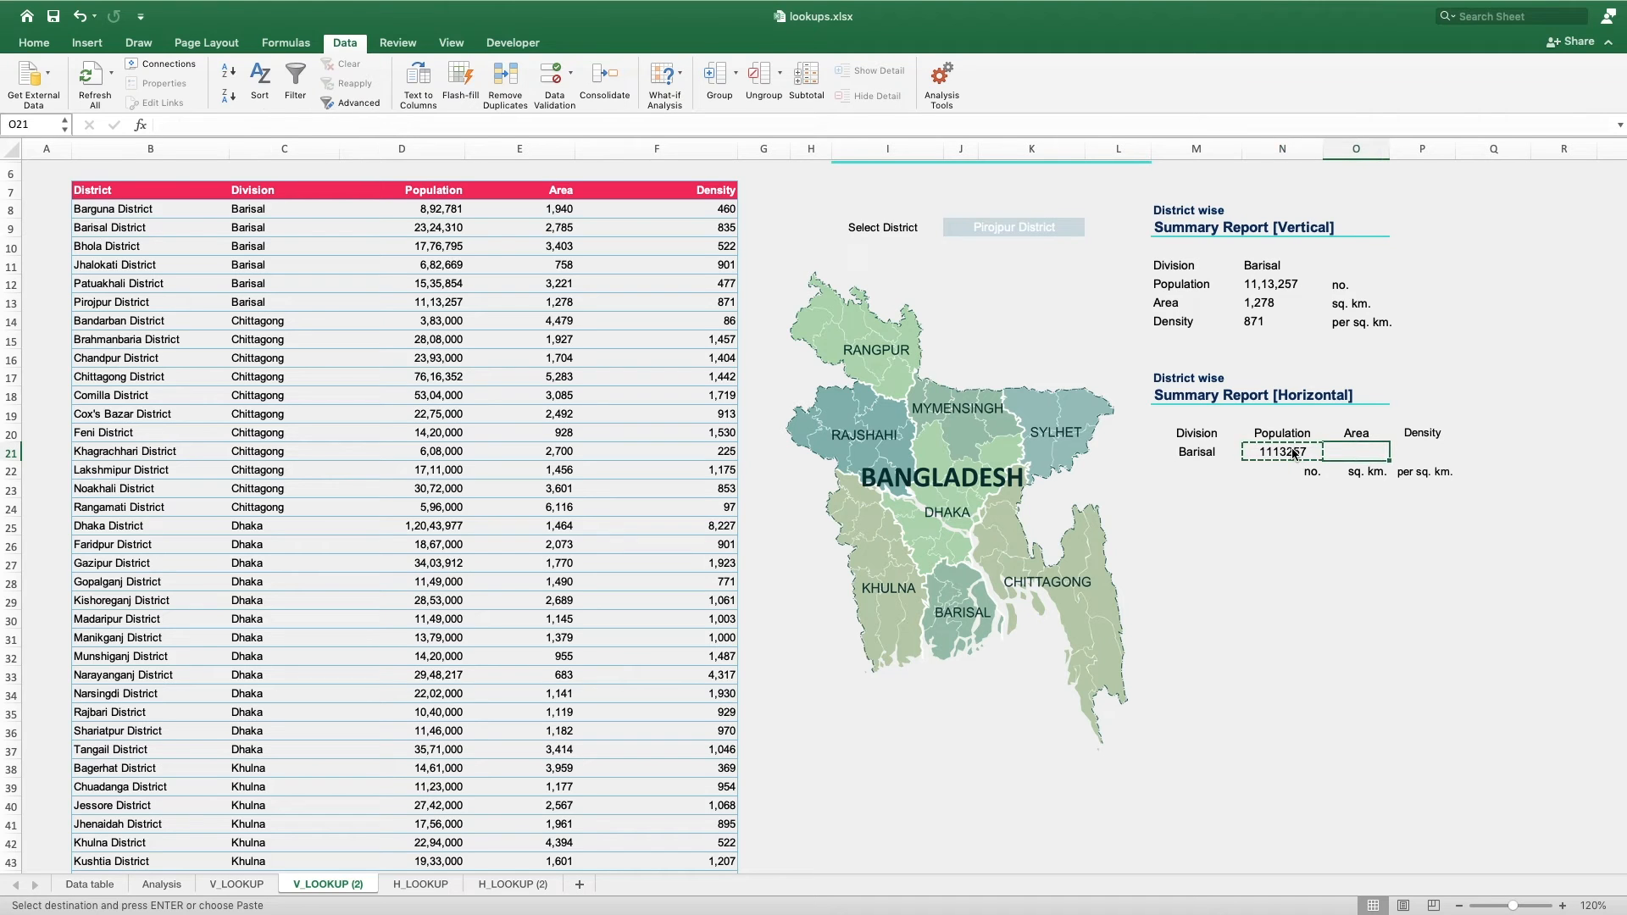
{"action": "key", "text": "super+v"}
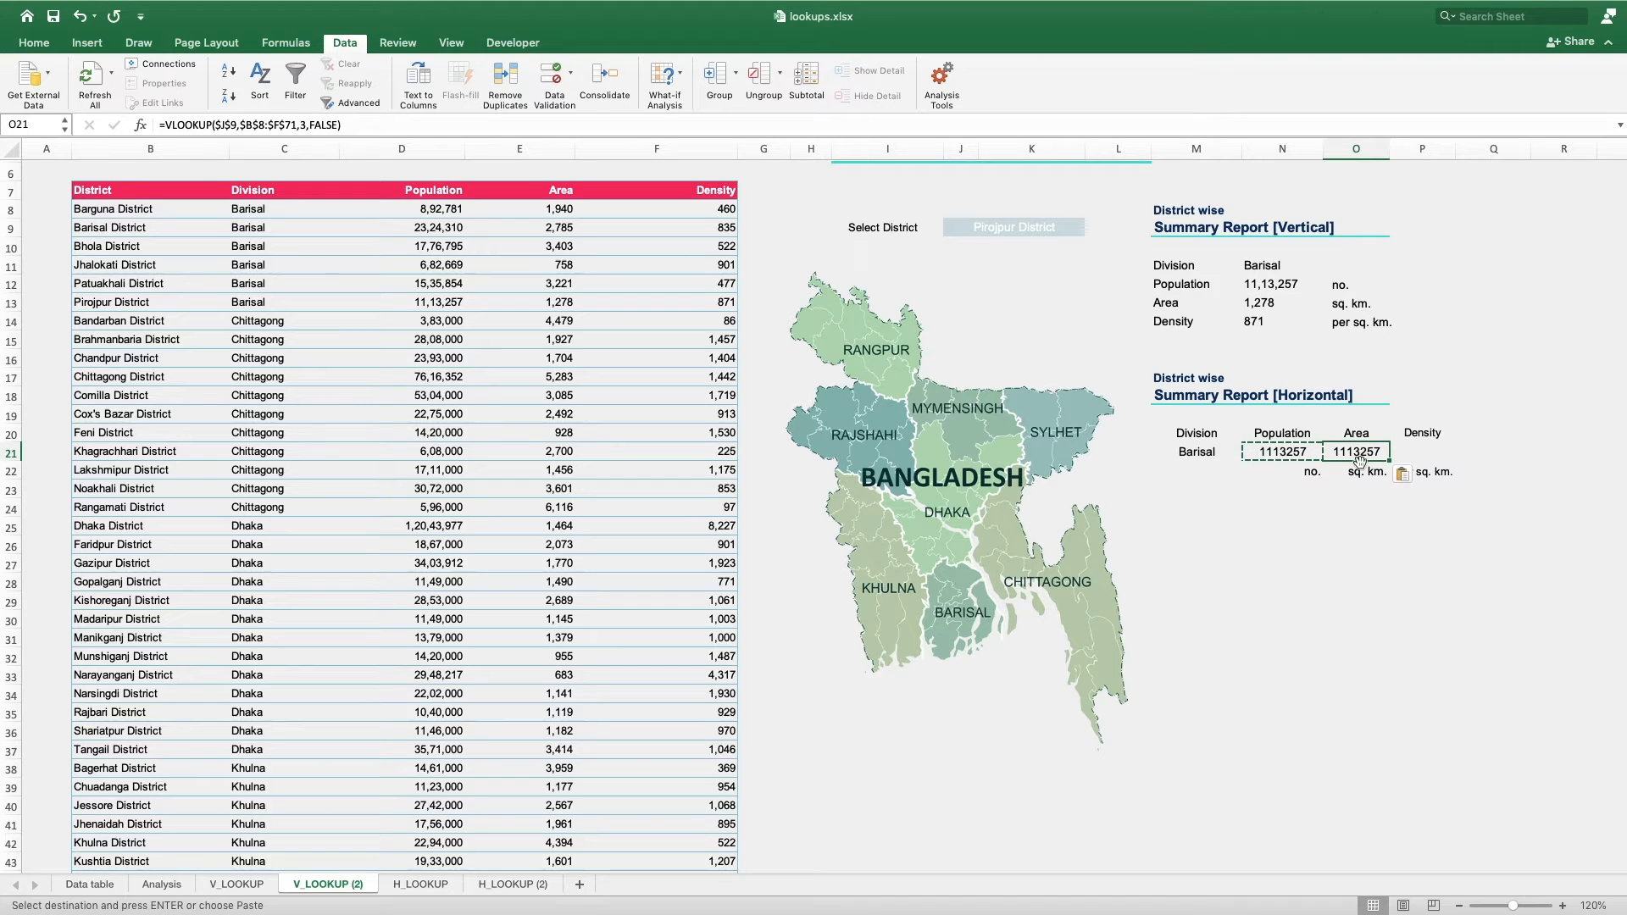
{"action": "double_click", "coordinate": [304, 124]}
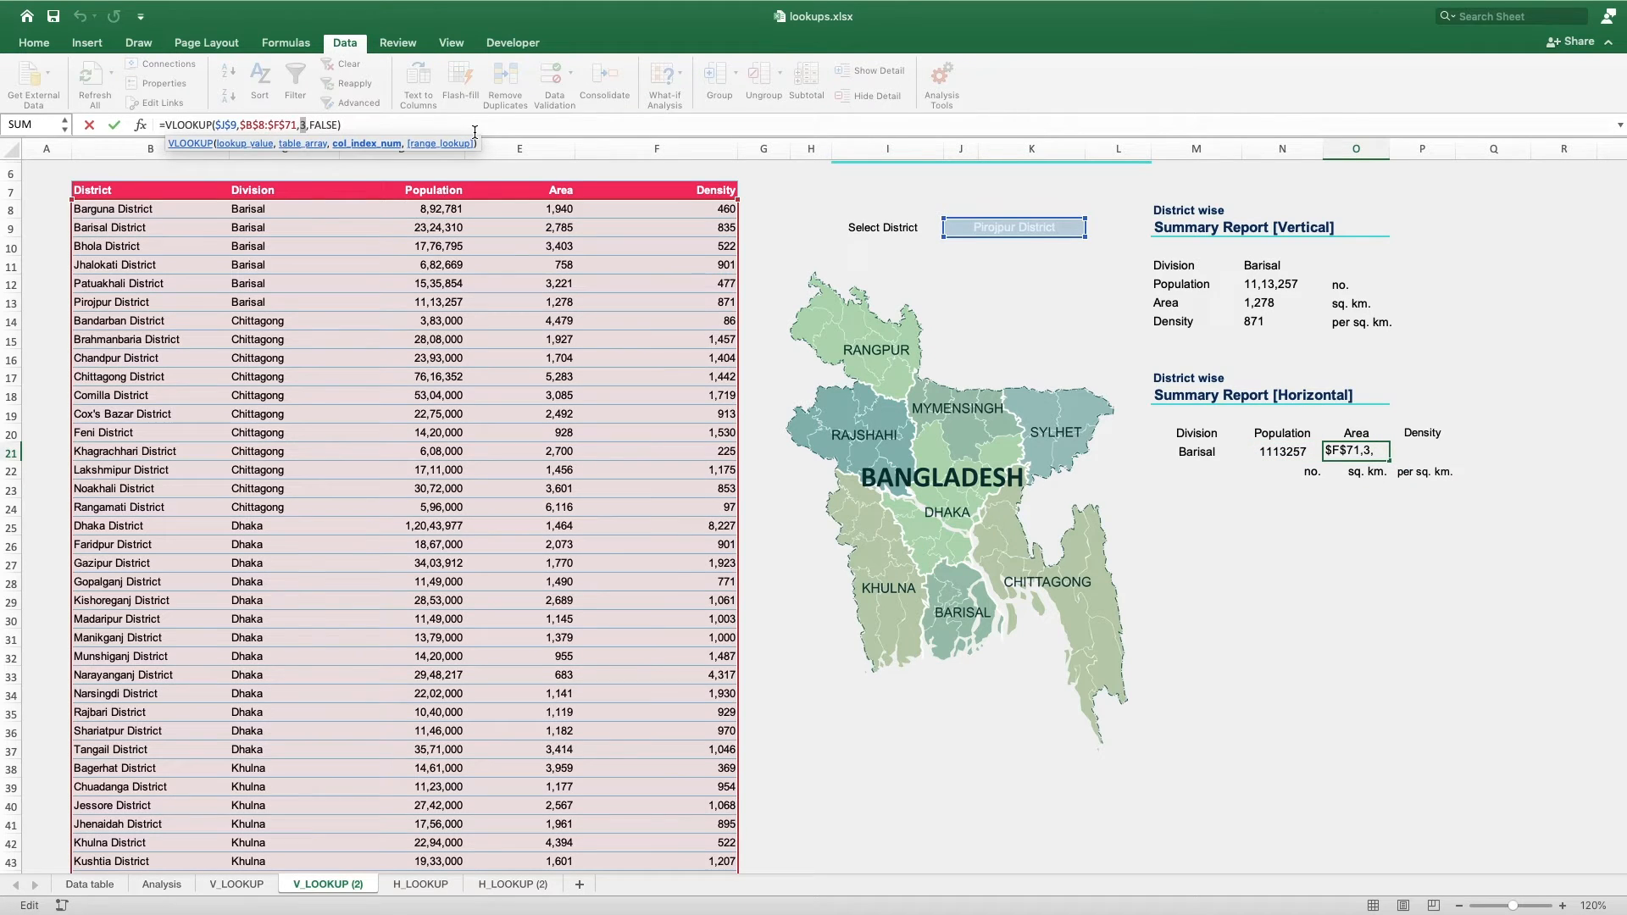
{"action": "type", "text": "4"}
{"action": "key", "text": "Return"}
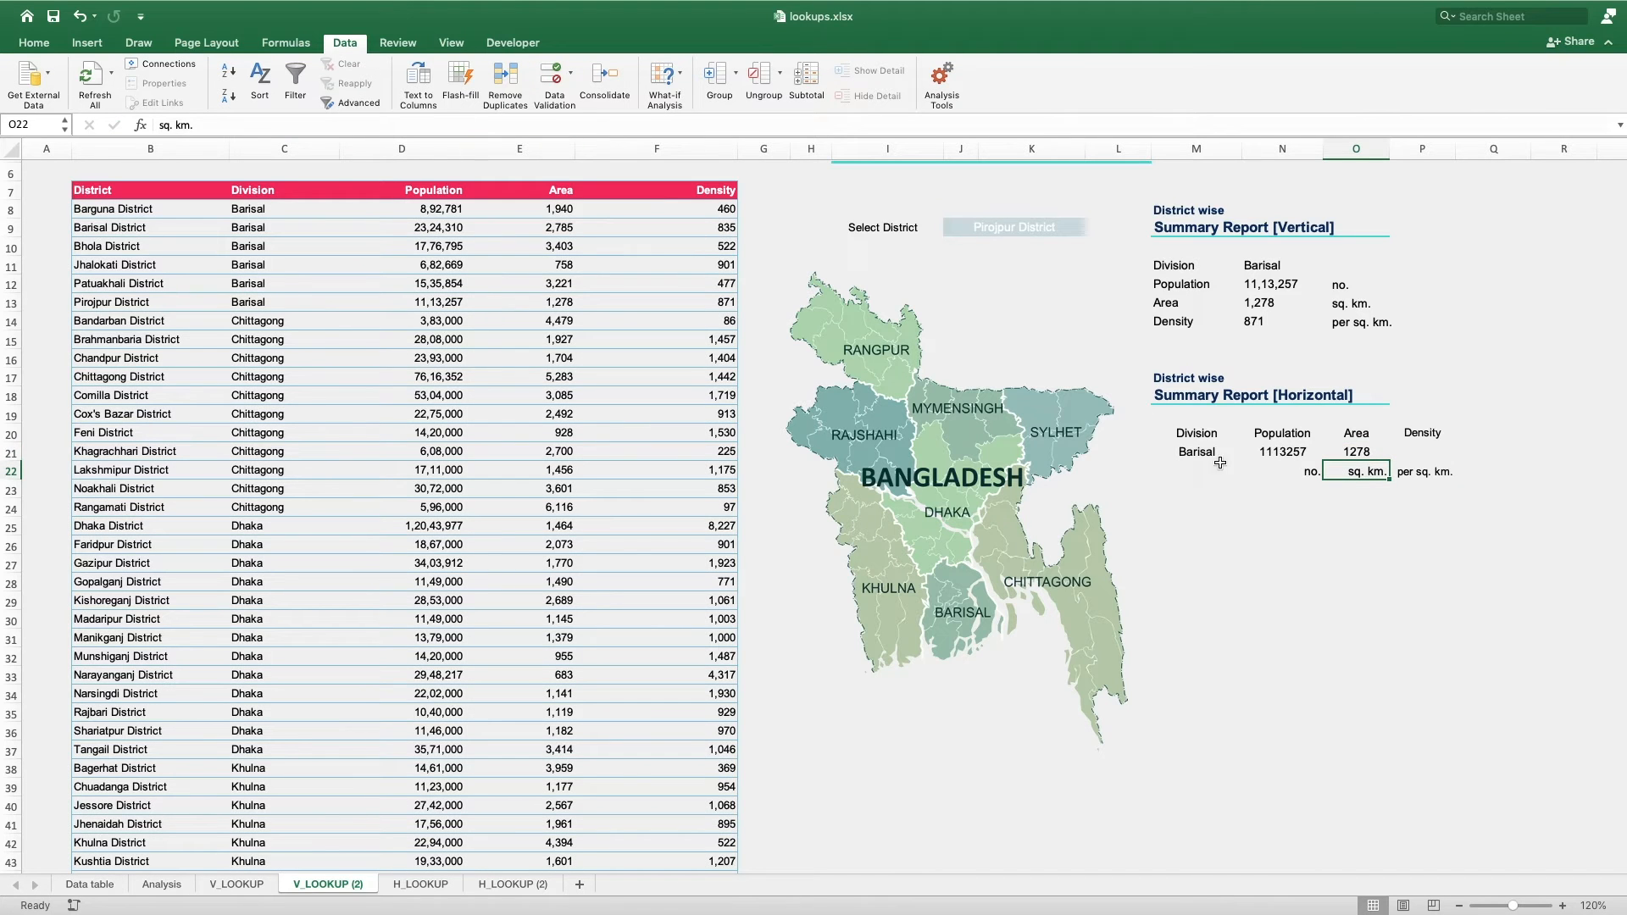
- Start a VLOOKUP formula in the horizontal Density cell P21 with the absolute lookup value $J$9
{"action": "left_click", "coordinate": [1422, 453]}
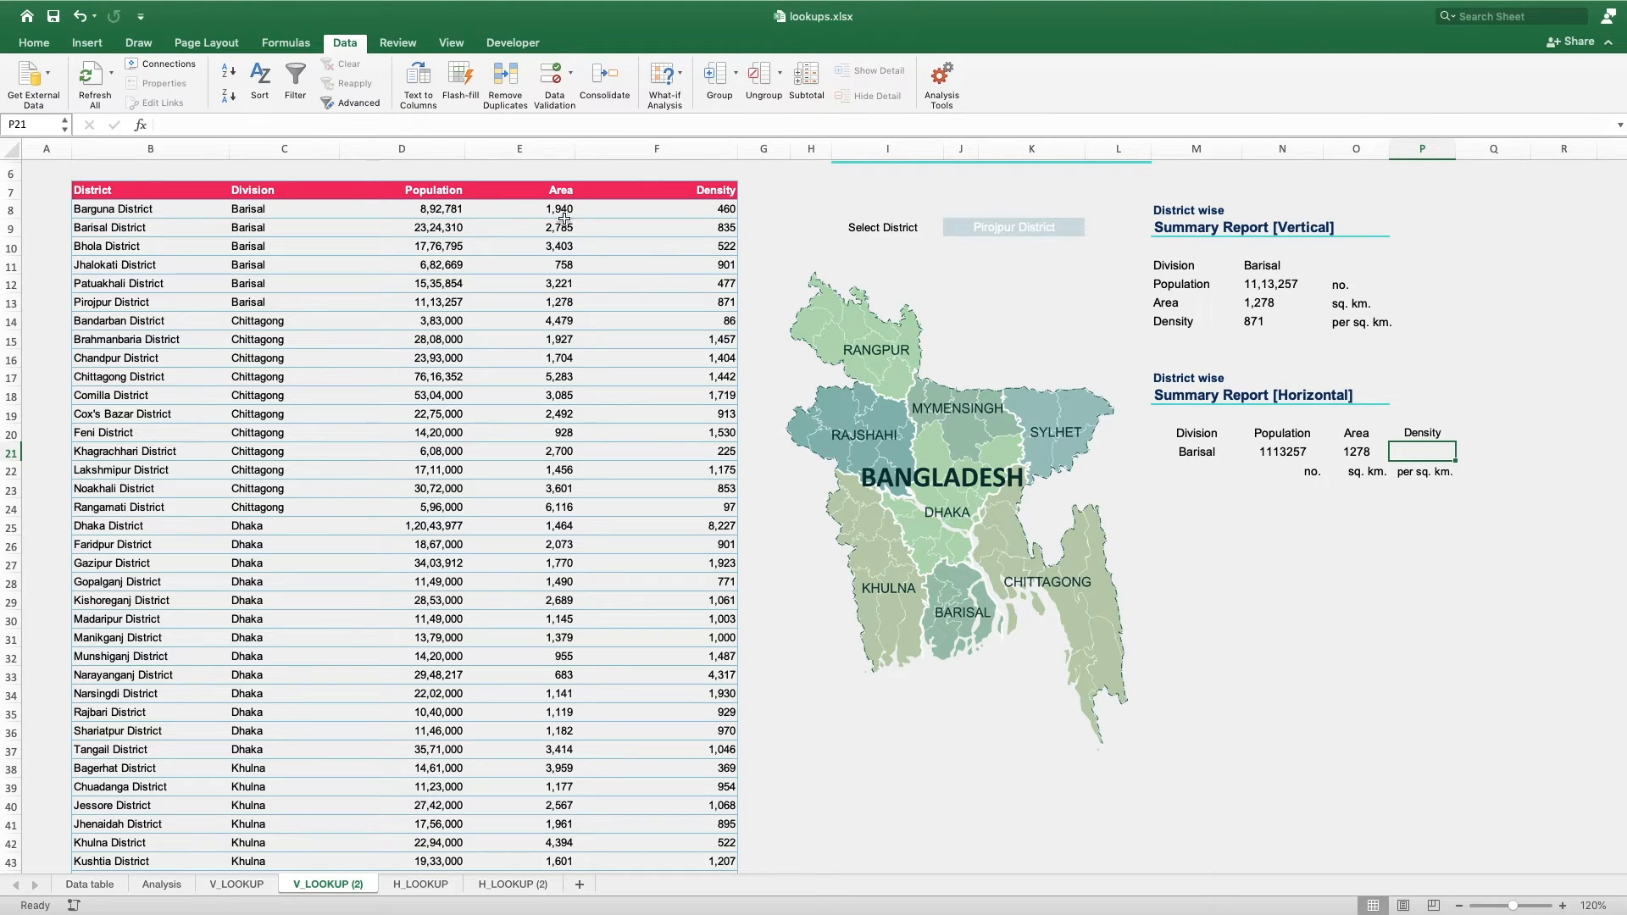
{"action": "type", "text": "=vl"}
{"action": "double_click", "coordinate": [1426, 464]}
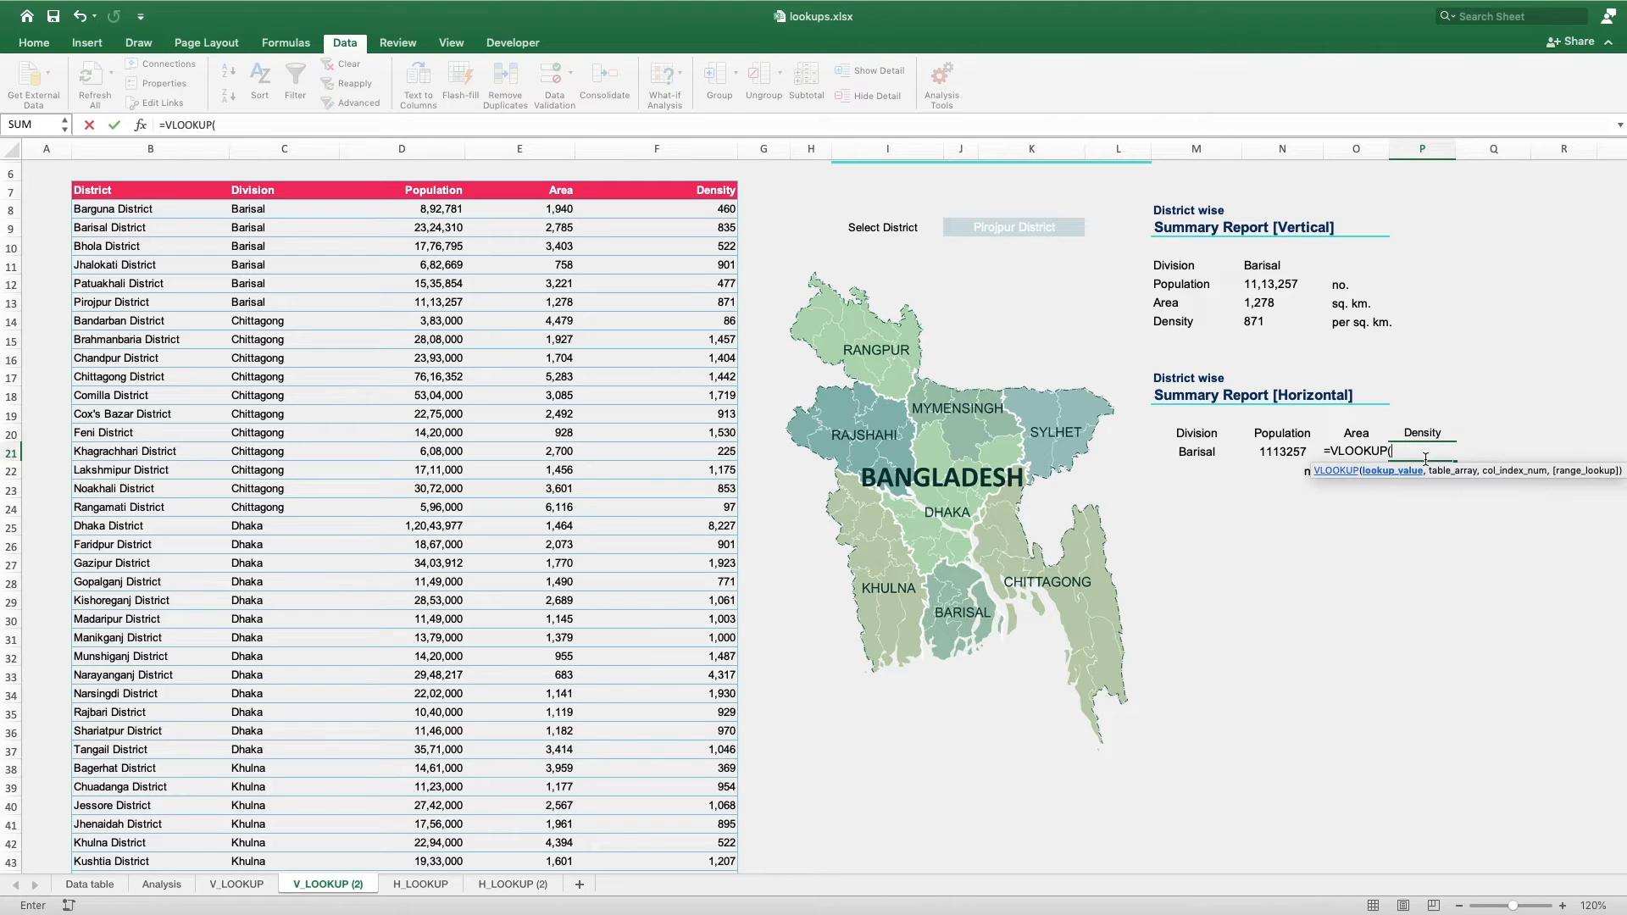
{"action": "left_click", "coordinate": [985, 226]}
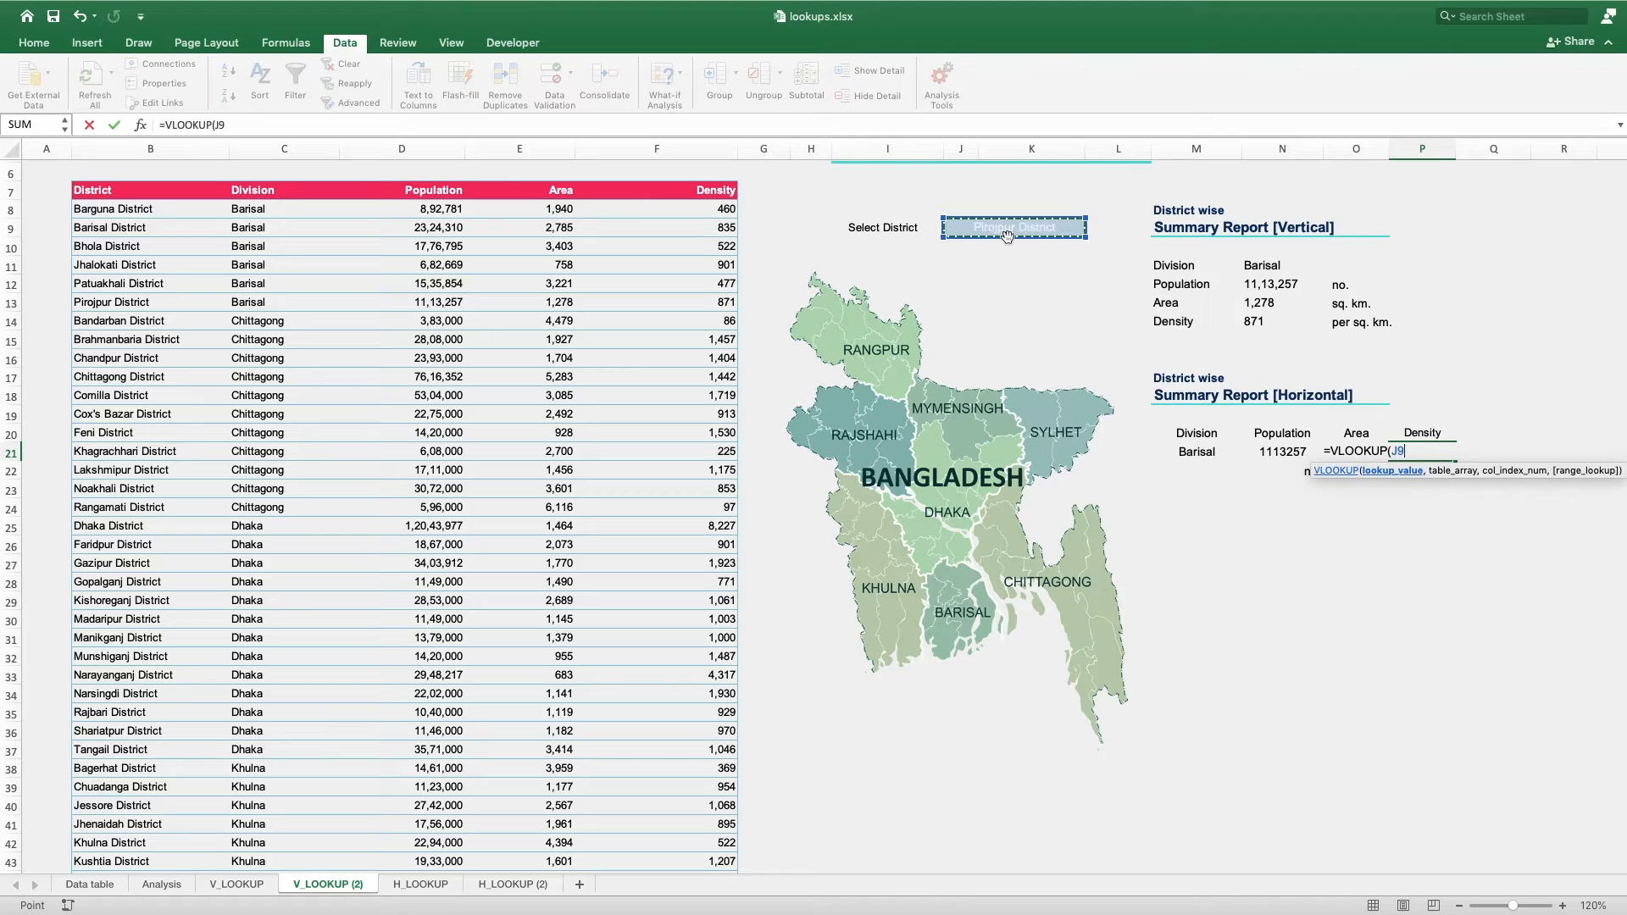
{"action": "key", "text": "F4"}
{"action": "type", "text": ","}
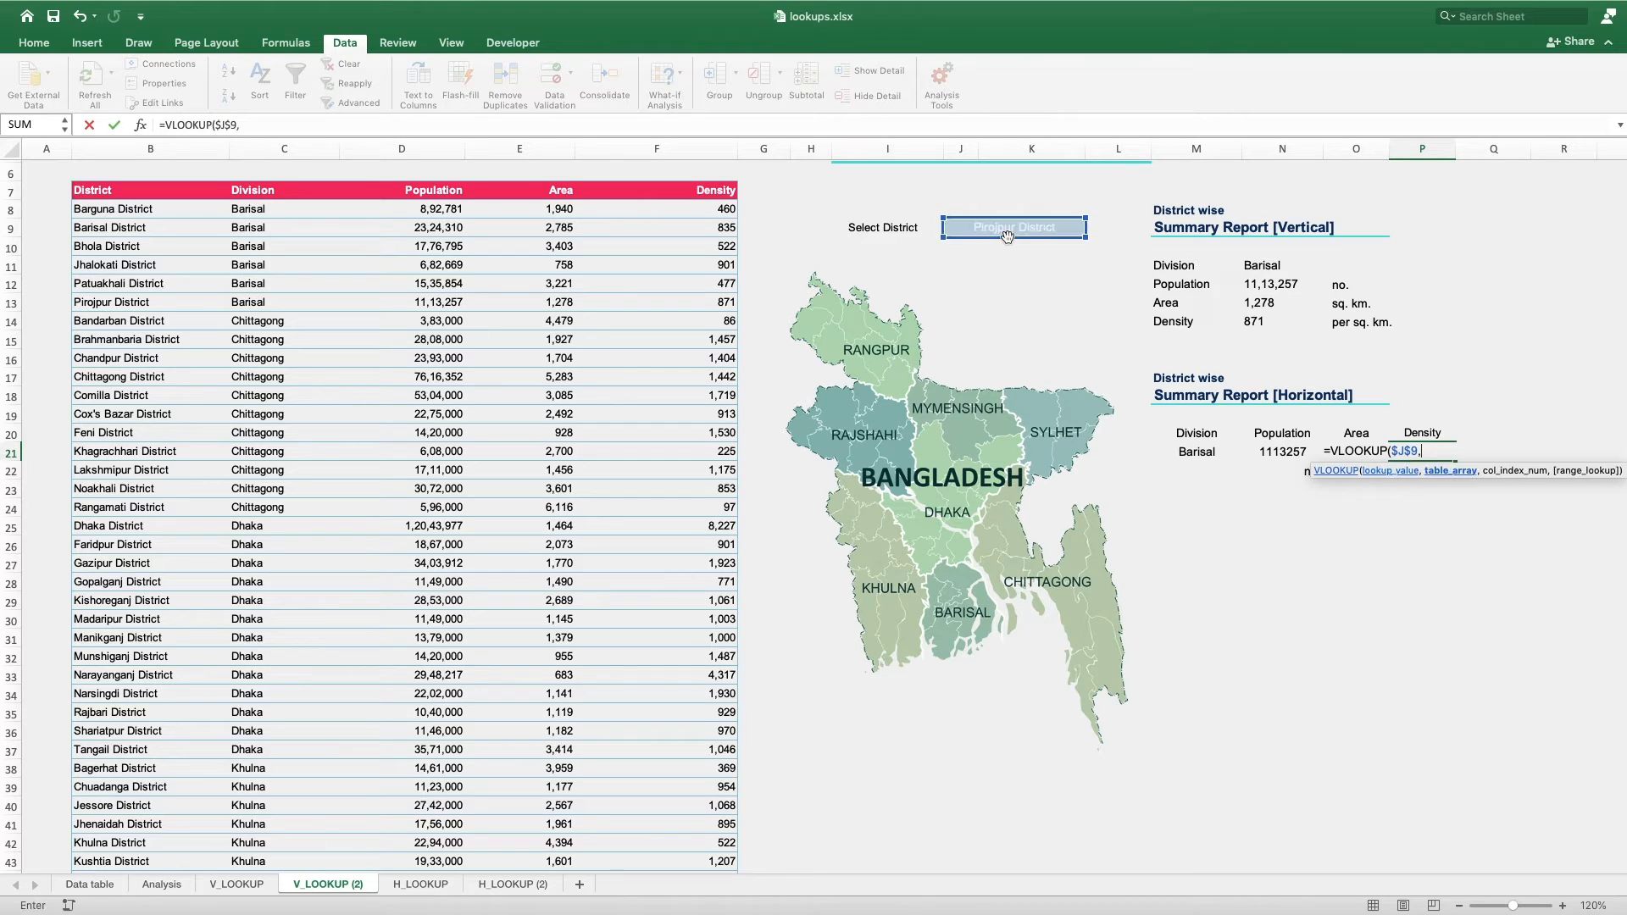
- Add the absolute table array $B$8:$F$71, column index 3 and an exact match (false) to the Density formula
{"action": "left_click", "coordinate": [110, 213]}
{"action": "key", "text": "ctrl+shift+Right"}
{"action": "key", "text": "ctrl+shift+Down"}
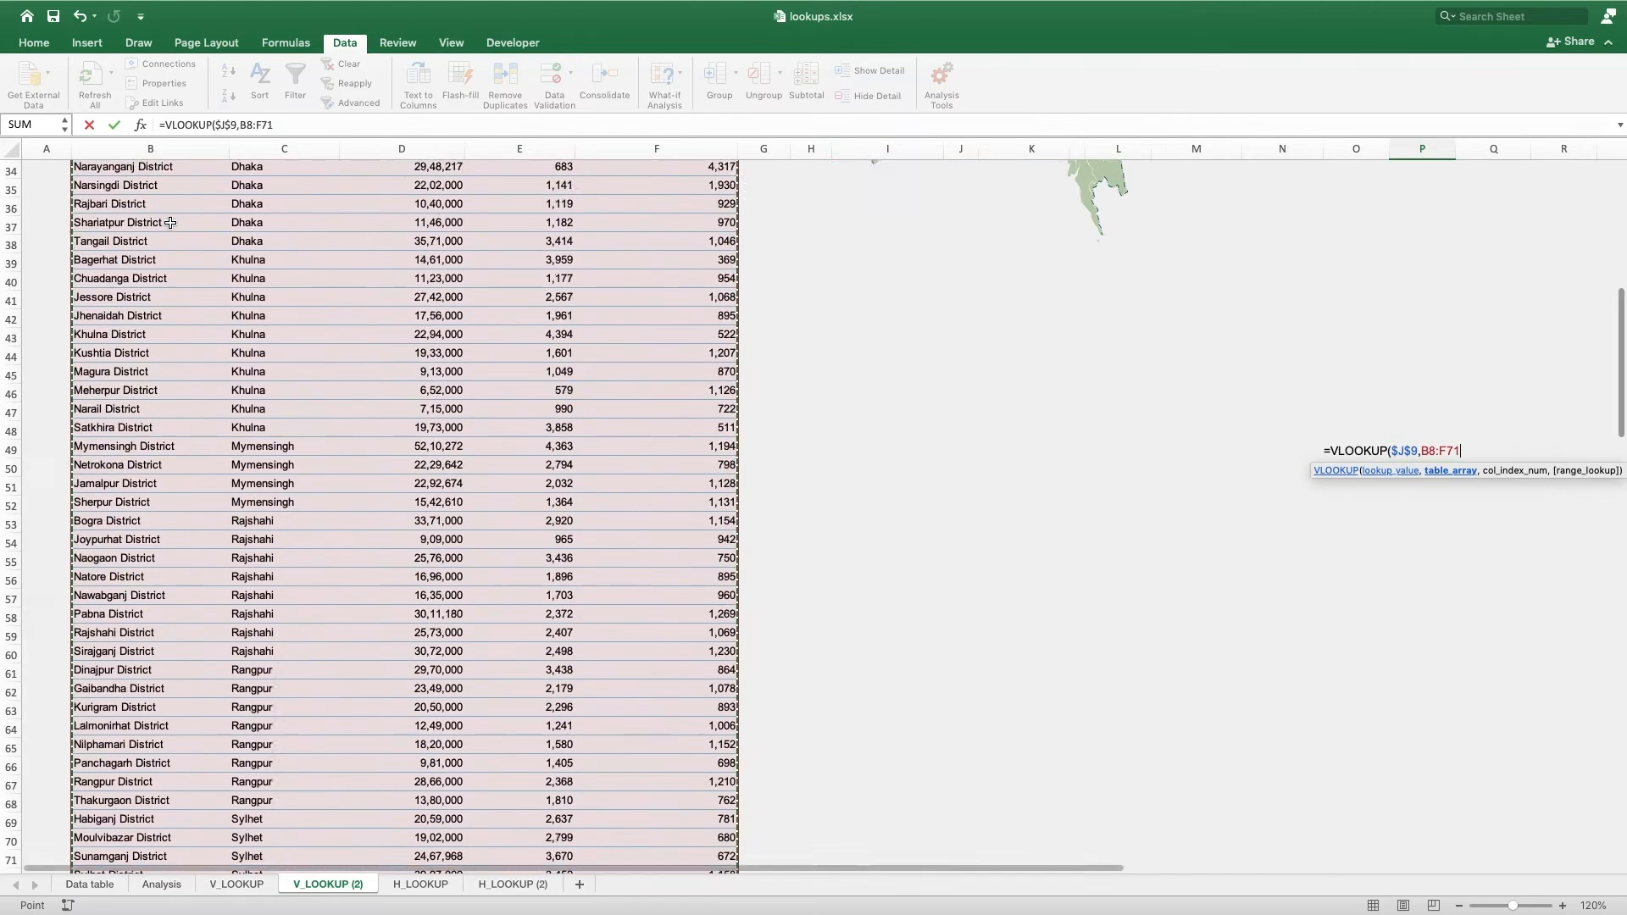
{"action": "left_click", "coordinate": [283, 125]}
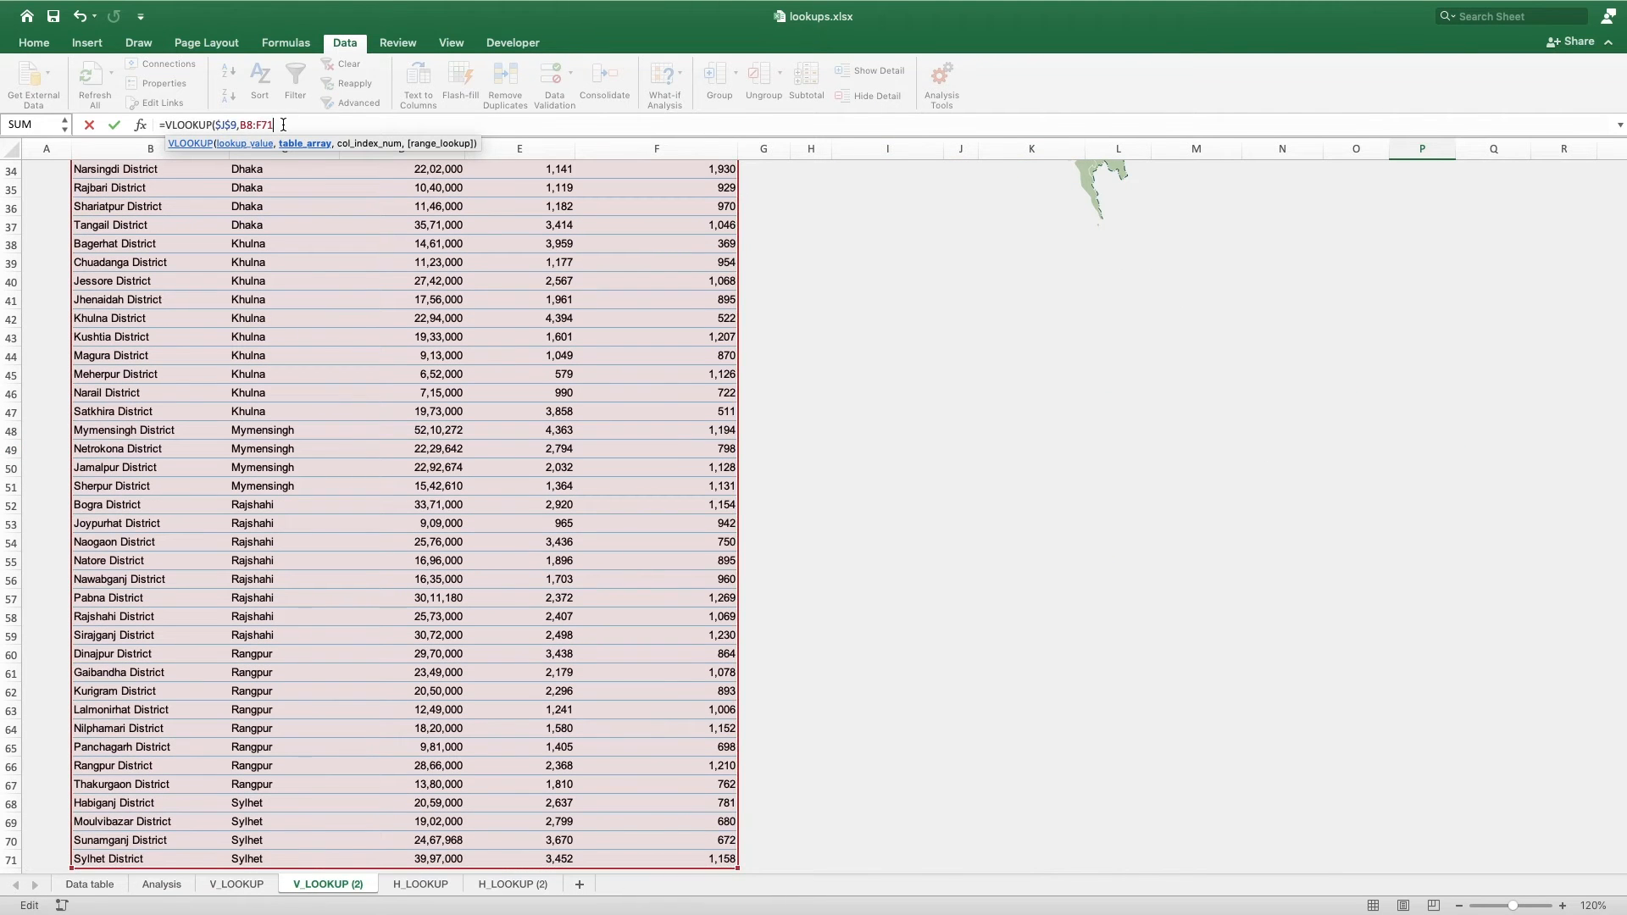
{"action": "key", "text": "F4"}
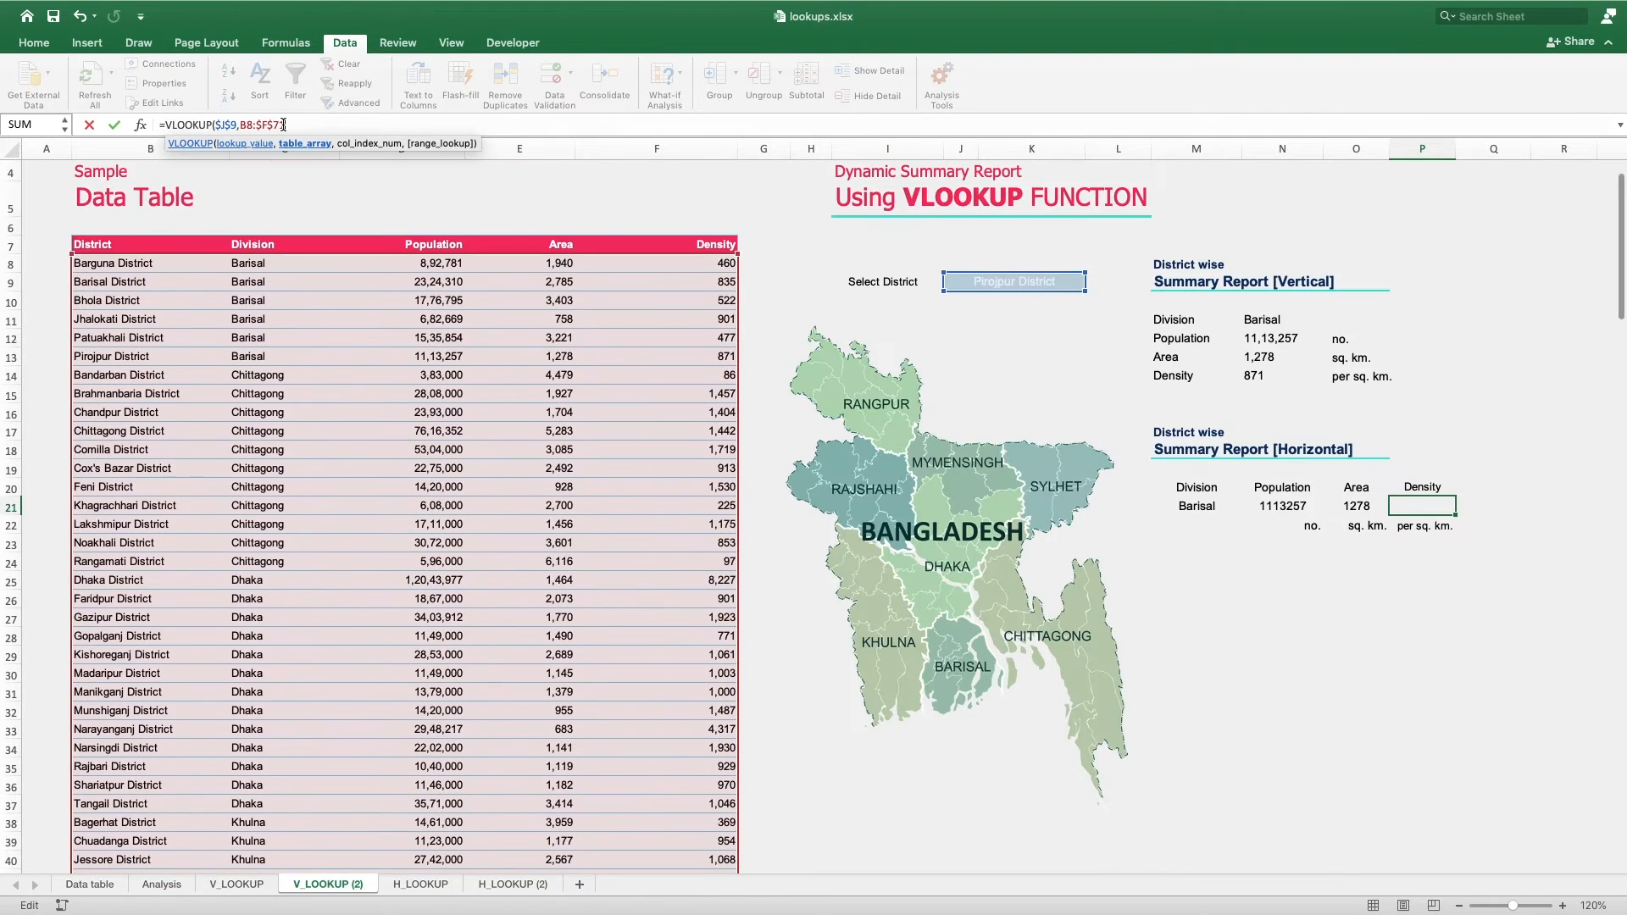
{"action": "left_click", "coordinate": [247, 125]}
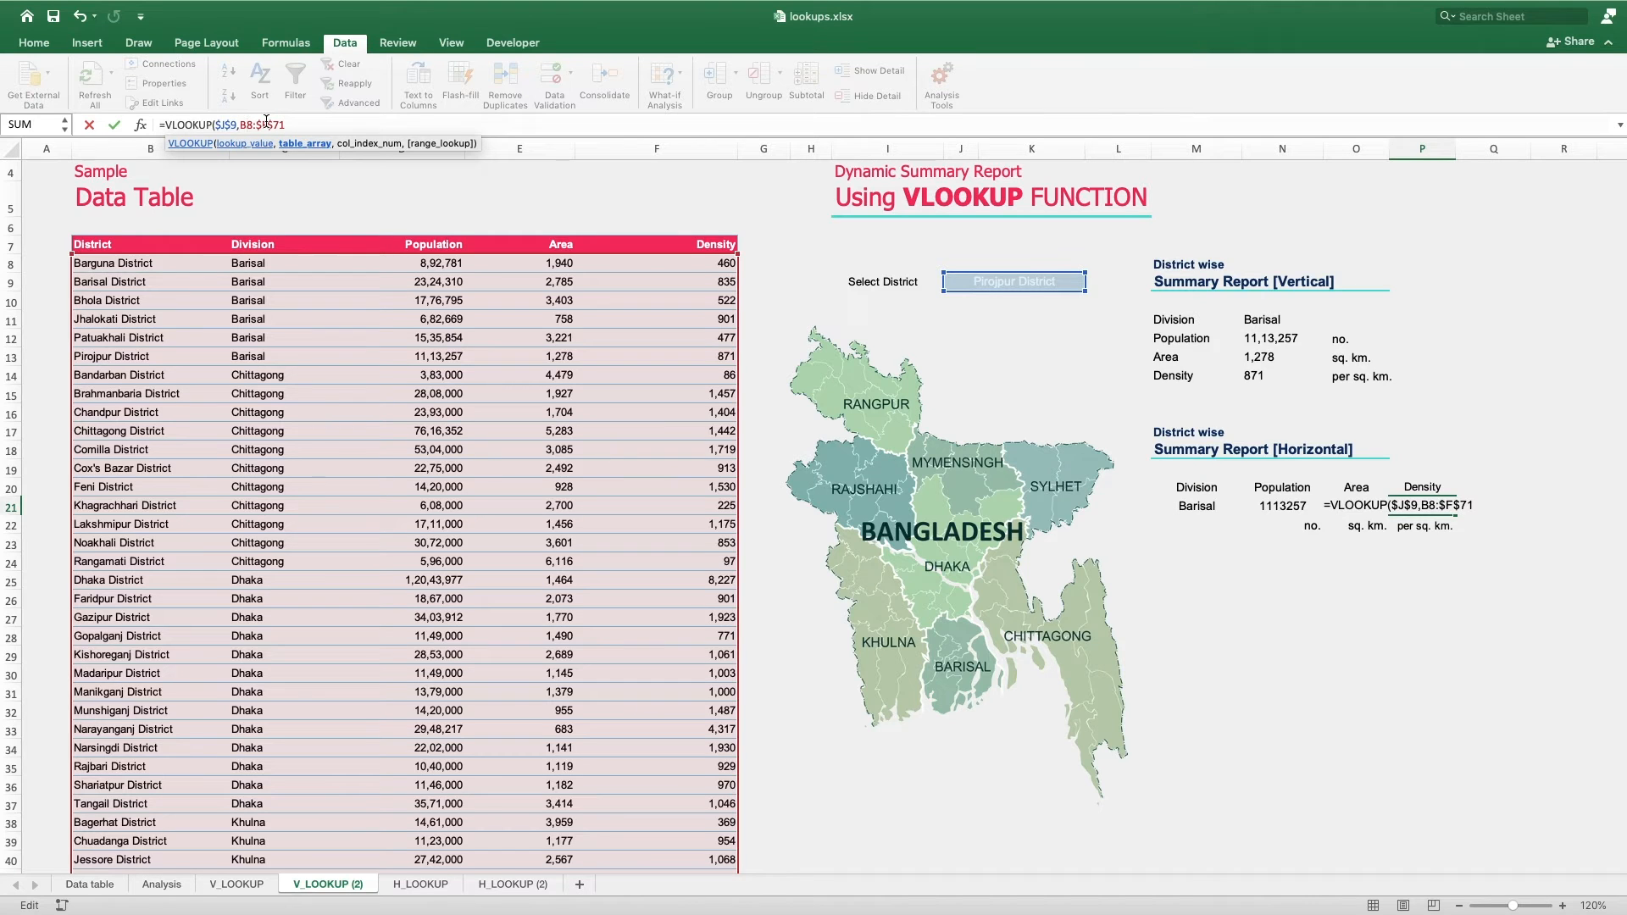
{"action": "key", "text": "F4"}
{"action": "left_click", "coordinate": [315, 124]}
{"action": "type", "text": ","}
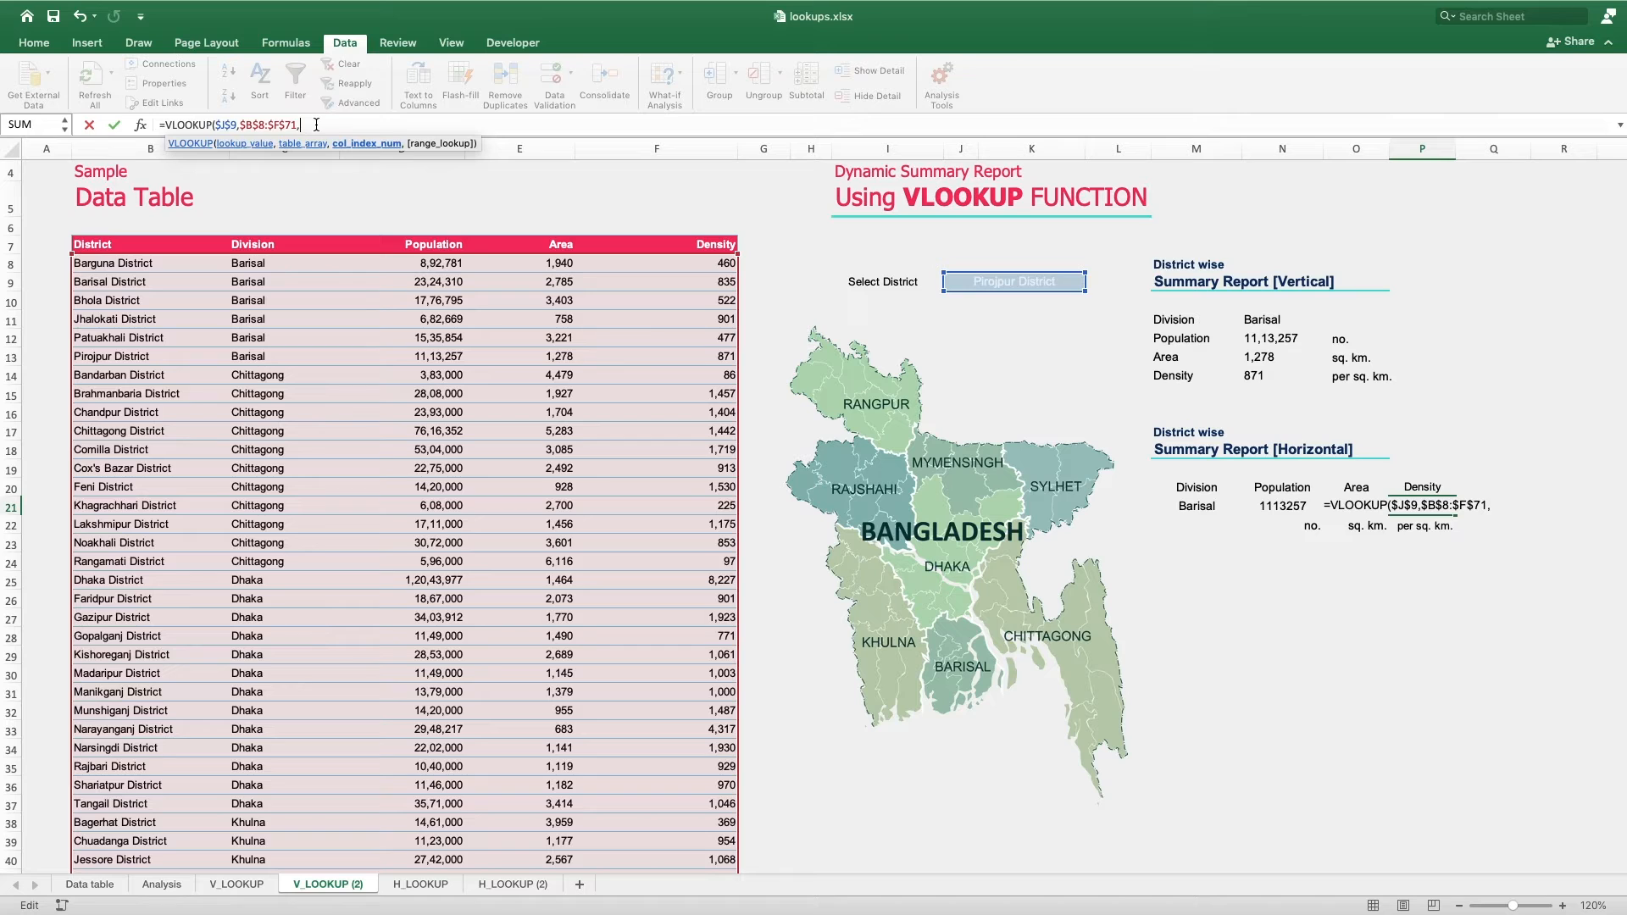
{"action": "type", "text": "3,false)"}
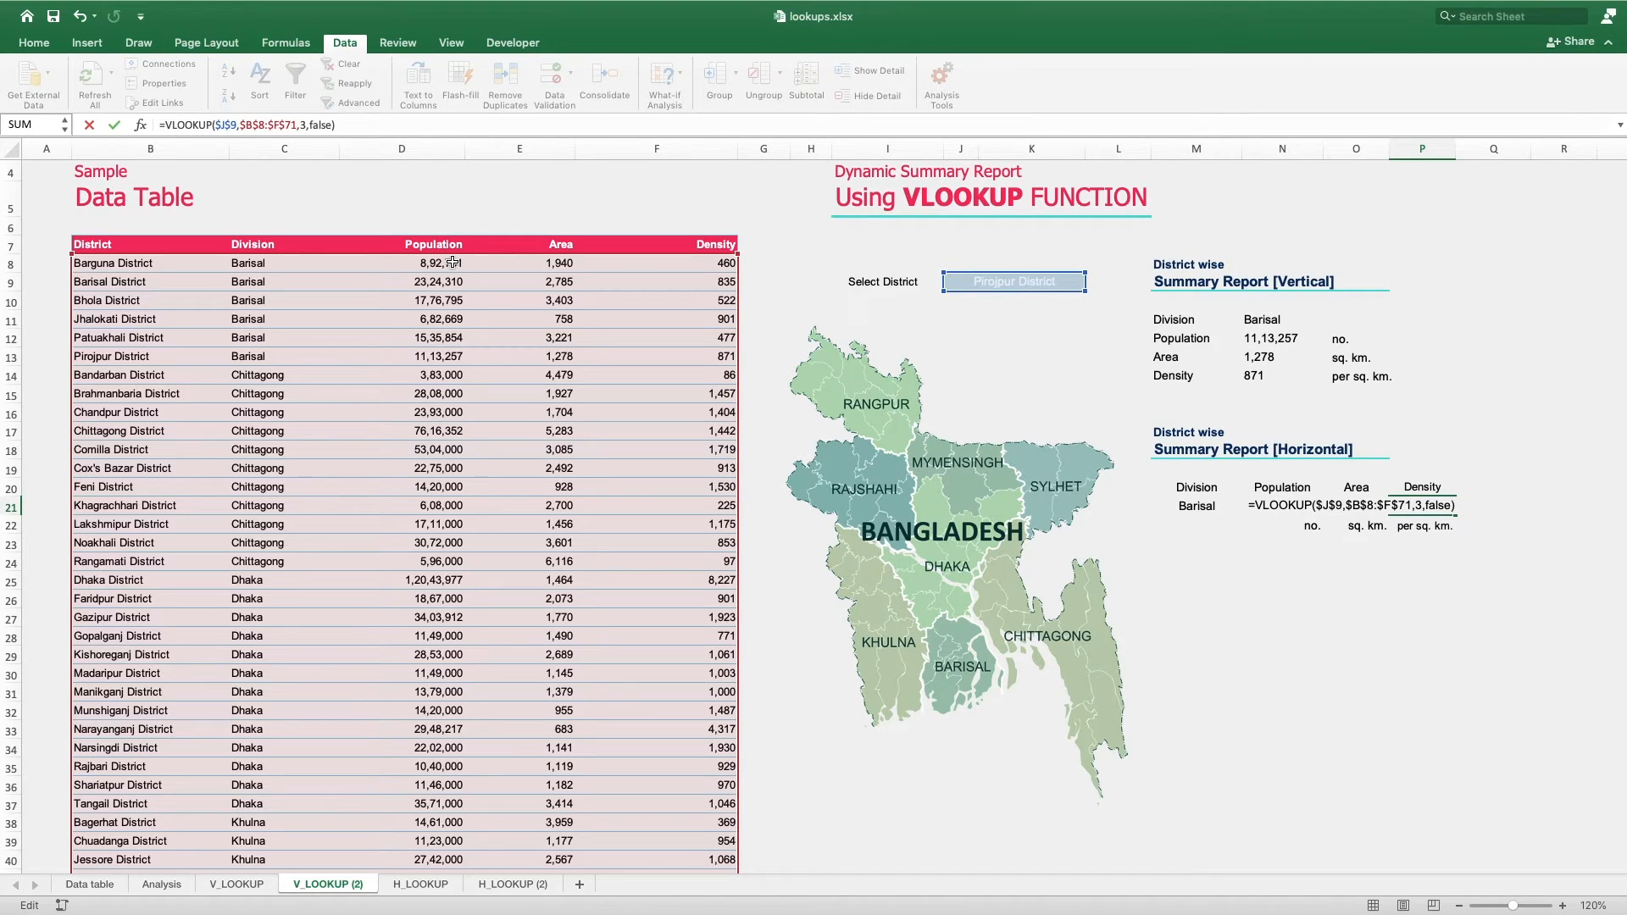
- Divide the Density VLOOKUP by a copy of itself that uses column index 4, and enter the formula in P21
{"action": "key", "text": "shift+Home"}
{"action": "key", "text": "shift+Right"}
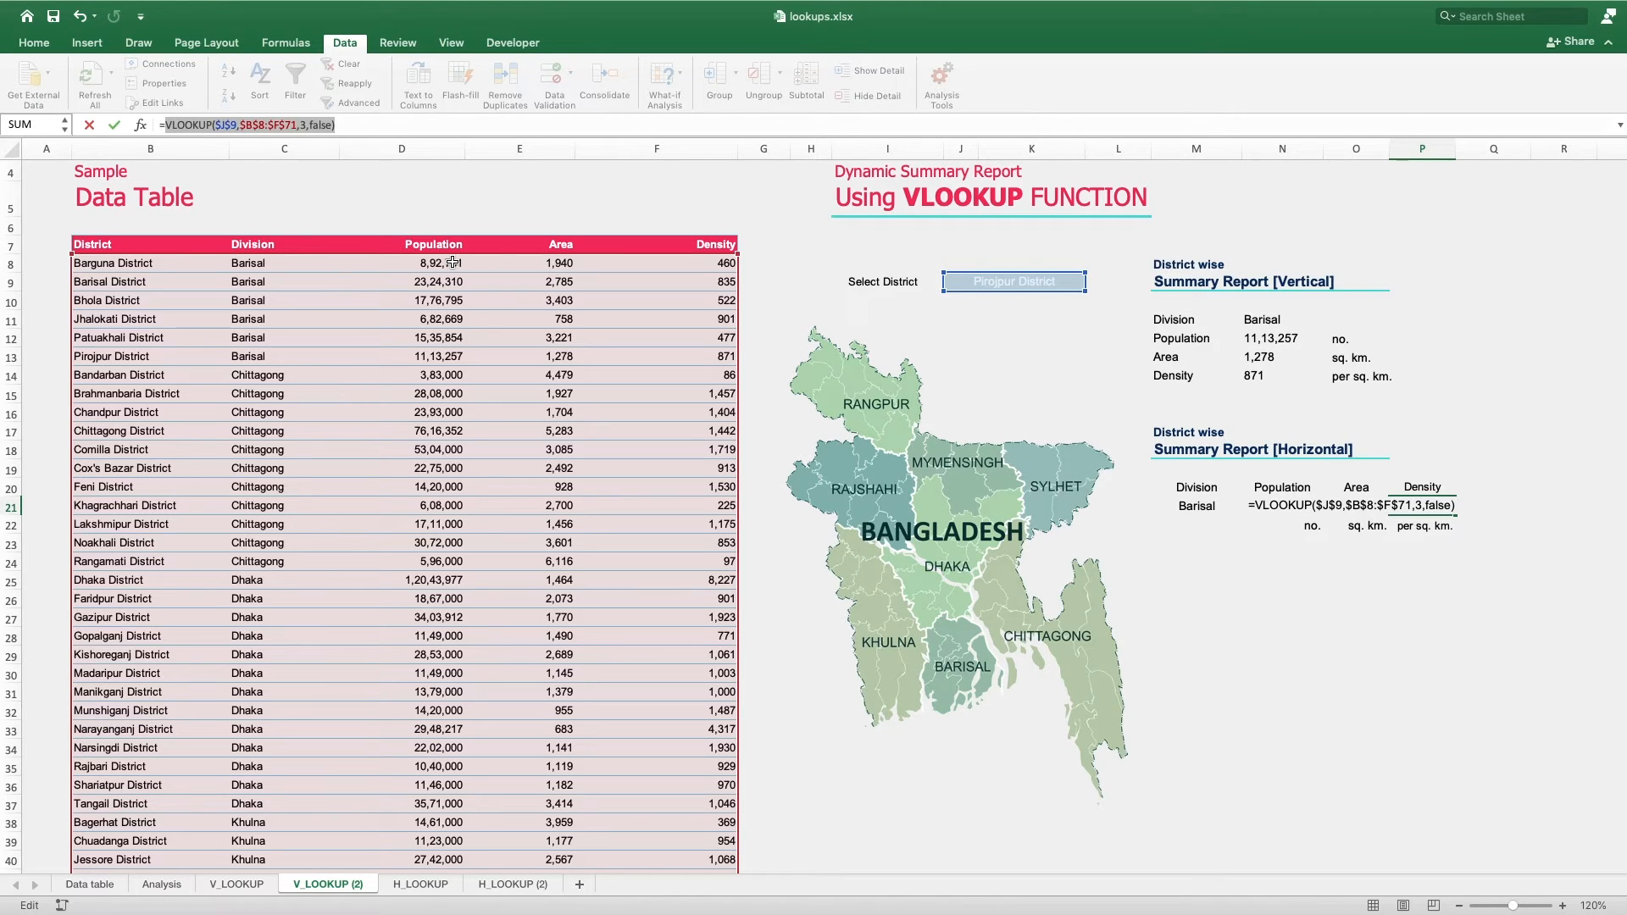
{"action": "key", "text": "Right"}
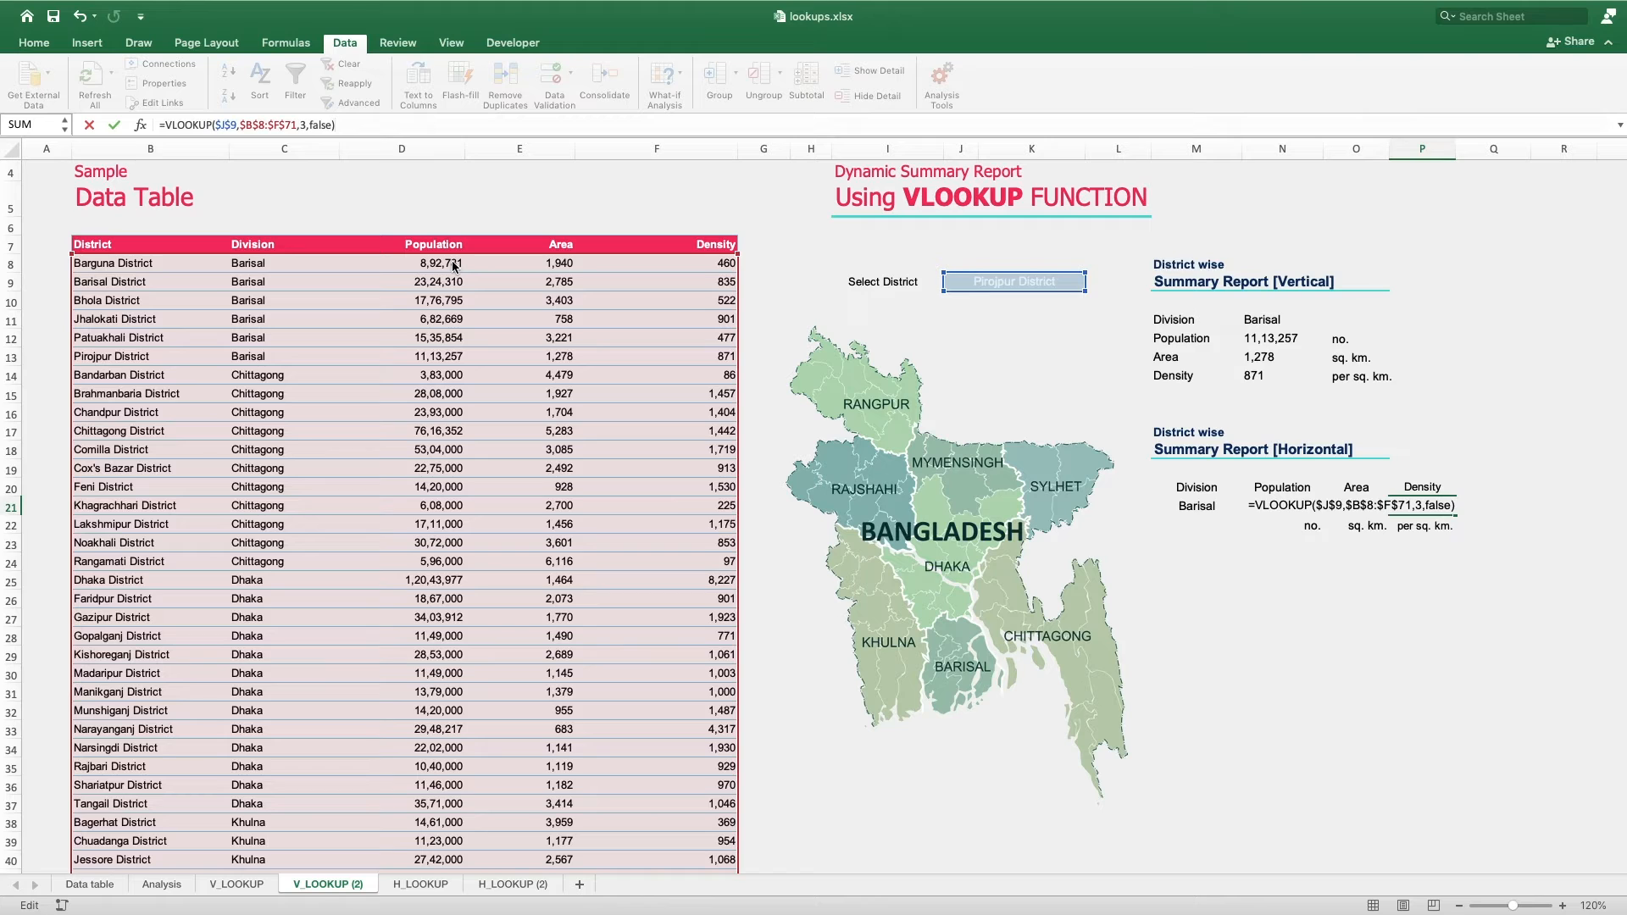
{"action": "type", "text": "/"}
{"action": "key", "text": "super+v"}
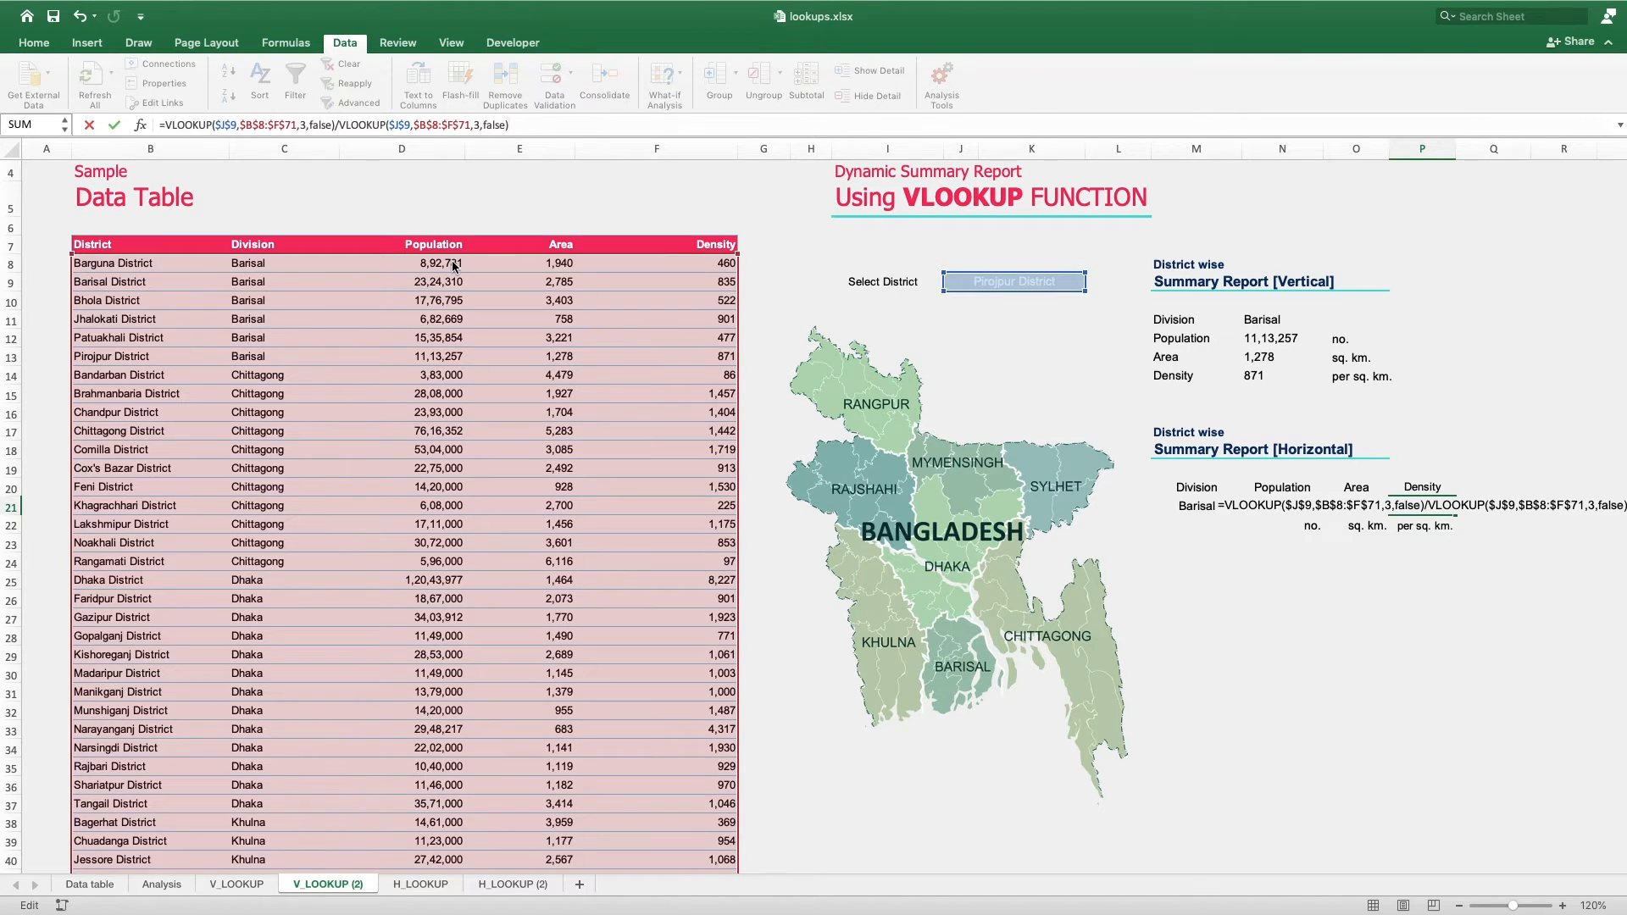
{"action": "left_click", "coordinate": [478, 125]}
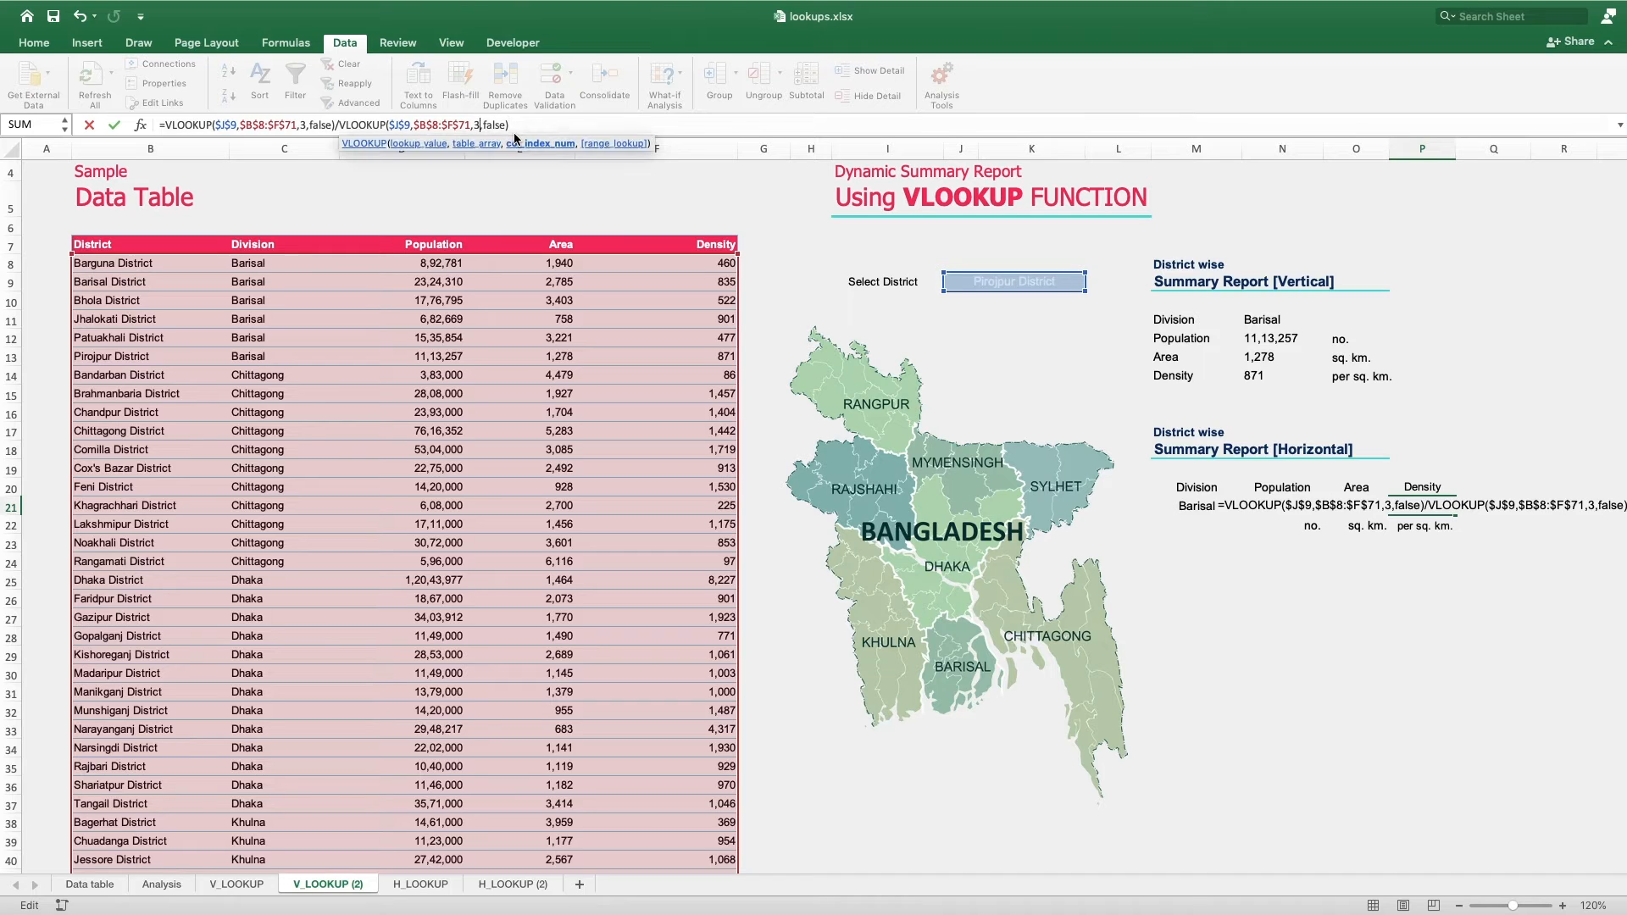
{"action": "key", "text": "shift+Left"}
{"action": "type", "text": "4"}
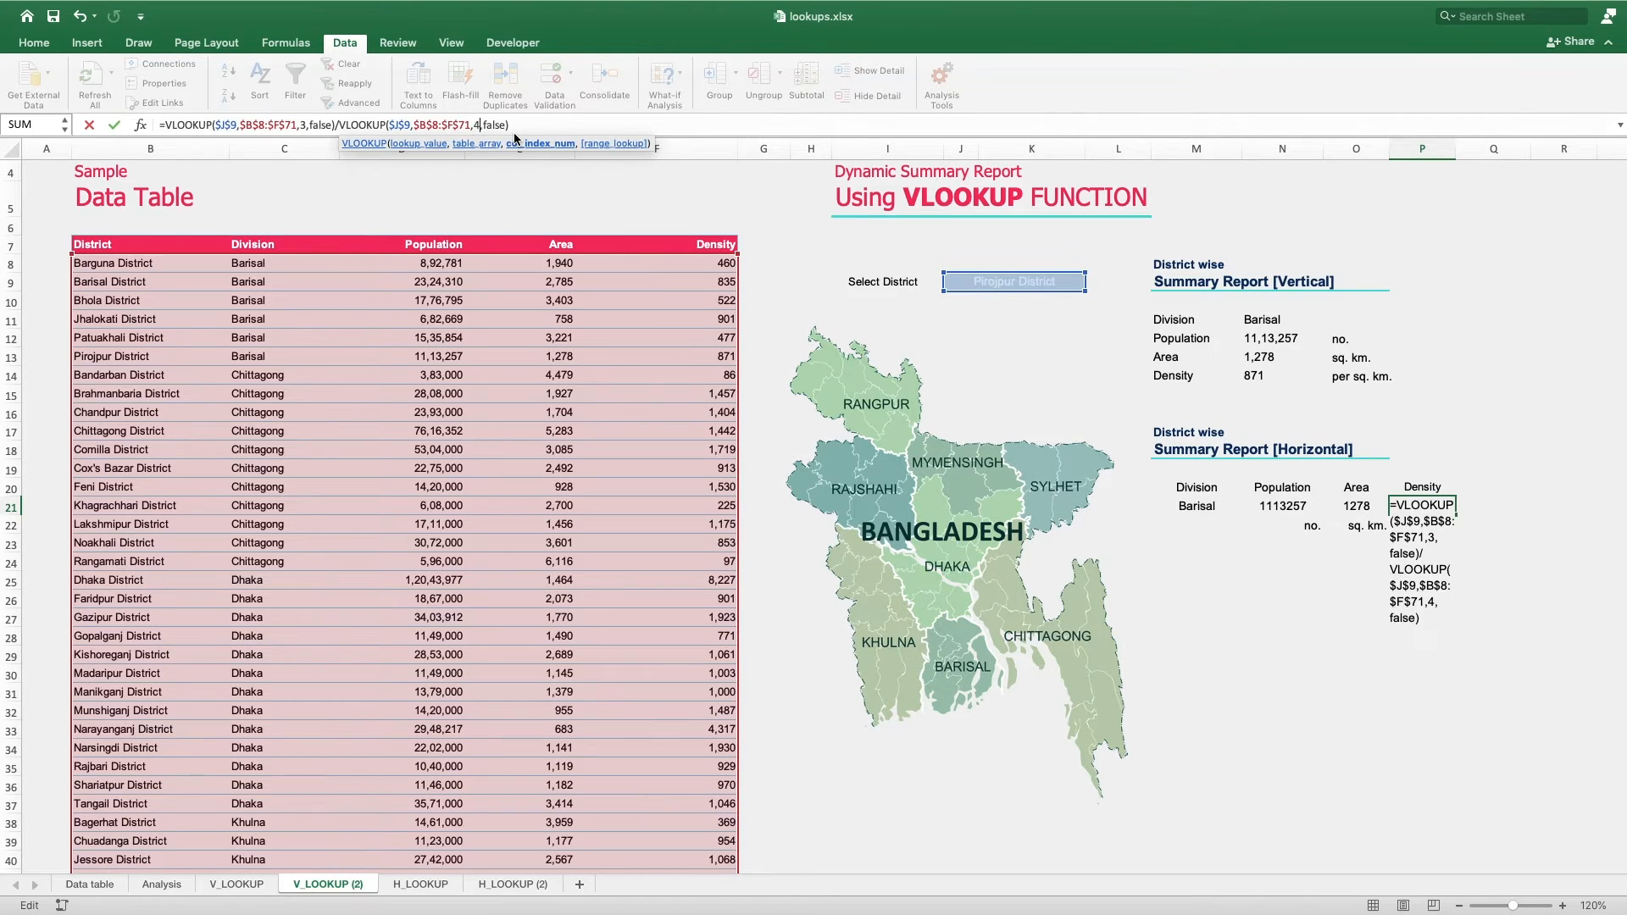
{"action": "left_click", "coordinate": [529, 124]}
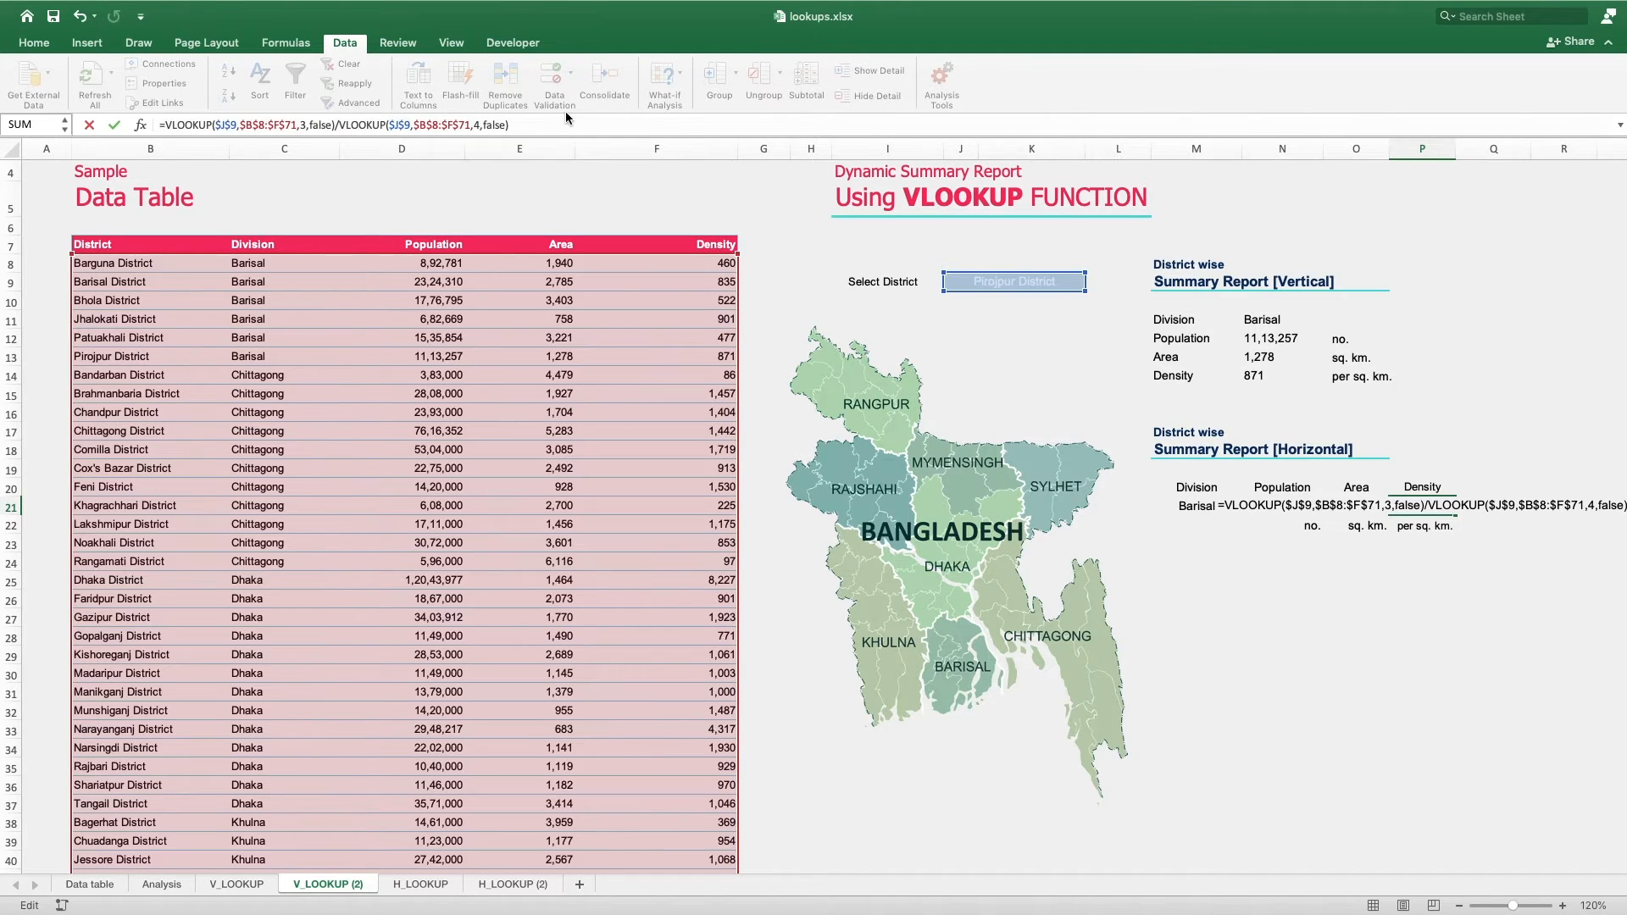
{"action": "key", "text": "Return"}
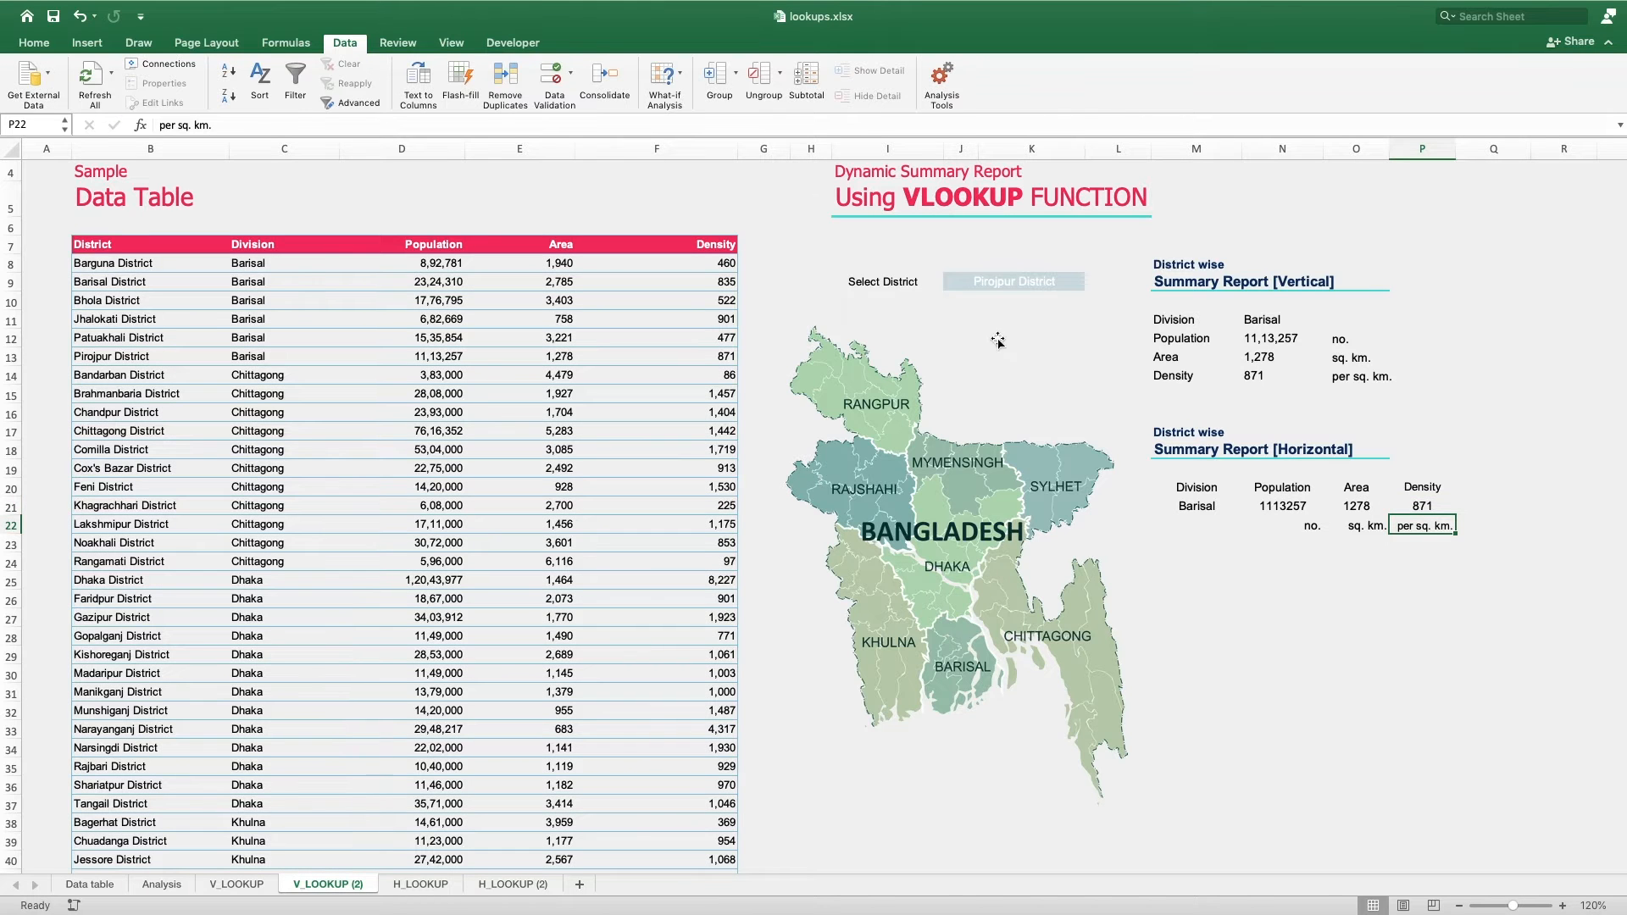
{"action": "left_click", "coordinate": [1414, 512]}
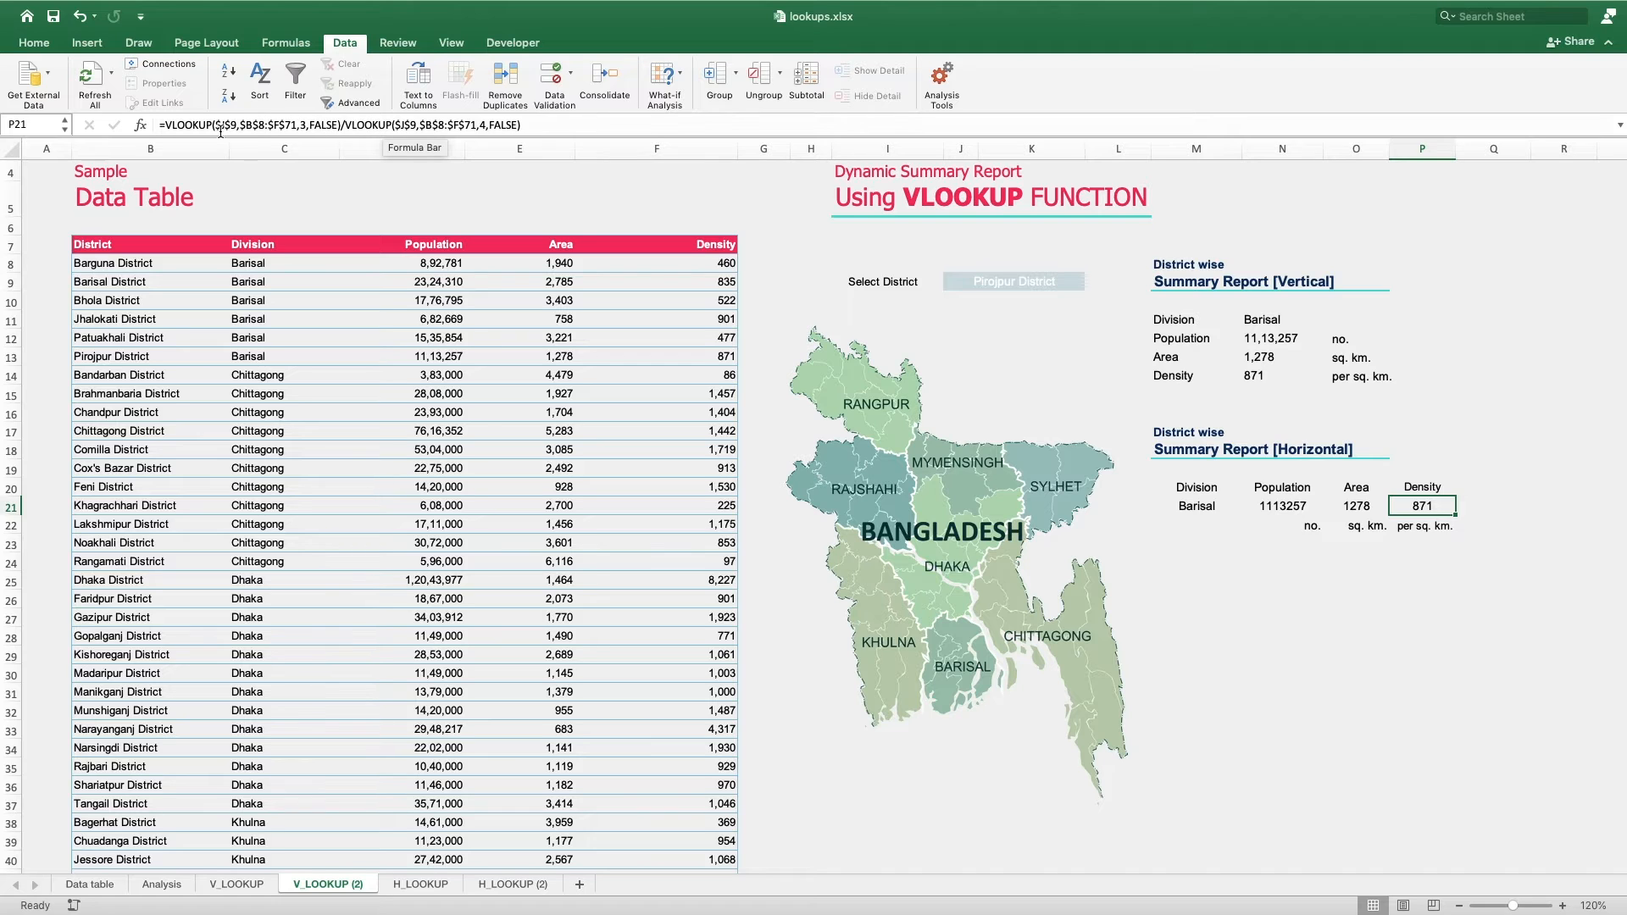
{"action": "left_click", "coordinate": [1360, 579]}
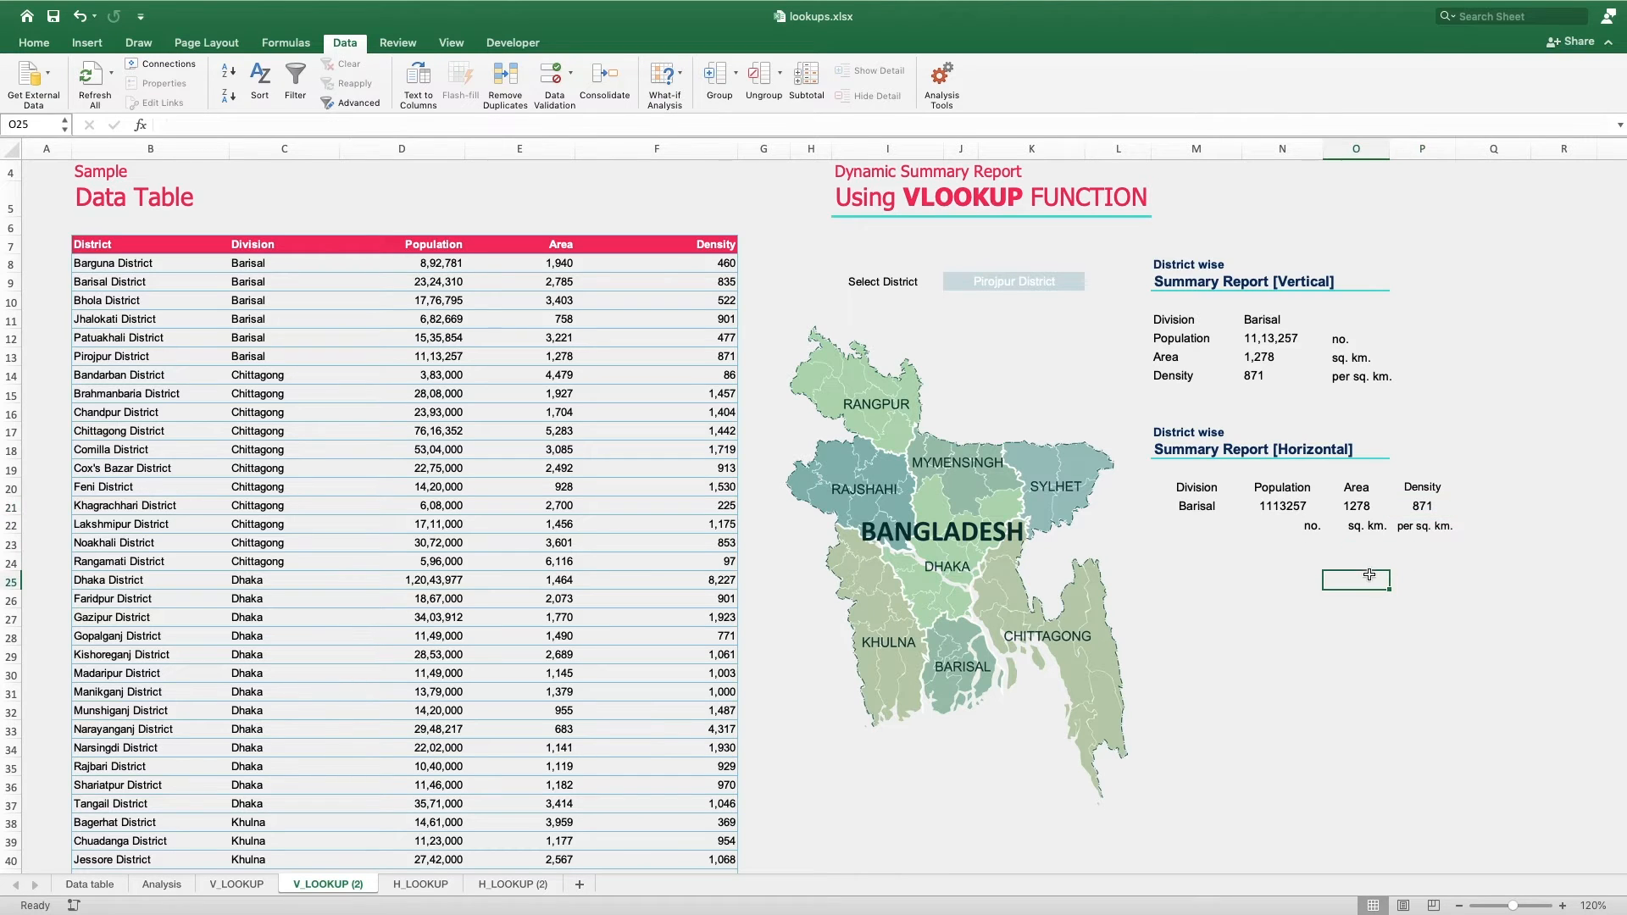
- Fill the district drop-down cell J9 with the same pinkish red as the data table header
{"action": "scroll", "coordinate": [1235, 525], "scroll_direction": "up", "scroll_amount": 2}
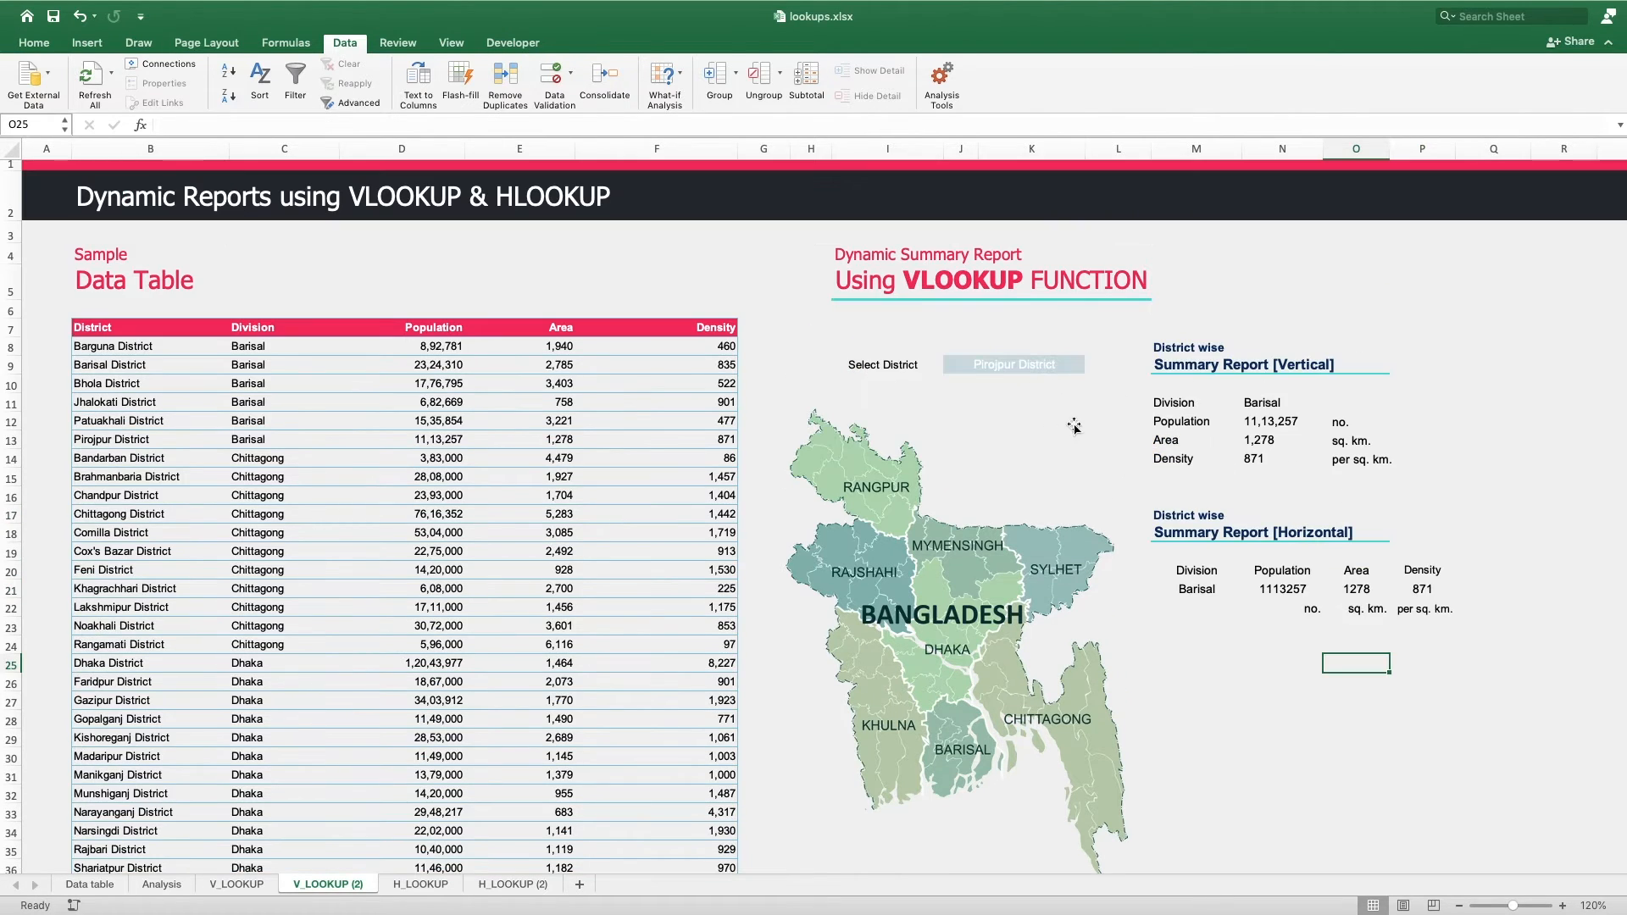
{"action": "left_click", "coordinate": [995, 372]}
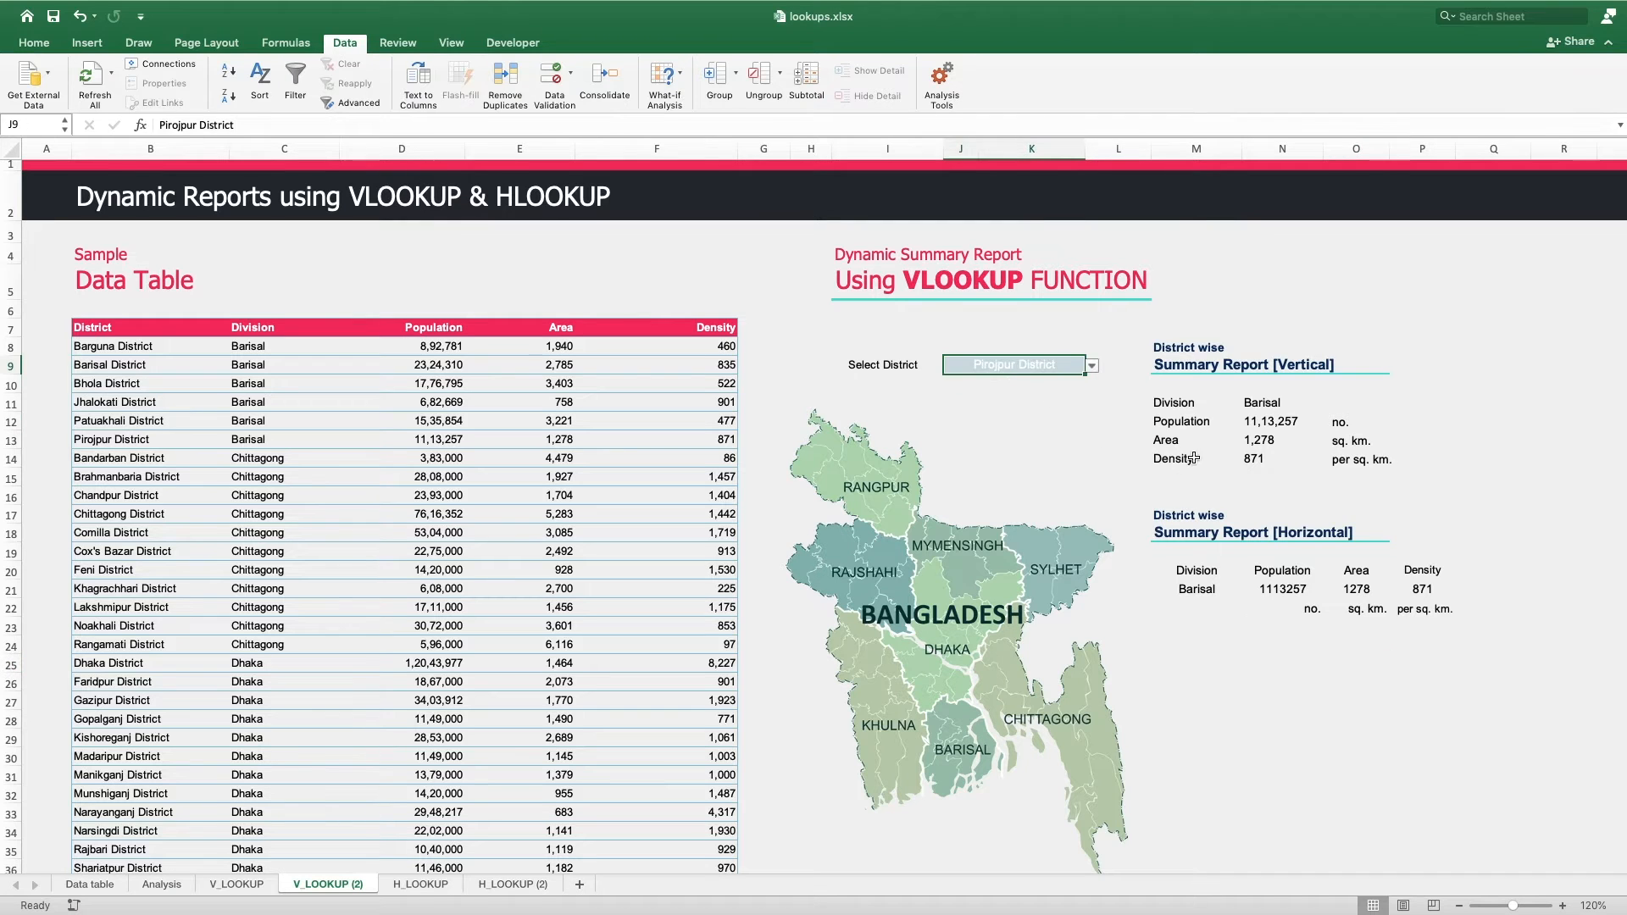
{"action": "left_click", "coordinate": [34, 42]}
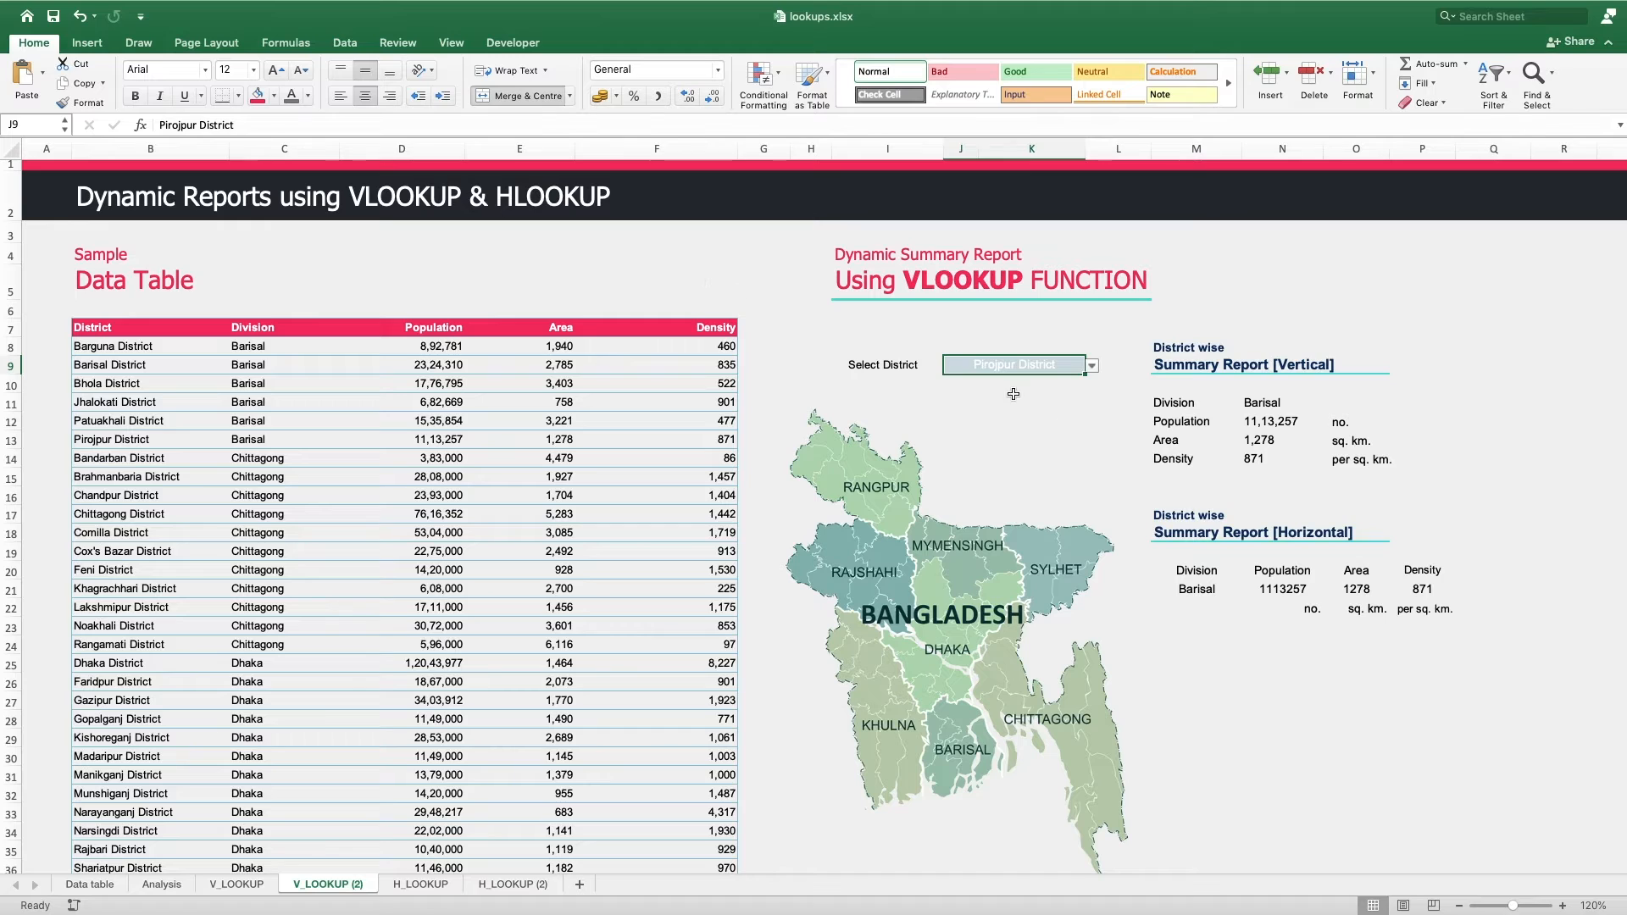
{"action": "left_click", "coordinate": [259, 96]}
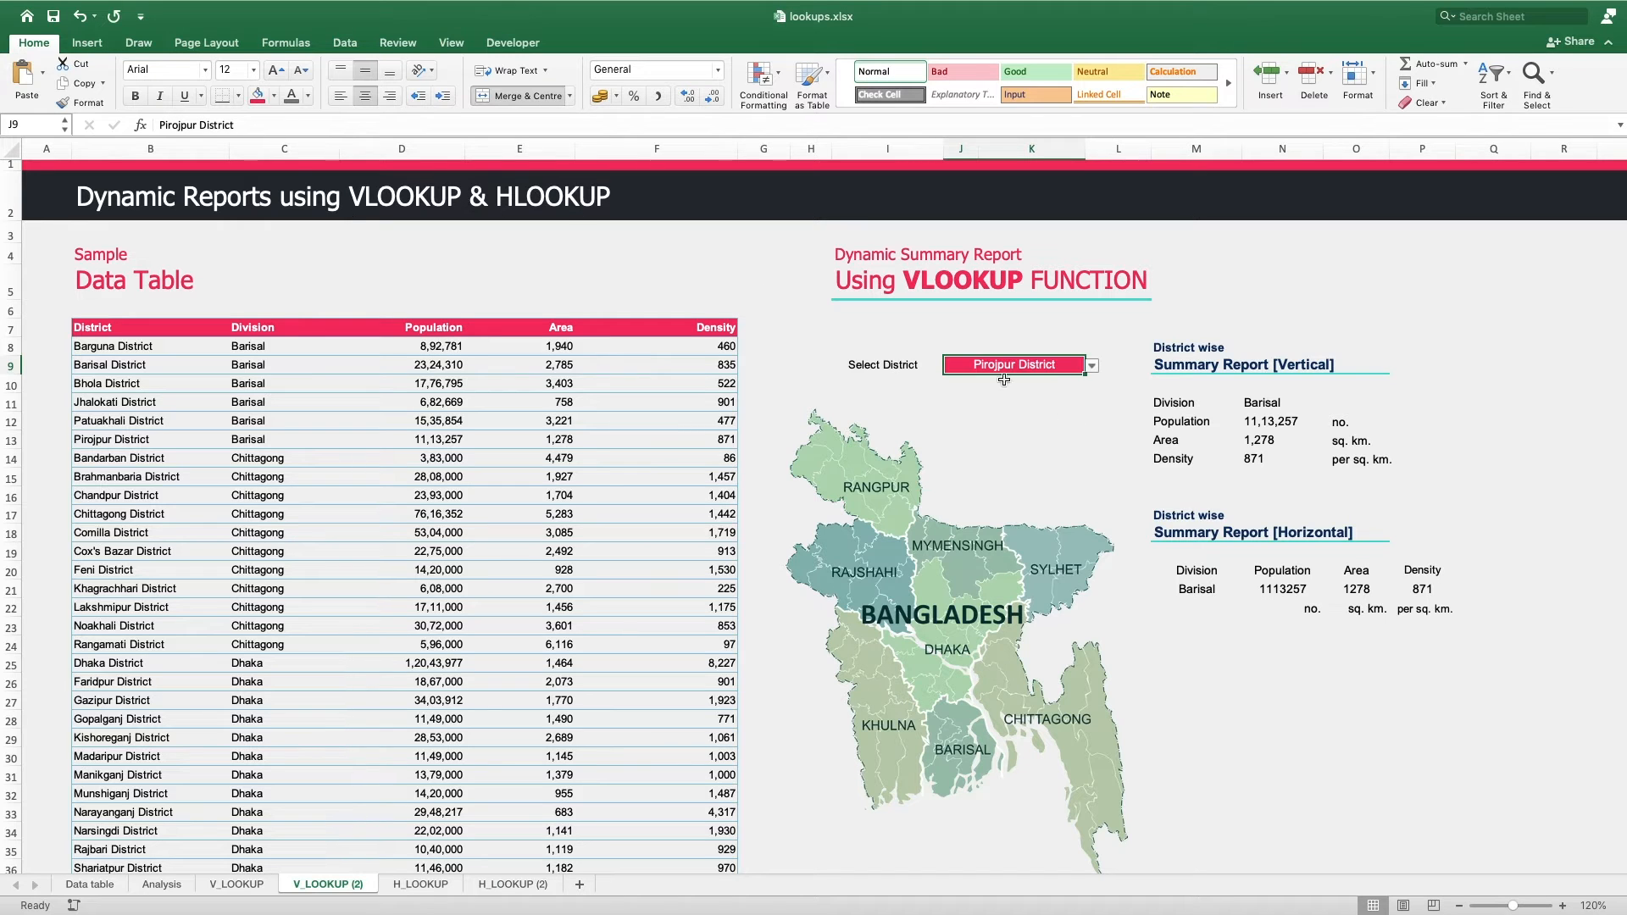
- Make only the word "District" in the "Select District" label bold and pinkish red
{"action": "double_click", "coordinate": [885, 364]}
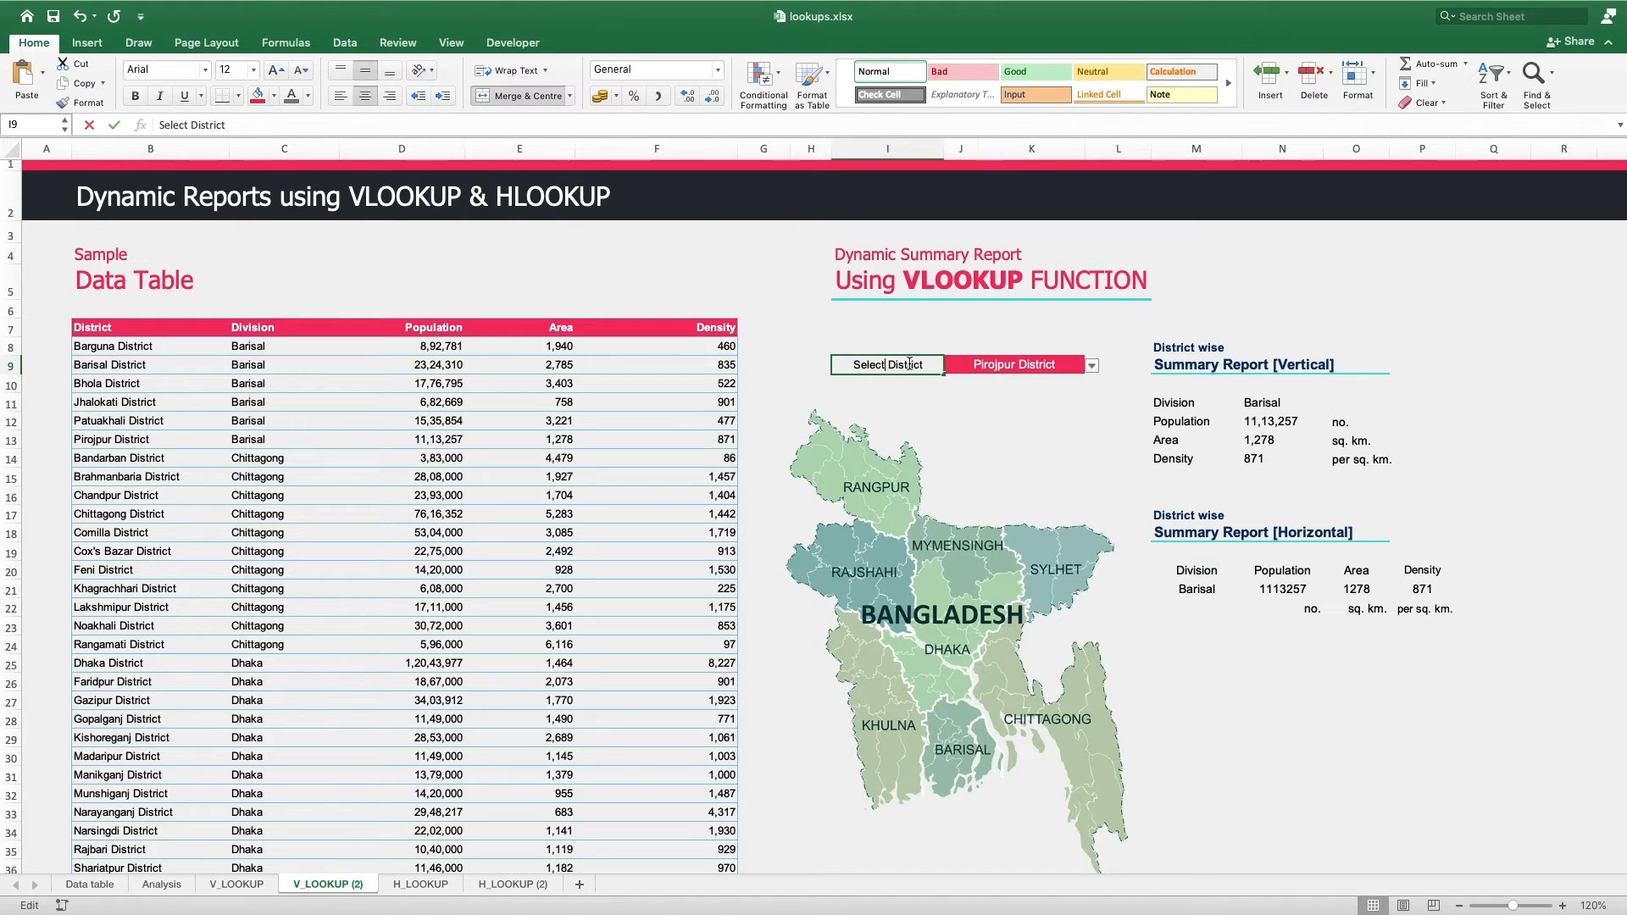
{"action": "left_click", "coordinate": [924, 364]}
{"action": "double_click", "coordinate": [923, 364]}
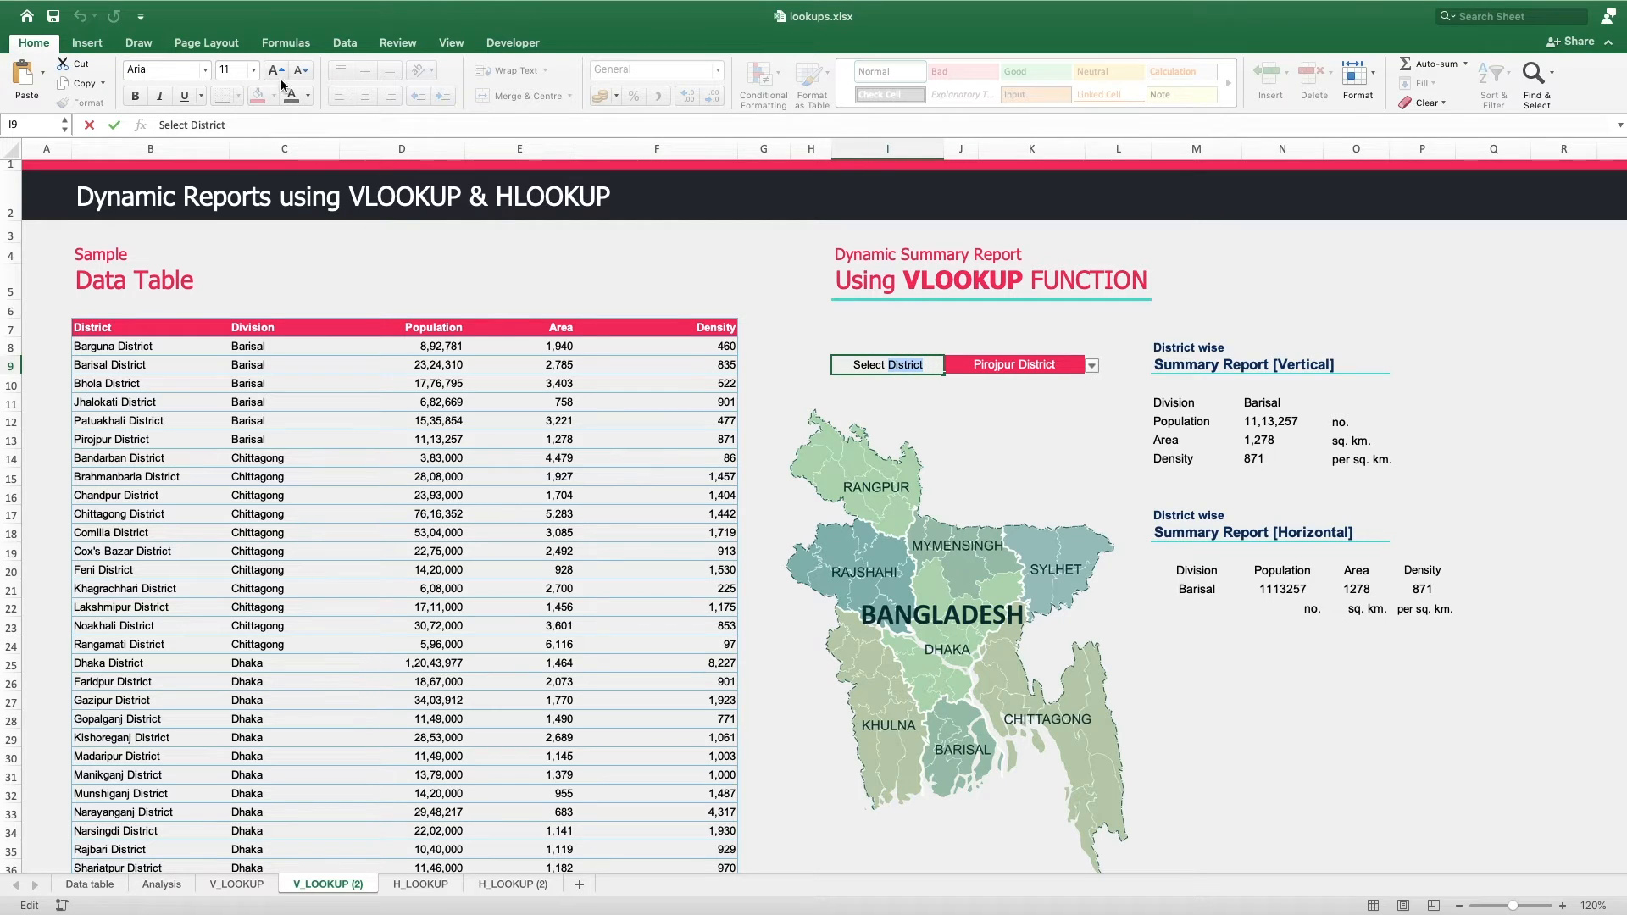
{"action": "left_click", "coordinate": [135, 96]}
{"action": "left_click", "coordinate": [305, 96]}
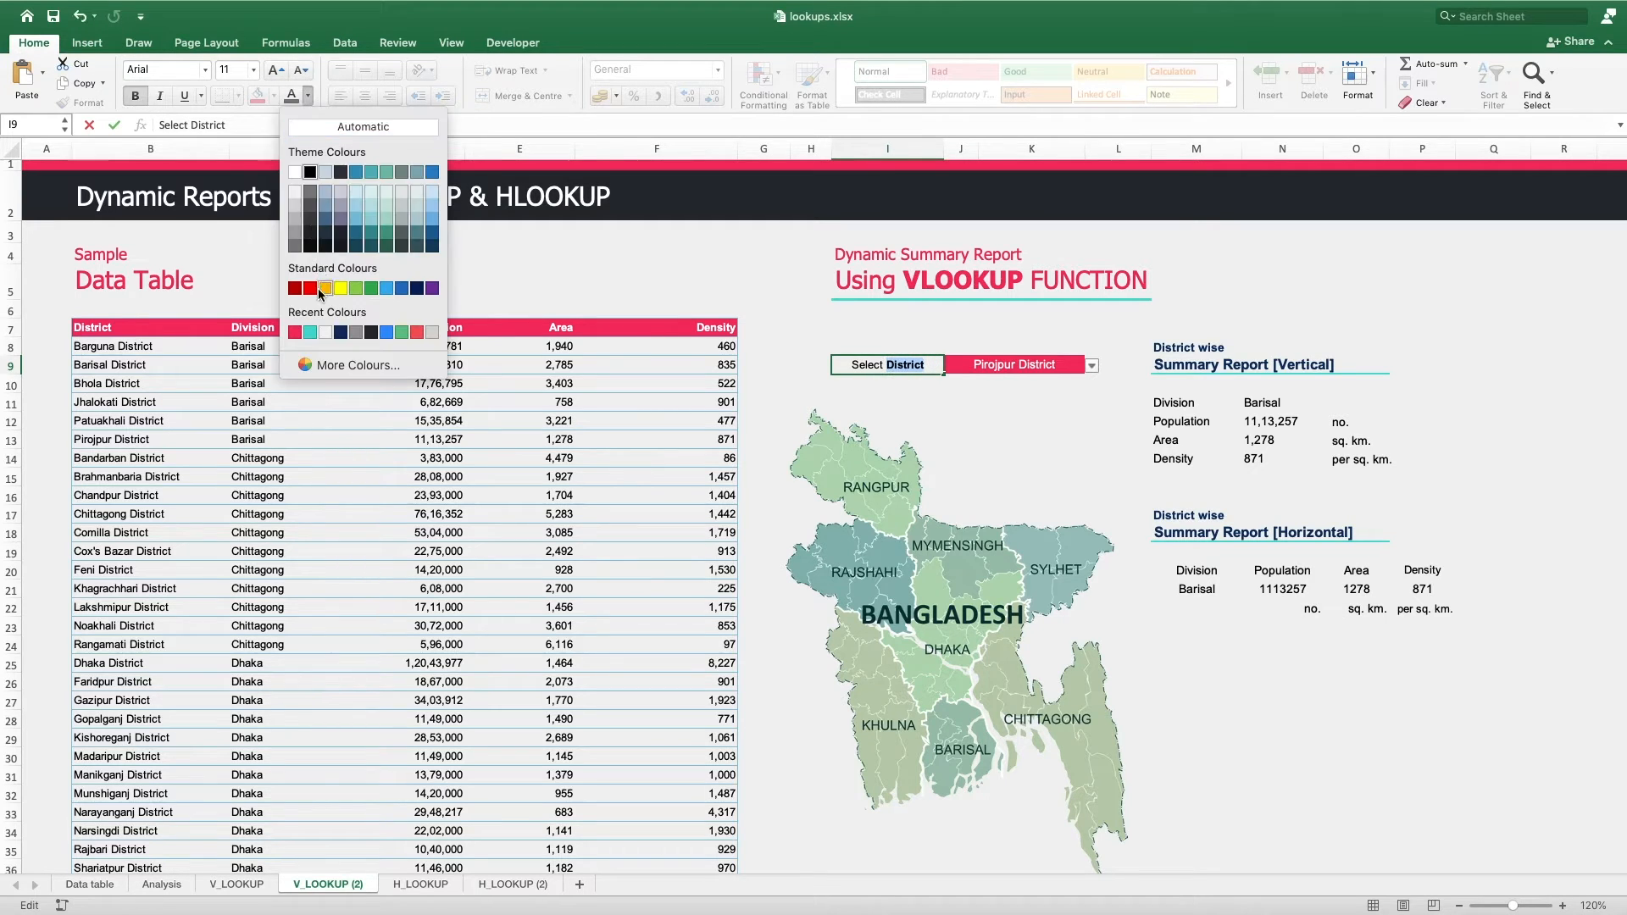
{"action": "left_click", "coordinate": [292, 322]}
{"action": "left_click", "coordinate": [1061, 457]}
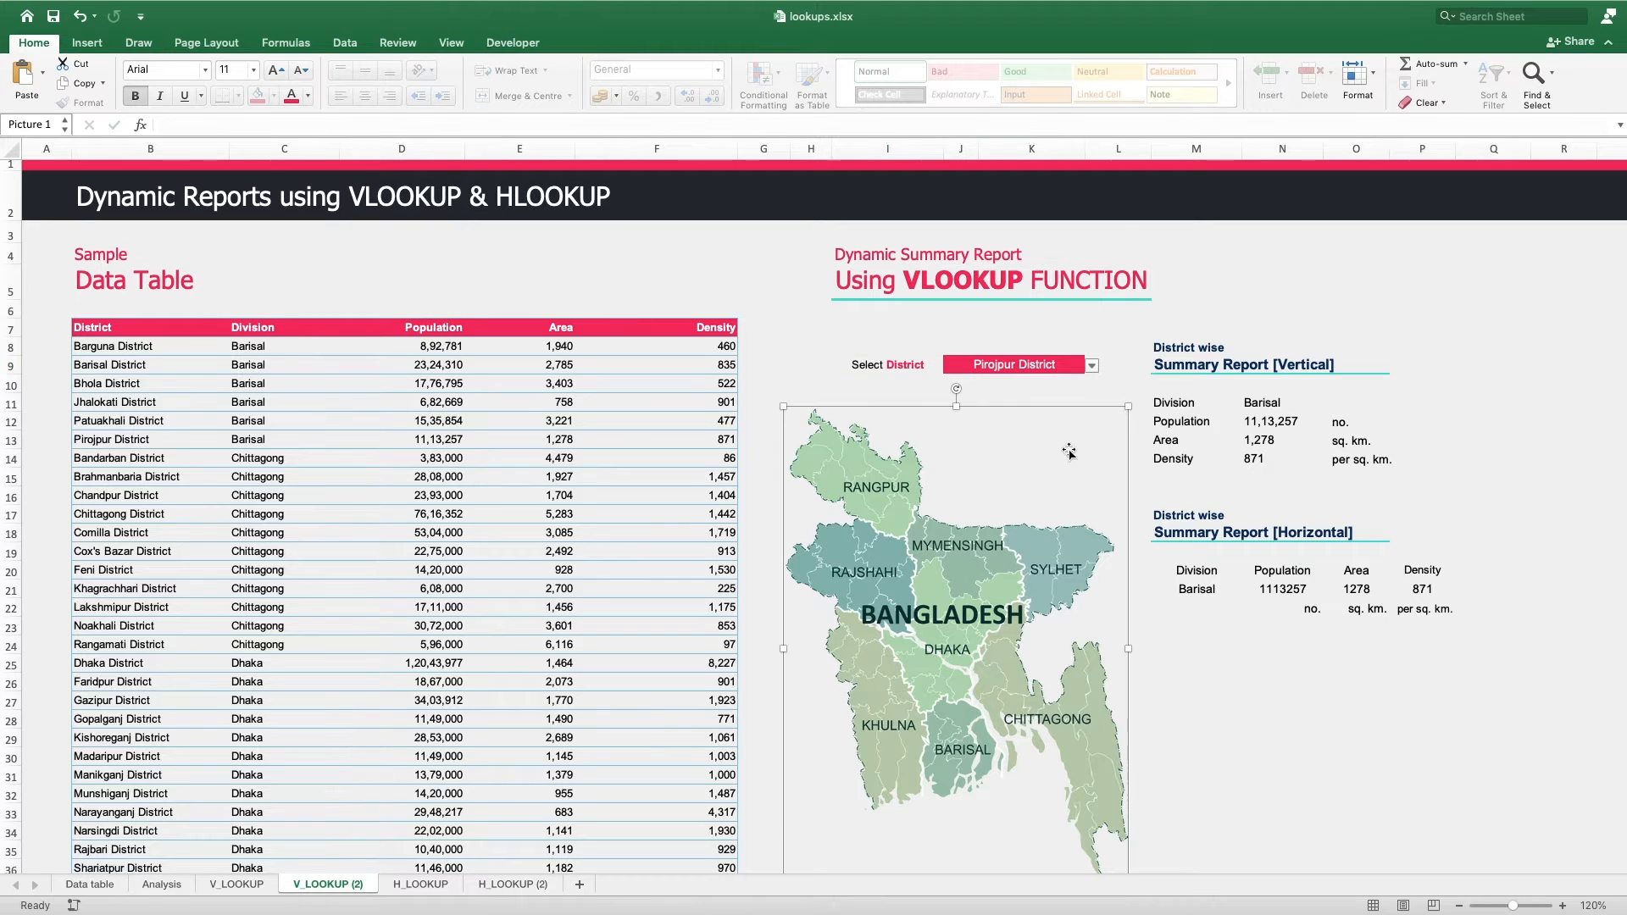
- Right-align the Division, Population, Area and Density values in N11:N14 of the vertical summary report
{"action": "left_click", "coordinate": [1493, 384]}
{"action": "left_click_drag", "start_coordinate": [1251, 403], "coordinate": [1268, 458]}
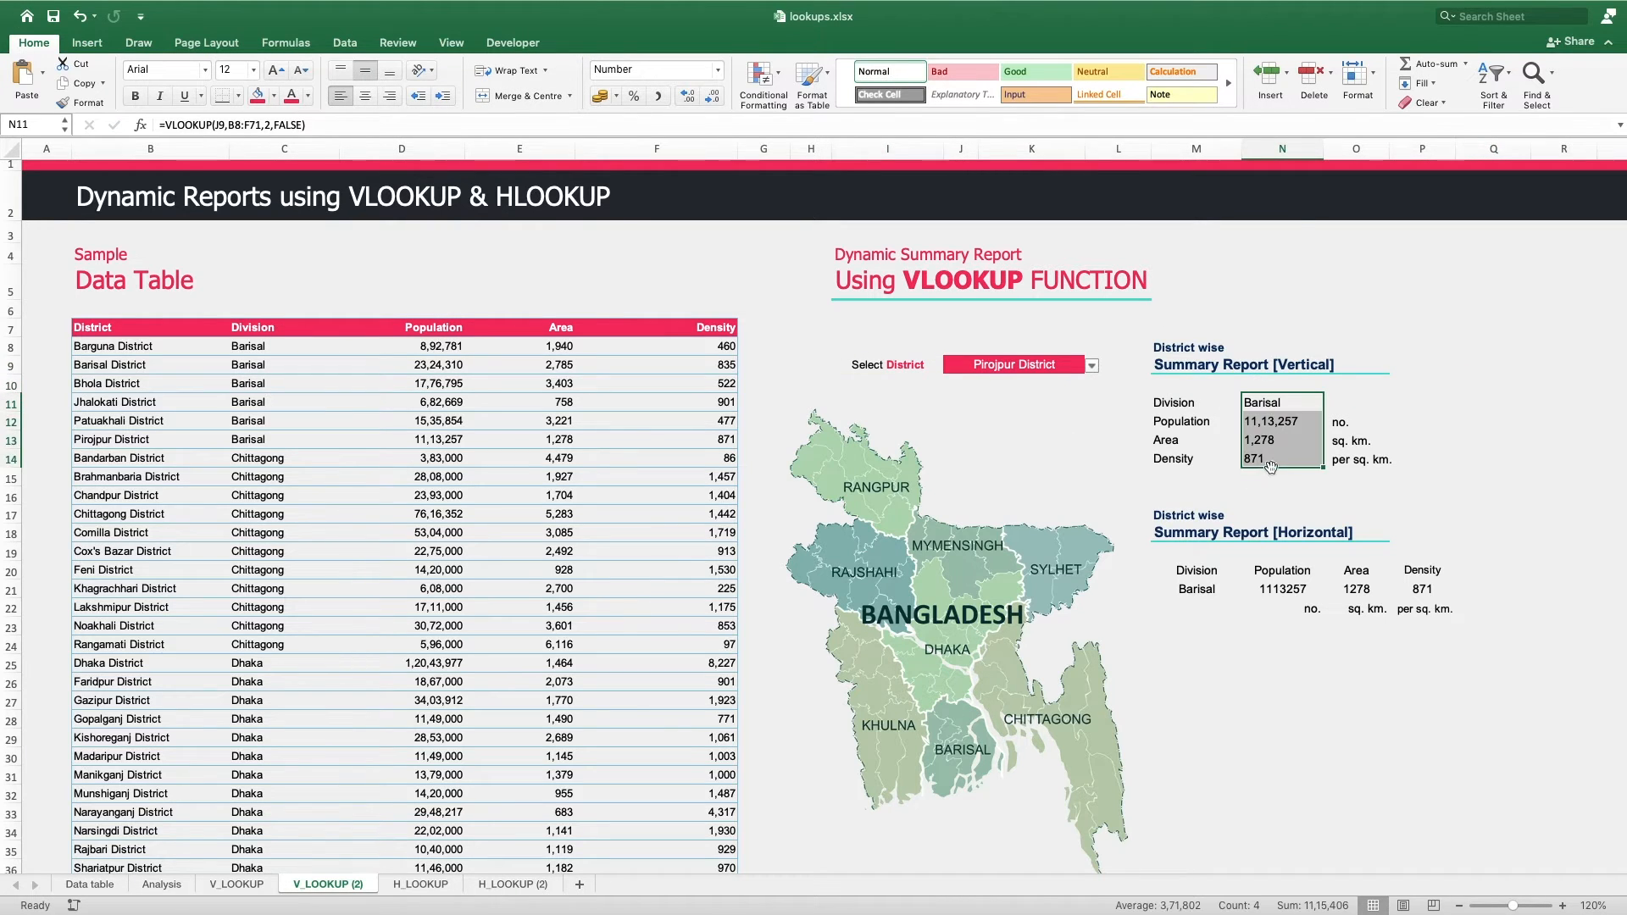
{"action": "left_click", "coordinate": [390, 96]}
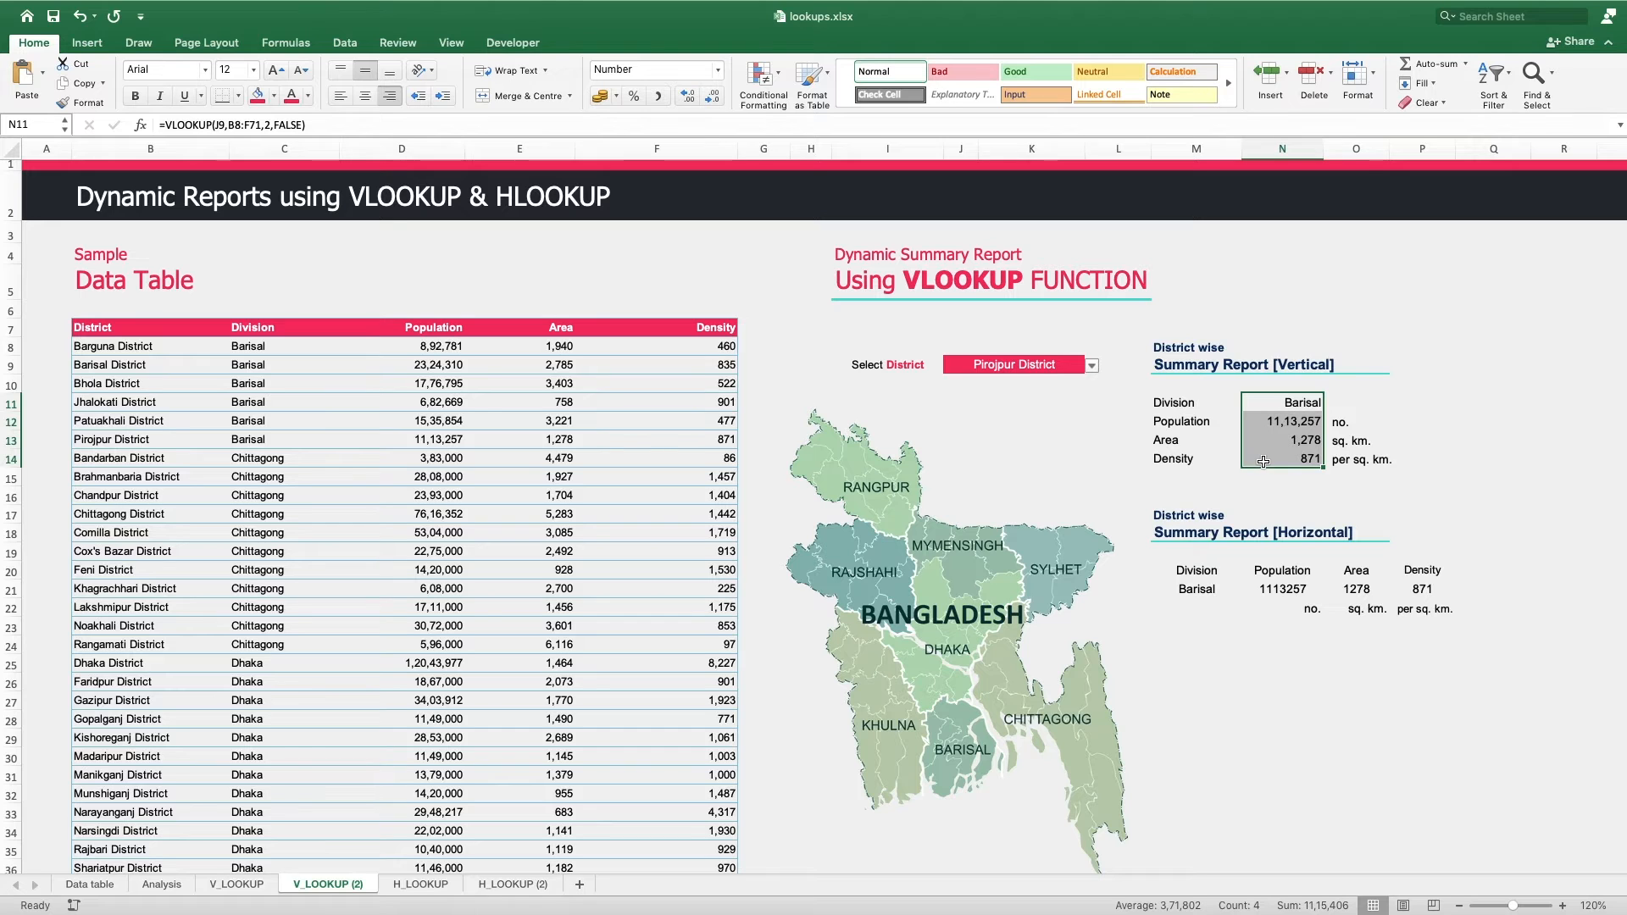
- Add thin pinkish-red horizontal borders between the value cells N11:N14 of the vertical report
{"action": "left_click", "coordinate": [238, 96]}
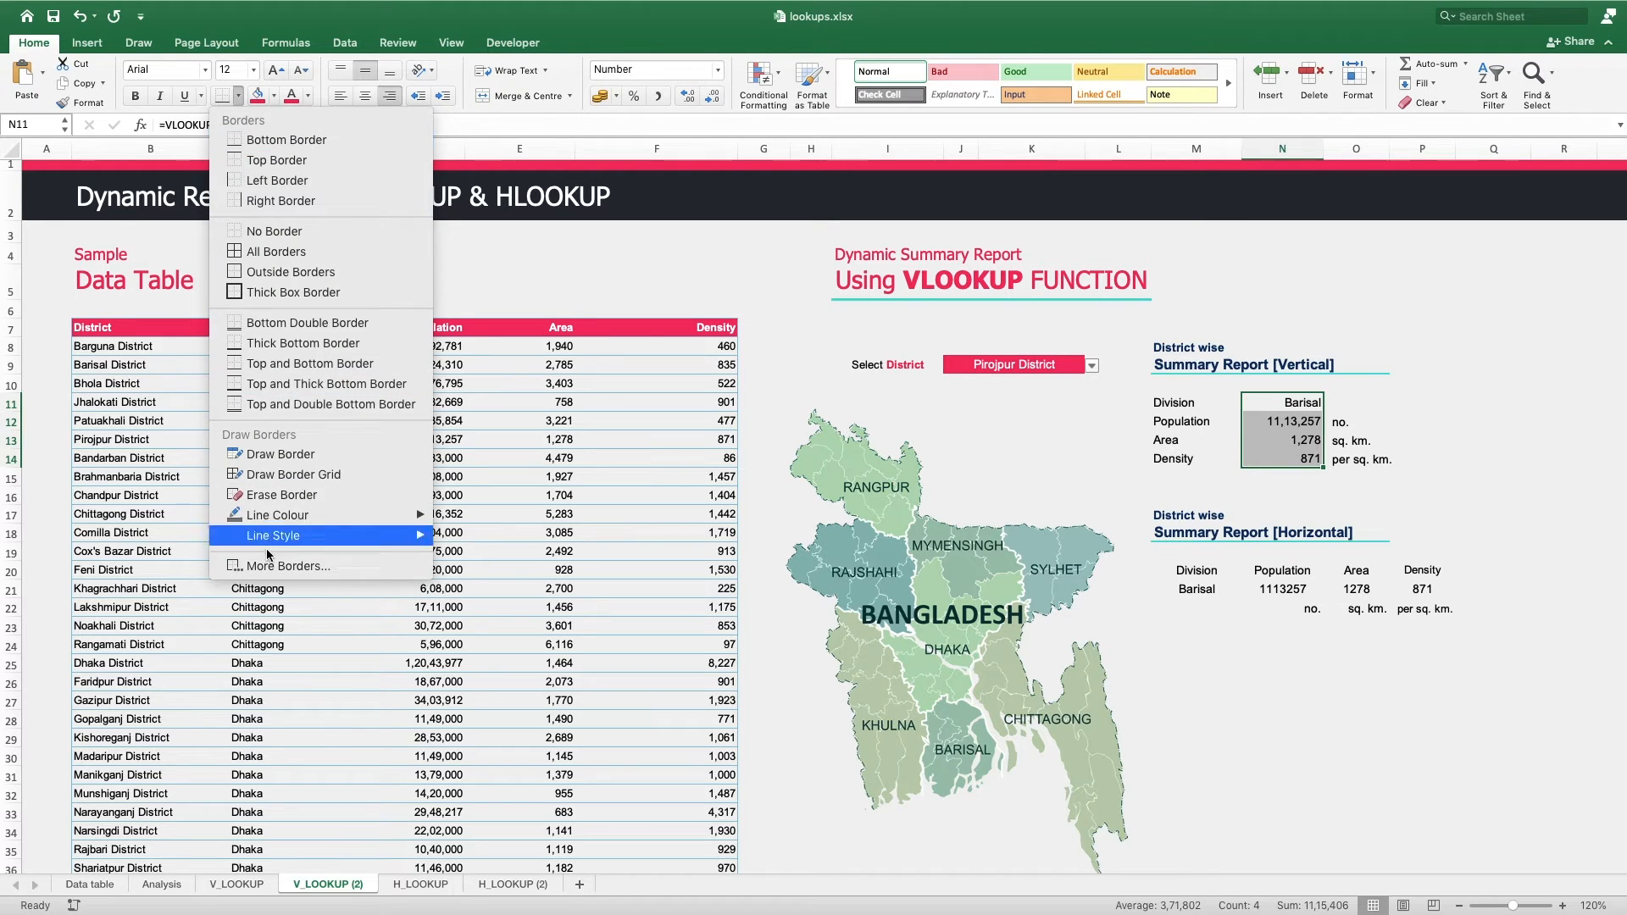
{"action": "left_click", "coordinate": [284, 566]}
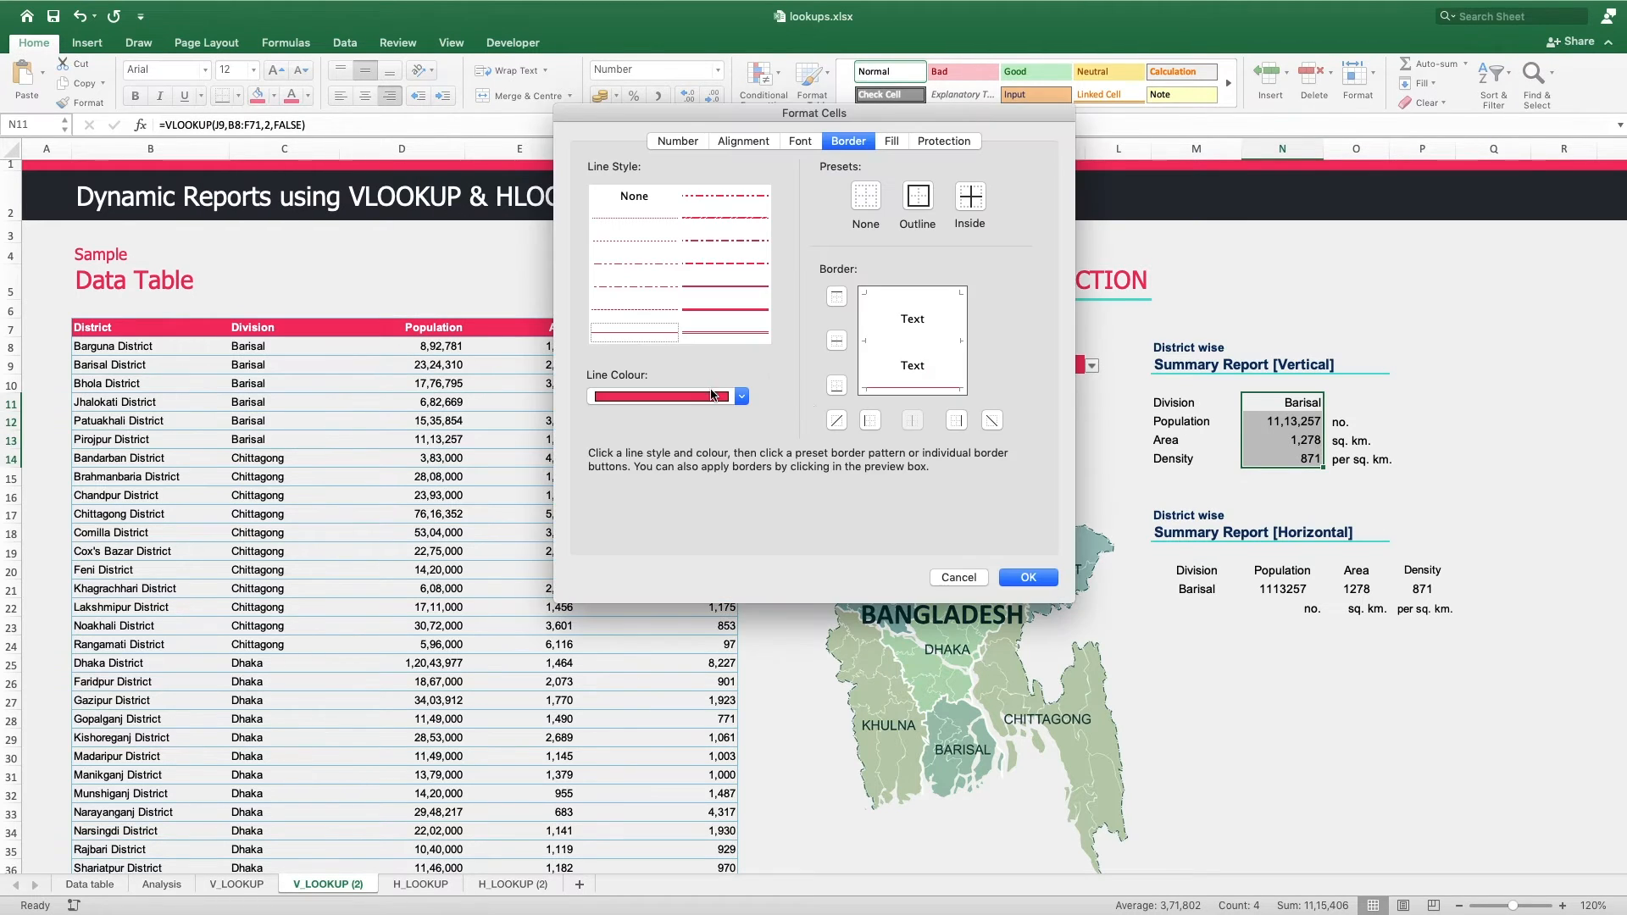
{"action": "left_click", "coordinate": [640, 330]}
{"action": "left_click", "coordinate": [742, 396]}
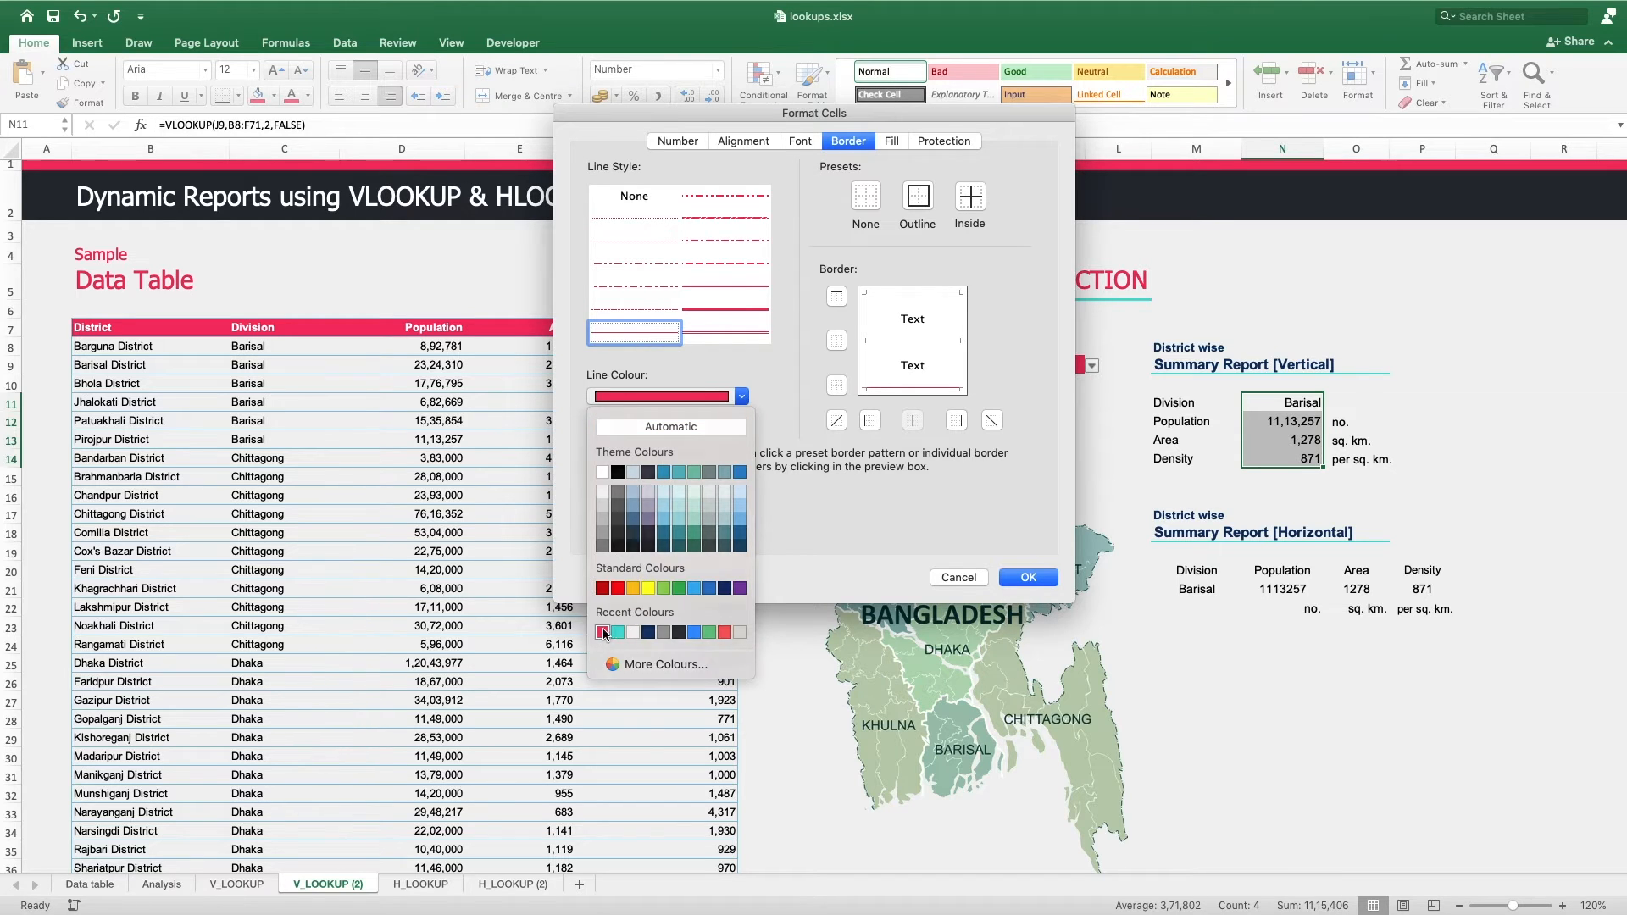
{"action": "left_click", "coordinate": [603, 631]}
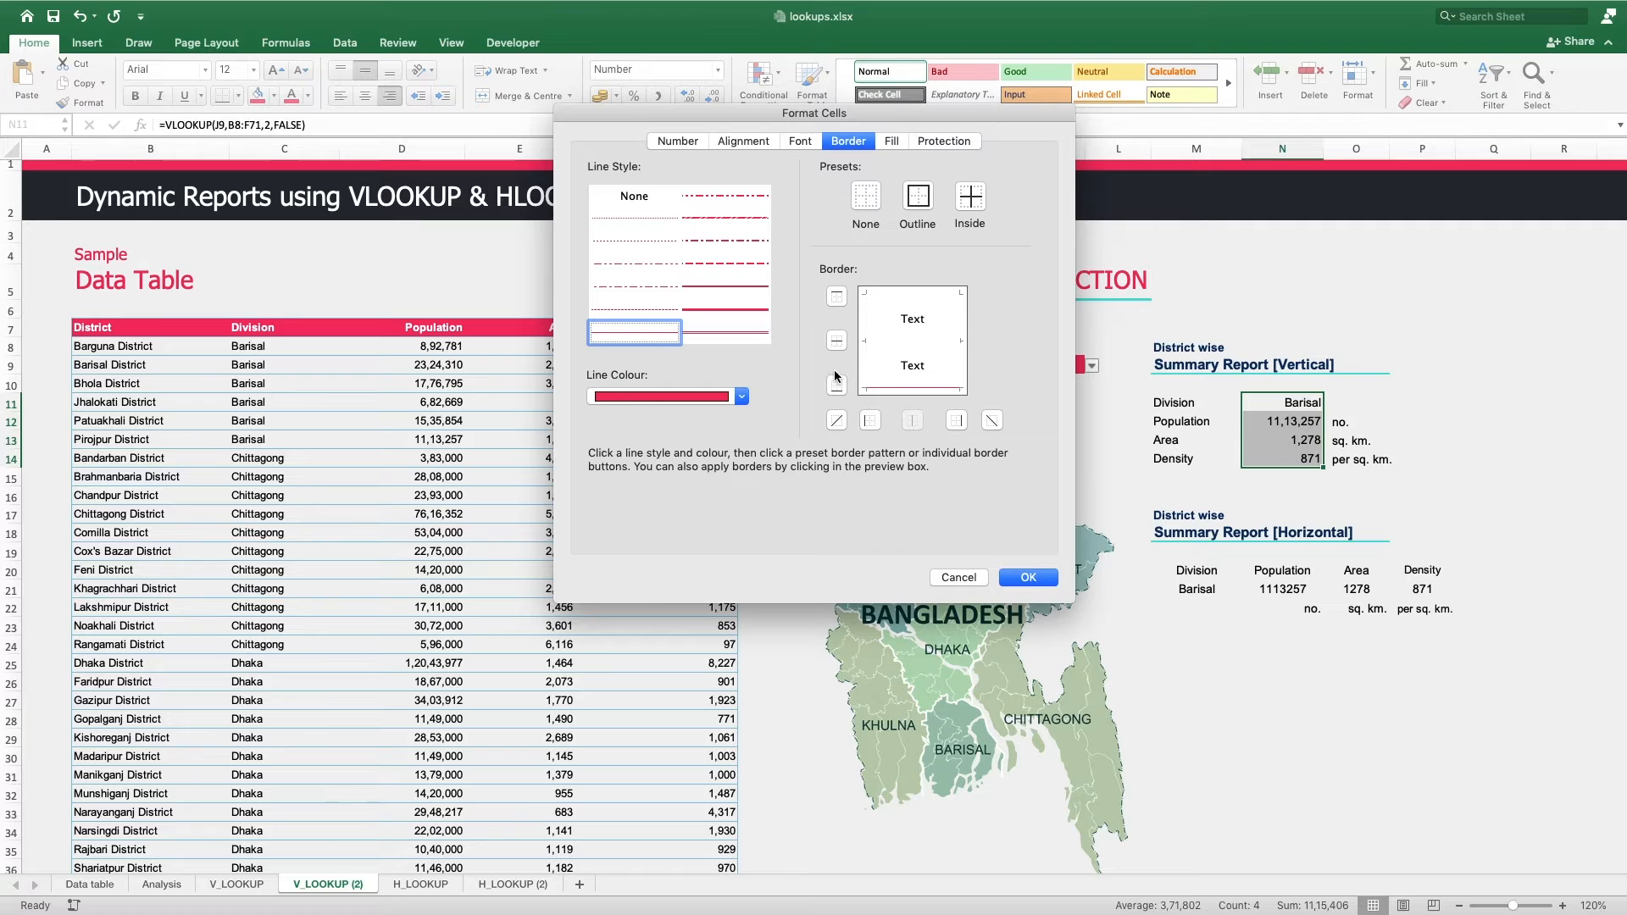
{"action": "left_click", "coordinate": [835, 340]}
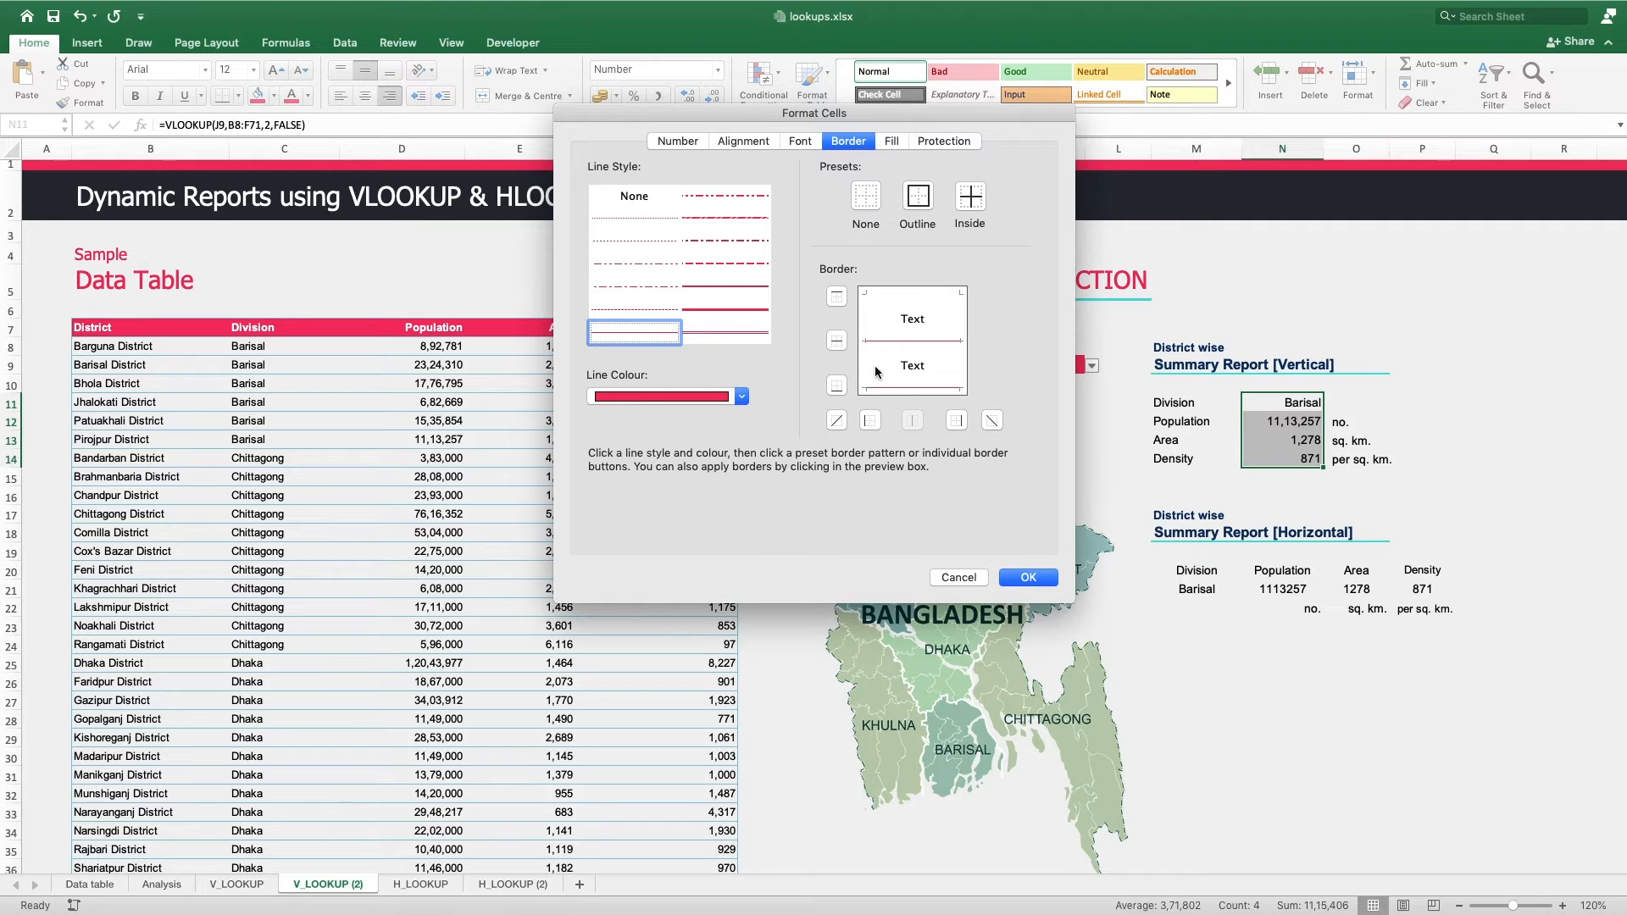
{"action": "left_click", "coordinate": [1015, 579]}
{"action": "left_click", "coordinate": [1467, 463]}
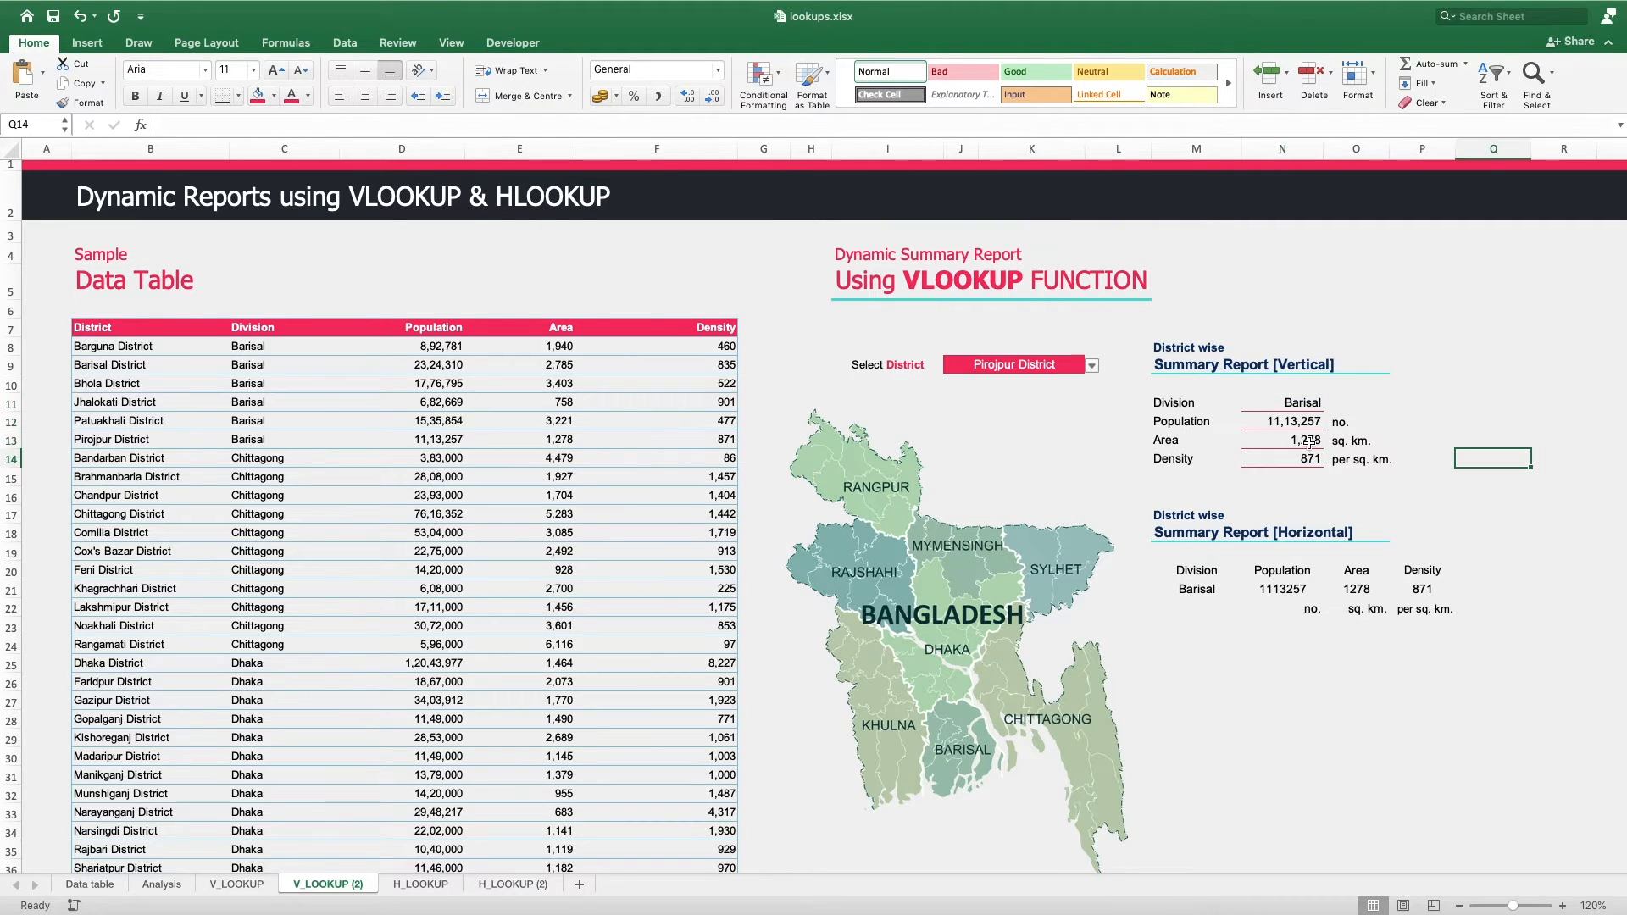
- Colour the unit labels in O12:O14 of the vertical report grey, using Black, Text 1, Lighter 50%
{"action": "left_click_drag", "start_coordinate": [1342, 423], "coordinate": [1360, 461]}
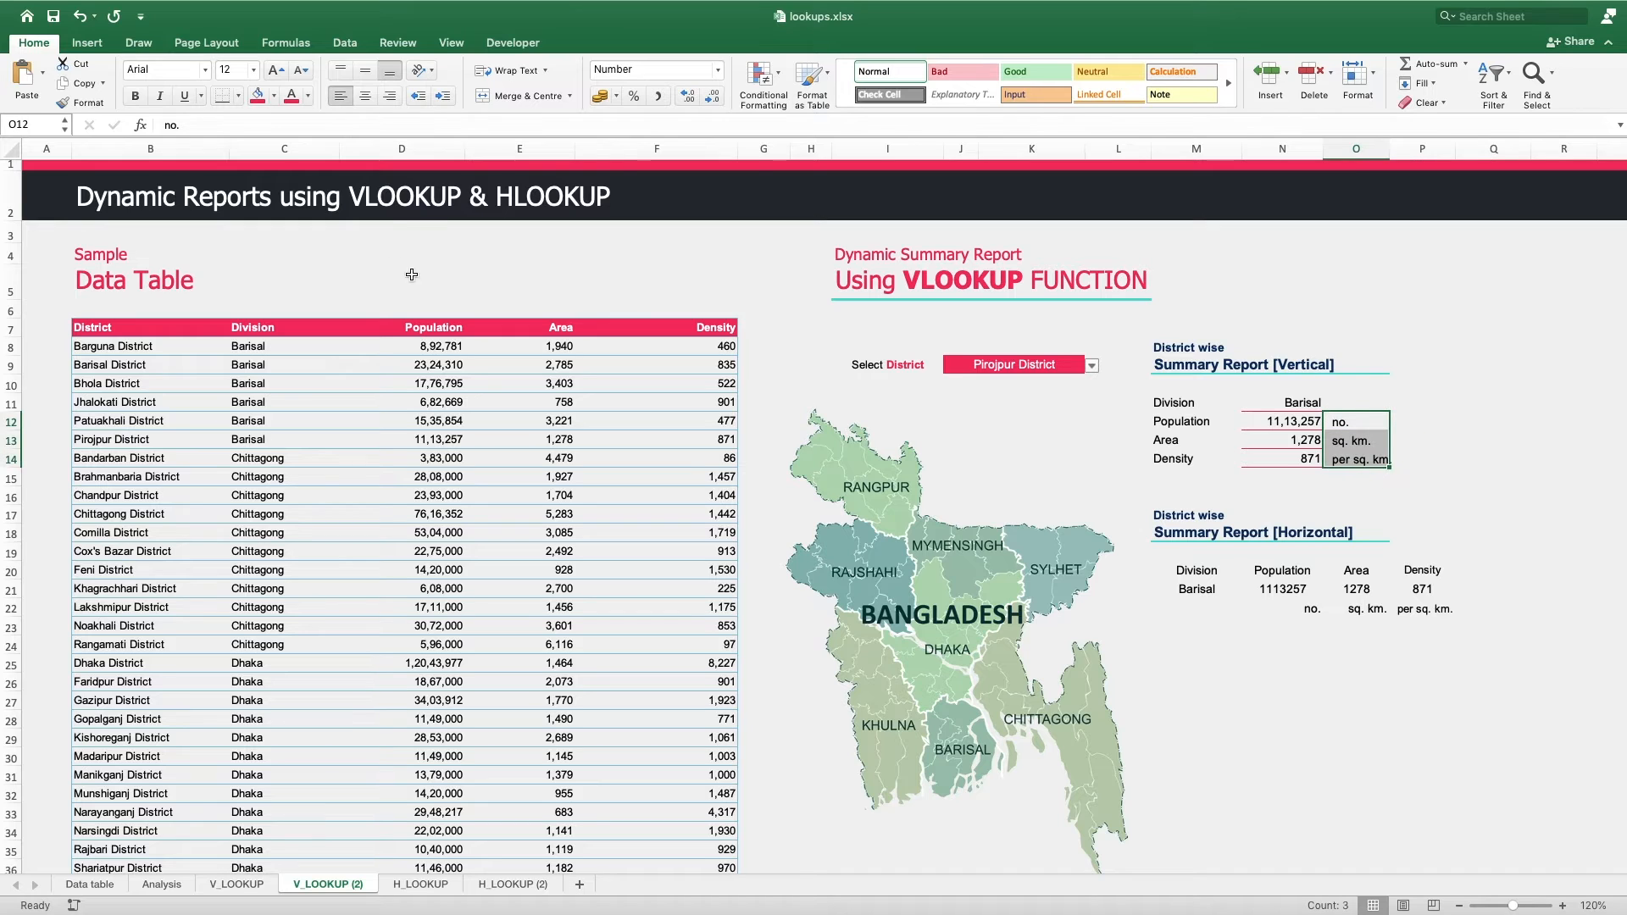
{"action": "left_click", "coordinate": [310, 96]}
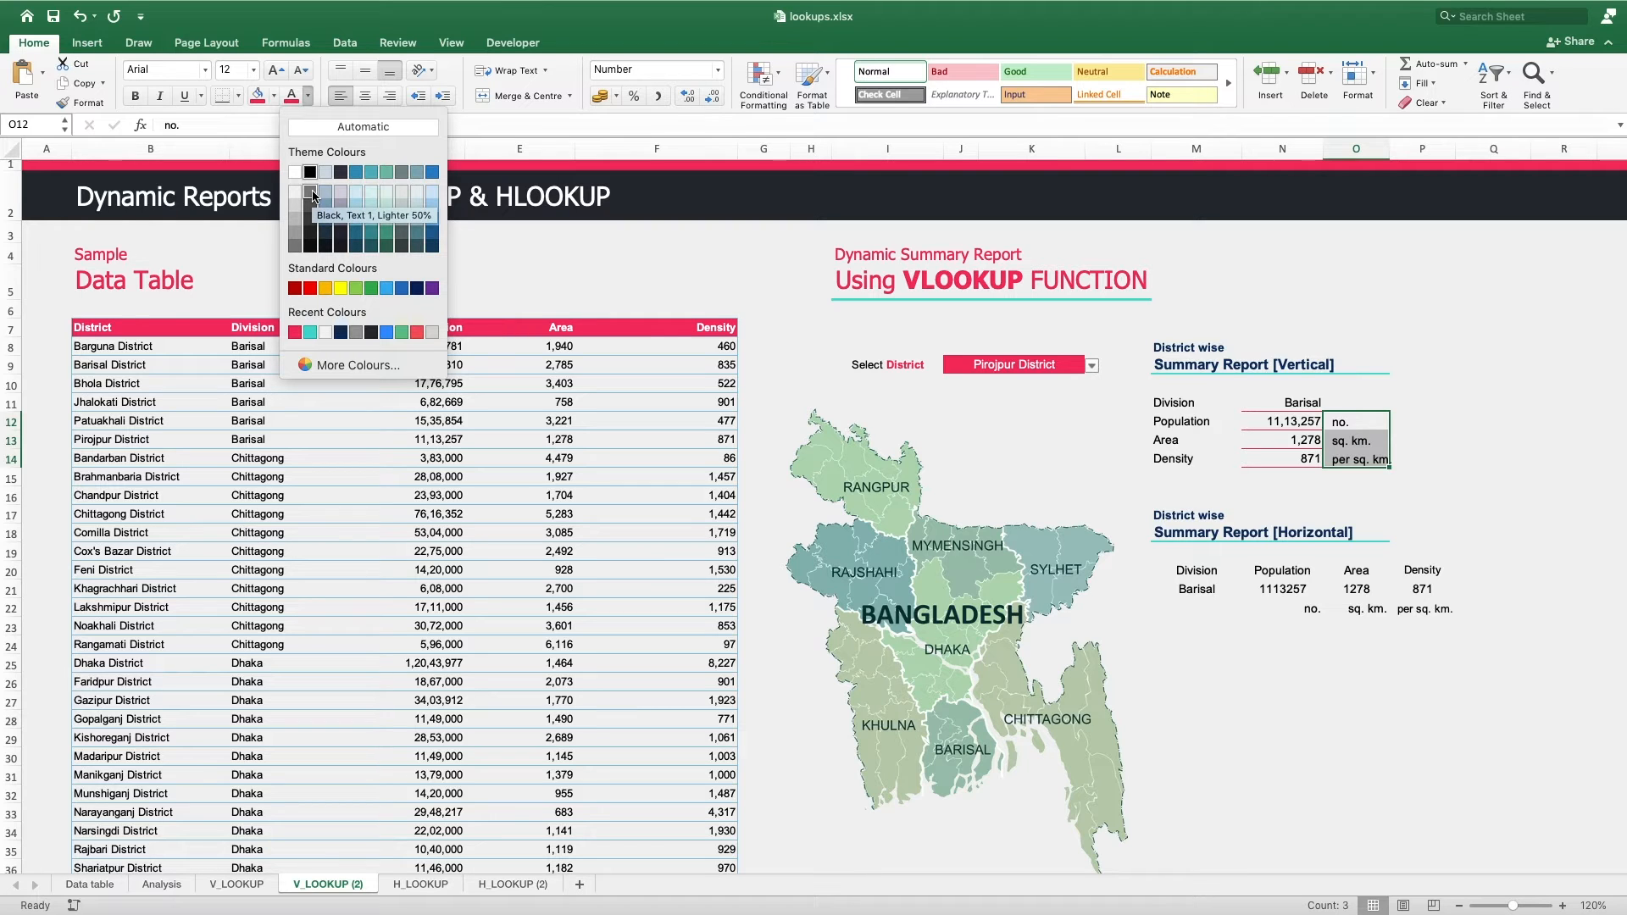
{"action": "left_click", "coordinate": [311, 193]}
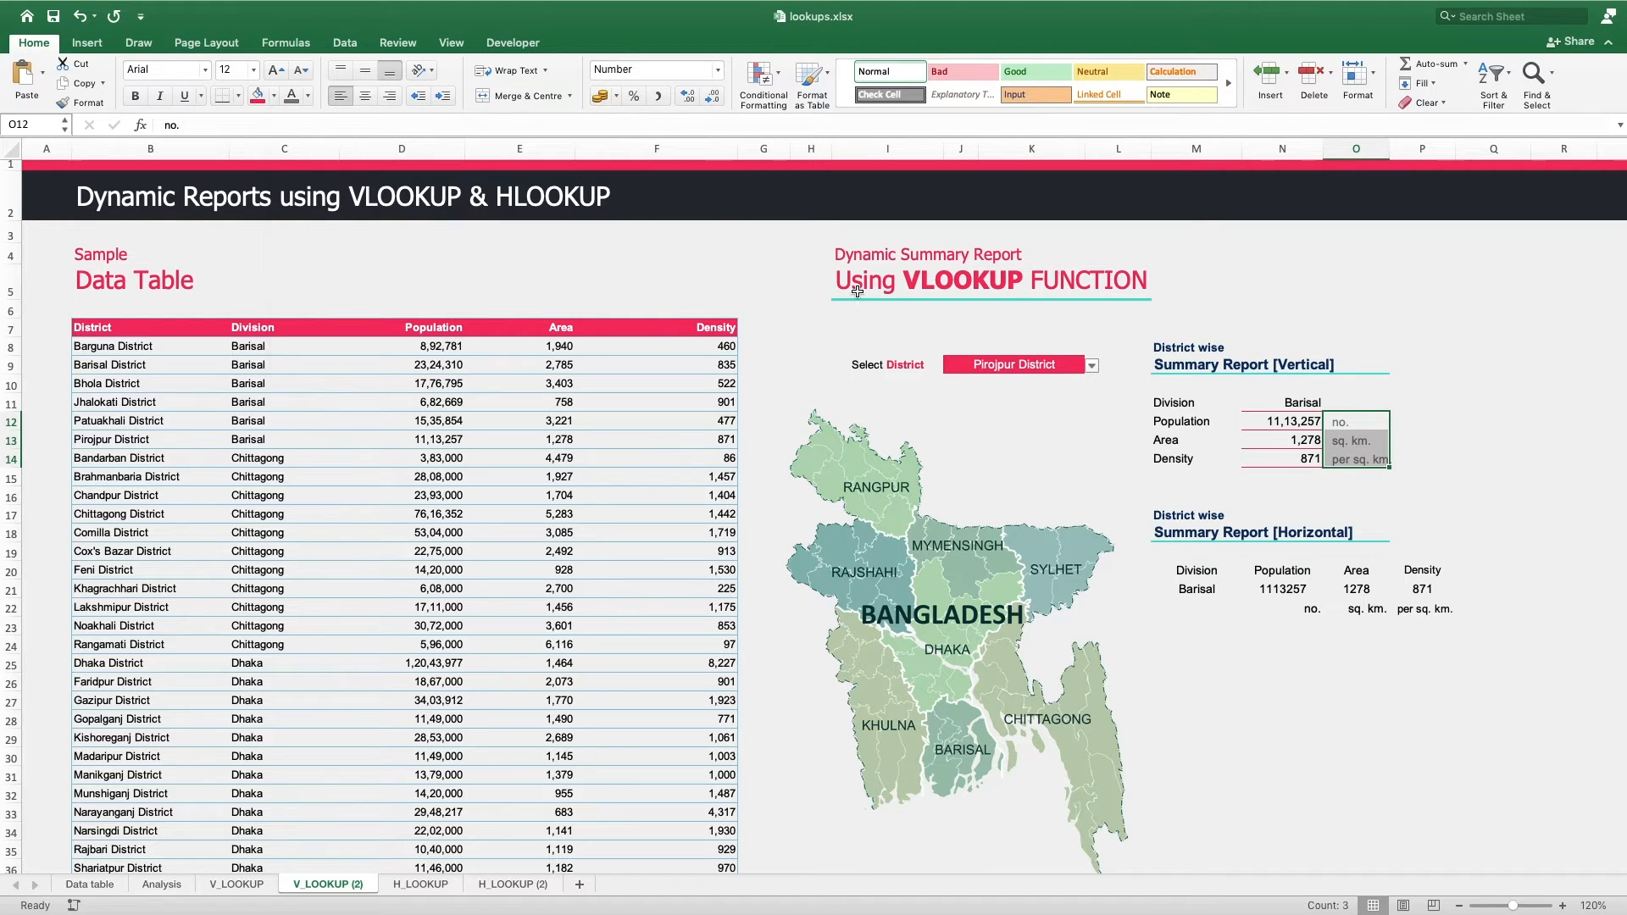
{"action": "left_click", "coordinate": [1563, 421]}
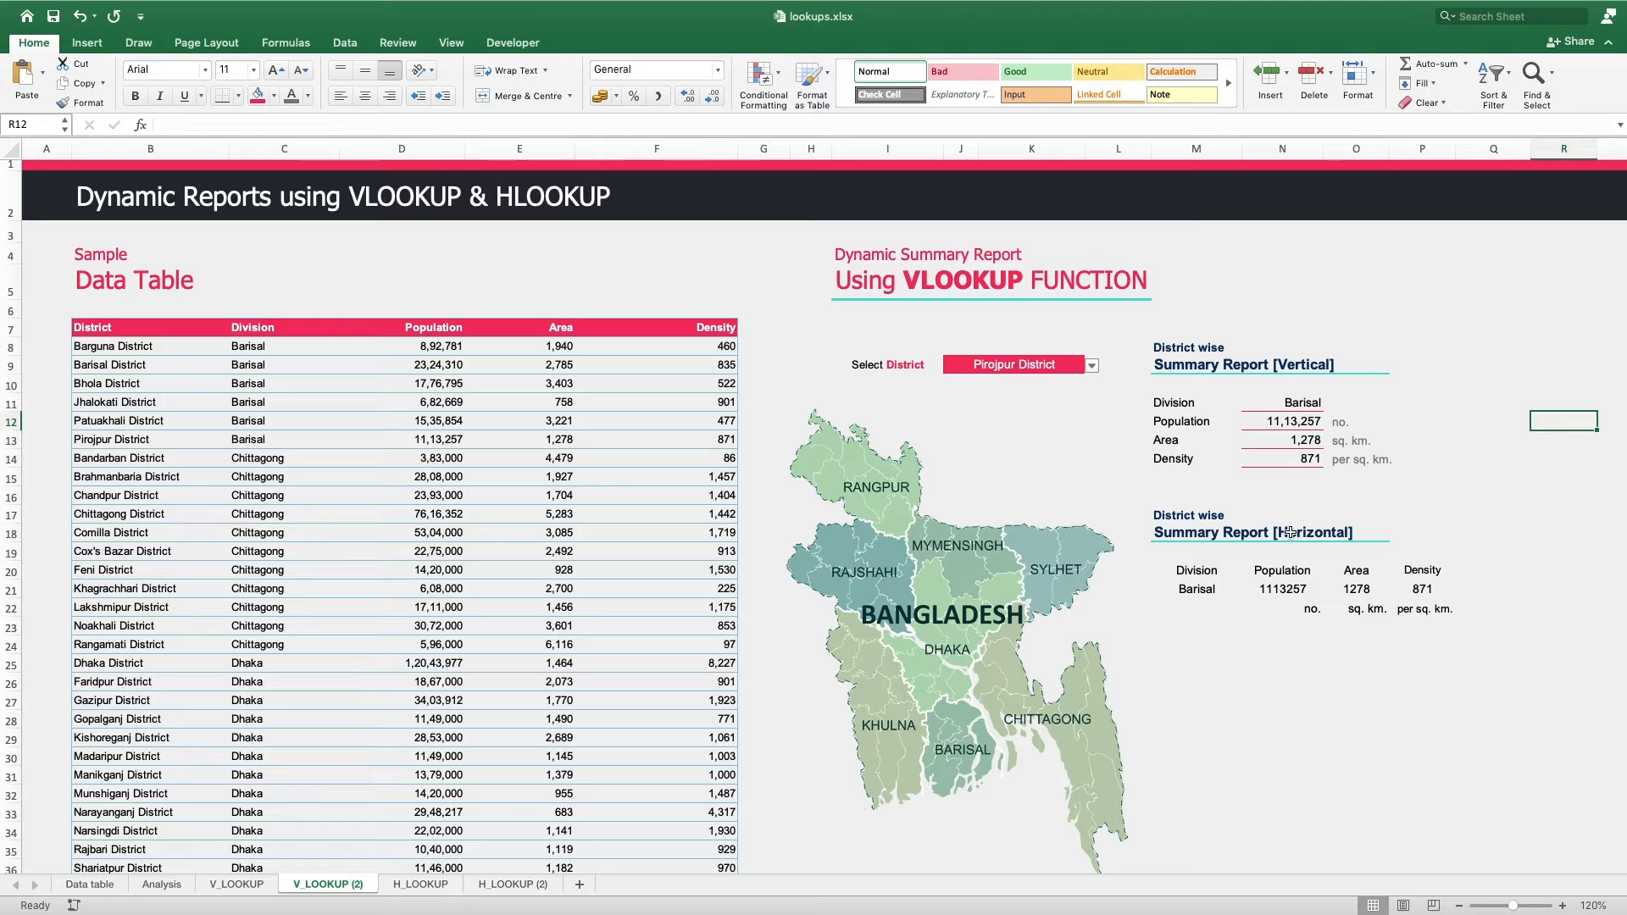
- Fill the horizontal report's header row M20:P20 with pinkish red and make its text white
{"action": "left_click", "coordinate": [1194, 591]}
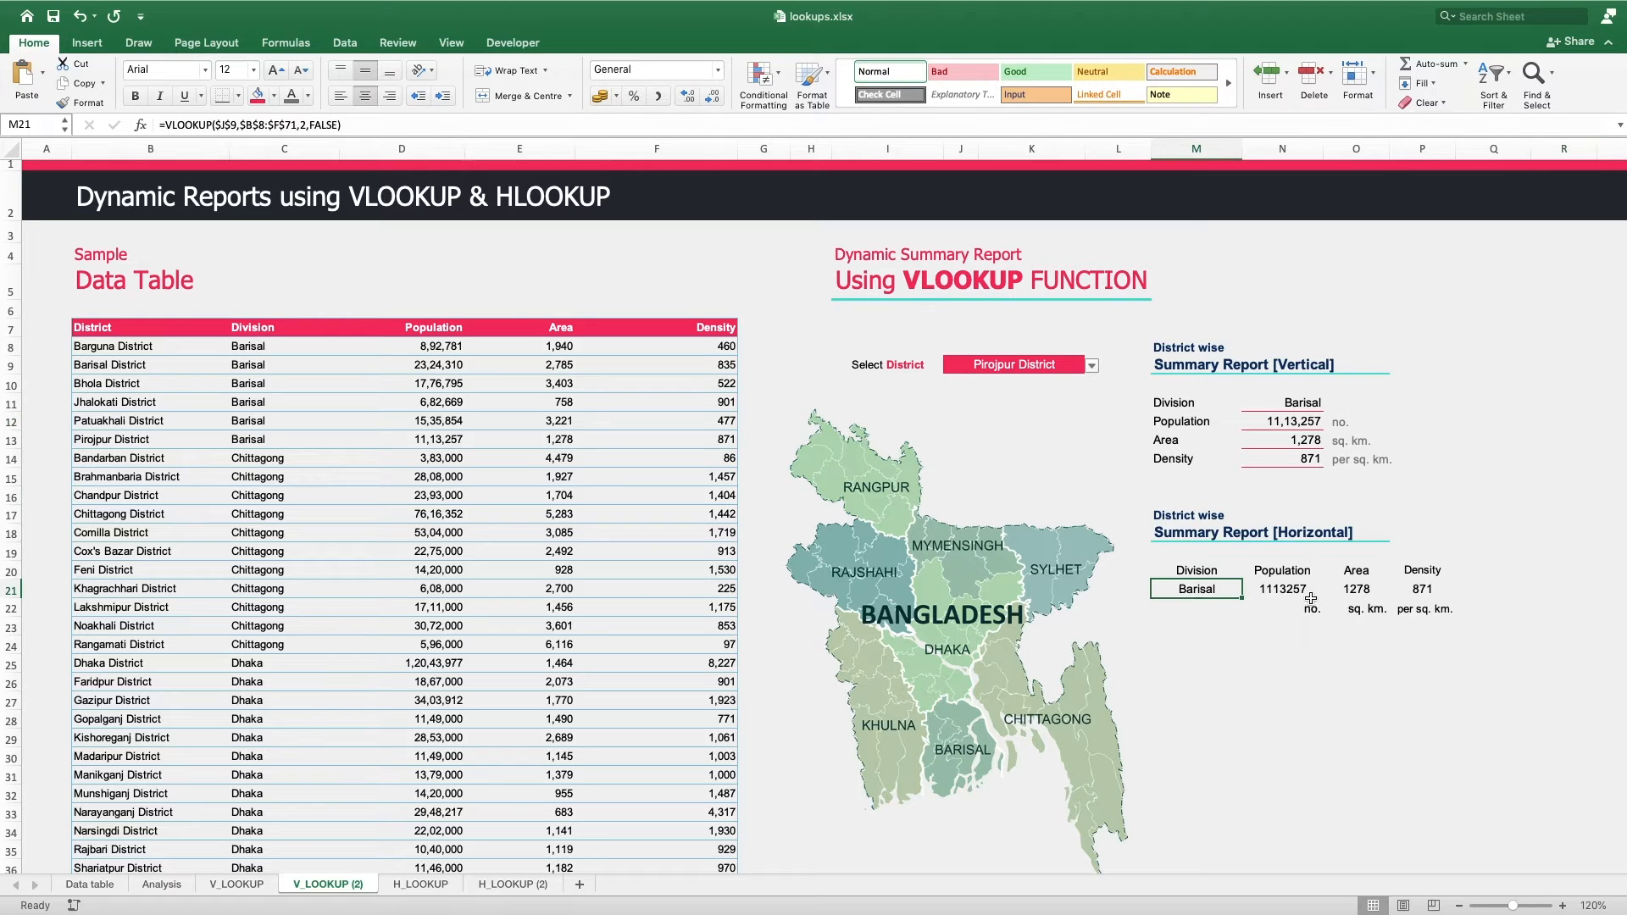
{"action": "left_click_drag", "start_coordinate": [1202, 568], "coordinate": [1436, 572]}
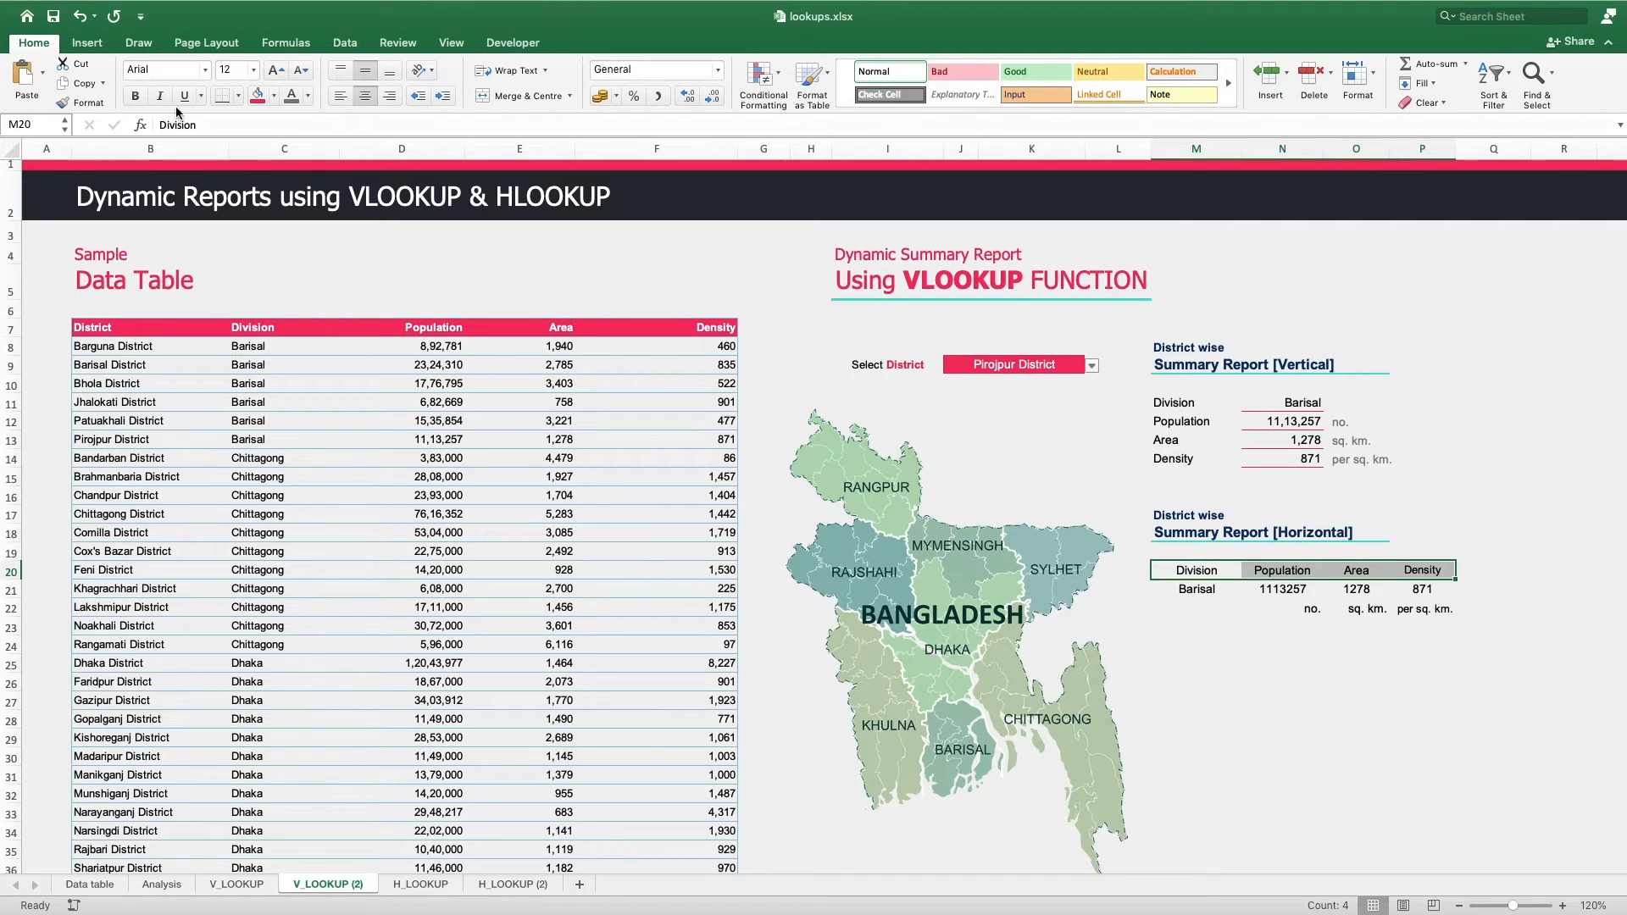
{"action": "left_click", "coordinate": [254, 96]}
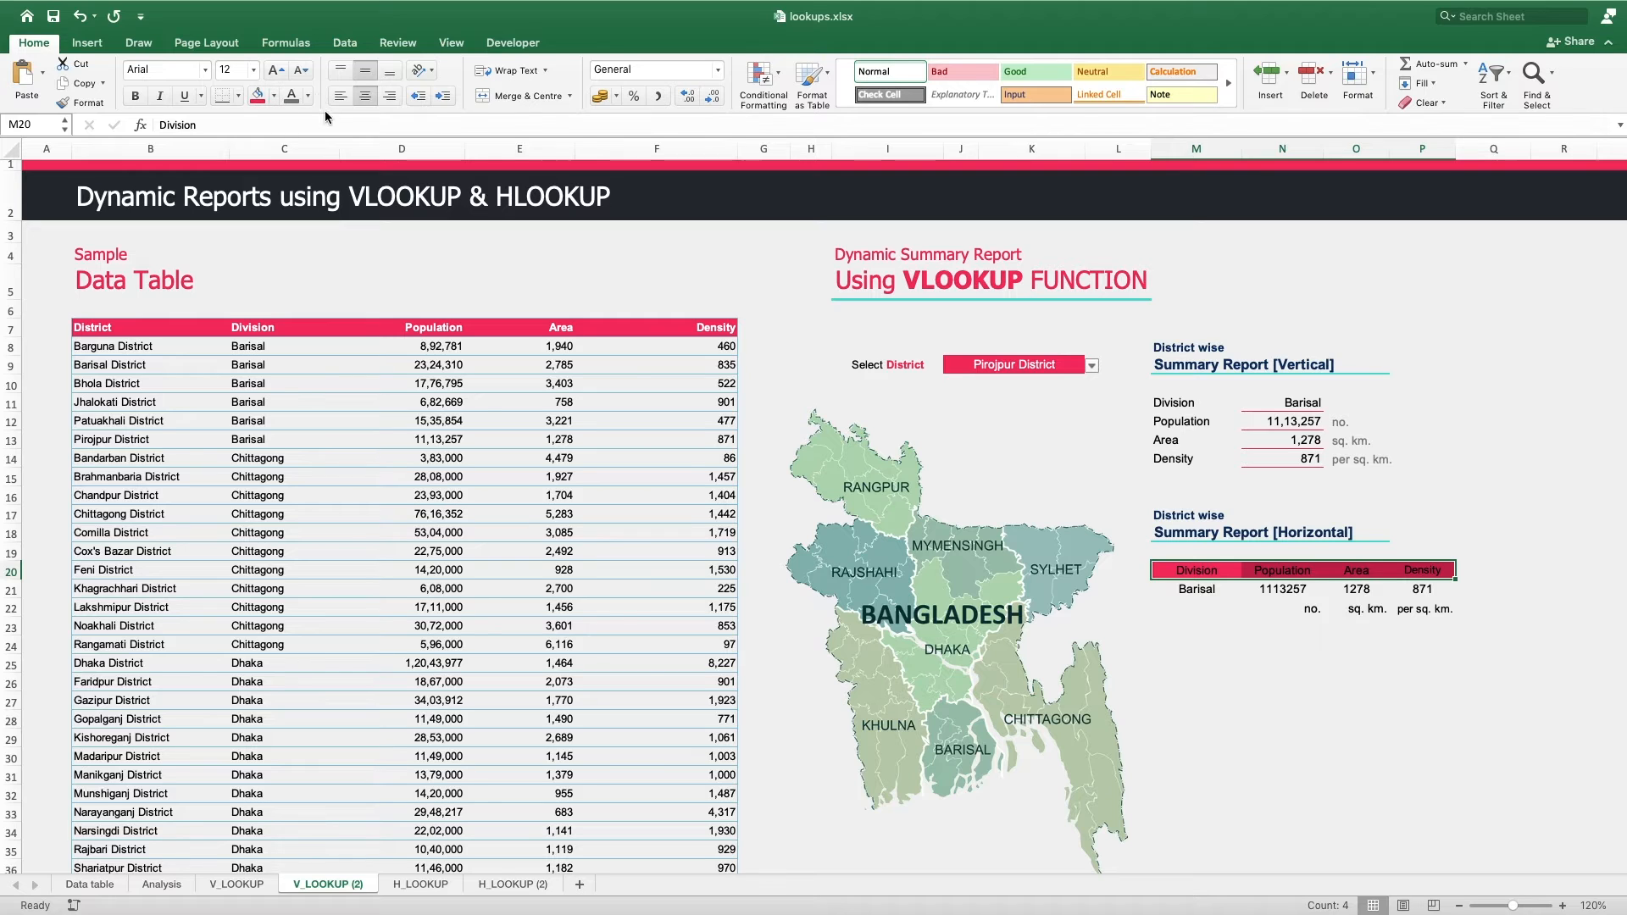
{"action": "left_click", "coordinate": [308, 95]}
{"action": "left_click", "coordinate": [294, 173]}
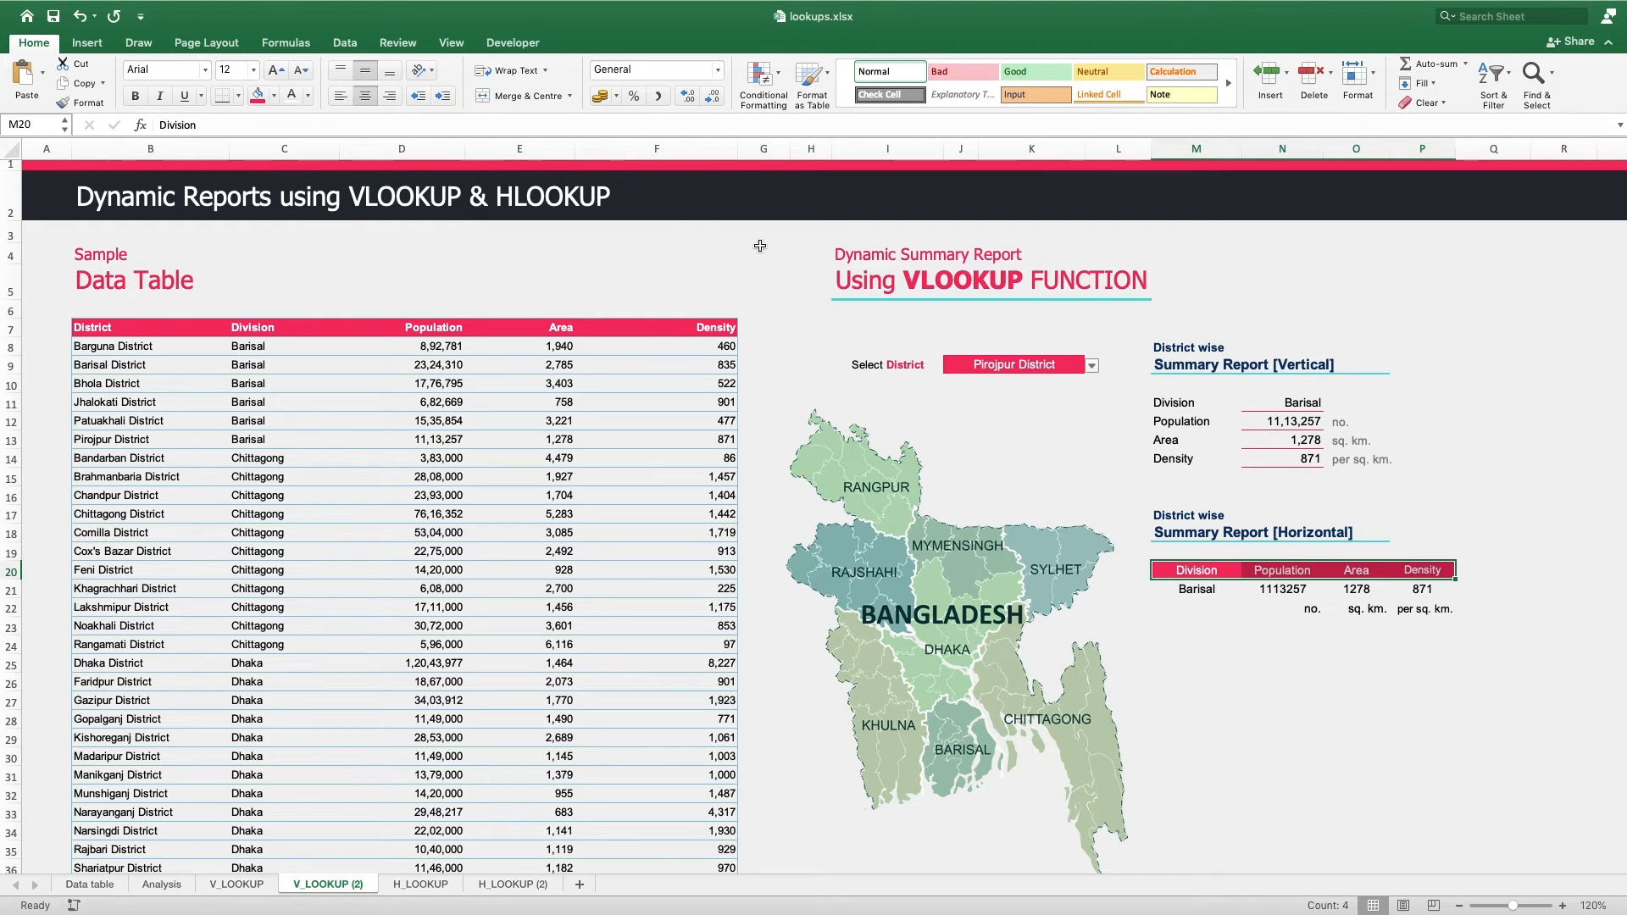
{"action": "left_click", "coordinate": [309, 97]}
{"action": "left_click", "coordinate": [309, 97]}
- Left-align the Division header and value in M20:M21, and right-align the Population, Area and Density cells N20:P21
{"action": "left_click_drag", "start_coordinate": [1189, 590], "coordinate": [1193, 569]}
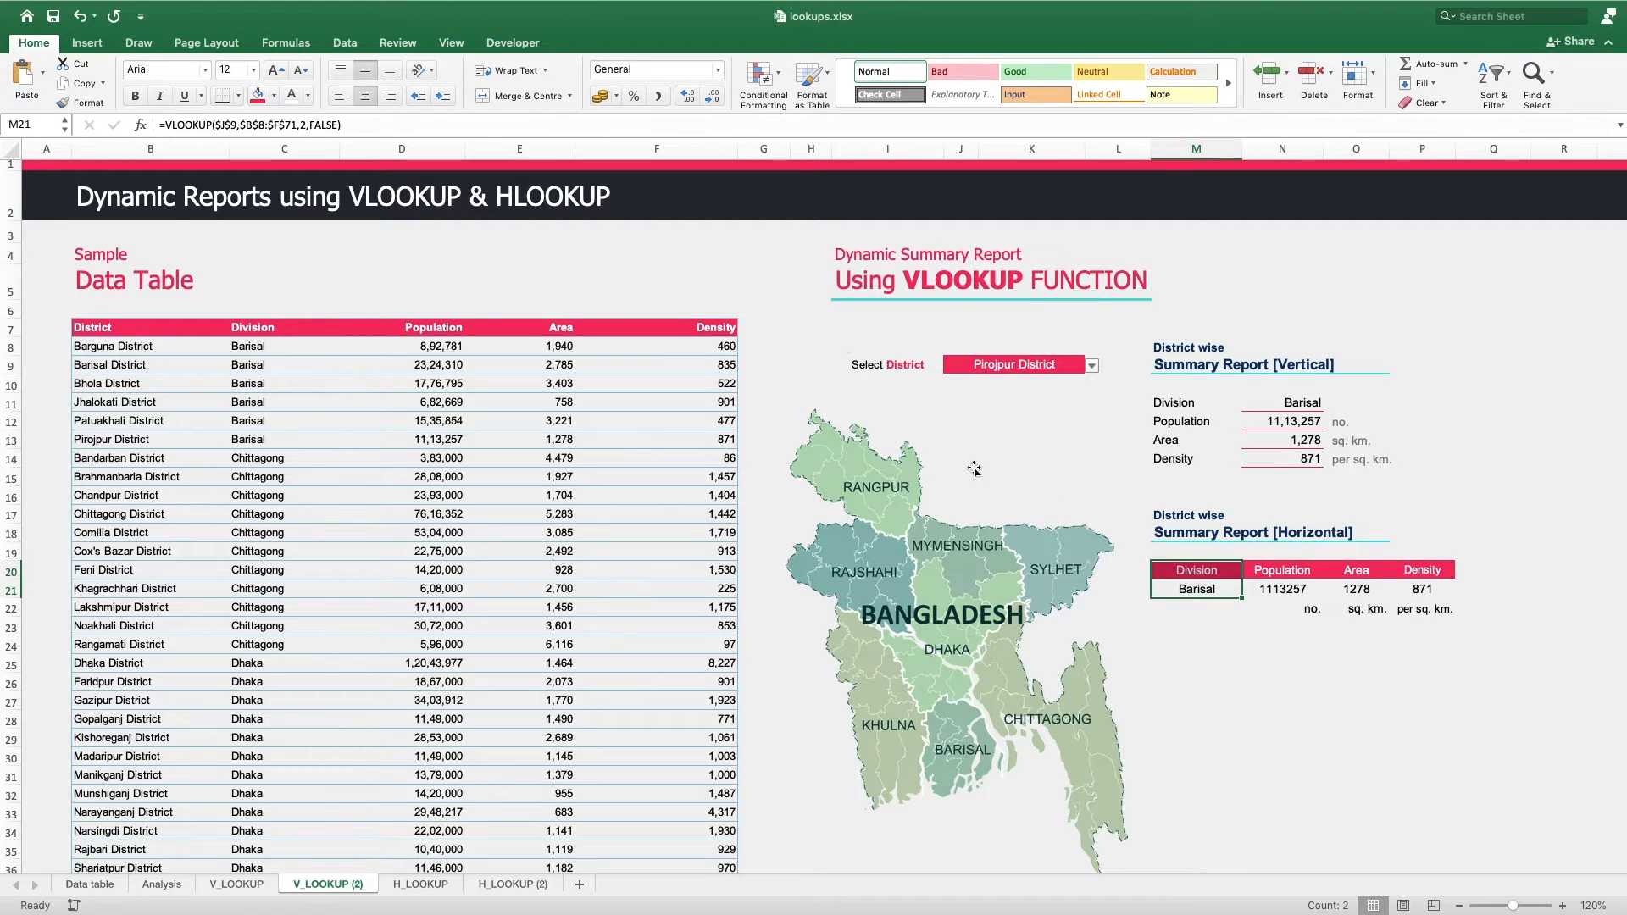
{"action": "left_click", "coordinate": [340, 96]}
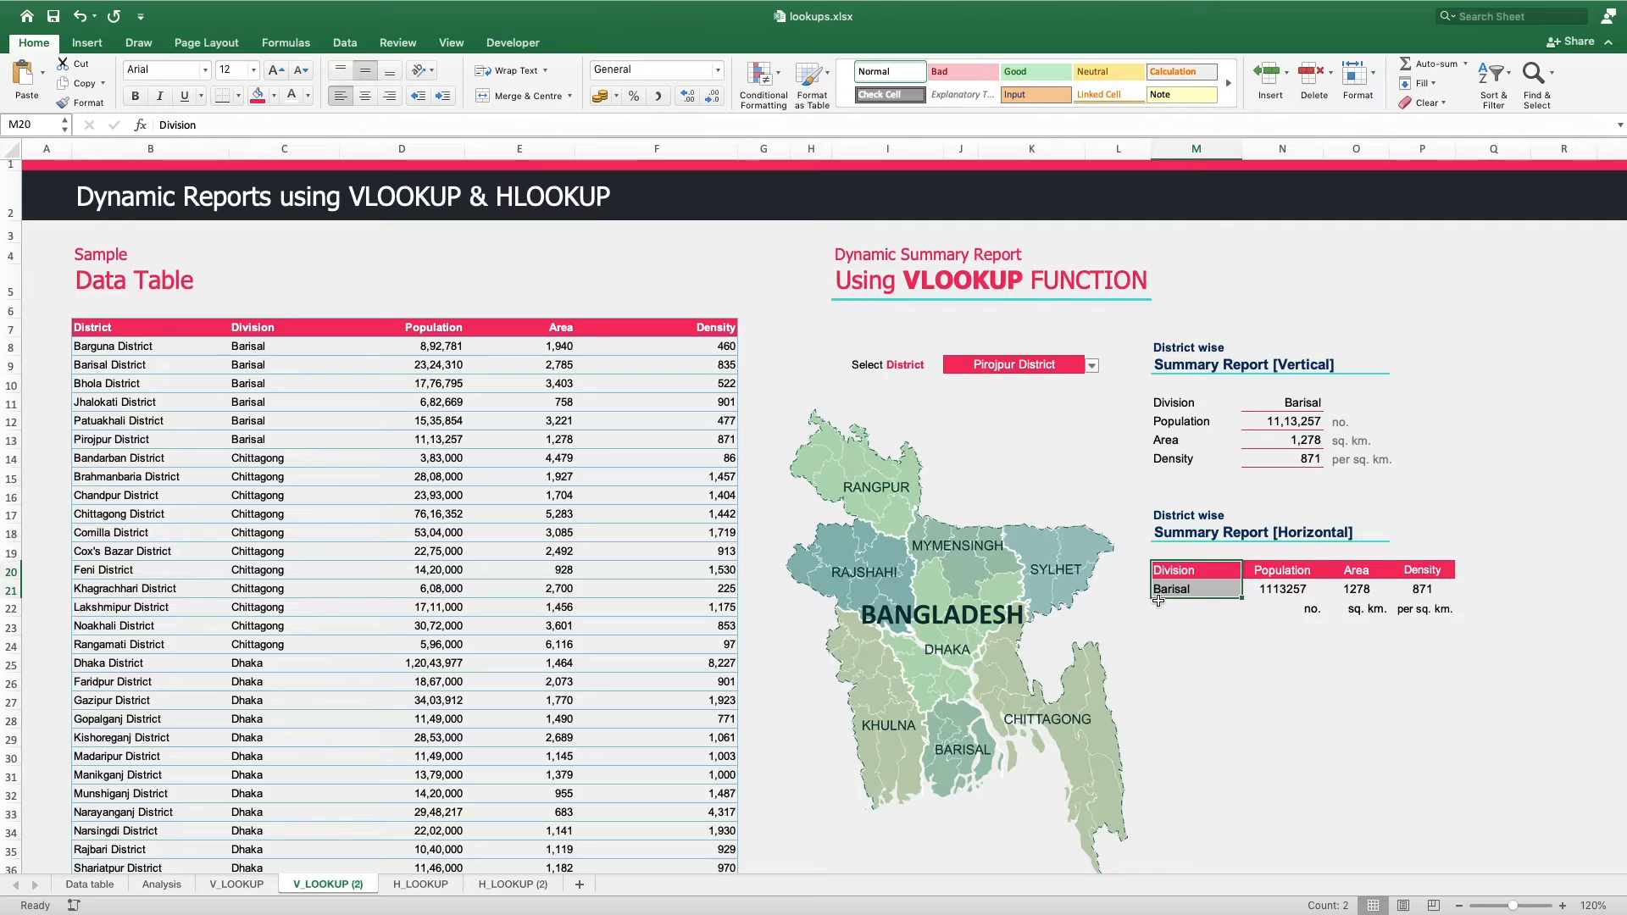
{"action": "left_click", "coordinate": [1272, 582]}
{"action": "left_click", "coordinate": [1297, 572]}
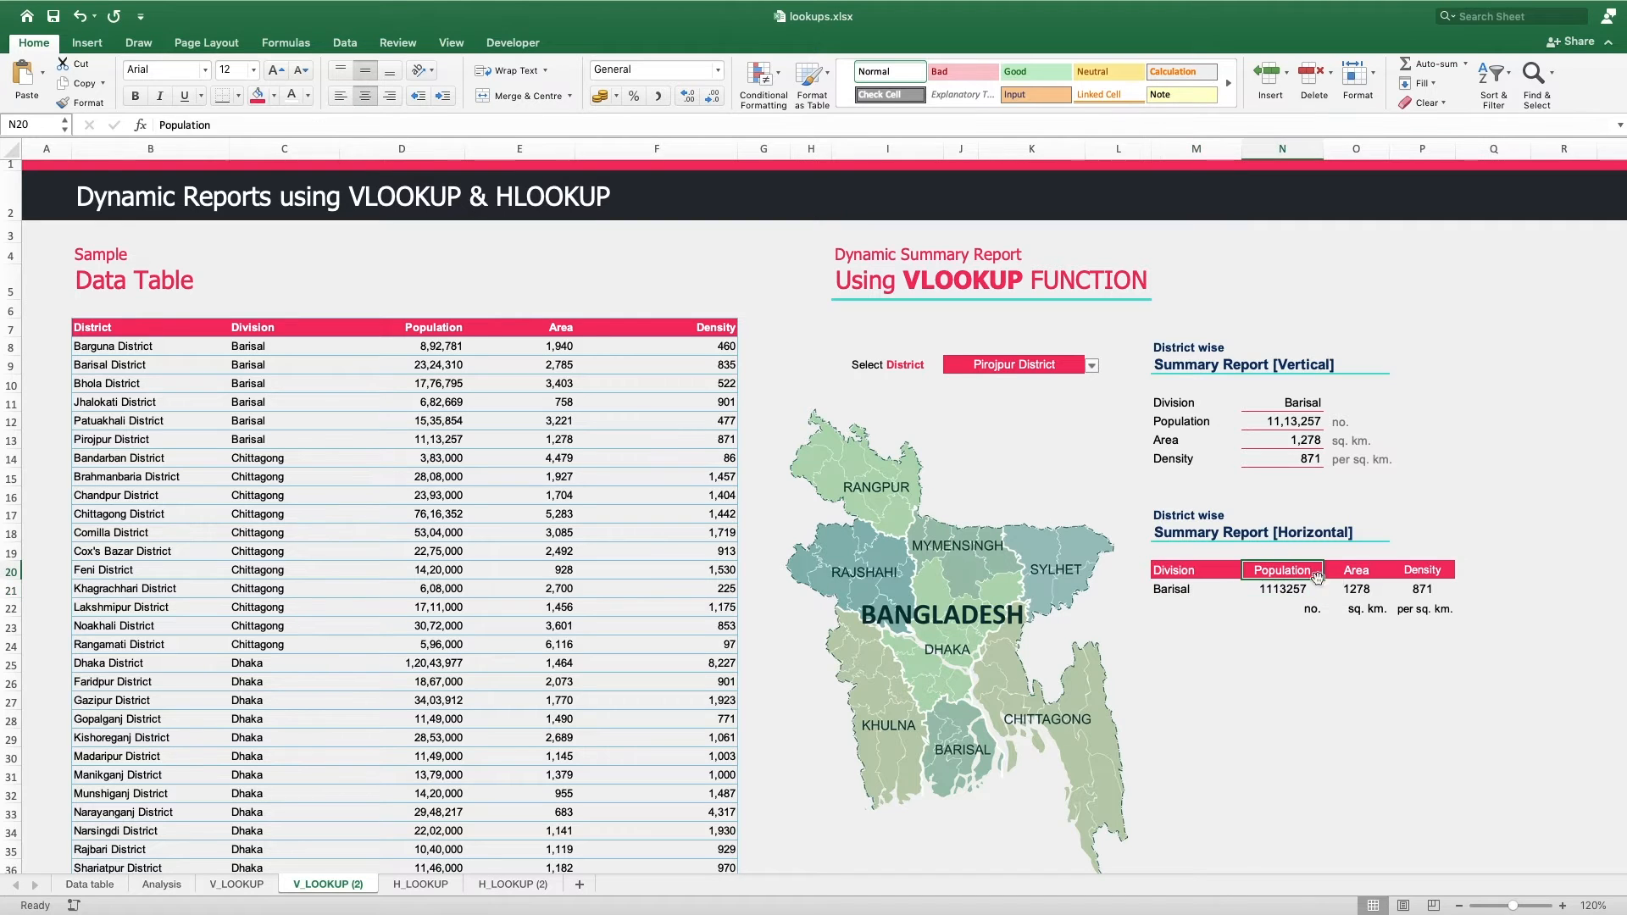
{"action": "left_click", "coordinate": [1435, 586], "text": "shift"}
{"action": "left_click", "coordinate": [389, 95]}
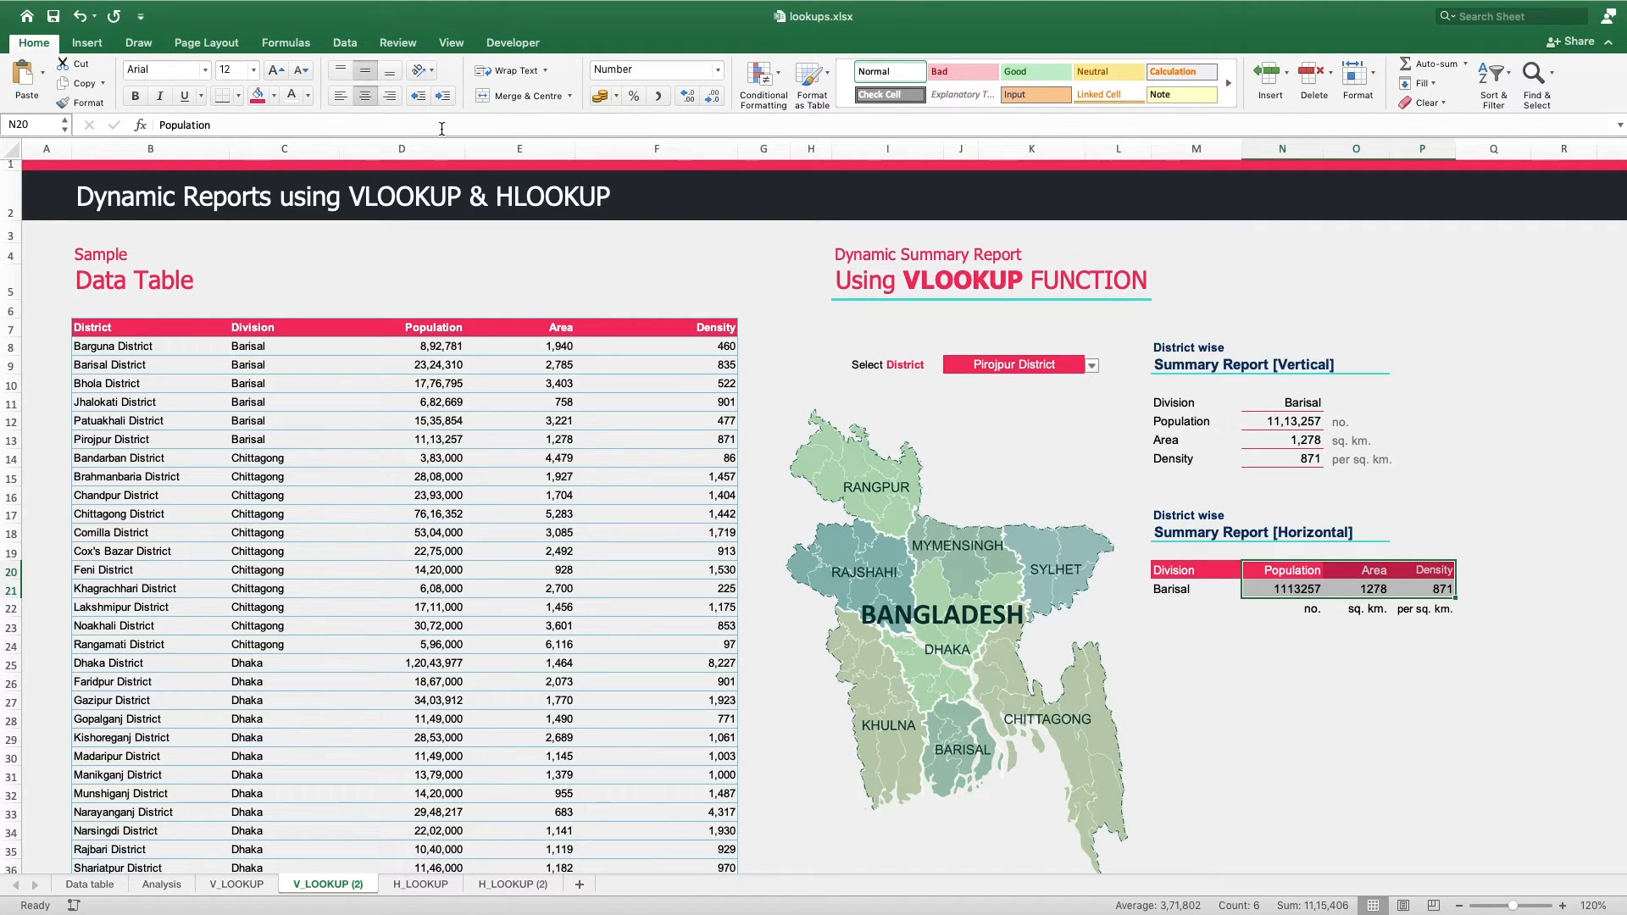
{"action": "left_click", "coordinate": [1343, 655]}
- Format the values in N21:P21 as Number with 0 decimal places and the 1000 separator
{"action": "left_click", "coordinate": [1281, 589]}
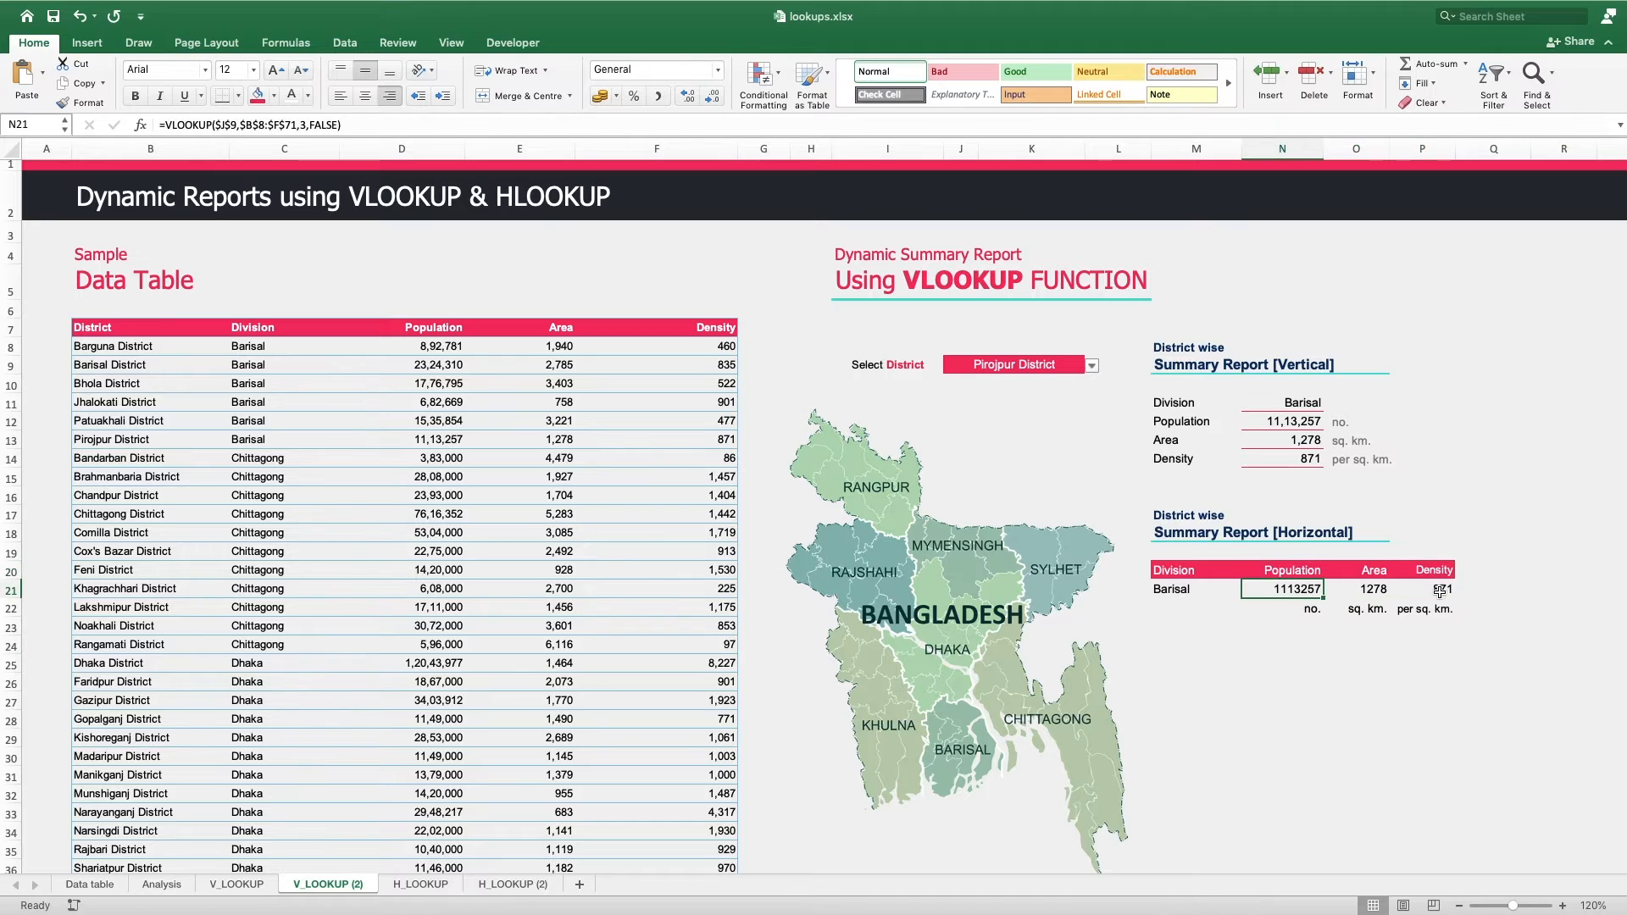
{"action": "left_click", "coordinate": [1445, 589], "text": "shift"}
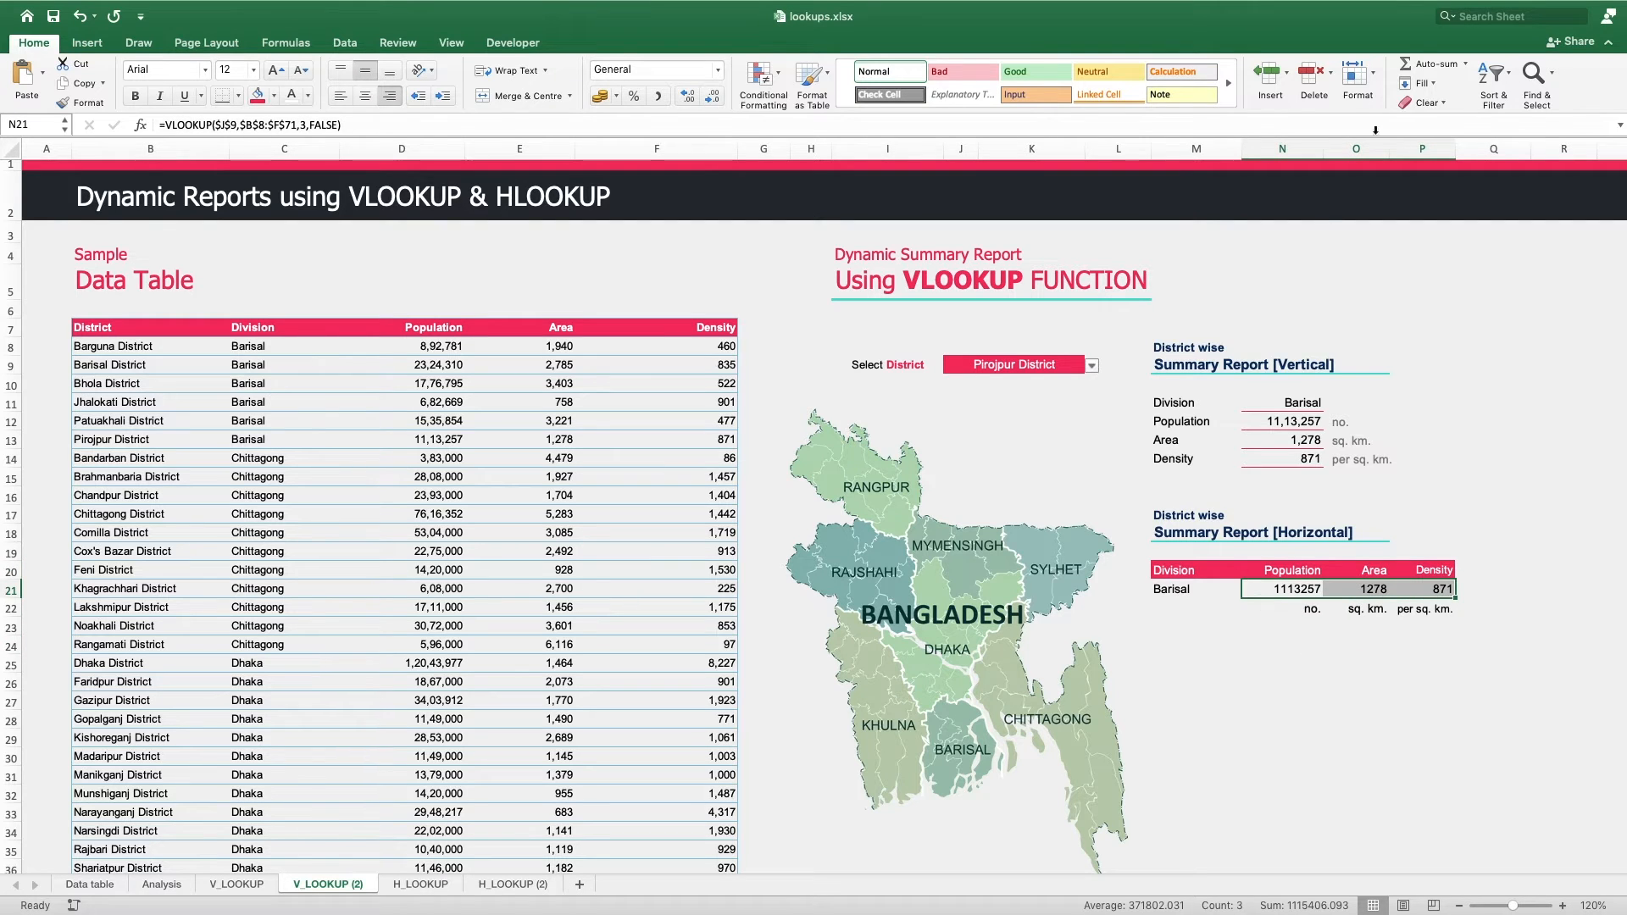
{"action": "left_click", "coordinate": [1374, 78]}
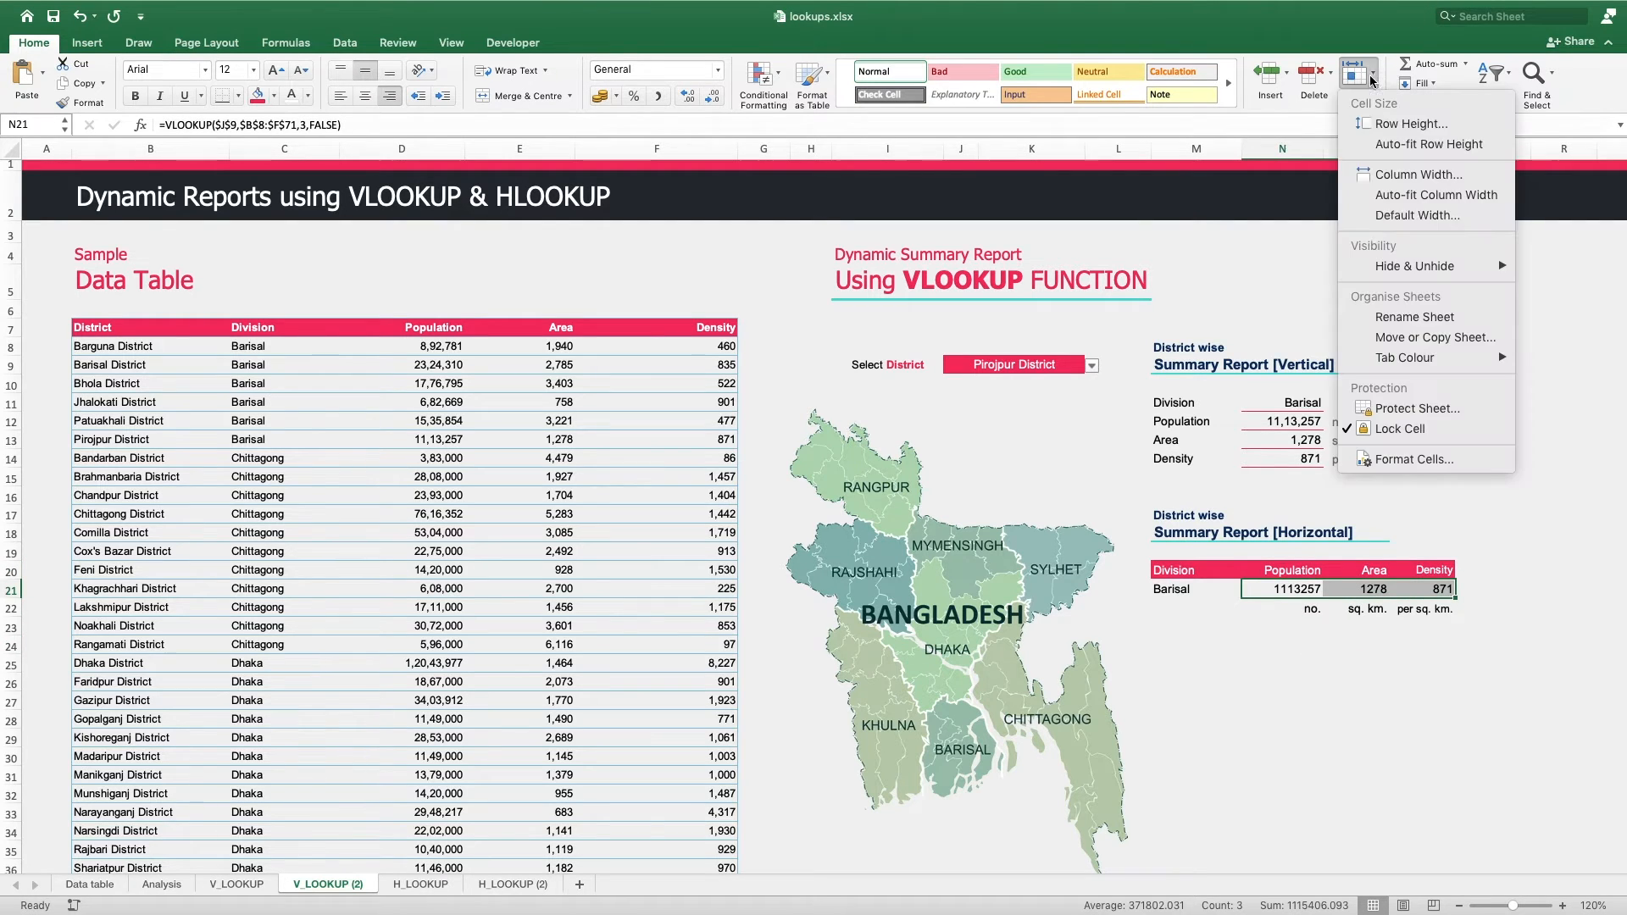
{"action": "left_click", "coordinate": [1412, 460]}
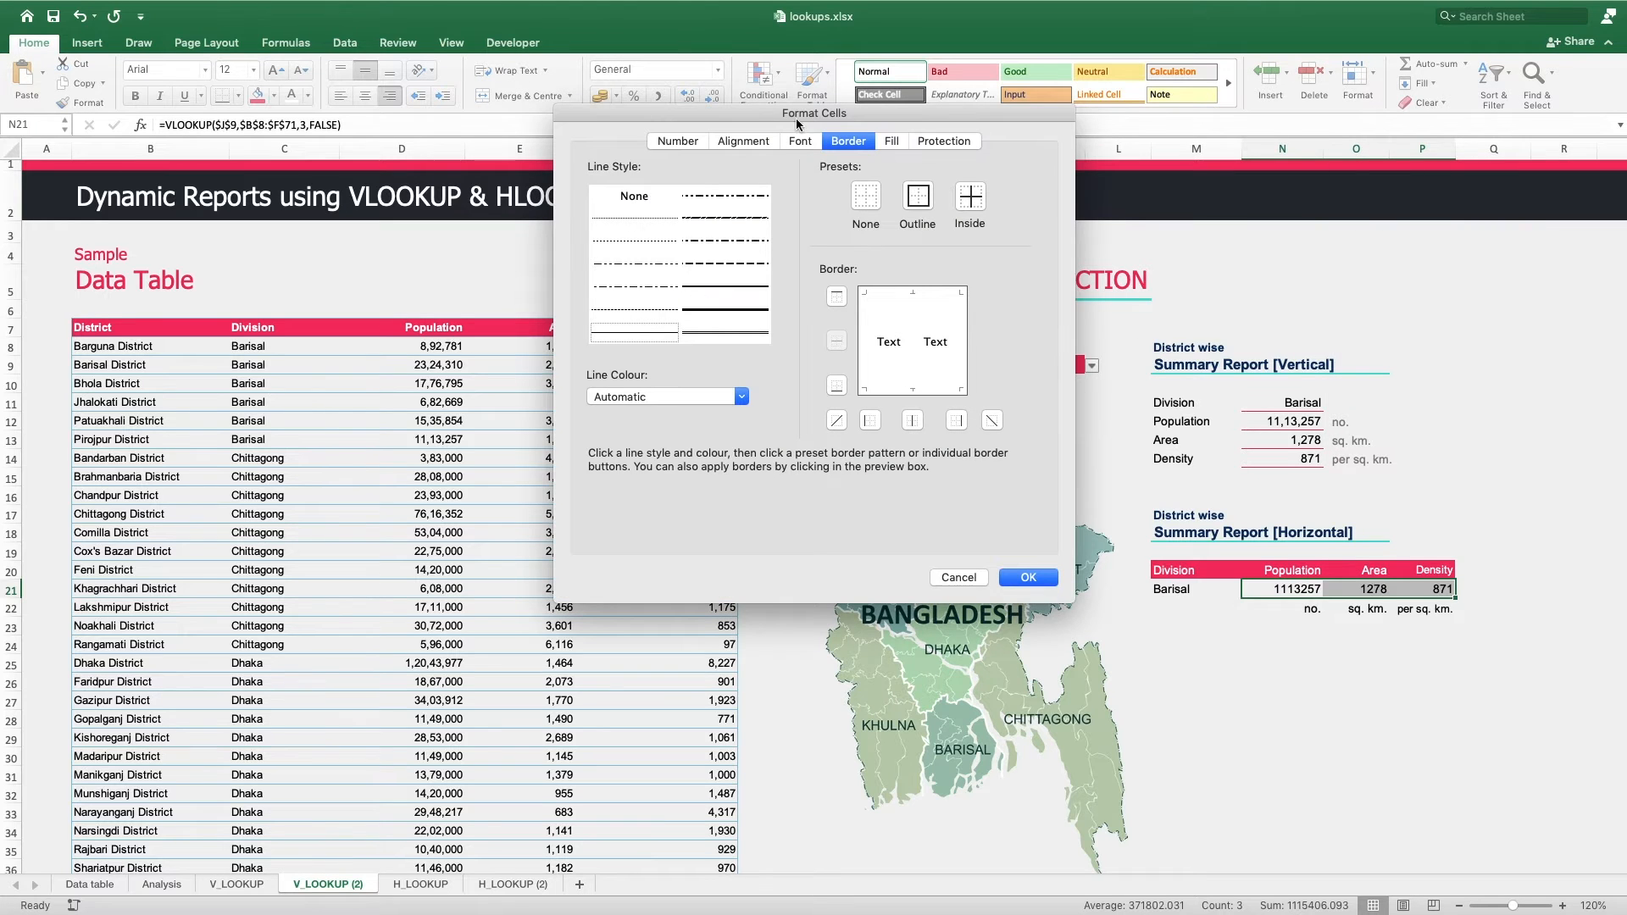
{"action": "left_click", "coordinate": [472, 241]}
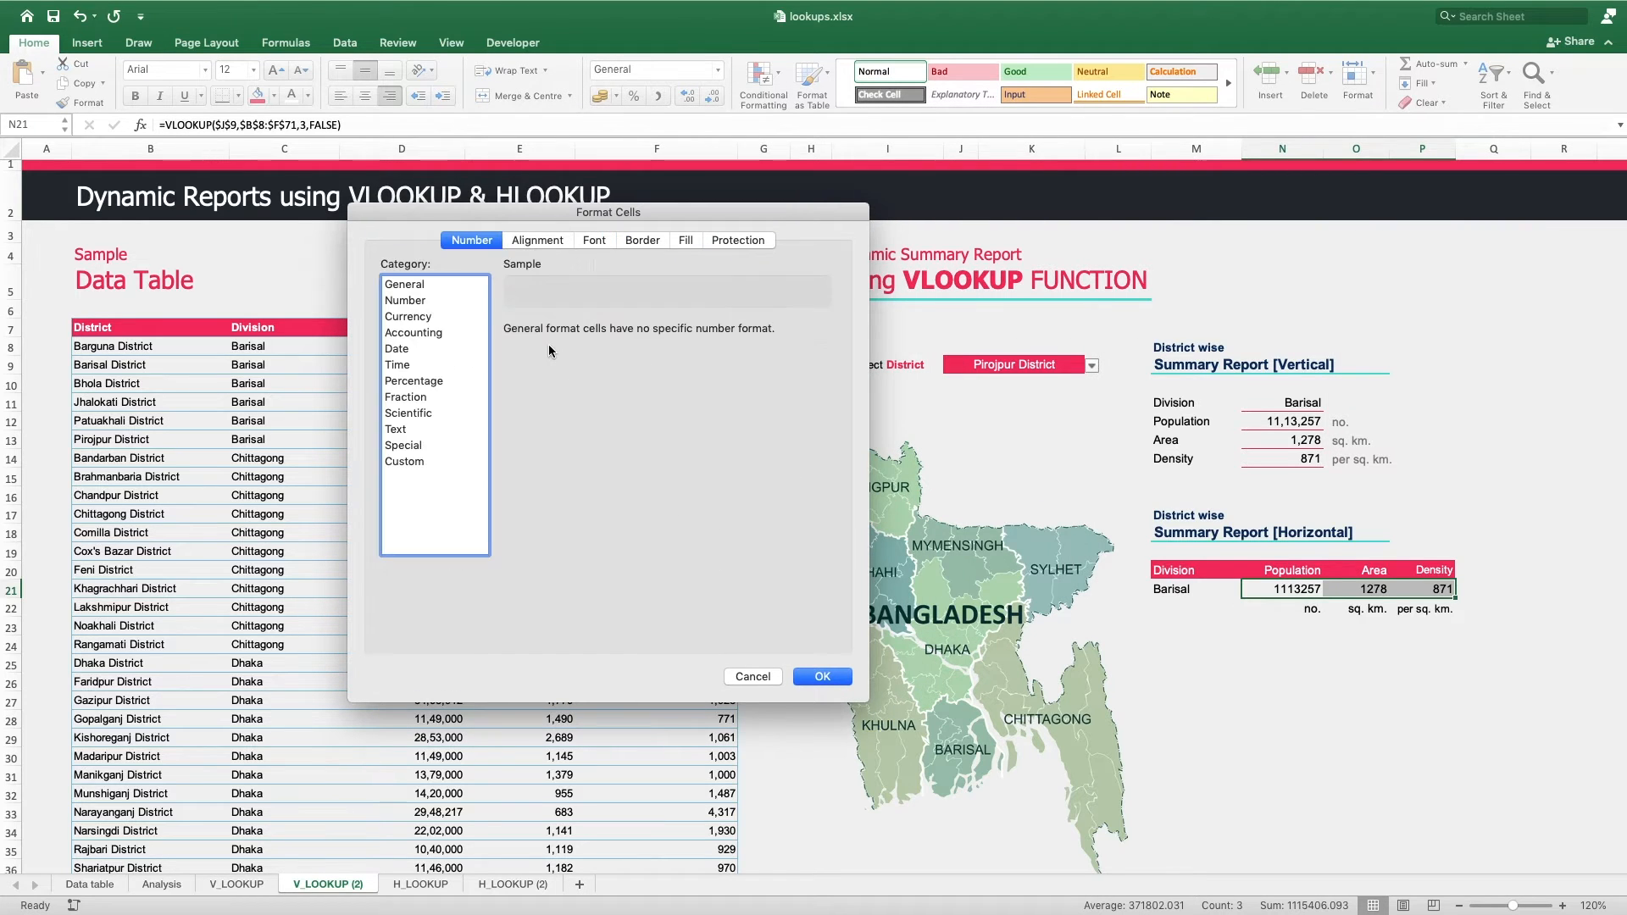
{"action": "left_click", "coordinate": [405, 301]}
{"action": "left_click", "coordinate": [510, 349]}
{"action": "left_click", "coordinate": [630, 335]}
{"action": "left_click", "coordinate": [629, 335]}
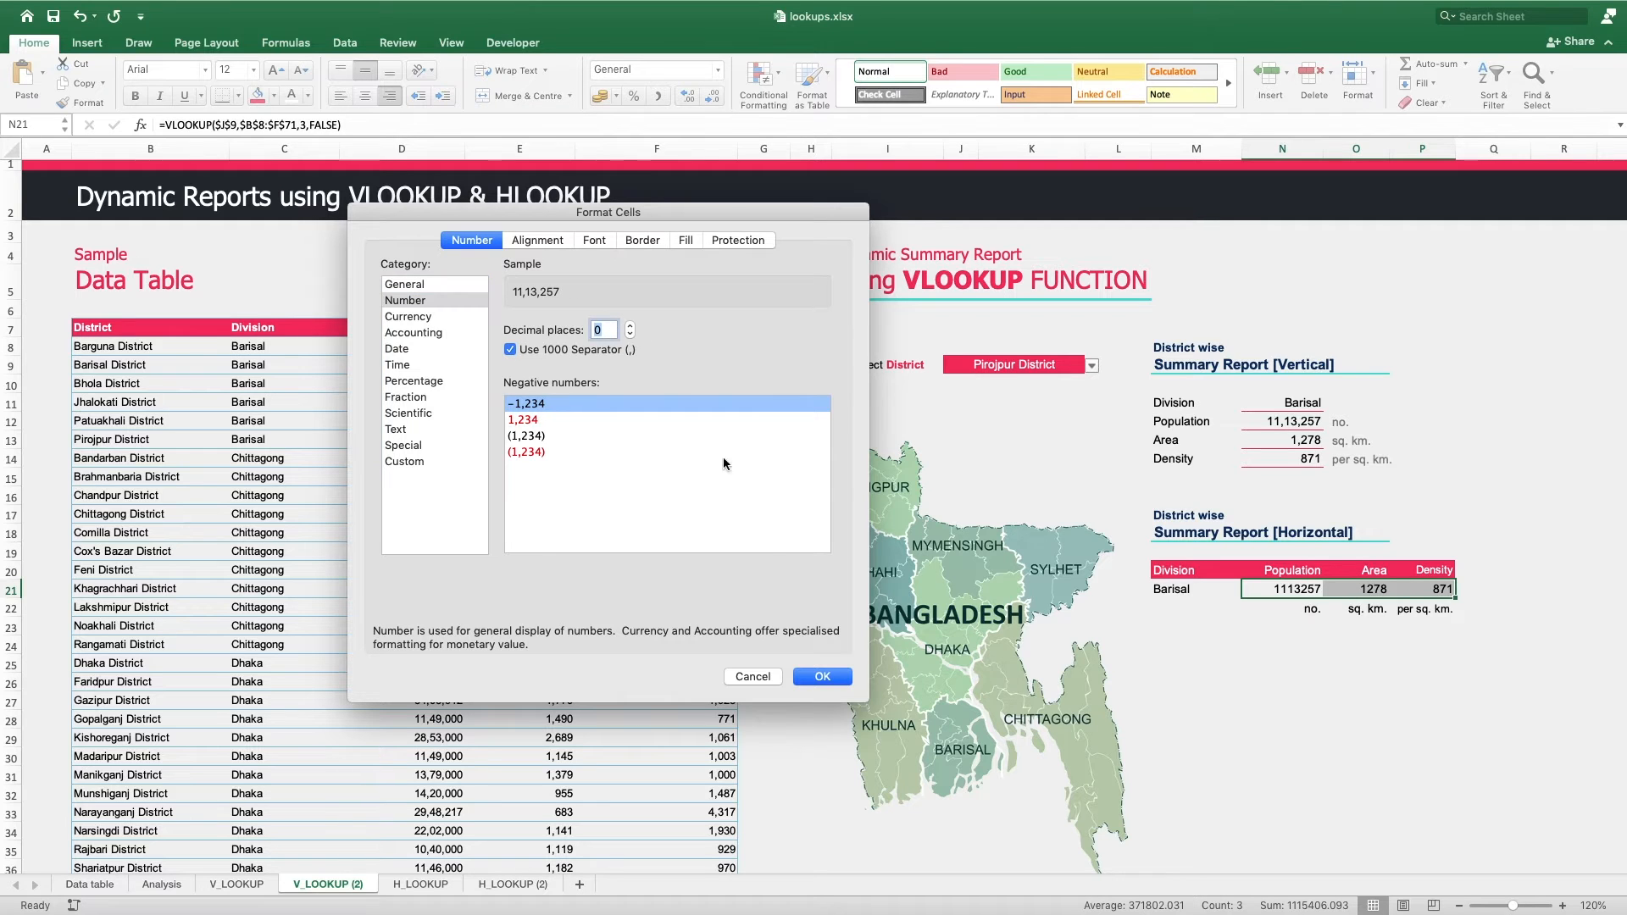
{"action": "left_click", "coordinate": [820, 680]}
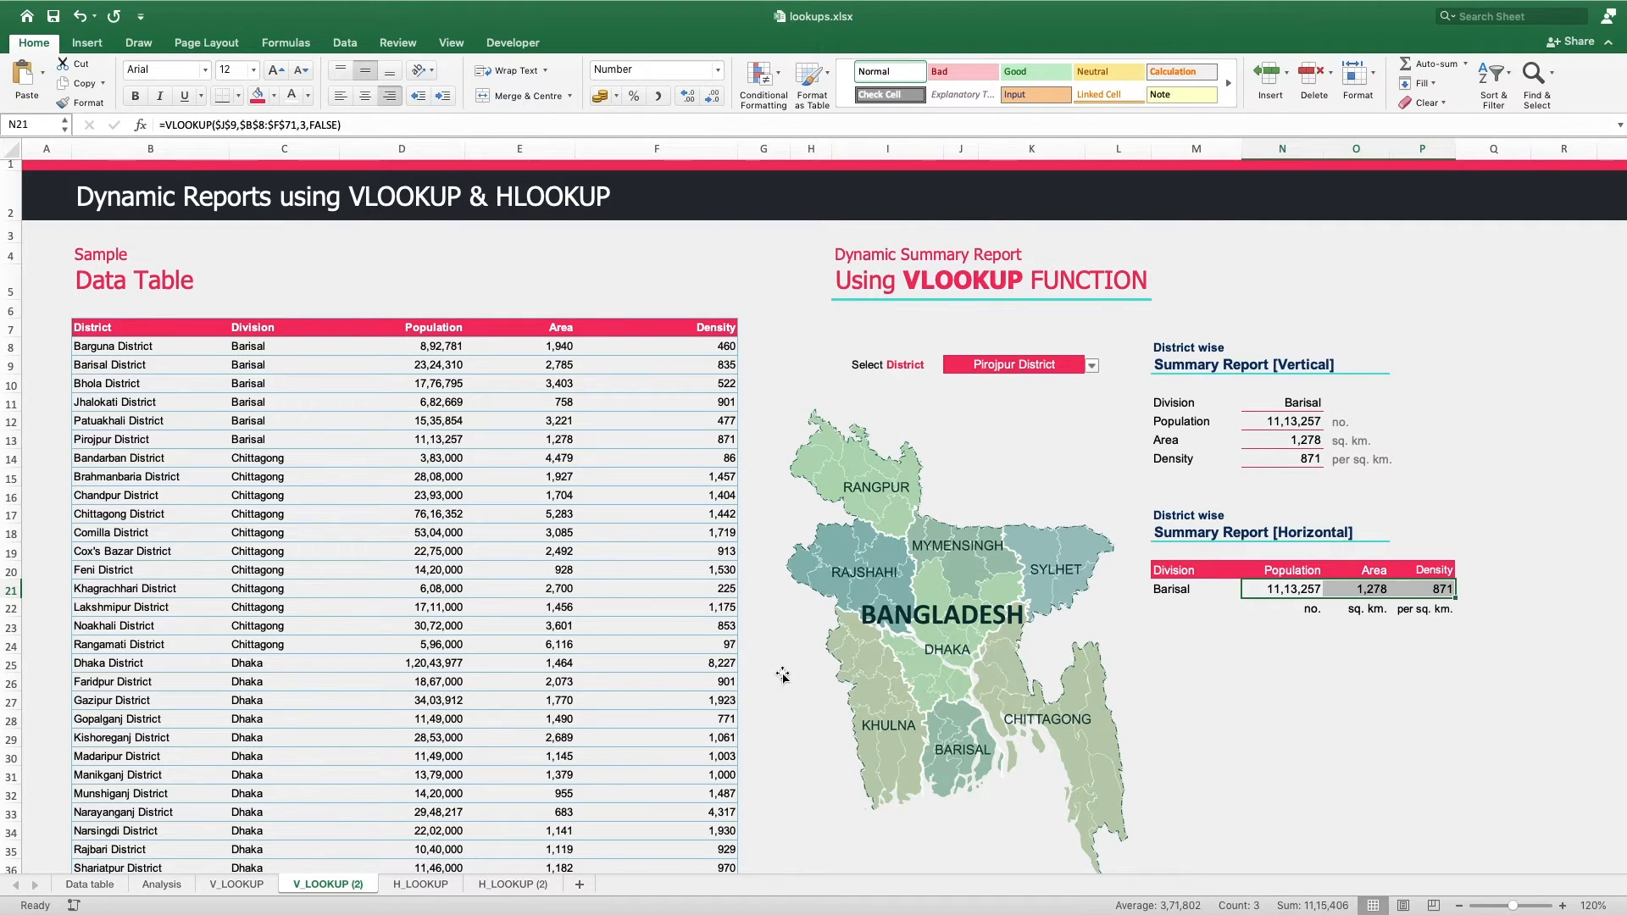
- Add a thin pinkish-red bottom border to the horizontal report's value row M21:P21
{"action": "key", "text": "Left"}
{"action": "left_click", "coordinate": [1419, 599], "text": "shift"}
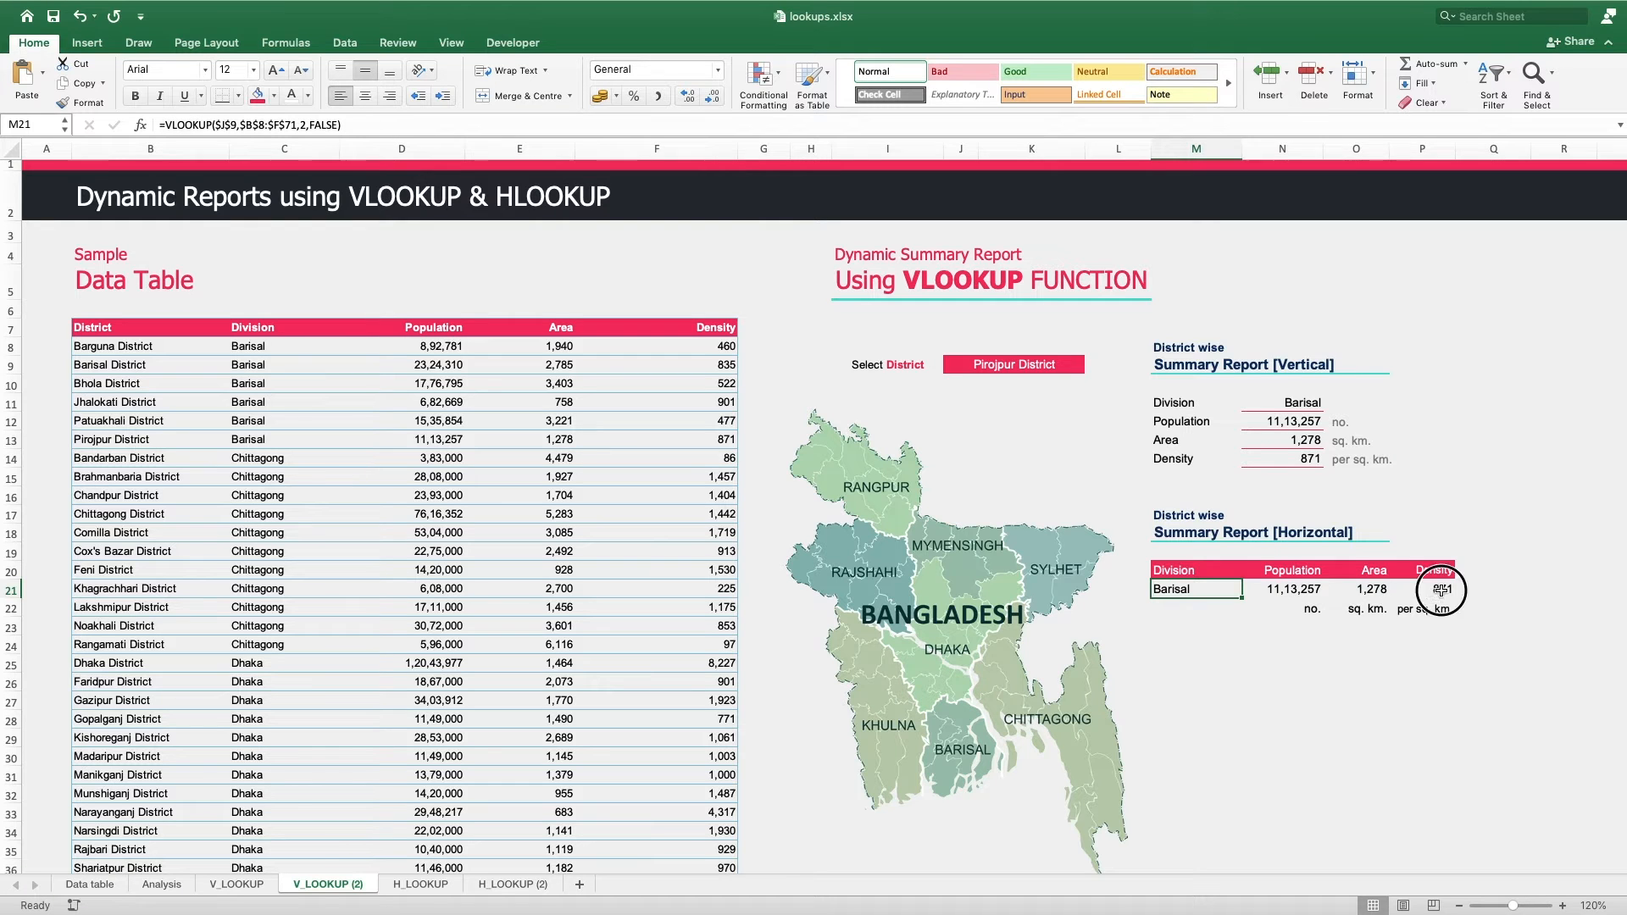
{"action": "left_click", "coordinate": [241, 96]}
{"action": "left_click", "coordinate": [296, 561]}
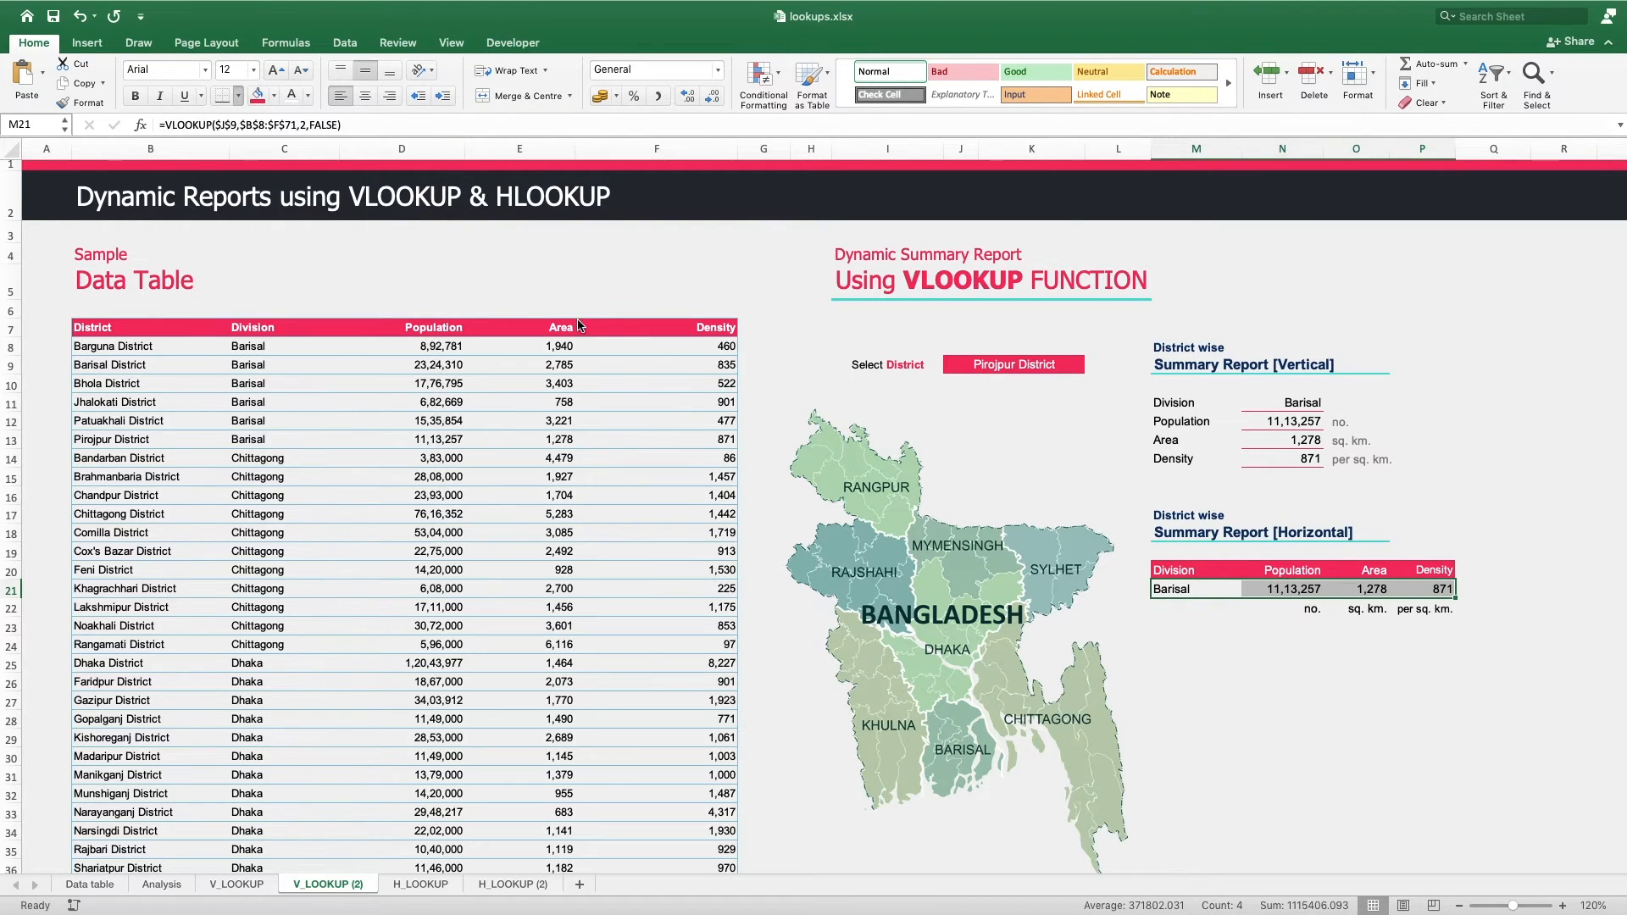
{"action": "left_click", "coordinate": [715, 395]}
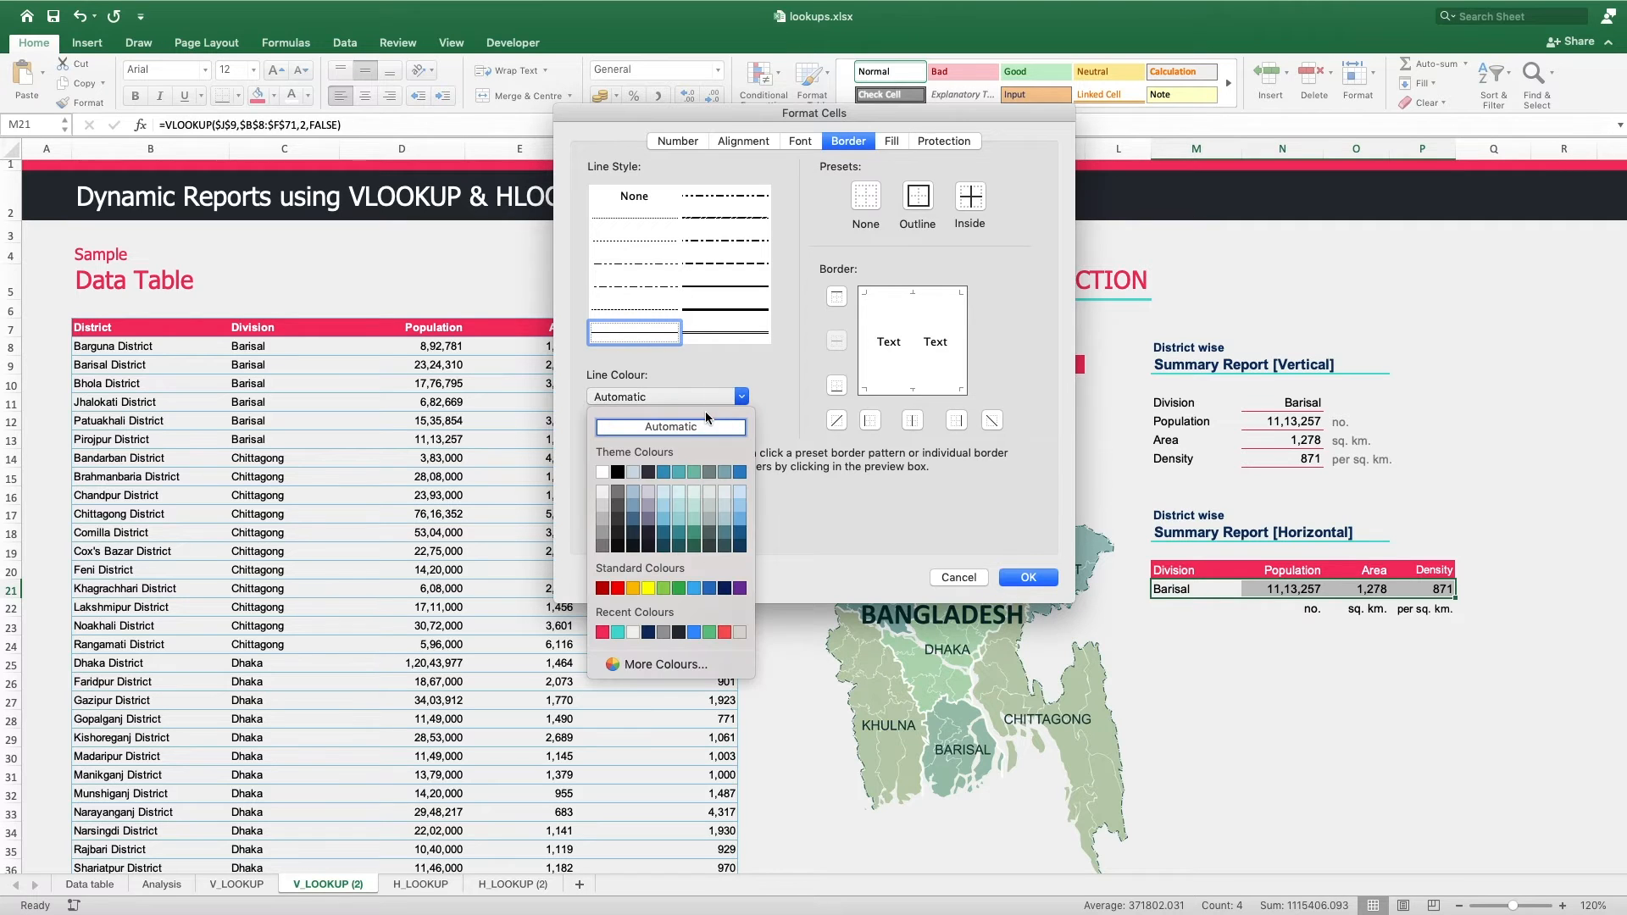
{"action": "left_click", "coordinate": [602, 631]}
{"action": "left_click", "coordinate": [835, 385]}
{"action": "left_click", "coordinate": [1022, 577]}
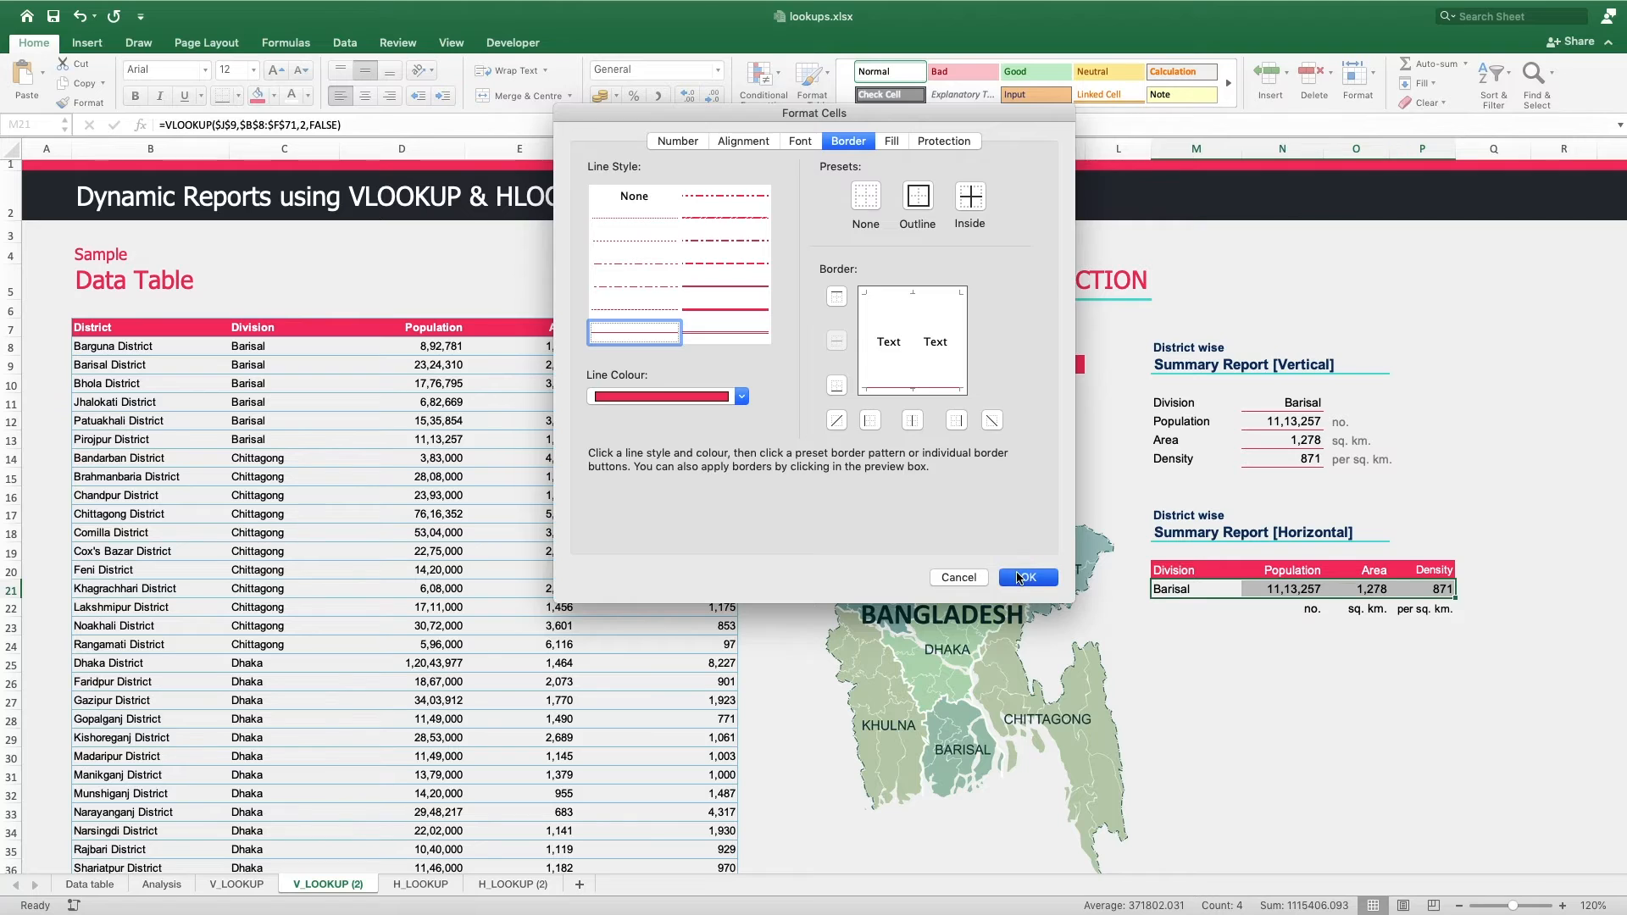
{"action": "left_click", "coordinate": [1263, 682]}
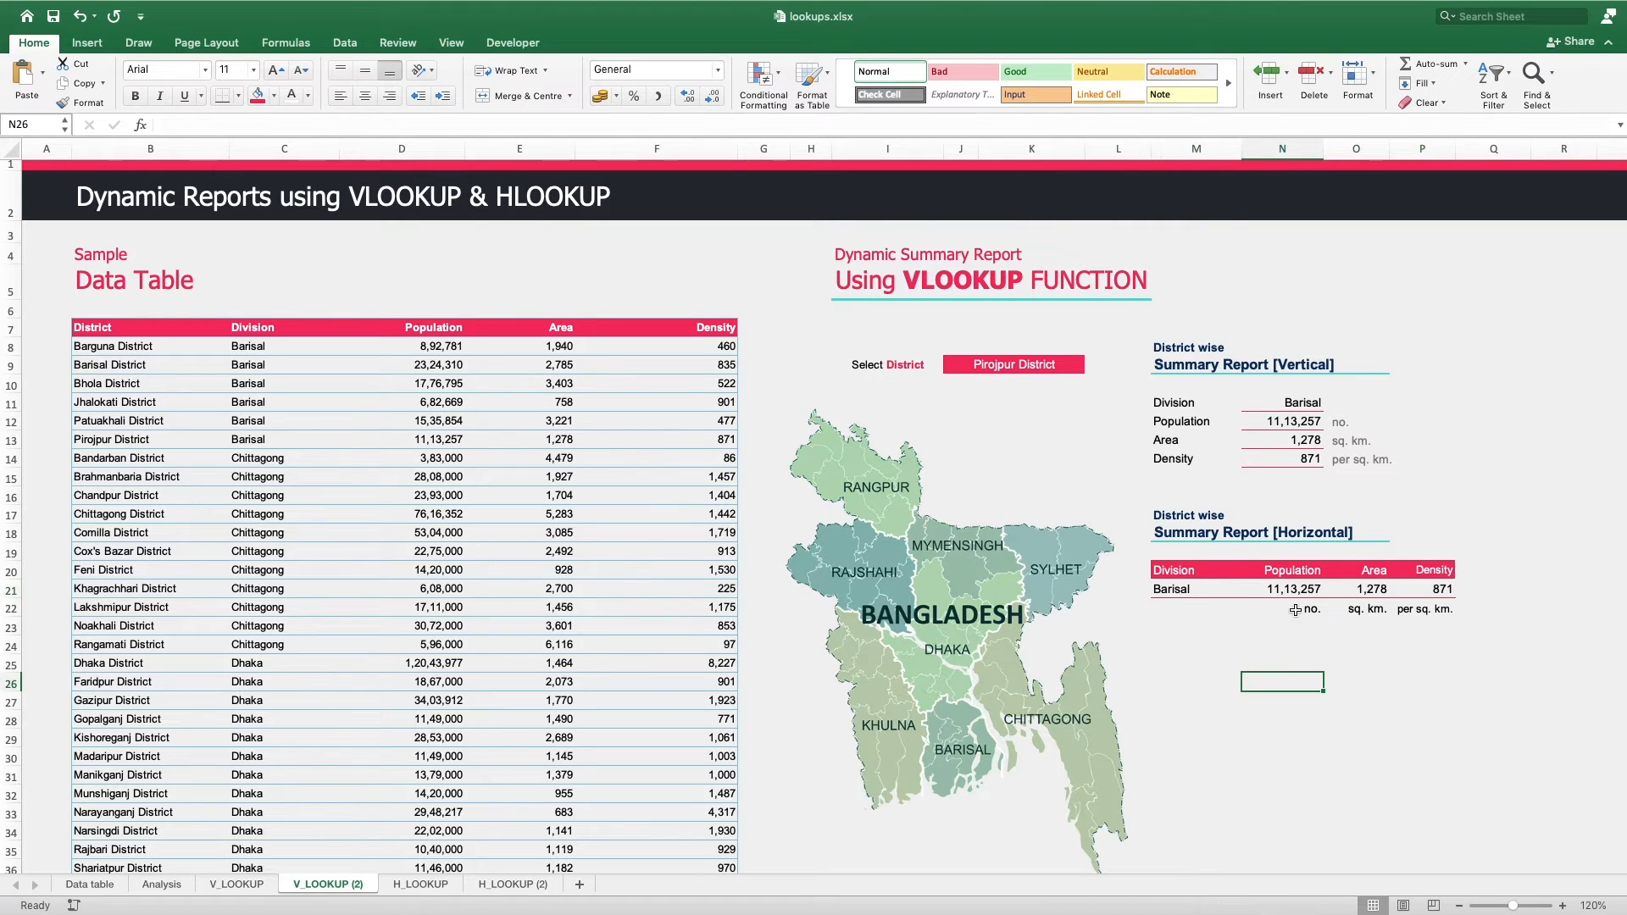
- Colour the unit labels in N22:P22 below the horizontal report grey, using Black, Text 1, Lighter 50%
{"action": "left_click_drag", "start_coordinate": [1327, 607], "coordinate": [1431, 608]}
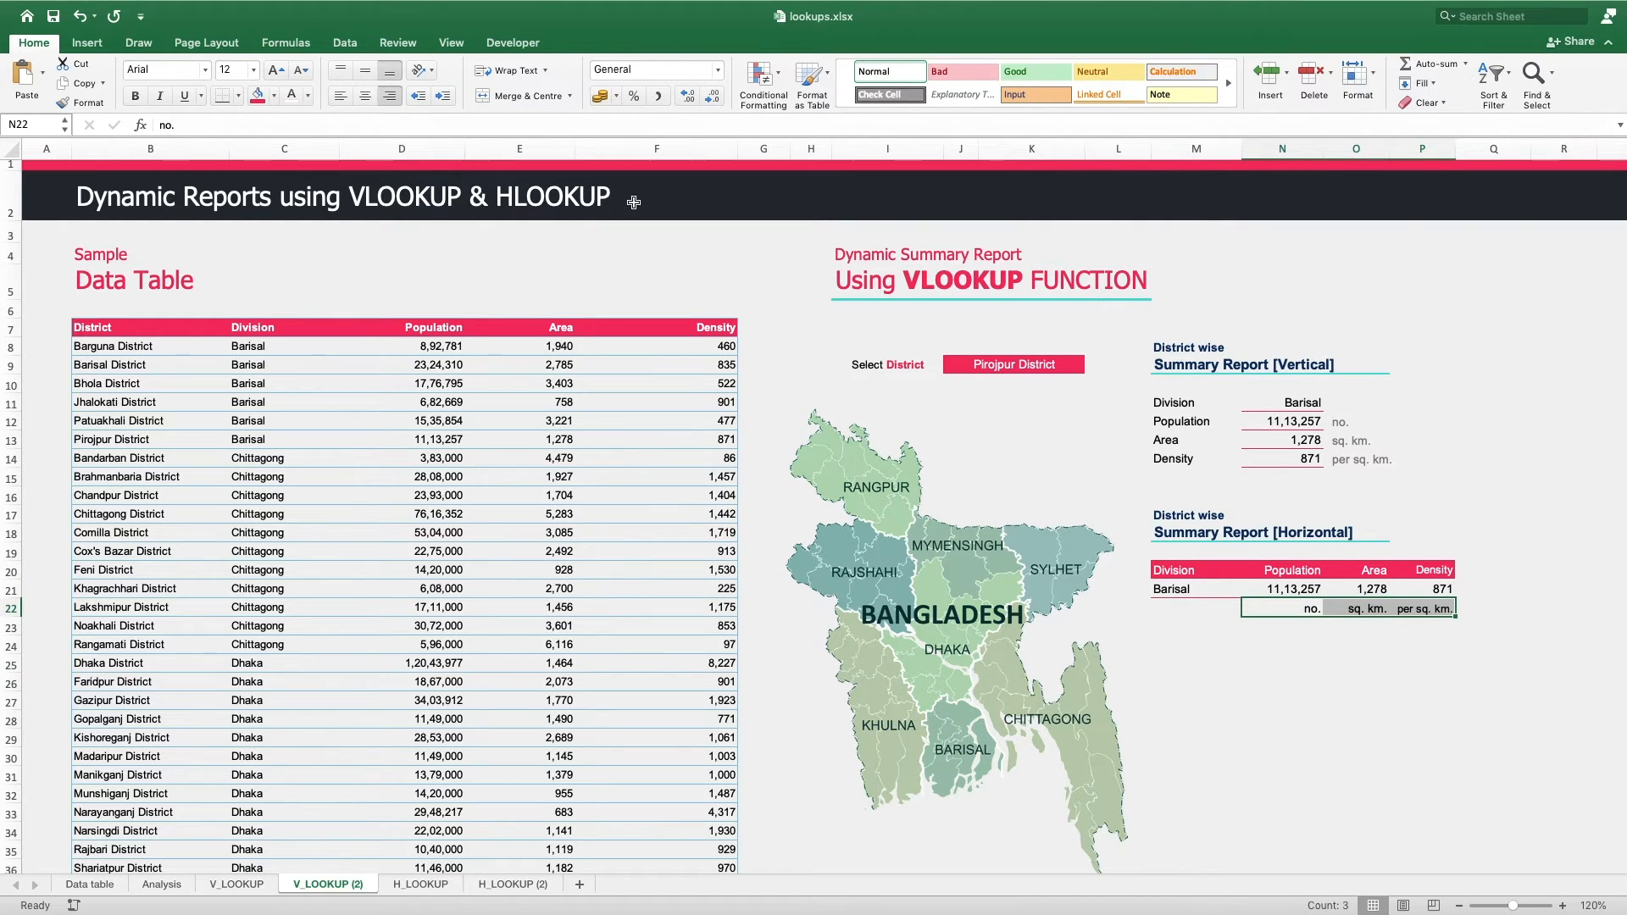
{"action": "left_click", "coordinate": [307, 96]}
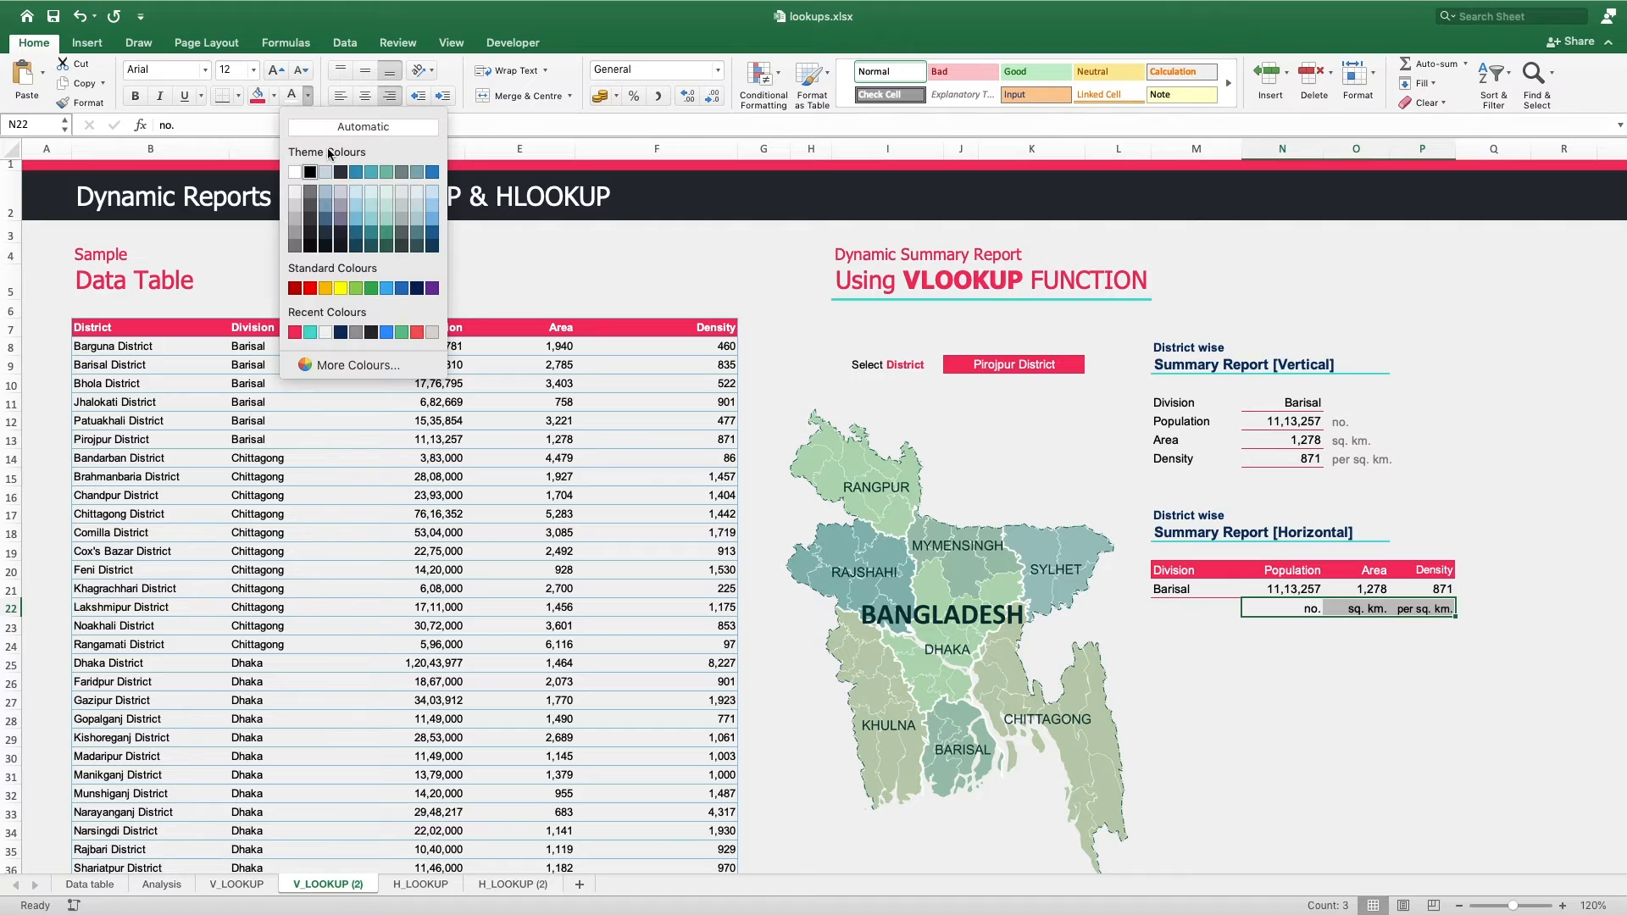
{"action": "left_click", "coordinate": [310, 195]}
{"action": "left_click", "coordinate": [1418, 716]}
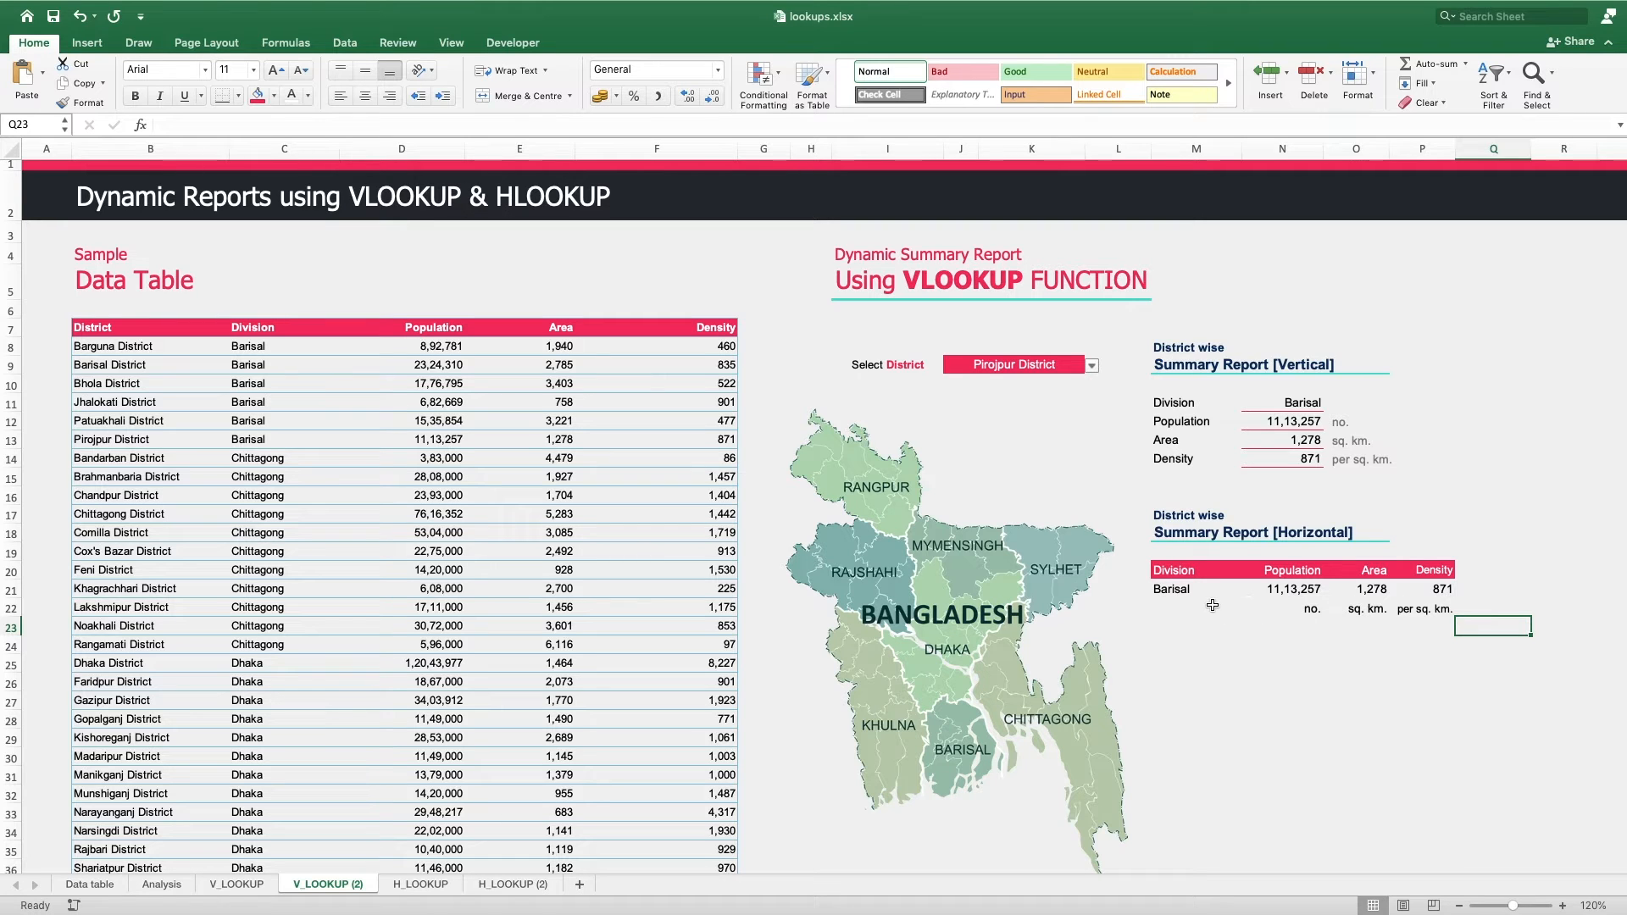
- Test the summary reports by choosing Kurigram District and Manikganj District in the Select District cell J9
{"action": "left_click", "coordinate": [1053, 368]}
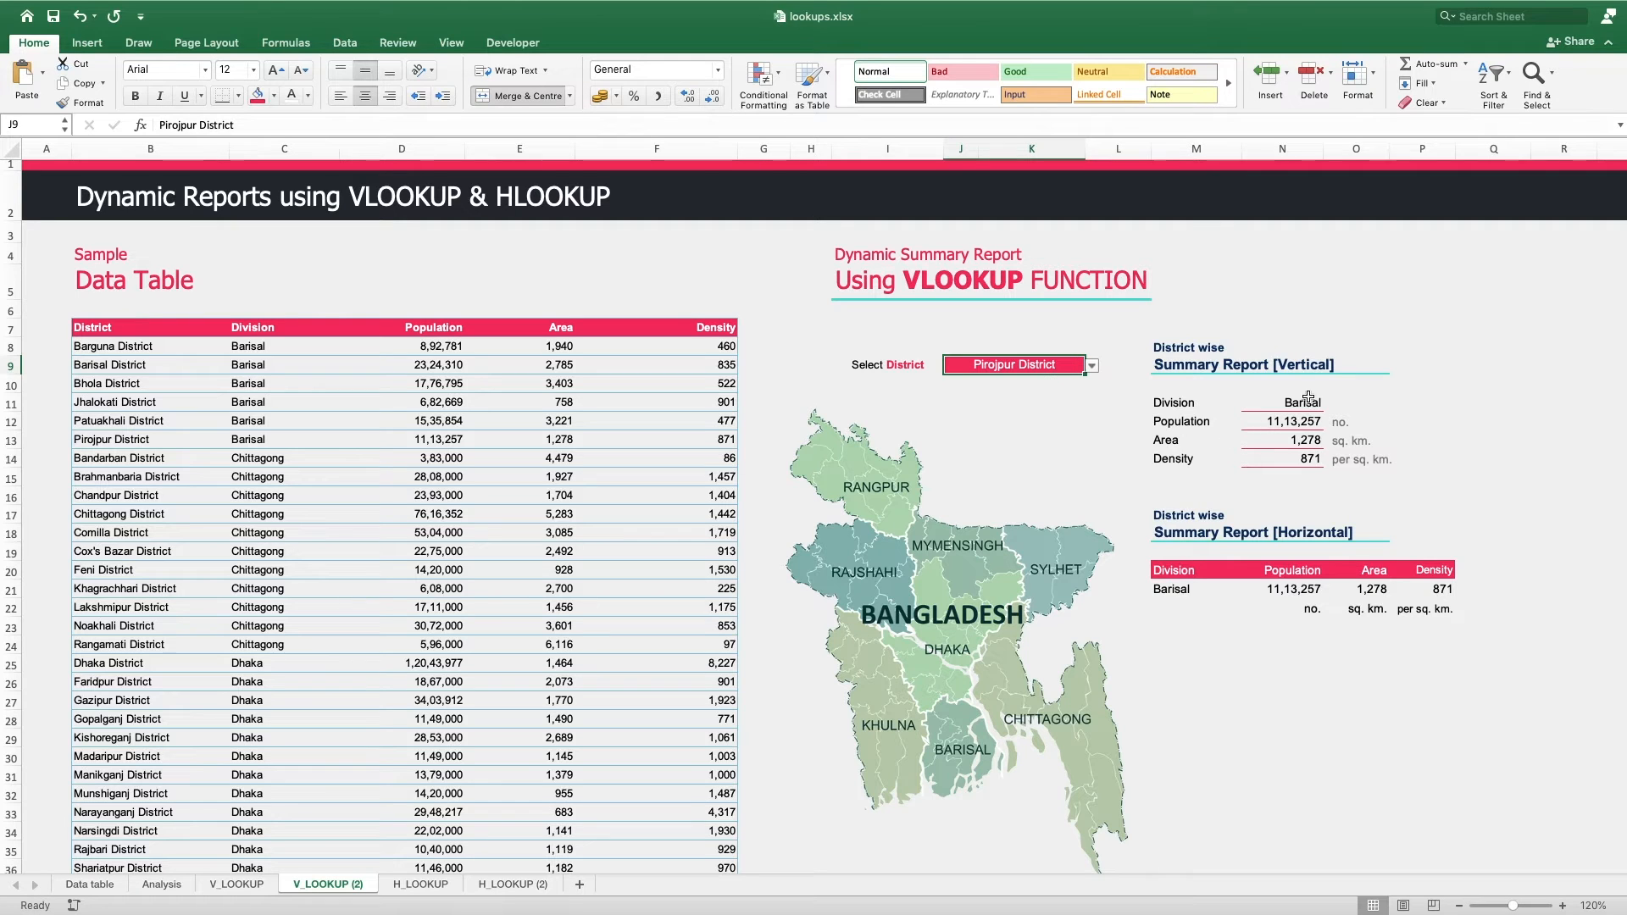
{"action": "left_click", "coordinate": [1092, 366]}
{"action": "scroll", "coordinate": [1023, 495], "scroll_direction": "down", "scroll_amount": 15}
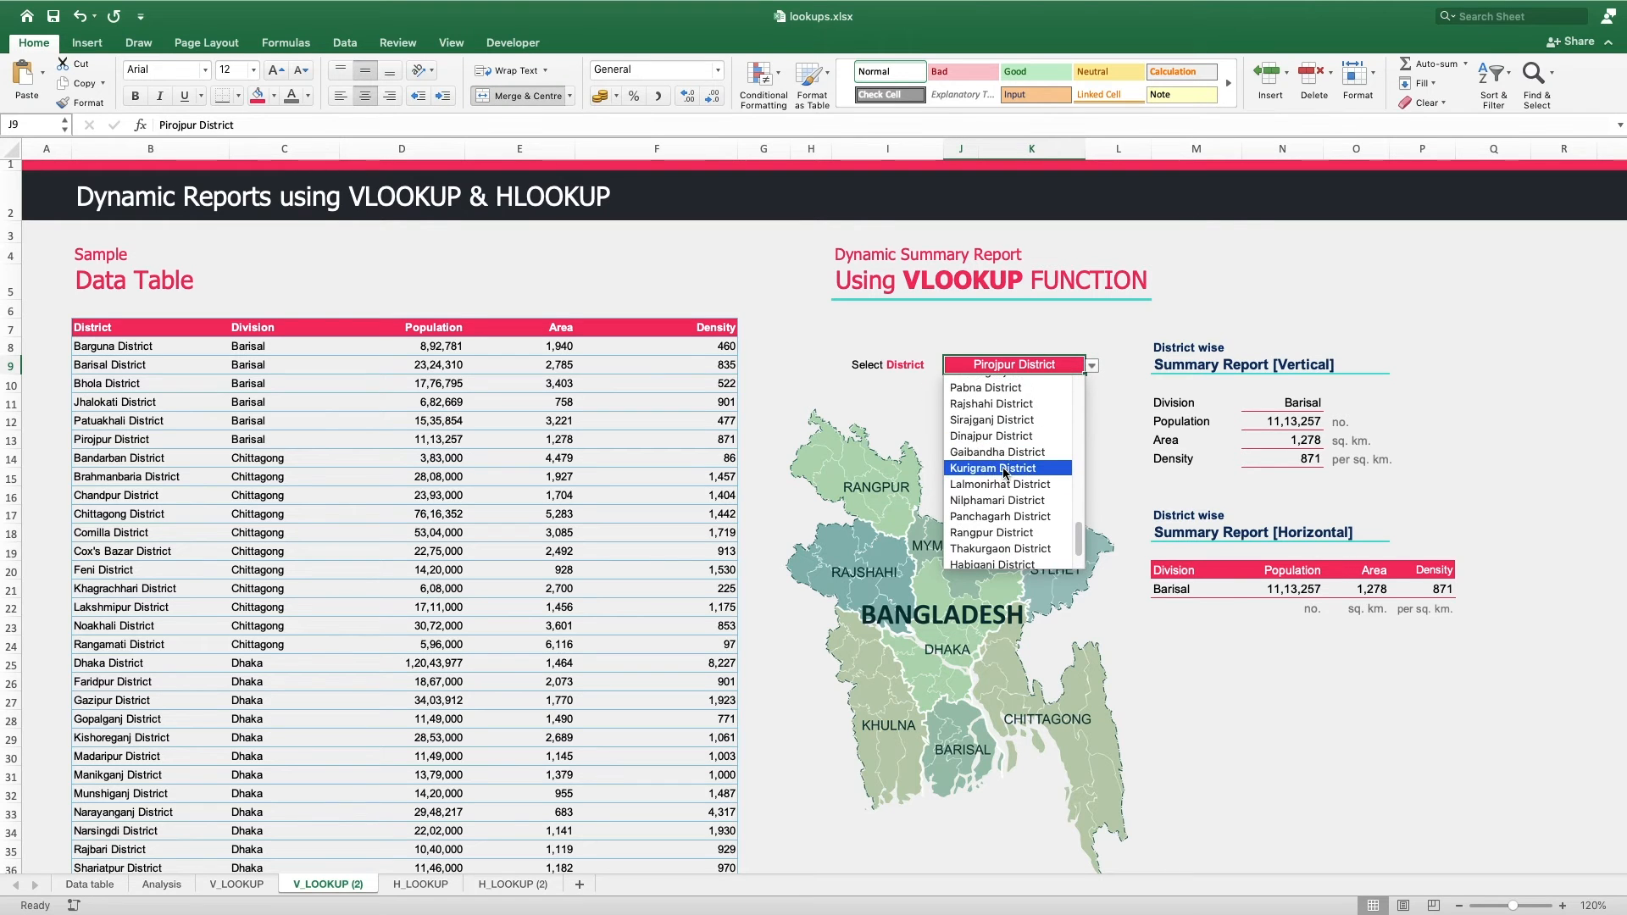
{"action": "left_click", "coordinate": [973, 471]}
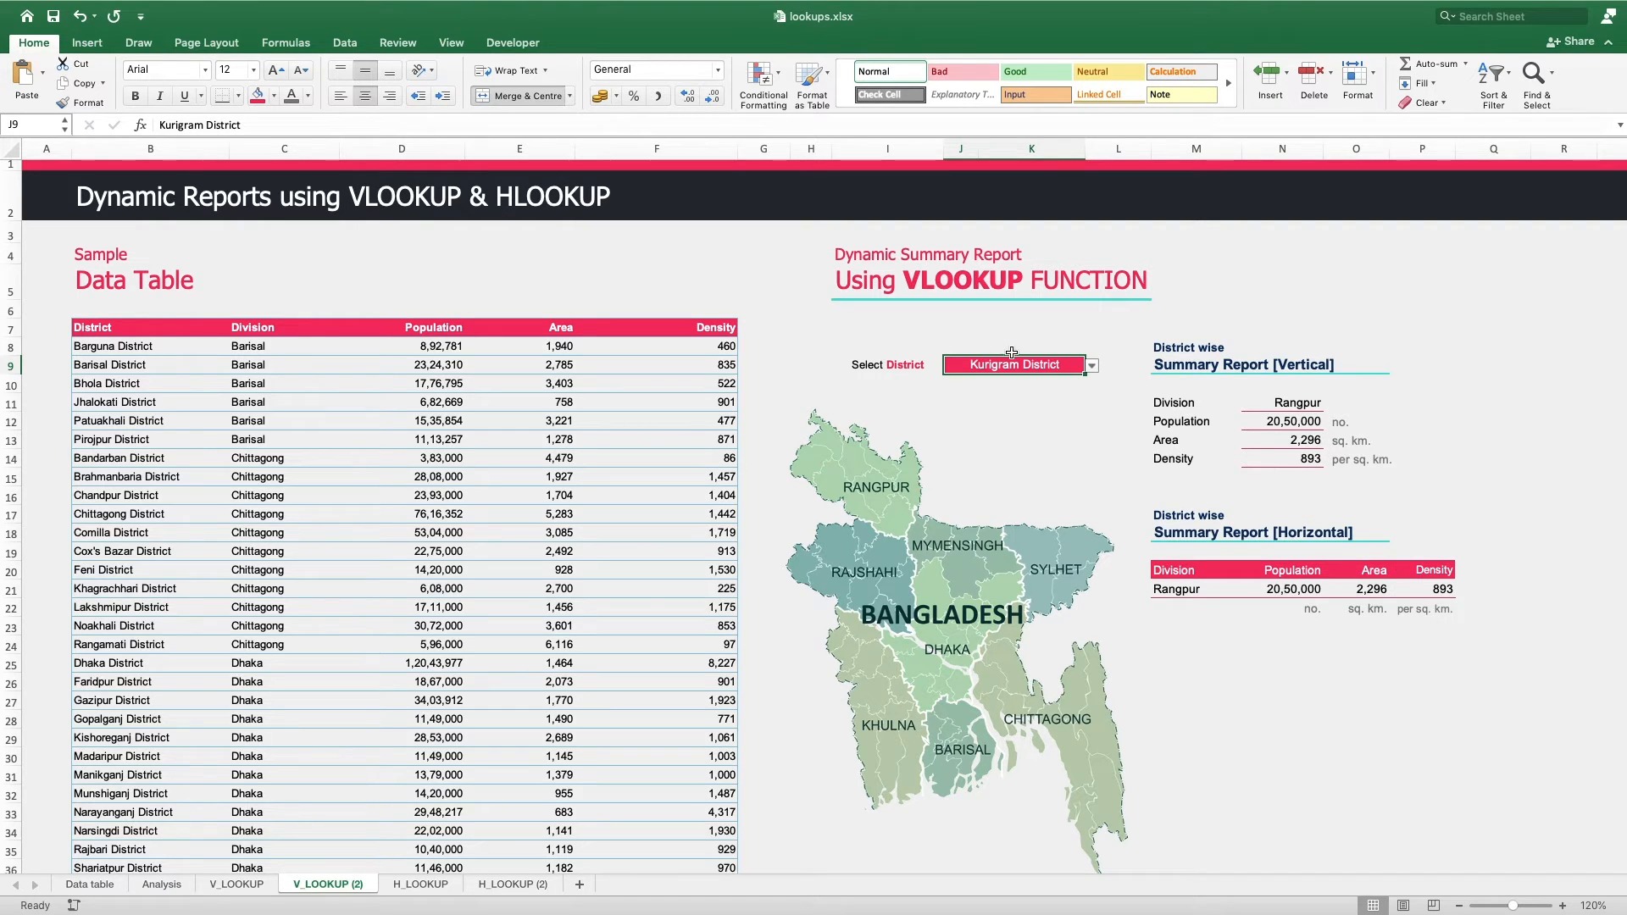
{"action": "left_click", "coordinate": [1092, 365]}
{"action": "scroll", "coordinate": [1008, 483], "scroll_direction": "down", "scroll_amount": 3}
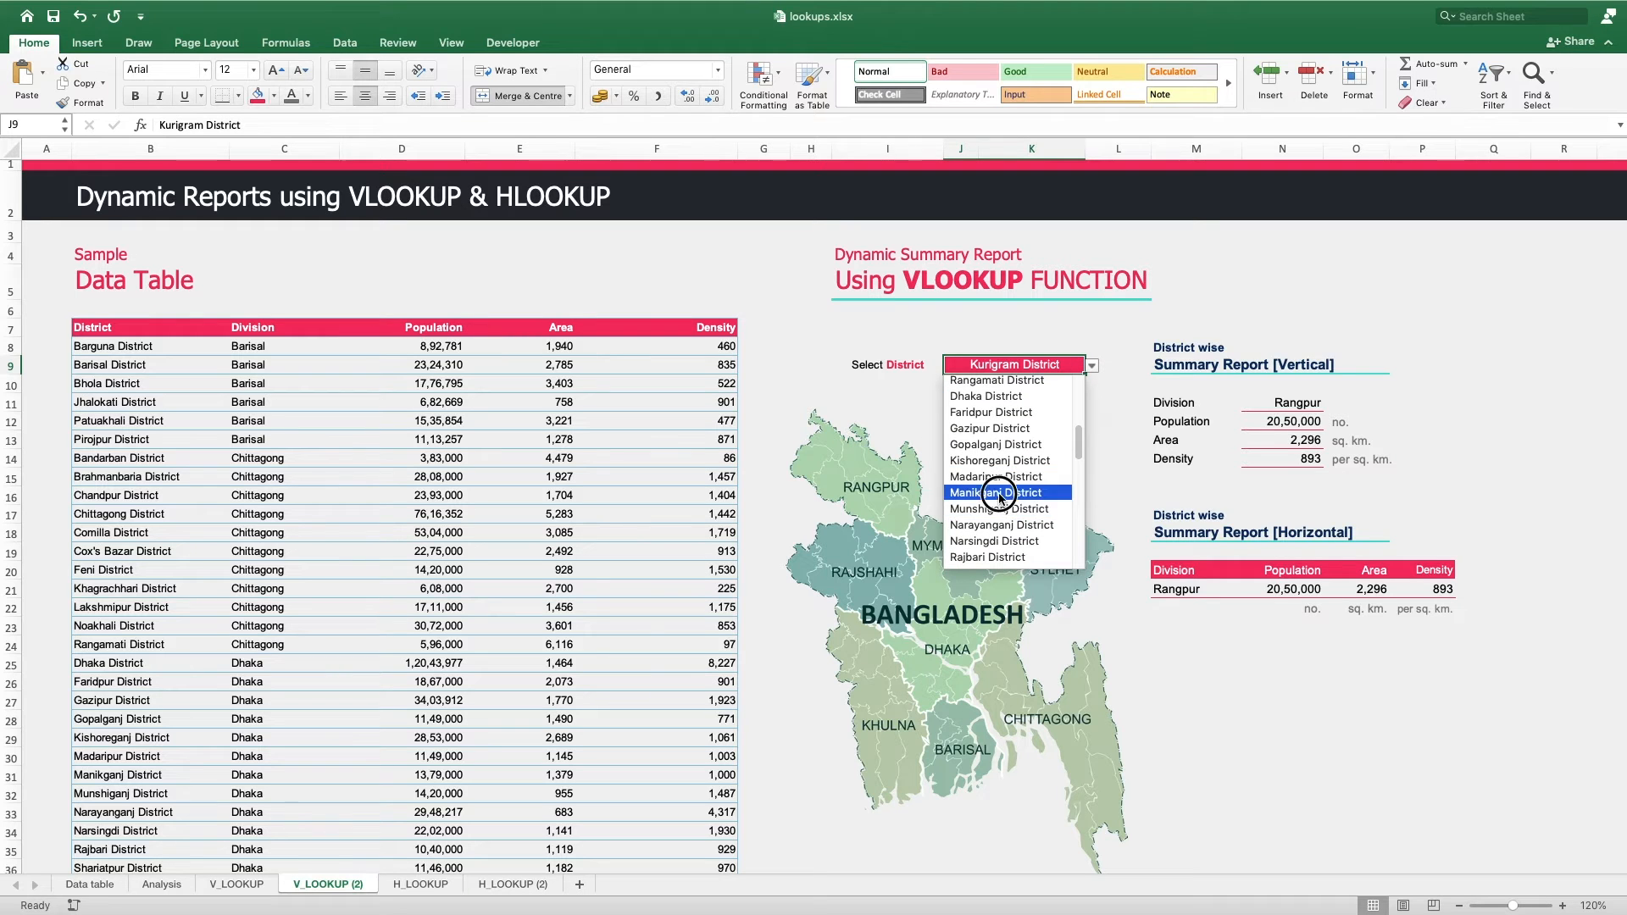
{"action": "left_click", "coordinate": [1003, 494]}
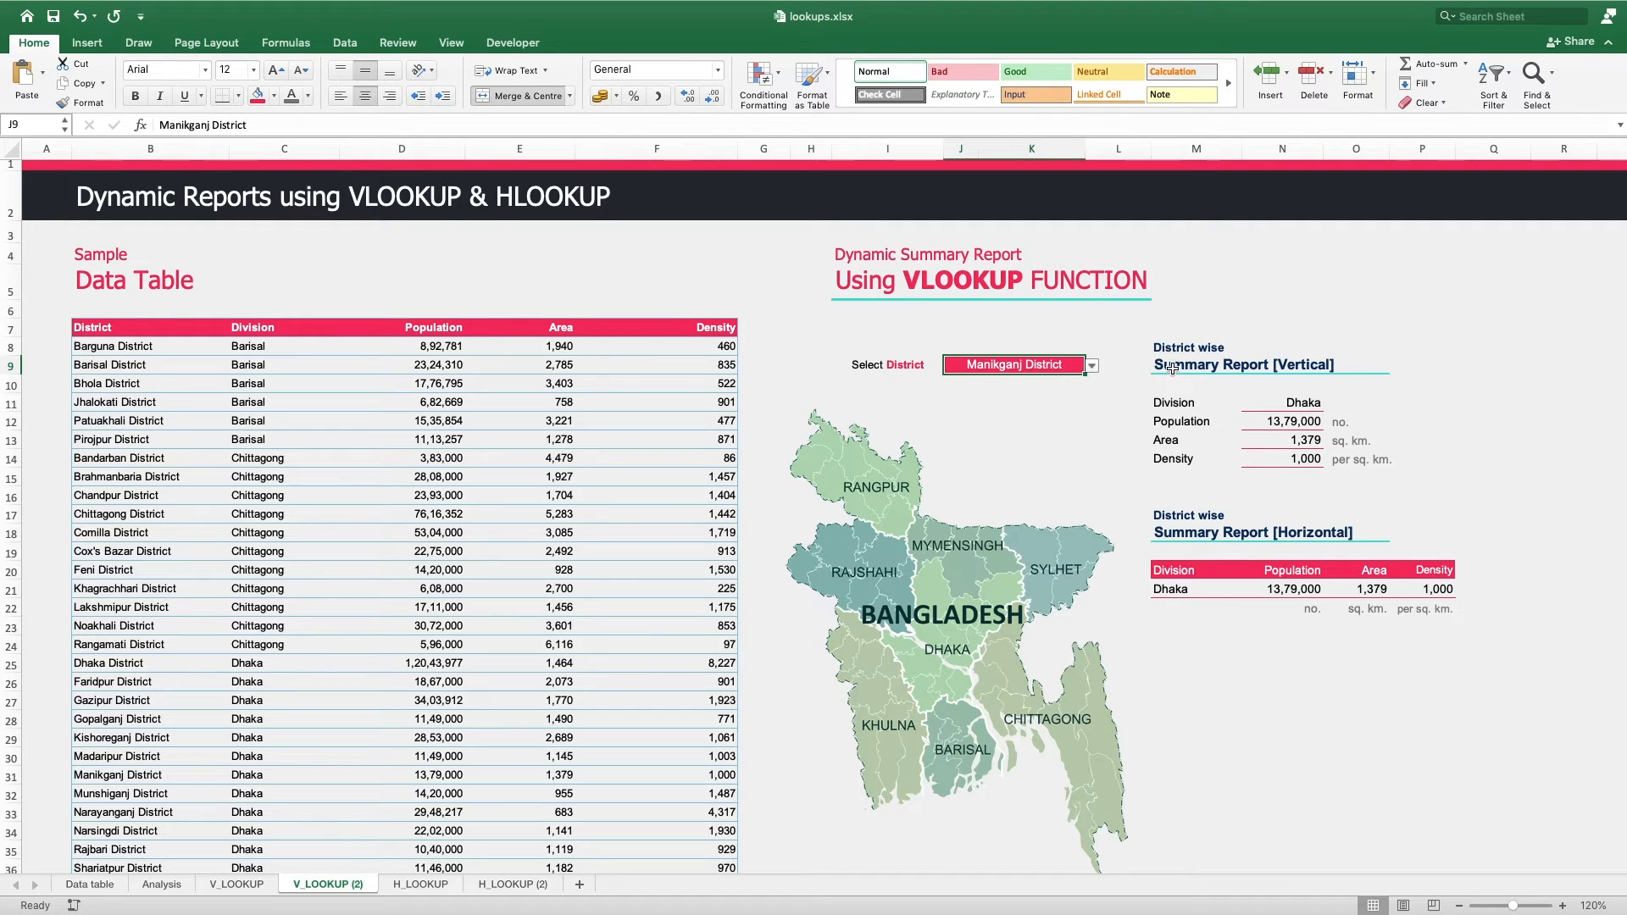
- Test the summary reports with Moulvibazar District and Sylhet District in the Select District cell J9
{"action": "left_click", "coordinate": [1094, 373]}
{"action": "scroll", "coordinate": [1000, 491], "scroll_direction": "down", "scroll_amount": 10}
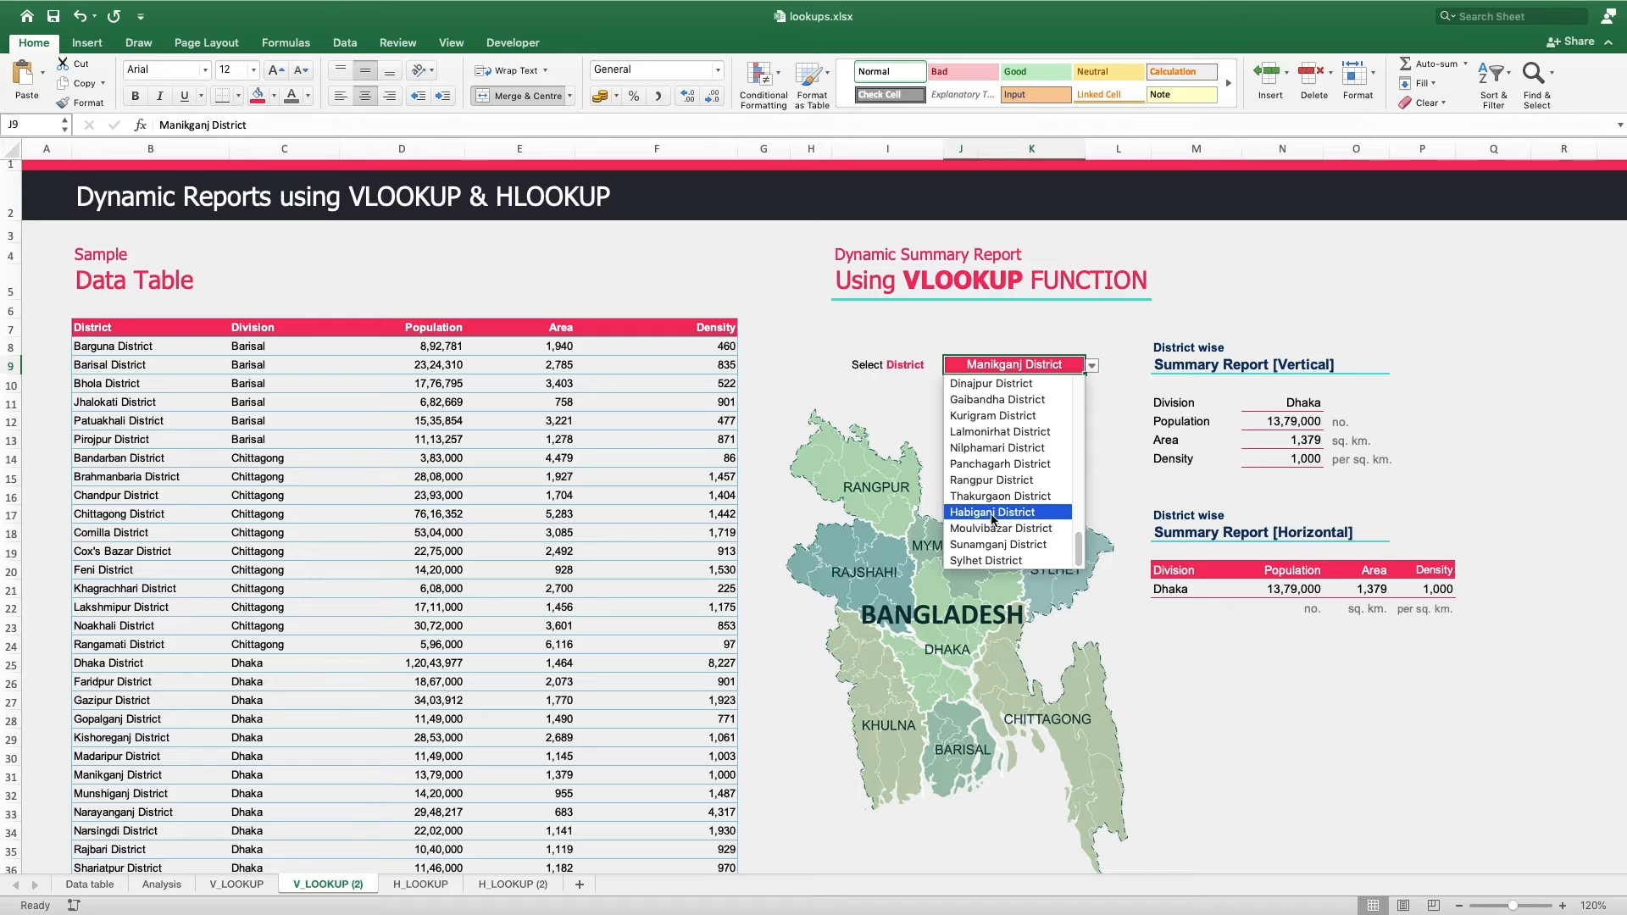
{"action": "left_click", "coordinate": [991, 529]}
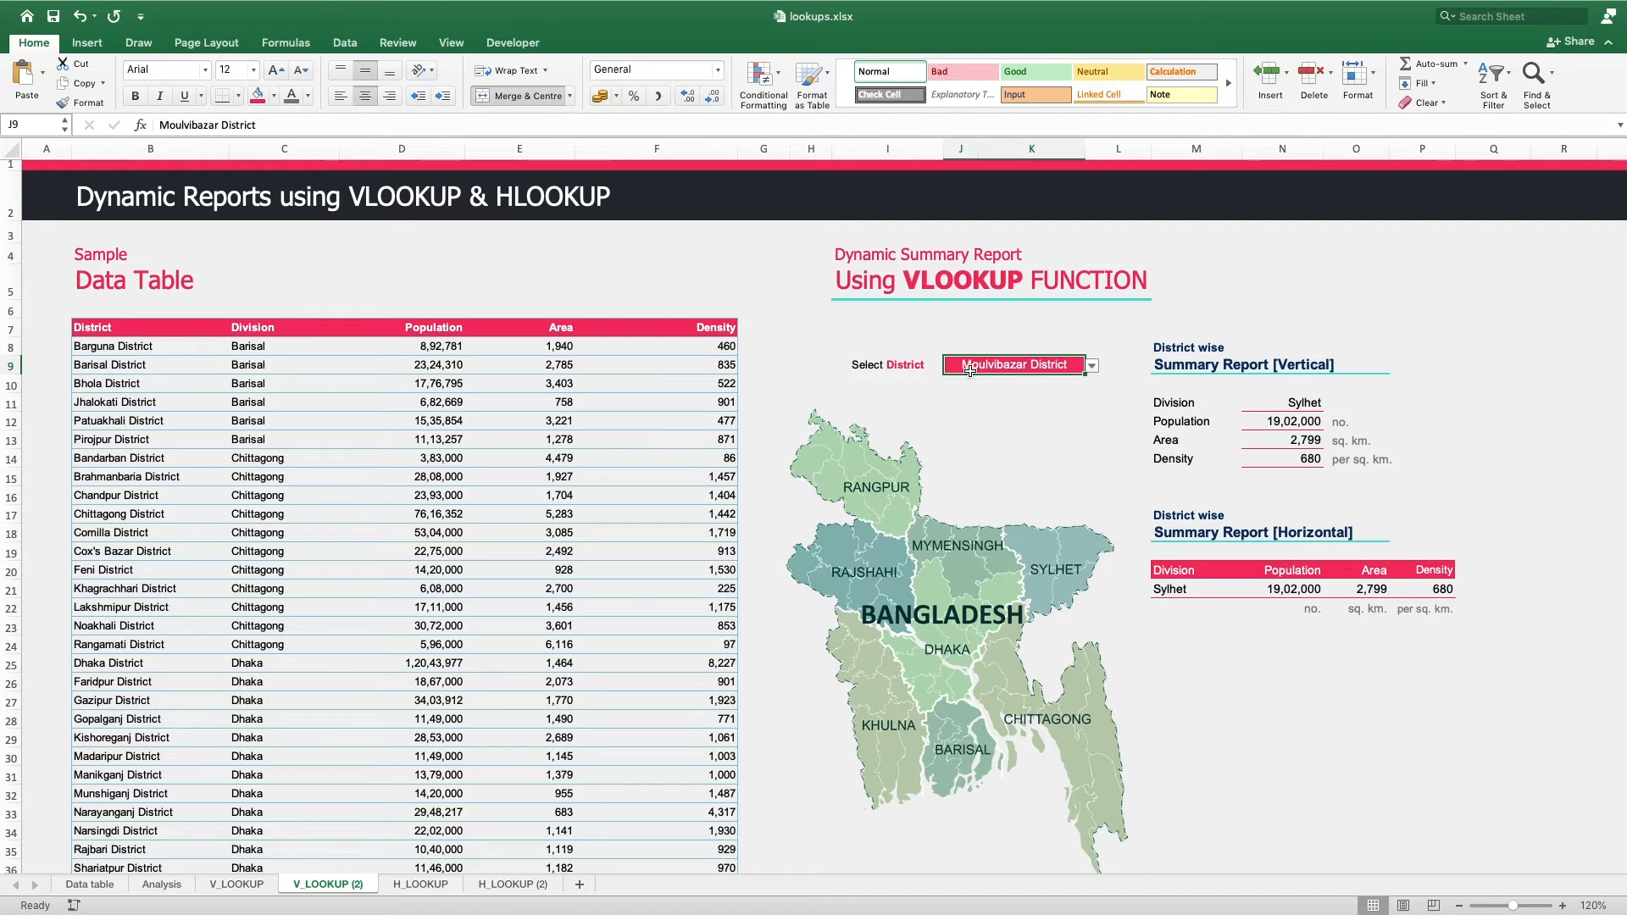
{"action": "left_click", "coordinate": [1092, 366]}
{"action": "scroll", "coordinate": [996, 508], "scroll_direction": "up", "scroll_amount": 4}
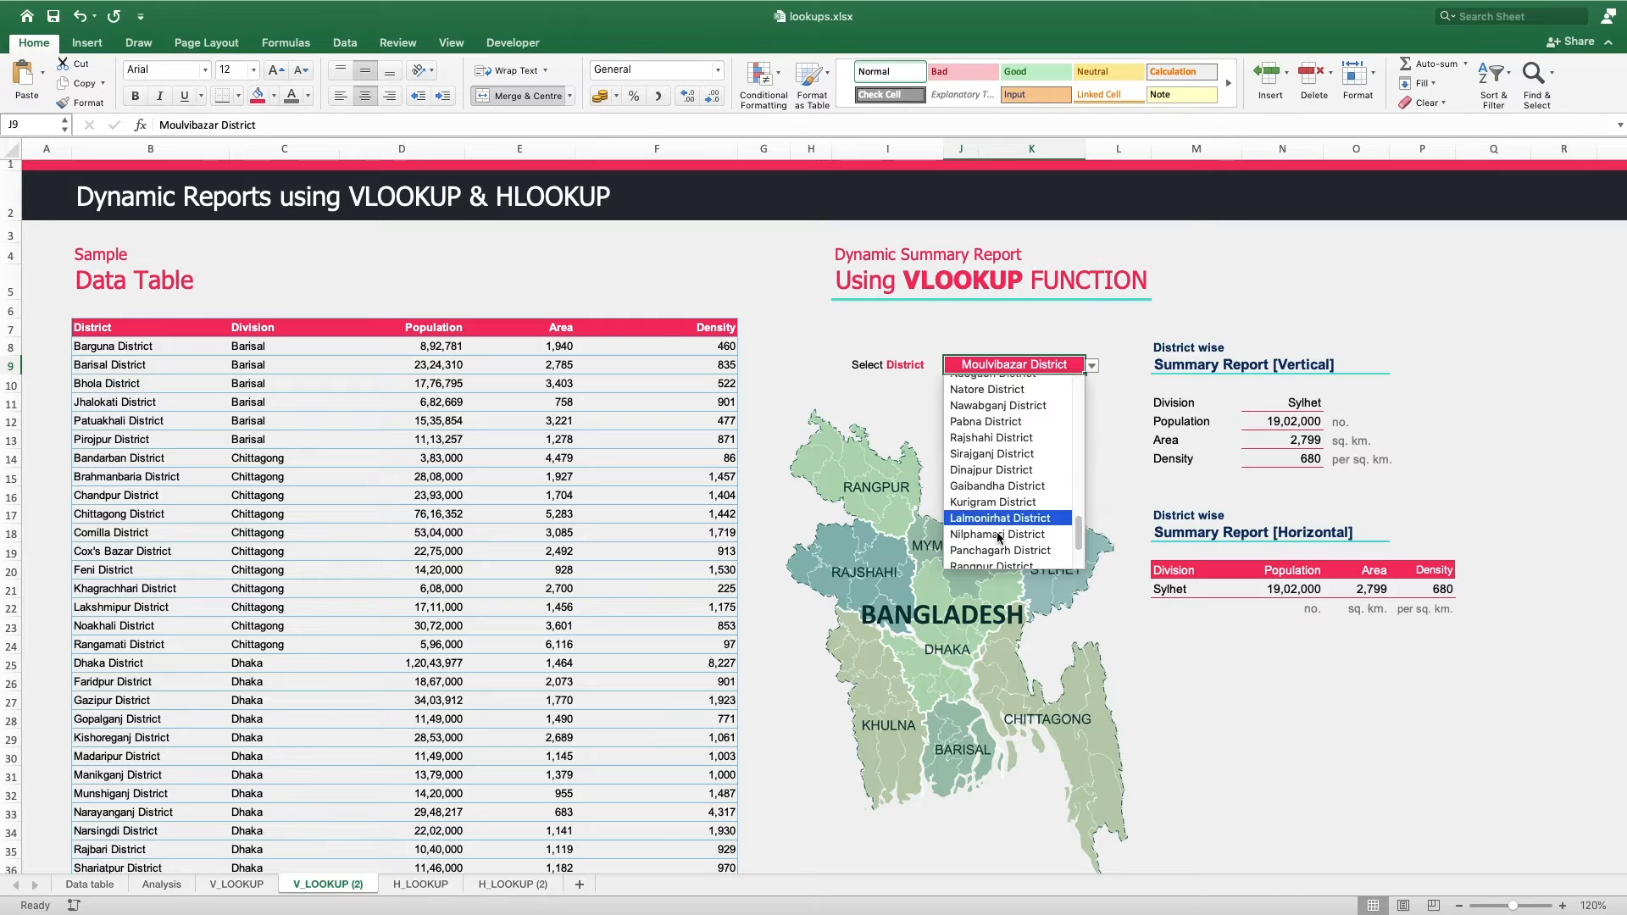
{"action": "scroll", "coordinate": [997, 525], "scroll_direction": "down", "scroll_amount": 3}
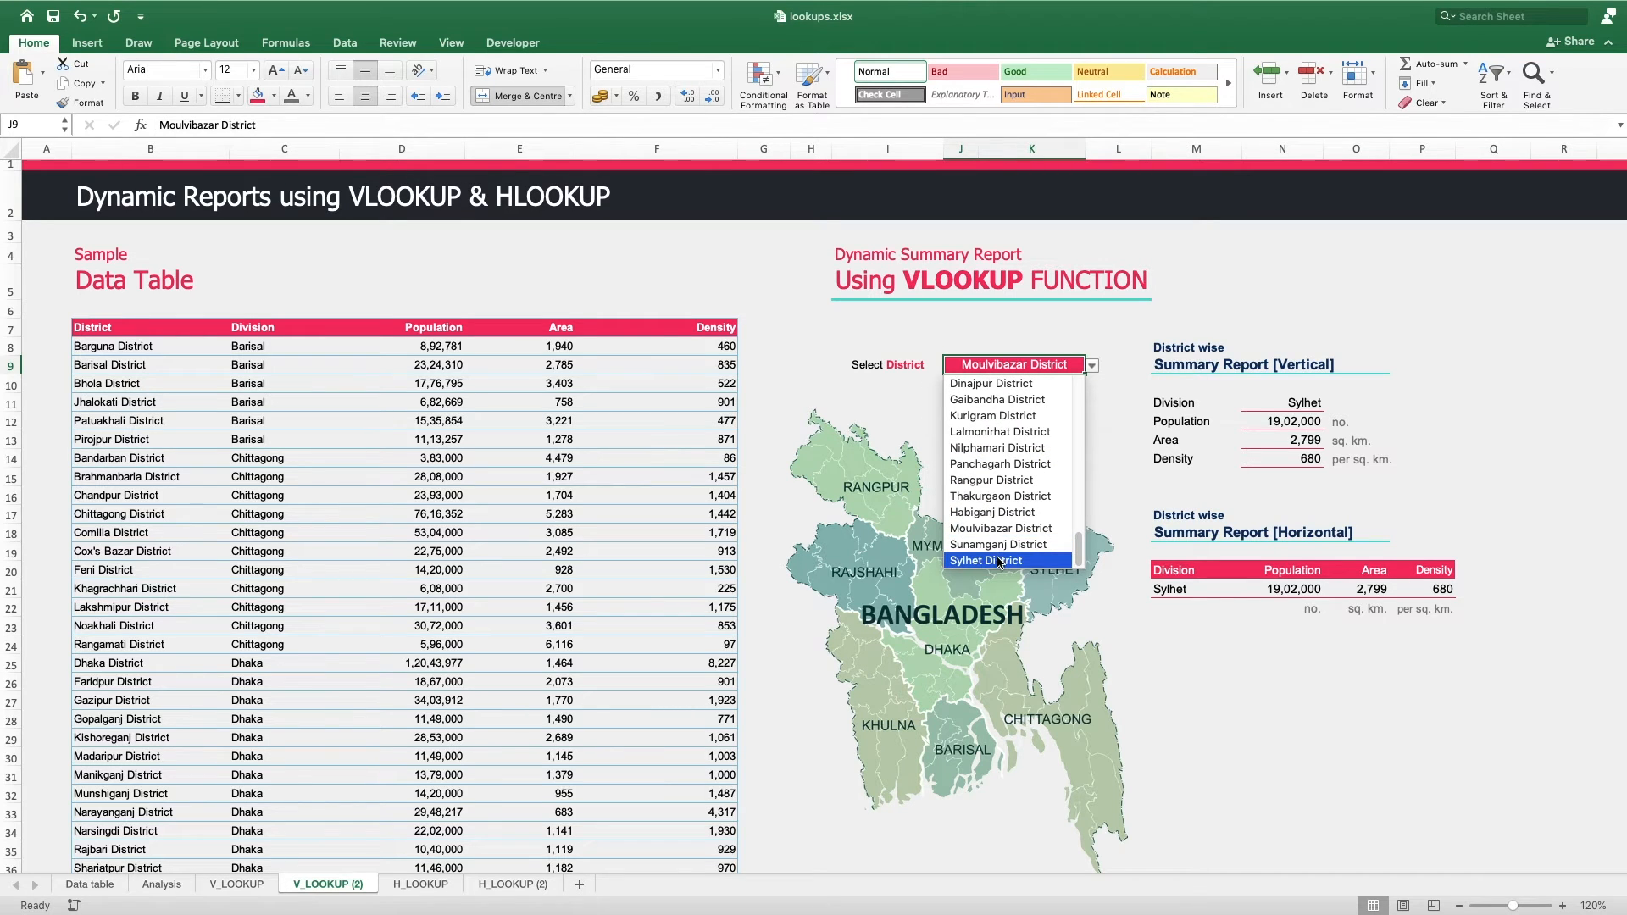
{"action": "left_click", "coordinate": [998, 561]}
- Set the Select District cell J9 to Panchagarh District
{"action": "left_click", "coordinate": [1091, 365]}
{"action": "scroll", "coordinate": [998, 526], "scroll_direction": "down", "scroll_amount": 10}
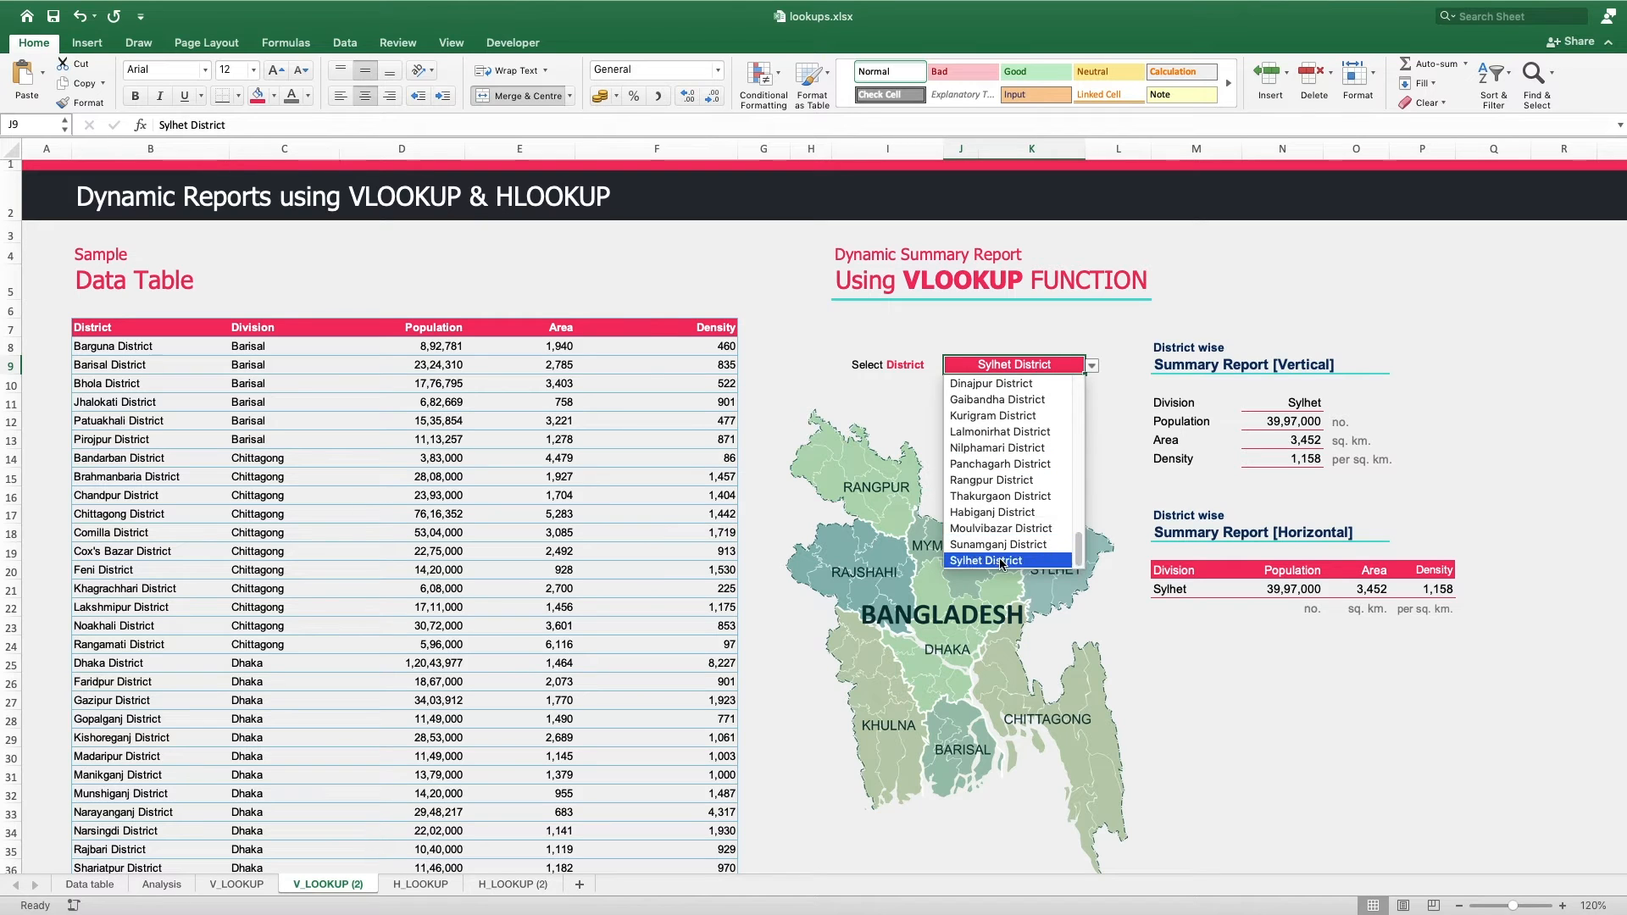
{"action": "left_click", "coordinate": [992, 468]}
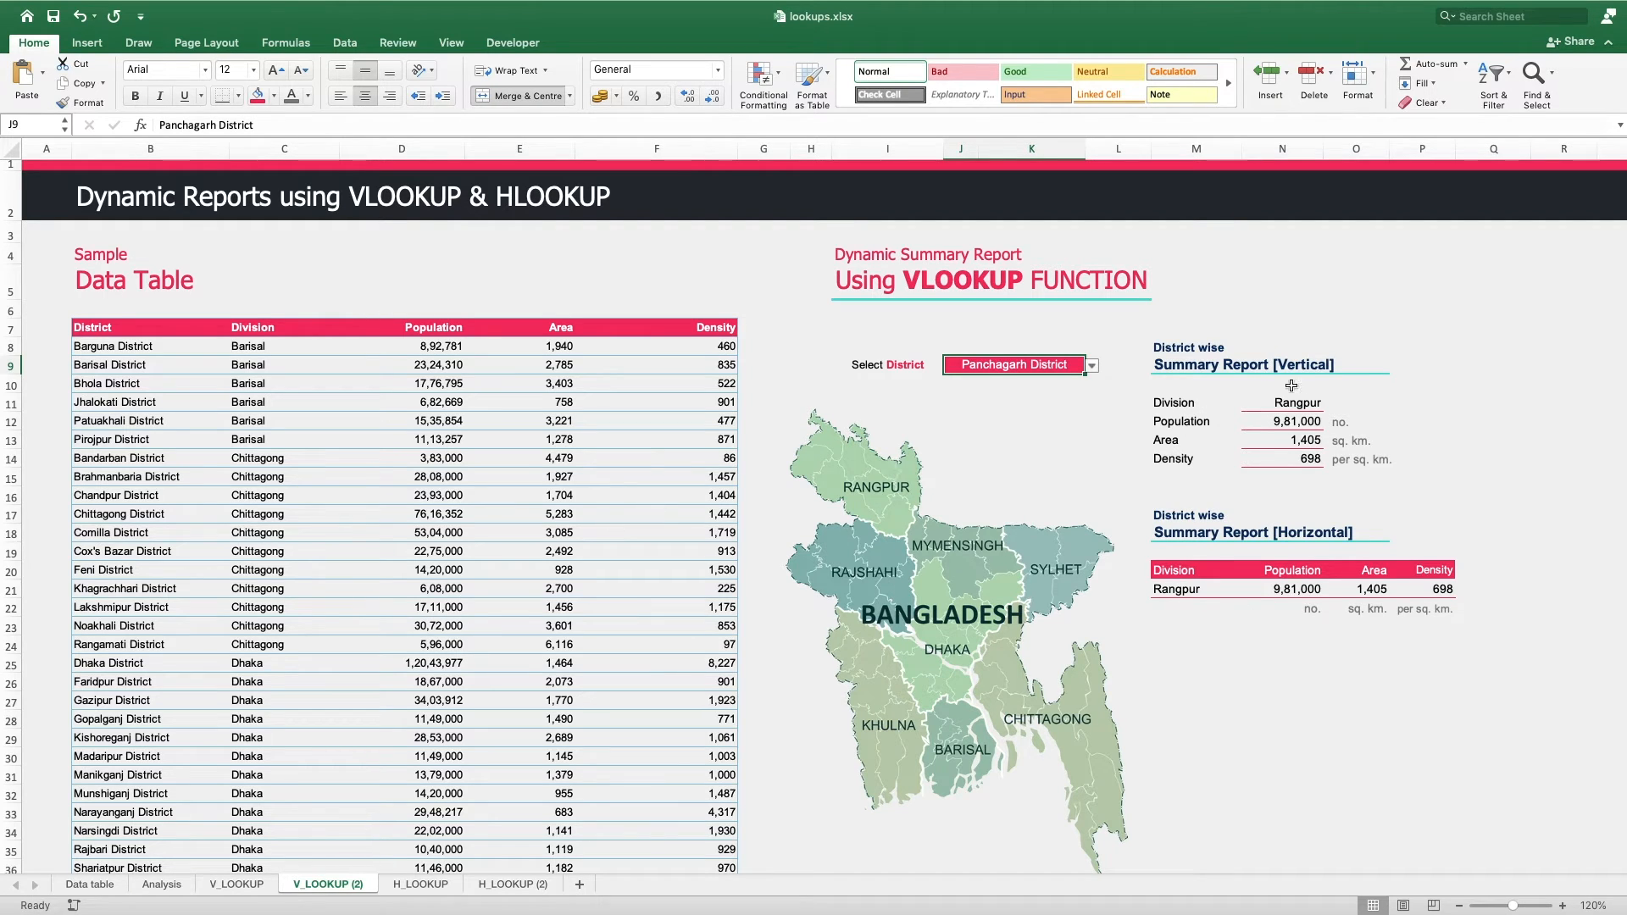
- Check the Panchagarh District row in the data table against the values in the vertical and horizontal summary reports
{"action": "scroll", "coordinate": [615, 531], "scroll_direction": "down", "scroll_amount": 20}
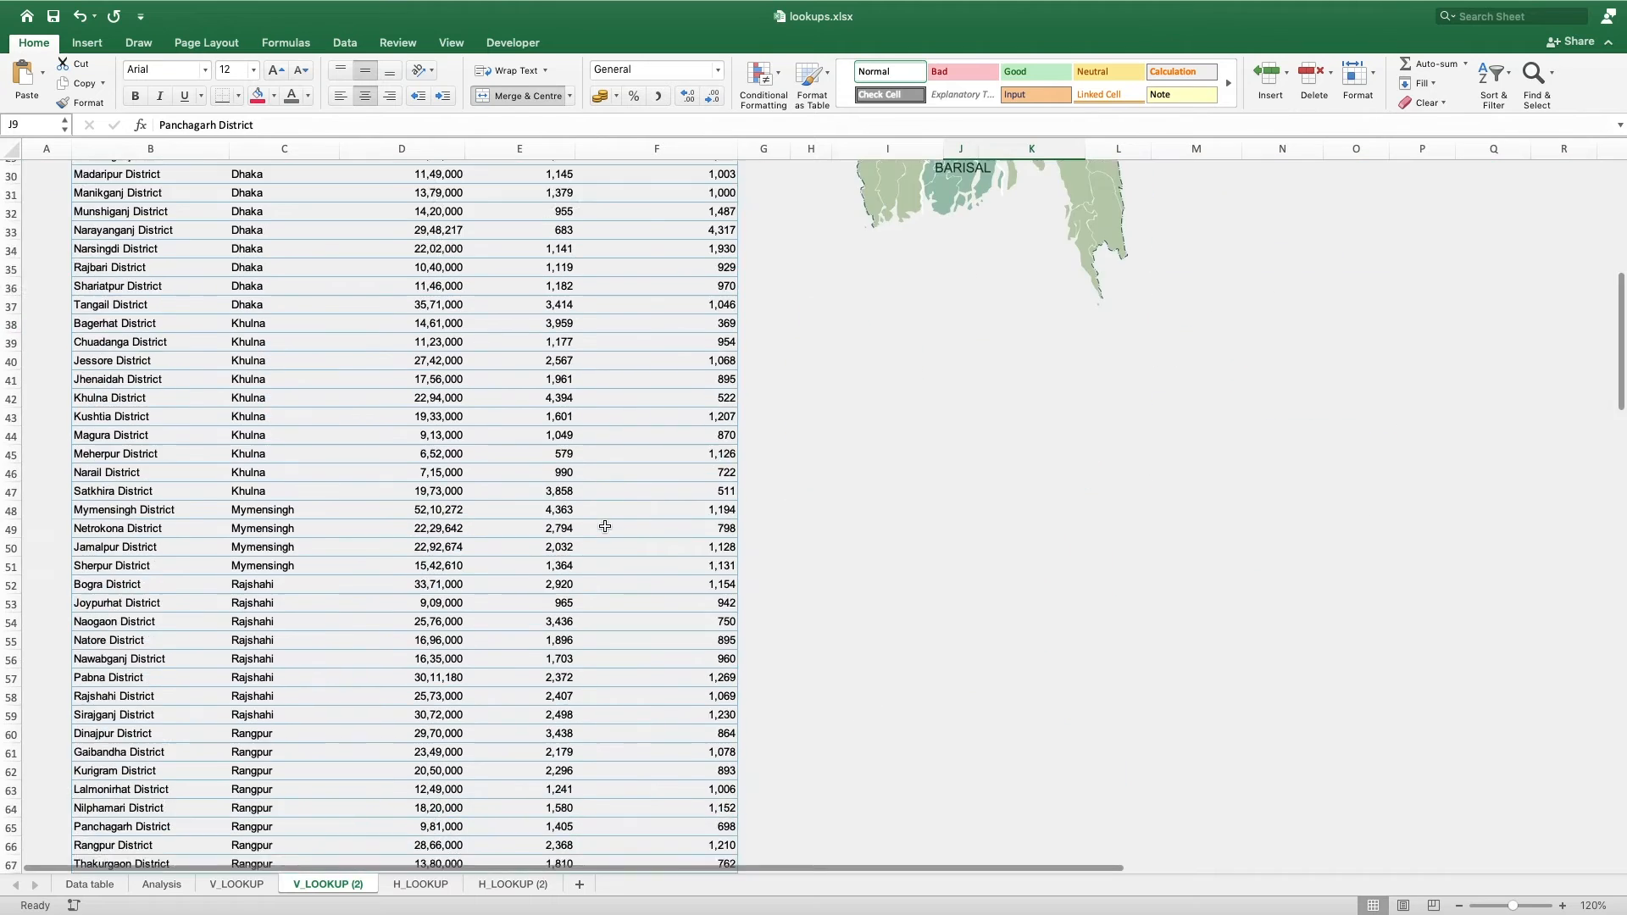
{"action": "scroll", "coordinate": [573, 522], "scroll_direction": "up", "scroll_amount": 6}
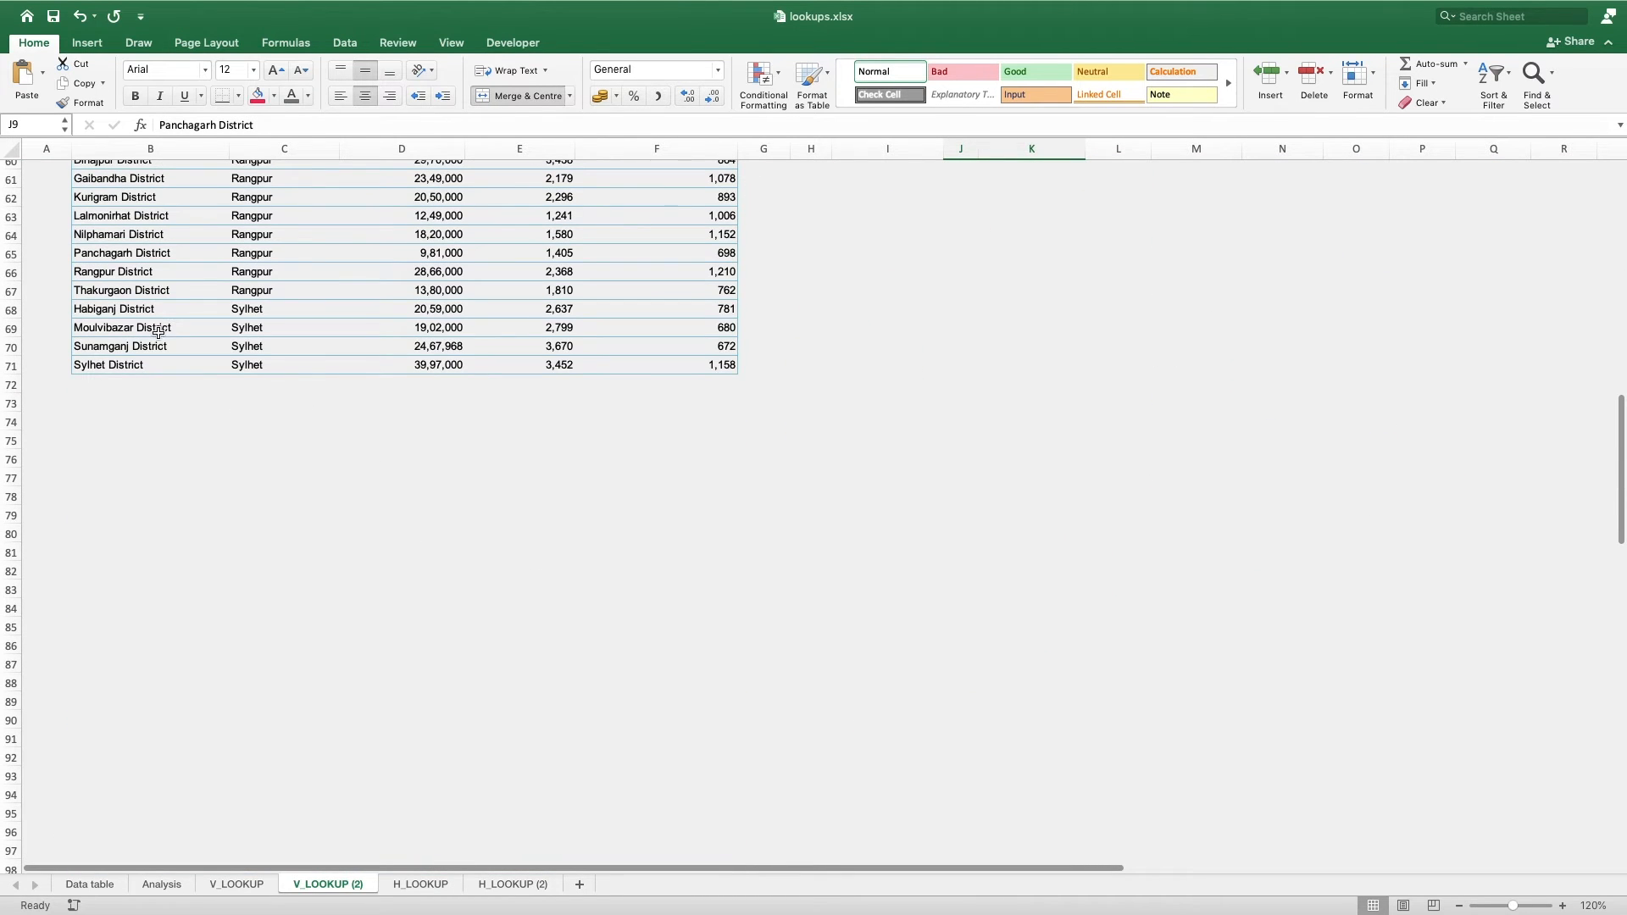
{"action": "left_click", "coordinate": [110, 253]}
{"action": "left_click", "coordinate": [452, 254]}
{"action": "left_click", "coordinate": [582, 253]}
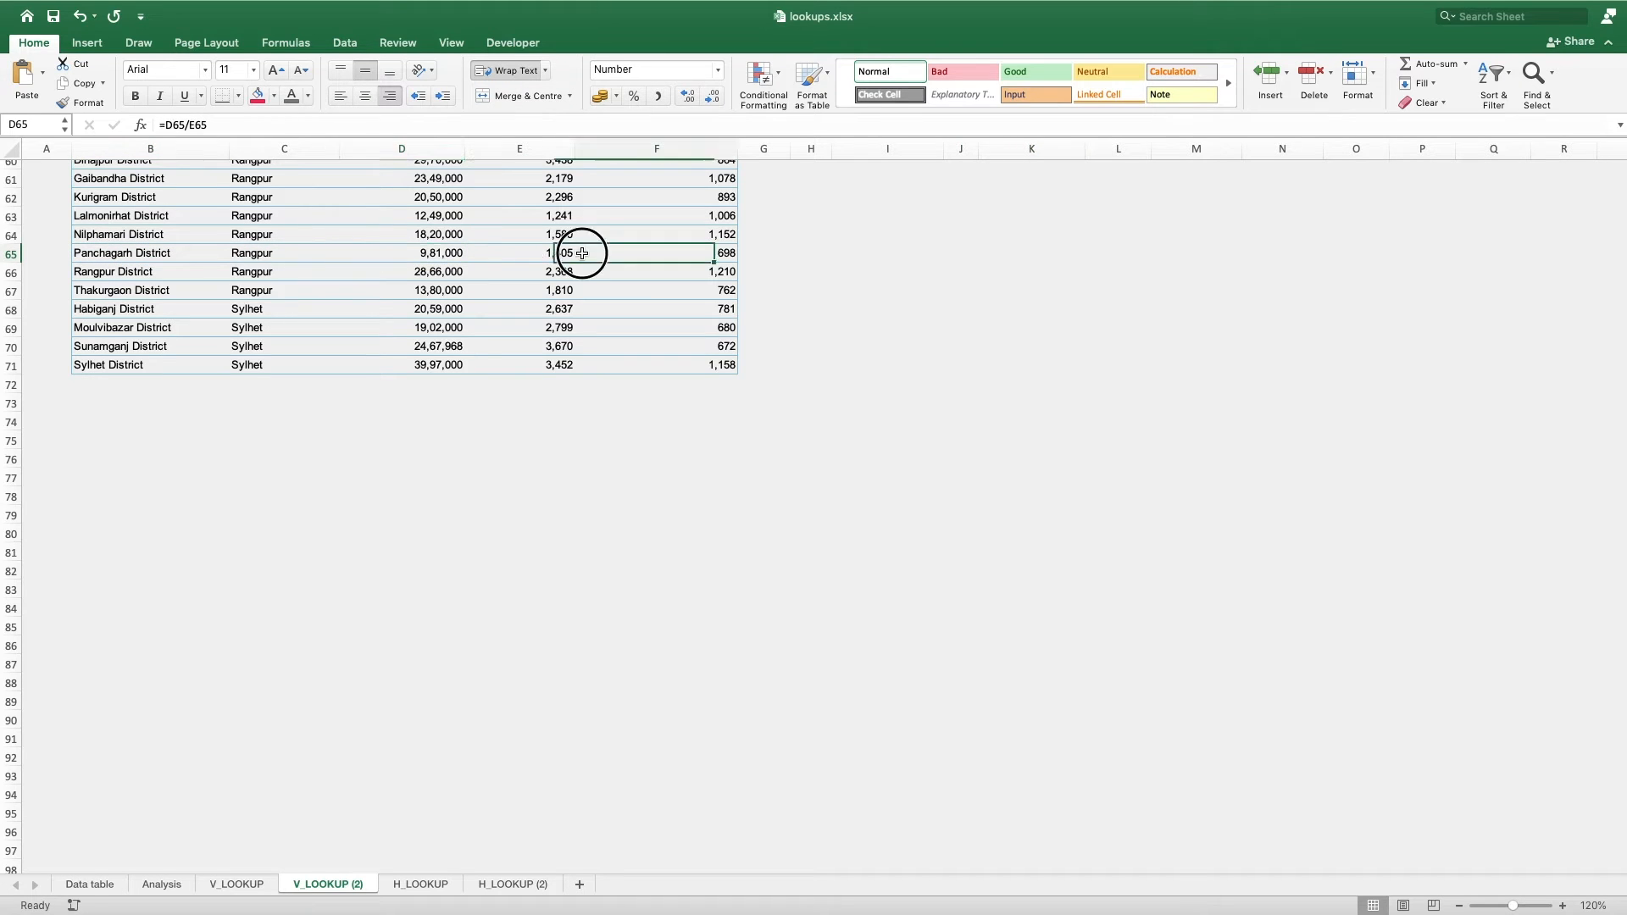
{"action": "scroll", "coordinate": [980, 328], "scroll_direction": "up", "scroll_amount": 3}
{"action": "scroll", "coordinate": [979, 328], "scroll_direction": "up", "scroll_amount": 15}
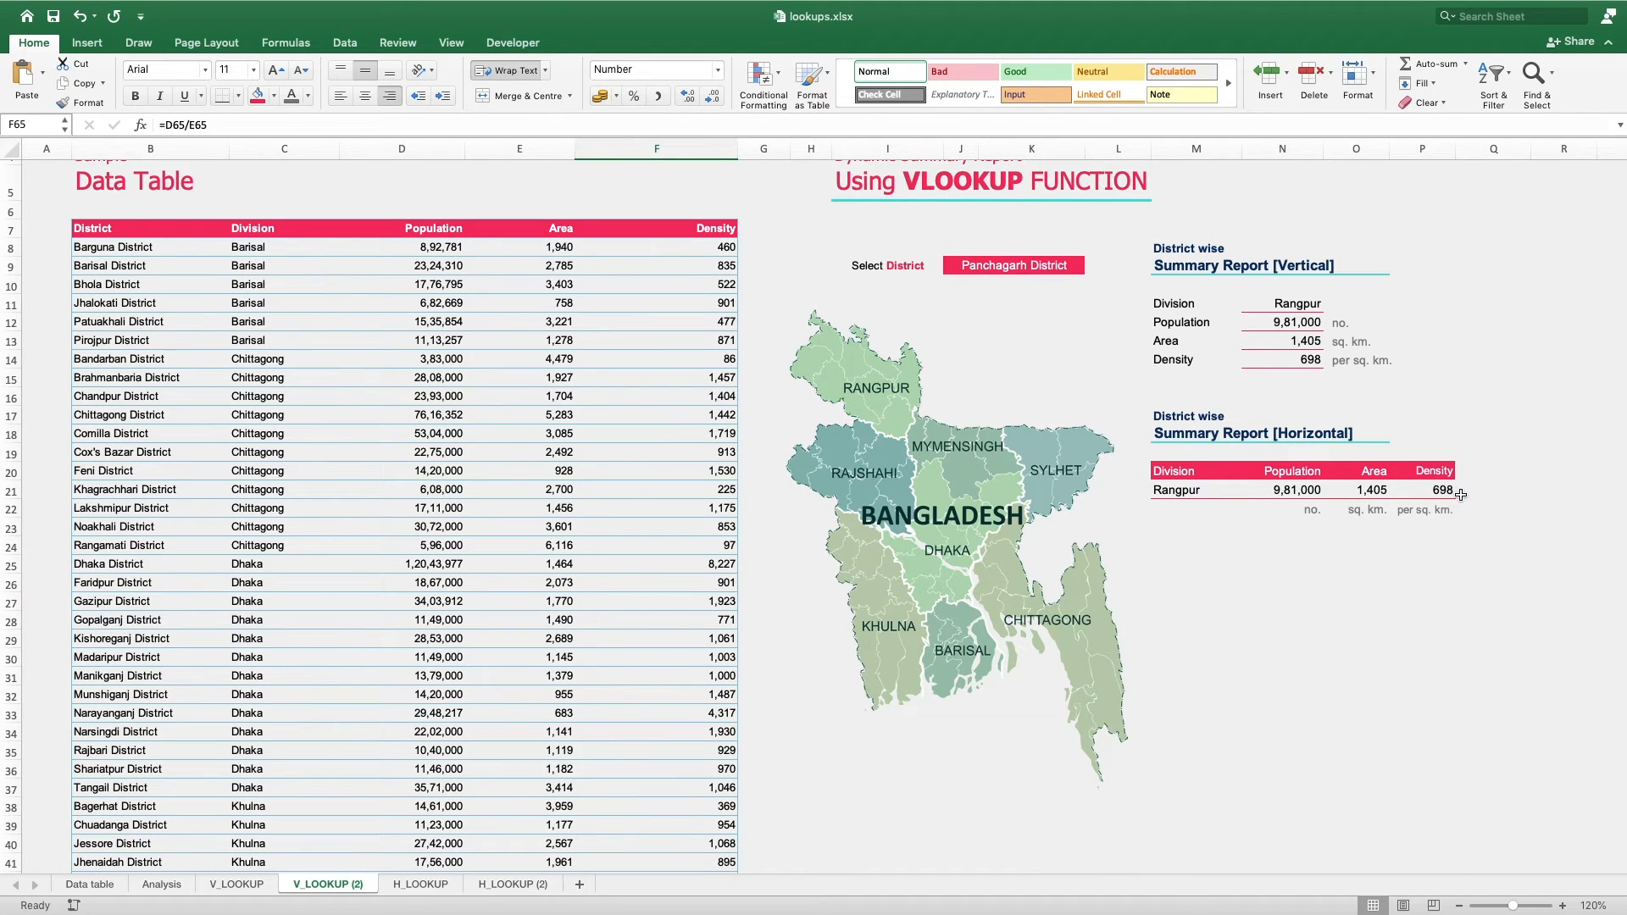
{"action": "left_click", "coordinate": [1195, 566]}
{"action": "scroll", "coordinate": [1093, 549], "scroll_direction": "up", "scroll_amount": 1}
{"action": "scroll", "coordinate": [1085, 548], "scroll_direction": "up", "scroll_amount": 2}
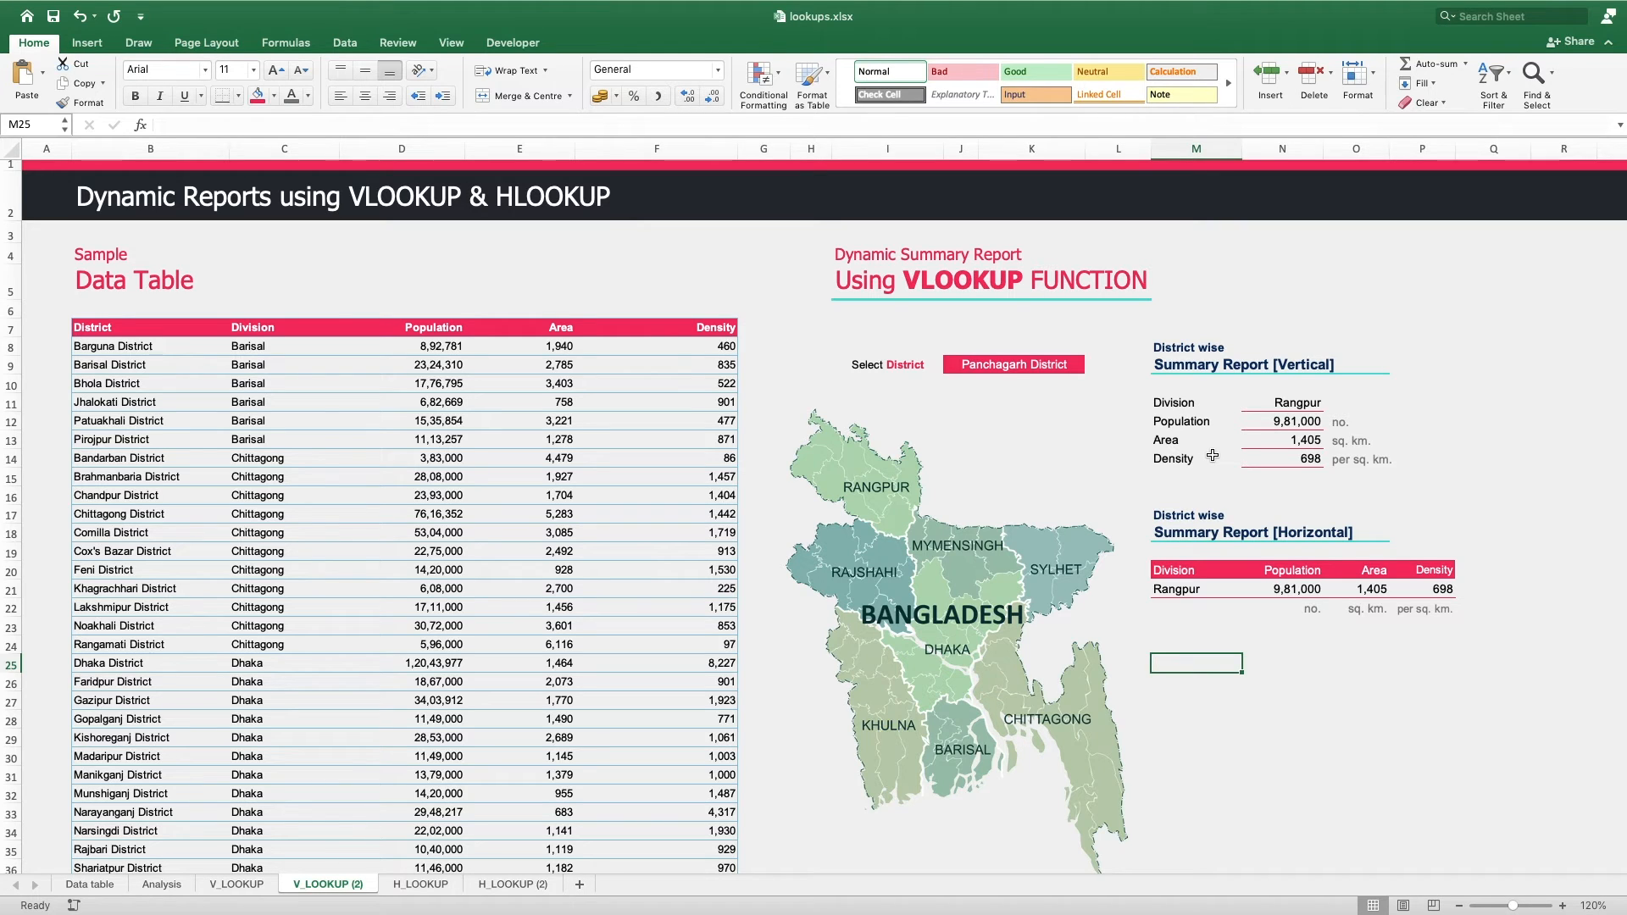
- On the H_LOOKUP sheet, examine the horizontally arranged data table with its row headers L7:L11 and the Division formula in H11
{"action": "left_click", "coordinate": [421, 884]}
{"action": "left_click", "coordinate": [682, 726]}
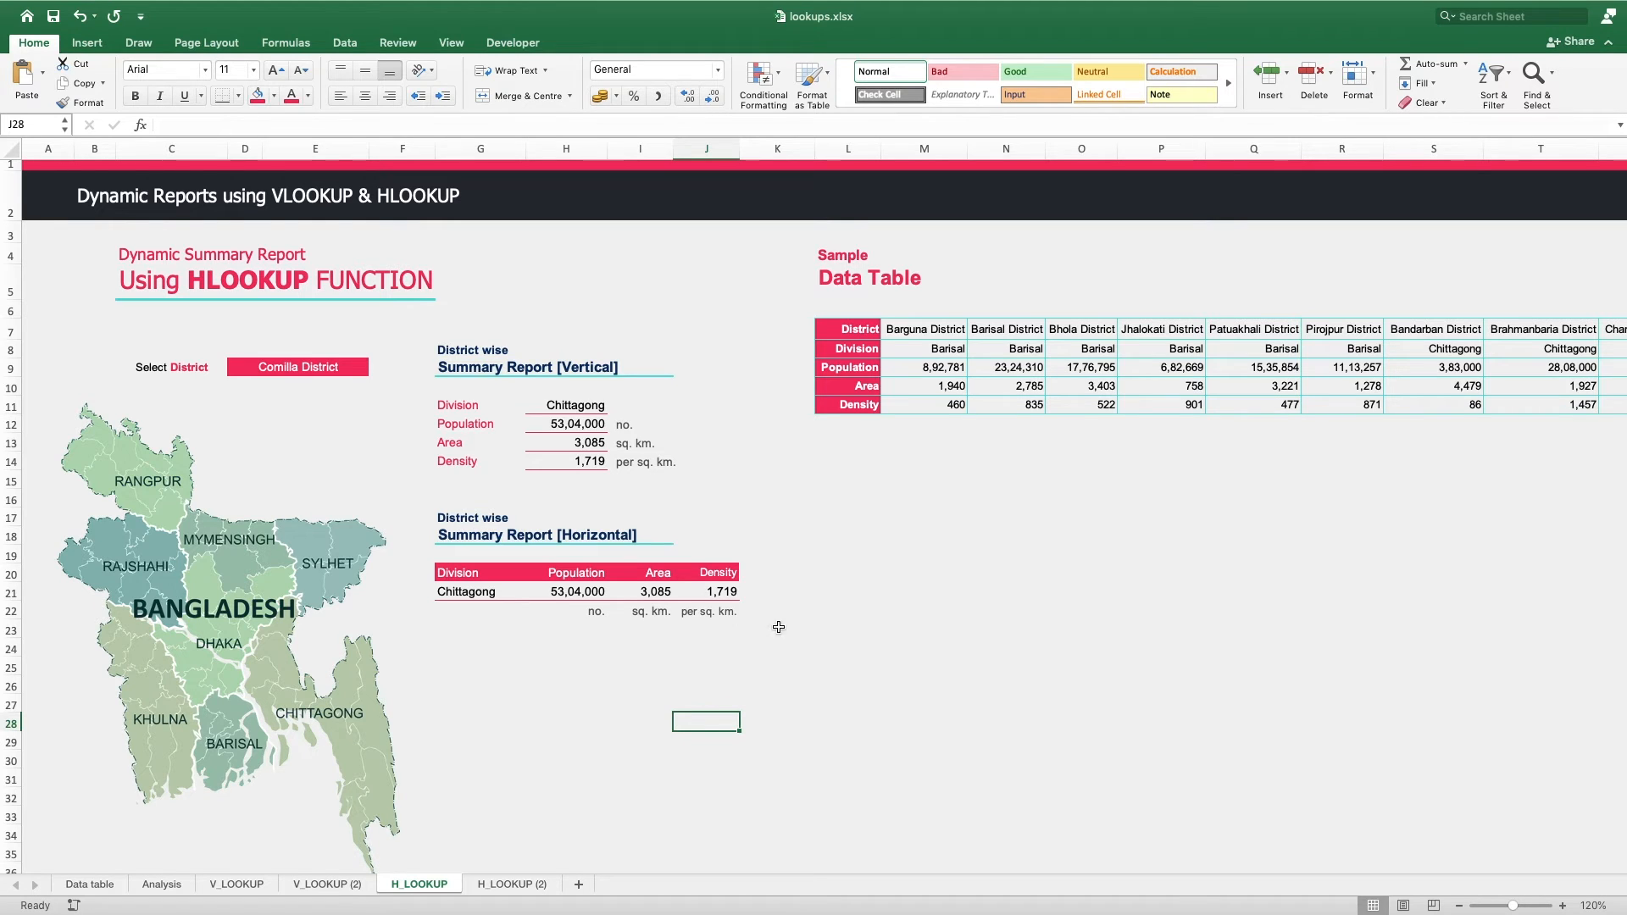
{"action": "left_click_drag", "start_coordinate": [860, 330], "coordinate": [856, 405]}
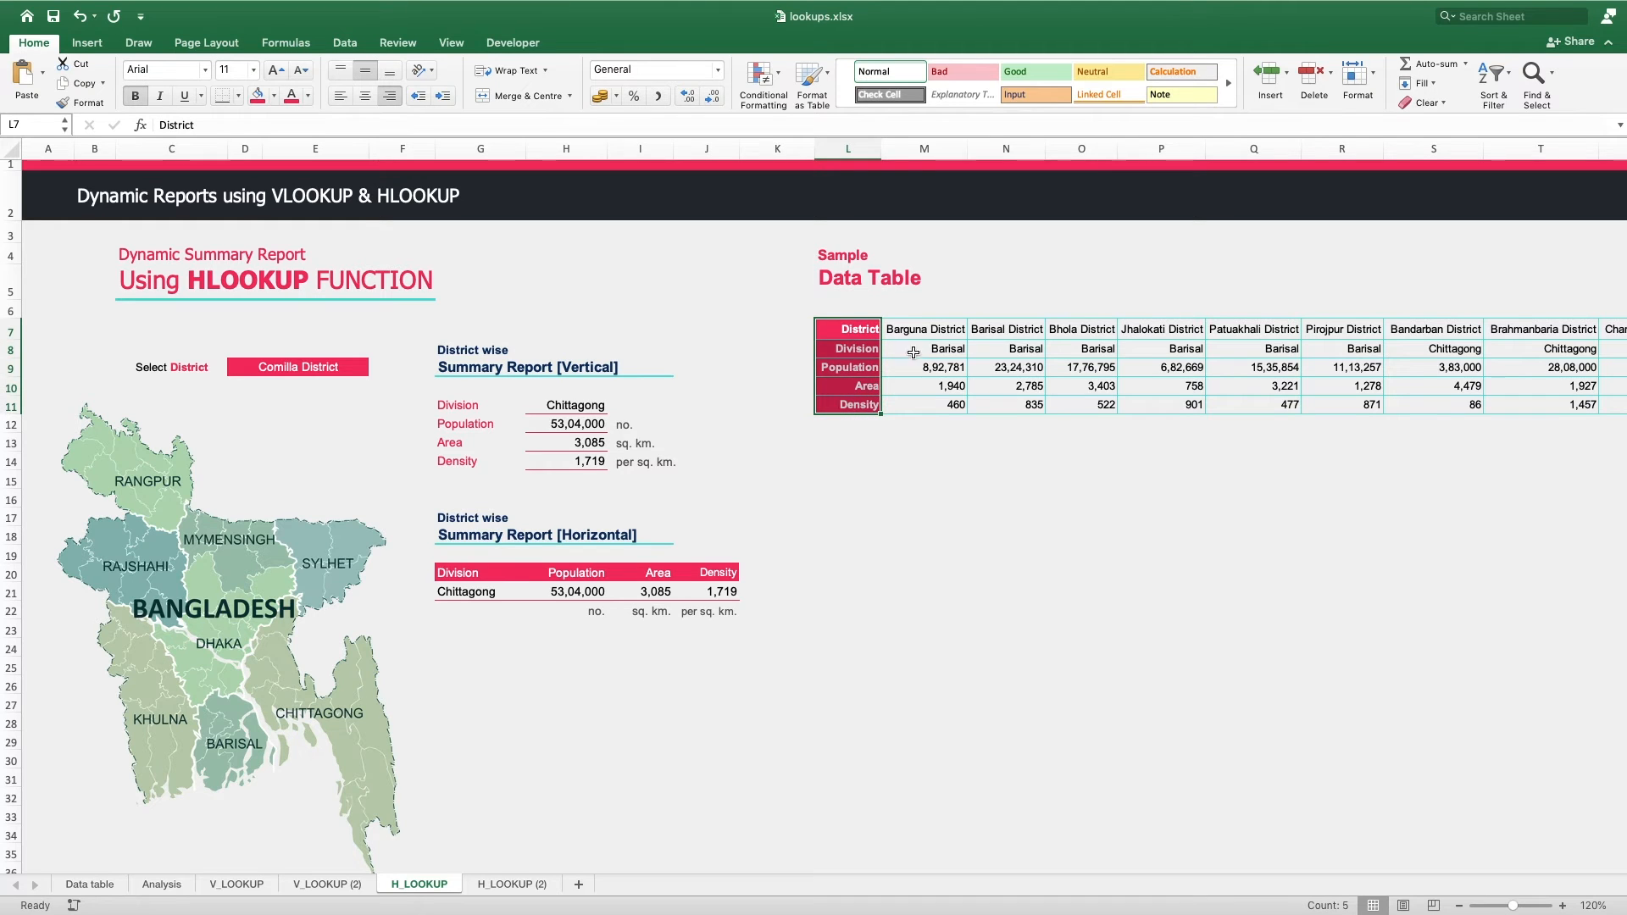
{"action": "left_click", "coordinate": [972, 465]}
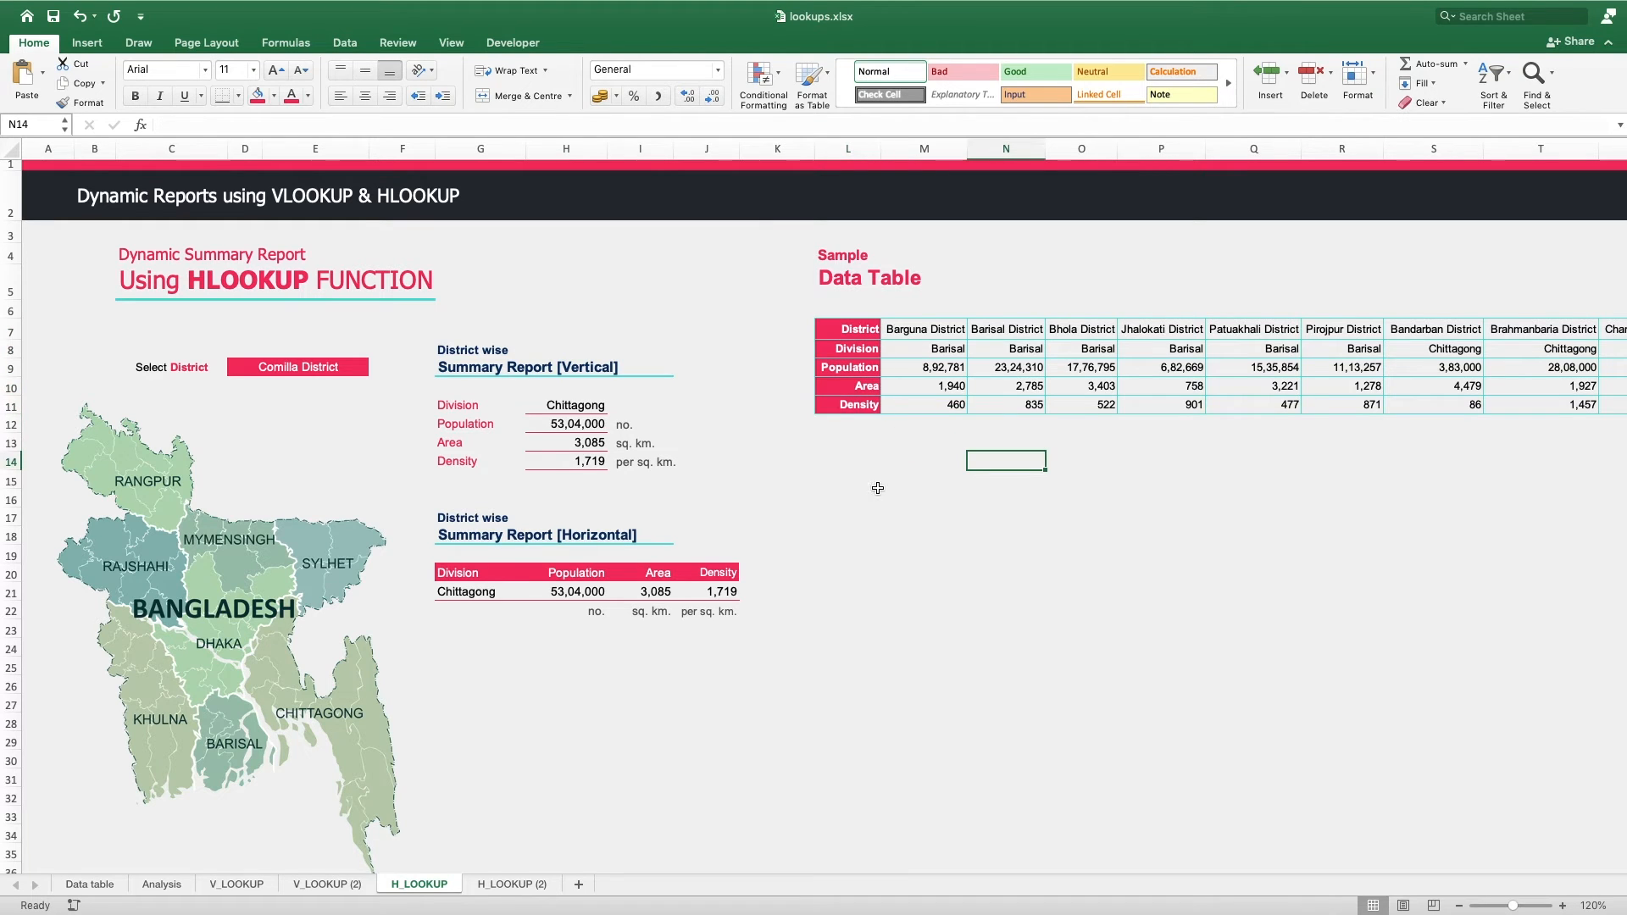
{"action": "left_click", "coordinate": [860, 330]}
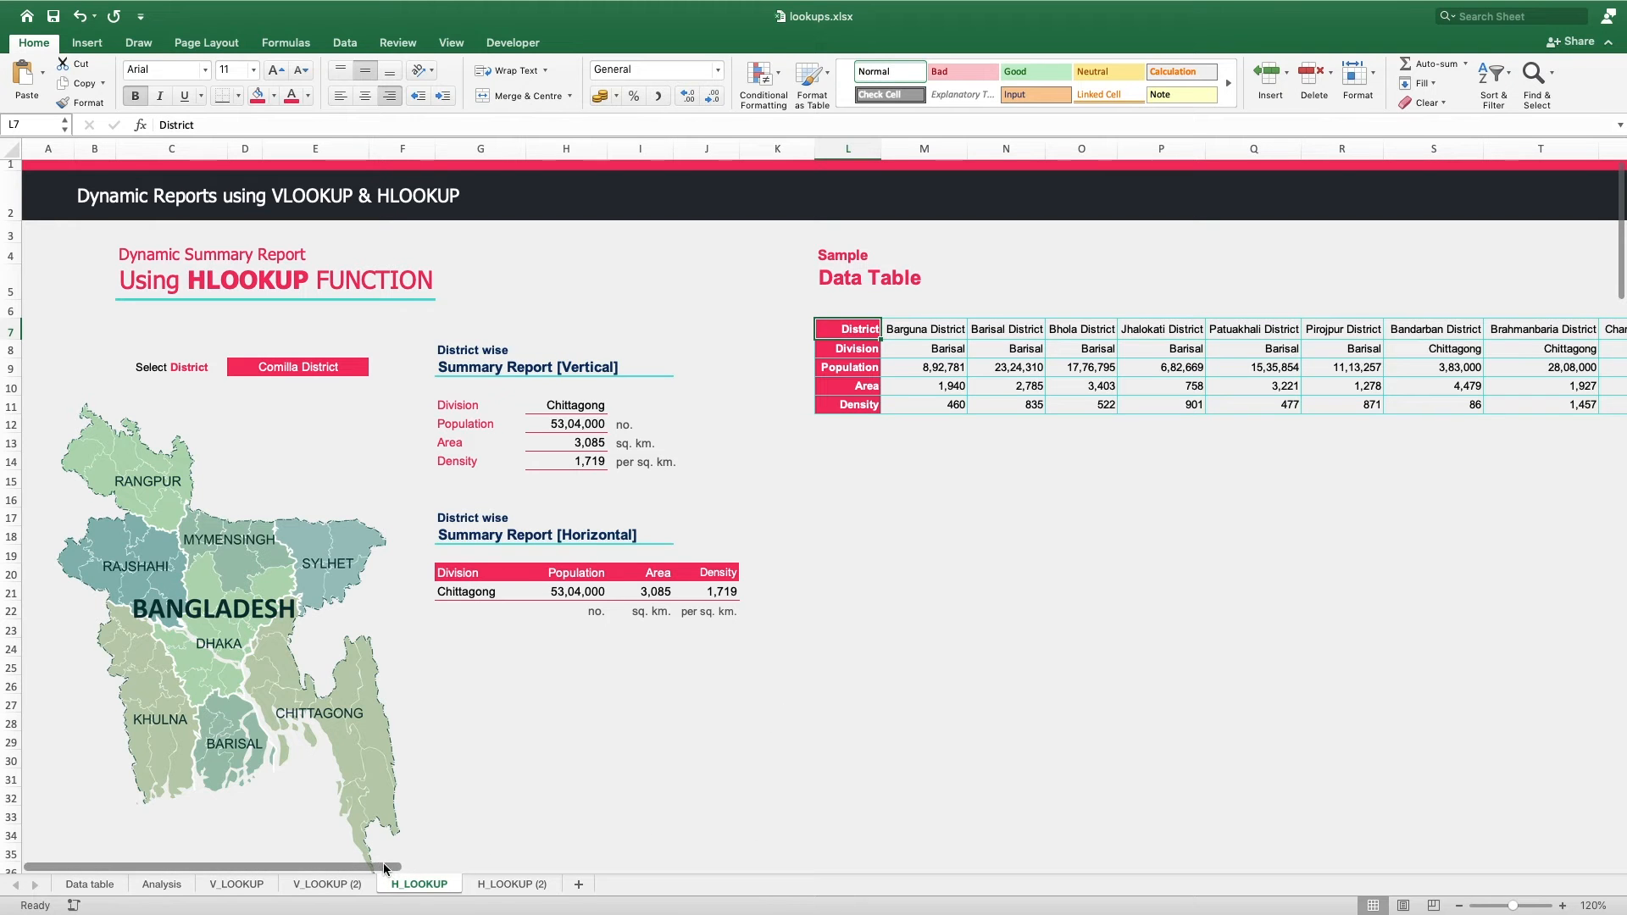
{"action": "left_click_drag", "start_coordinate": [332, 863], "coordinate": [534, 806]}
{"action": "left_click_drag", "start_coordinate": [500, 868], "coordinate": [309, 864]}
{"action": "left_click", "coordinate": [1078, 573]}
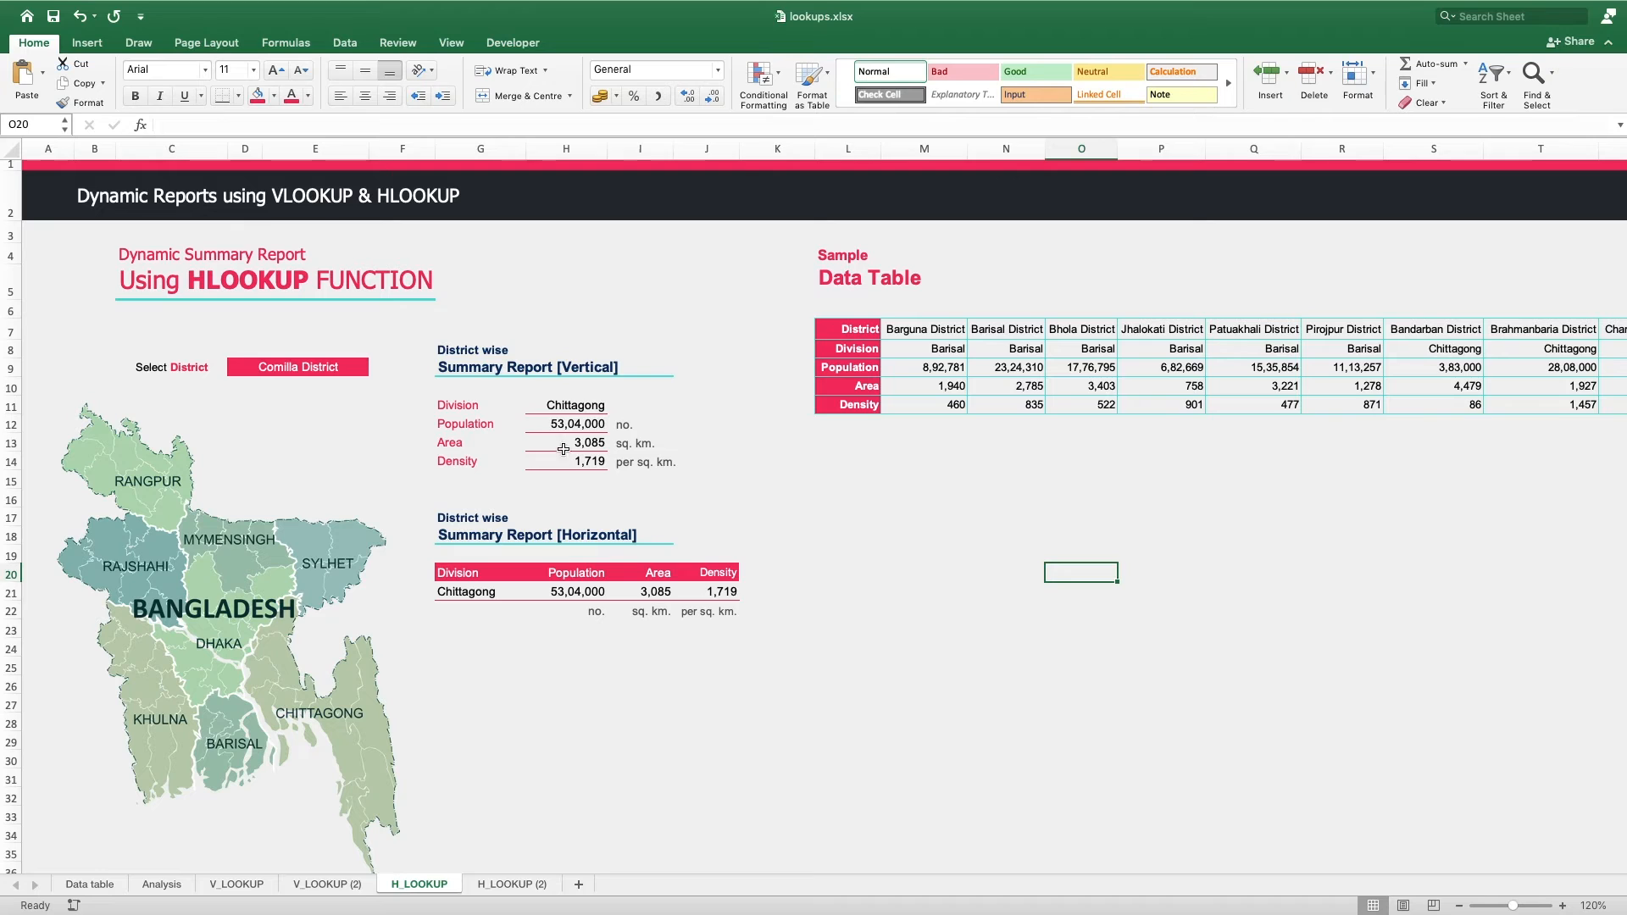
{"action": "left_click", "coordinate": [529, 405]}
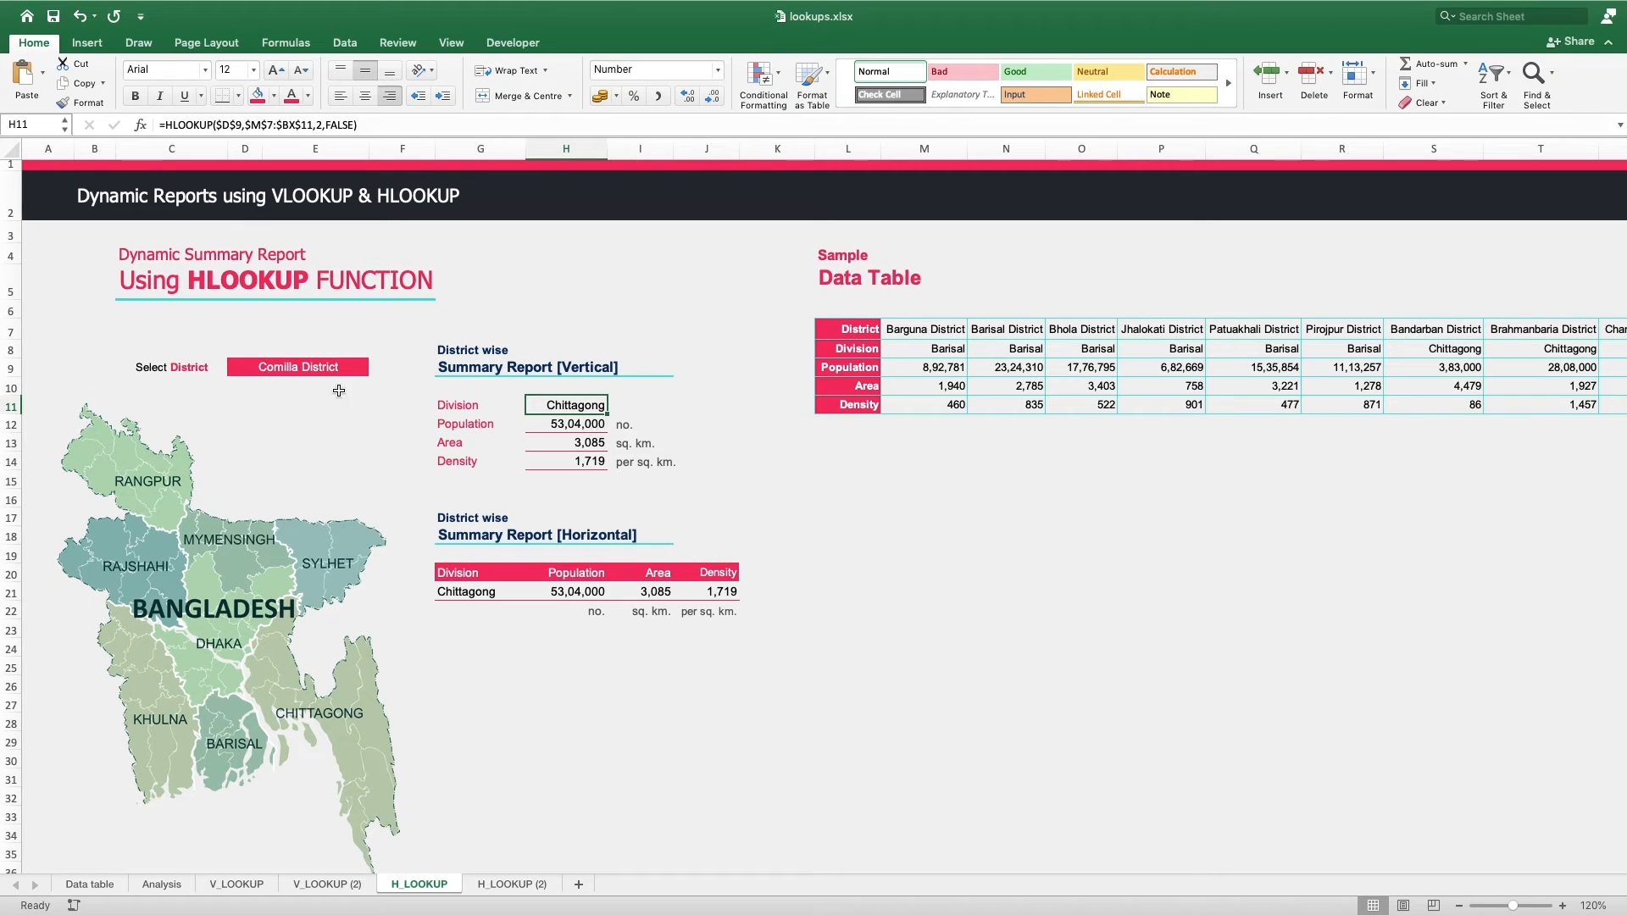
- Test the HLOOKUP reports by setting the Select District cell D9 to Jhalokati District and finally Pirojpur District
{"action": "left_click", "coordinate": [326, 372]}
{"action": "left_click", "coordinate": [375, 367]}
{"action": "left_click", "coordinate": [293, 441]}
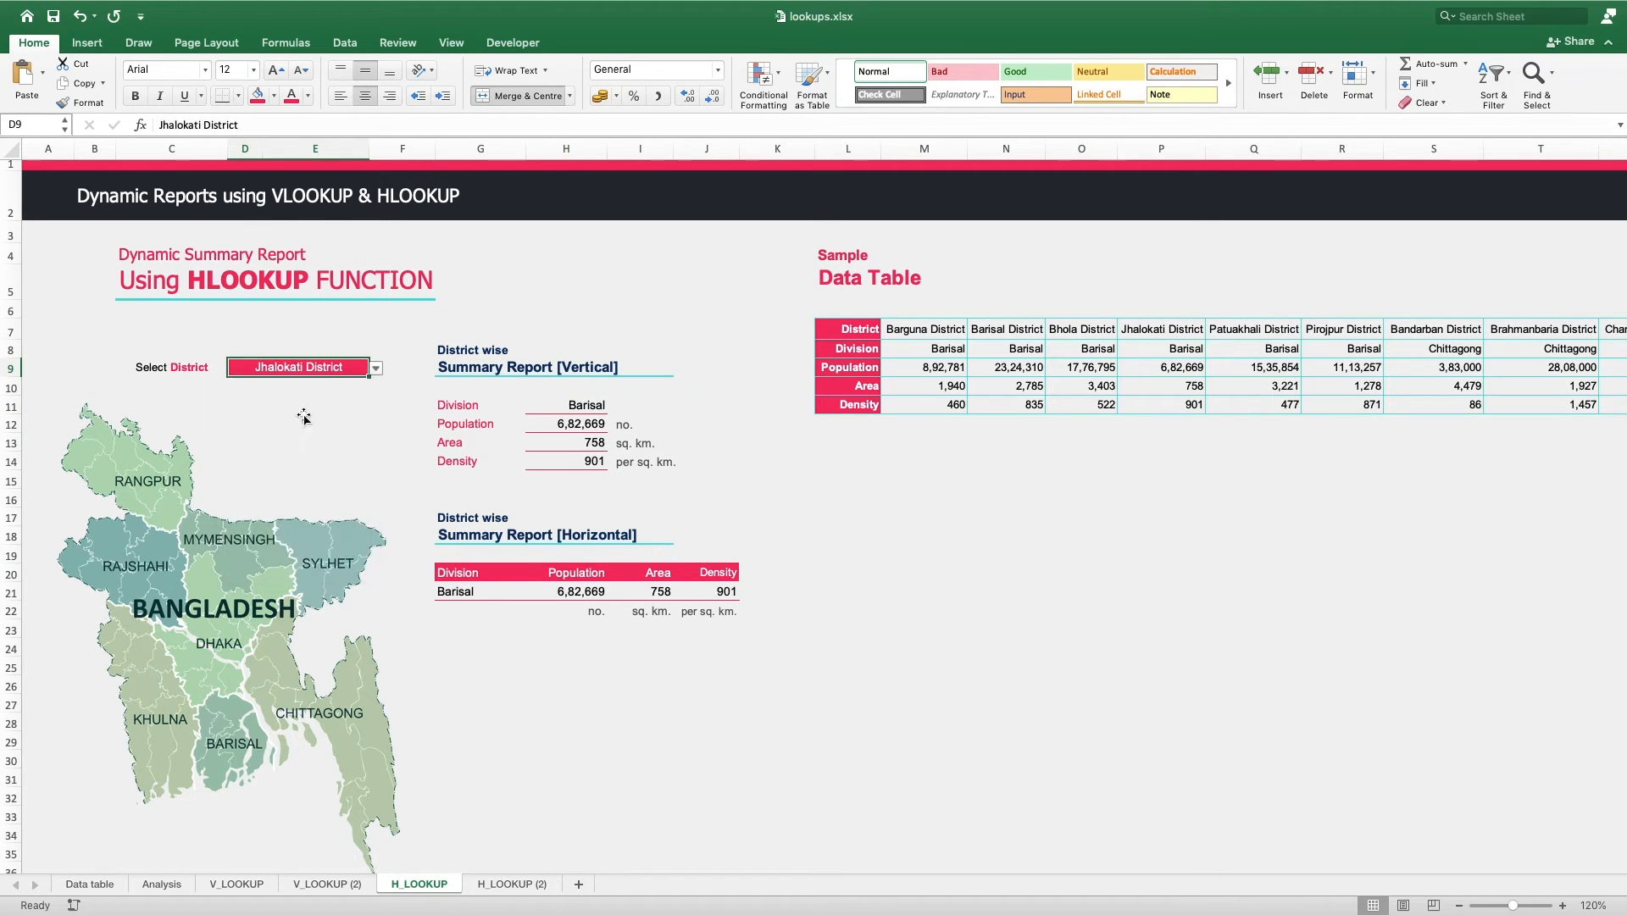
{"action": "left_click", "coordinate": [375, 367]}
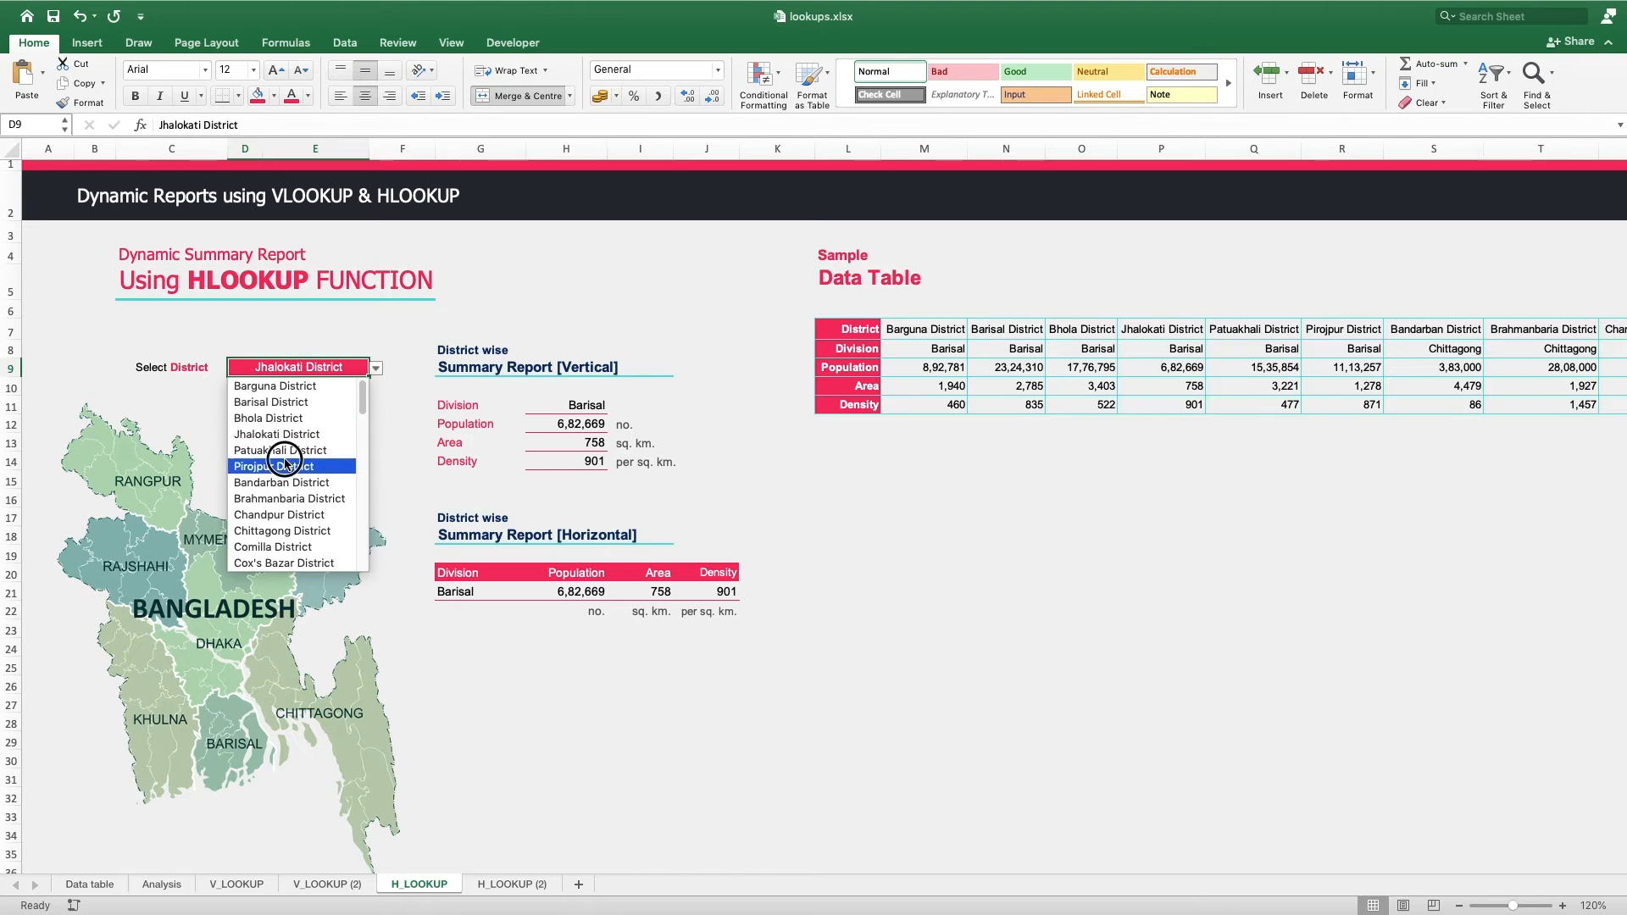
{"action": "left_click", "coordinate": [296, 461]}
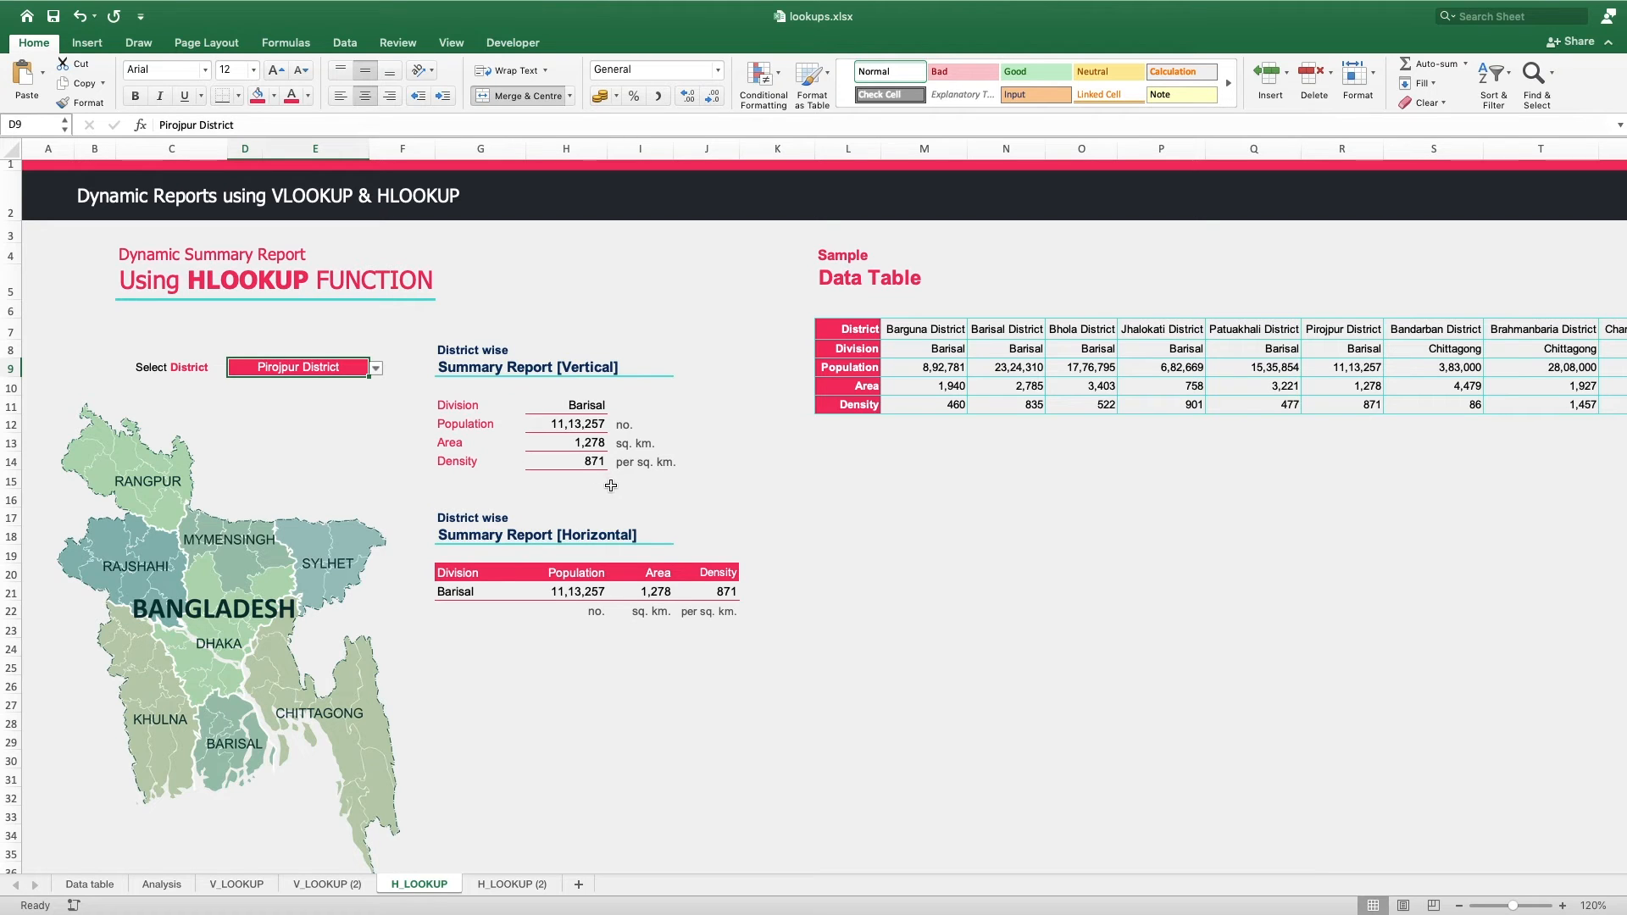
- On the H_LOOKUP (2) sheet, add List data validation to the Select District cell D9 with the source =$M$7:$BX$7
{"action": "left_click", "coordinate": [515, 885]}
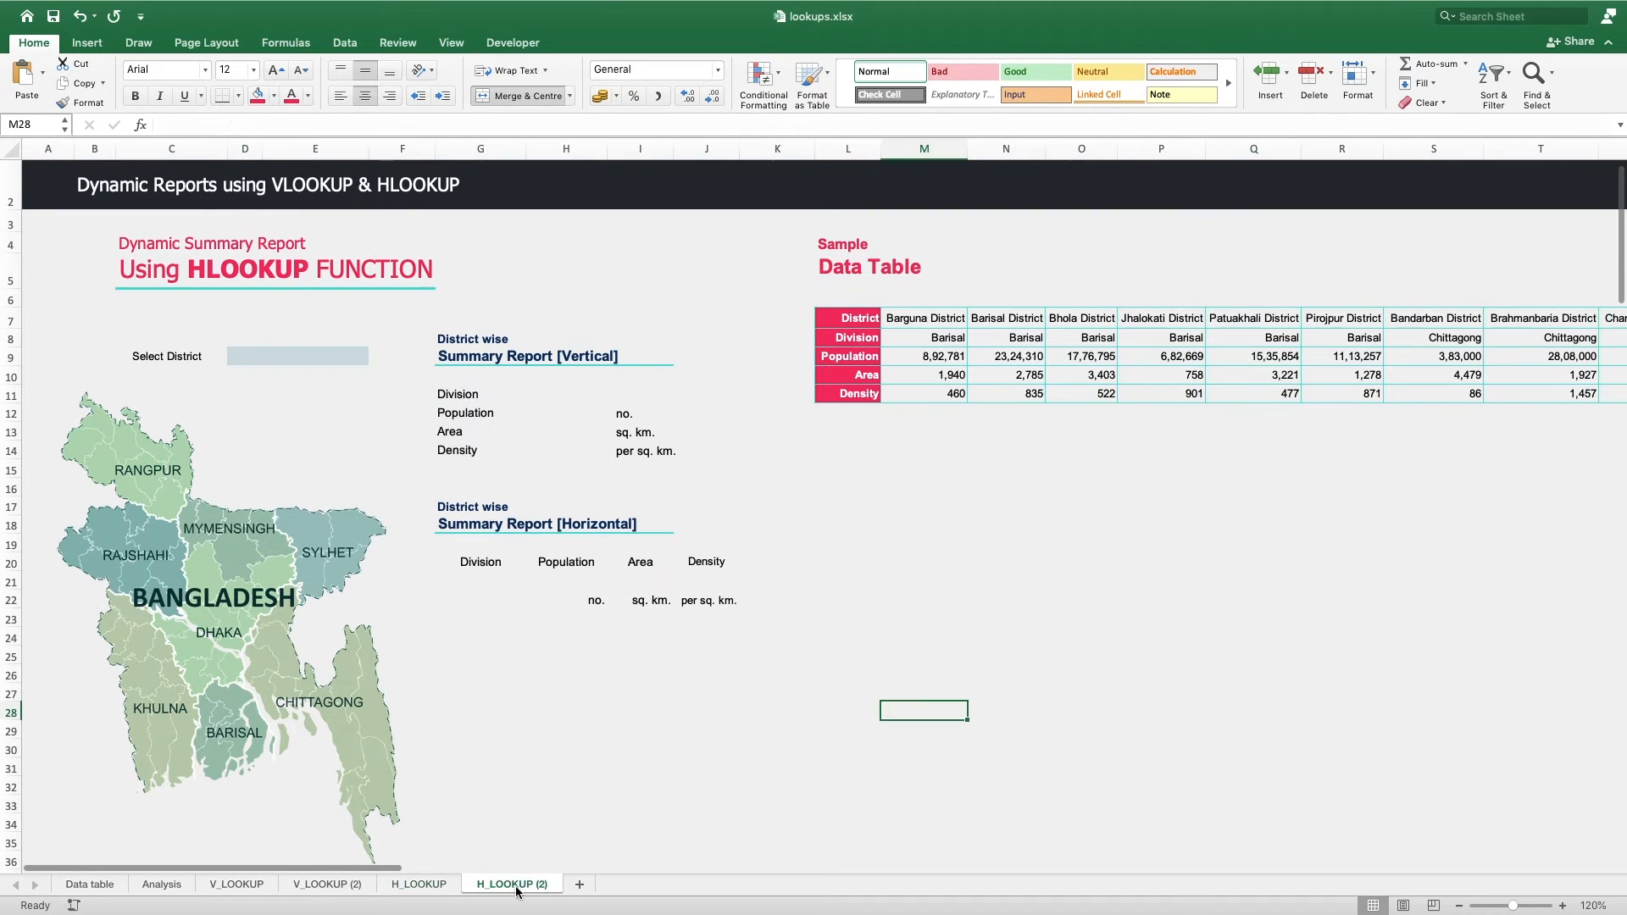
{"action": "left_click", "coordinate": [966, 519]}
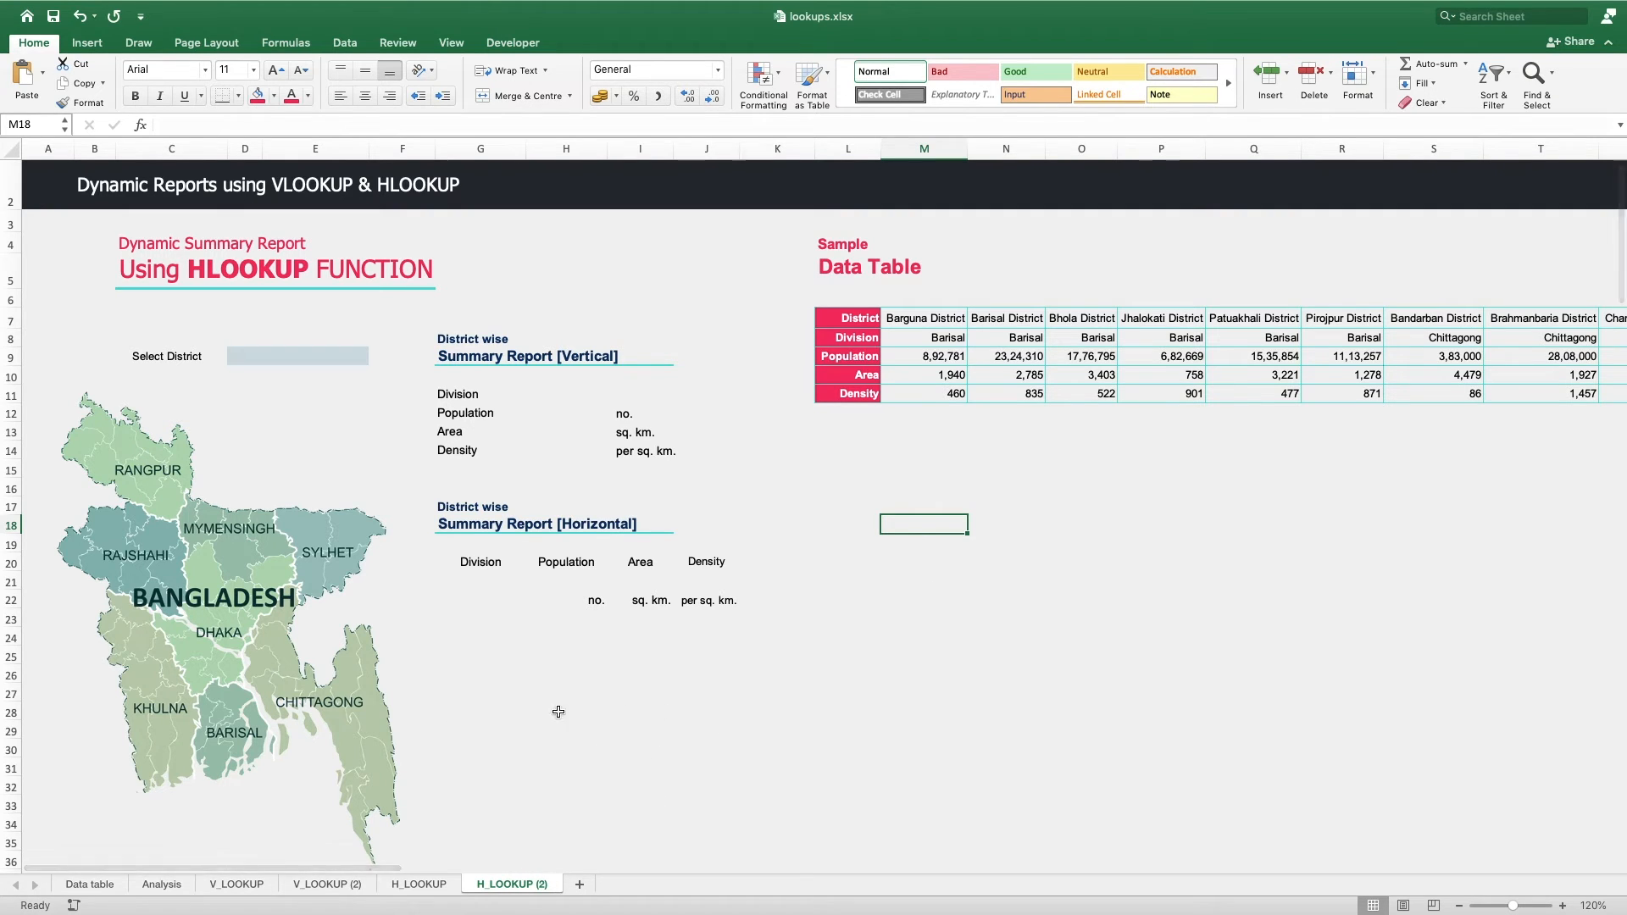
{"action": "left_click", "coordinate": [270, 355]}
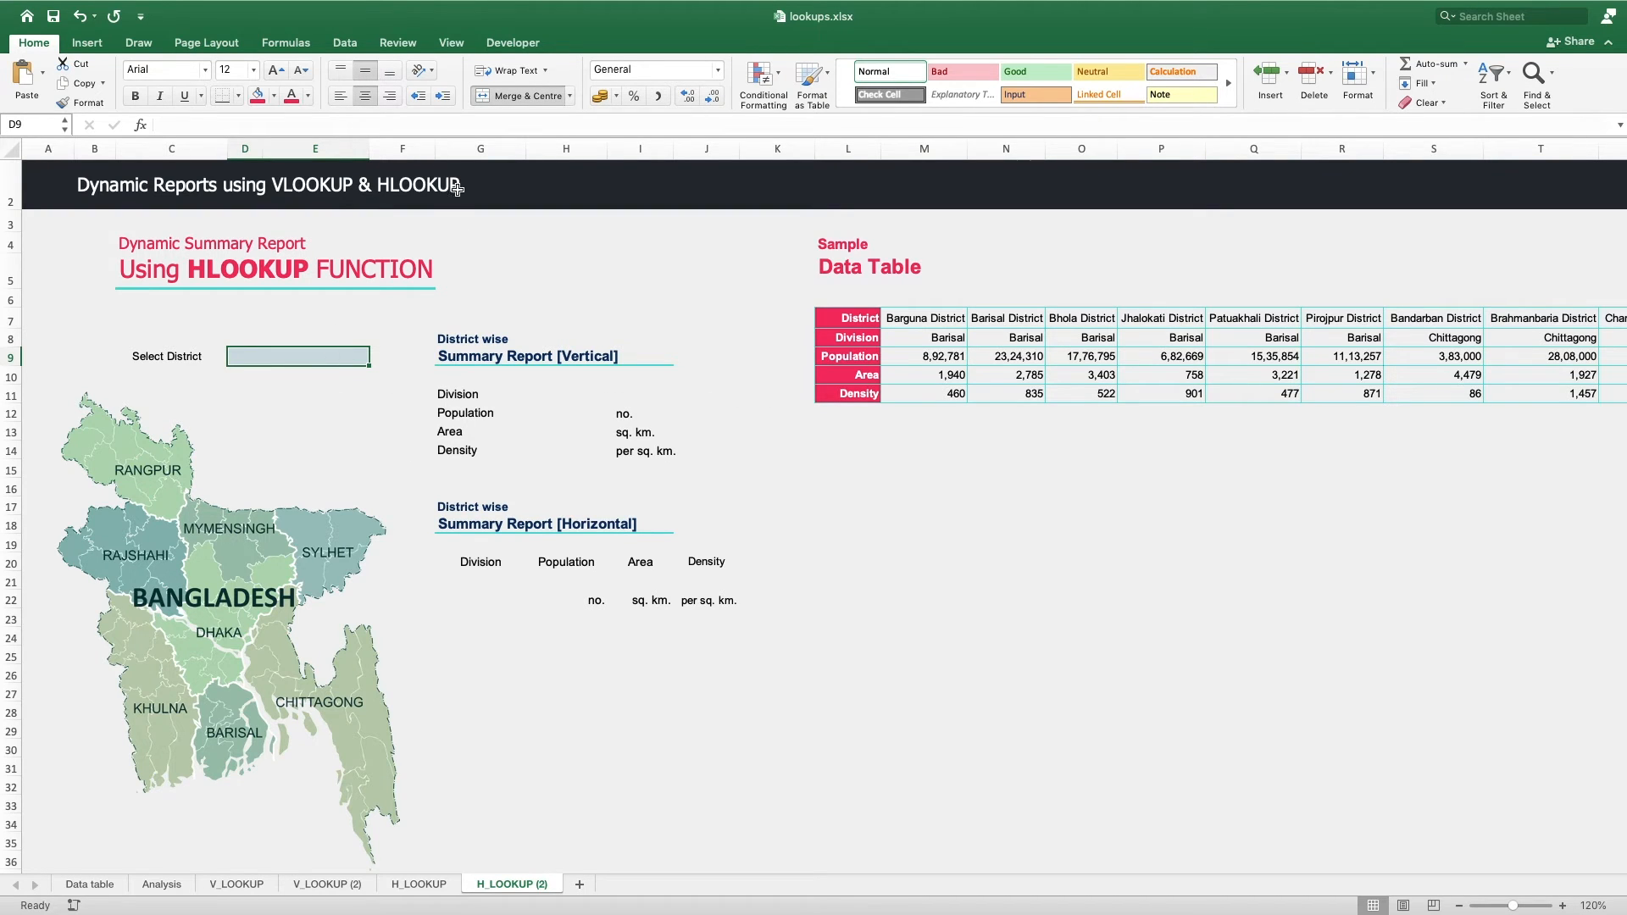
{"action": "left_click", "coordinate": [345, 42]}
{"action": "left_click", "coordinate": [555, 80]}
{"action": "left_click", "coordinate": [746, 250]}
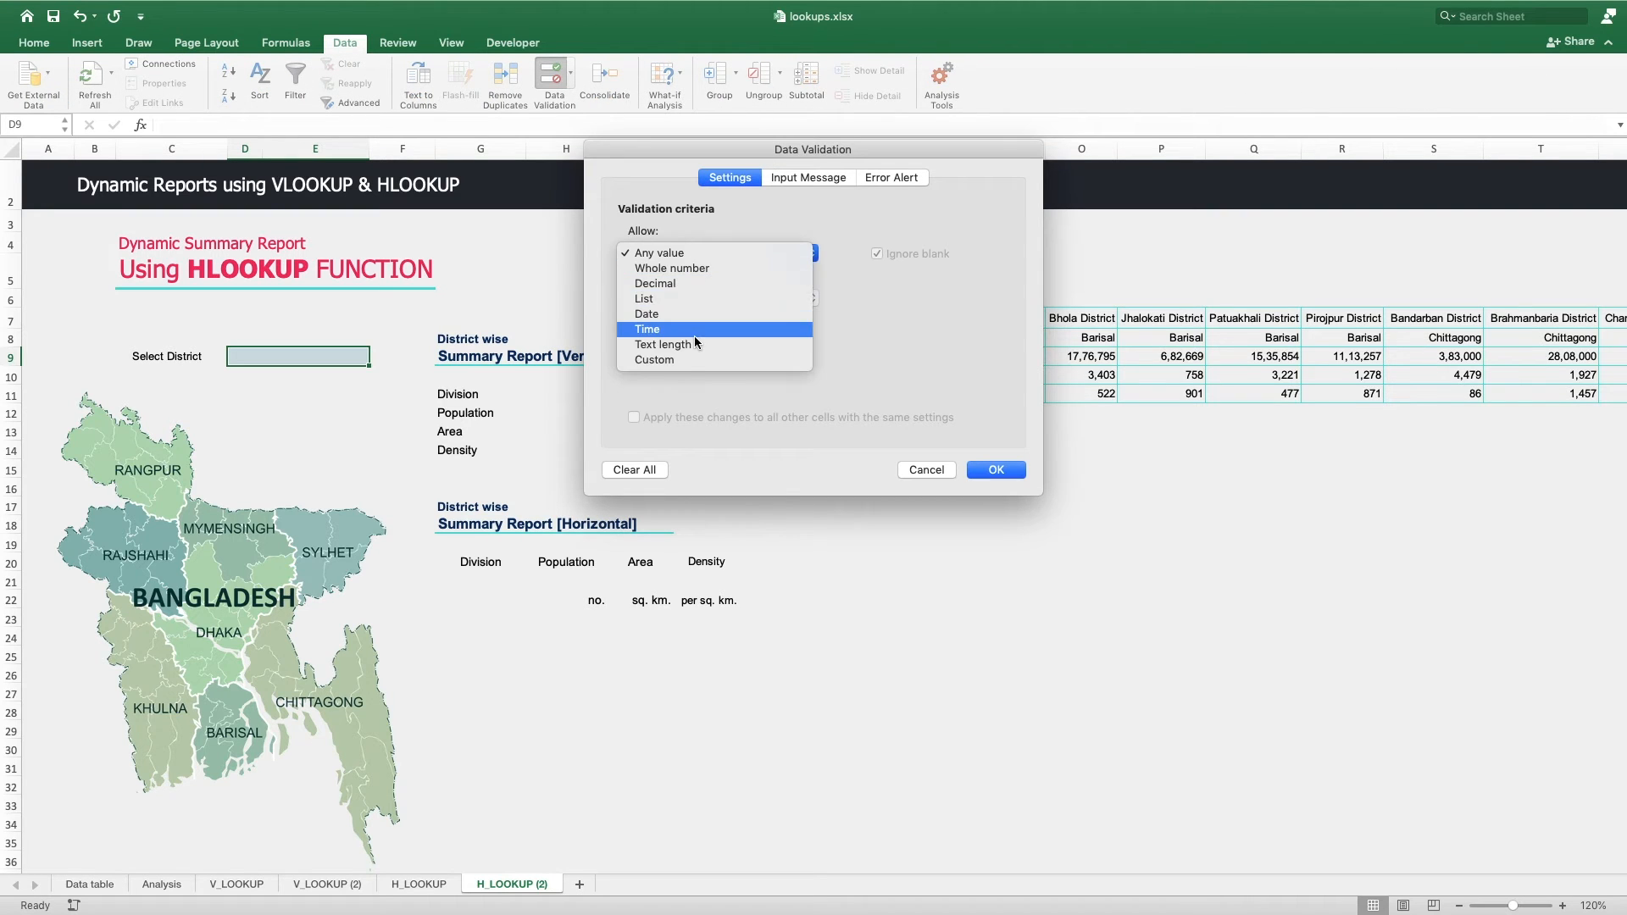
{"action": "left_click", "coordinate": [694, 302]}
{"action": "left_click", "coordinate": [737, 341]}
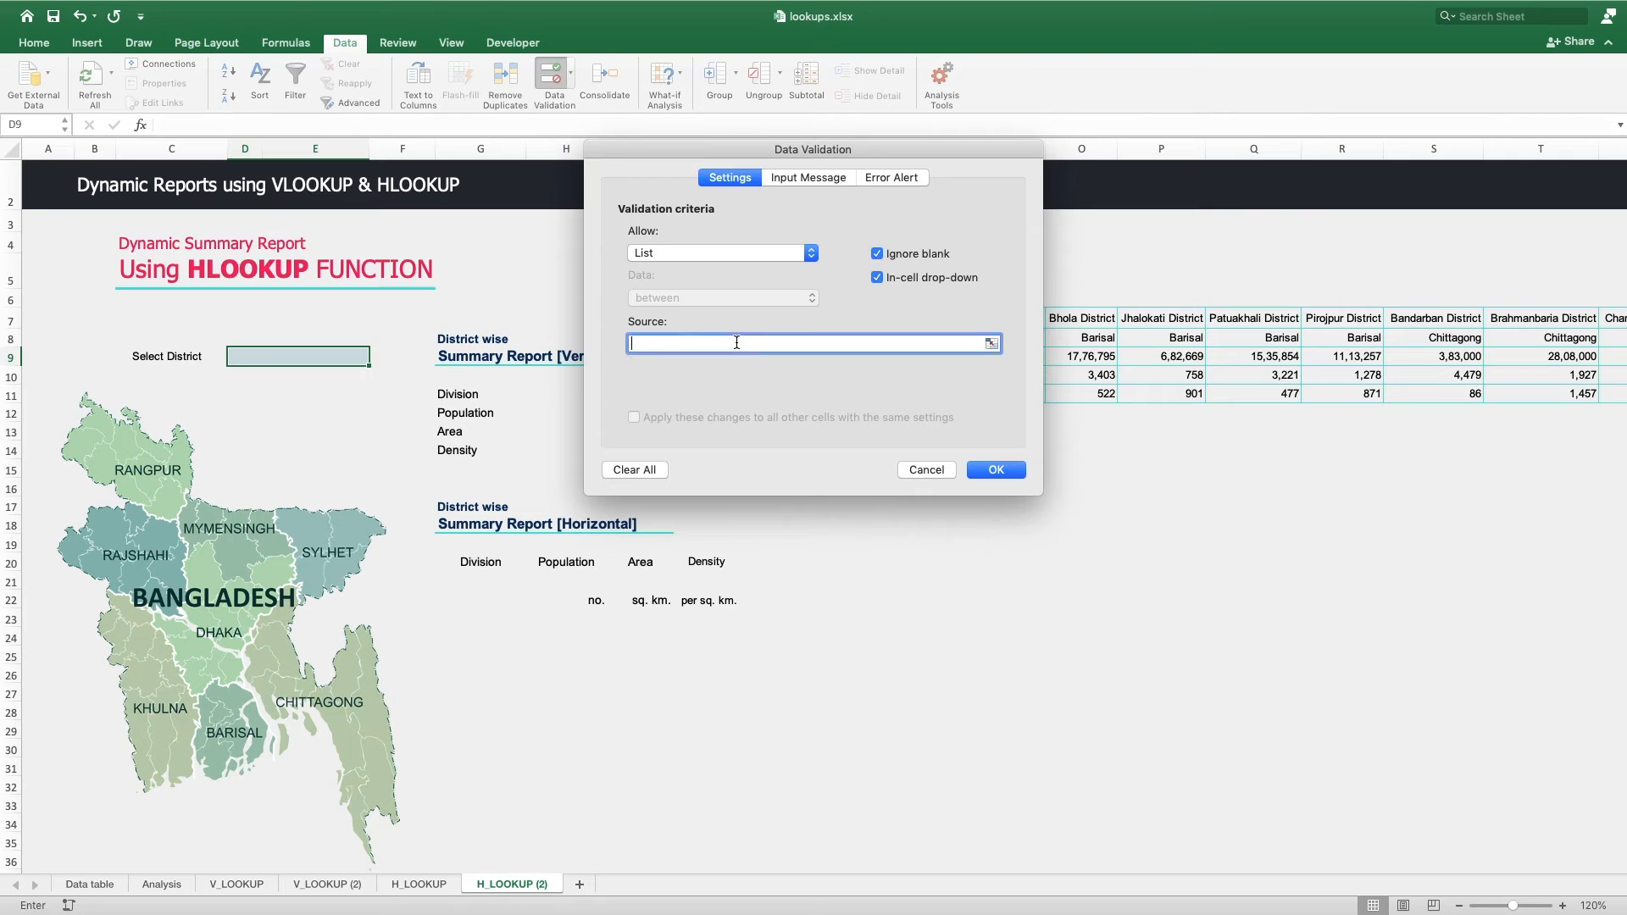
{"action": "left_click_drag", "start_coordinate": [866, 153], "coordinate": [449, 404]}
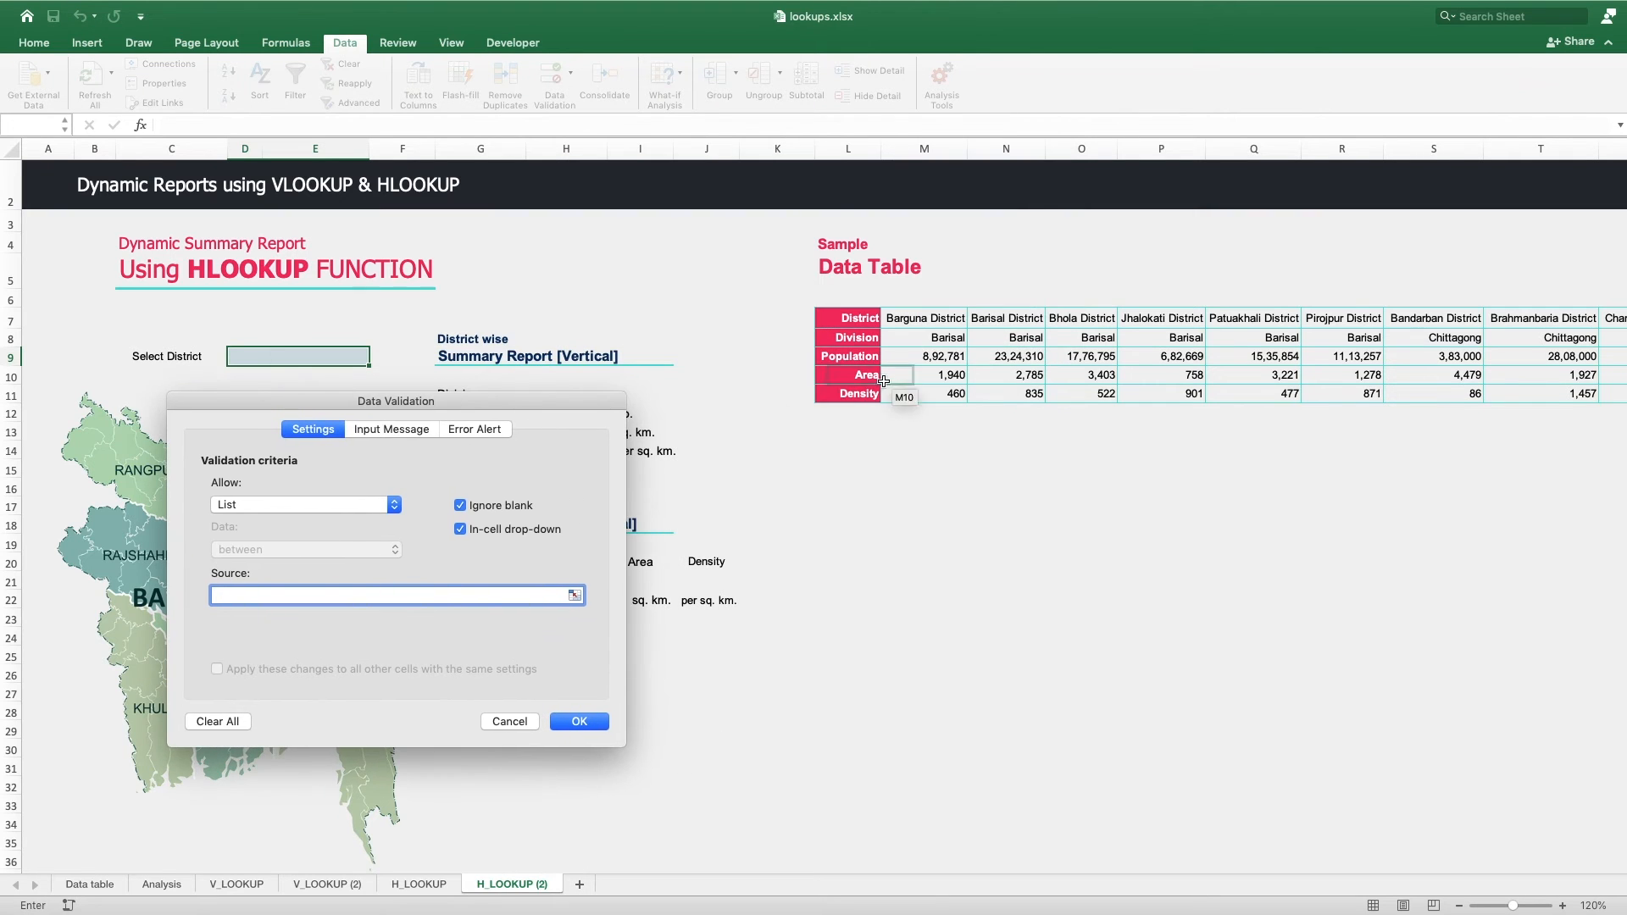
{"action": "left_click", "coordinate": [941, 313]}
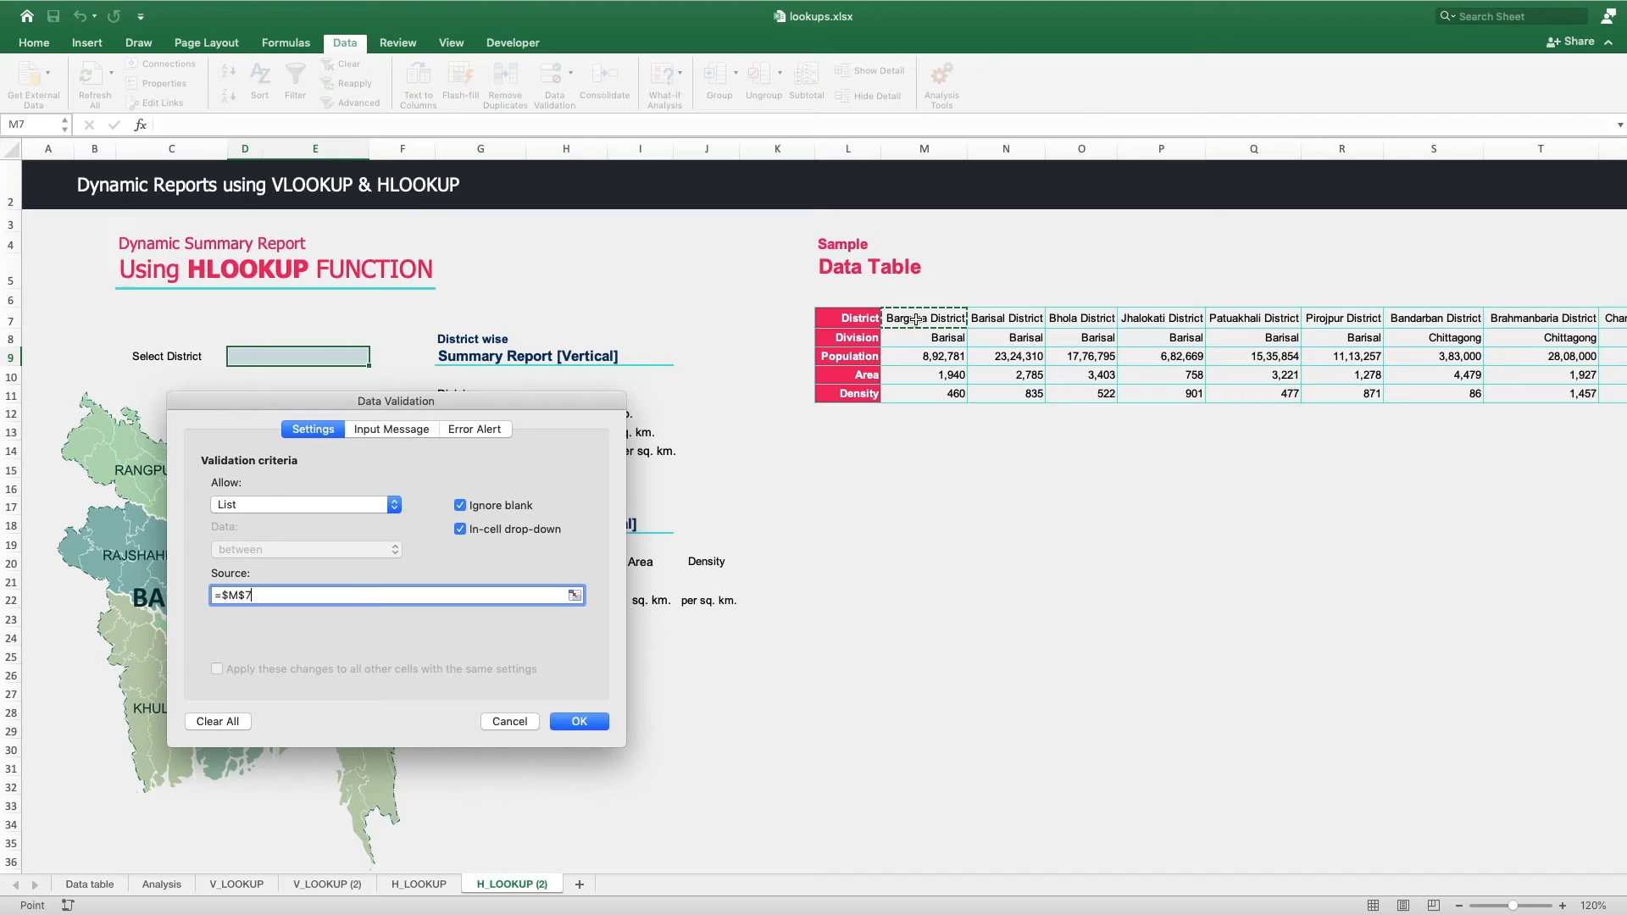
{"action": "key", "text": "ctrl+shift+Right"}
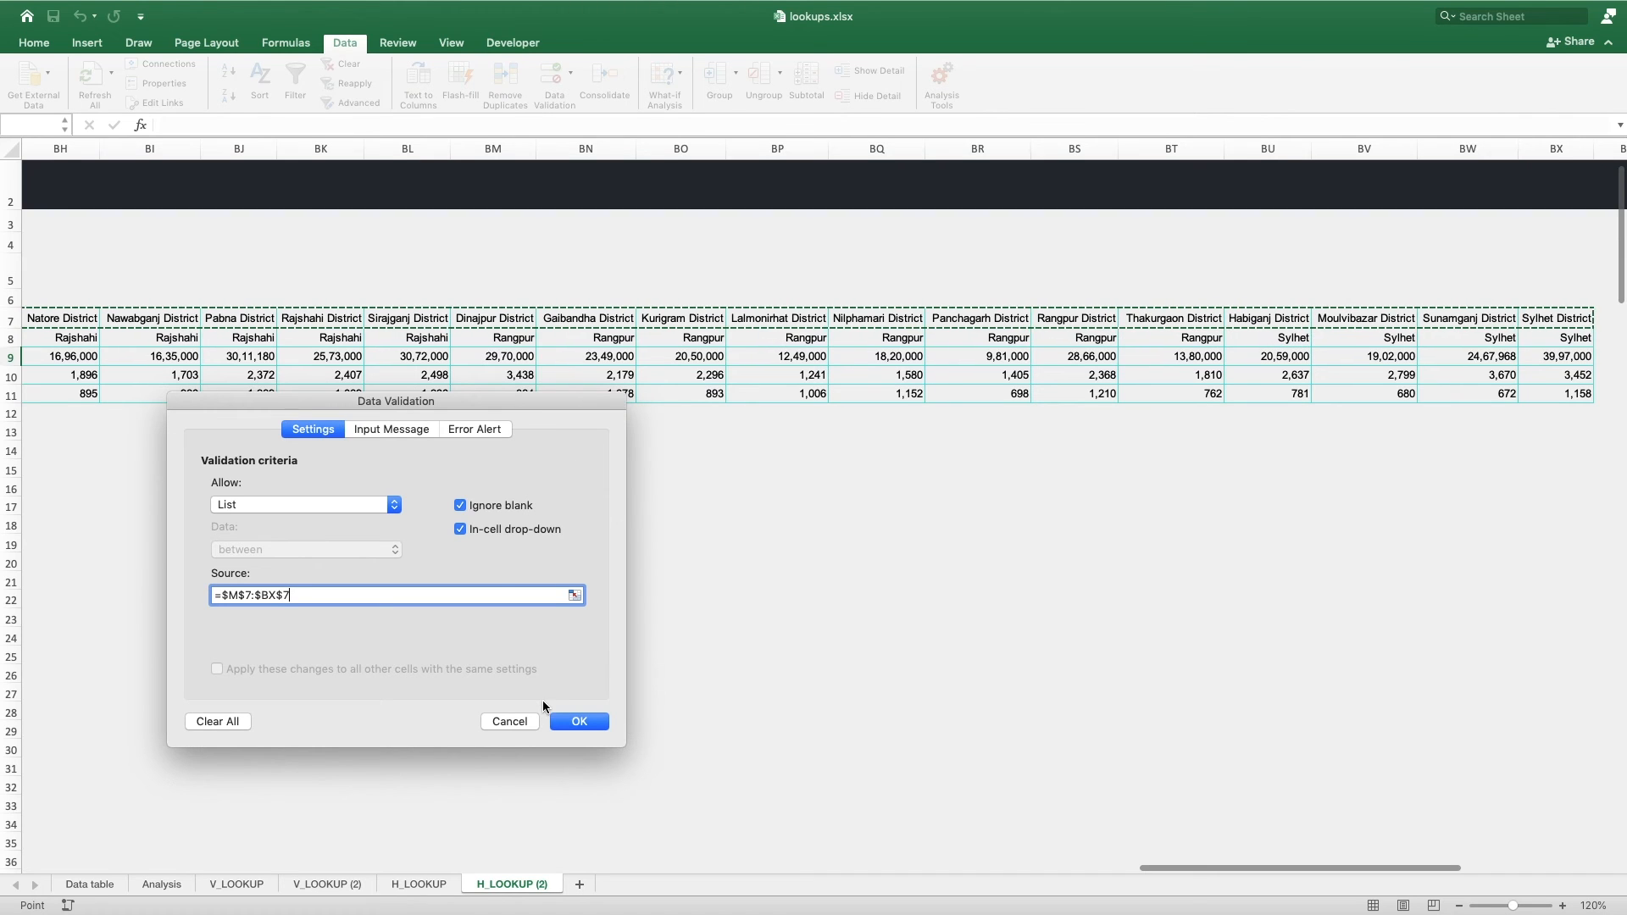
{"action": "left_click", "coordinate": [580, 721]}
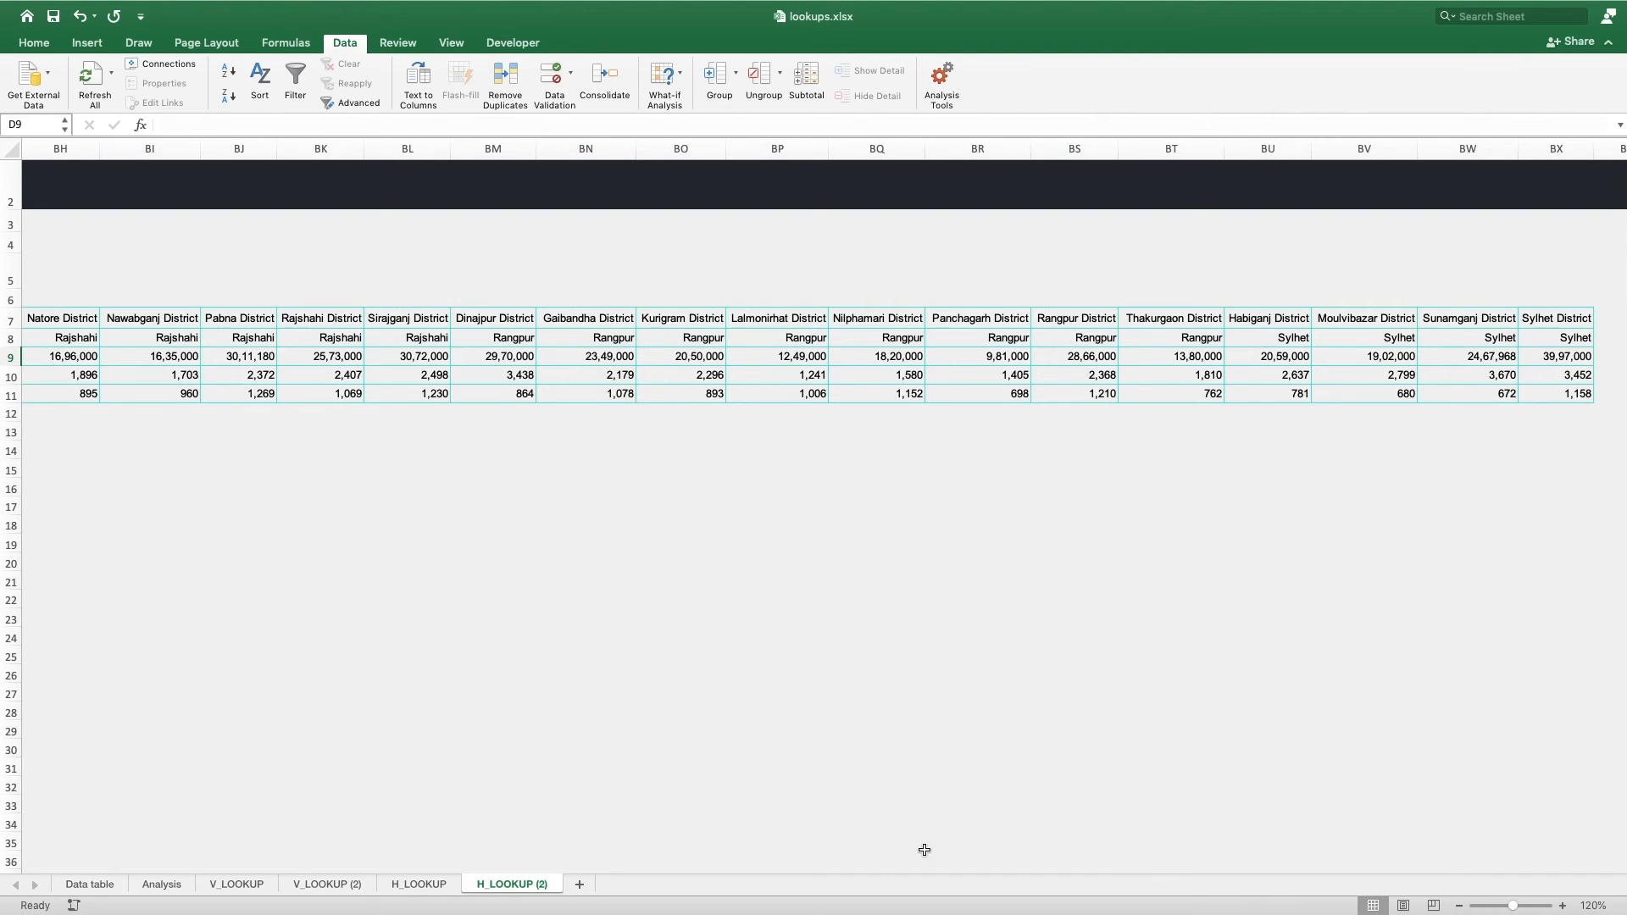
{"action": "left_click_drag", "start_coordinate": [1182, 867], "coordinate": [287, 904]}
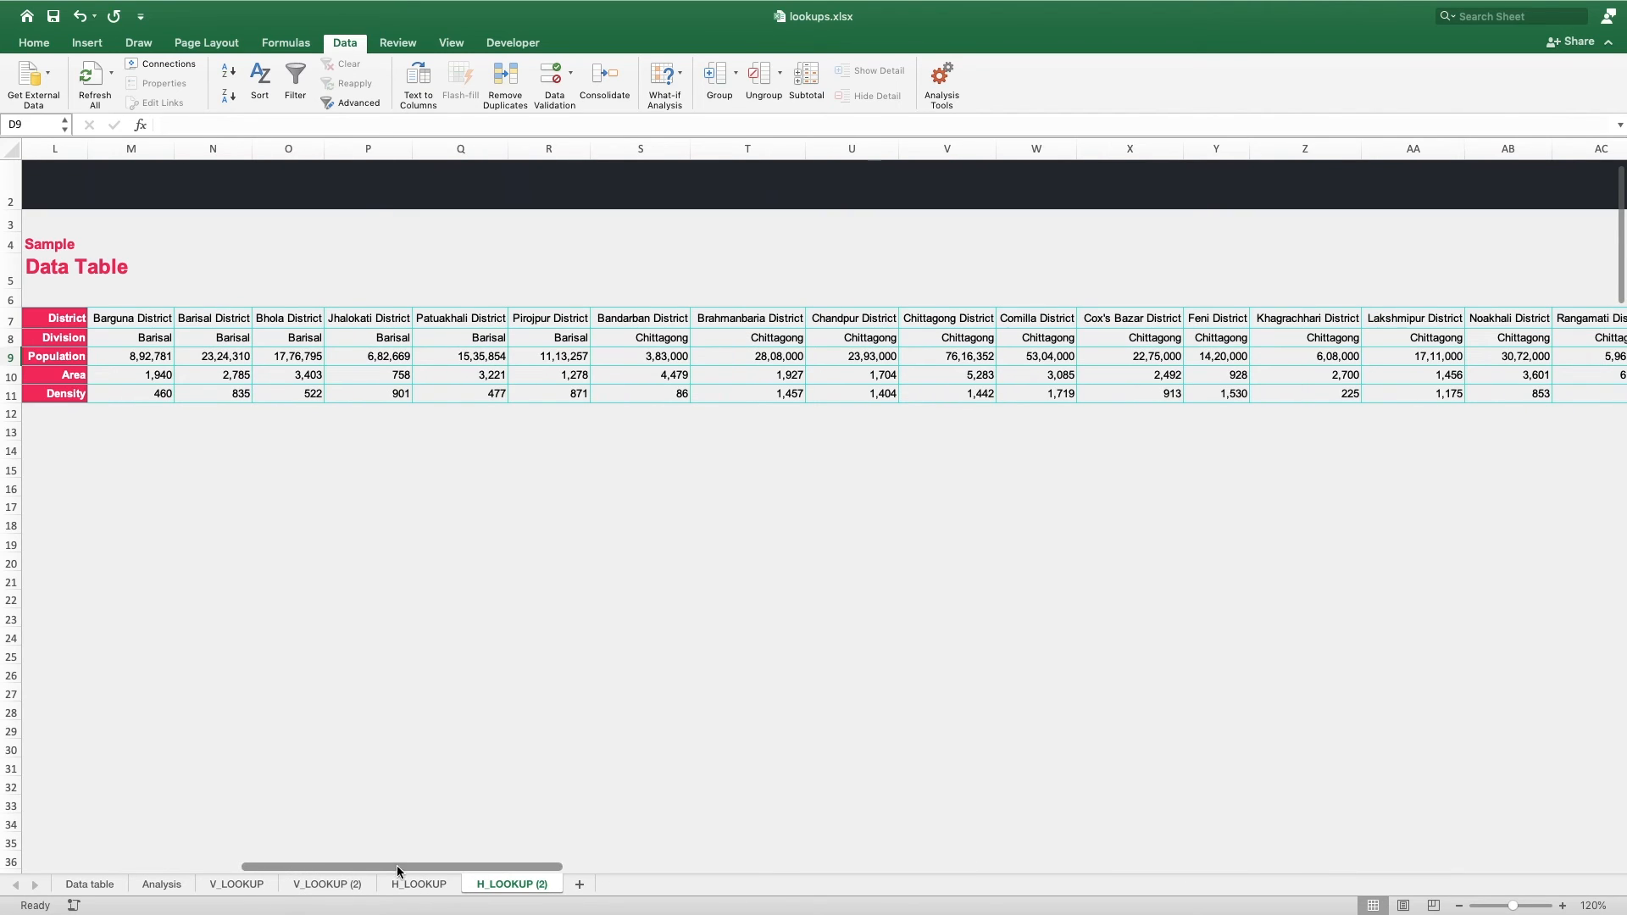
- Choose Barisal District in the Select District drop-down in D9 and look through its list of districts
{"action": "left_click_drag", "start_coordinate": [209, 868], "coordinate": [132, 867]}
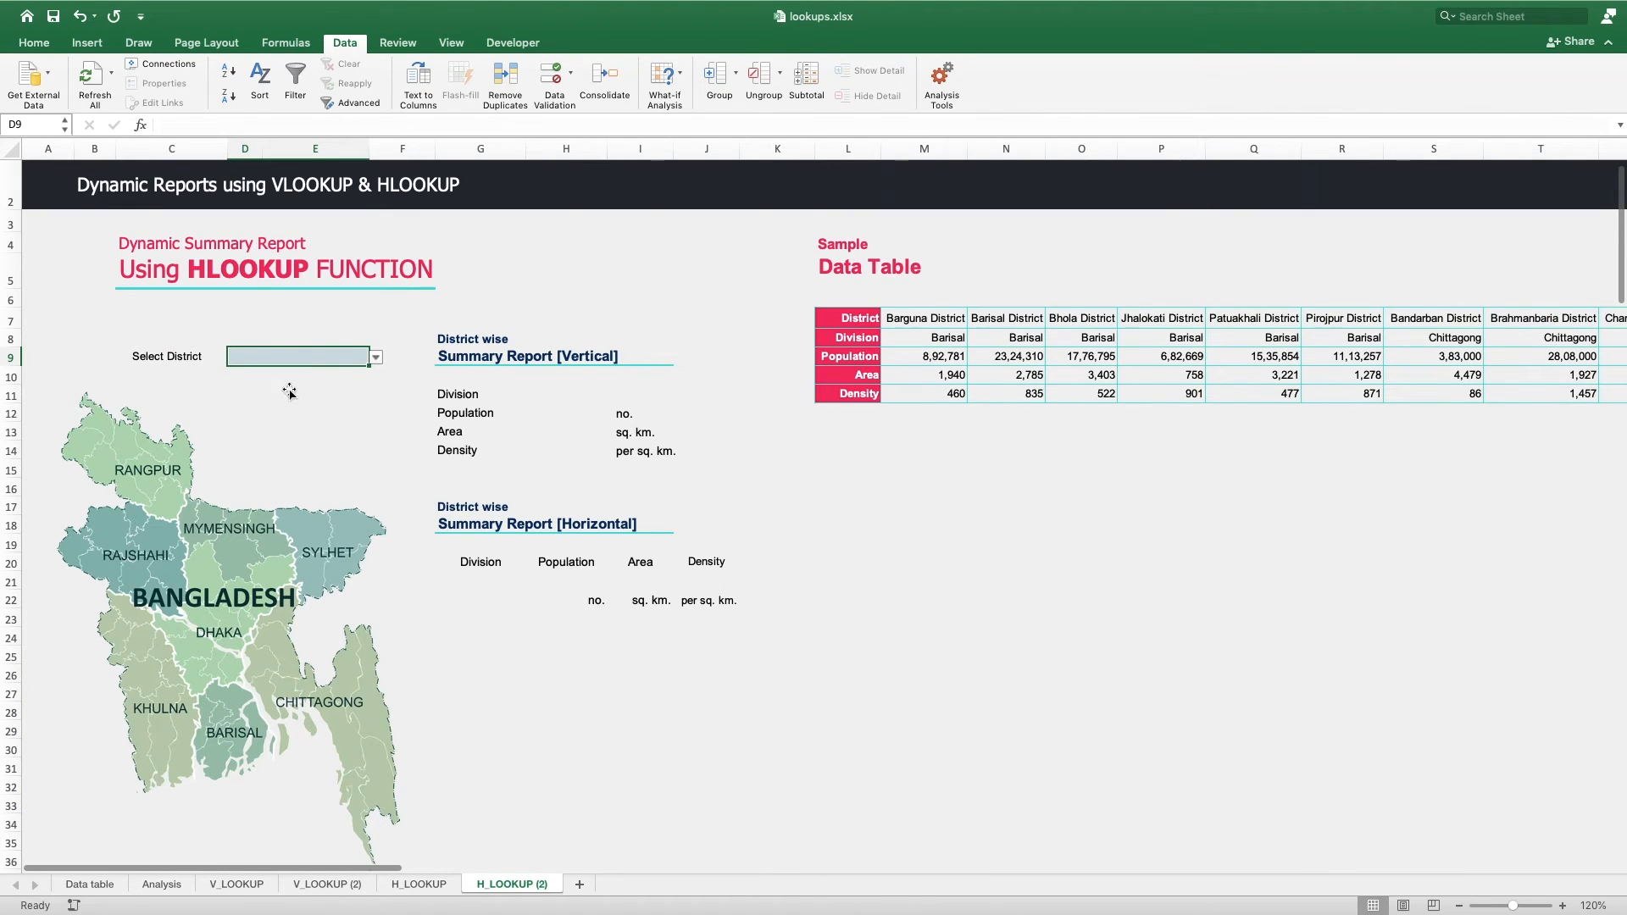
{"action": "left_click", "coordinate": [376, 356]}
{"action": "left_click", "coordinate": [314, 379]}
{"action": "left_click", "coordinate": [375, 357]}
{"action": "scroll", "coordinate": [328, 440], "scroll_direction": "down", "scroll_amount": 10}
{"action": "scroll", "coordinate": [328, 442], "scroll_direction": "up", "scroll_amount": 10}
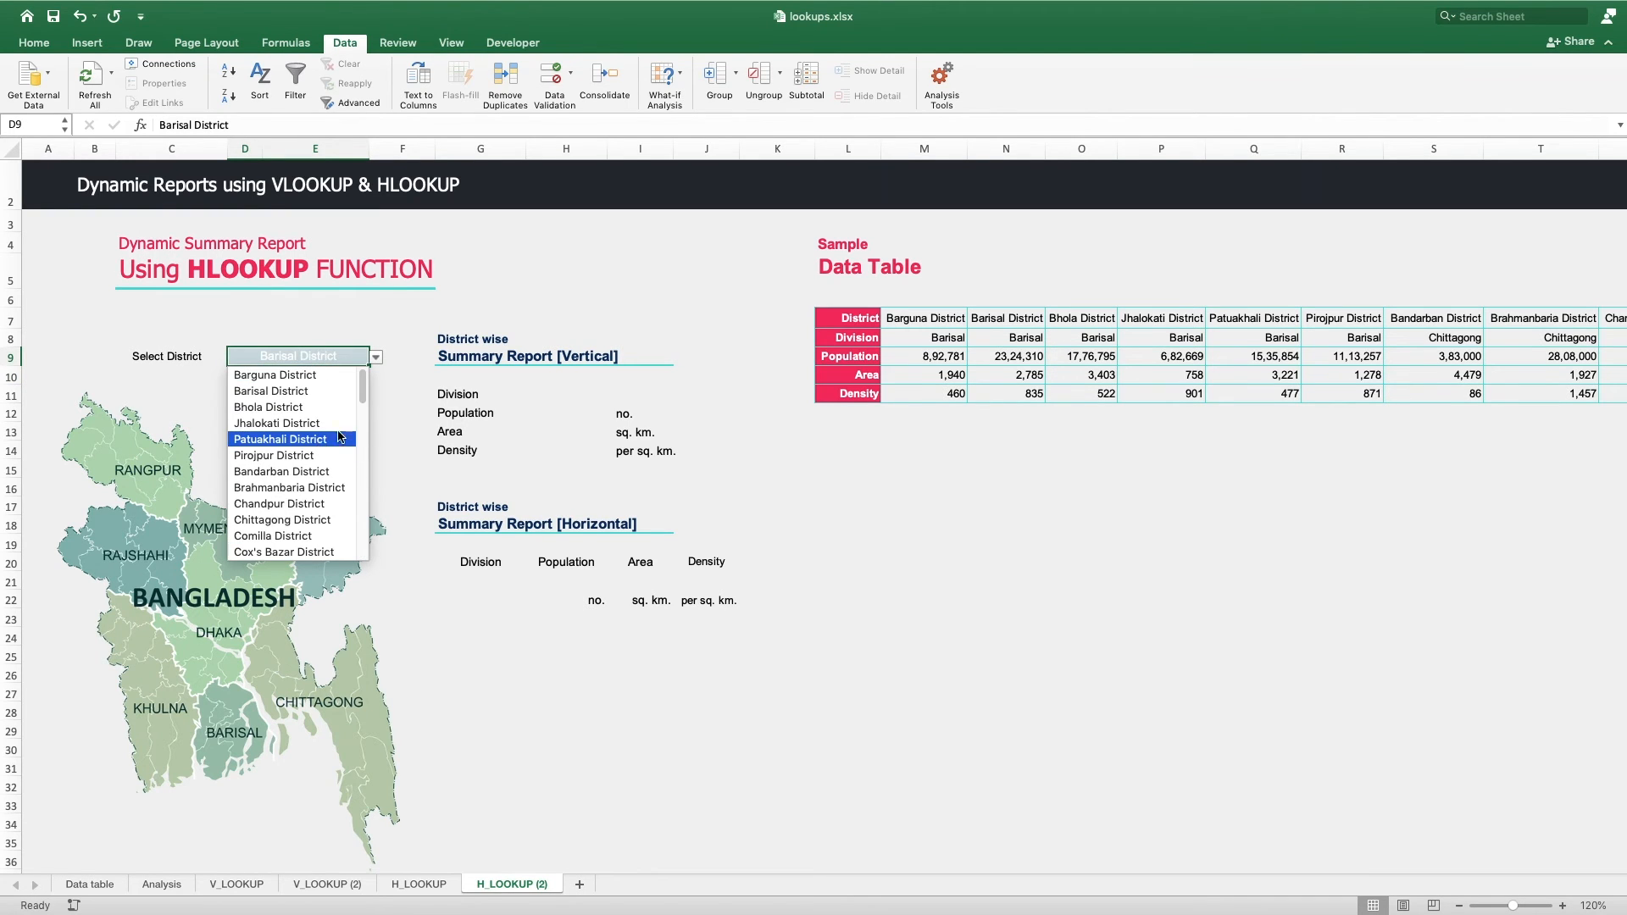
{"action": "left_click", "coordinate": [703, 413]}
- Begin an HLOOKUP formula in the vertical report's Division cell H11 with the Select District cell D9 as lookup value
{"action": "left_click", "coordinate": [532, 395]}
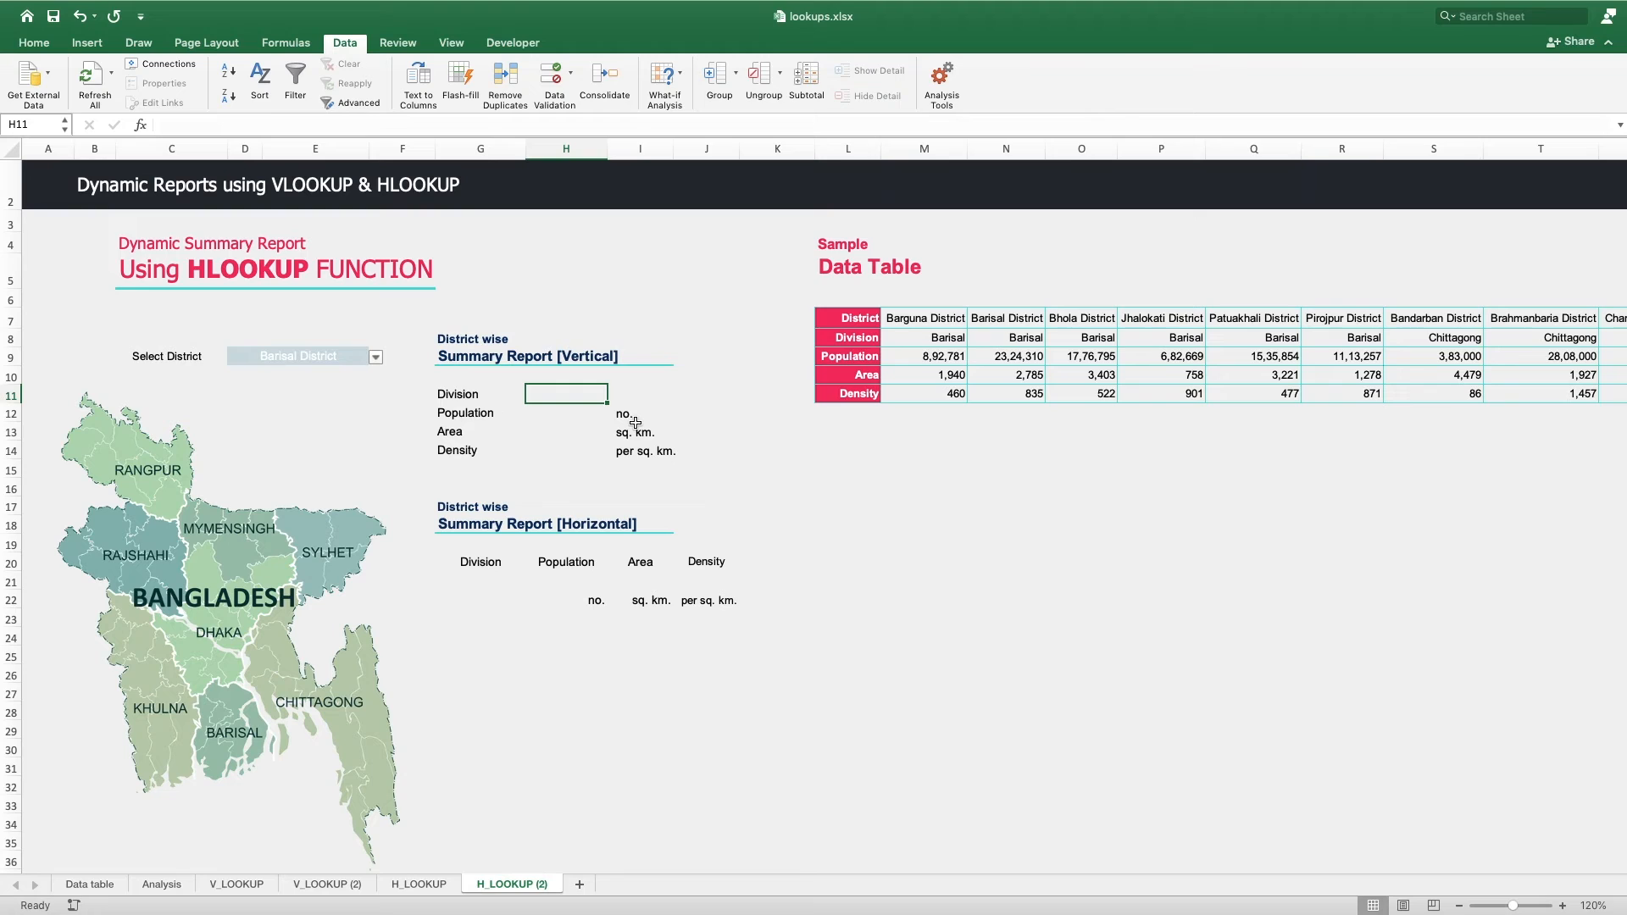
{"action": "left_click", "coordinate": [296, 356]}
{"action": "left_click", "coordinate": [475, 394]}
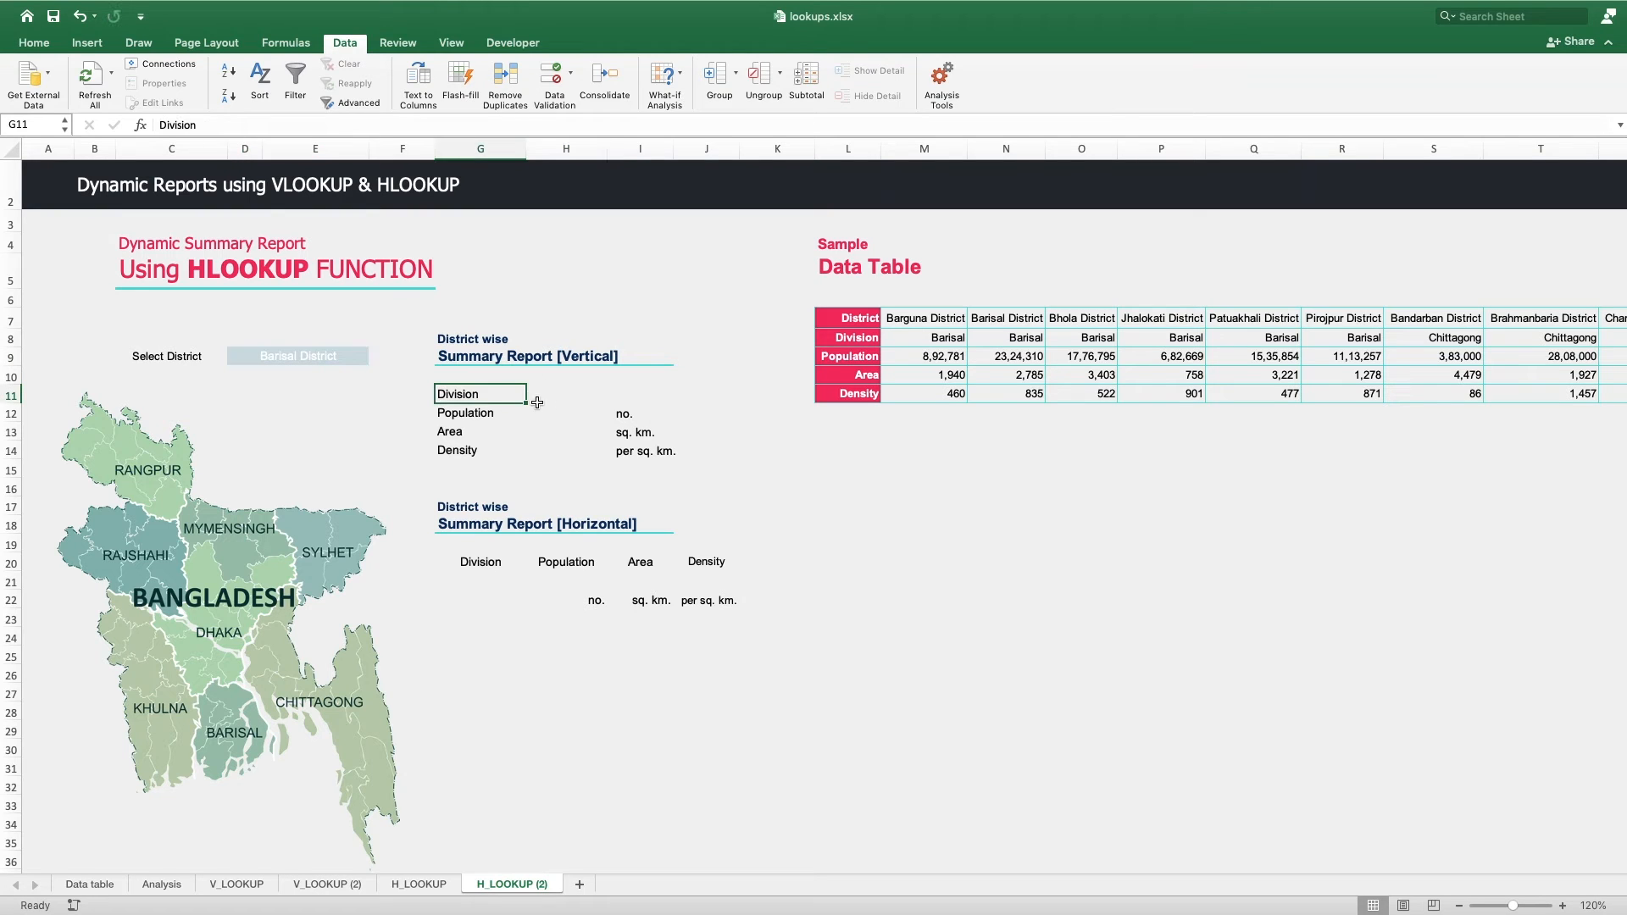
{"action": "left_click", "coordinate": [572, 399]}
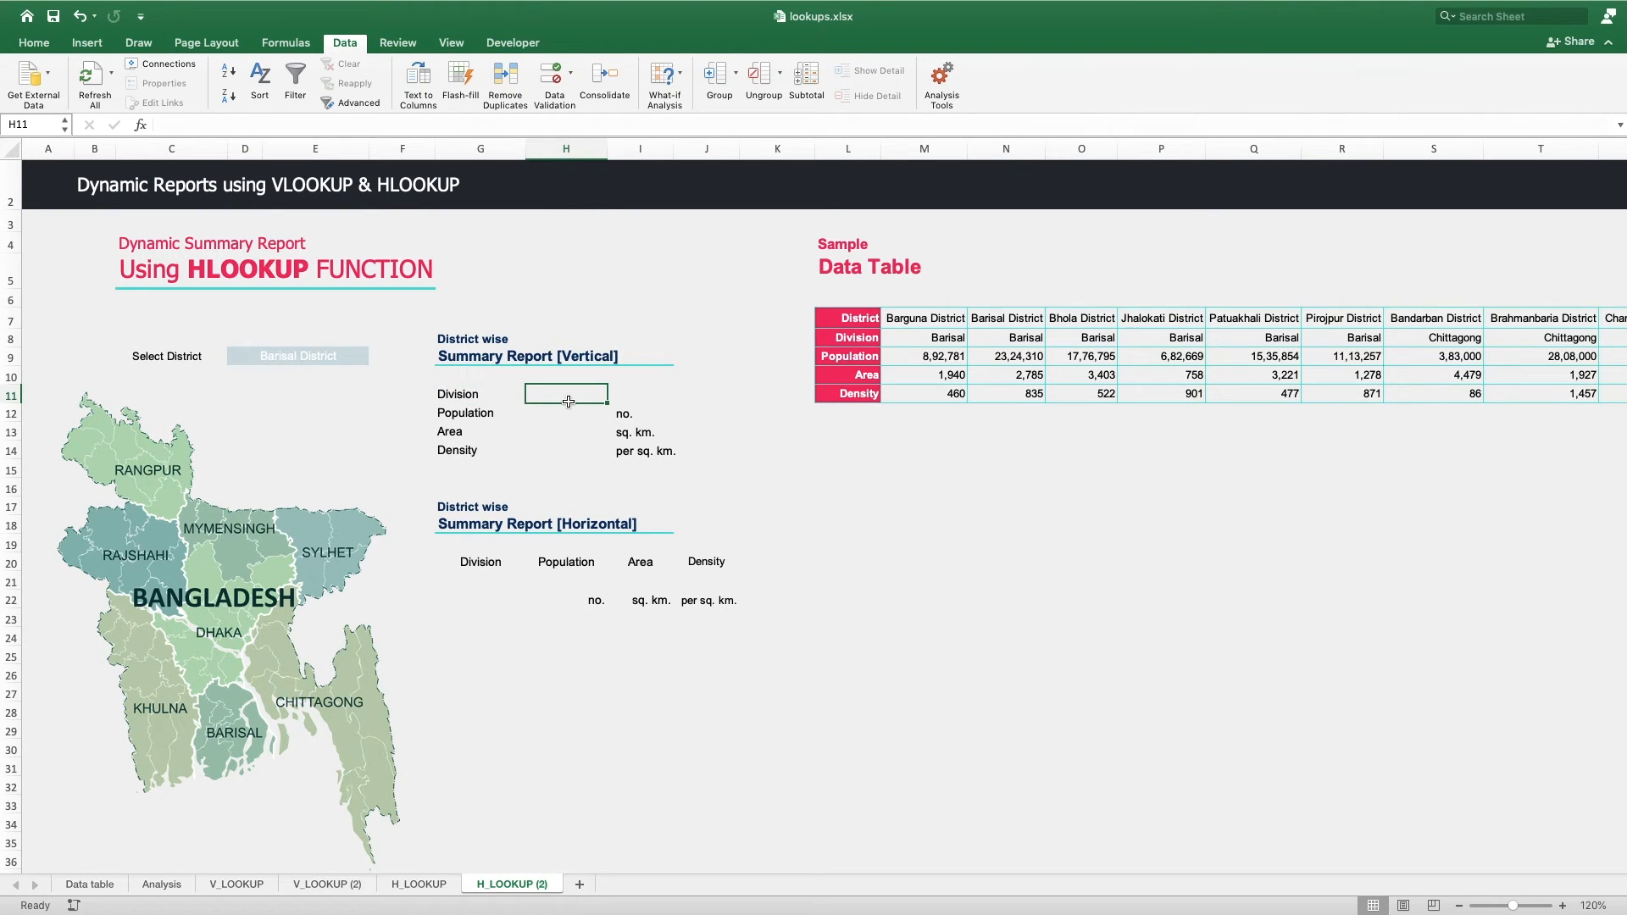
{"action": "type", "text": "="}
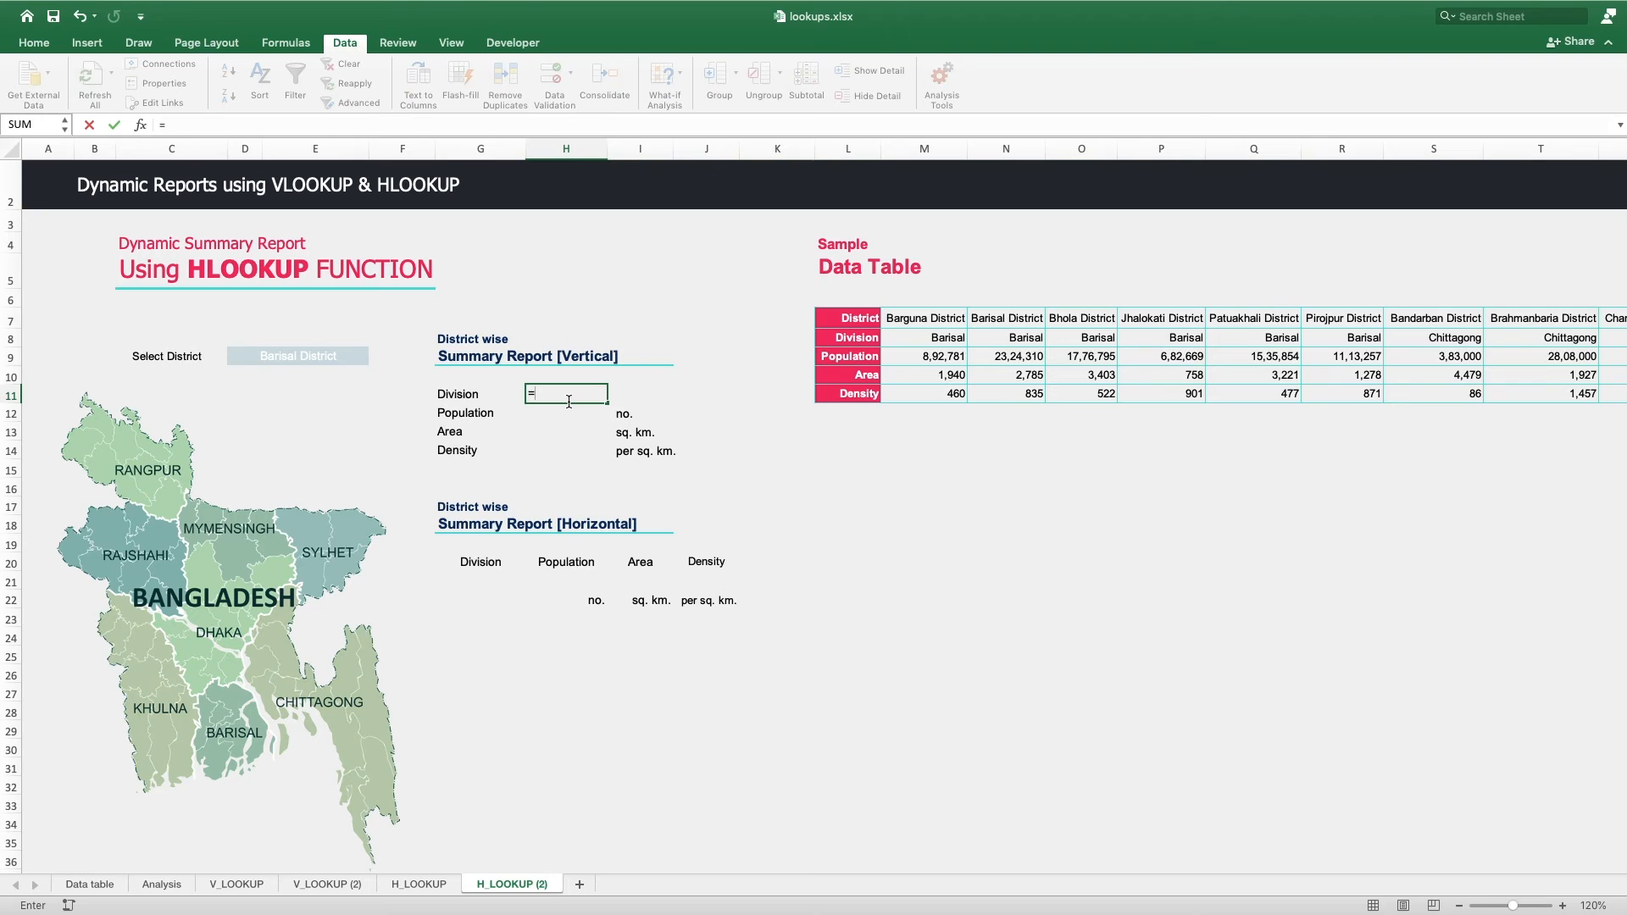
{"action": "type", "text": "Hl"}
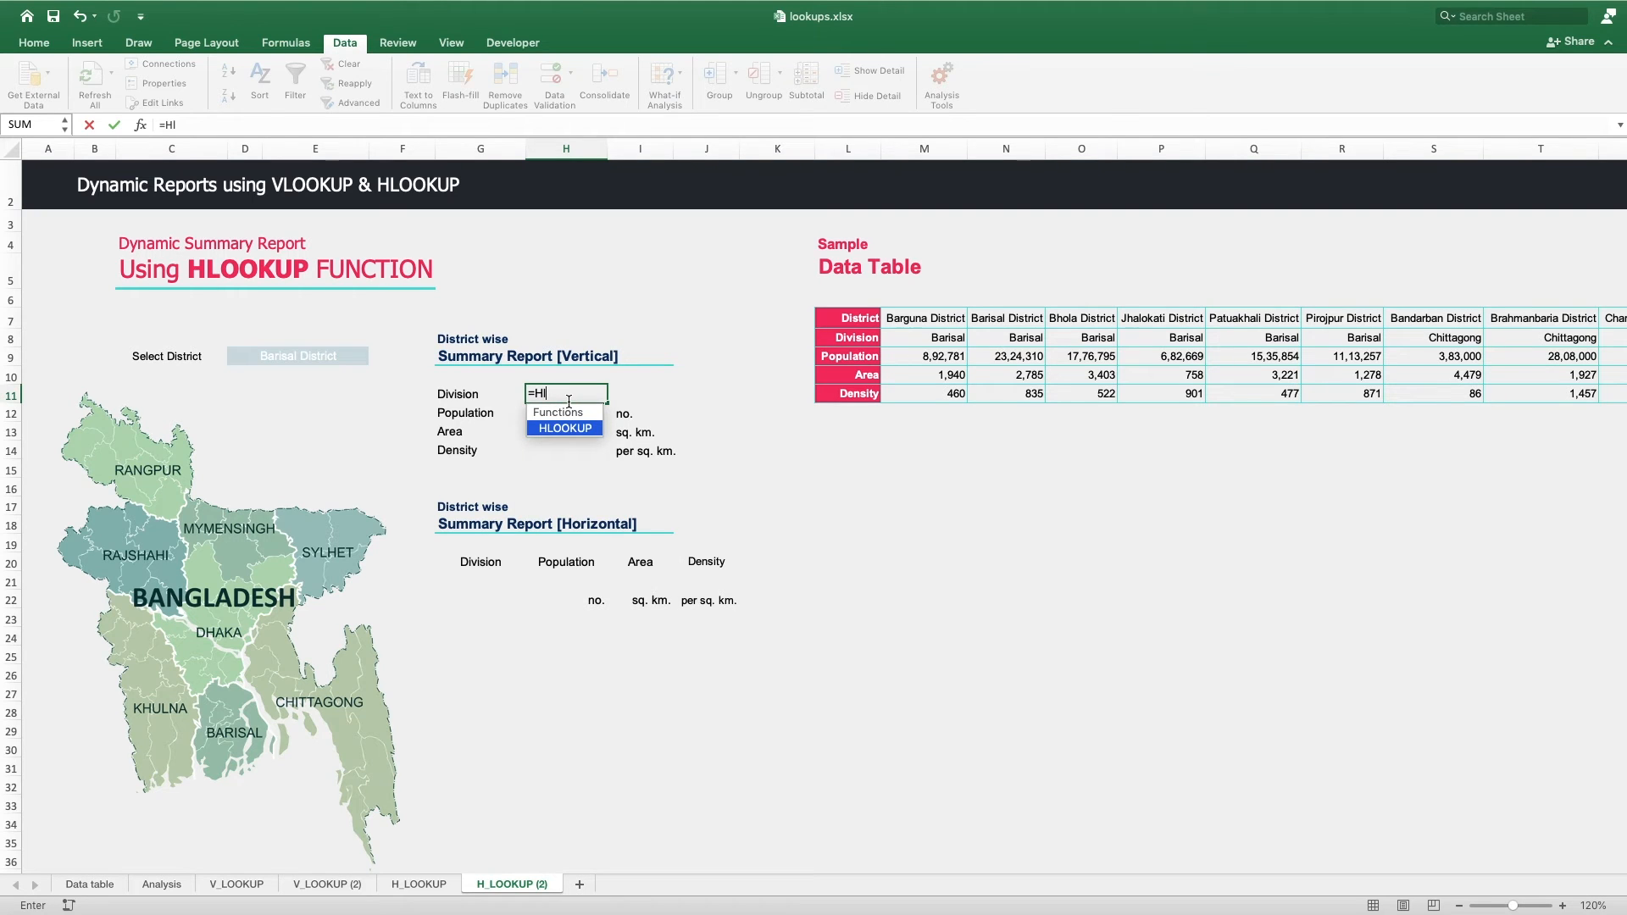
{"action": "key", "text": "Tab"}
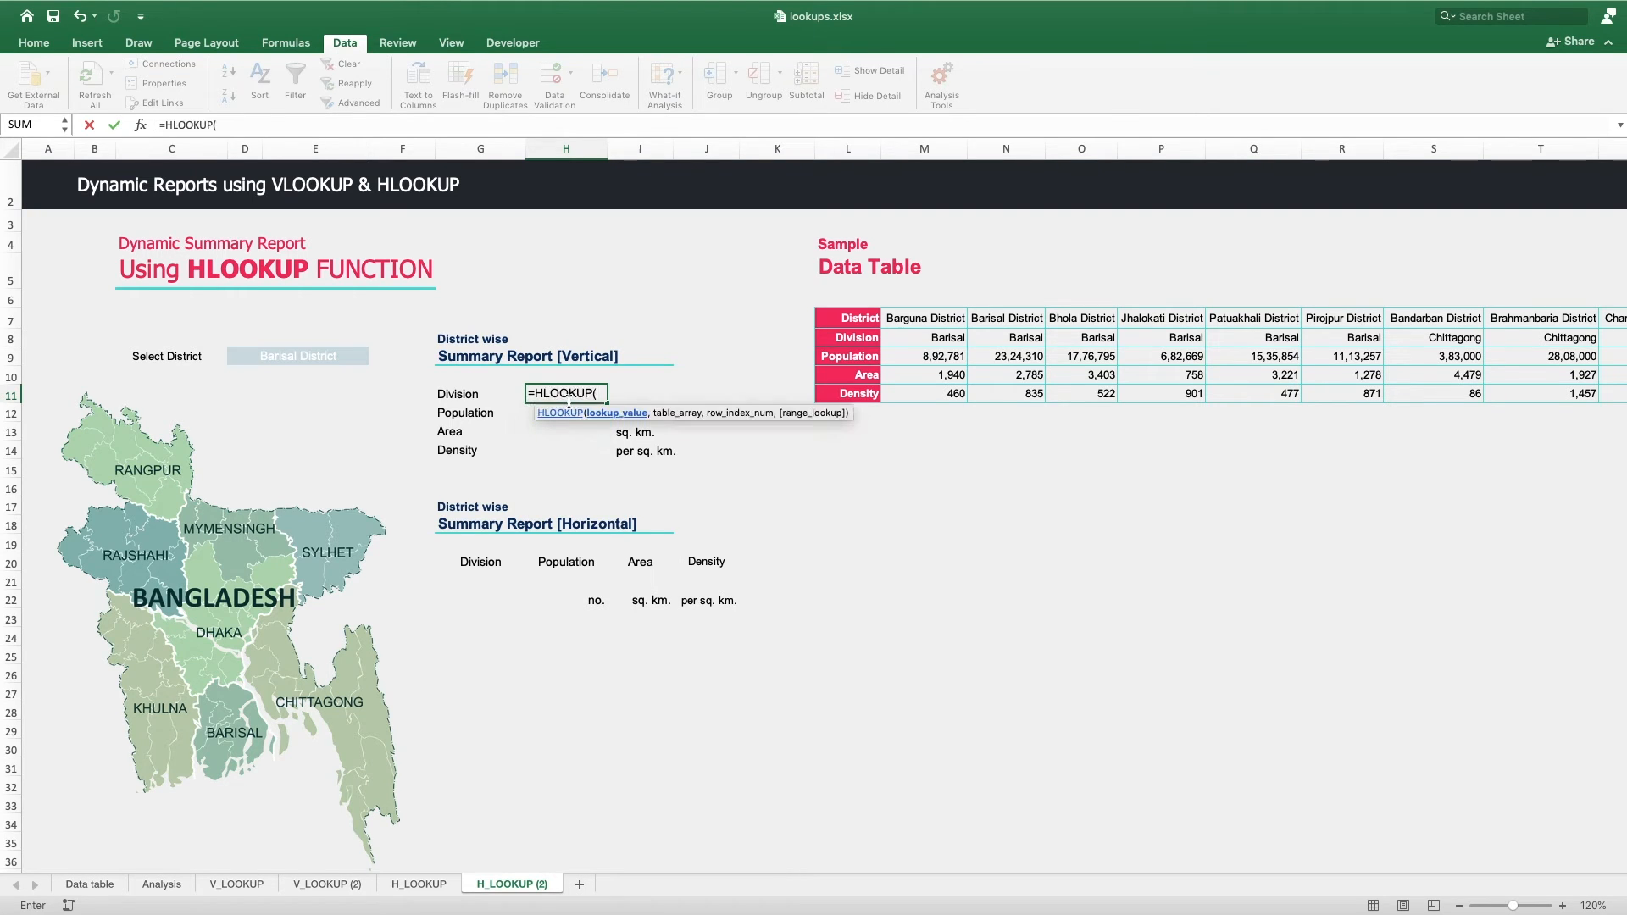
{"action": "left_click", "coordinate": [333, 360]}
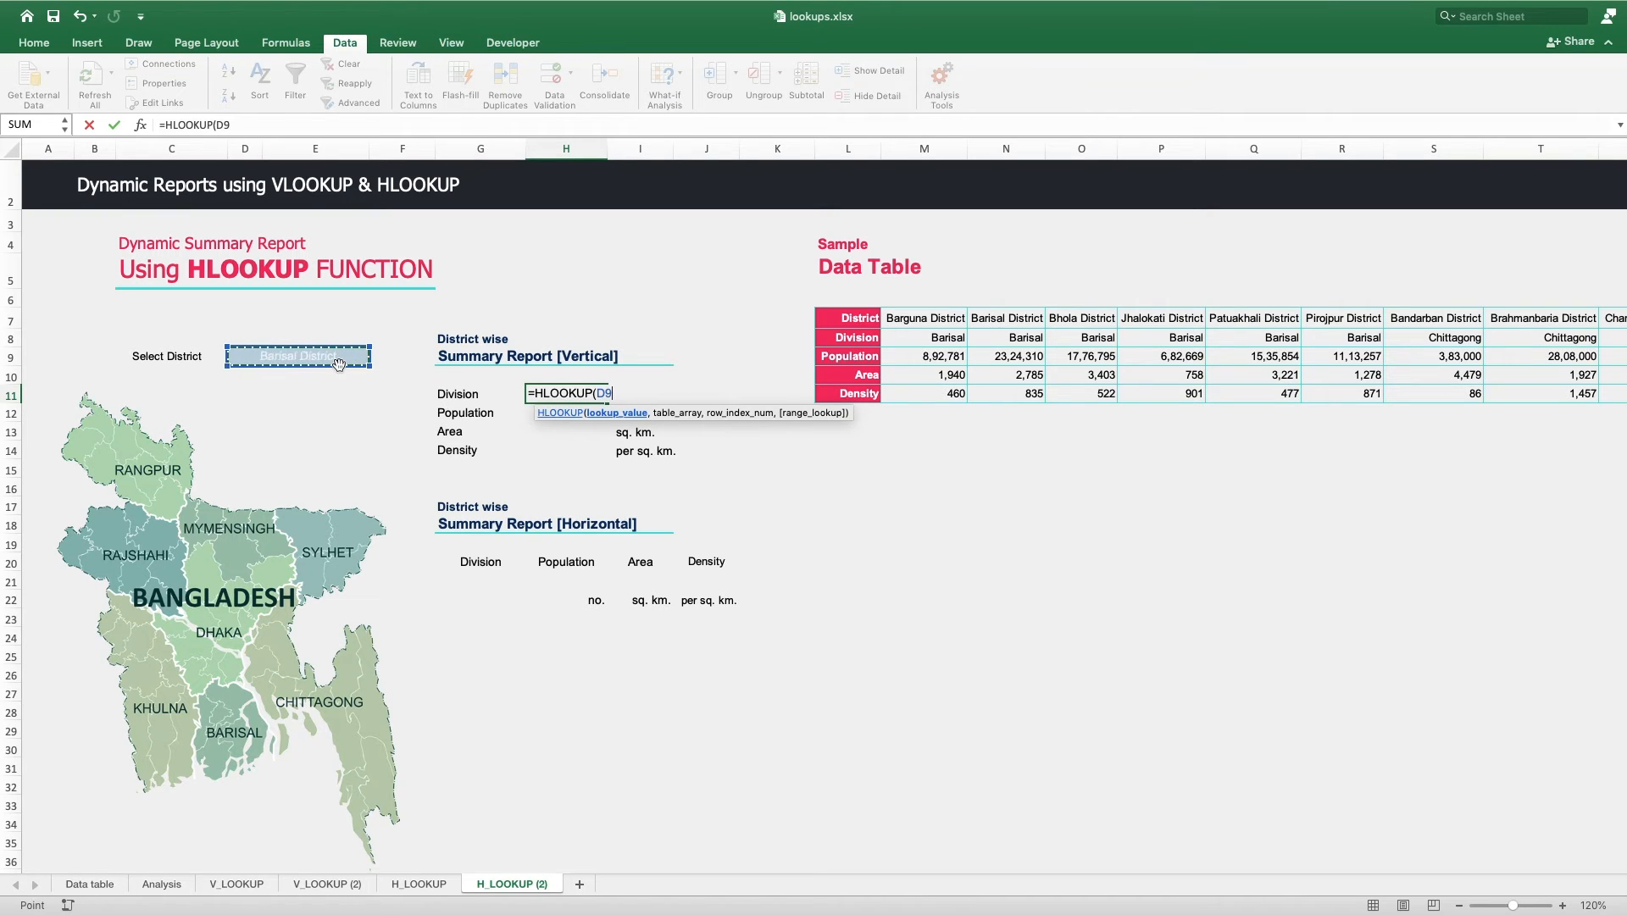
{"action": "type", "text": ","}
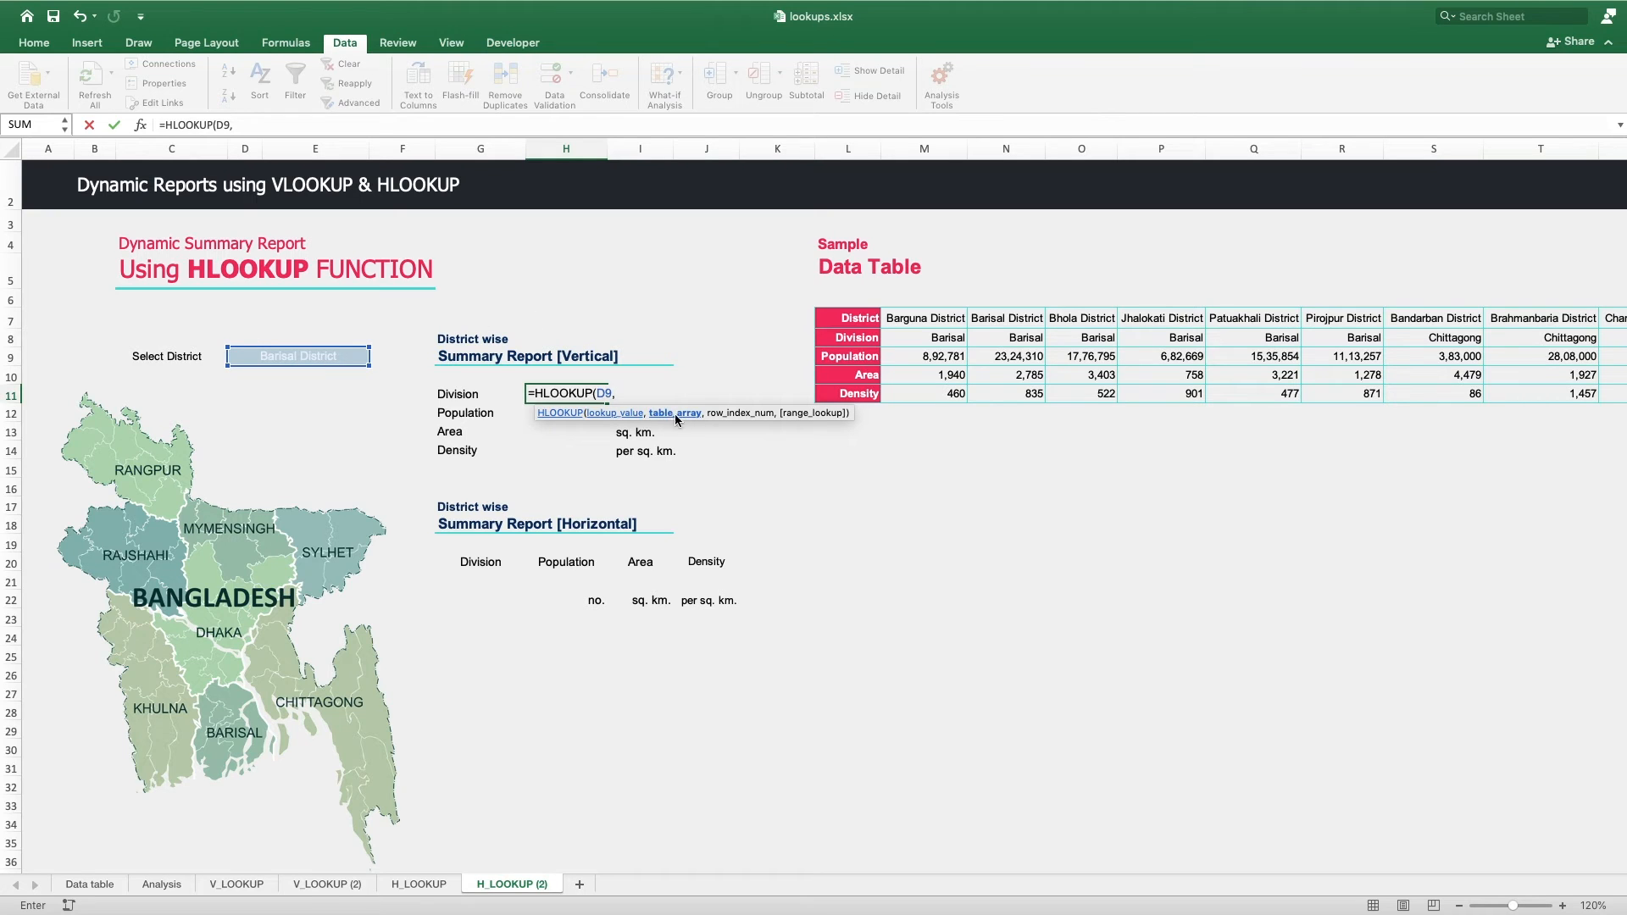
- Complete the HLOOKUP arguments in H11 with table array M7:BX11, row index 2 and range lookup FALSE
{"action": "left_click", "coordinate": [914, 316]}
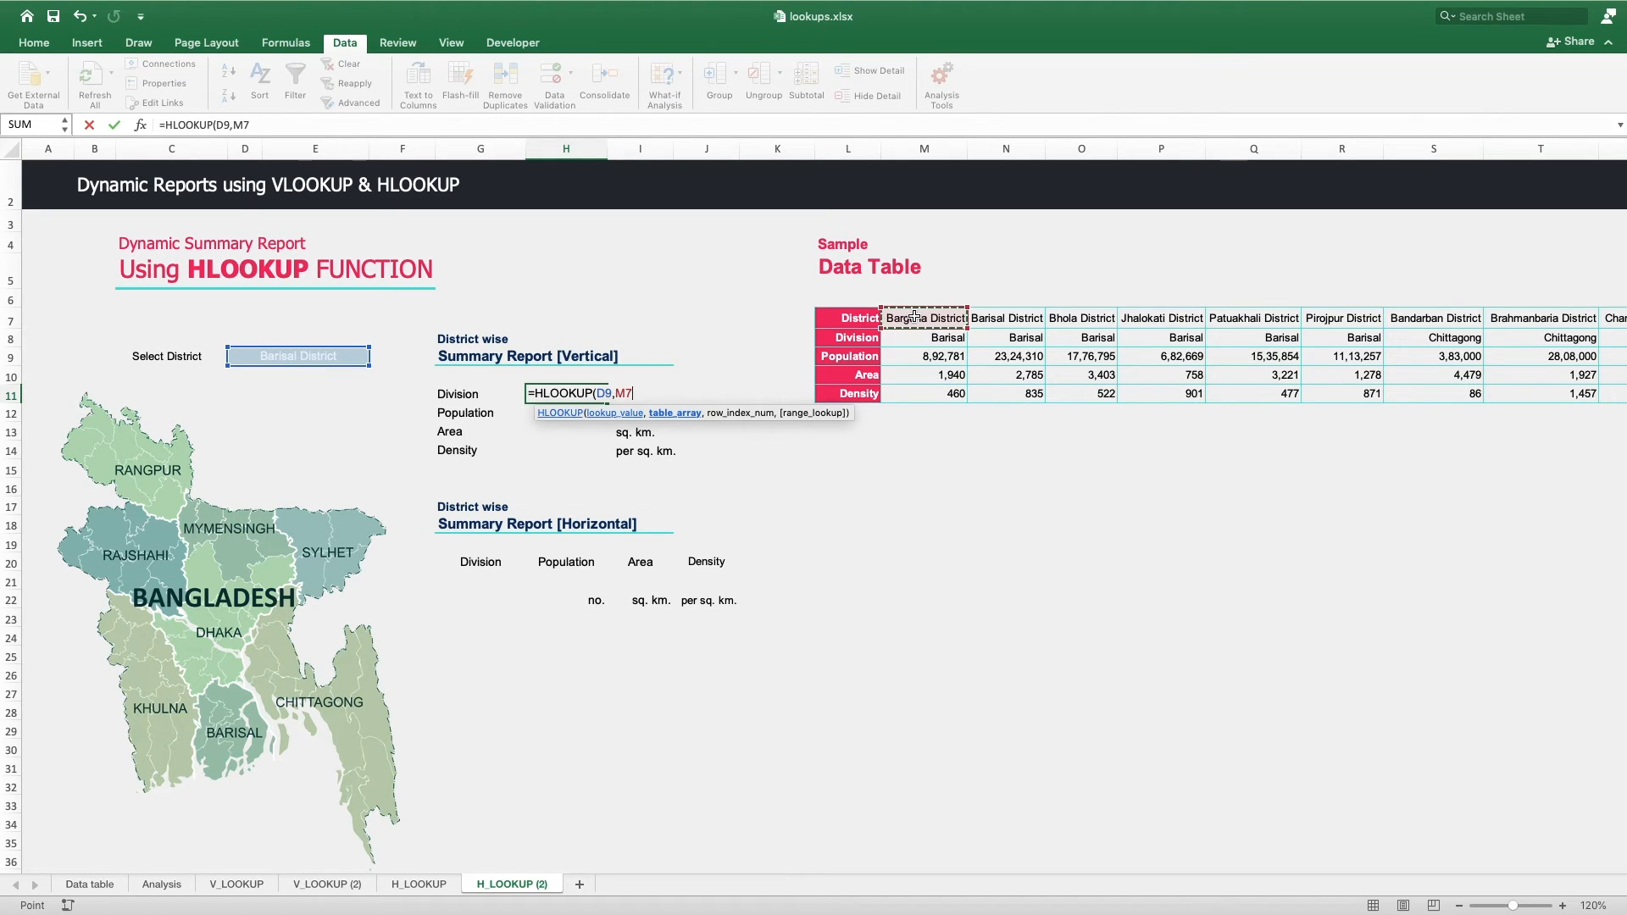
{"action": "key", "text": "ctrl+shift+Down"}
{"action": "key", "text": "ctrl+shift+Right"}
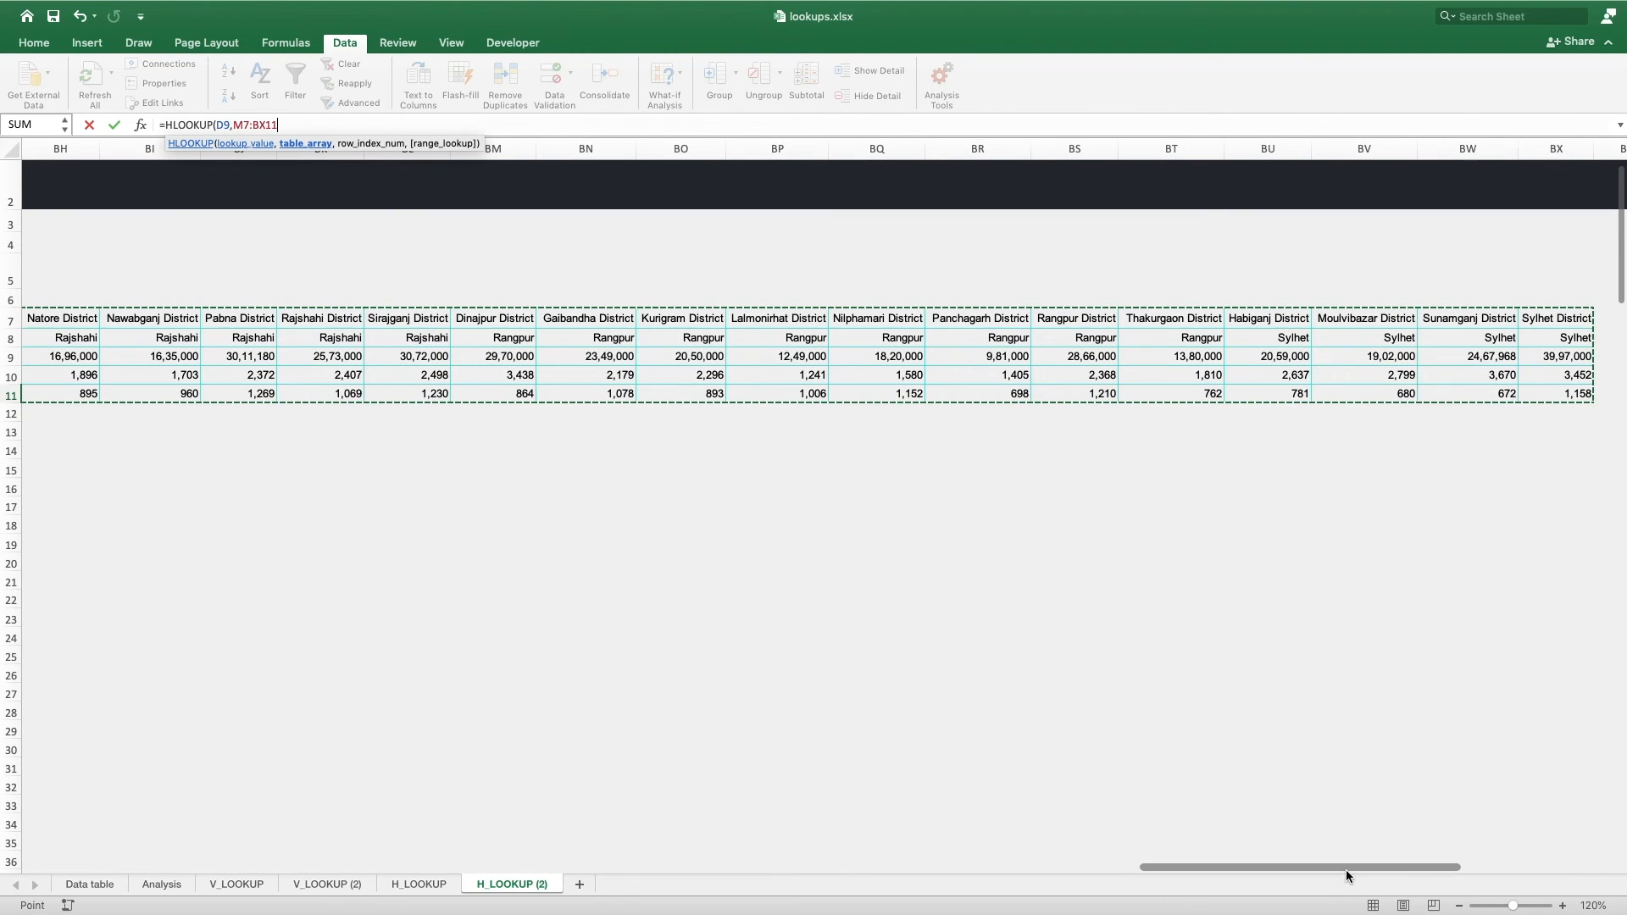
{"action": "left_click_drag", "start_coordinate": [1337, 868], "coordinate": [272, 769]}
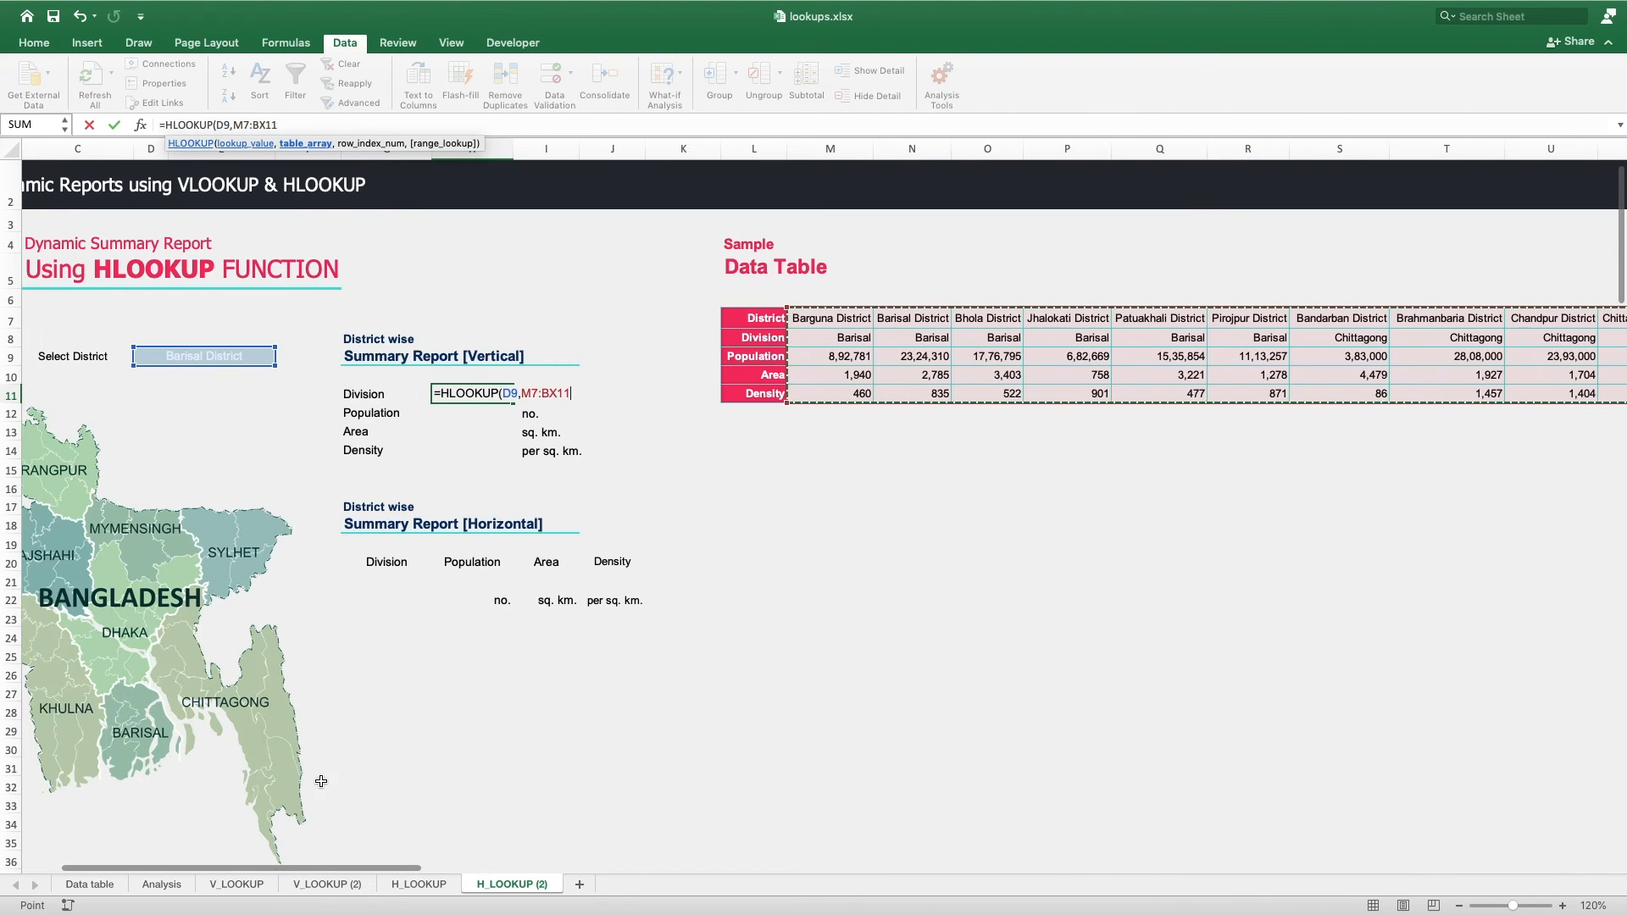
{"action": "left_click", "coordinate": [308, 119]}
{"action": "type", "text": ",2,false"}
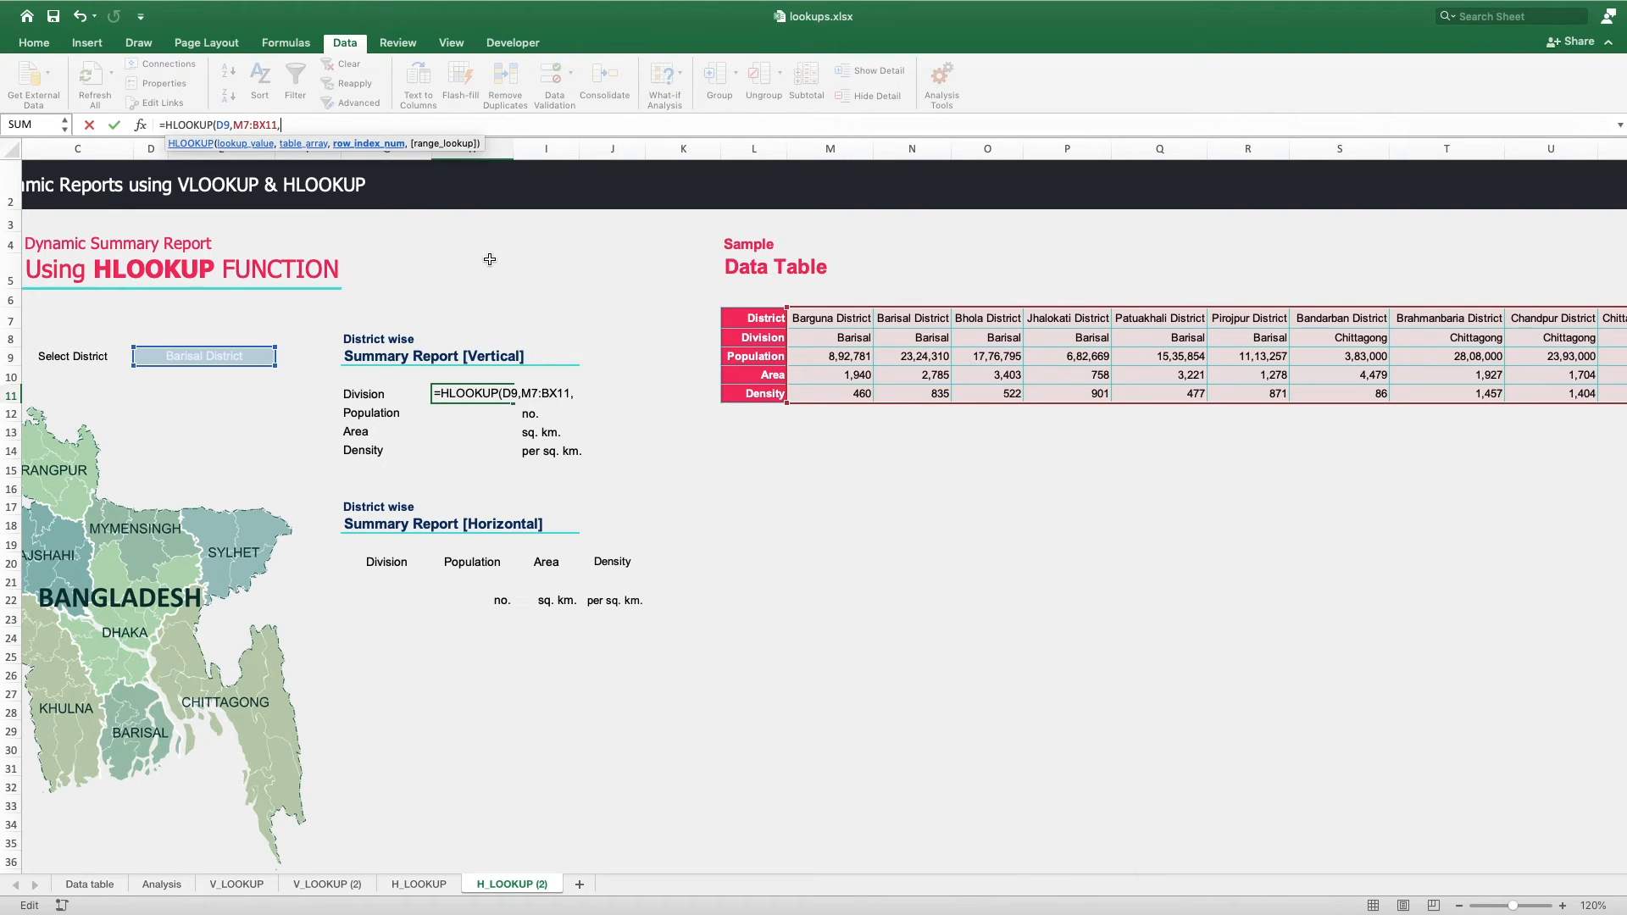
{"action": "type", "text": ",fa"}
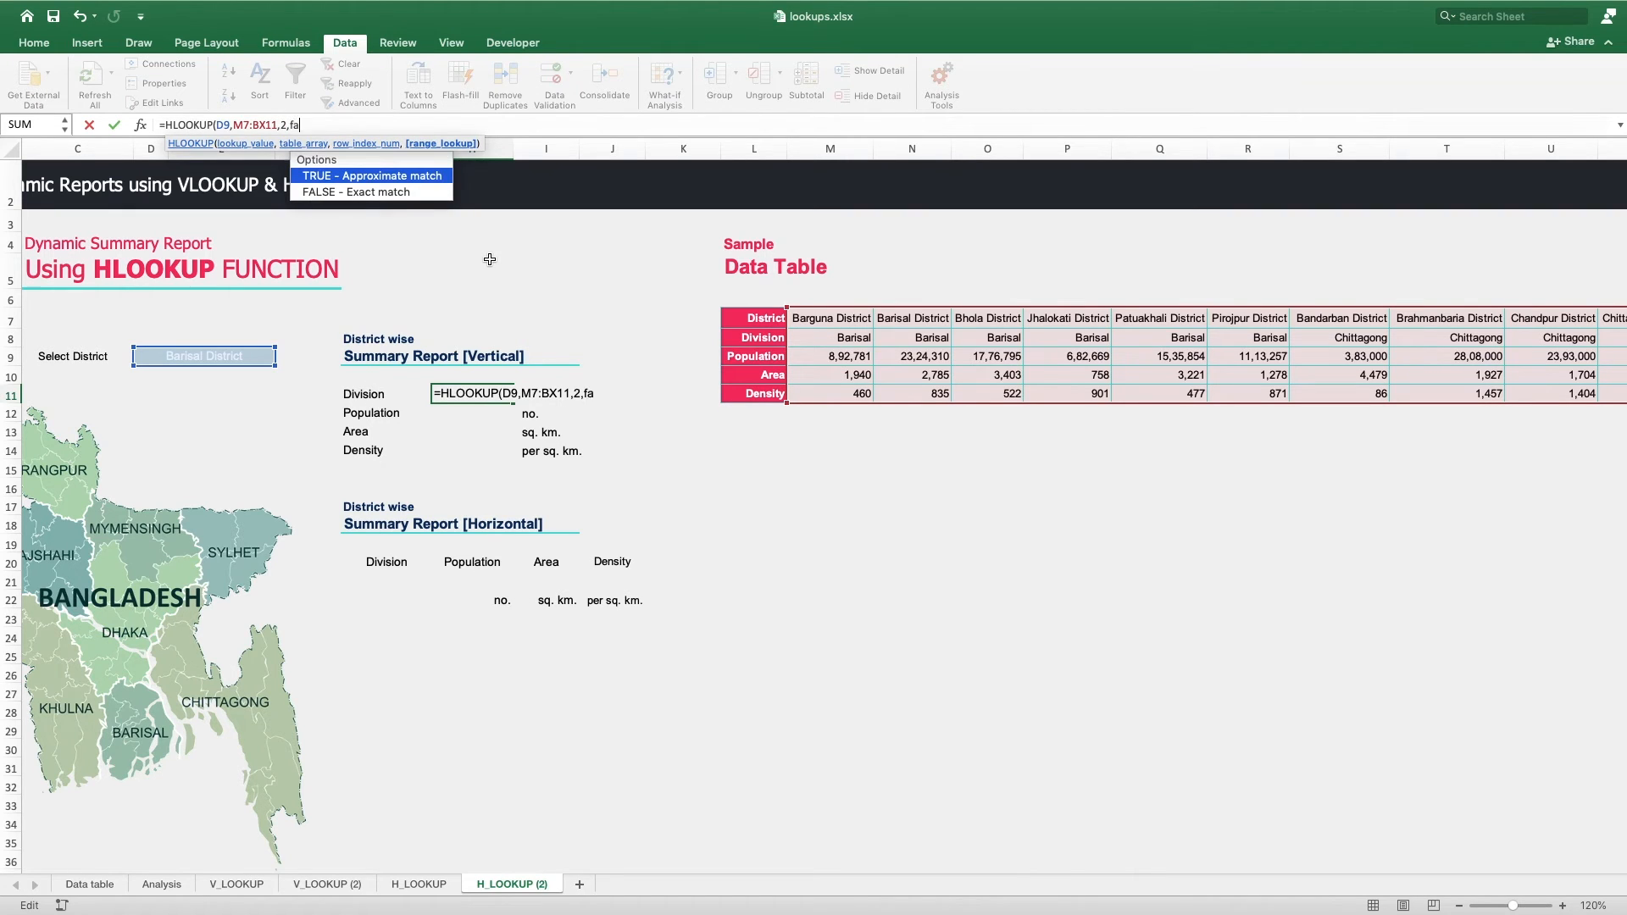
{"action": "type", "text": "lse)"}
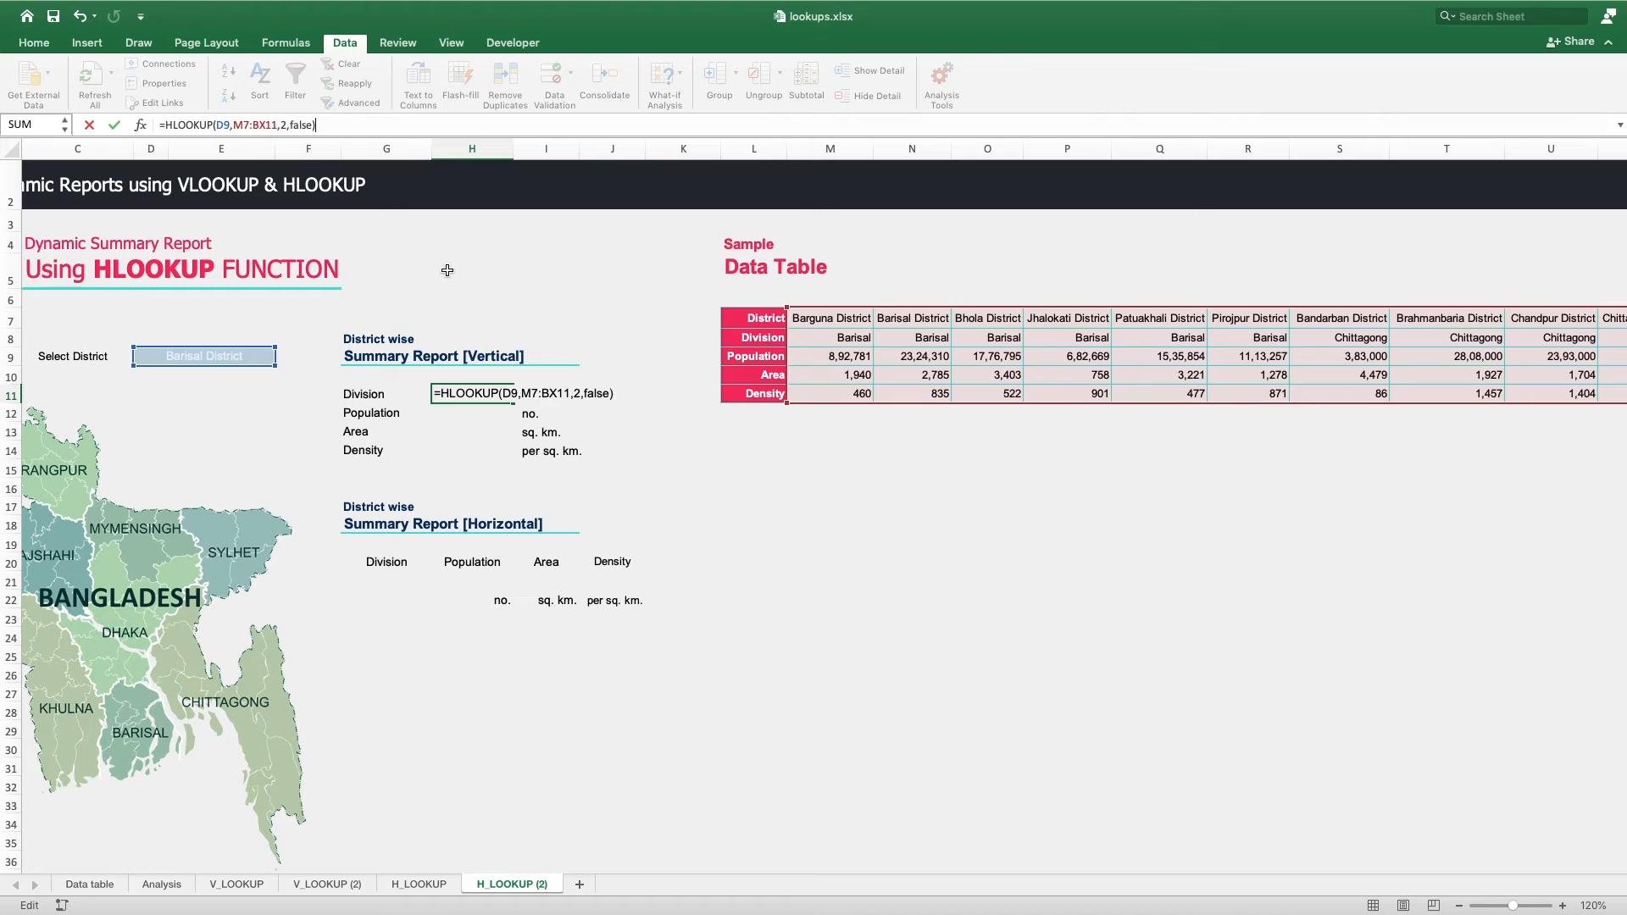
- Make the references in the H11 formula absolute as $D$9 and $M$7:$BX$11, and enter the formula
{"action": "left_click", "coordinate": [222, 125]}
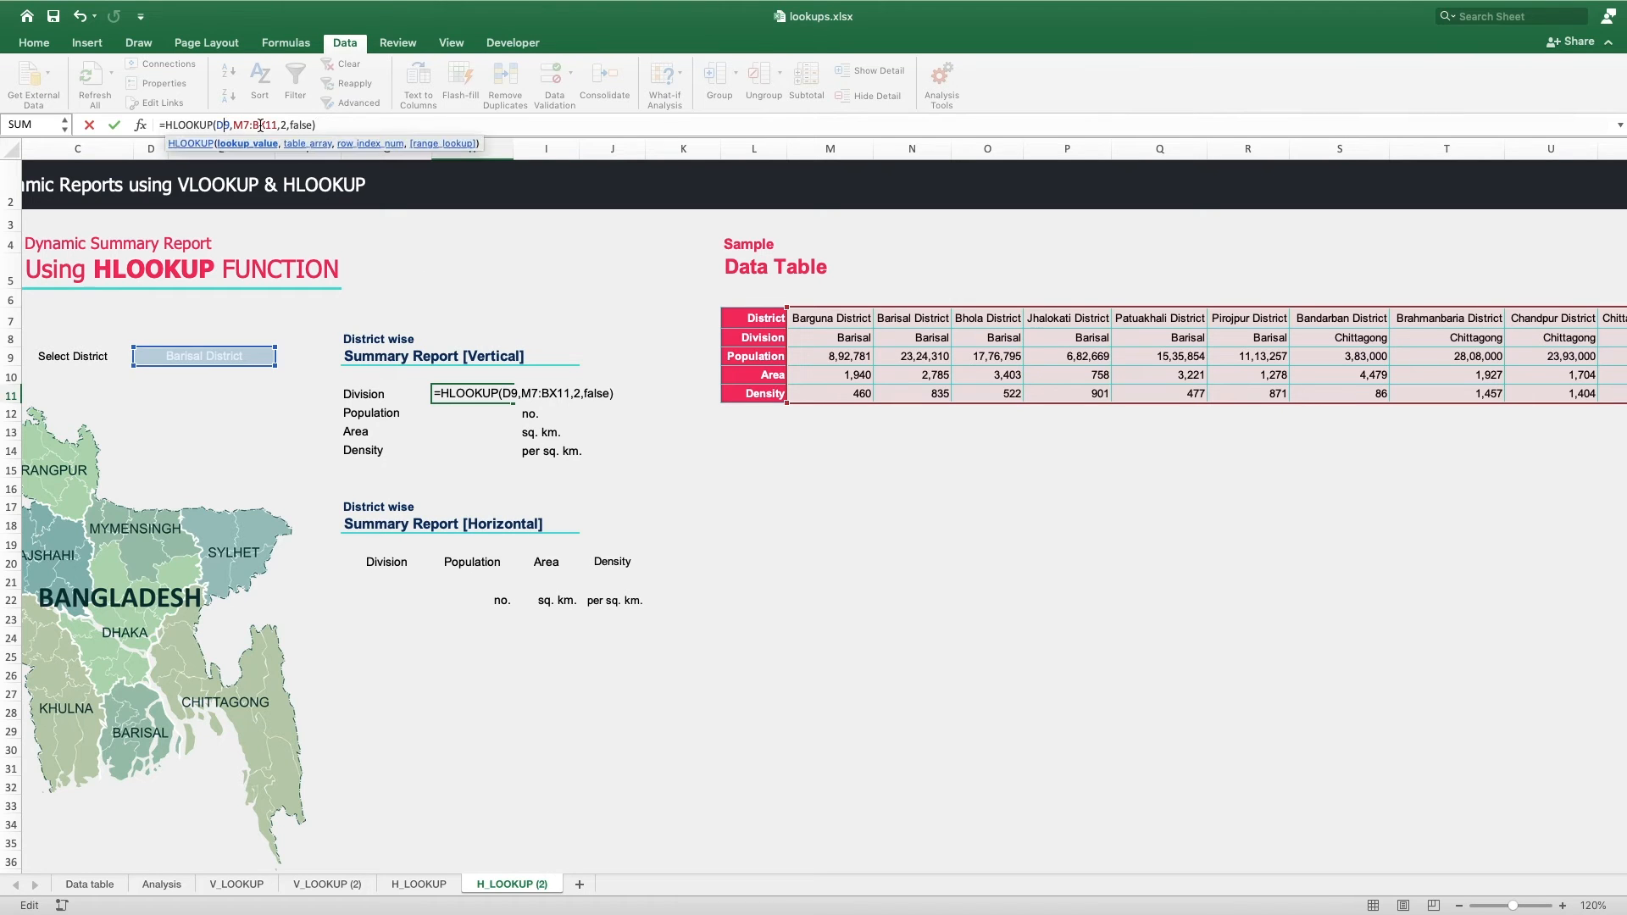
{"action": "key", "text": "F4"}
{"action": "left_click", "coordinate": [263, 125]}
{"action": "key", "text": "F4"}
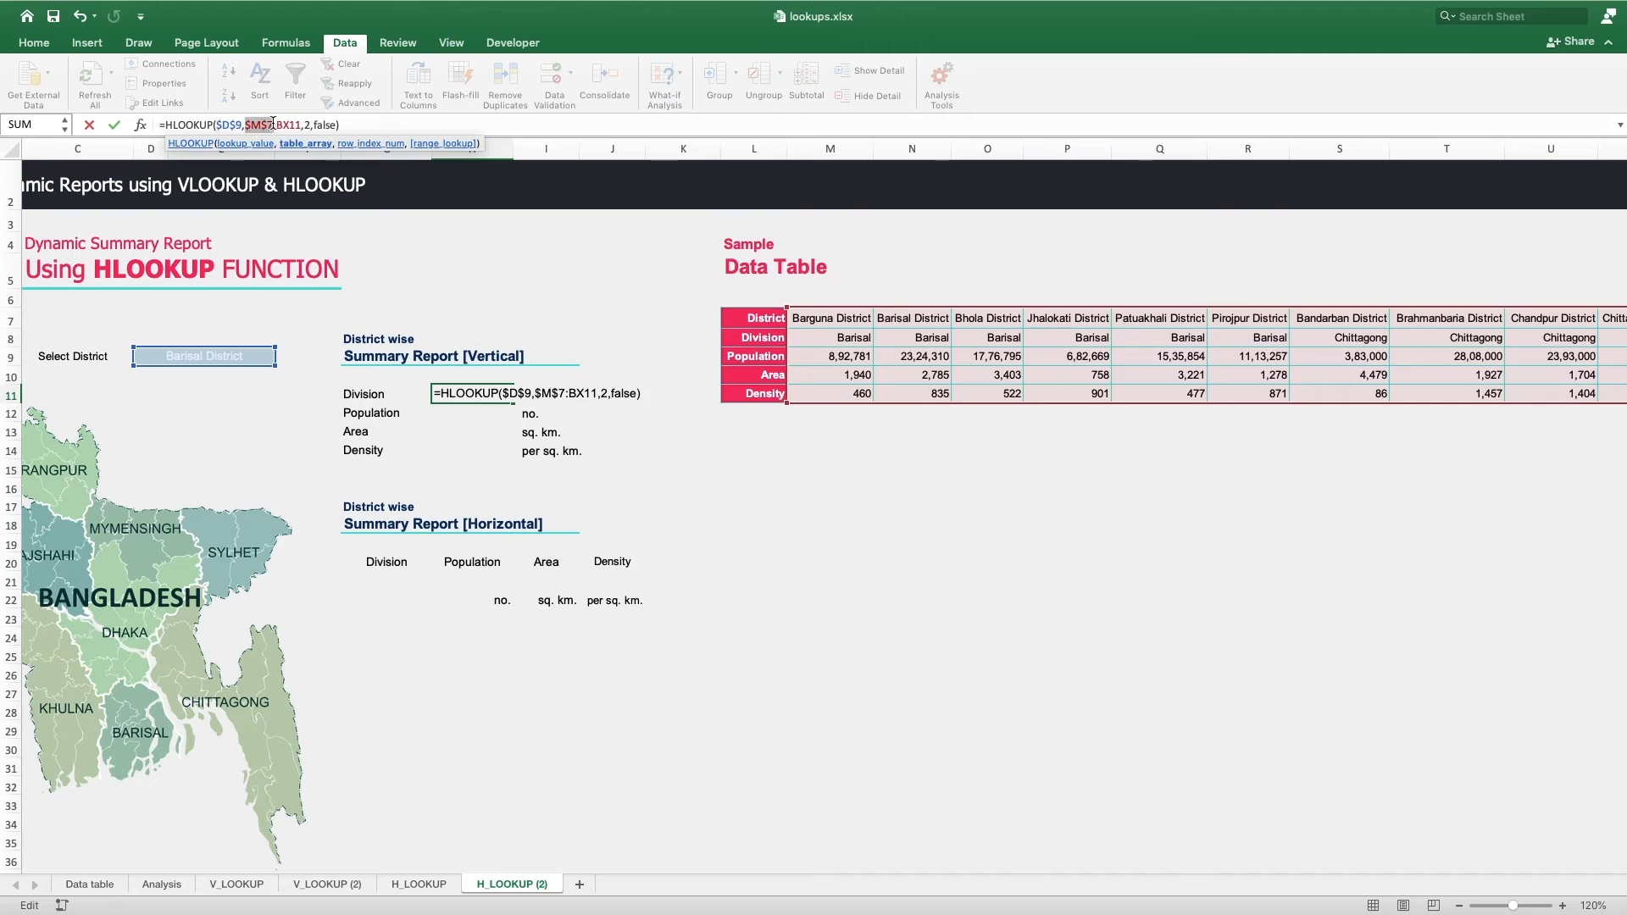
{"action": "left_click", "coordinate": [294, 124]}
{"action": "key", "text": "F4"}
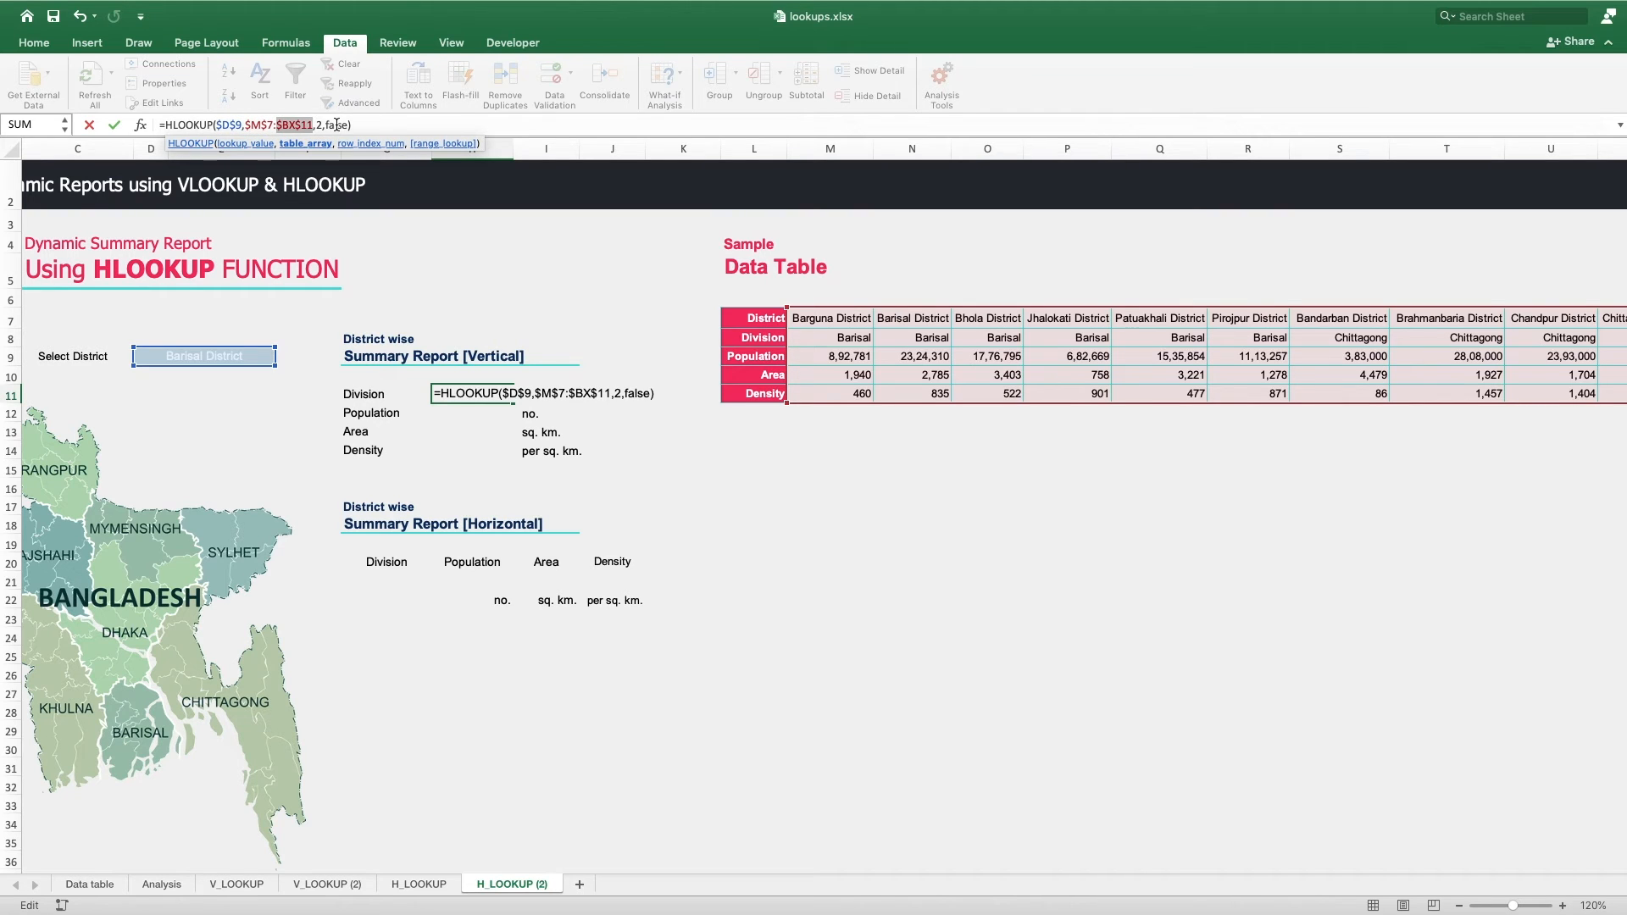
{"action": "left_click", "coordinate": [368, 125]}
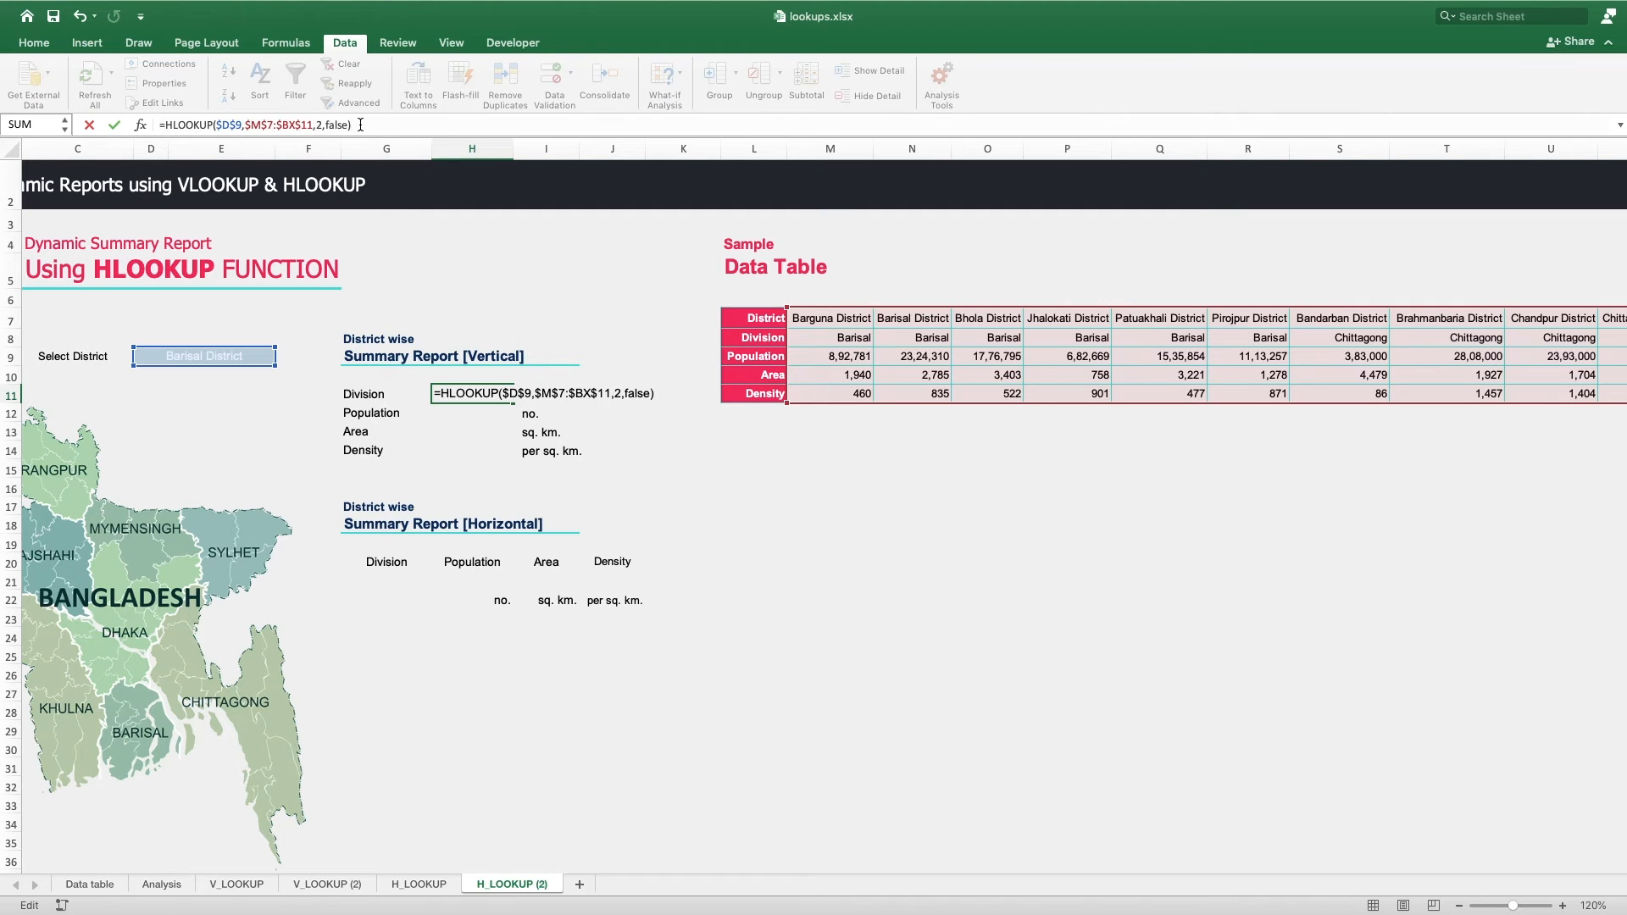
{"action": "key", "text": "Return"}
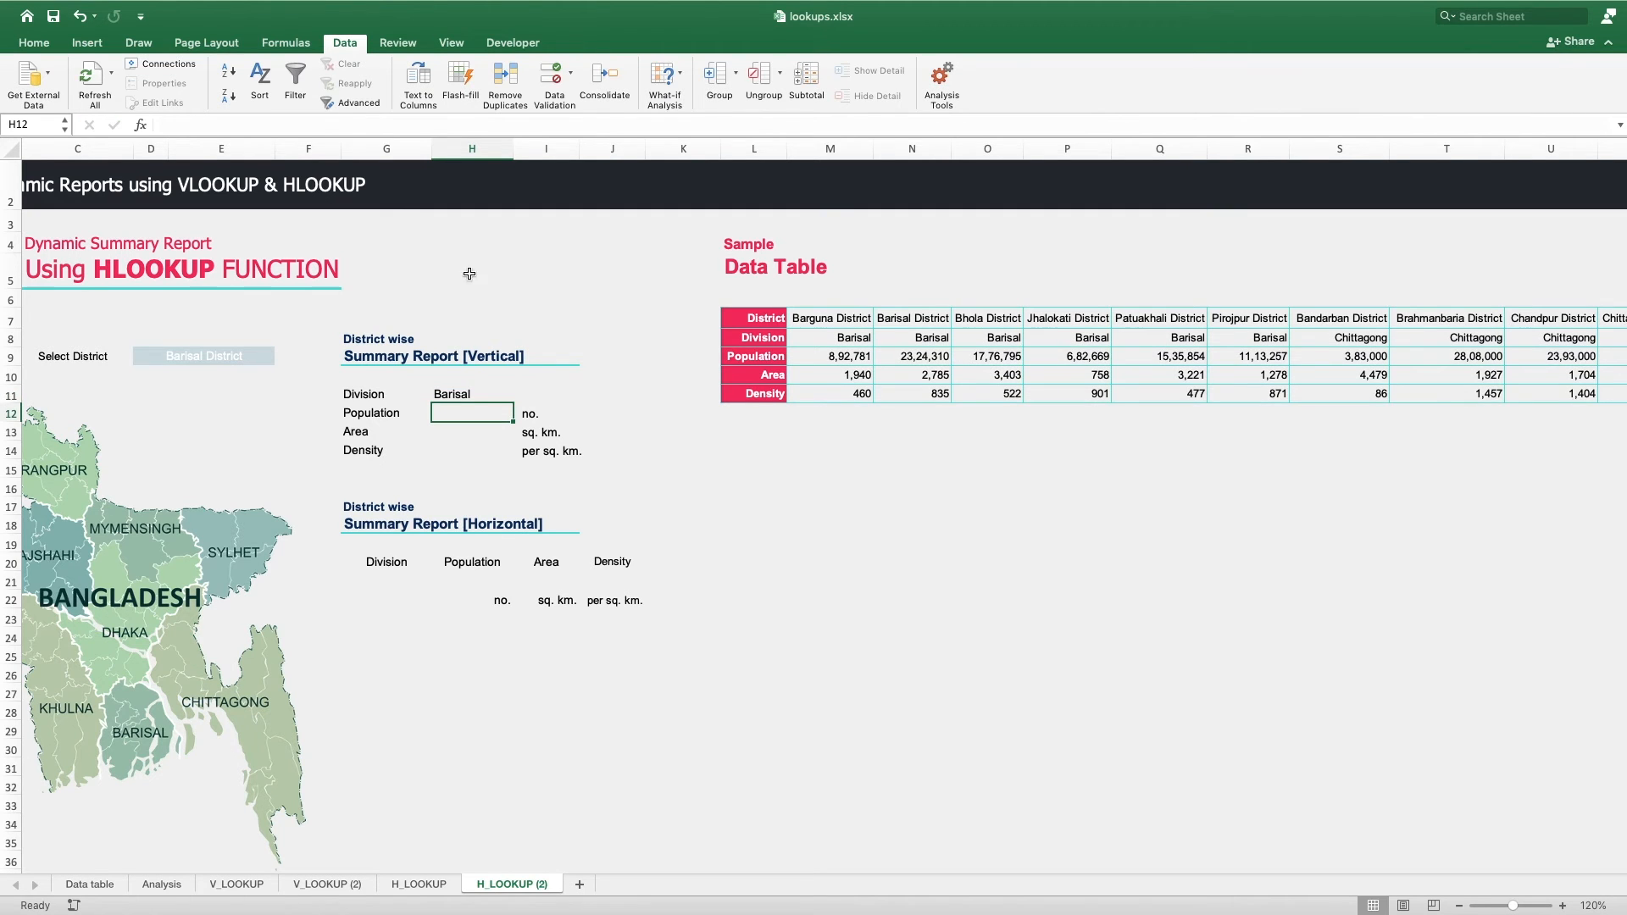
- Test the Division lookup by setting the Select District cell D9 to Brahmanbaria District
{"action": "left_click", "coordinate": [465, 396]}
{"action": "left_click", "coordinate": [202, 356]}
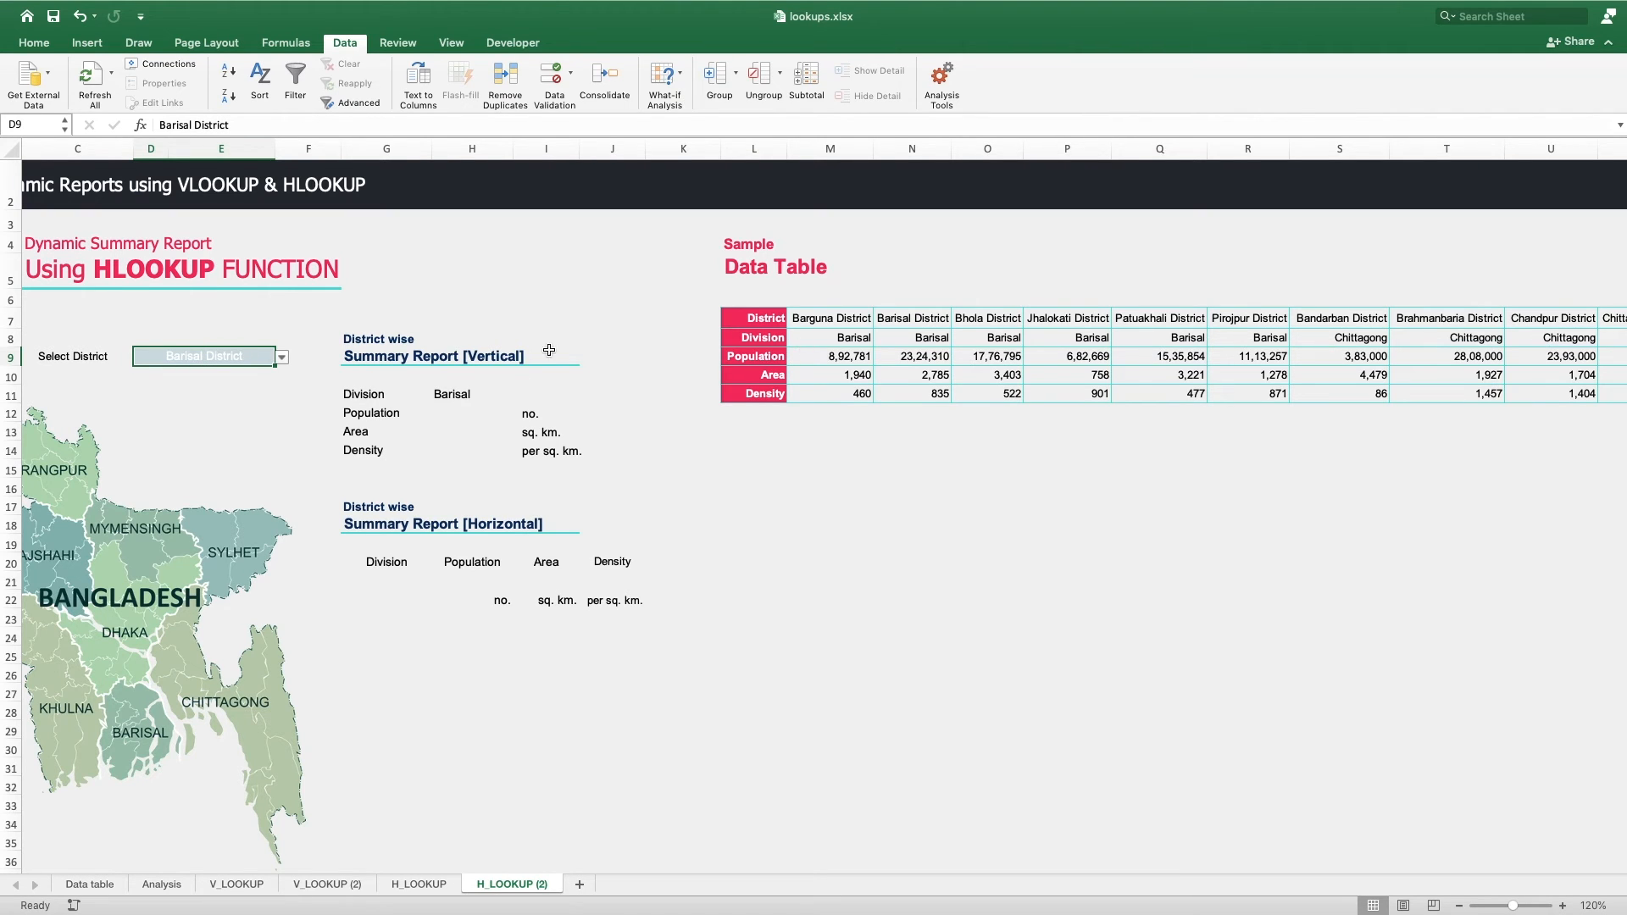
{"action": "left_click", "coordinate": [282, 356]}
{"action": "left_click", "coordinate": [184, 488]}
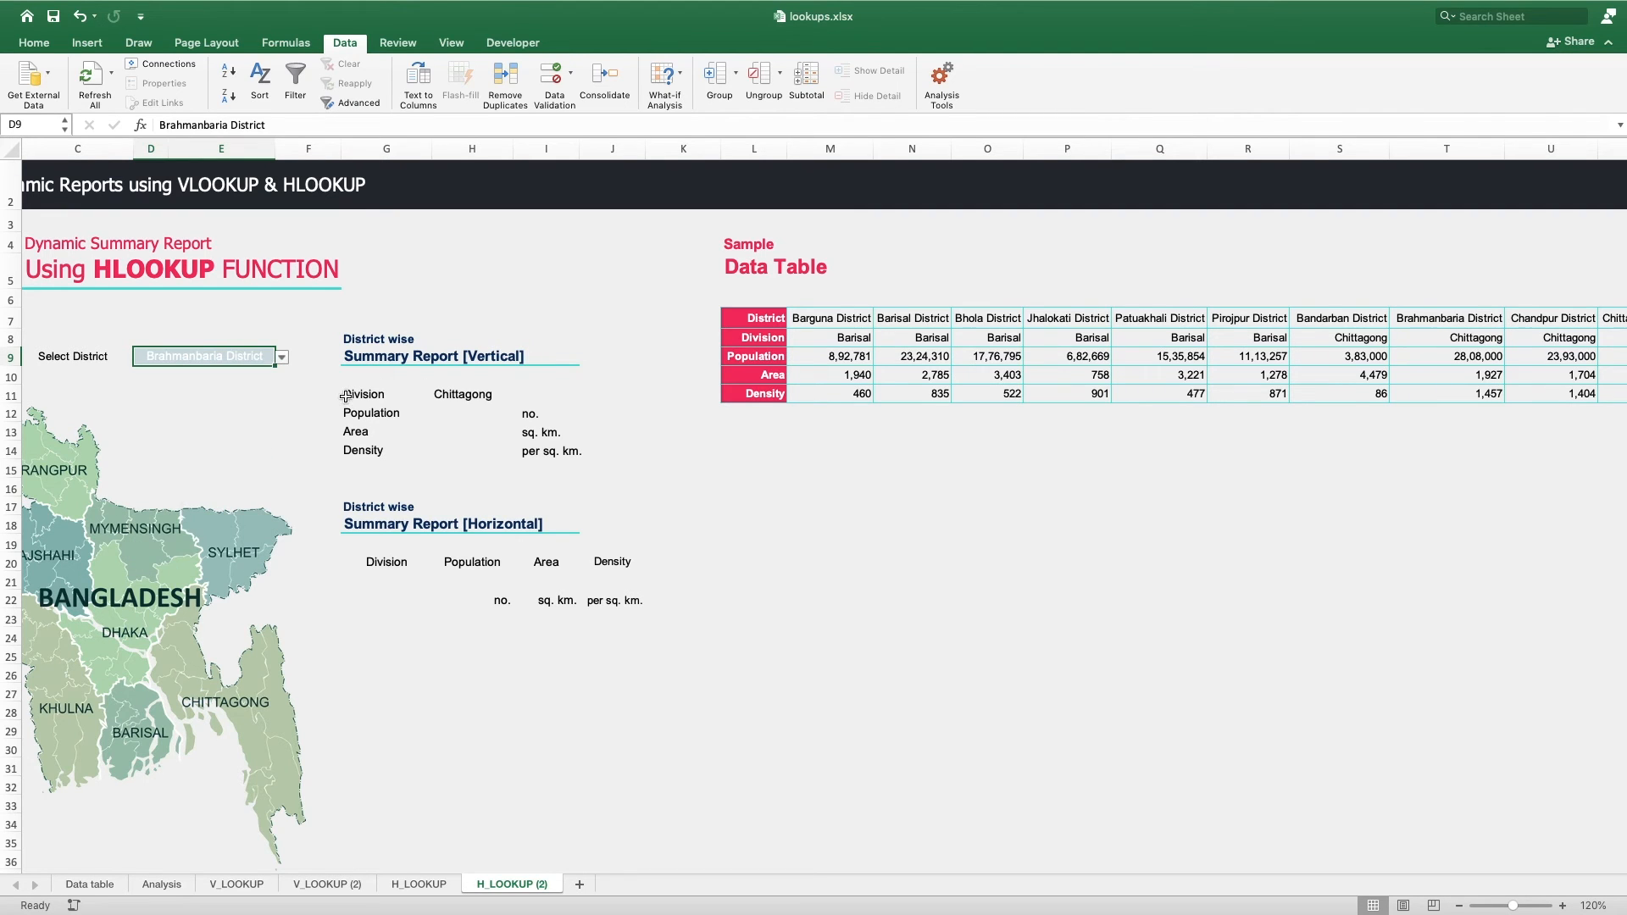
- Copy the Division formula from H11 to the Population cell H12 and change its row index to 3
{"action": "left_click", "coordinate": [482, 395]}
{"action": "key", "text": "super+c"}
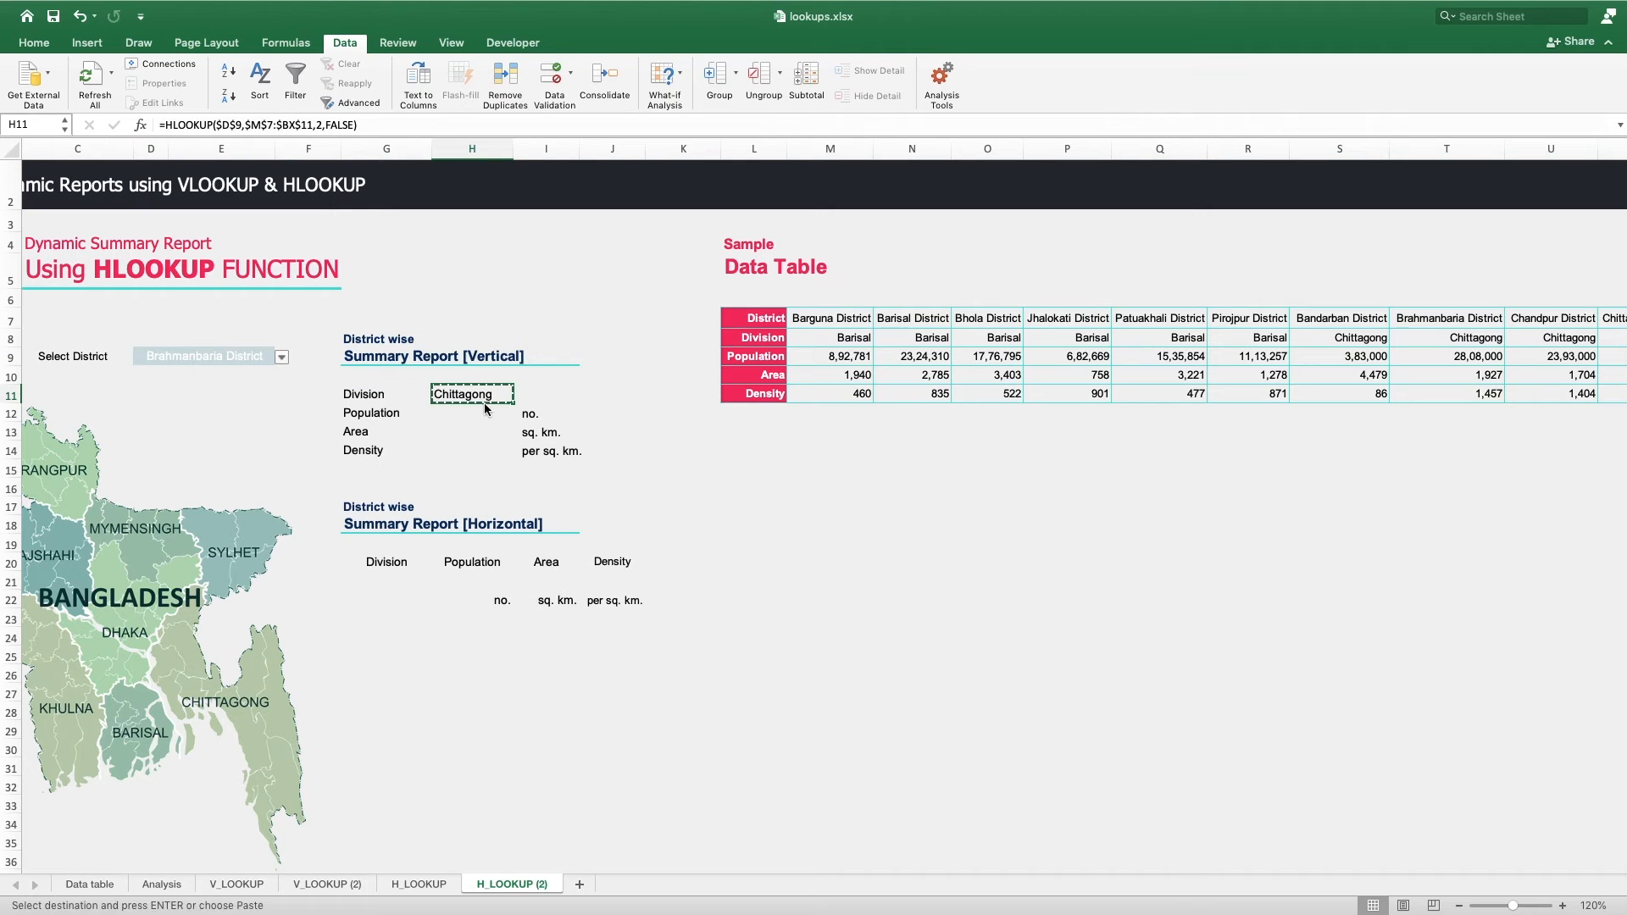
{"action": "left_click", "coordinate": [476, 419]}
{"action": "key", "text": "super+v"}
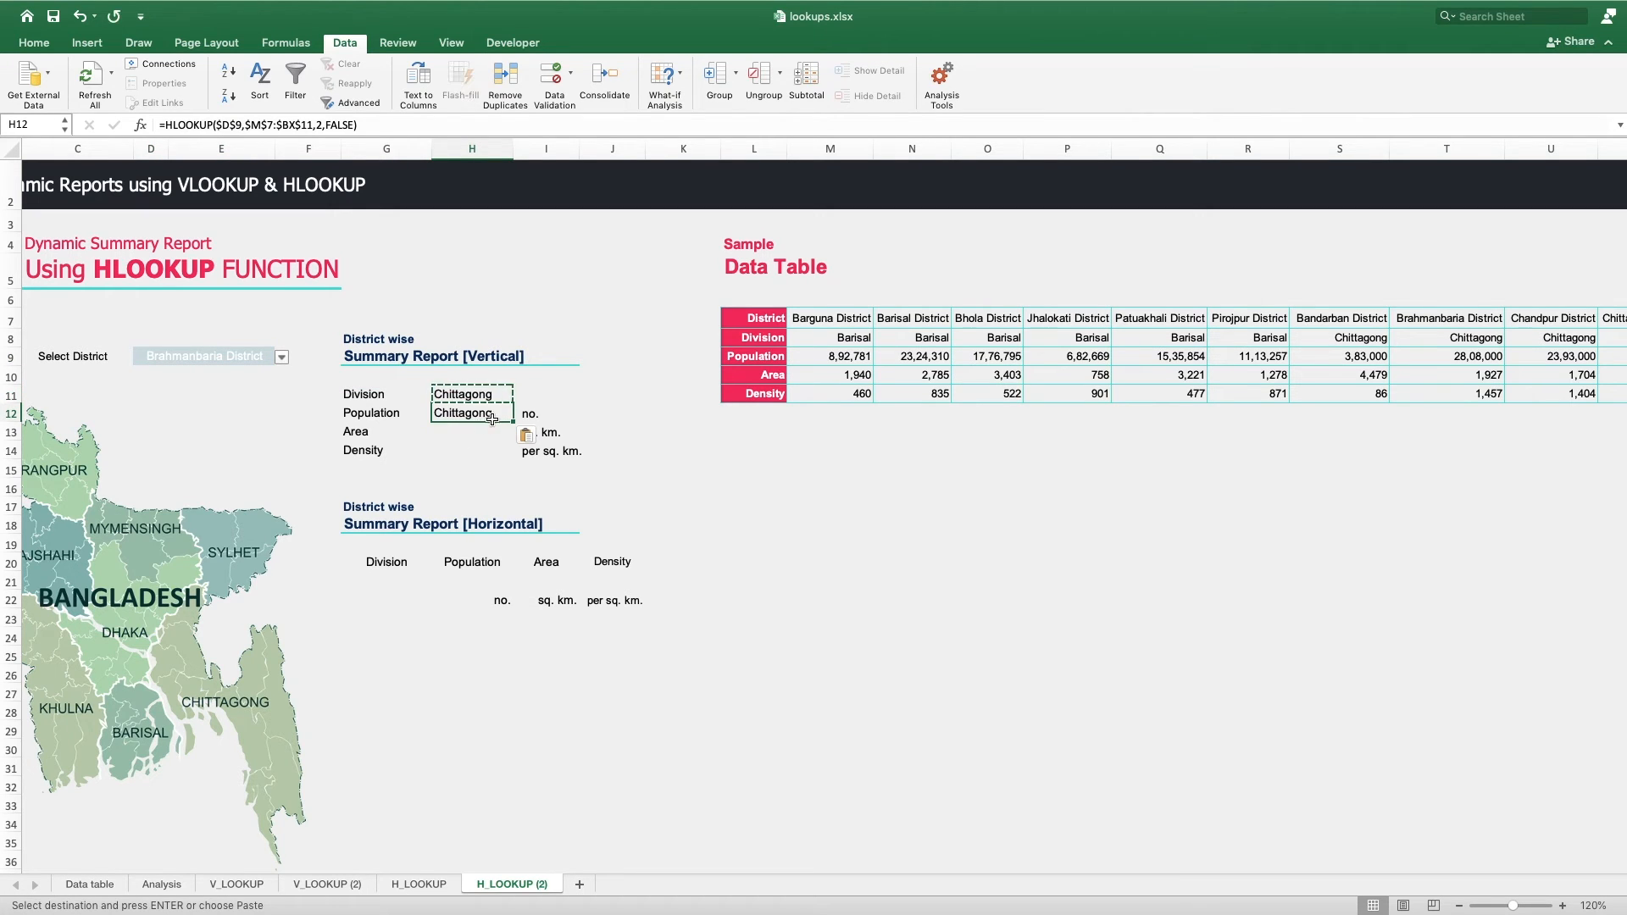
{"action": "left_click", "coordinate": [319, 125]}
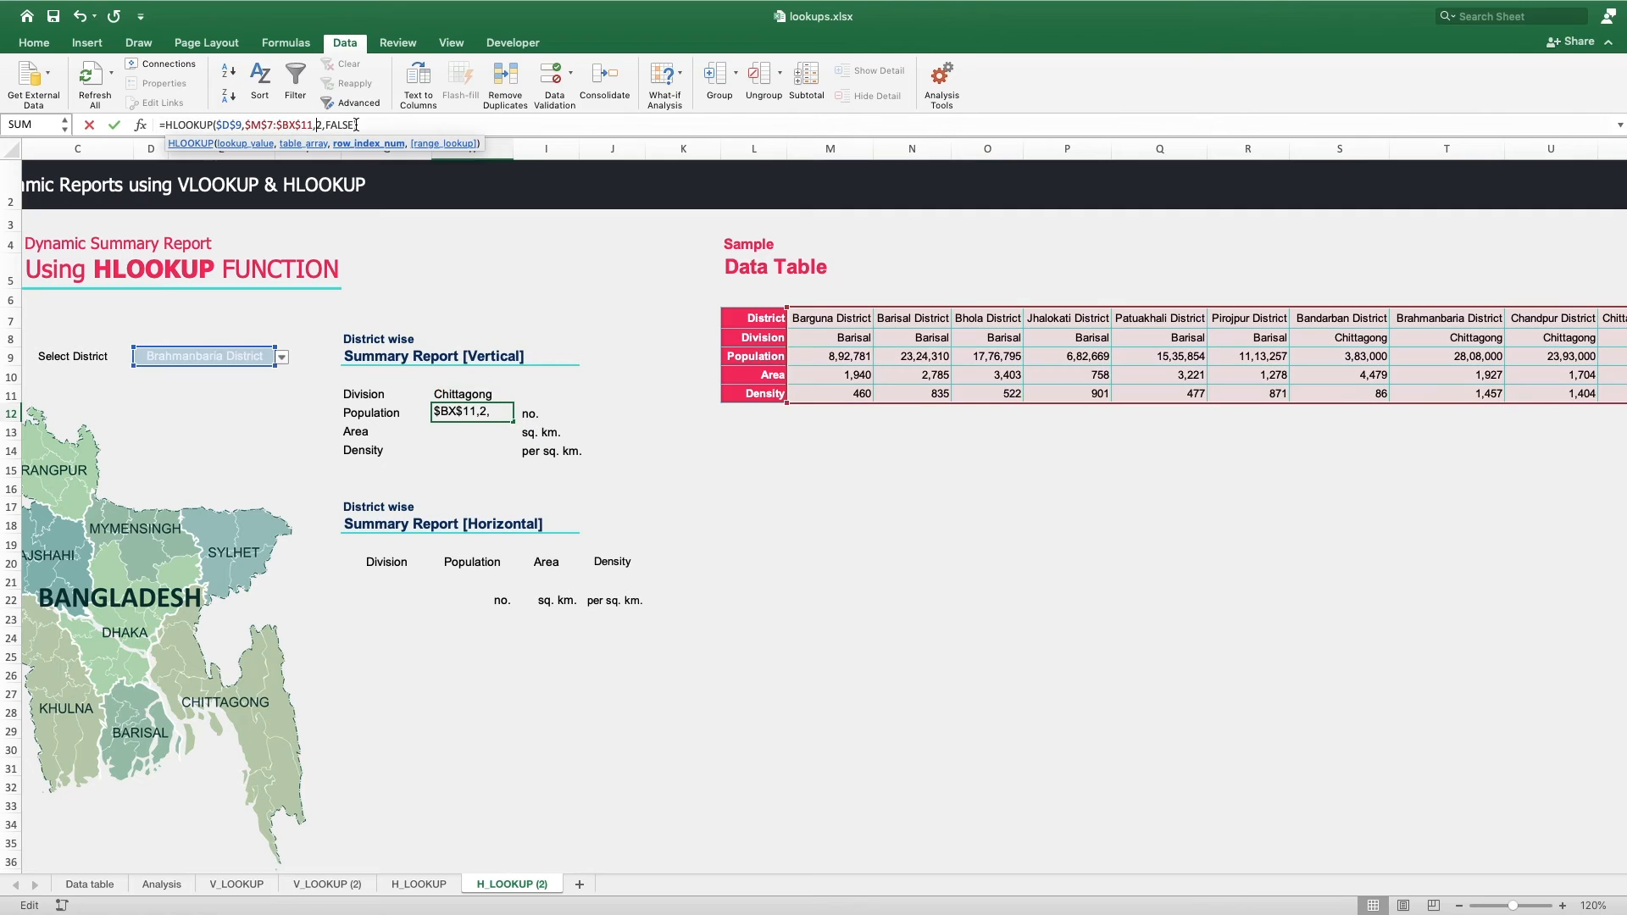
{"action": "key", "text": "BackSpace"}
{"action": "type", "text": "2"}
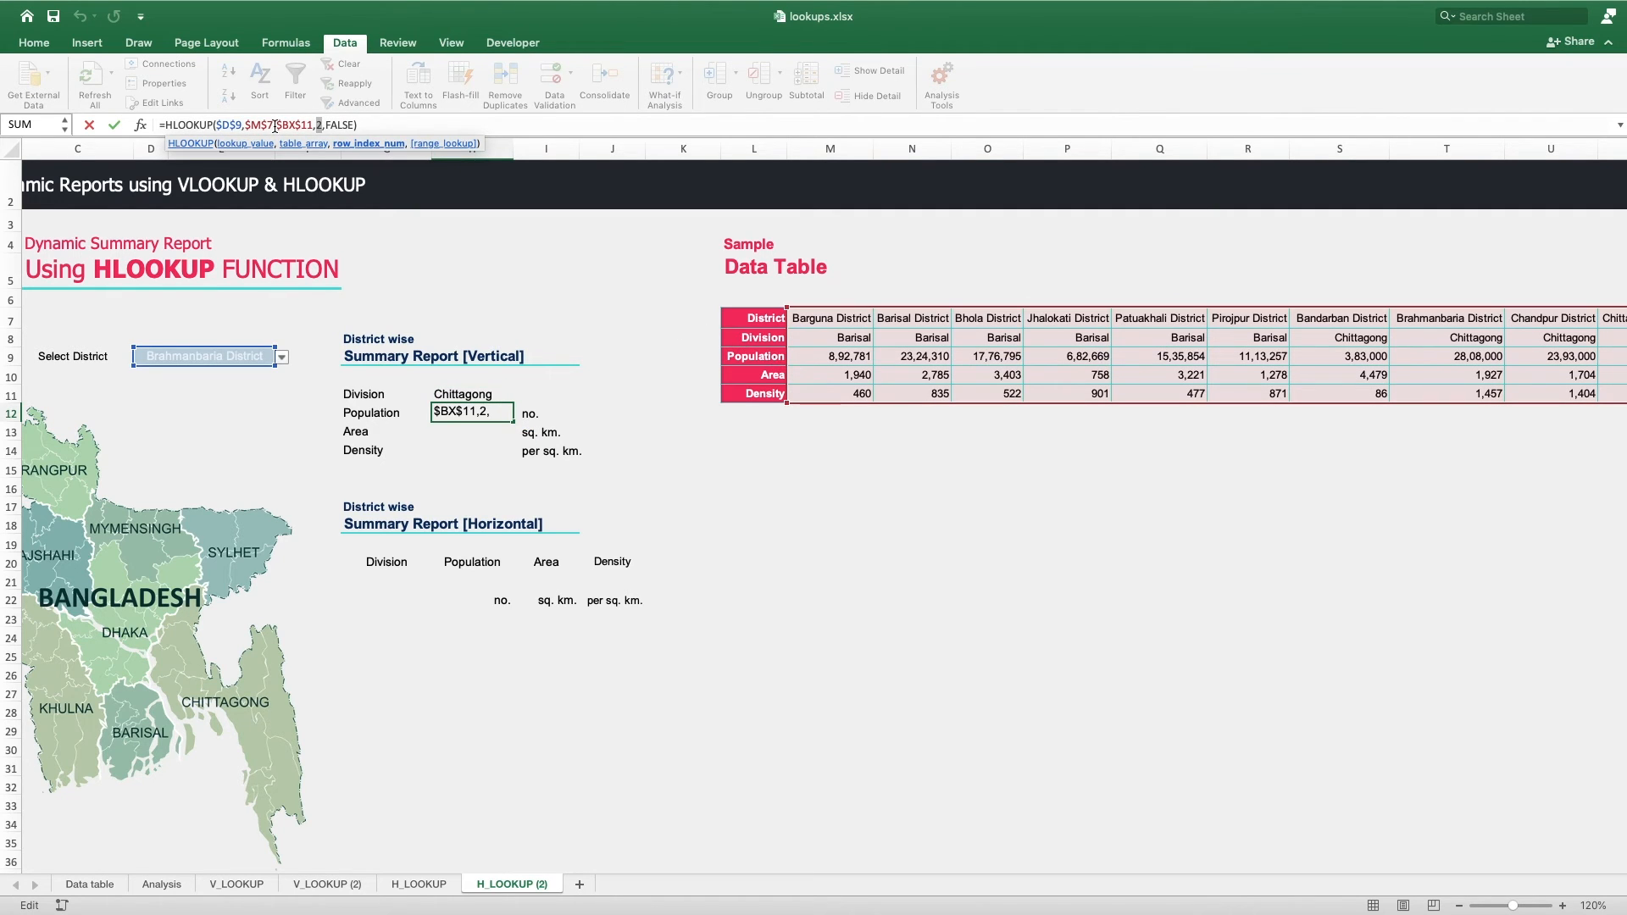
{"action": "type", "text": "3"}
{"action": "key", "text": "Return"}
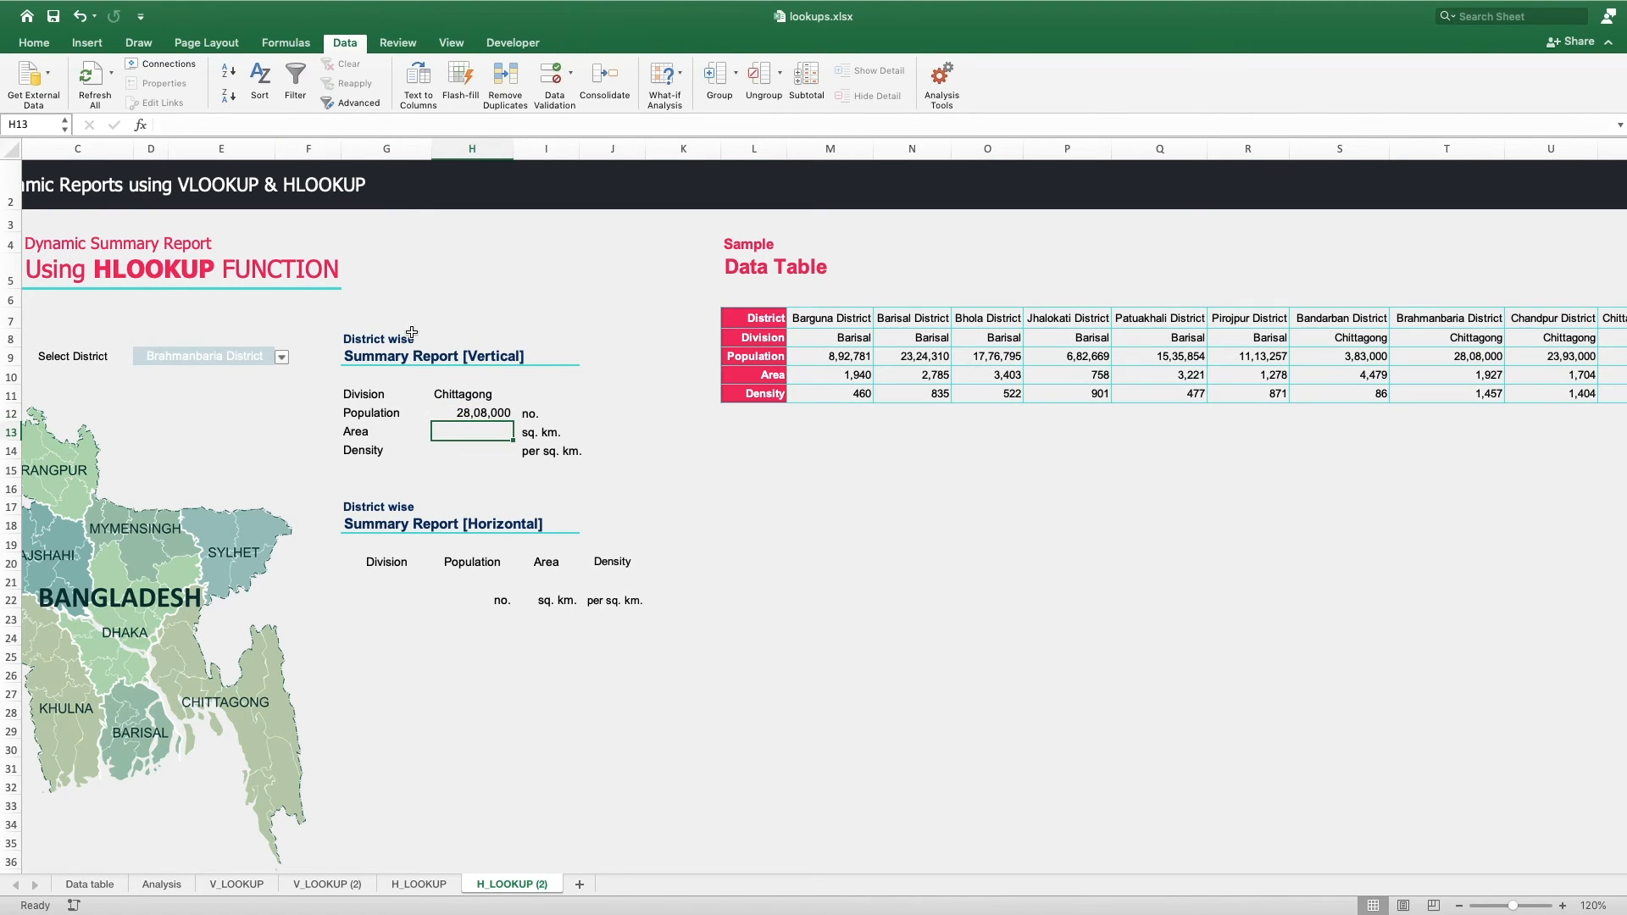
- Copy the Population formula from H12 to the Area cell H13 and change its row index to 4
{"action": "left_click", "coordinate": [479, 415]}
{"action": "key", "text": "super+c"}
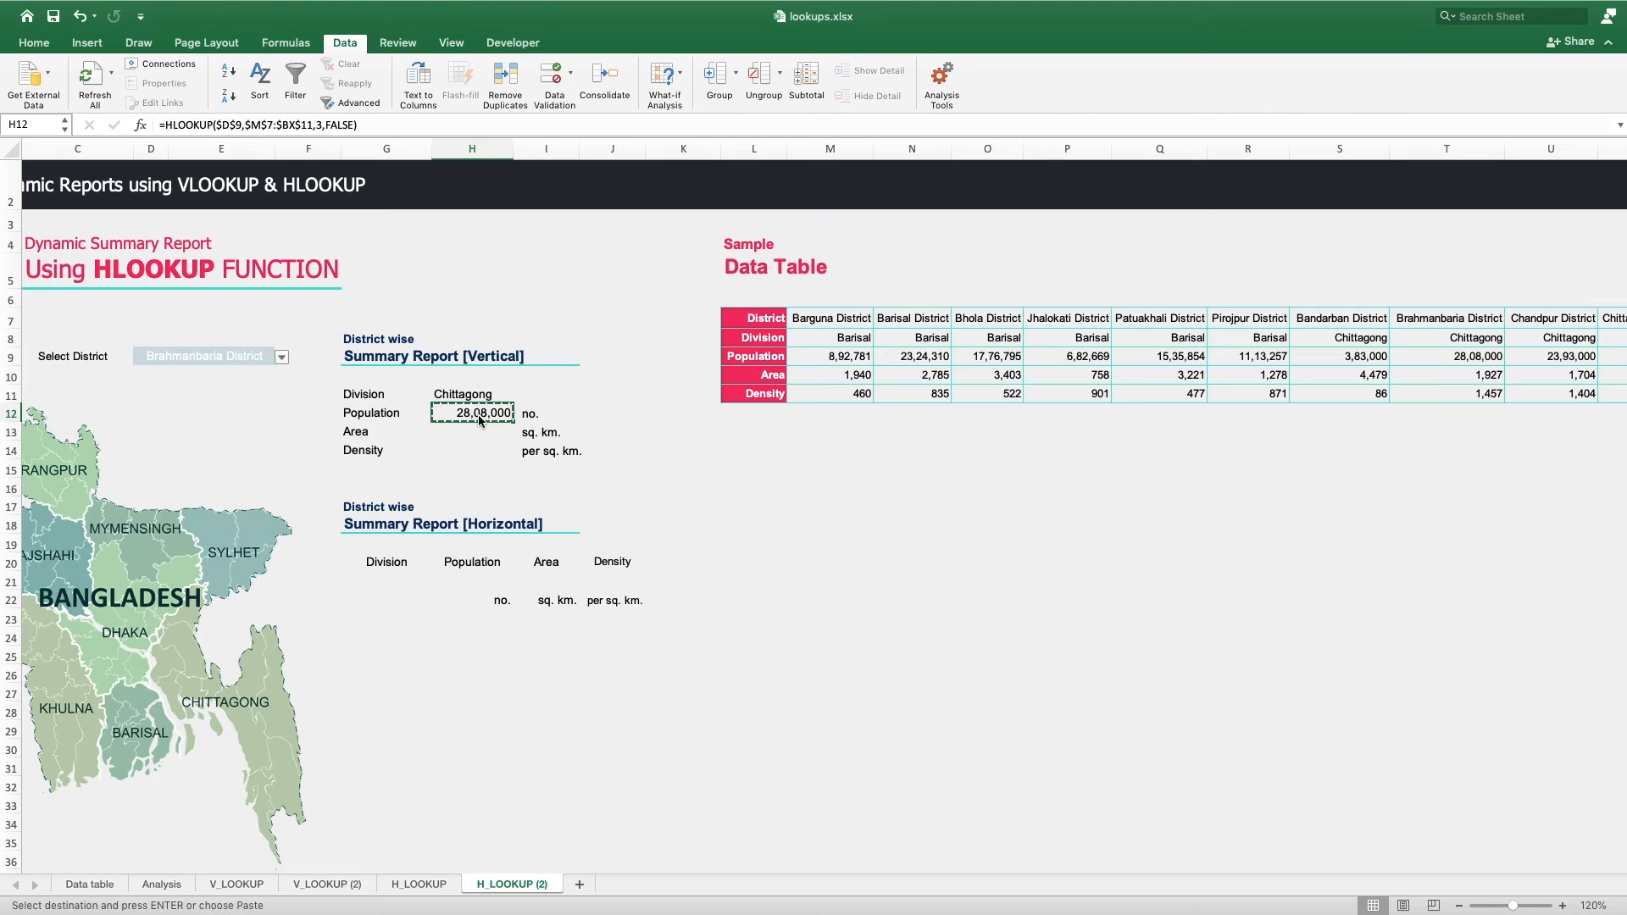
{"action": "left_click", "coordinate": [482, 438]}
{"action": "key", "text": "super+v"}
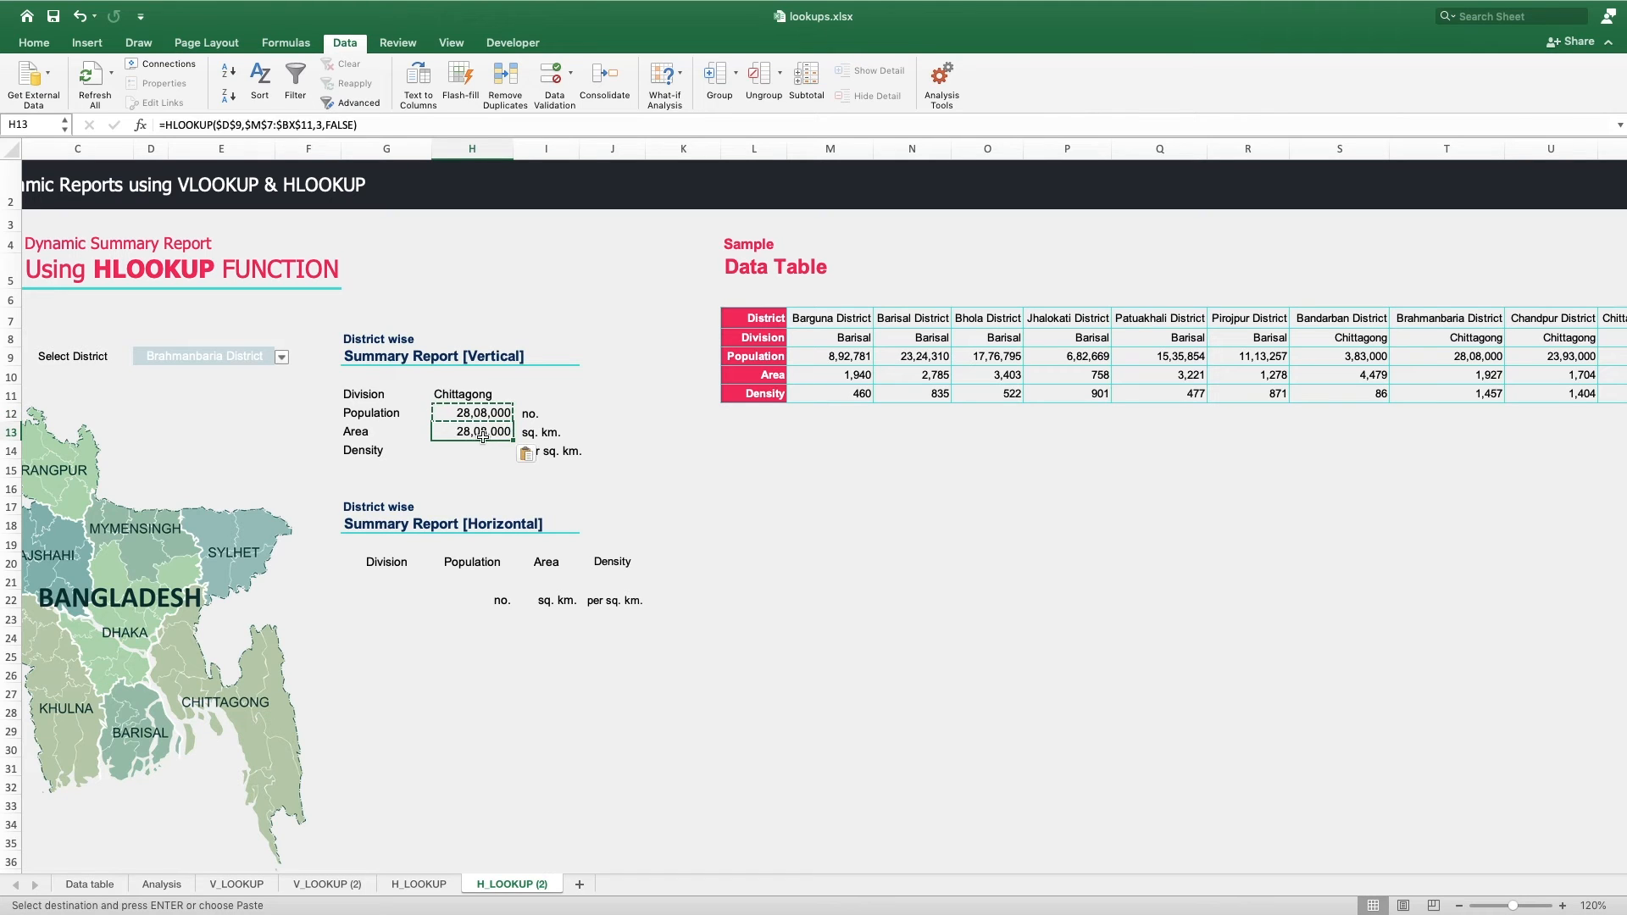
{"action": "left_click", "coordinate": [336, 121]}
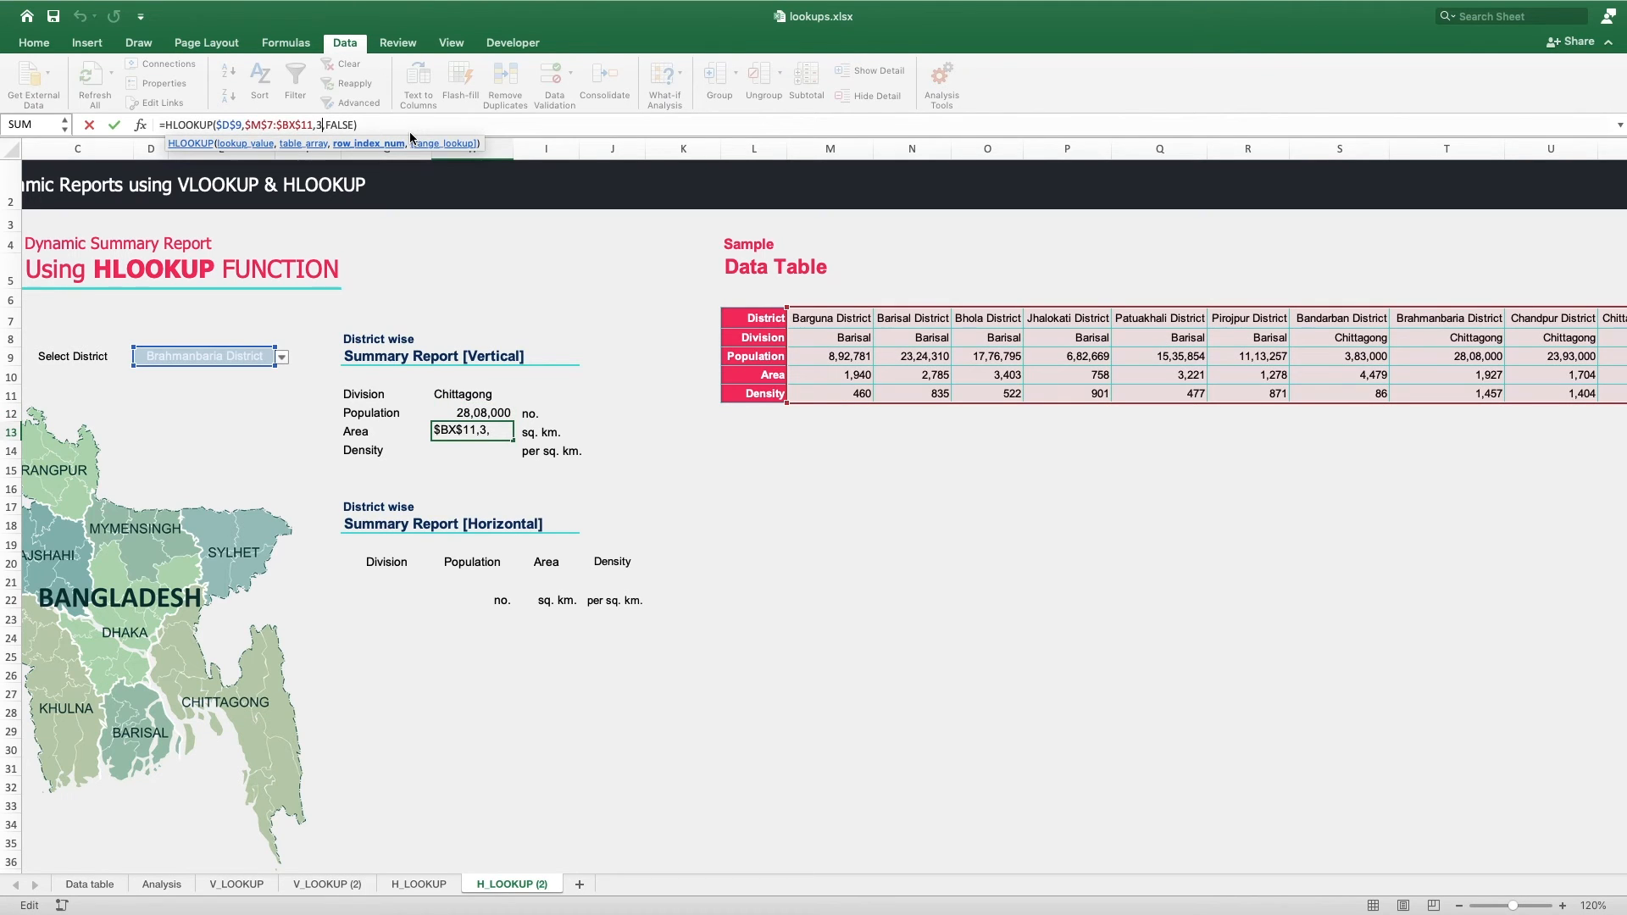
{"action": "key", "text": "shift+Left"}
{"action": "key", "text": "Return"}
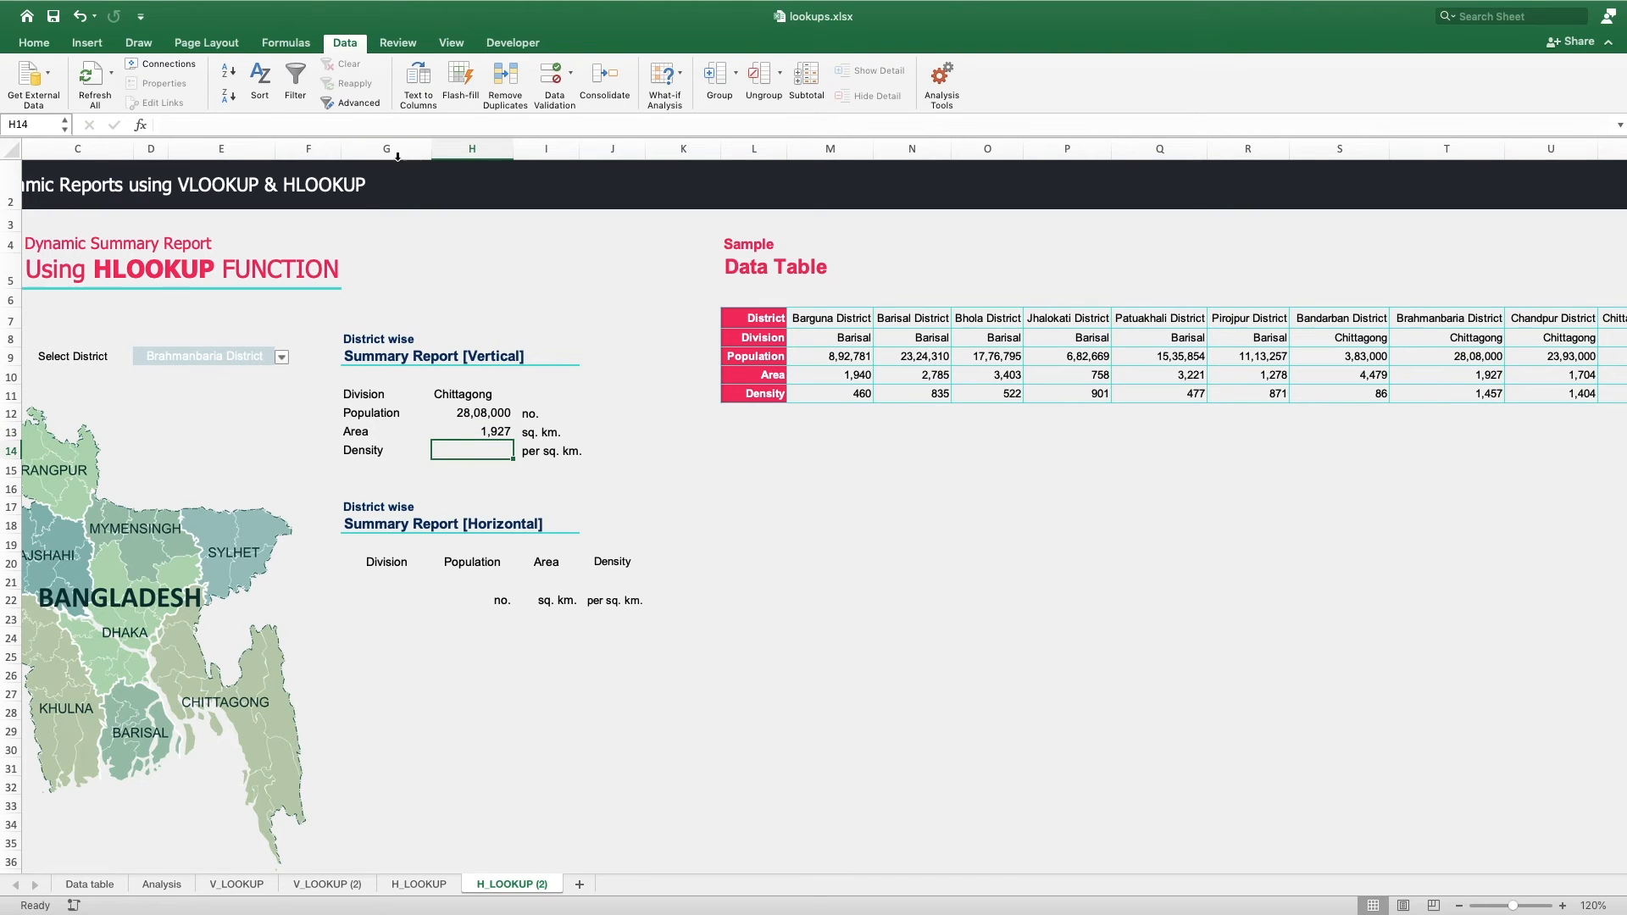
- Copy the Area formula from H13 to the Density cell H14 and change its row index to 5
{"action": "left_click", "coordinate": [491, 434]}
{"action": "key", "text": "ctrl+c"}
{"action": "left_click", "coordinate": [496, 458]}
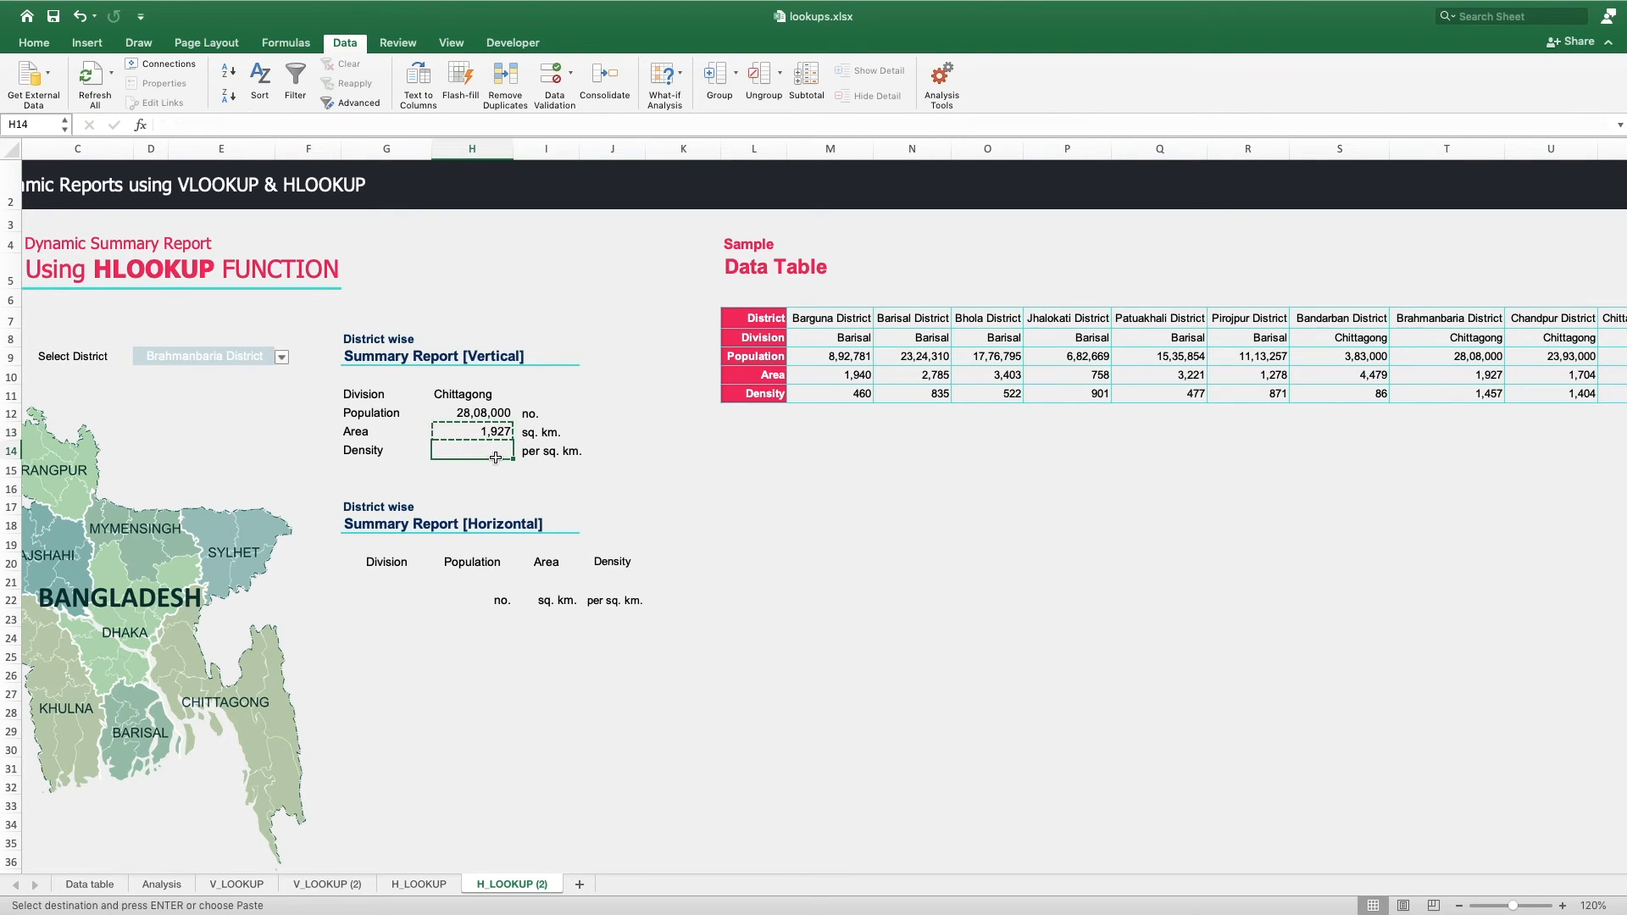
{"action": "key", "text": "ctrl+v"}
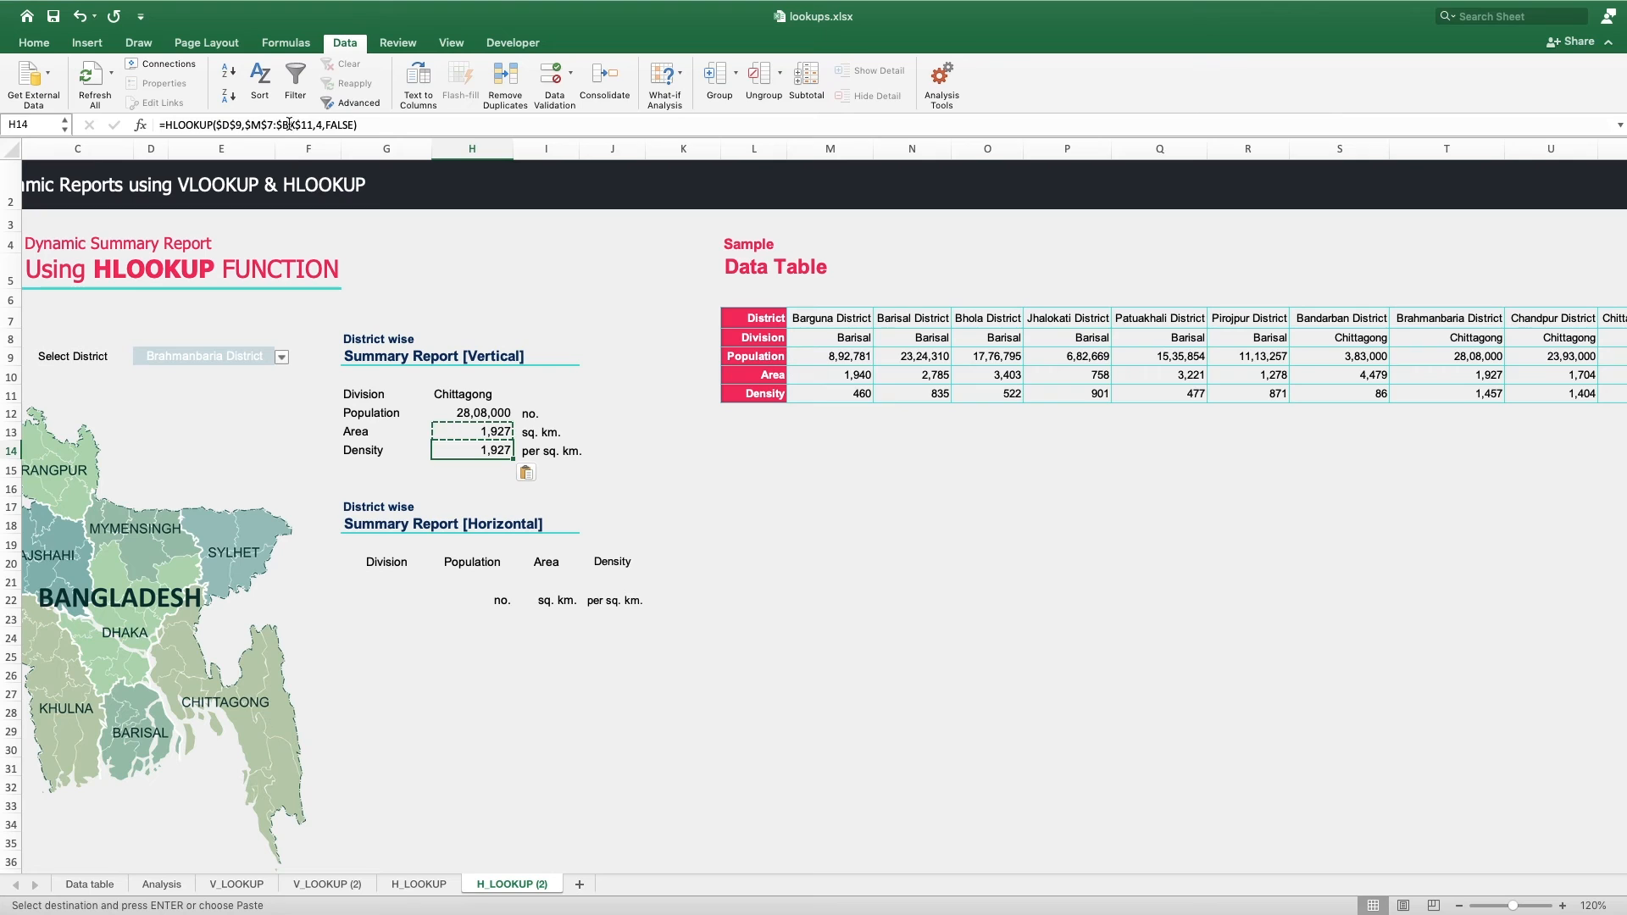
{"action": "left_click", "coordinate": [357, 125]}
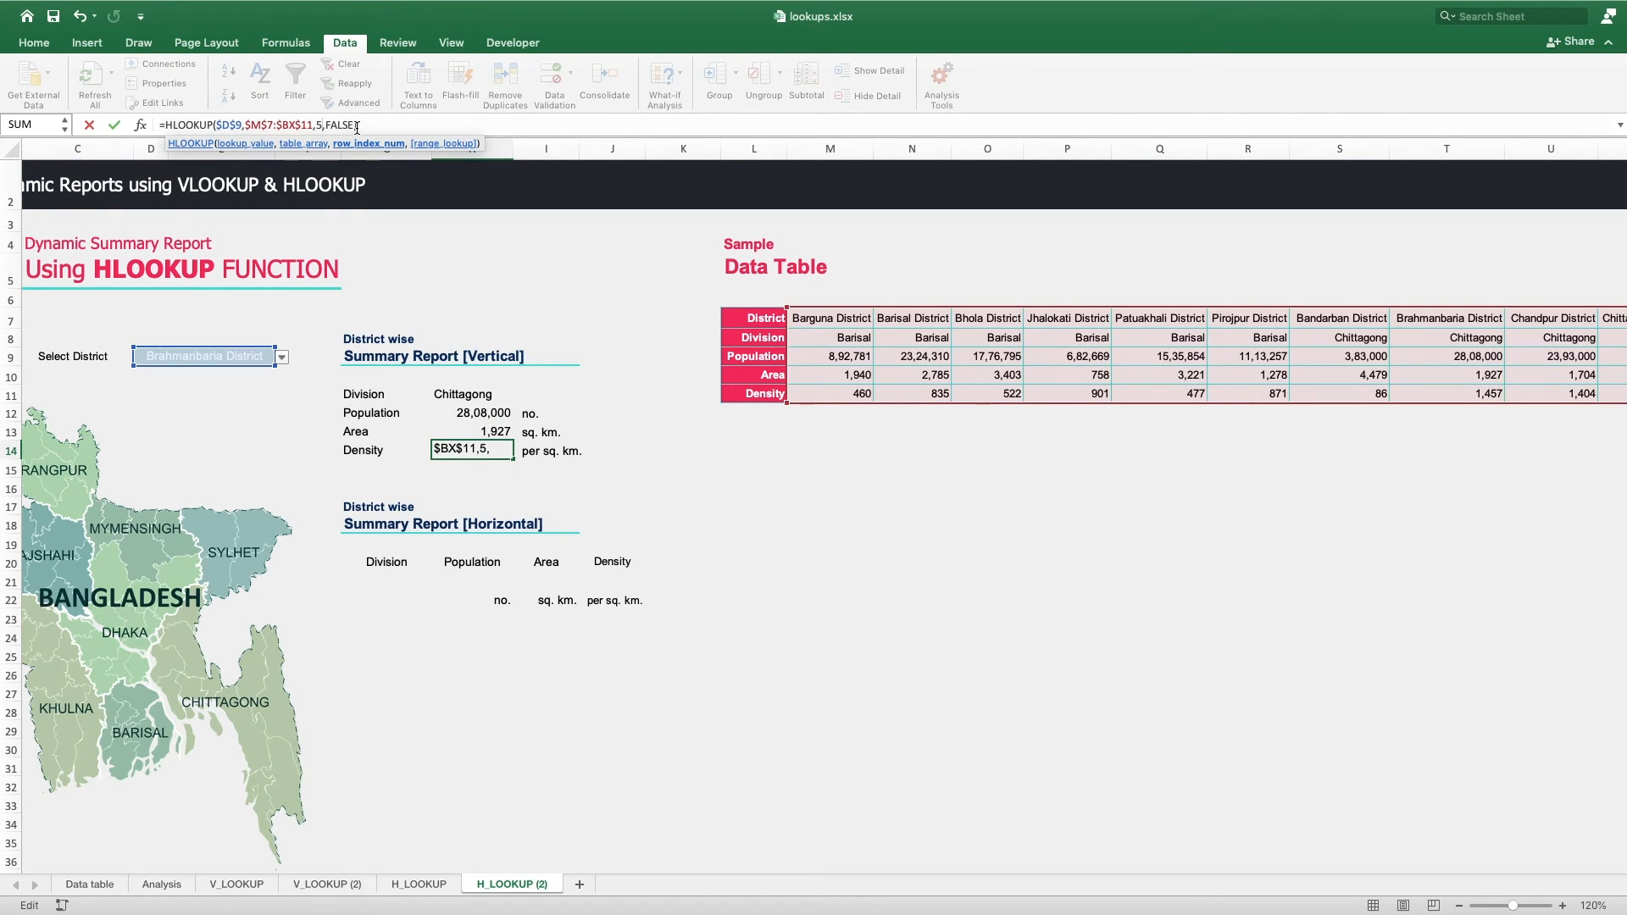
{"action": "key", "text": "Return"}
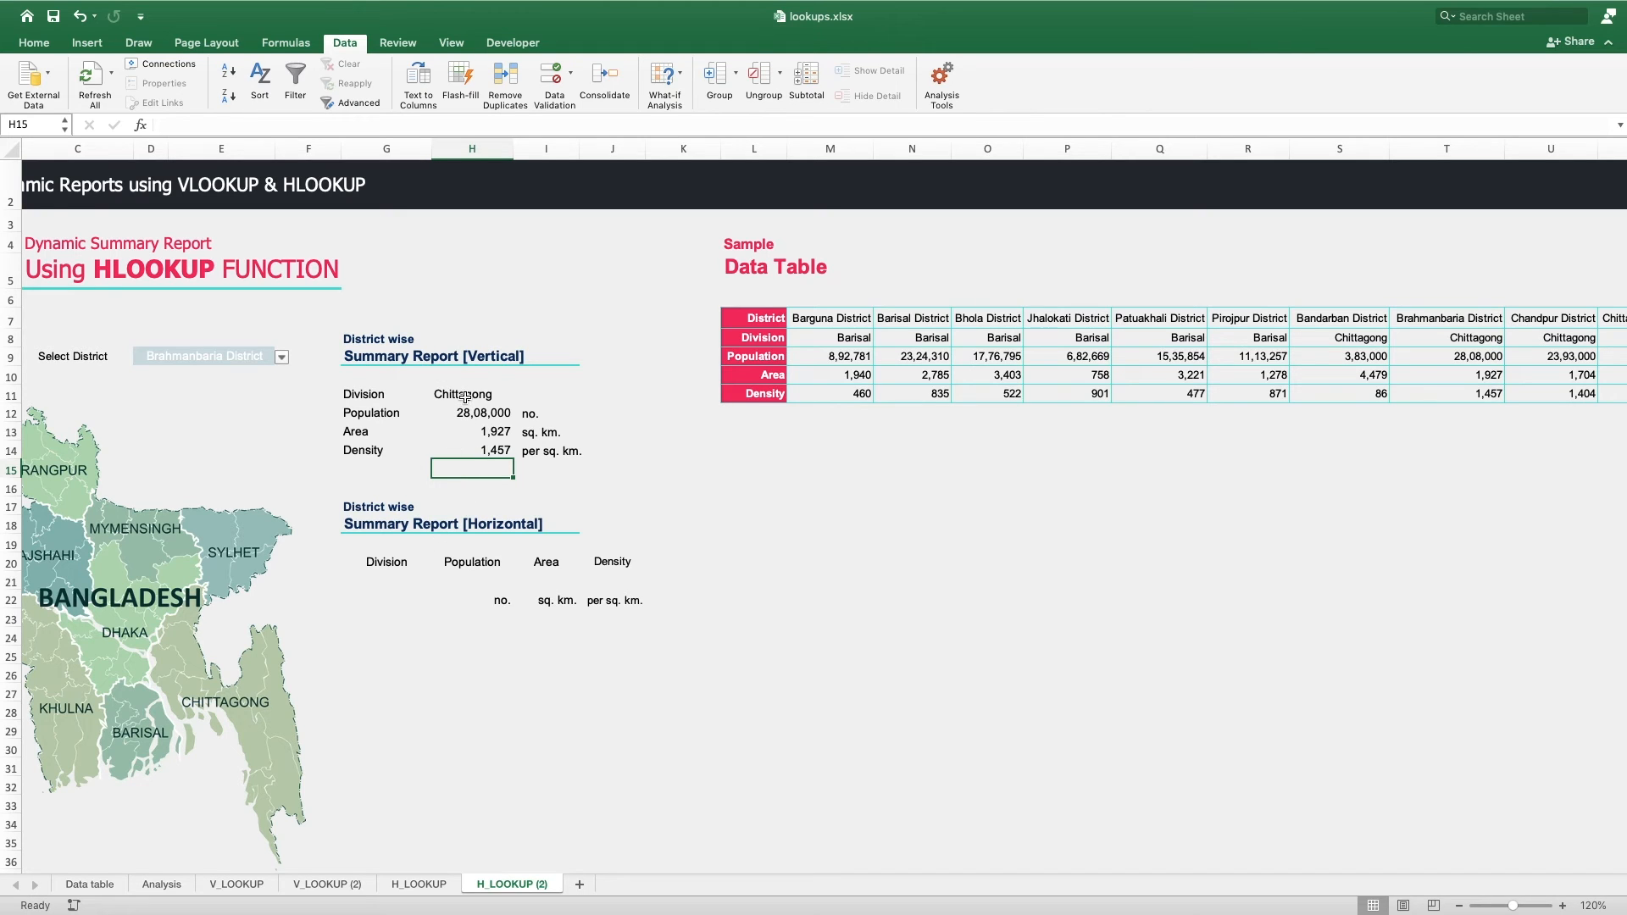
- Start an HLOOKUP formula in the horizontal report's Division cell G21 with $D$9 as the lookup value
{"action": "left_click", "coordinate": [396, 583]}
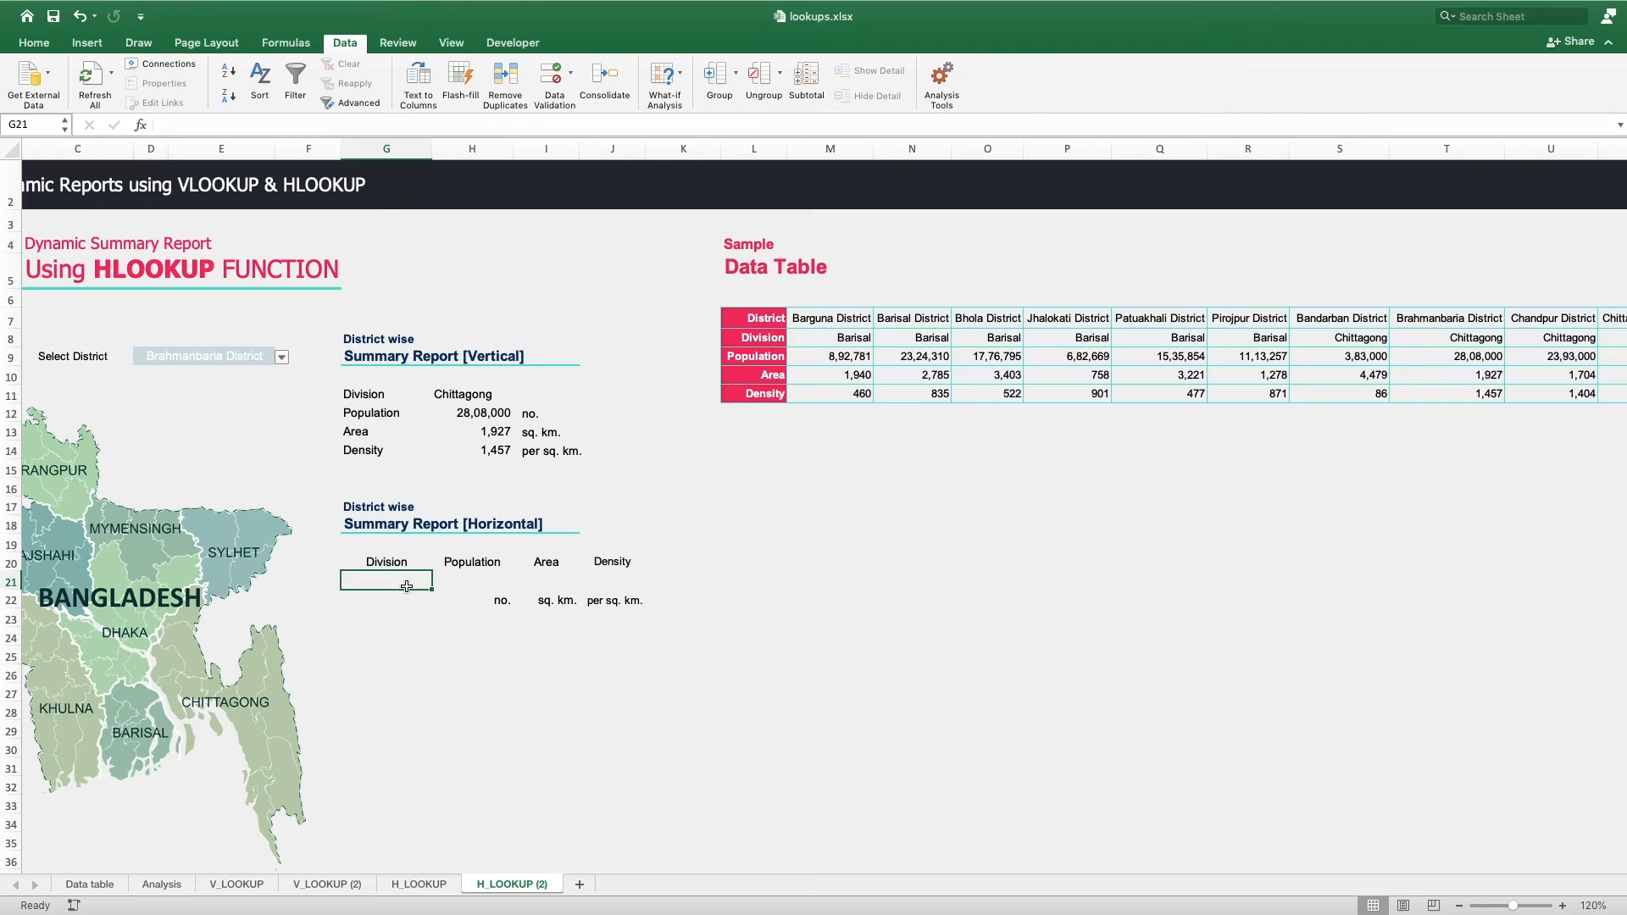
{"action": "type", "text": "="}
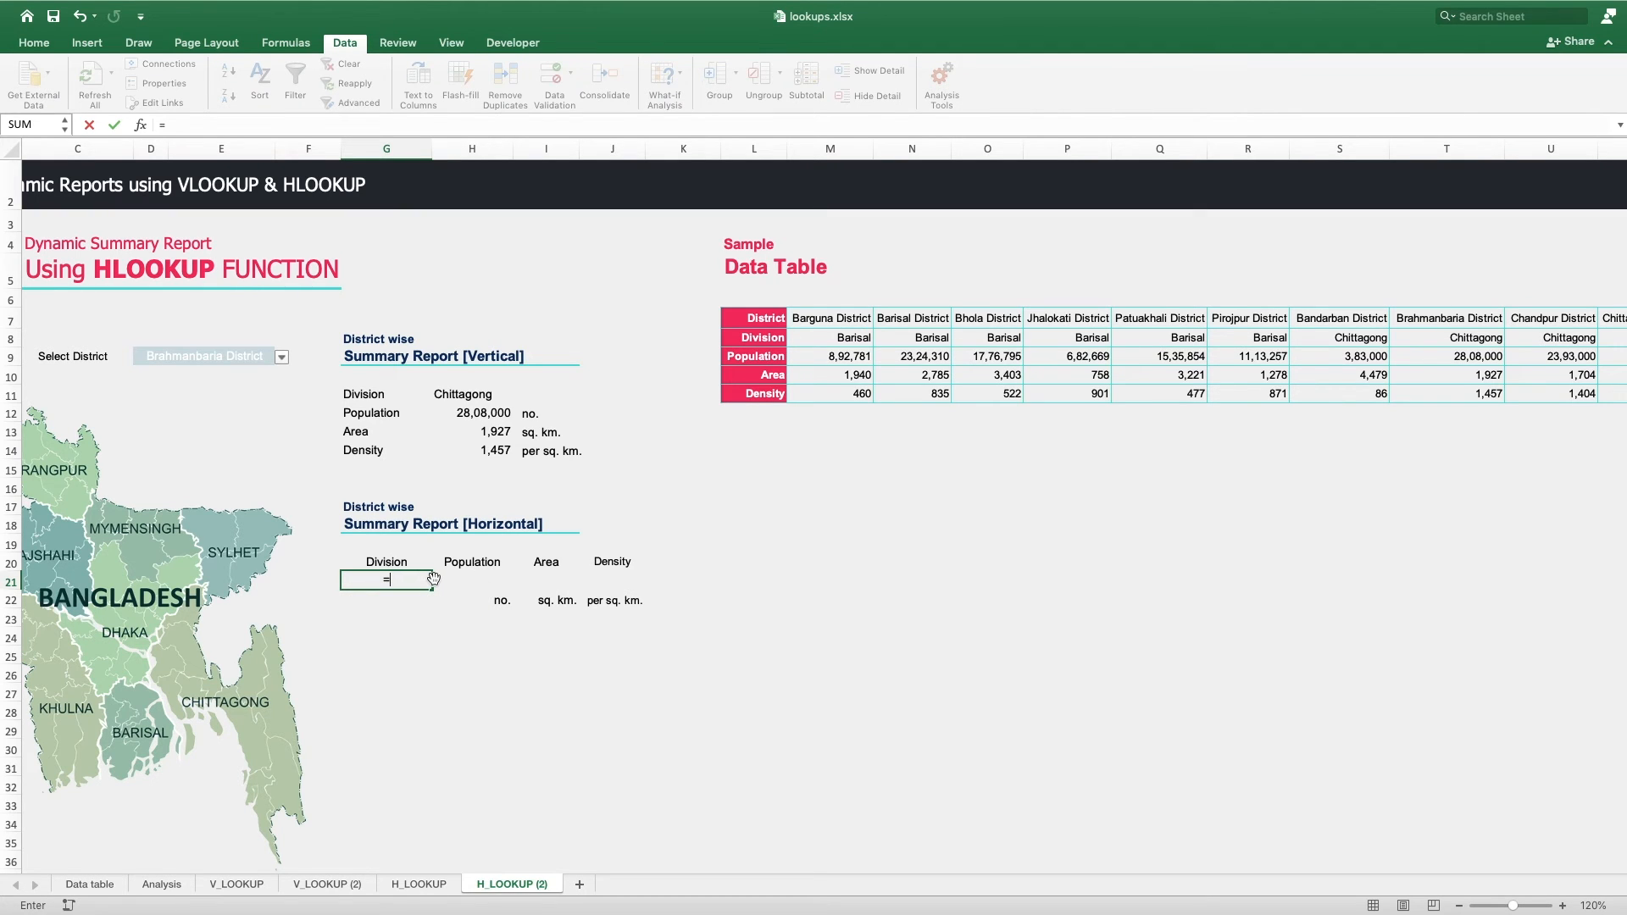
{"action": "type", "text": "h"}
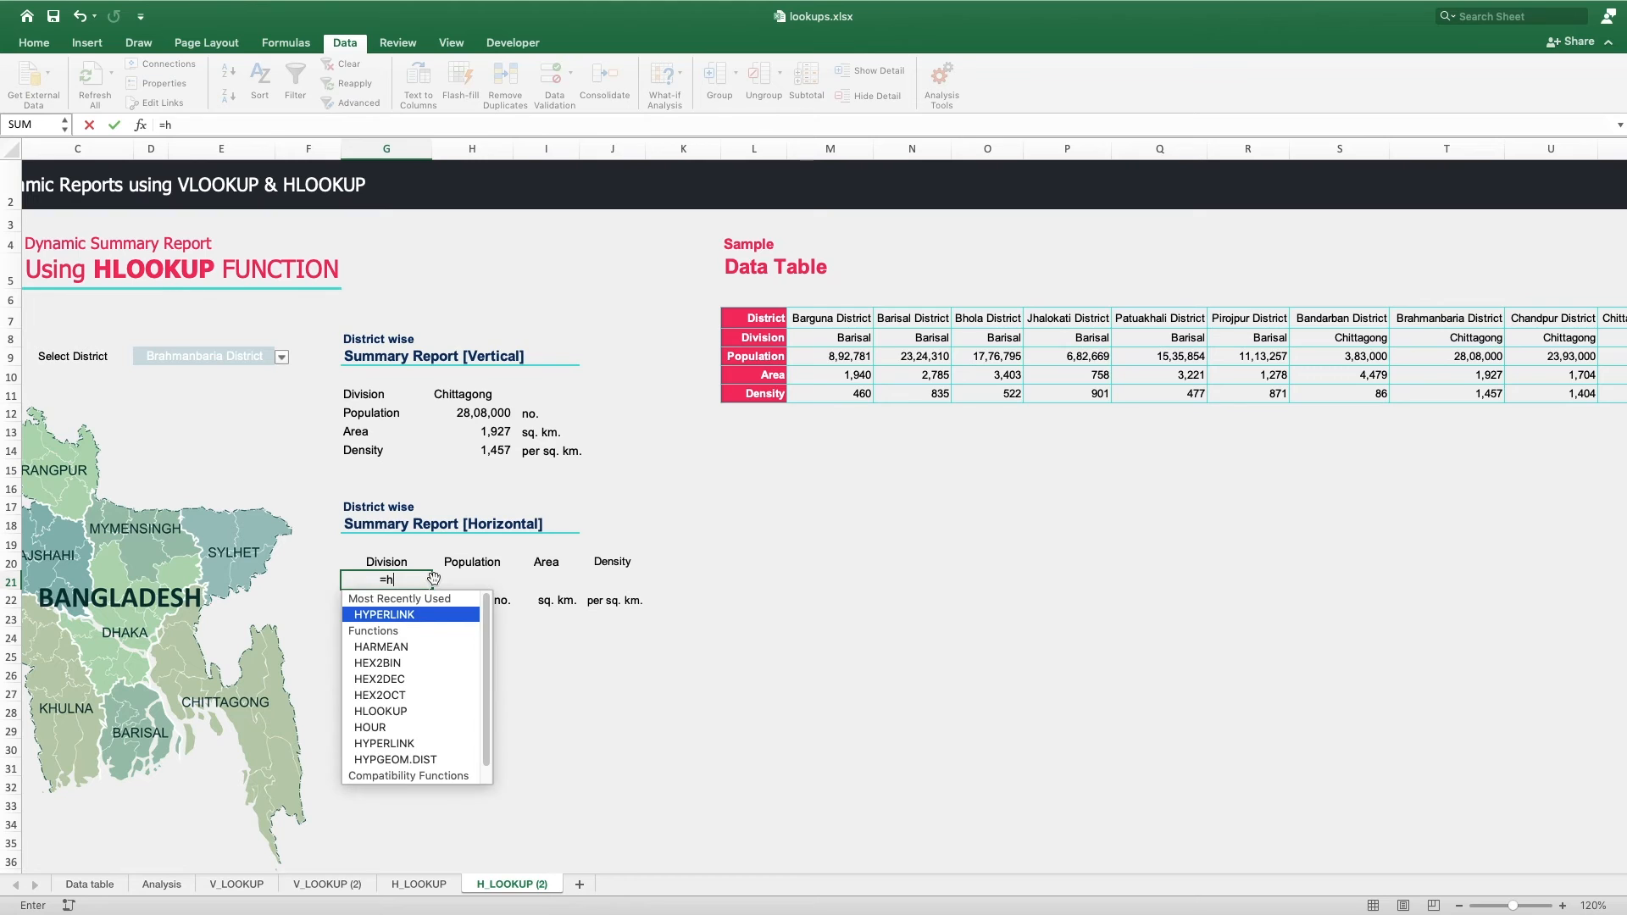
{"action": "type", "text": "lo"}
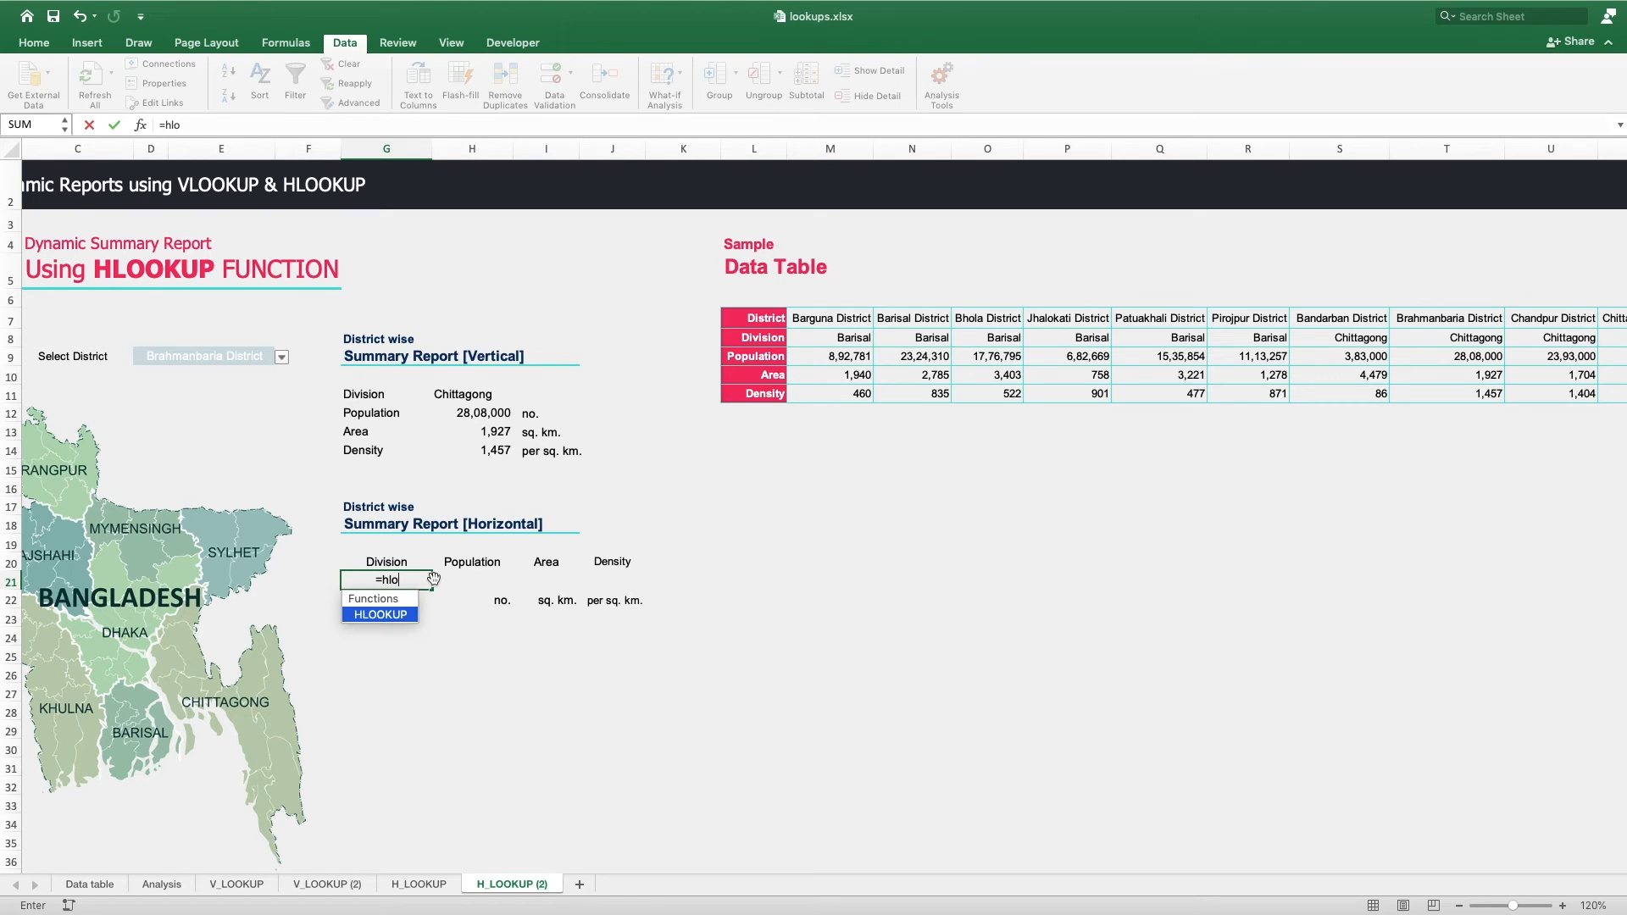
{"action": "key", "text": "Tab"}
{"action": "left_click", "coordinate": [207, 357]}
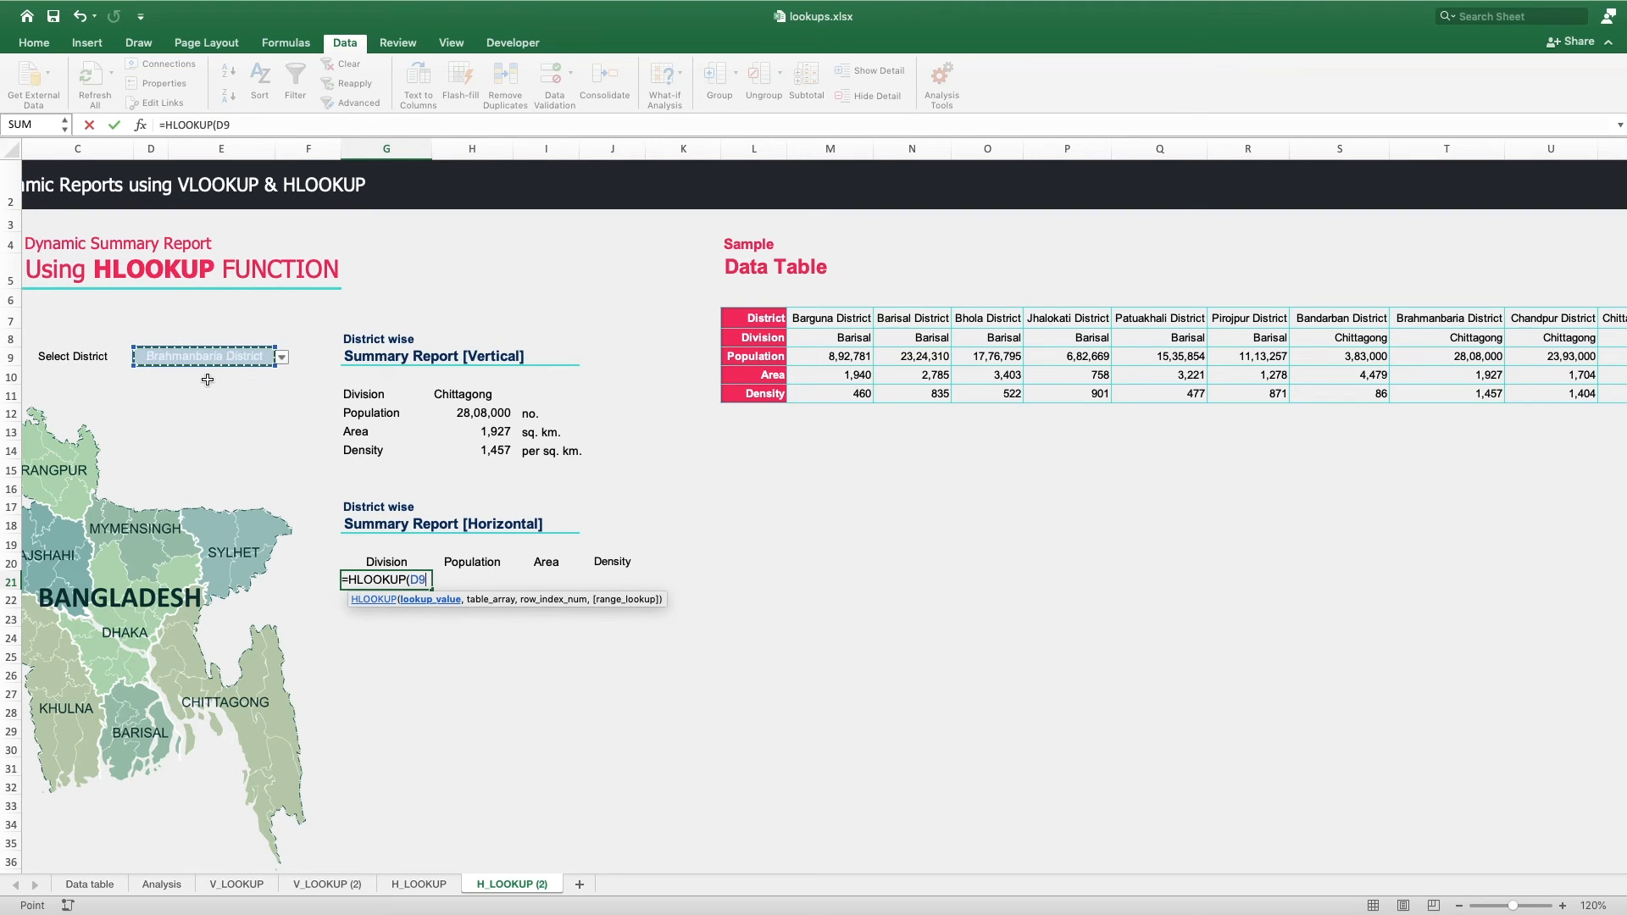
{"action": "key", "text": "F4"}
{"action": "type", "text": ","}
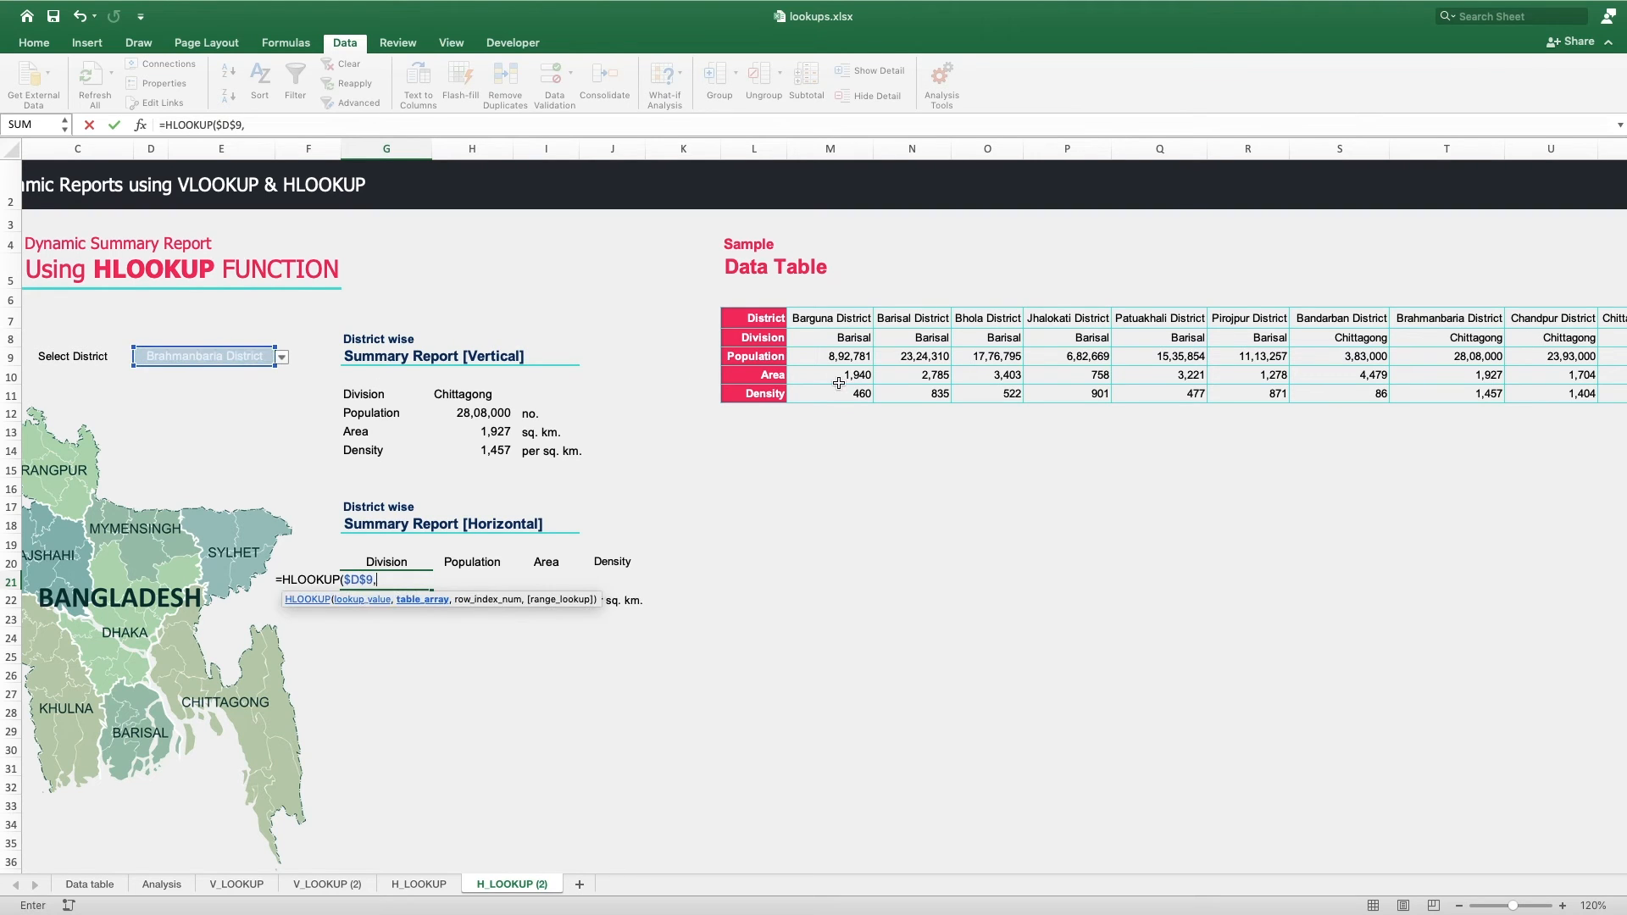
- Add the district data table as the G21 formula's table array, made absolute as $M$7:$BX$11
{"action": "left_click", "coordinate": [821, 324]}
{"action": "key", "text": "super+shift+Down"}
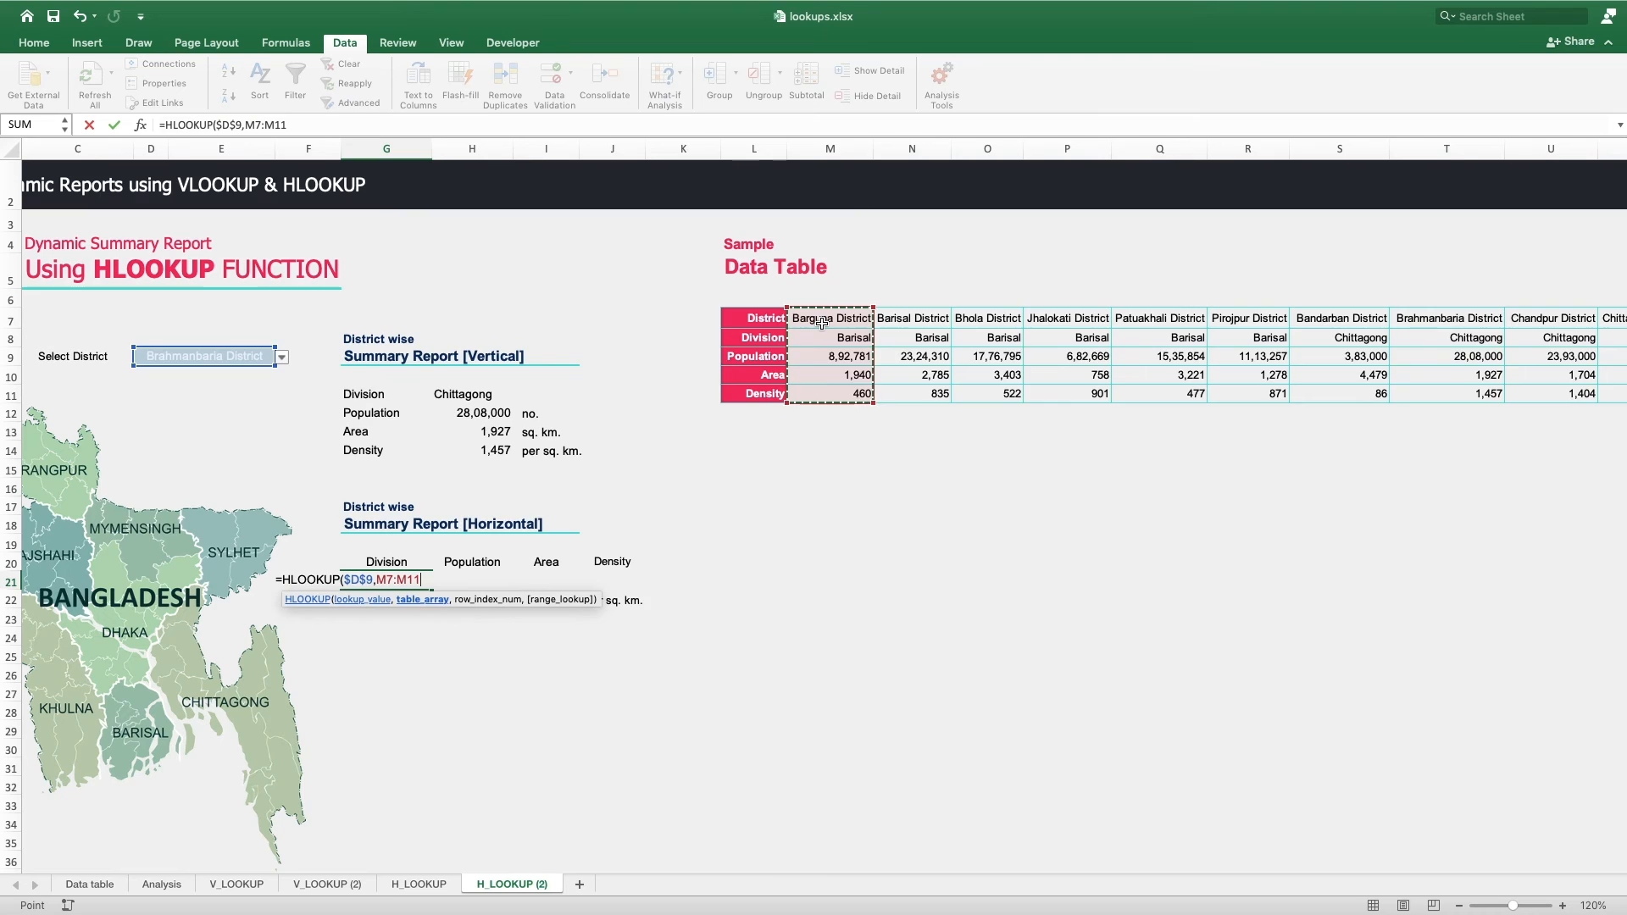
{"action": "key", "text": "super+shift+Right"}
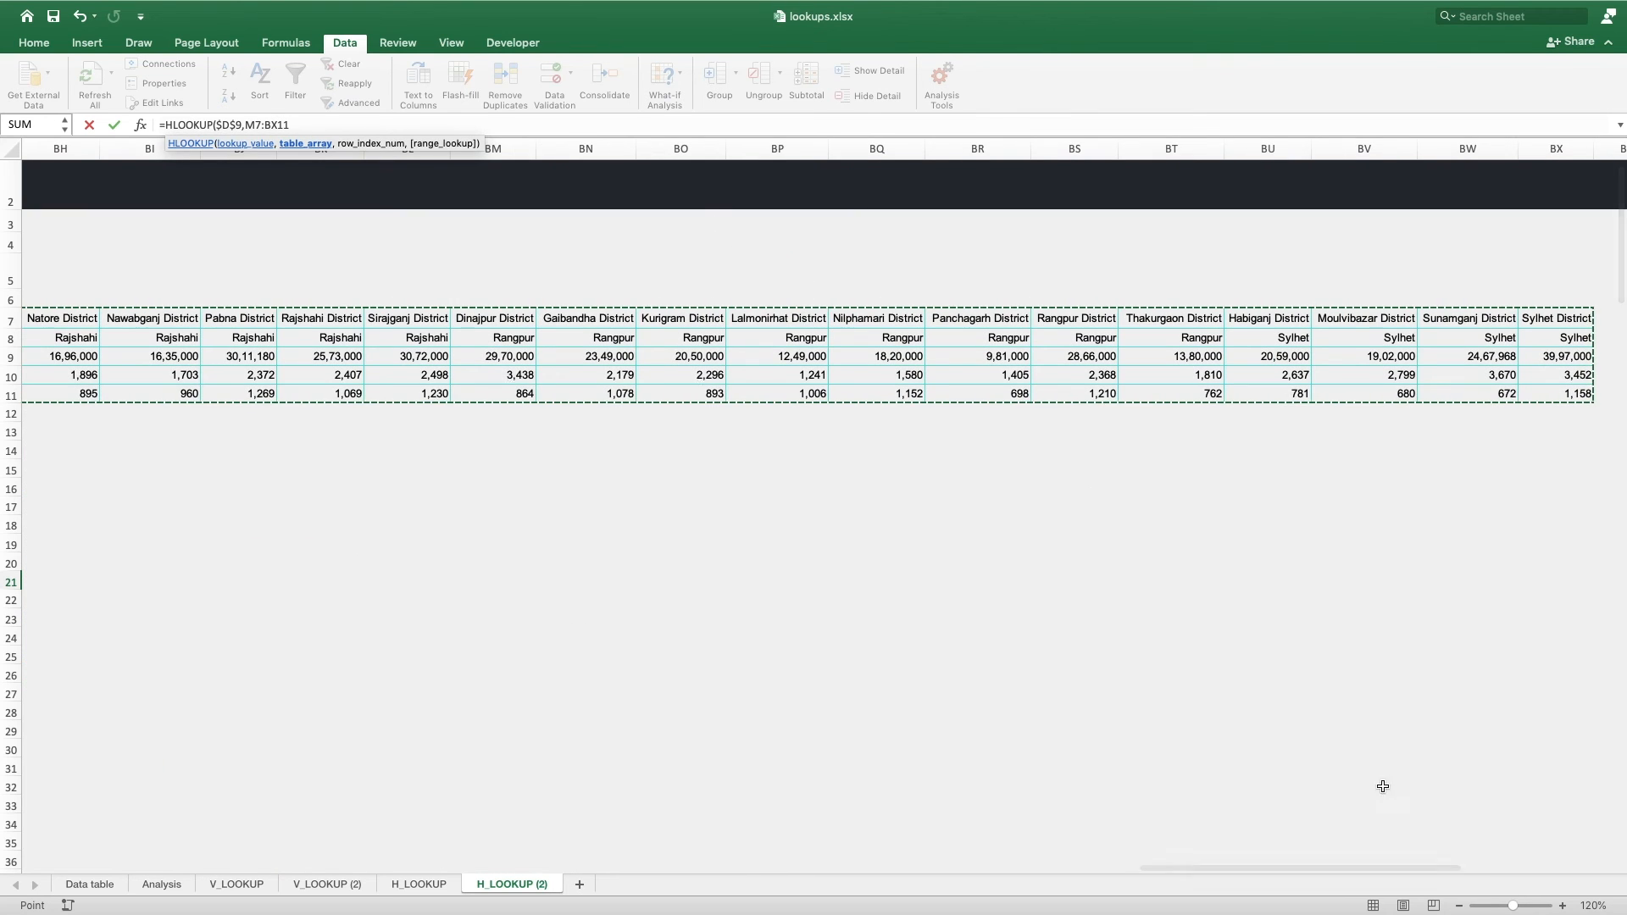
{"action": "left_click_drag", "start_coordinate": [1440, 866], "coordinate": [418, 829]}
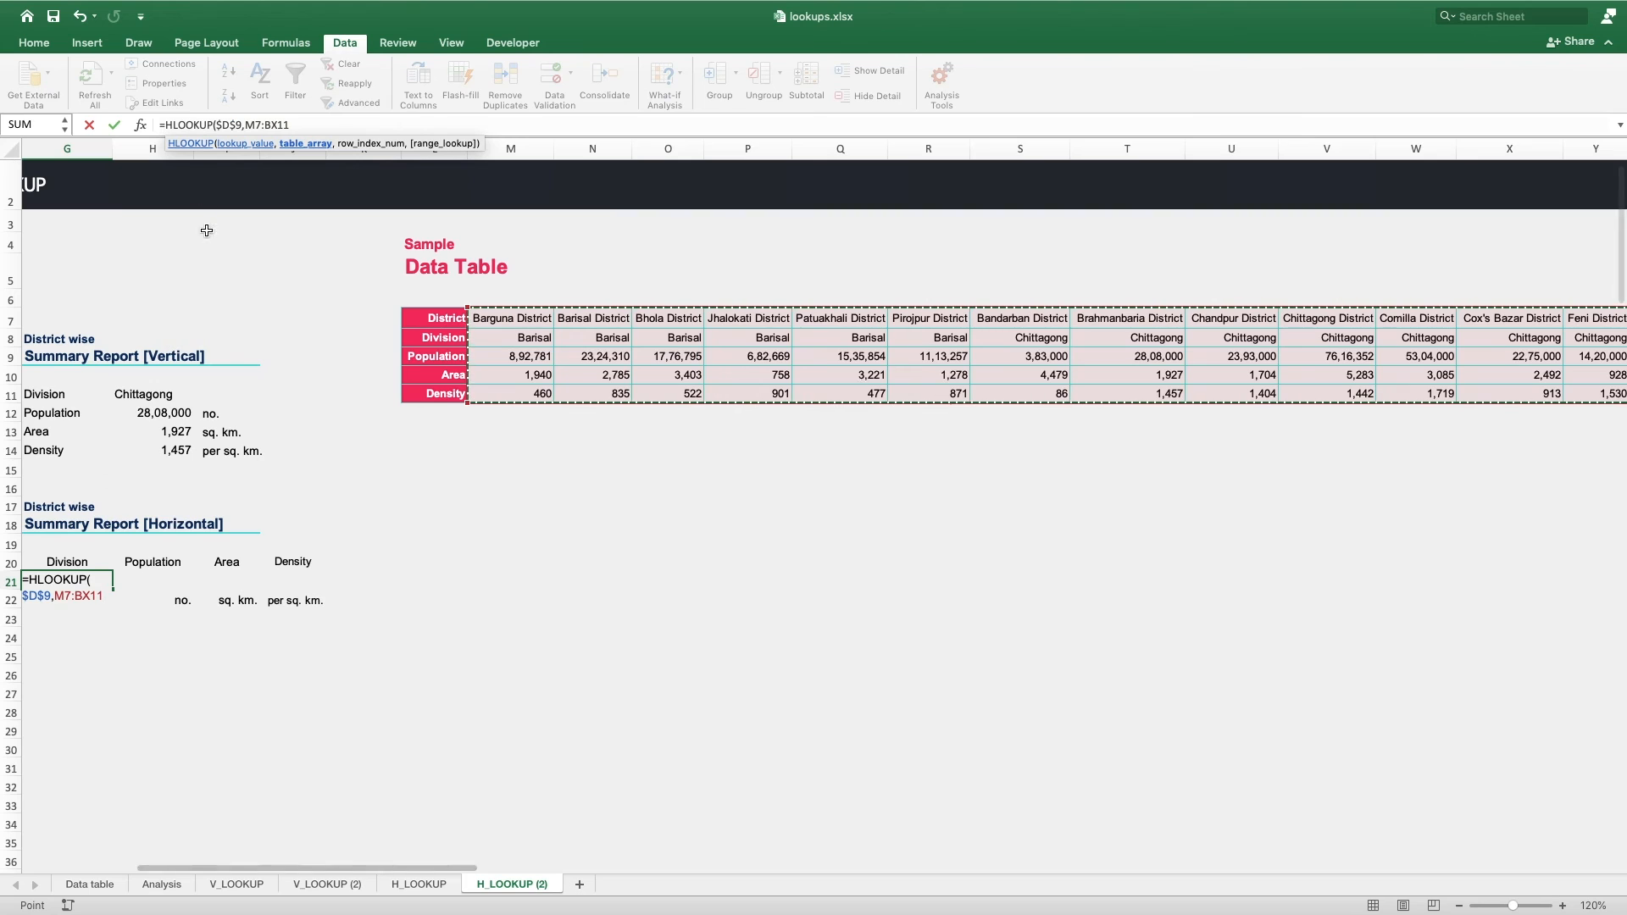
{"action": "left_click_drag", "start_coordinate": [380, 866], "coordinate": [240, 866]}
{"action": "left_click", "coordinate": [310, 119]}
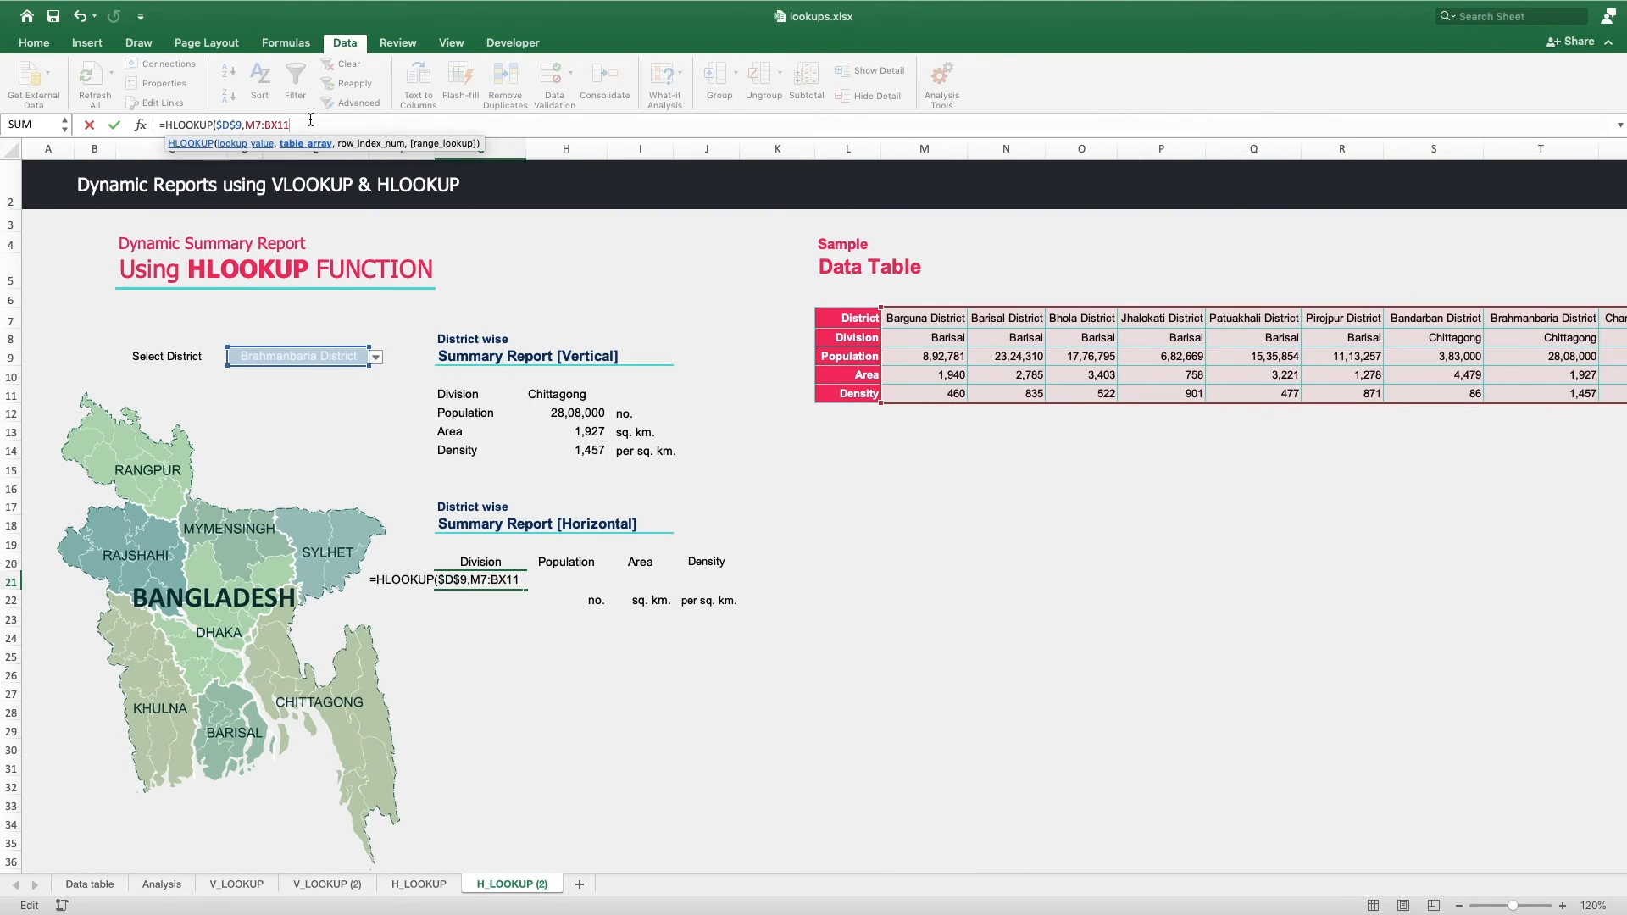
{"action": "key", "text": "F4"}
{"action": "left_click", "coordinate": [251, 124]}
{"action": "key", "text": "F4"}
{"action": "type", "text": ","}
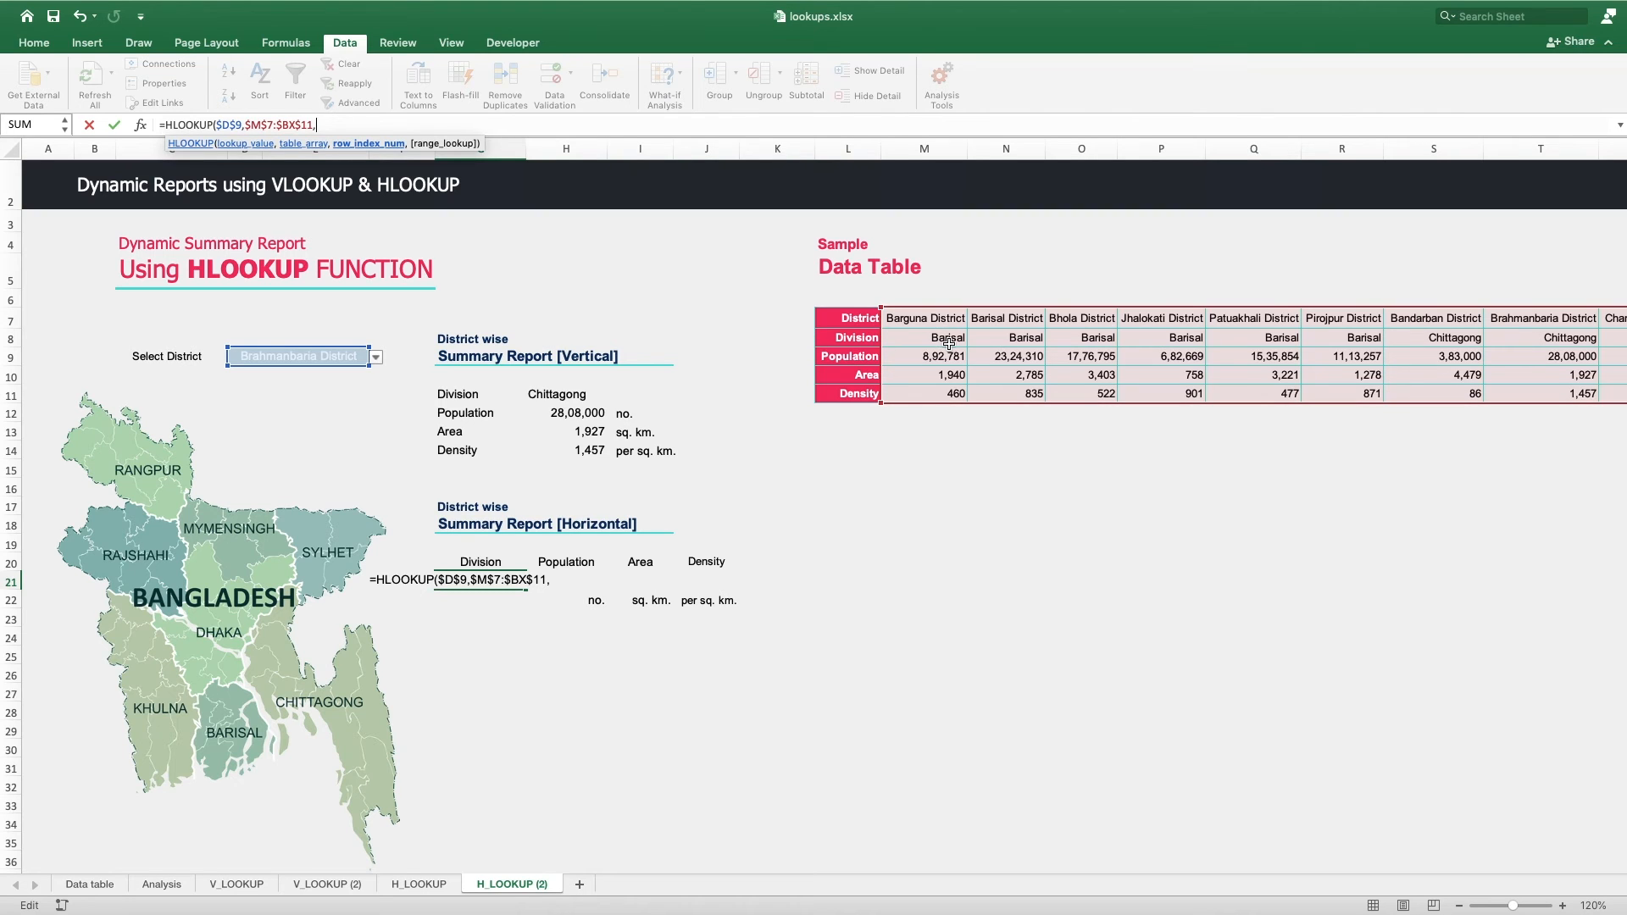
- Complete the G21 formula with row index 2 and an exact match (FALSE), and enter it
{"action": "type", "text": "2"}
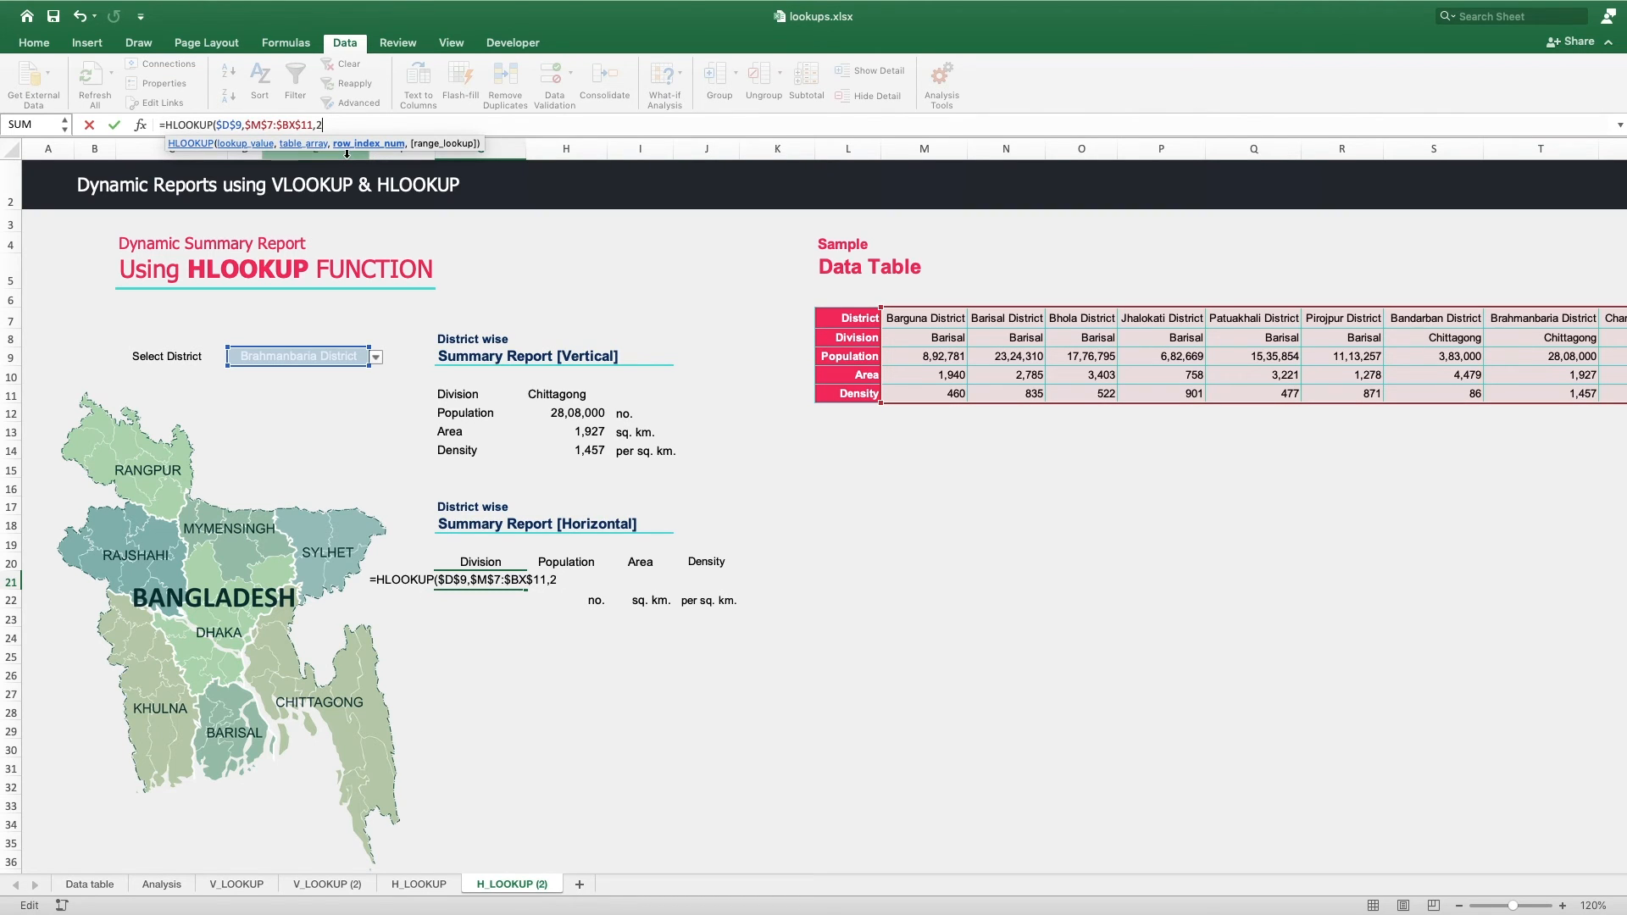
{"action": "type", "text": ","}
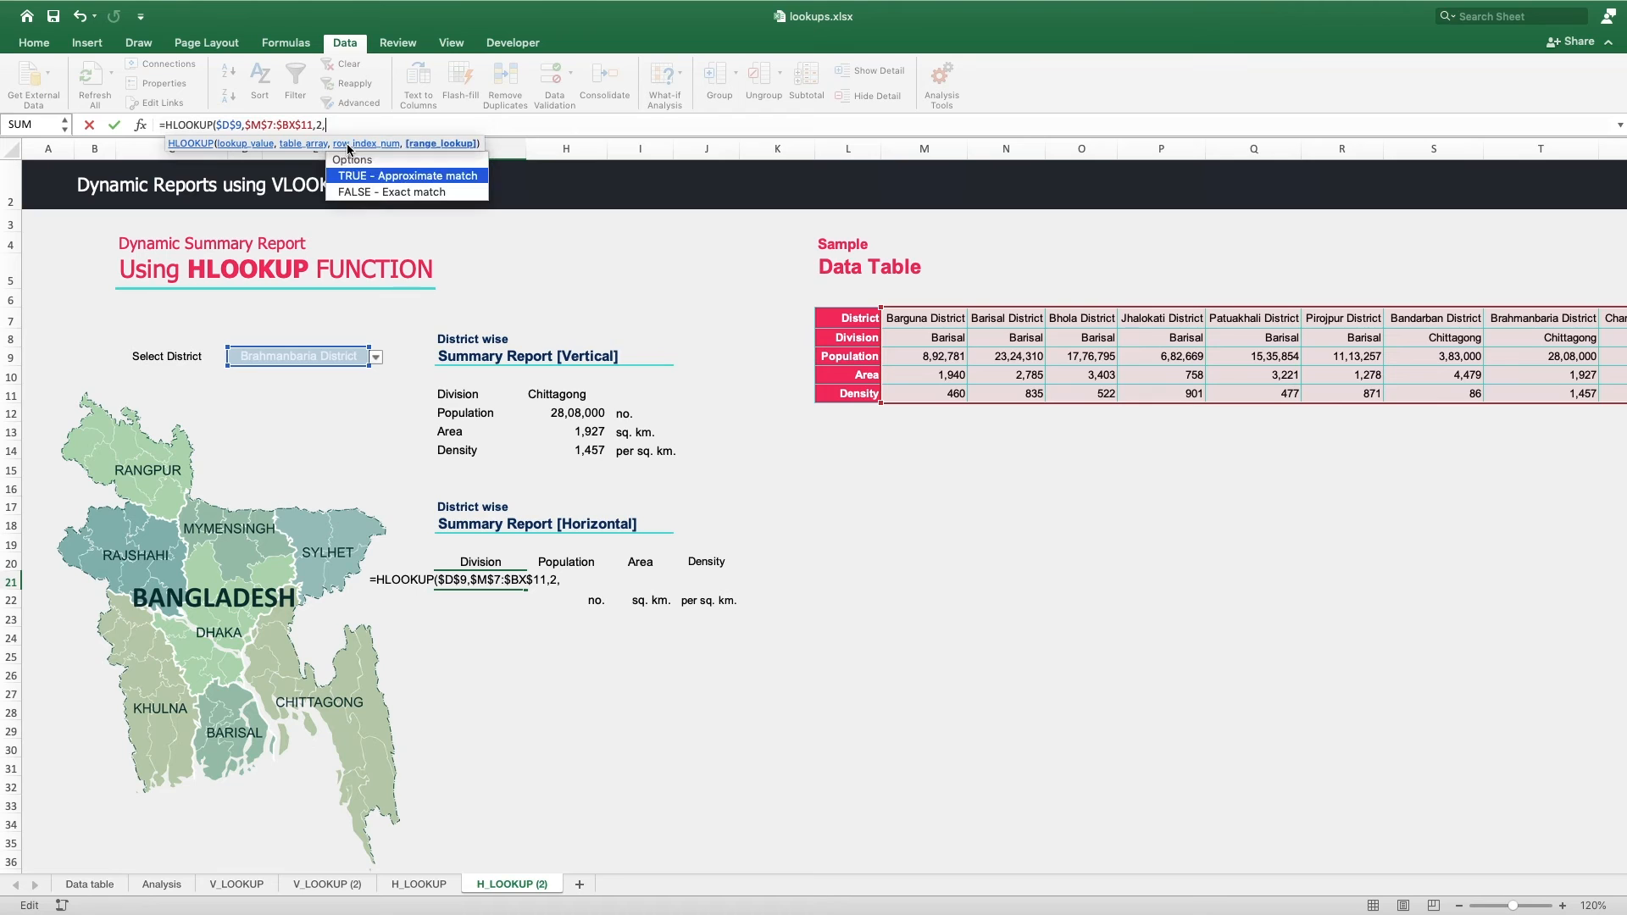
{"action": "type", "text": "false)"}
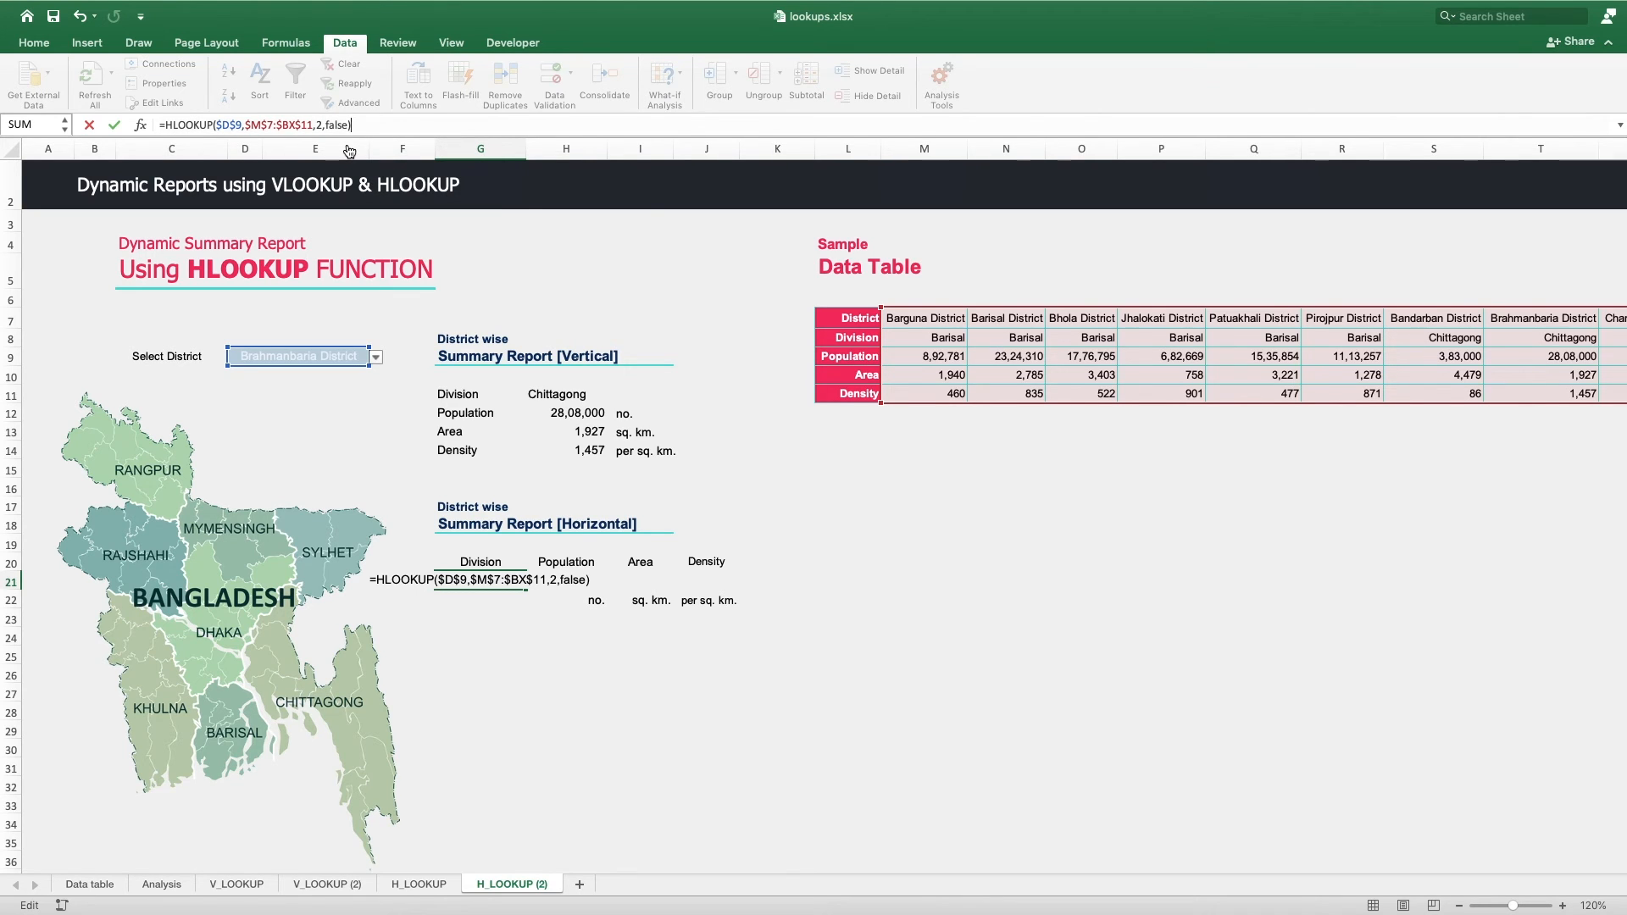
{"action": "key", "text": "Return"}
{"action": "key", "text": "Up"}
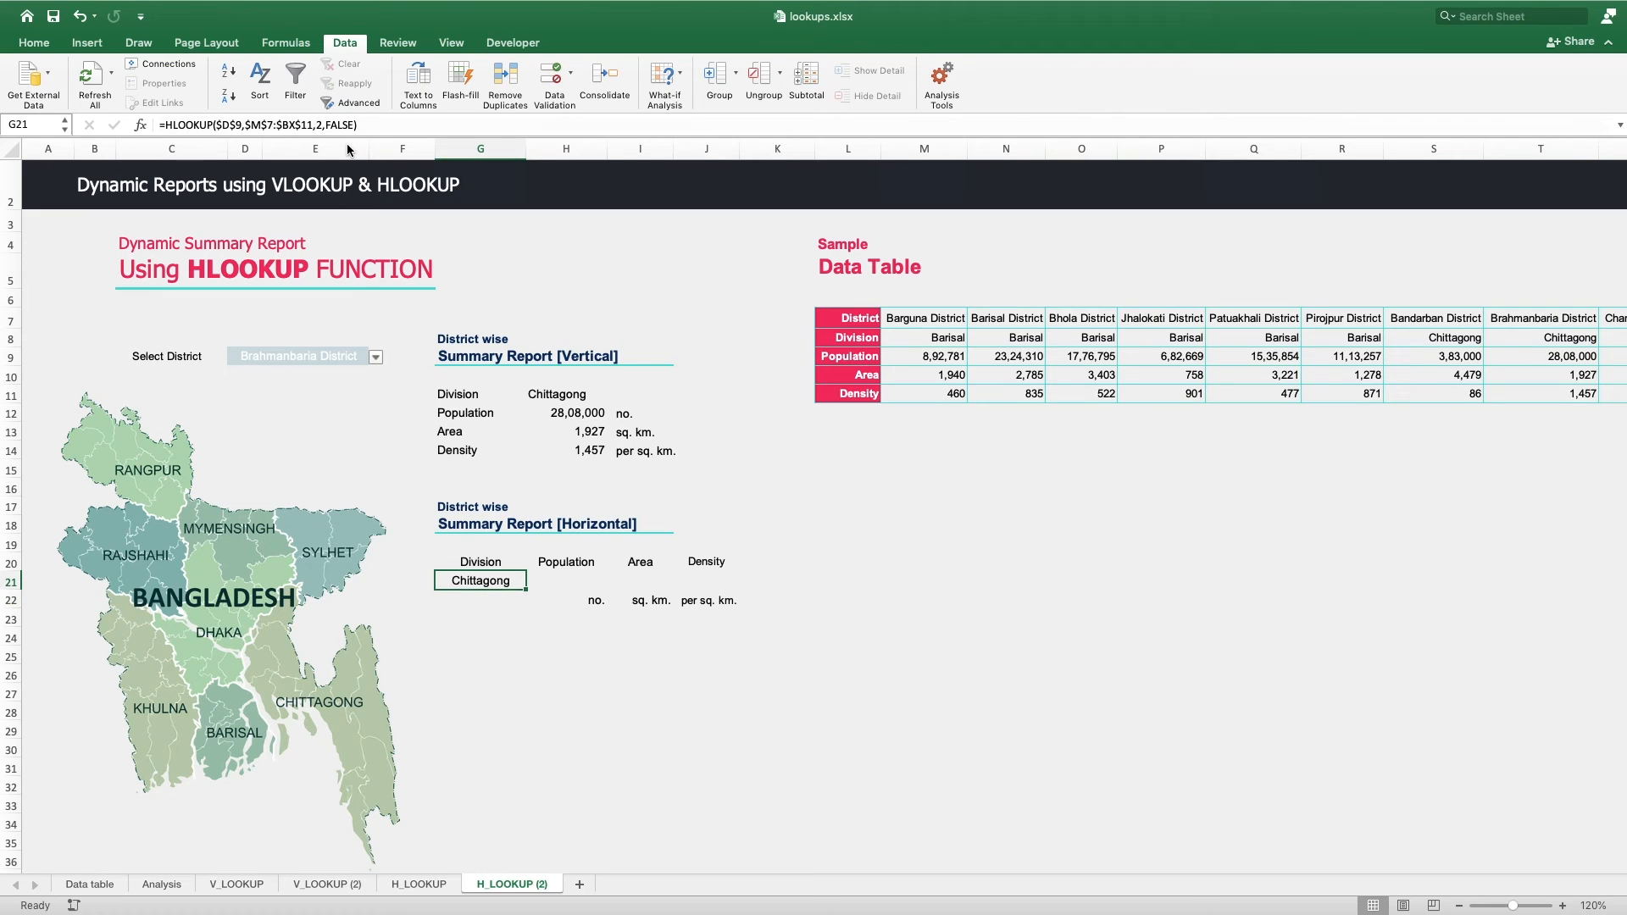
- Copy the Division formula from G21 to the Population cell H21 and change its row index to 3
{"action": "key", "text": "ctrl+c"}
{"action": "key", "text": "Right"}
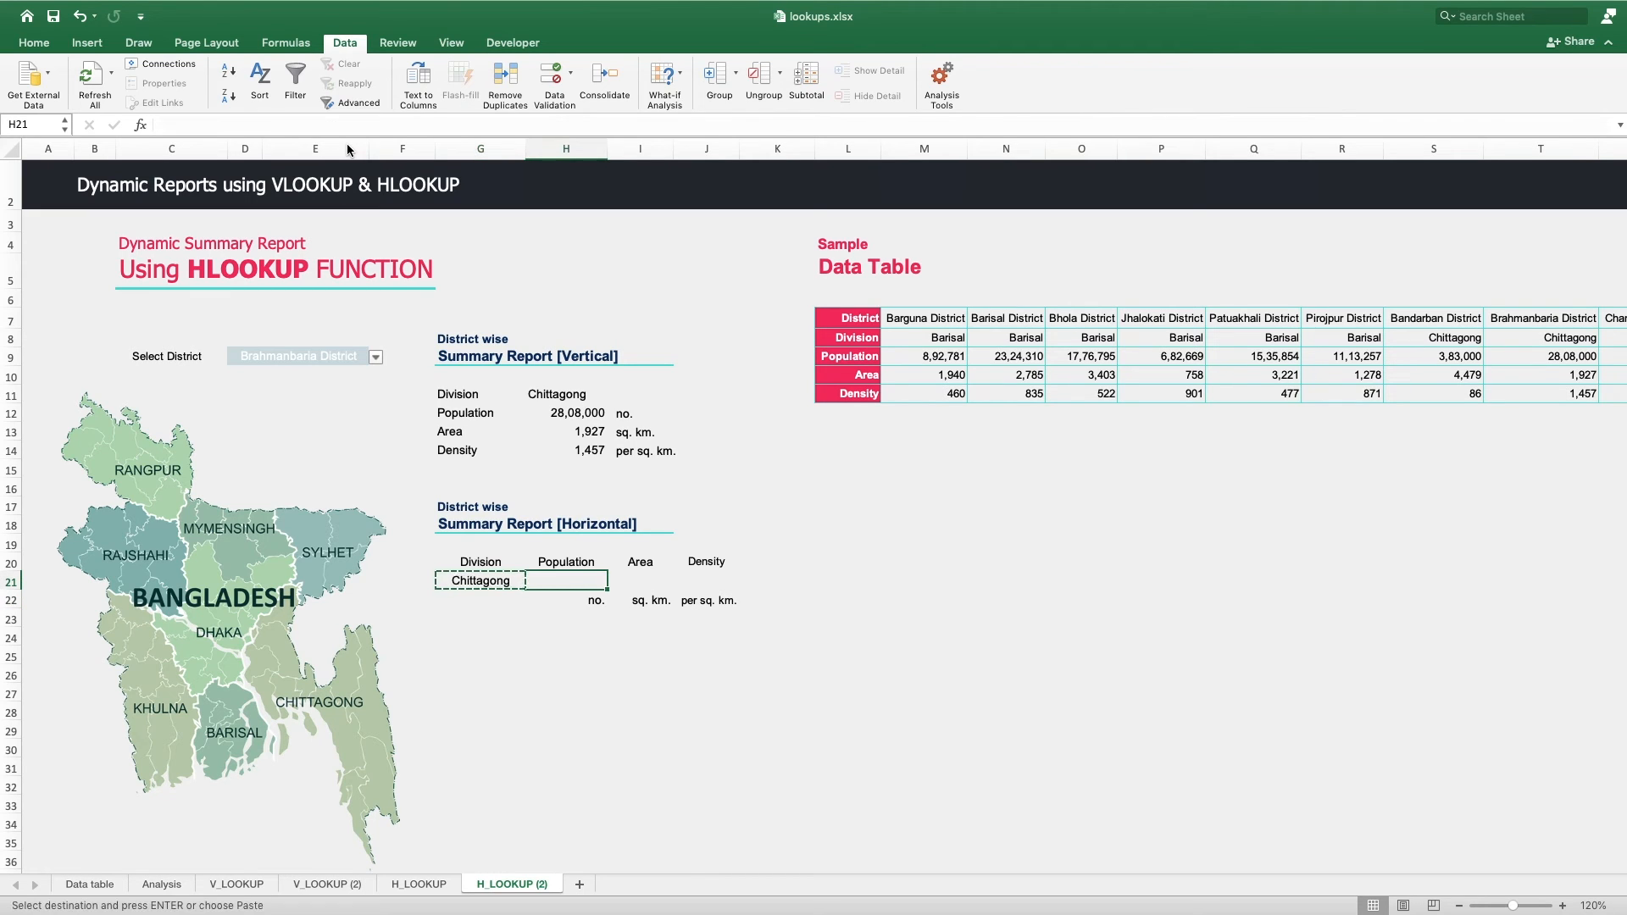
{"action": "key", "text": "ctrl+v"}
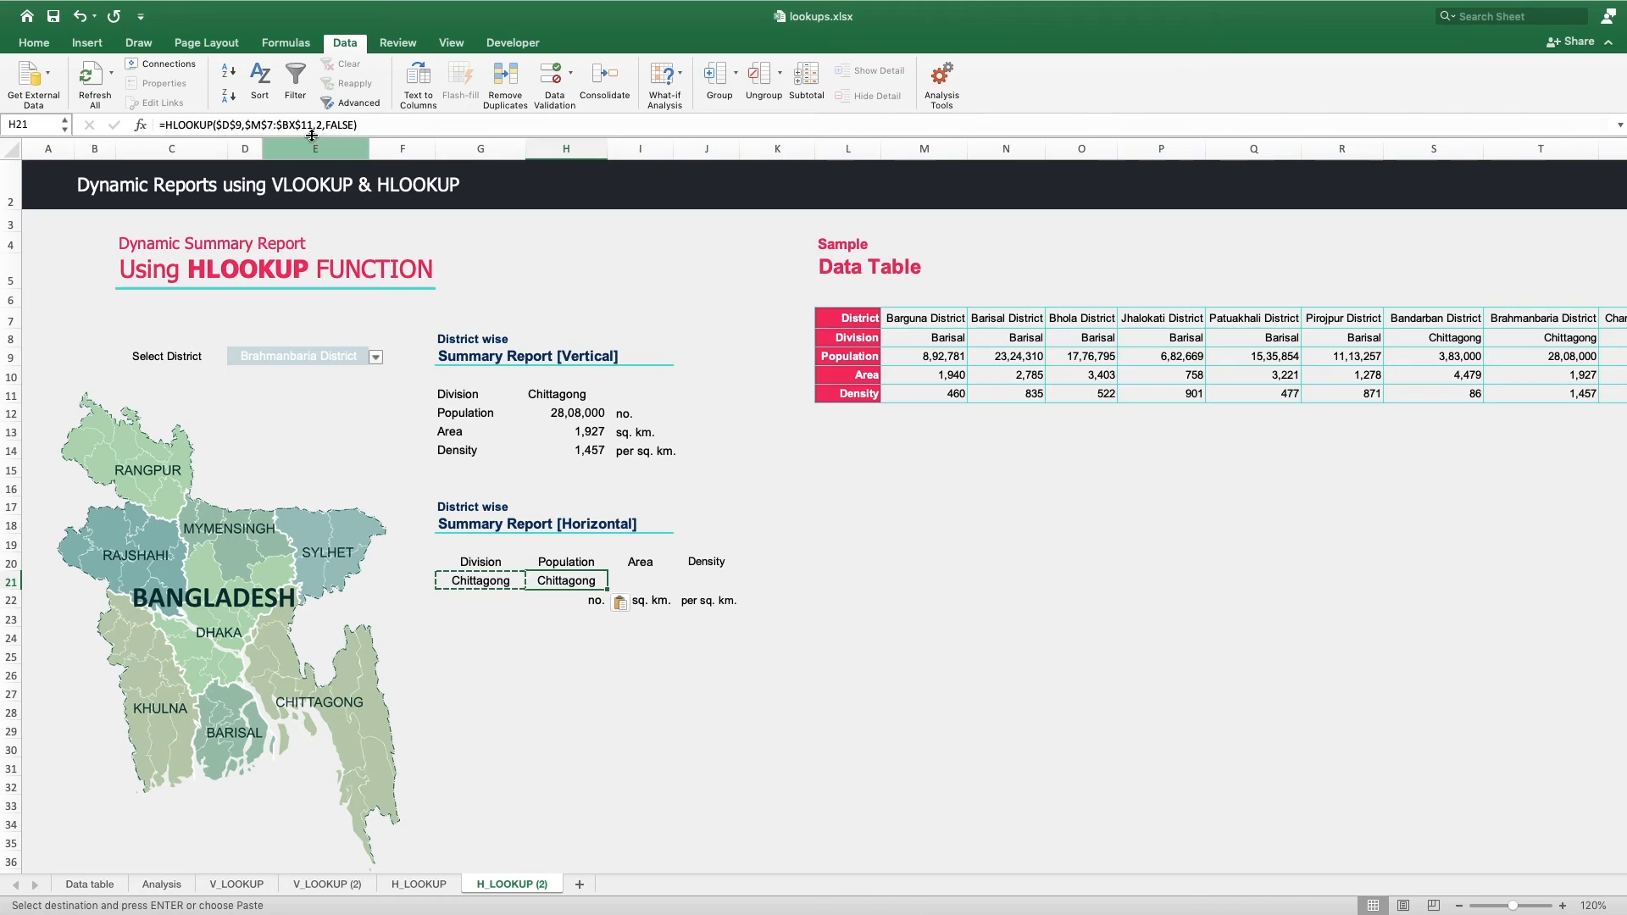
{"action": "left_click", "coordinate": [316, 124]}
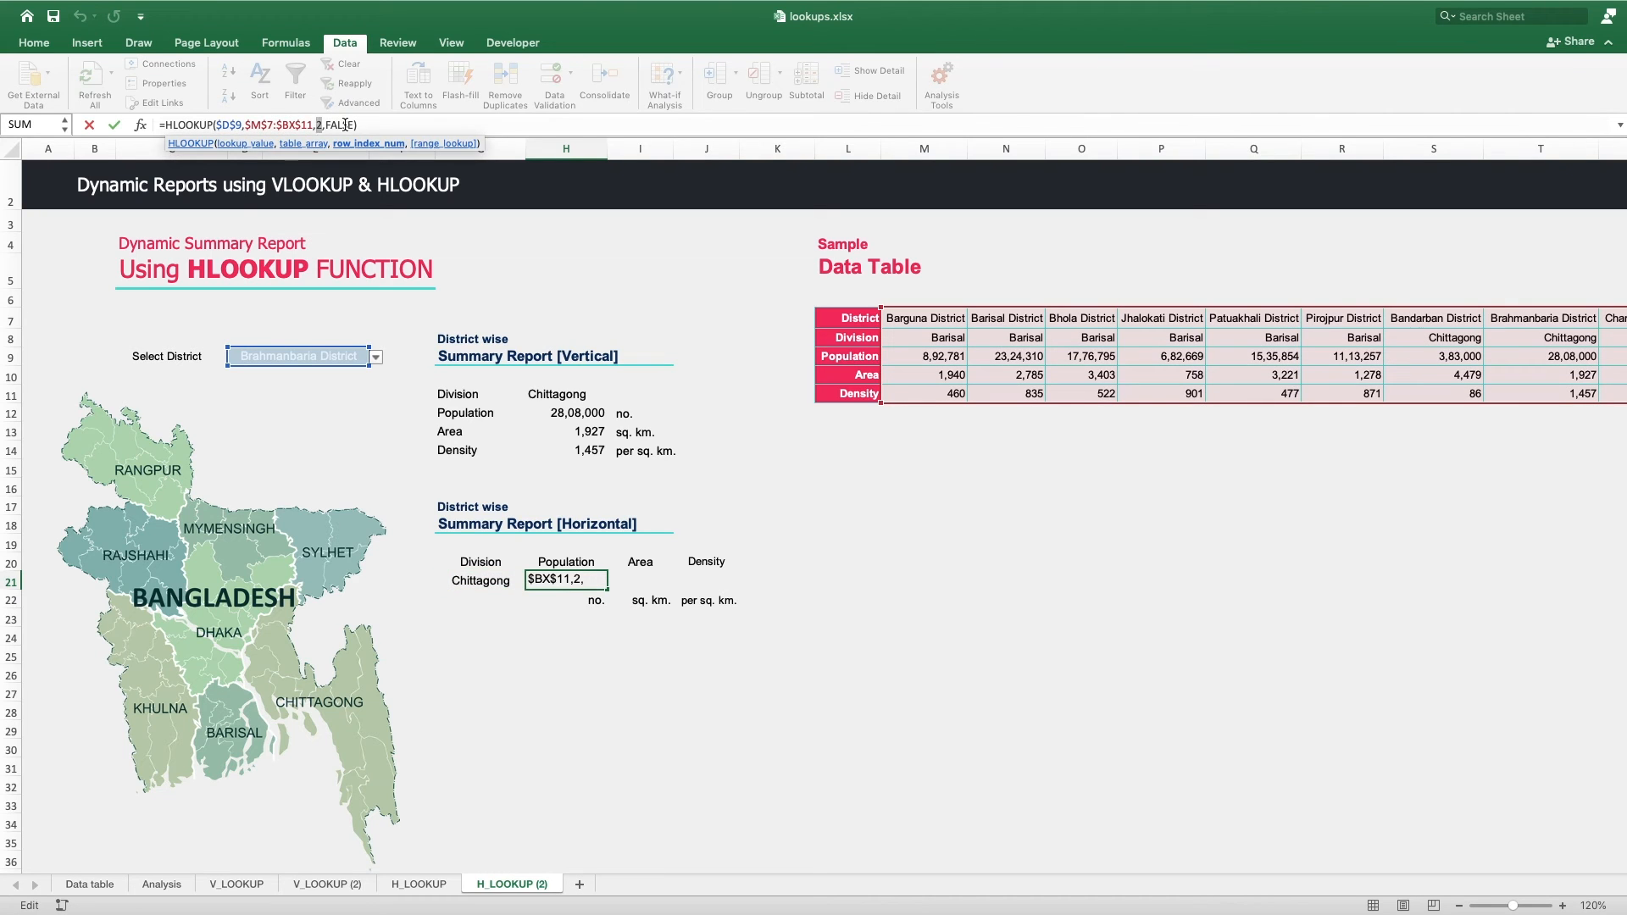
{"action": "key", "text": "Return"}
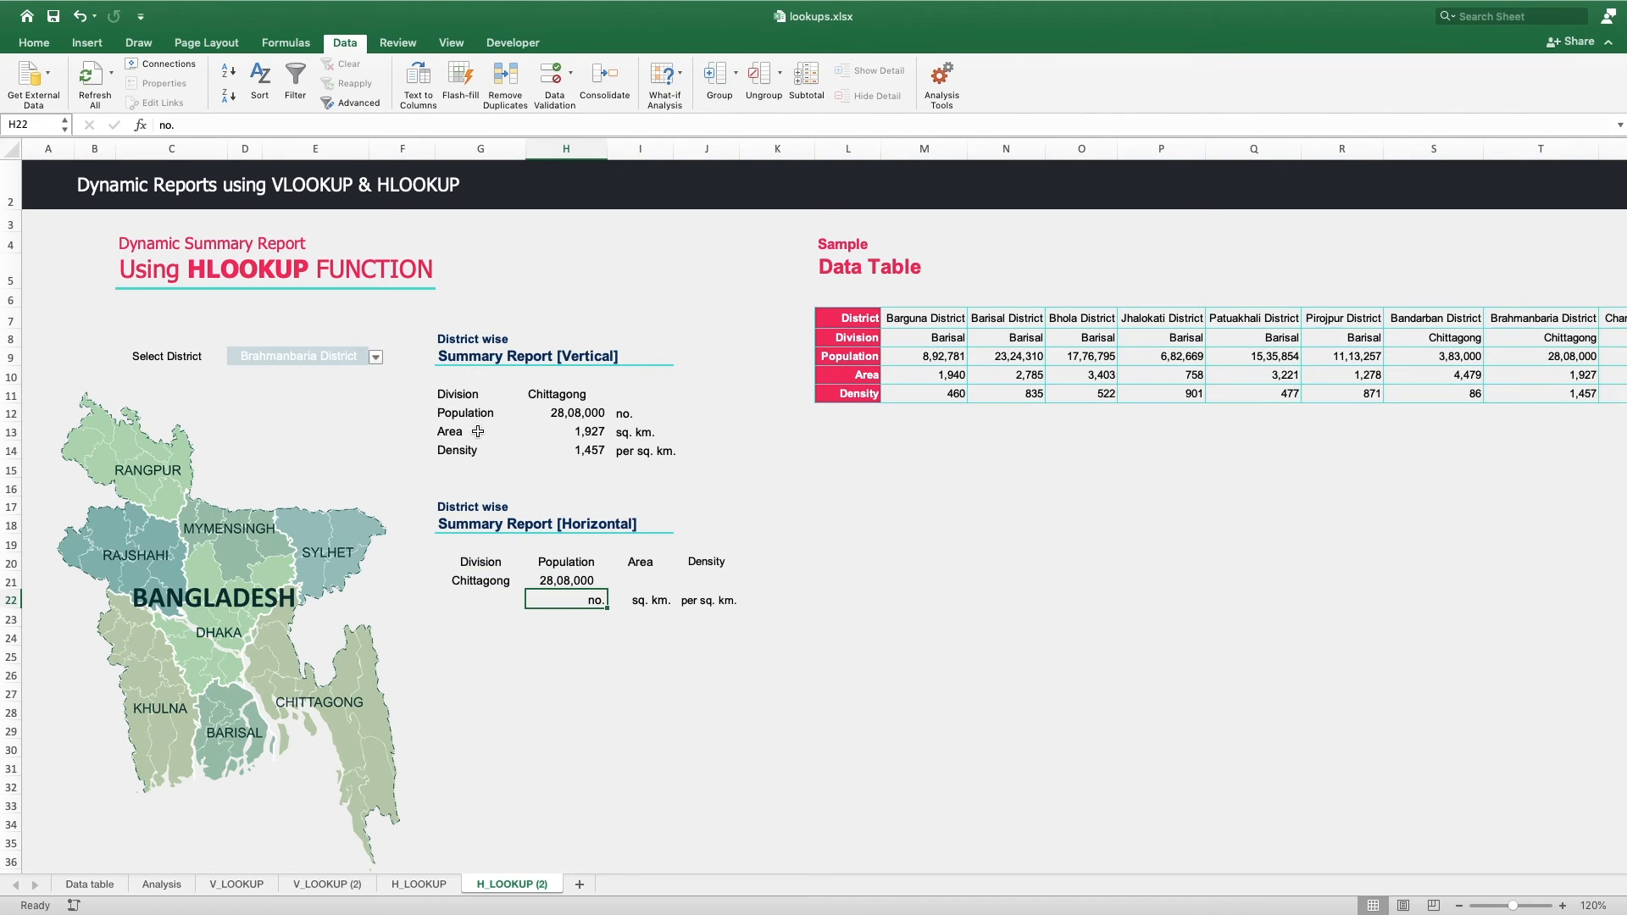
- Copy the Population formula from H21 to the Area cell I21 and change its row index to 4
{"action": "left_click", "coordinate": [570, 578]}
{"action": "key", "text": "ctrl+c"}
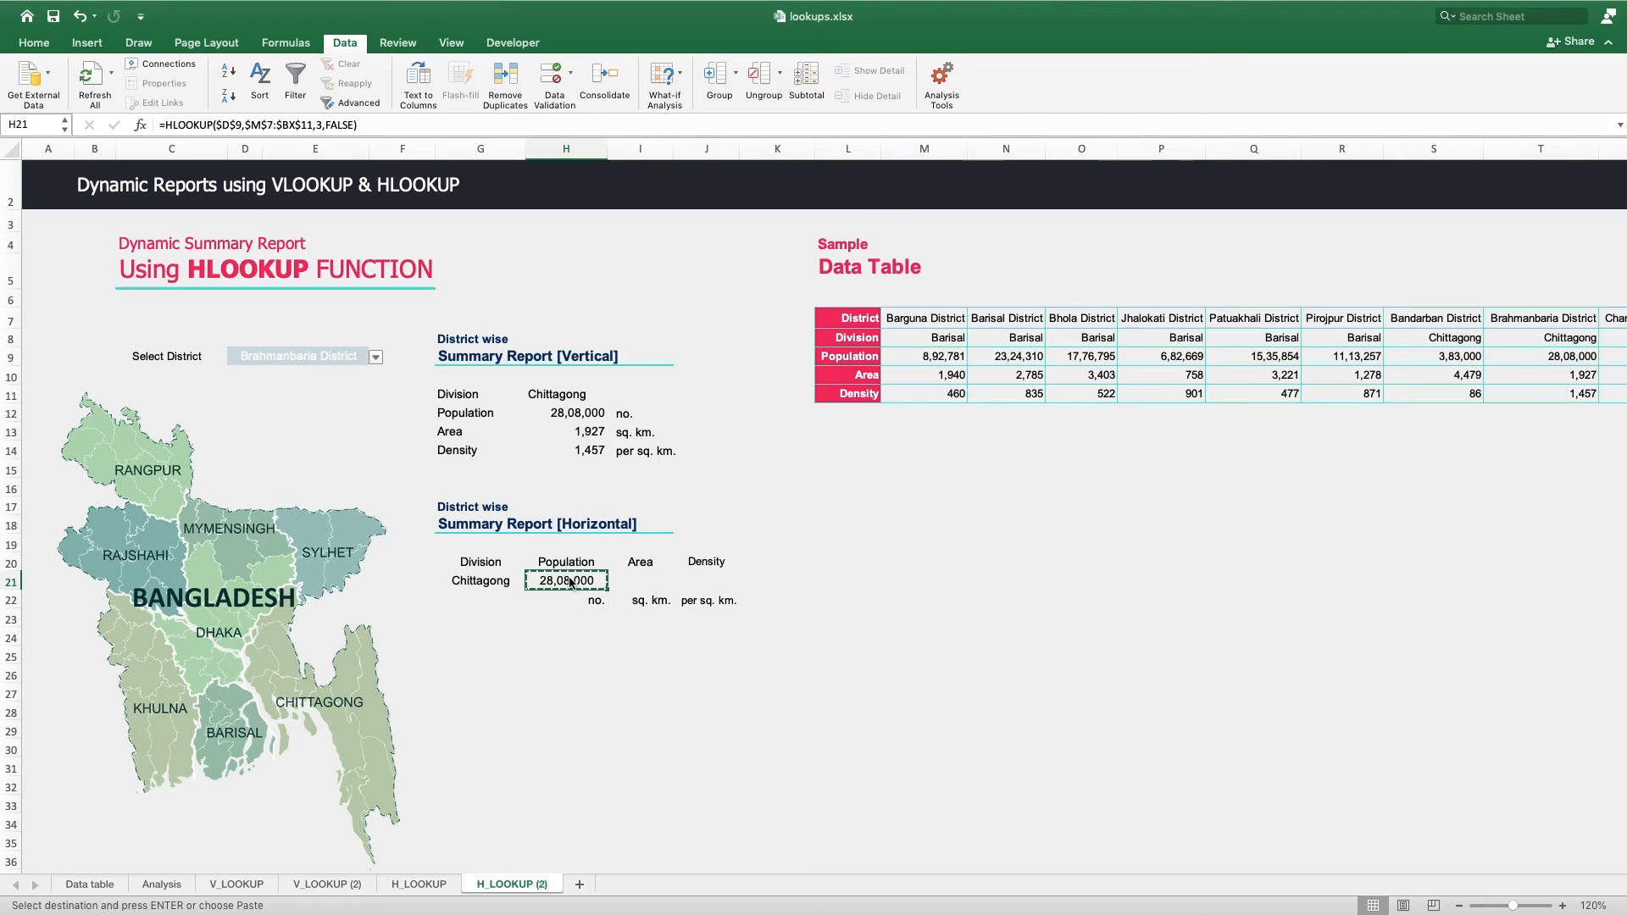
{"action": "key", "text": "Right"}
{"action": "key", "text": "ctrl+v"}
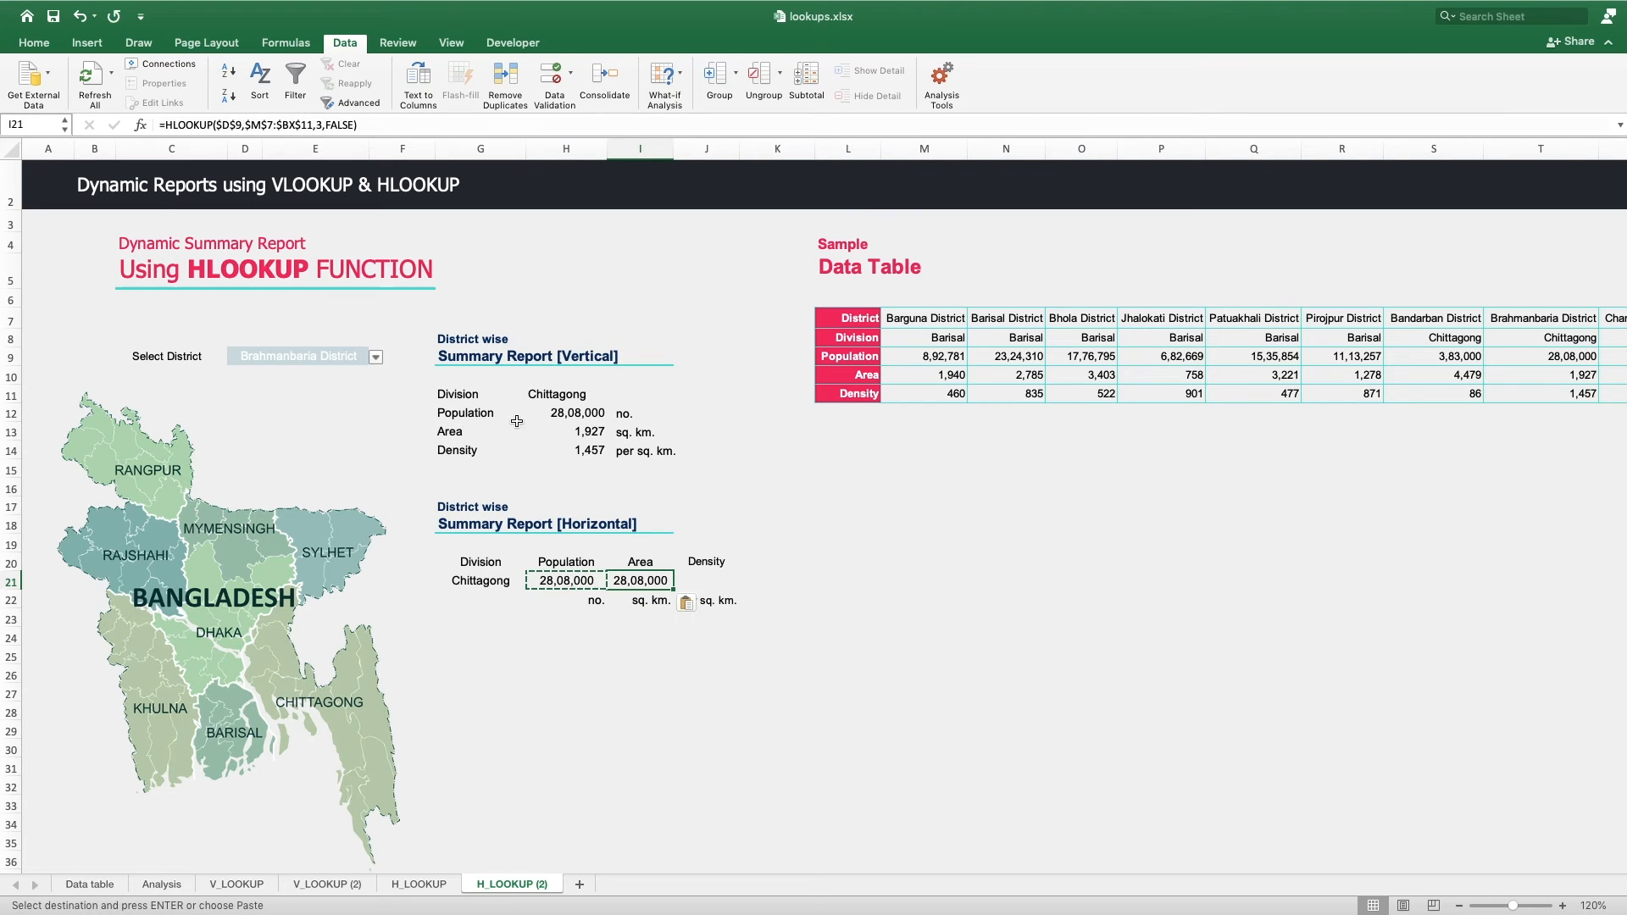
{"action": "left_click", "coordinate": [322, 125]}
{"action": "type", "text": "4"}
{"action": "key", "text": "Return"}
- Copy the Area formula from I21 to the Density cell J21 and change its row index to 3
{"action": "key", "text": "Up"}
{"action": "key", "text": "Right"}
{"action": "key", "text": "Left"}
{"action": "key", "text": "ctrl+c"}
{"action": "key", "text": "Right"}
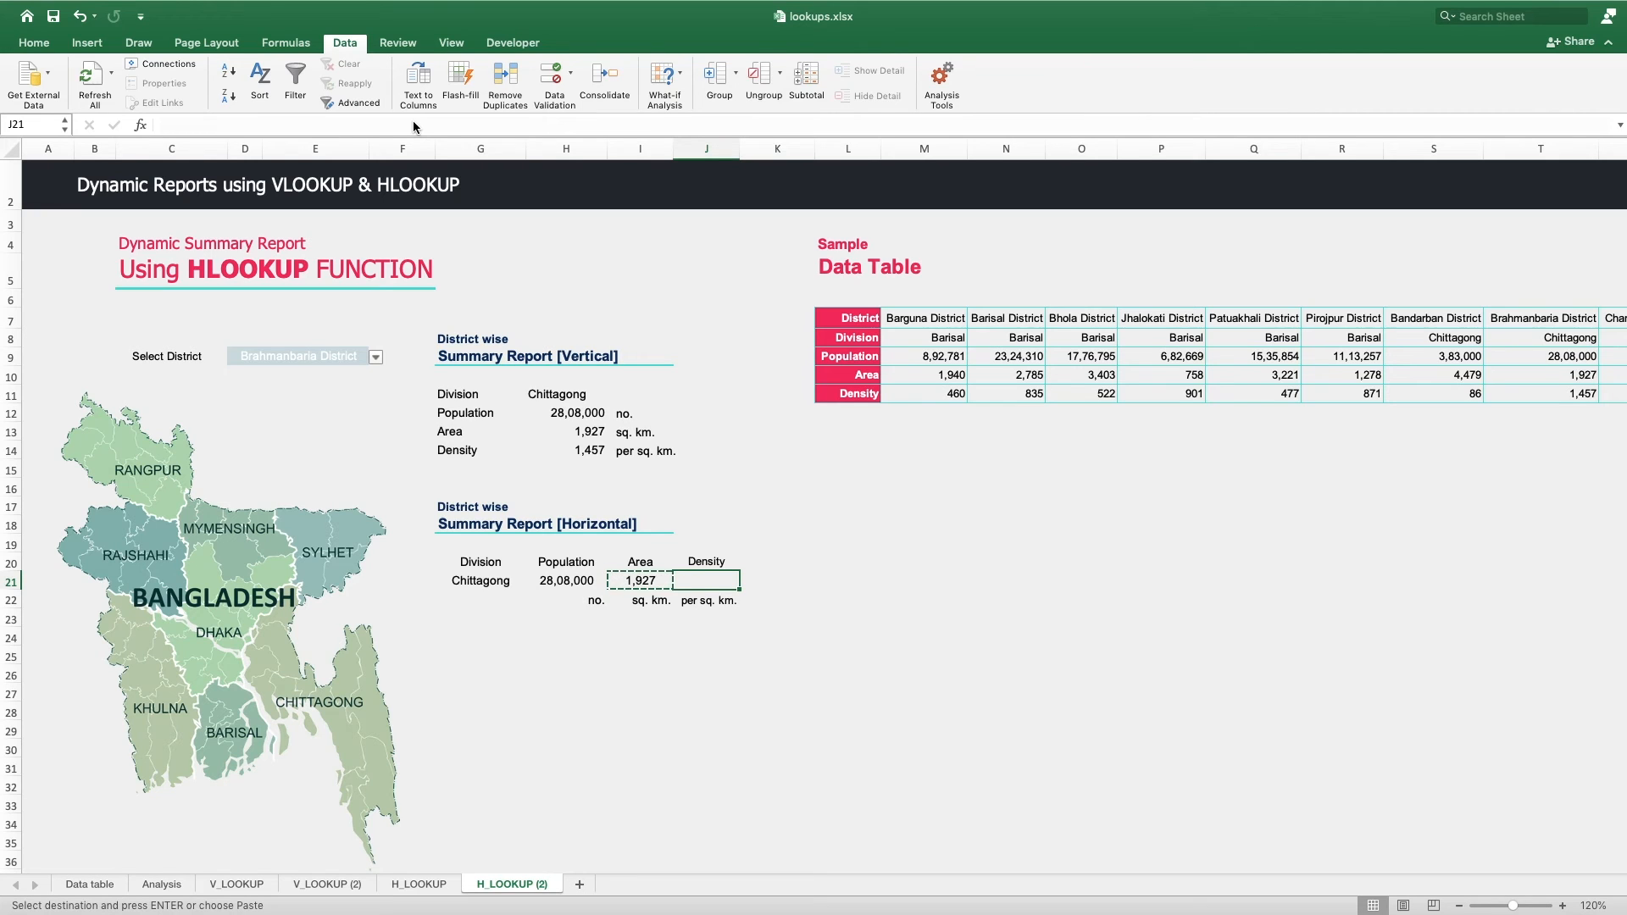
{"action": "key", "text": "ctrl+v"}
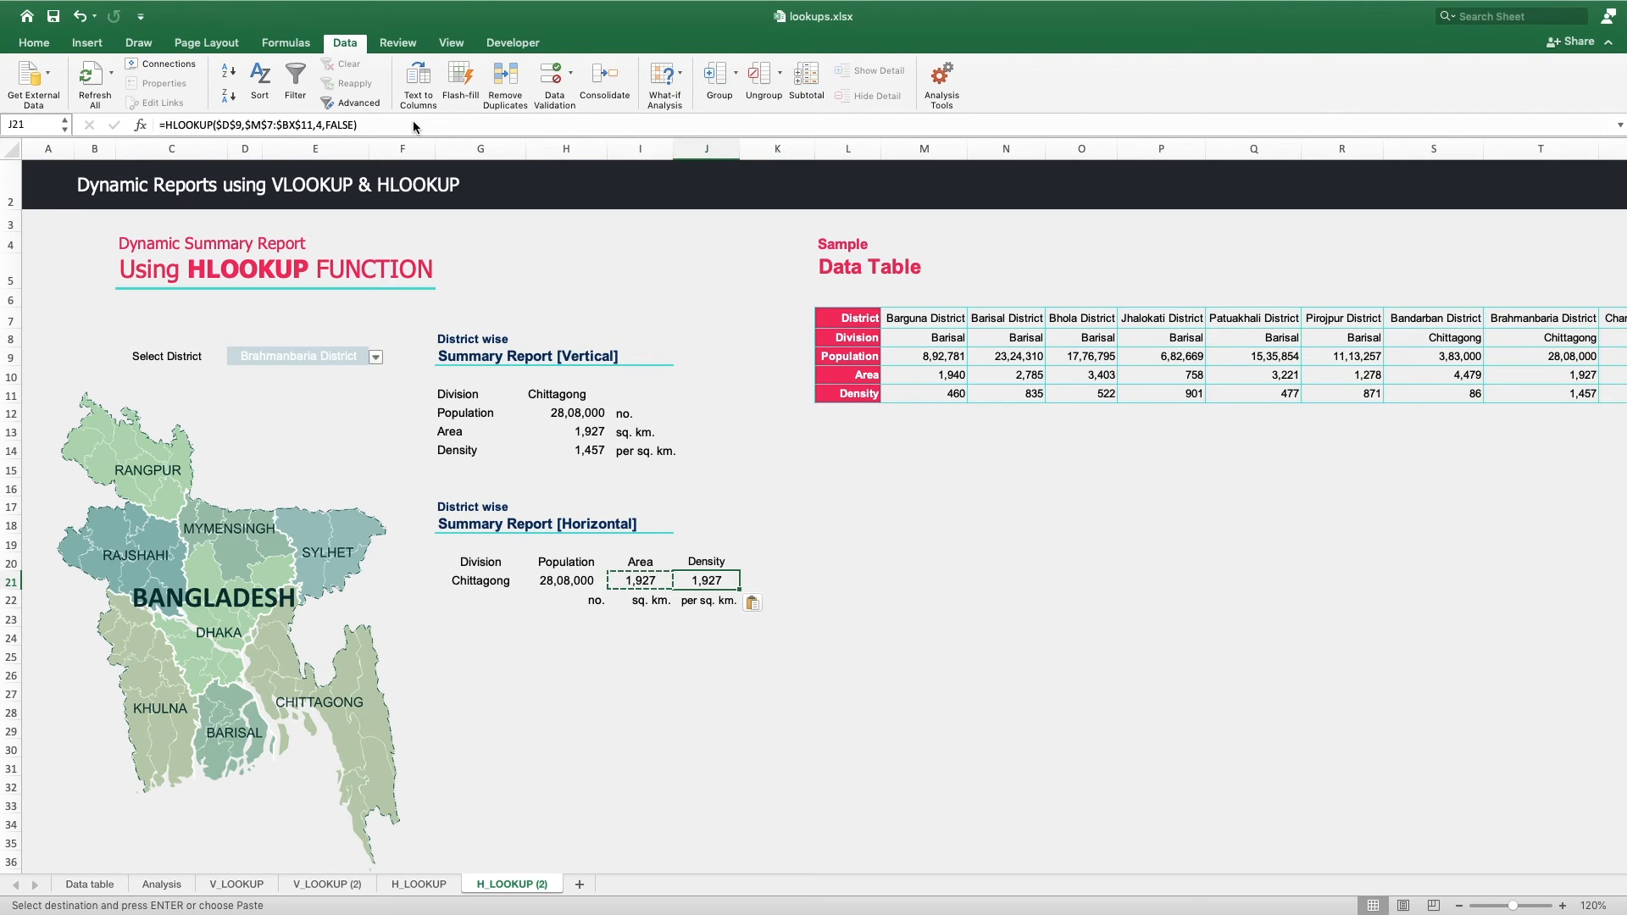
{"action": "left_click", "coordinate": [328, 125]}
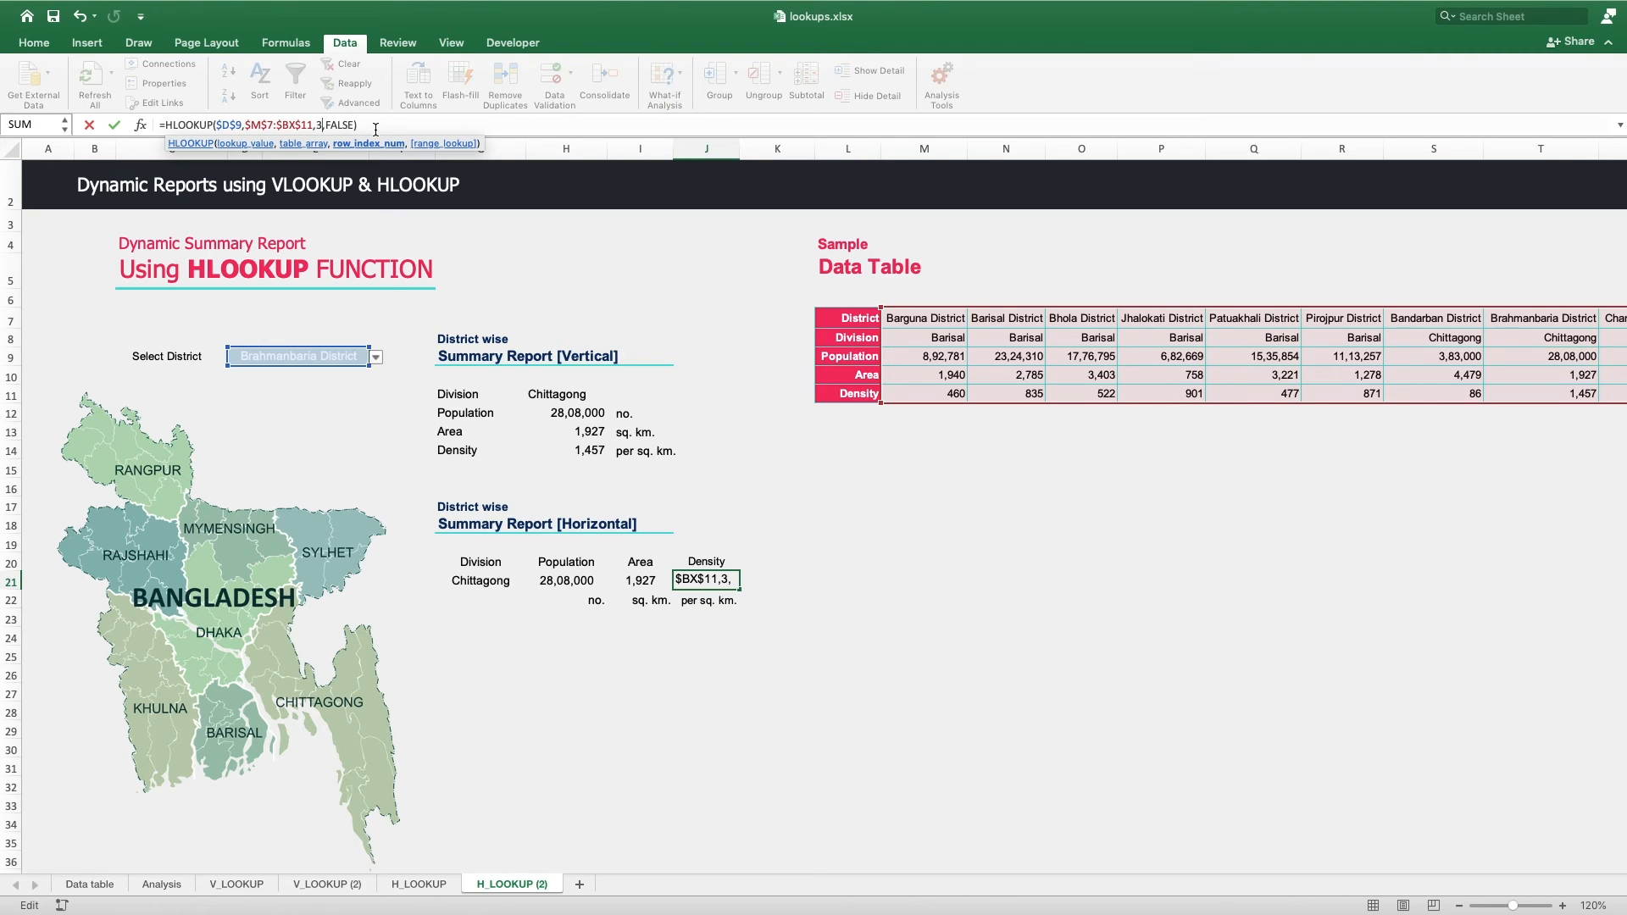
- Divide the J21 lookup by a copy of the same HLOOKUP with row index 4, and enter the Density formula
{"action": "left_click_drag", "start_coordinate": [363, 128], "coordinate": [168, 119]}
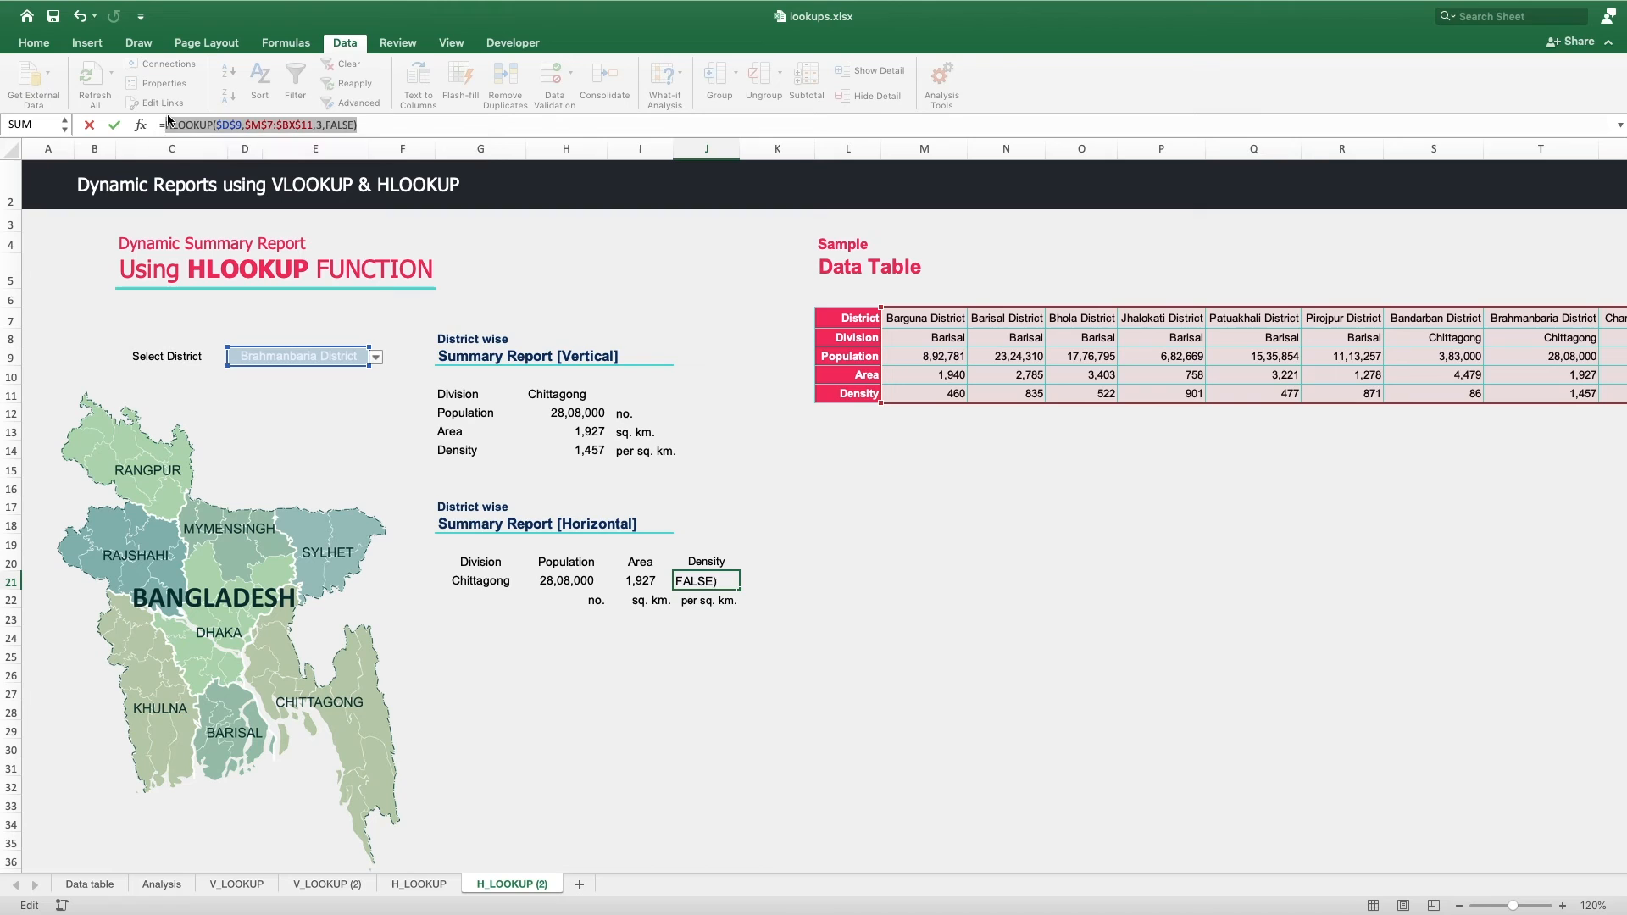
{"action": "left_click", "coordinate": [400, 124]}
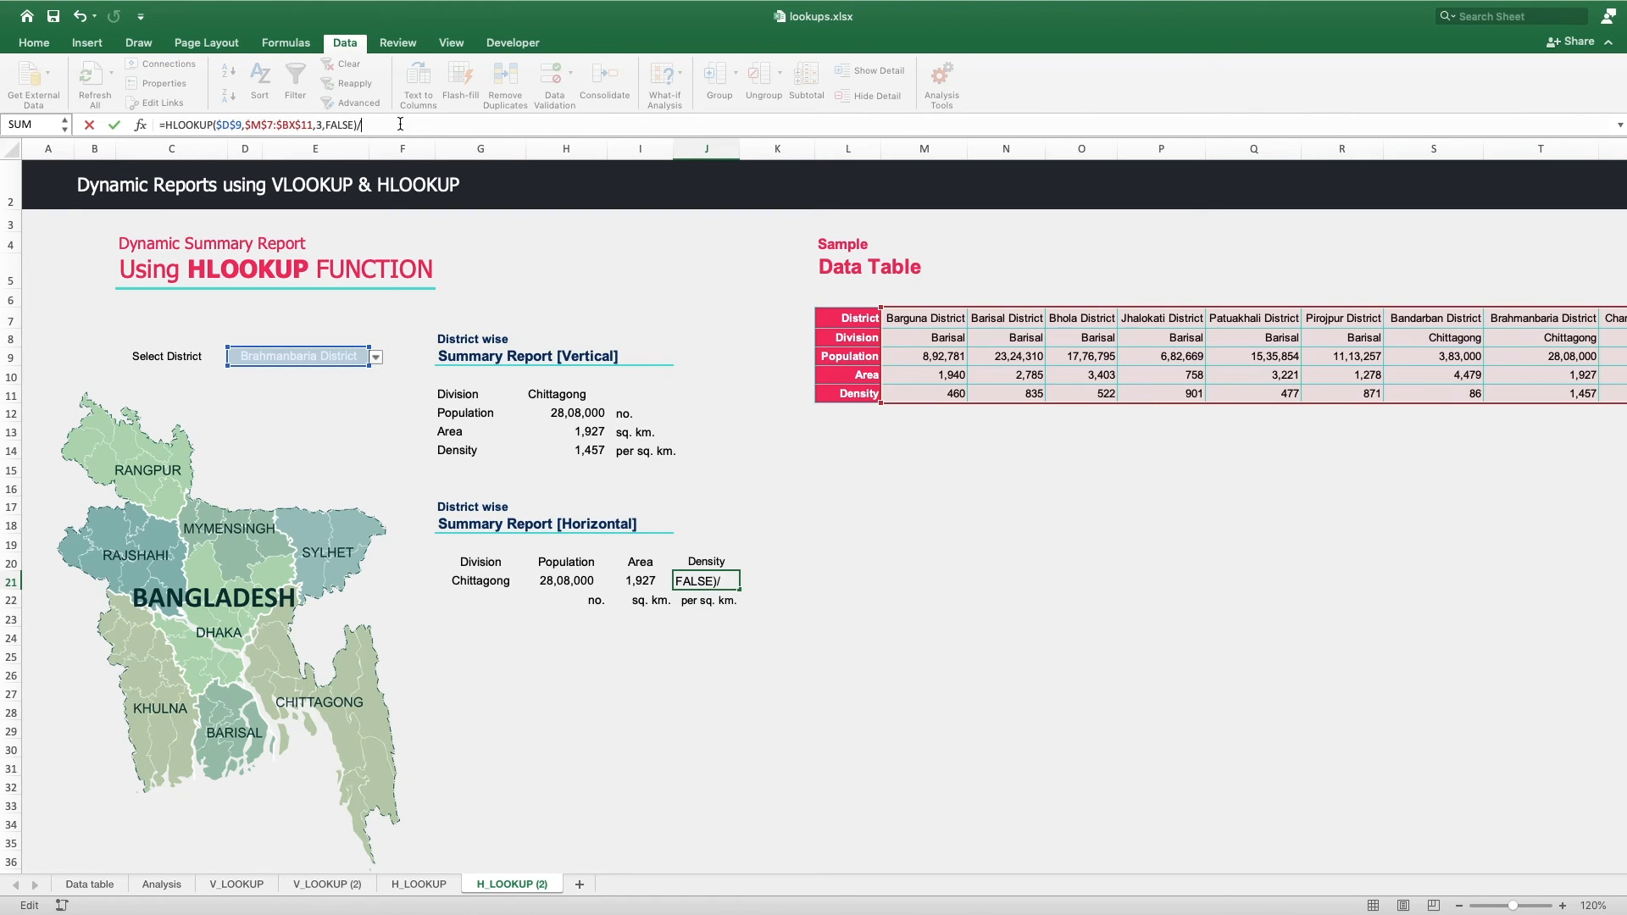
{"action": "key", "text": "ctrl+v"}
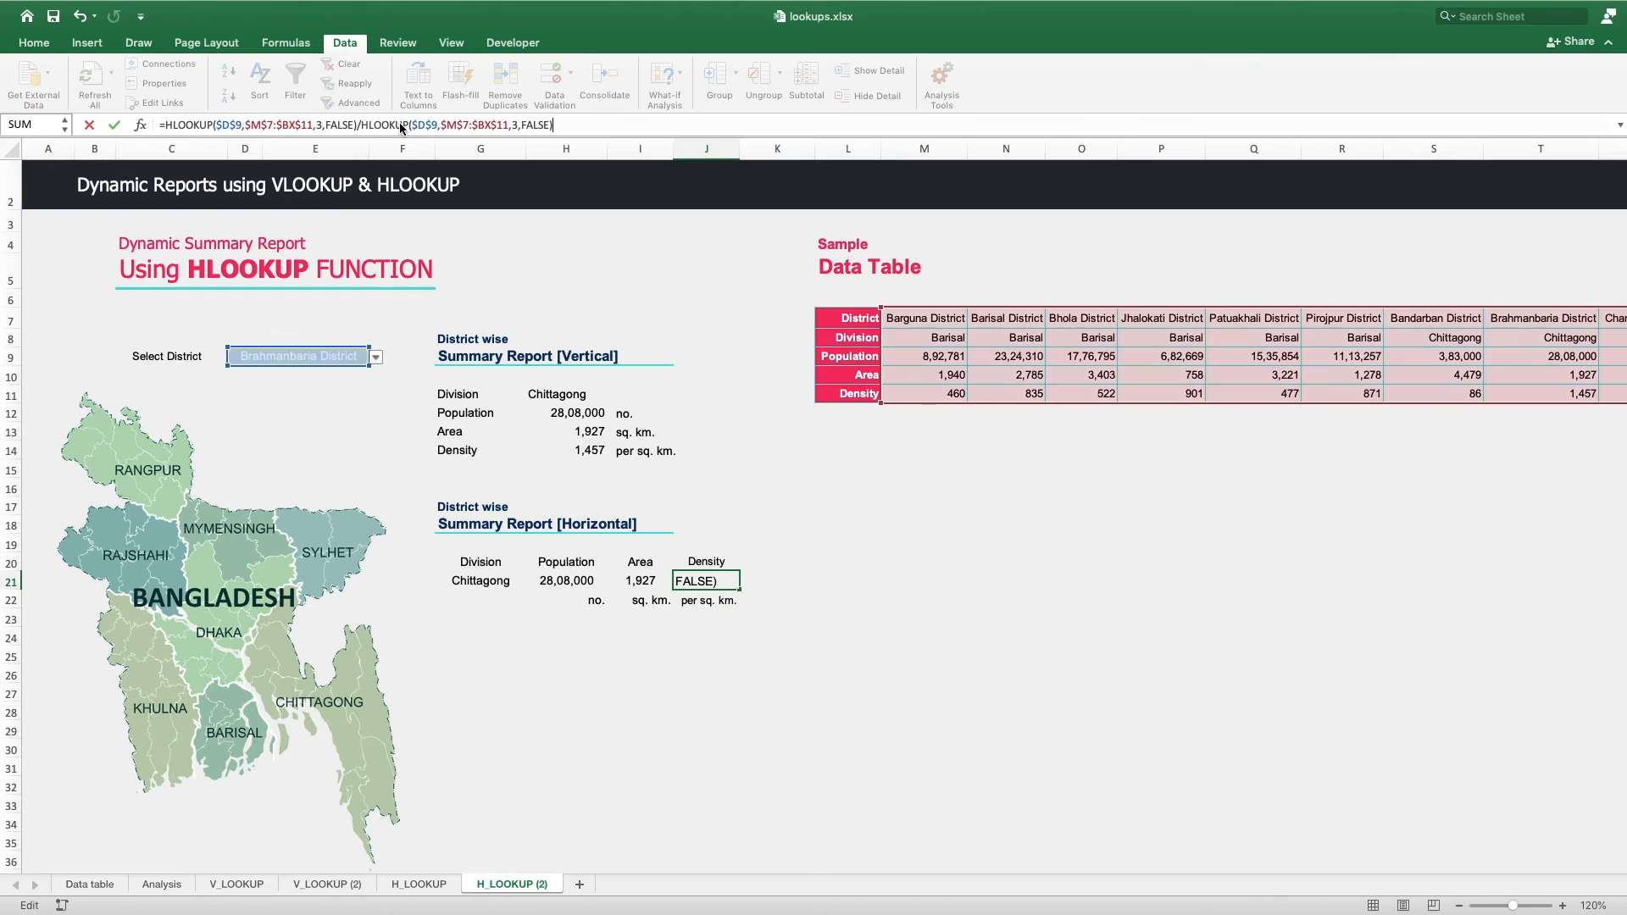
{"action": "left_click", "coordinate": [518, 124]}
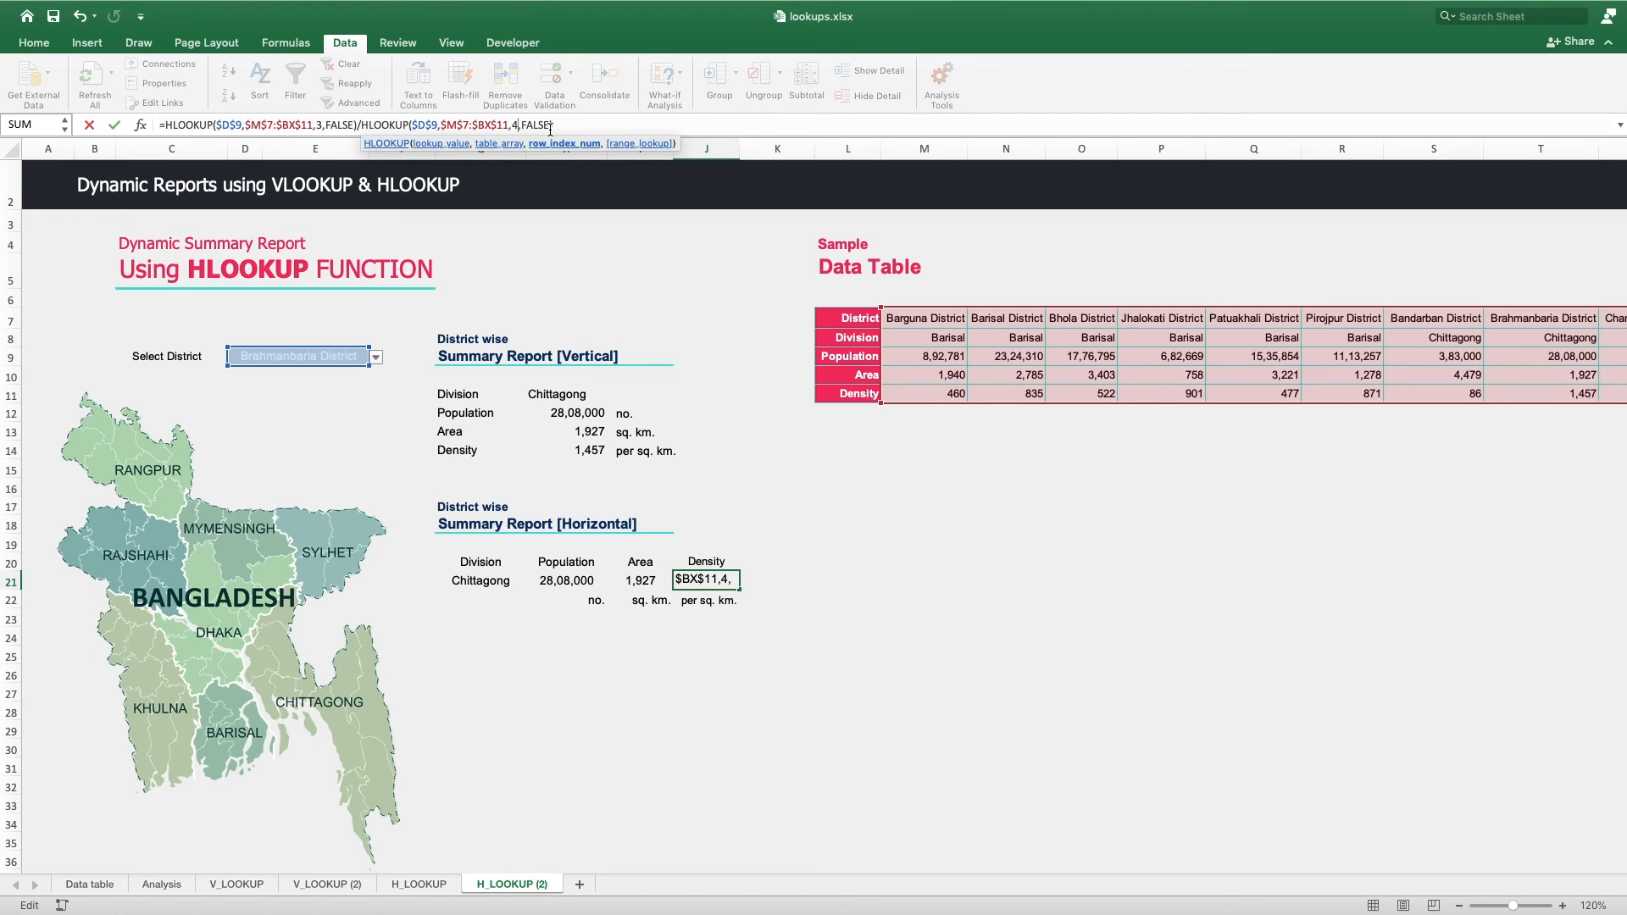
{"action": "left_click", "coordinate": [570, 123]}
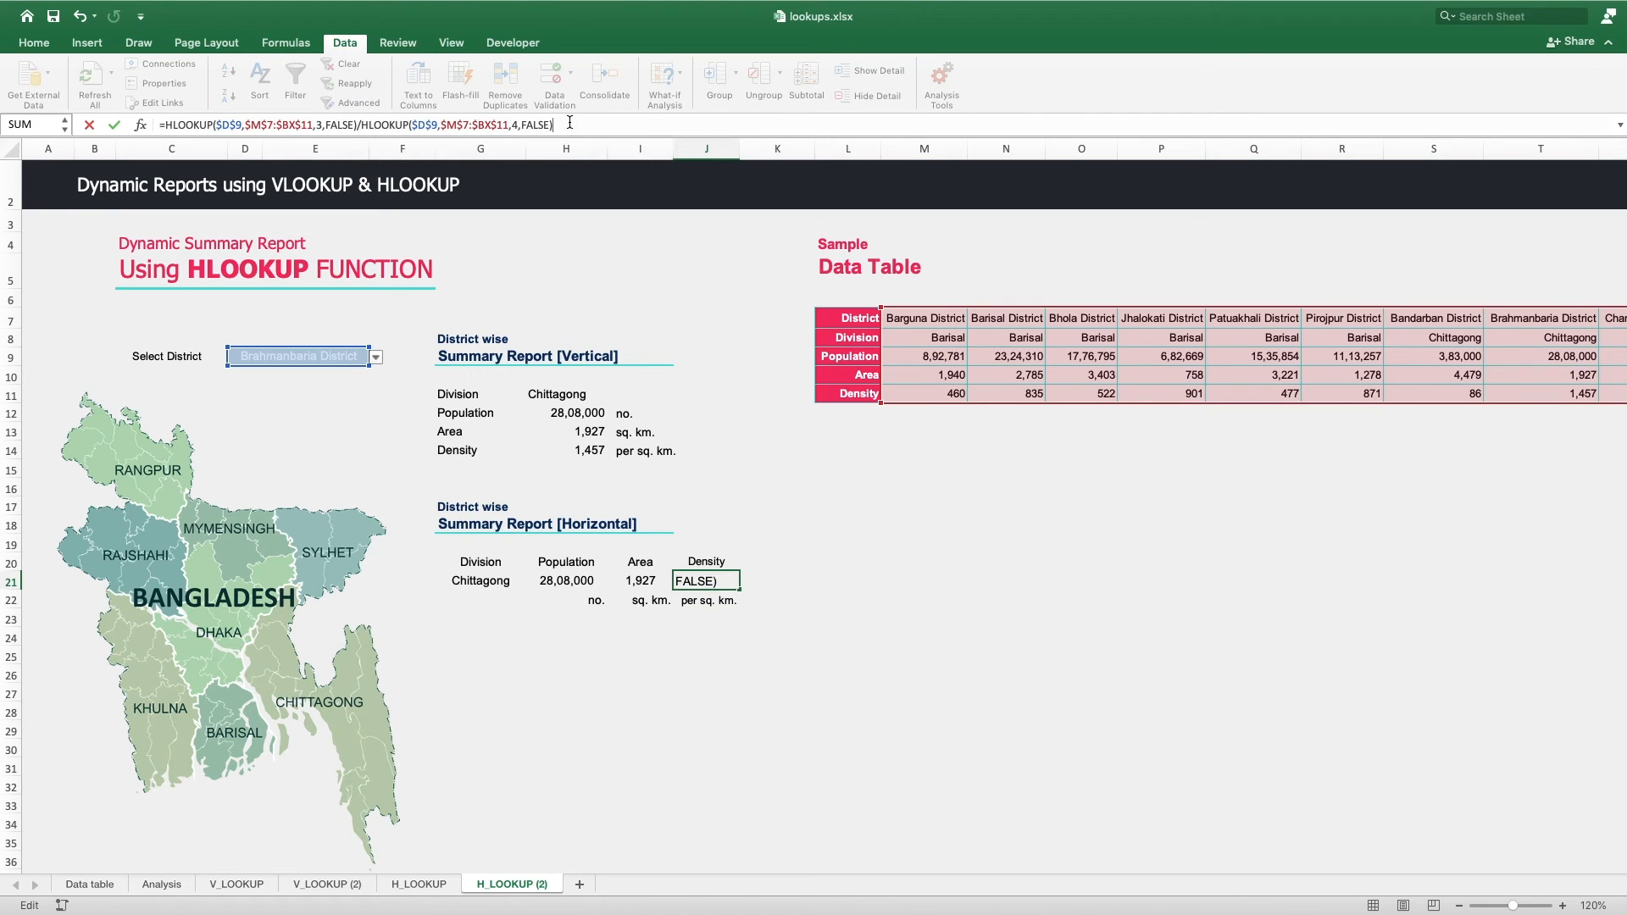
{"action": "key", "text": "Return"}
{"action": "left_click", "coordinate": [794, 660]}
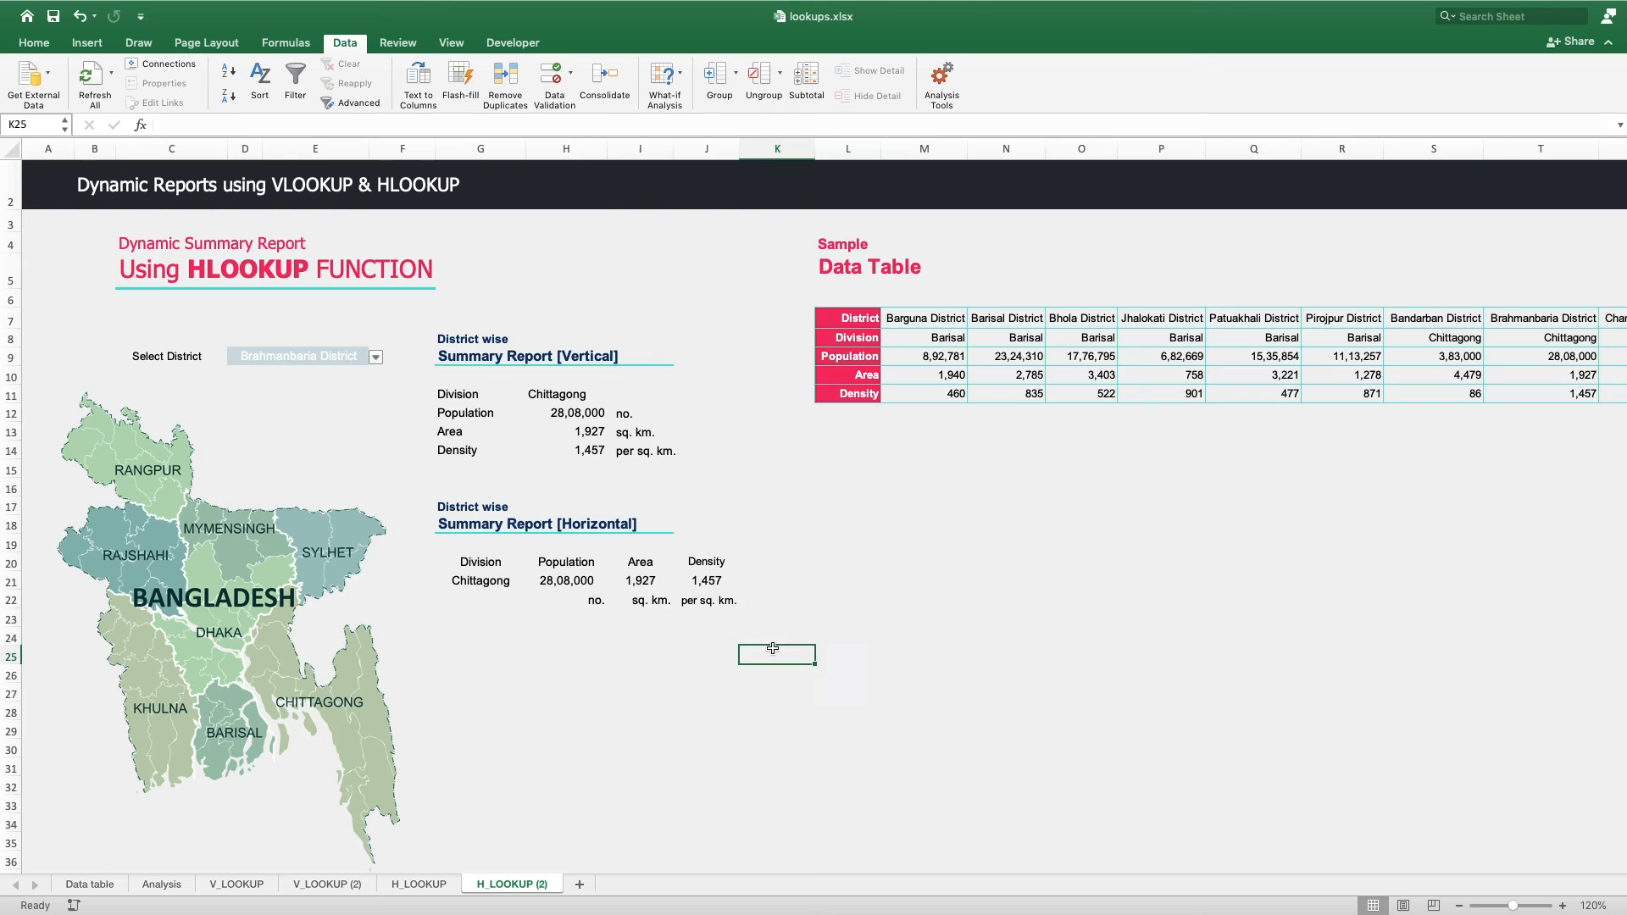
{"action": "left_click", "coordinate": [712, 583]}
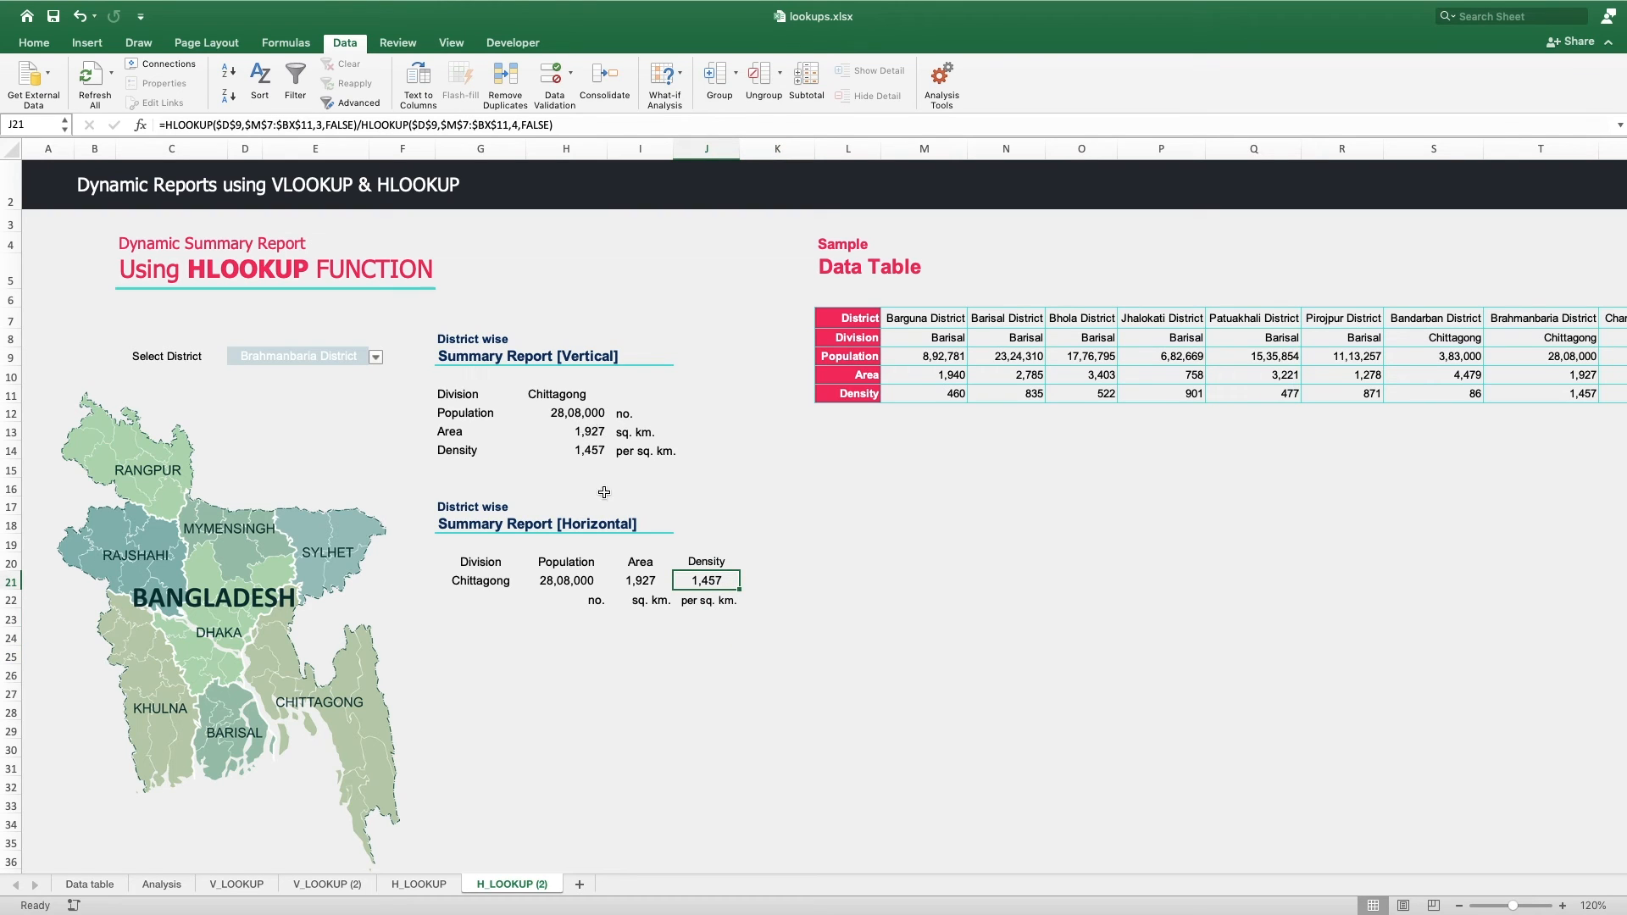
- Test the HLOOKUP reports by choosing Jessore District in the Select District drop-down
{"action": "left_click", "coordinate": [279, 358]}
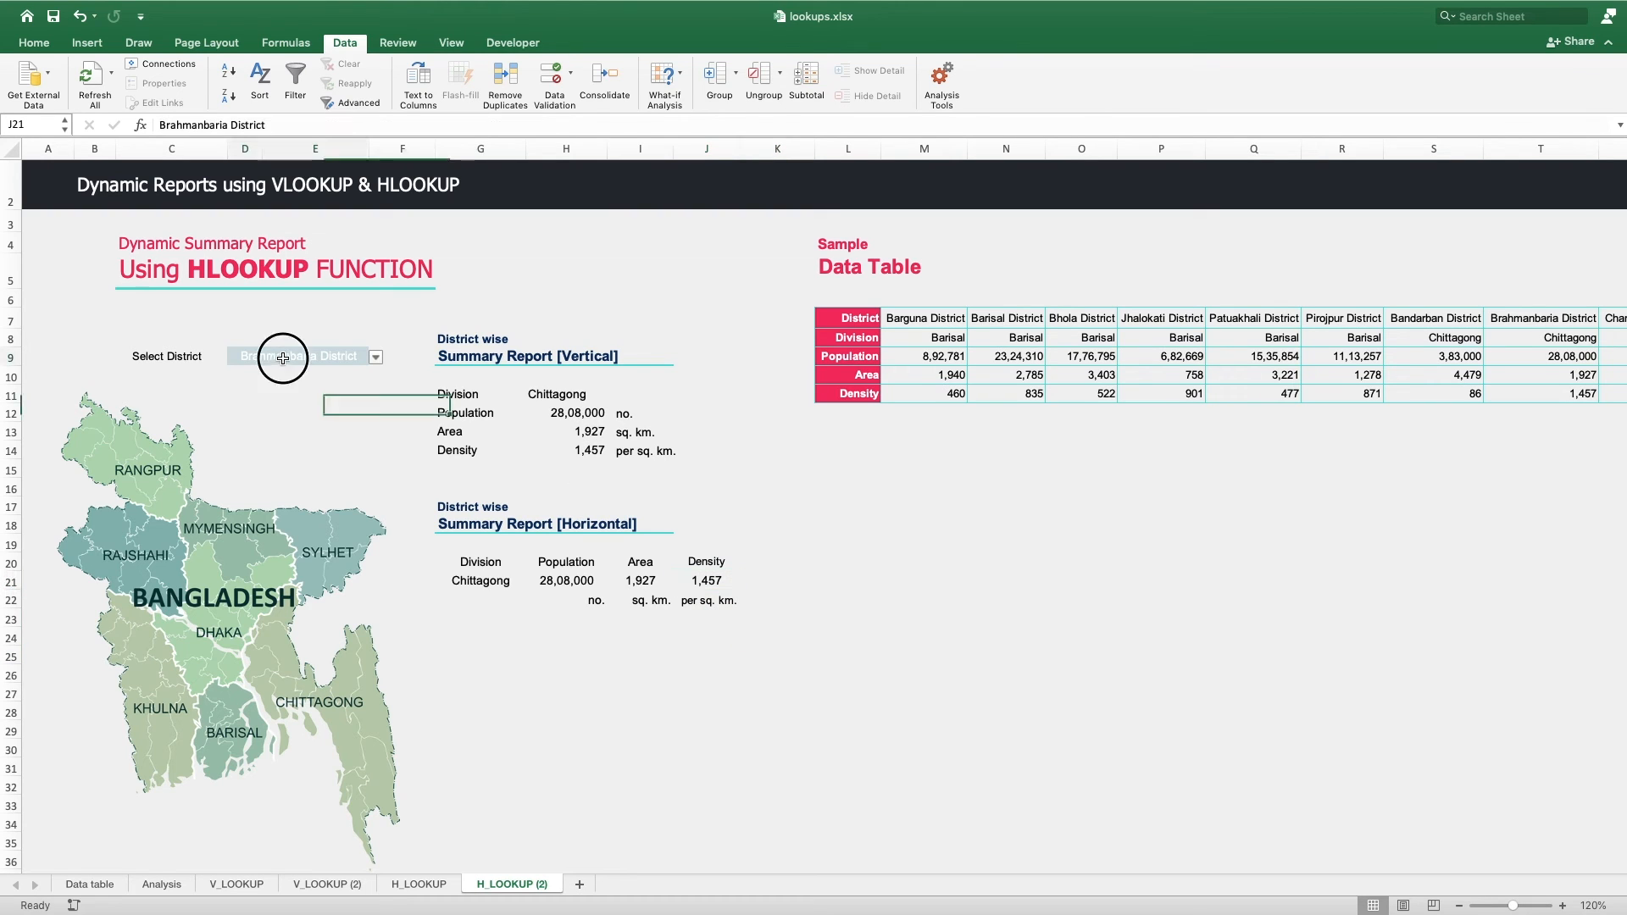
{"action": "left_click", "coordinate": [375, 357]}
{"action": "scroll", "coordinate": [298, 505], "scroll_direction": "down", "scroll_amount": 5}
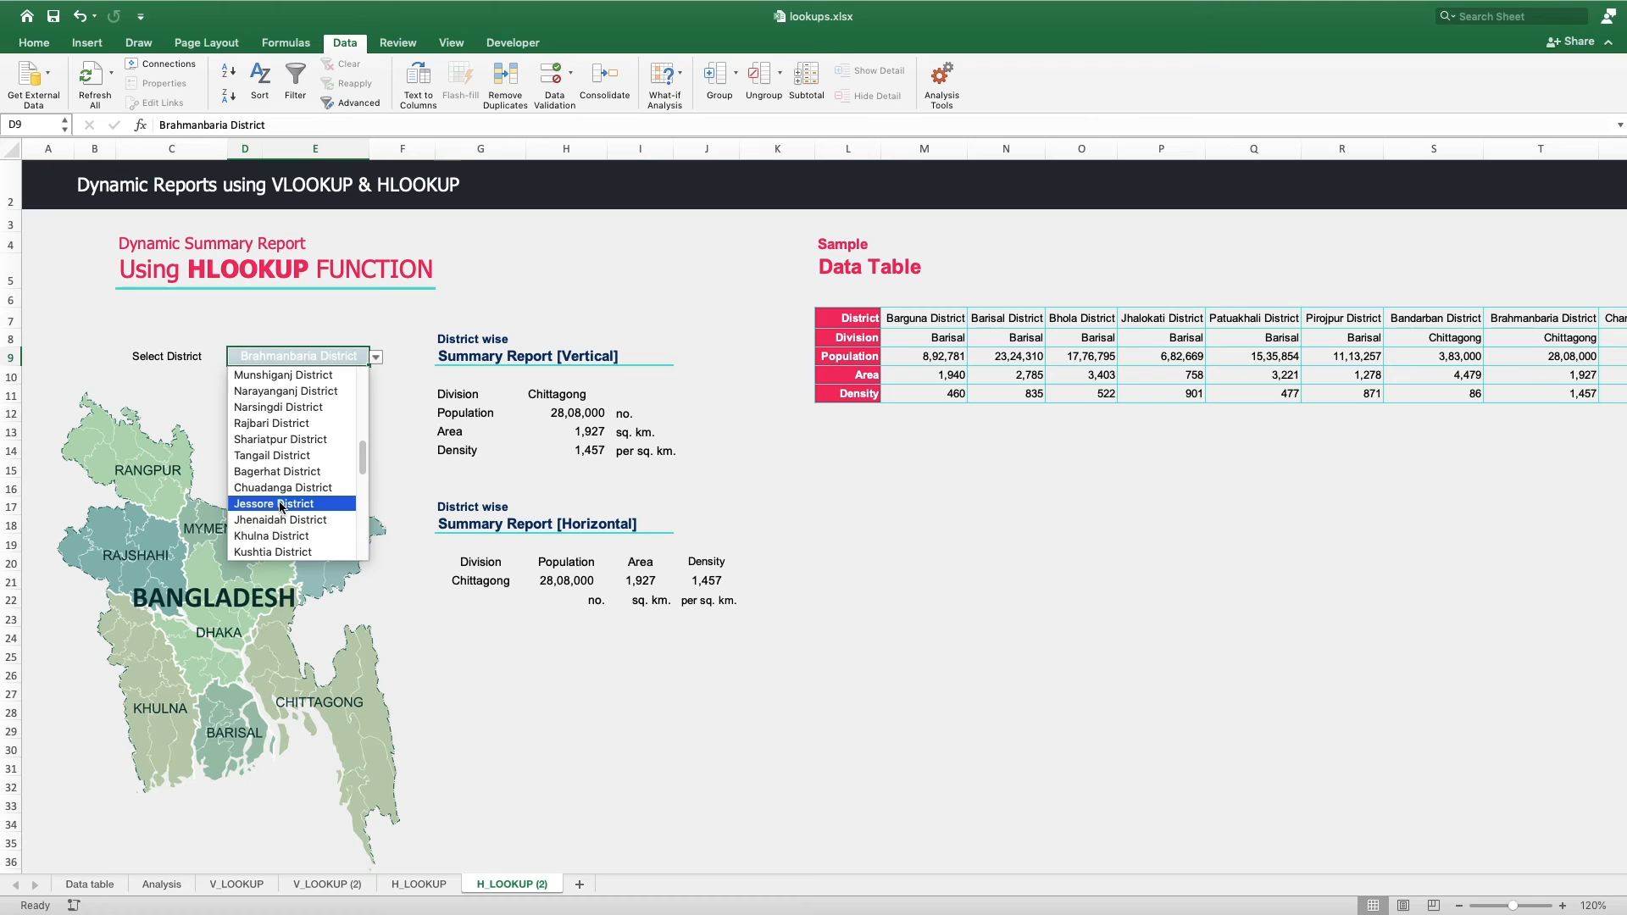
{"action": "left_click", "coordinate": [280, 506]}
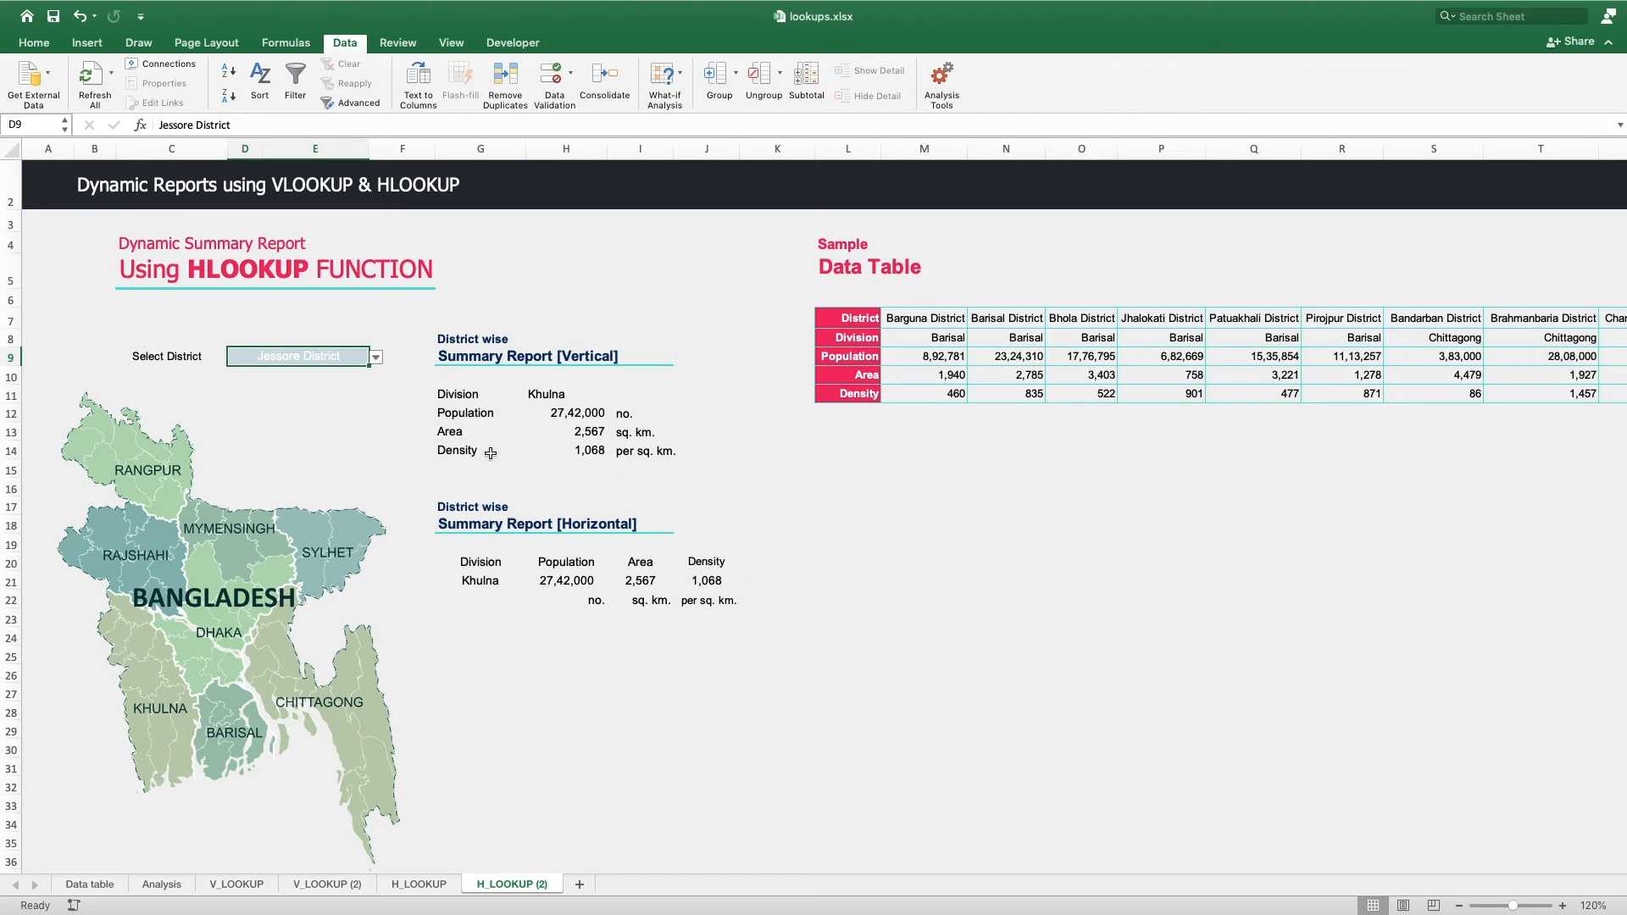
{"action": "left_click", "coordinate": [462, 395]}
- Fill the district selector in D9 with pink and make the word District in the C9 label bold and pink
{"action": "left_click", "coordinate": [339, 361]}
{"action": "left_click", "coordinate": [36, 44]}
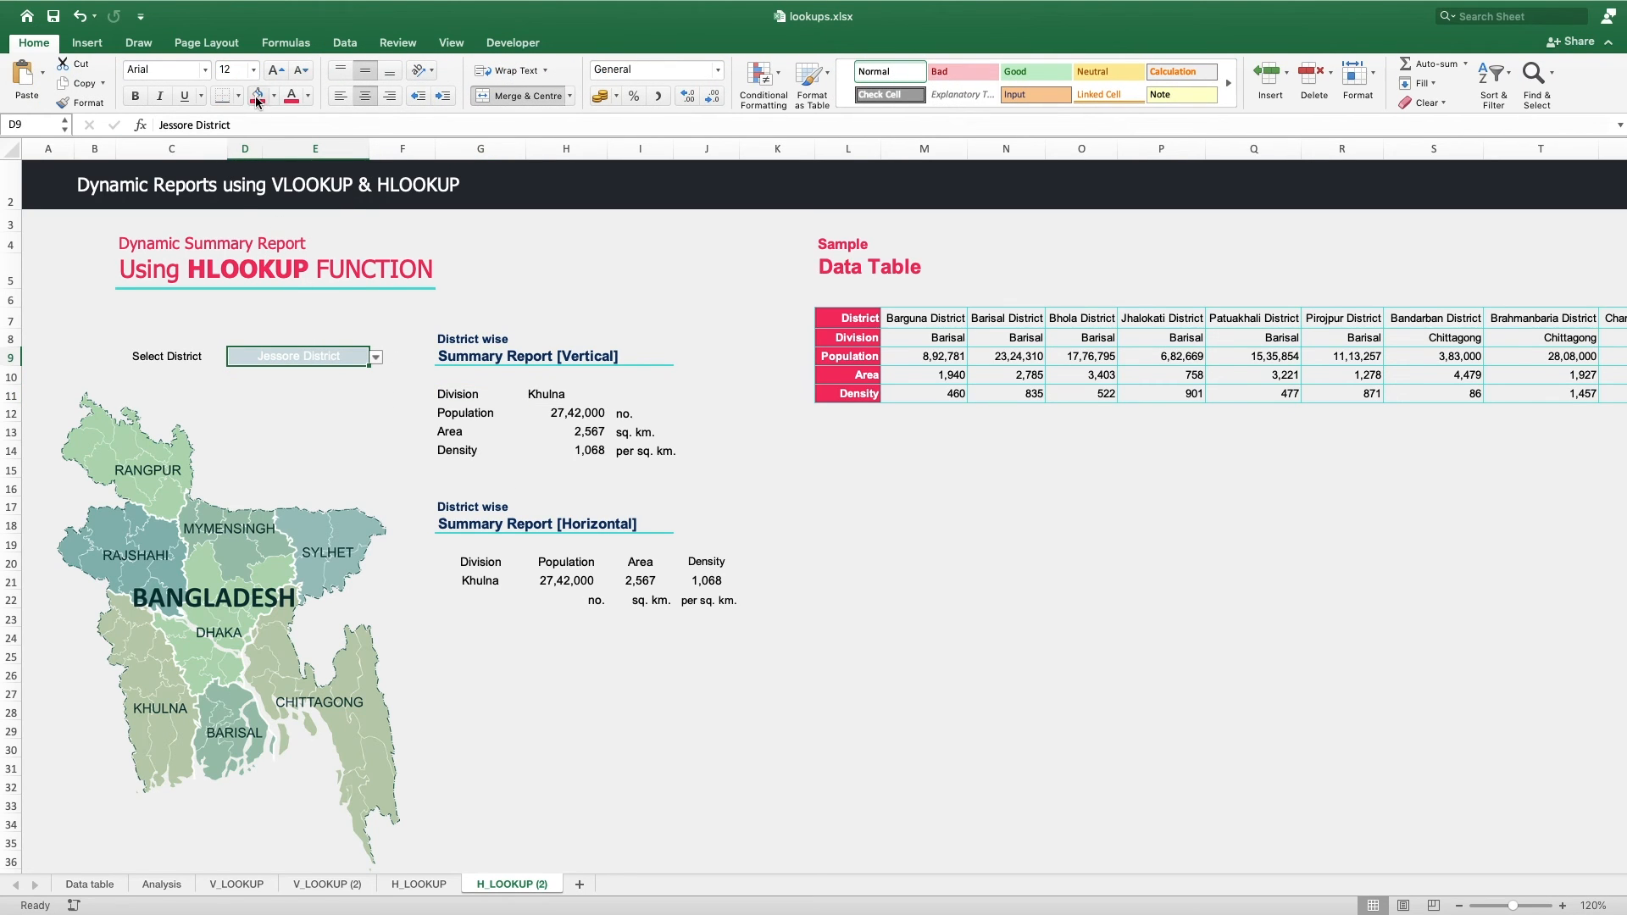
{"action": "key", "text": "super+z"}
{"action": "double_click", "coordinate": [172, 355]}
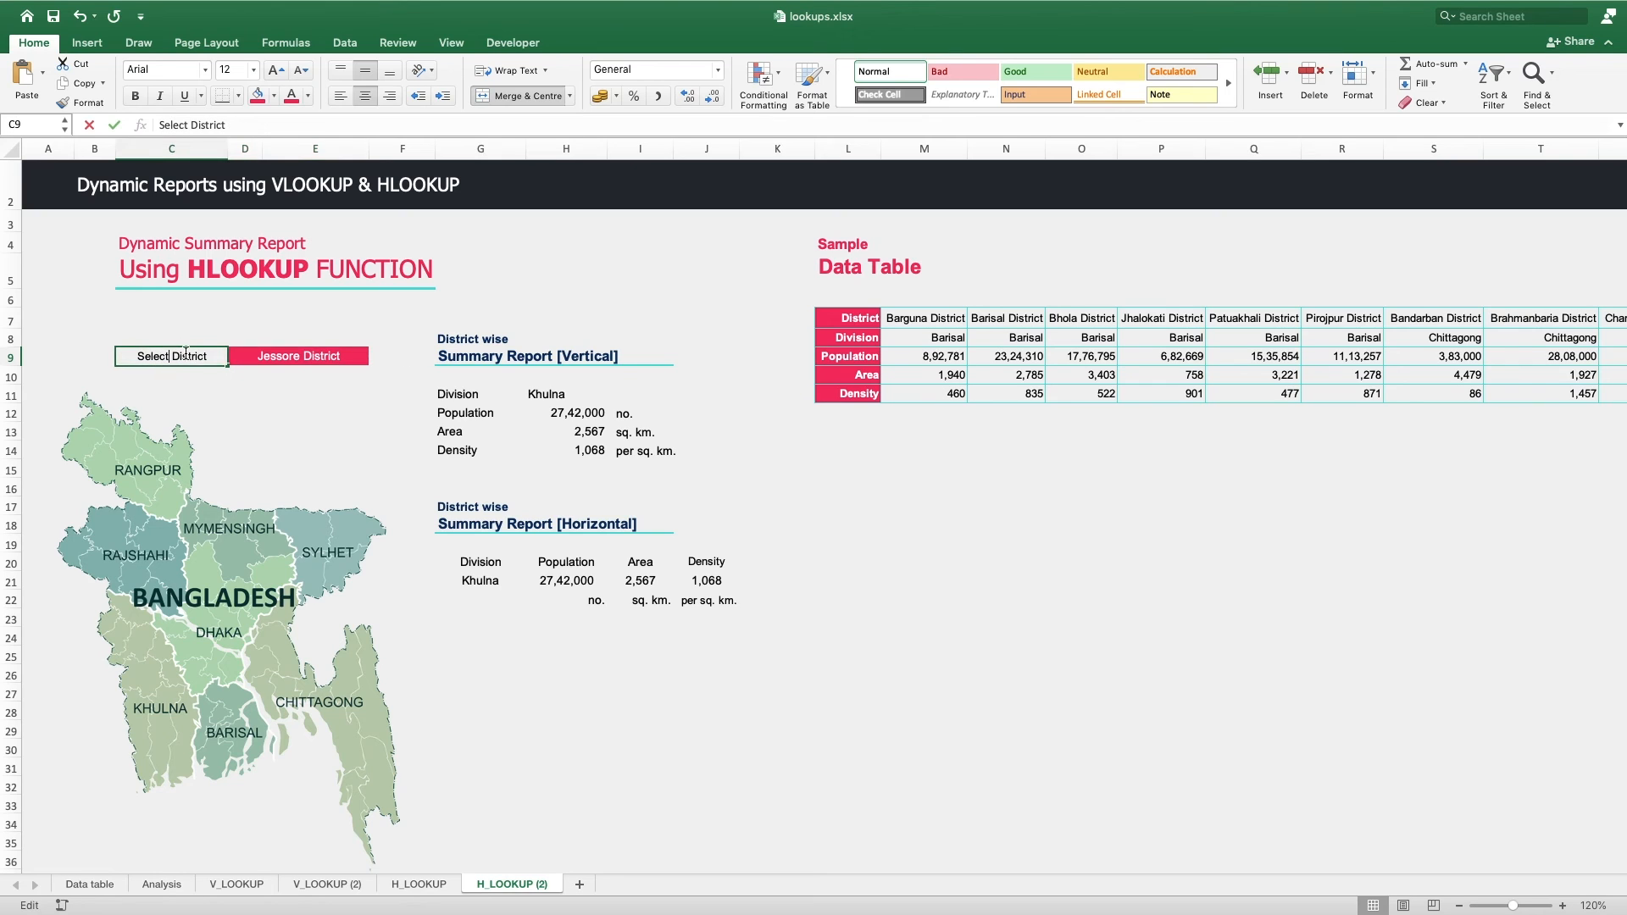
{"action": "left_click_drag", "start_coordinate": [212, 355], "coordinate": [172, 355]}
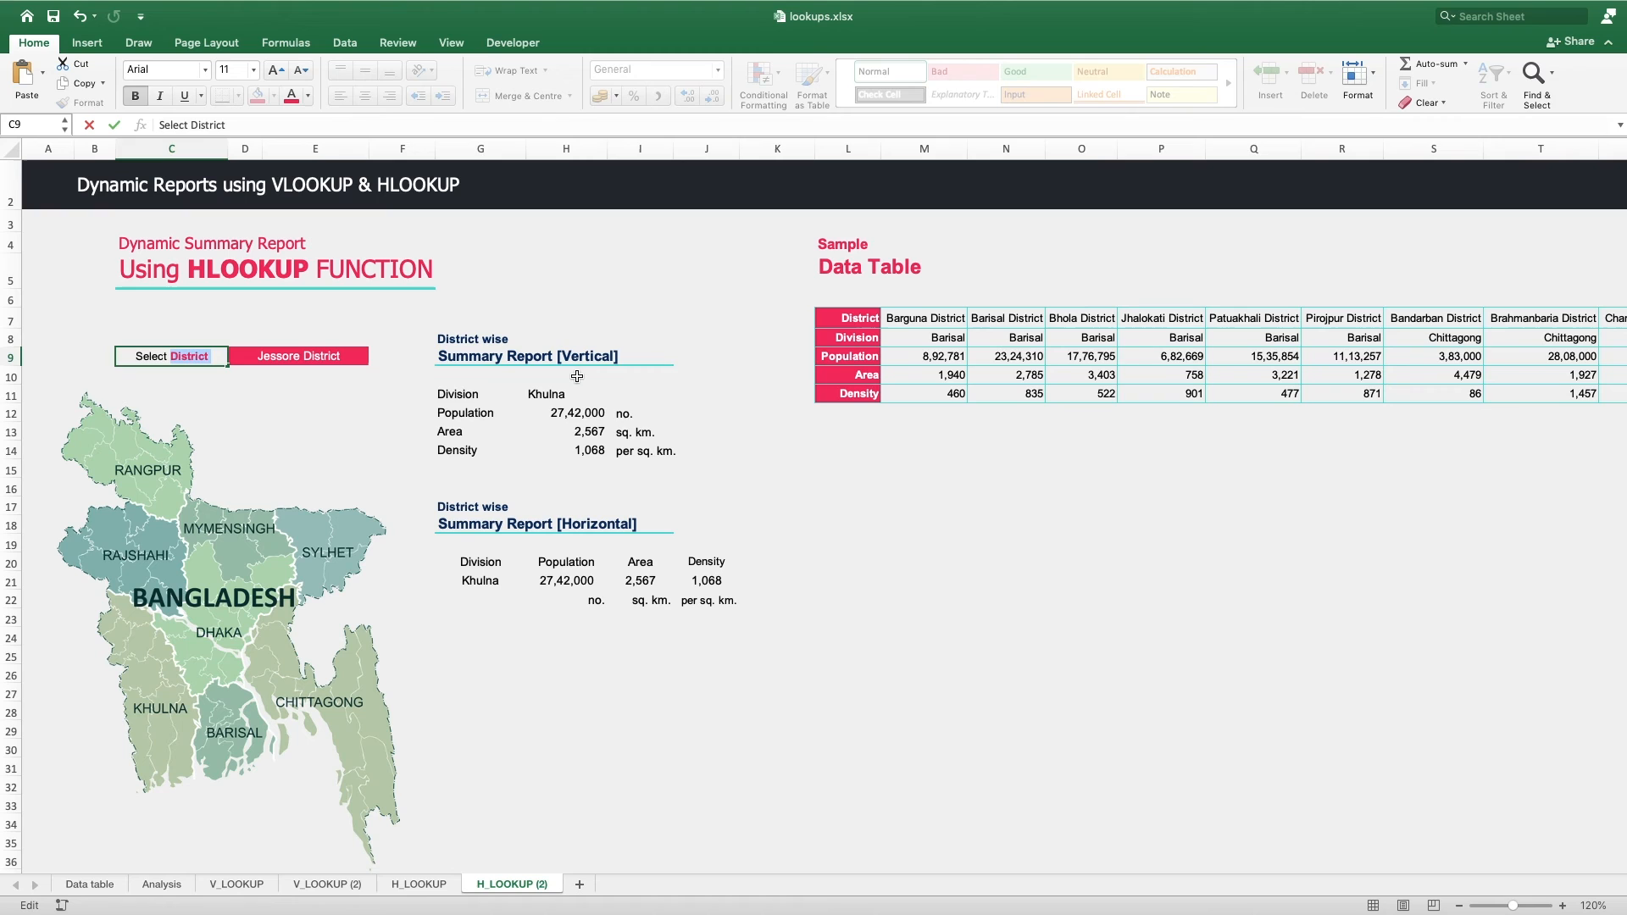
- Left-align the vertical report's labels in G11:G14 and right-align its values in H11:H14
{"action": "left_click", "coordinate": [447, 394]}
{"action": "left_click", "coordinate": [482, 451], "text": "shift"}
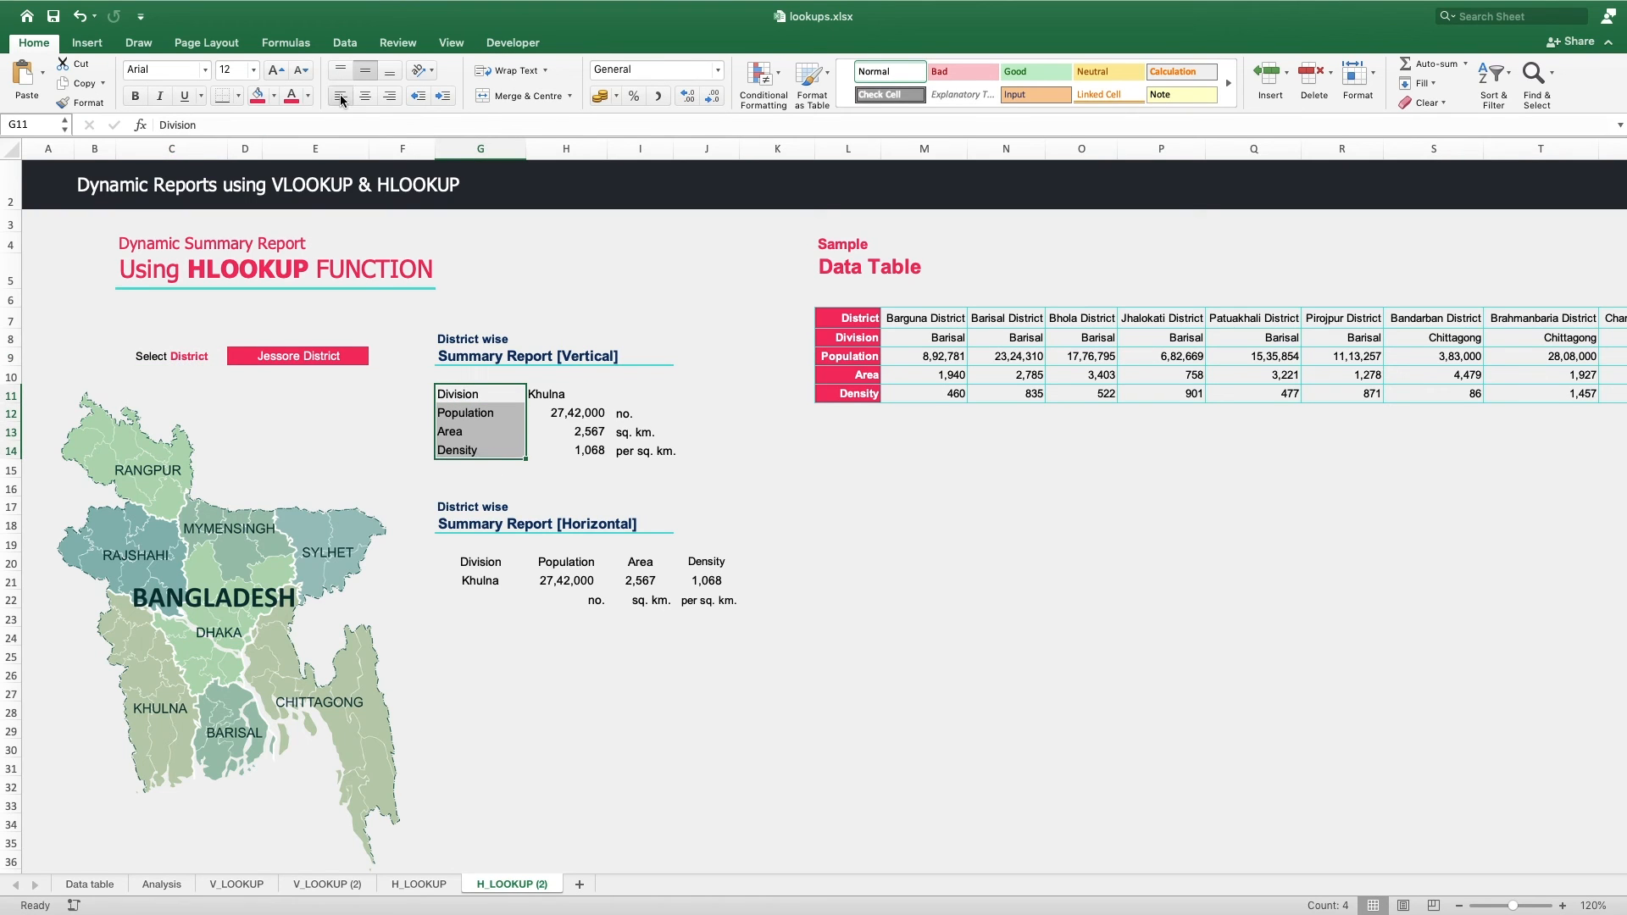
{"action": "left_click", "coordinate": [545, 394]}
{"action": "left_click", "coordinate": [579, 450], "text": "shift"}
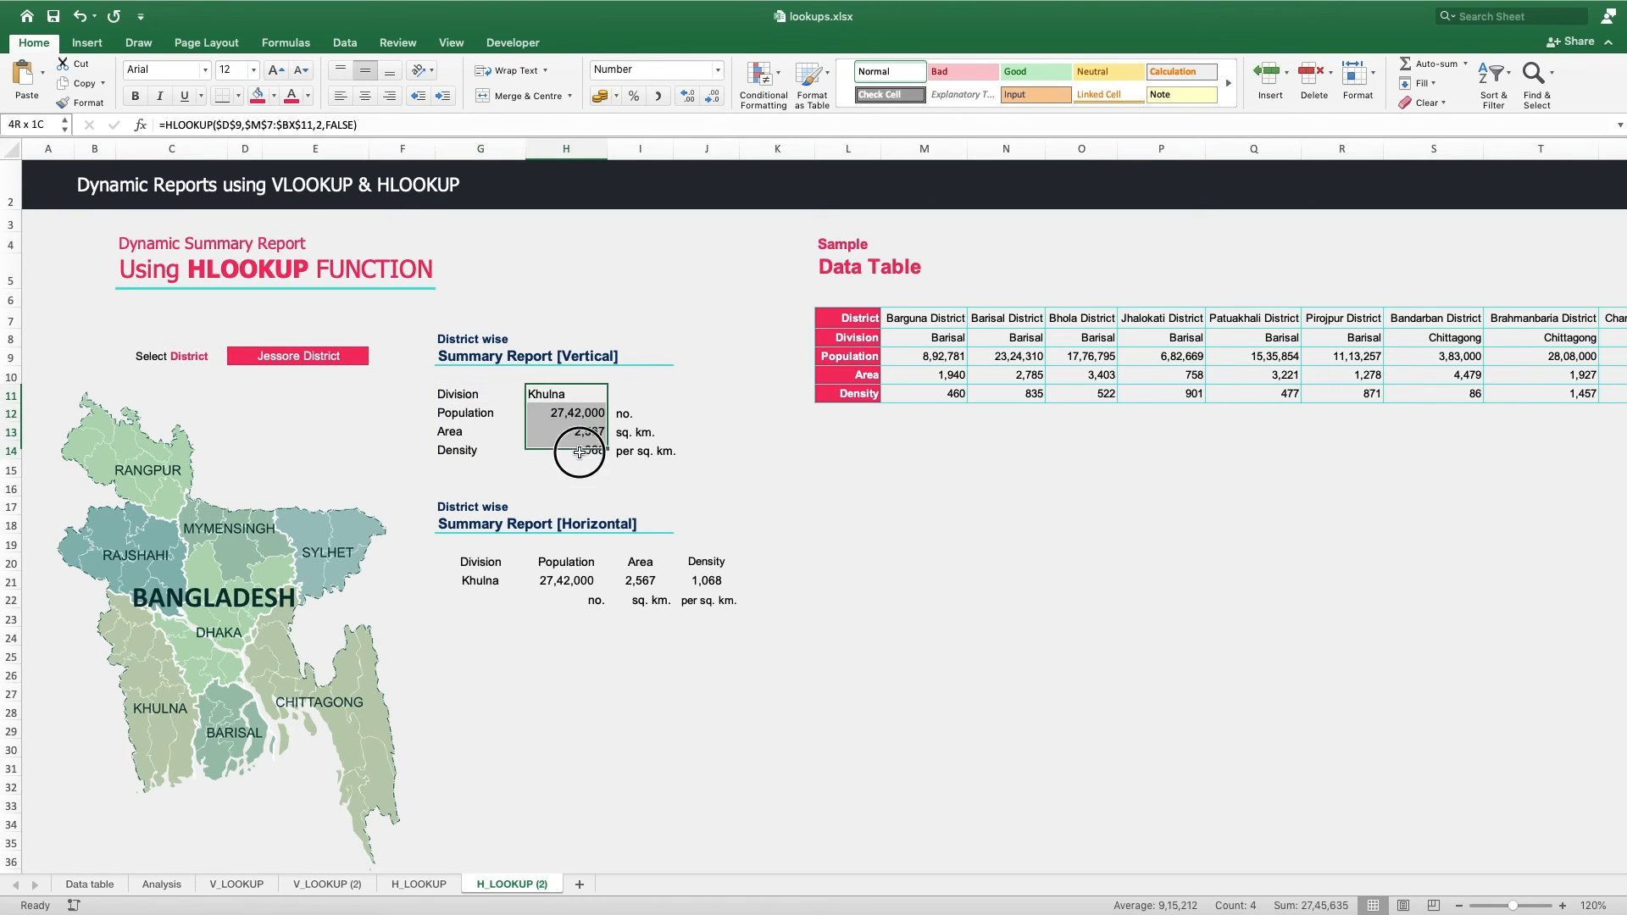
{"action": "left_click", "coordinate": [390, 98]}
- Colour the vertical report's units in I12:I14 grey and its labels in G11:G14 pink
{"action": "left_click_drag", "start_coordinate": [625, 414], "coordinate": [644, 456]}
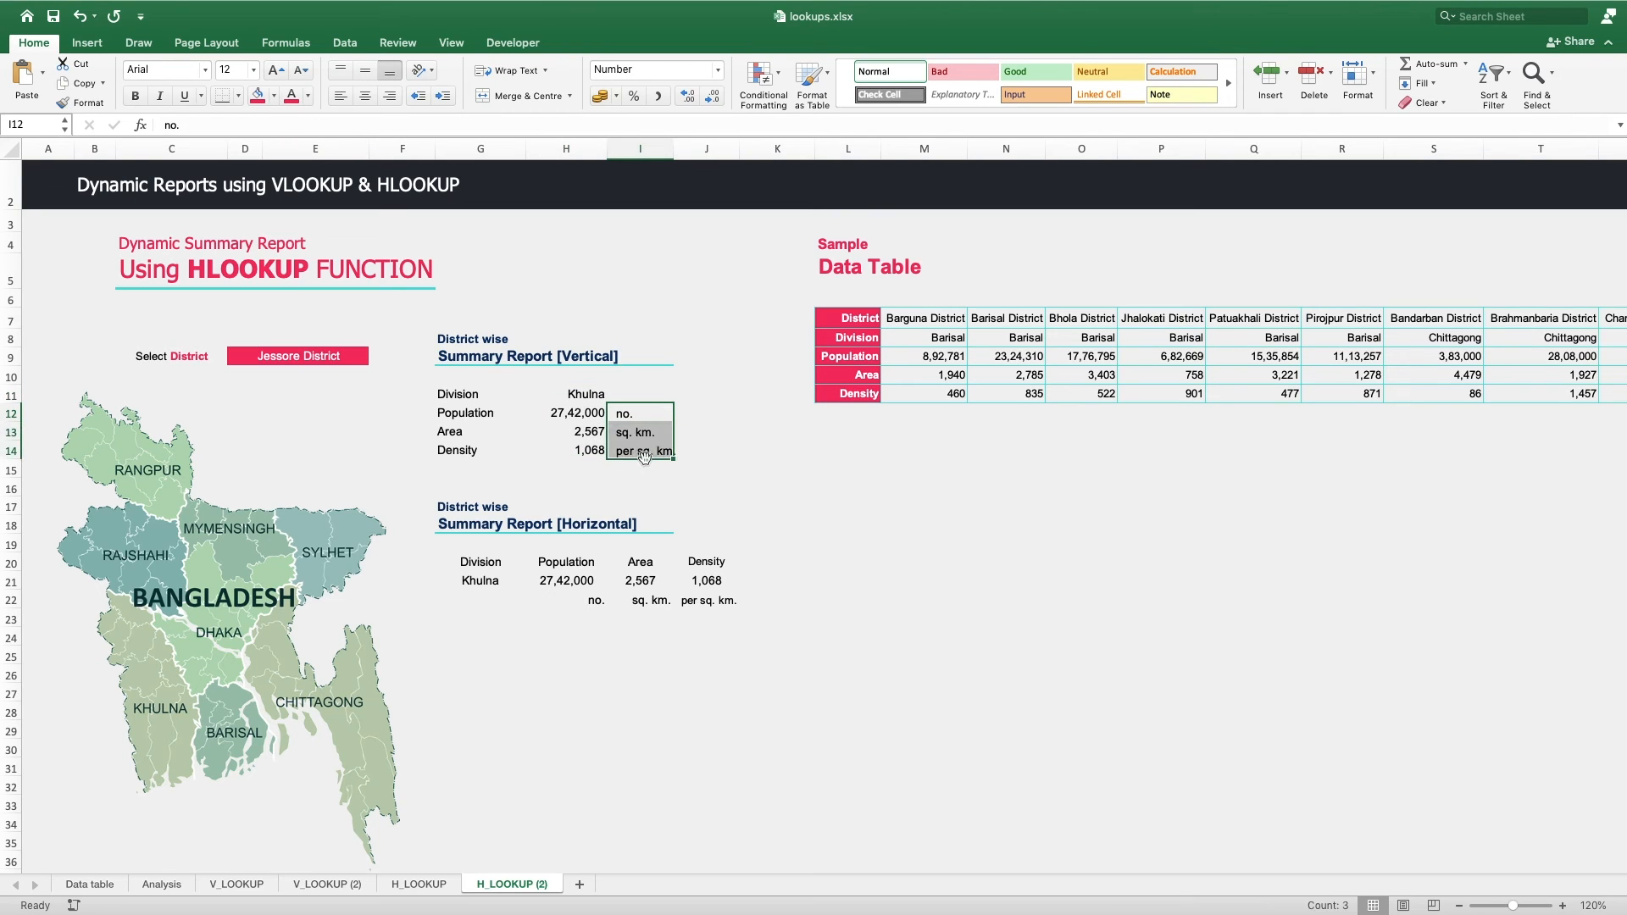
{"action": "left_click", "coordinate": [308, 96]}
{"action": "left_click", "coordinate": [311, 197]}
{"action": "left_click_drag", "start_coordinate": [466, 394], "coordinate": [466, 445]}
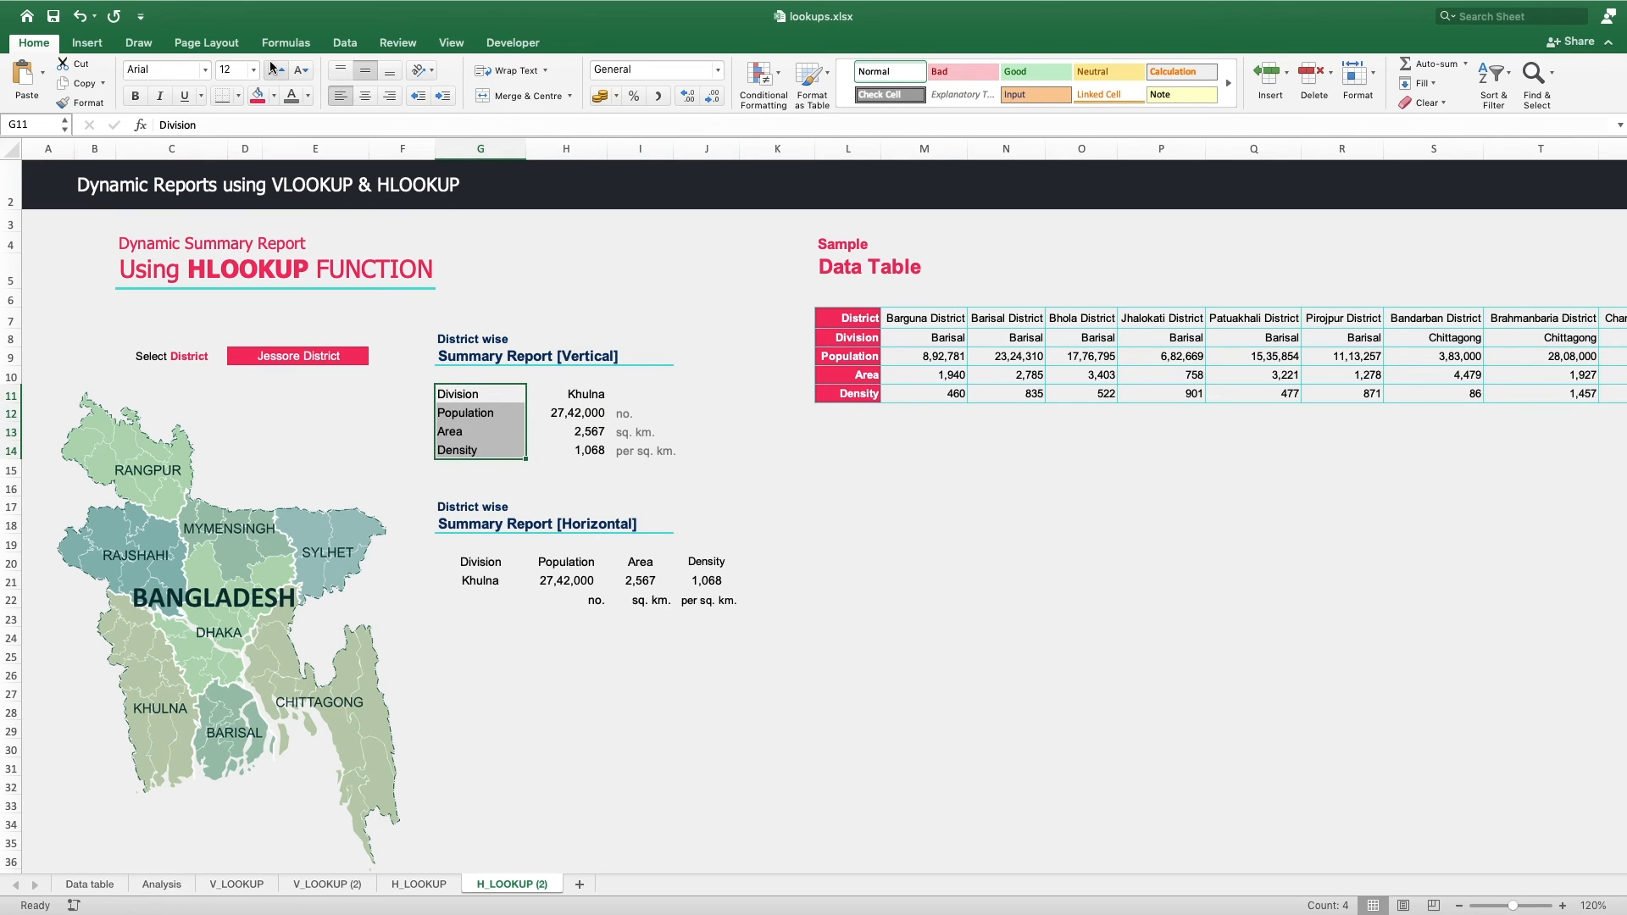
{"action": "left_click", "coordinate": [309, 95]}
{"action": "left_click", "coordinate": [295, 332]}
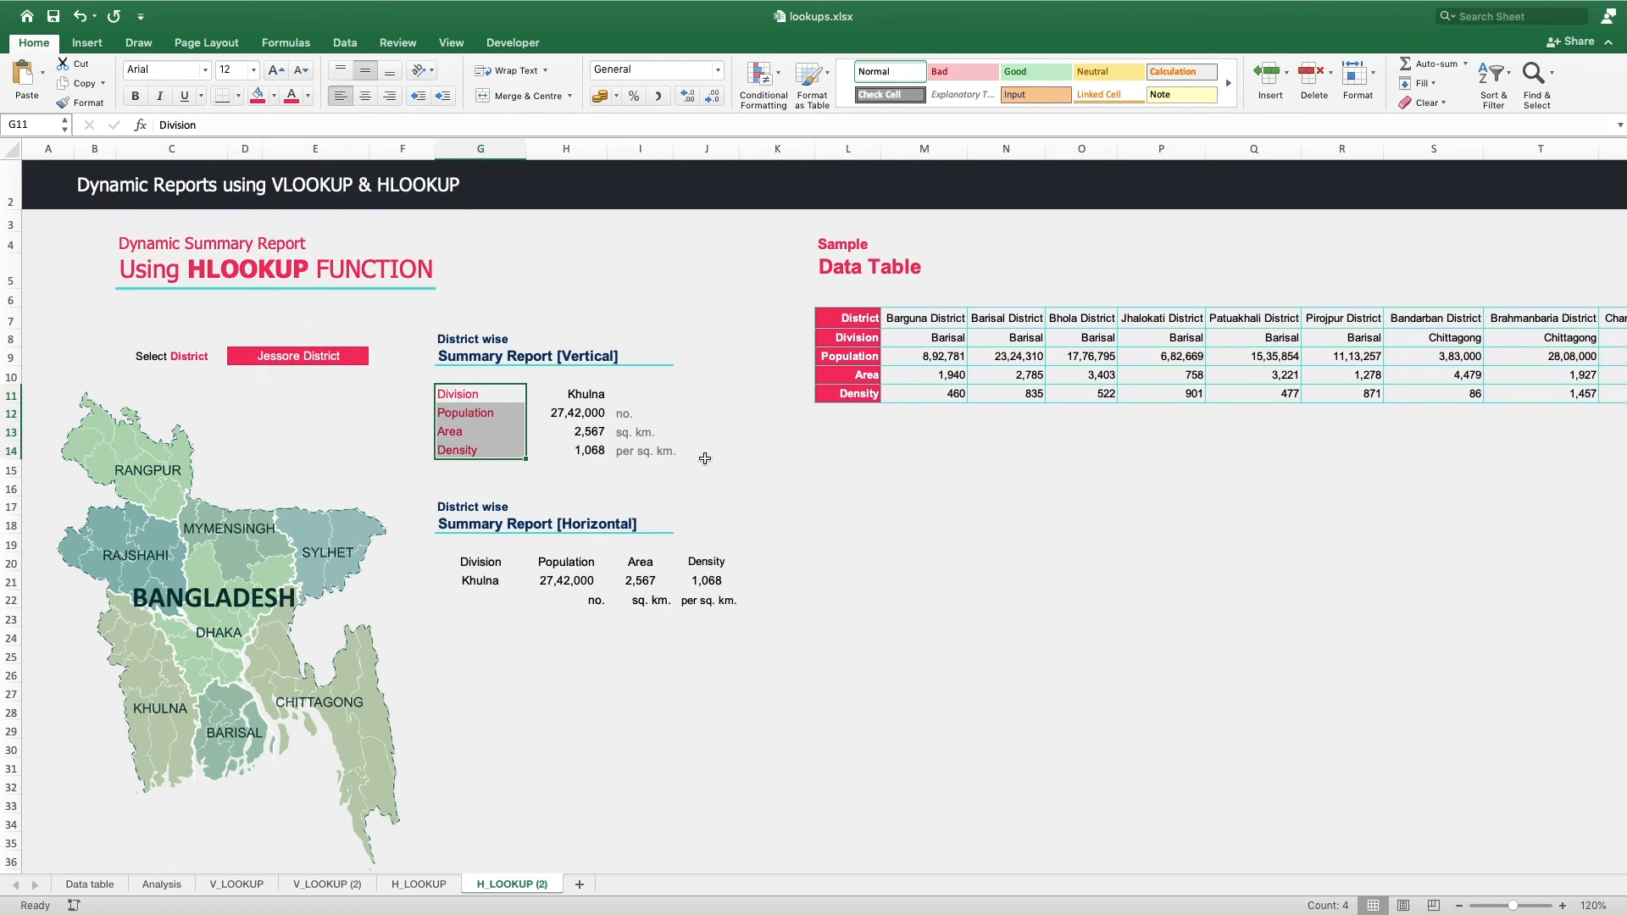
{"action": "left_click", "coordinate": [716, 450]}
- Add thin pink inner horizontal and bottom borders to the vertical report's values in H11:H14
{"action": "left_click_drag", "start_coordinate": [584, 393], "coordinate": [591, 450]}
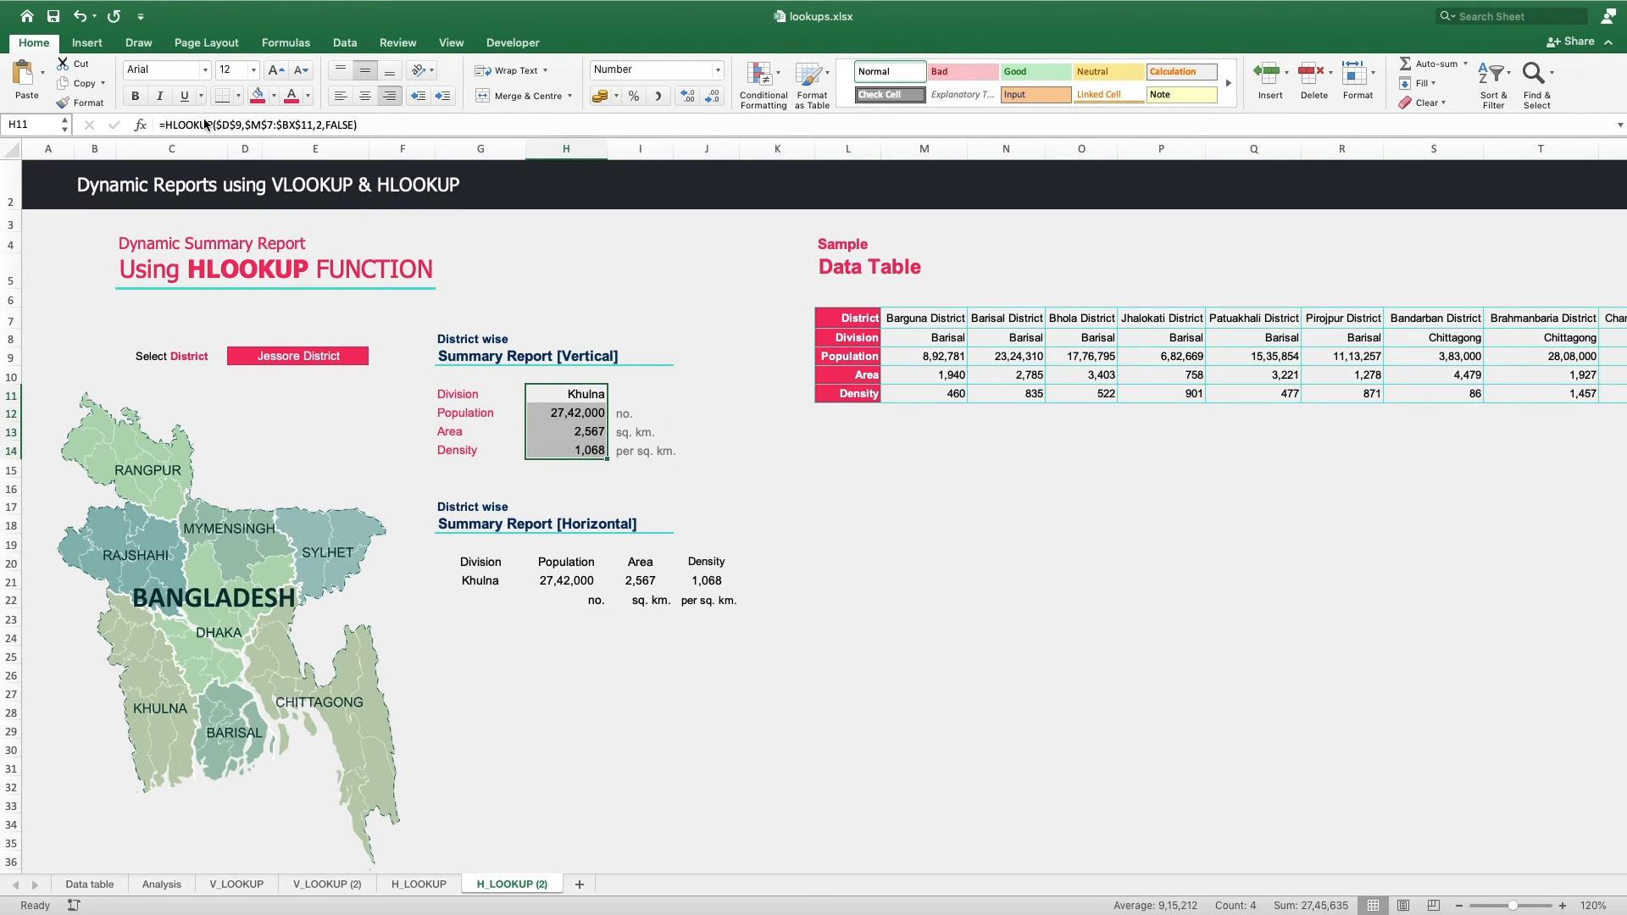
{"action": "left_click", "coordinate": [239, 96]}
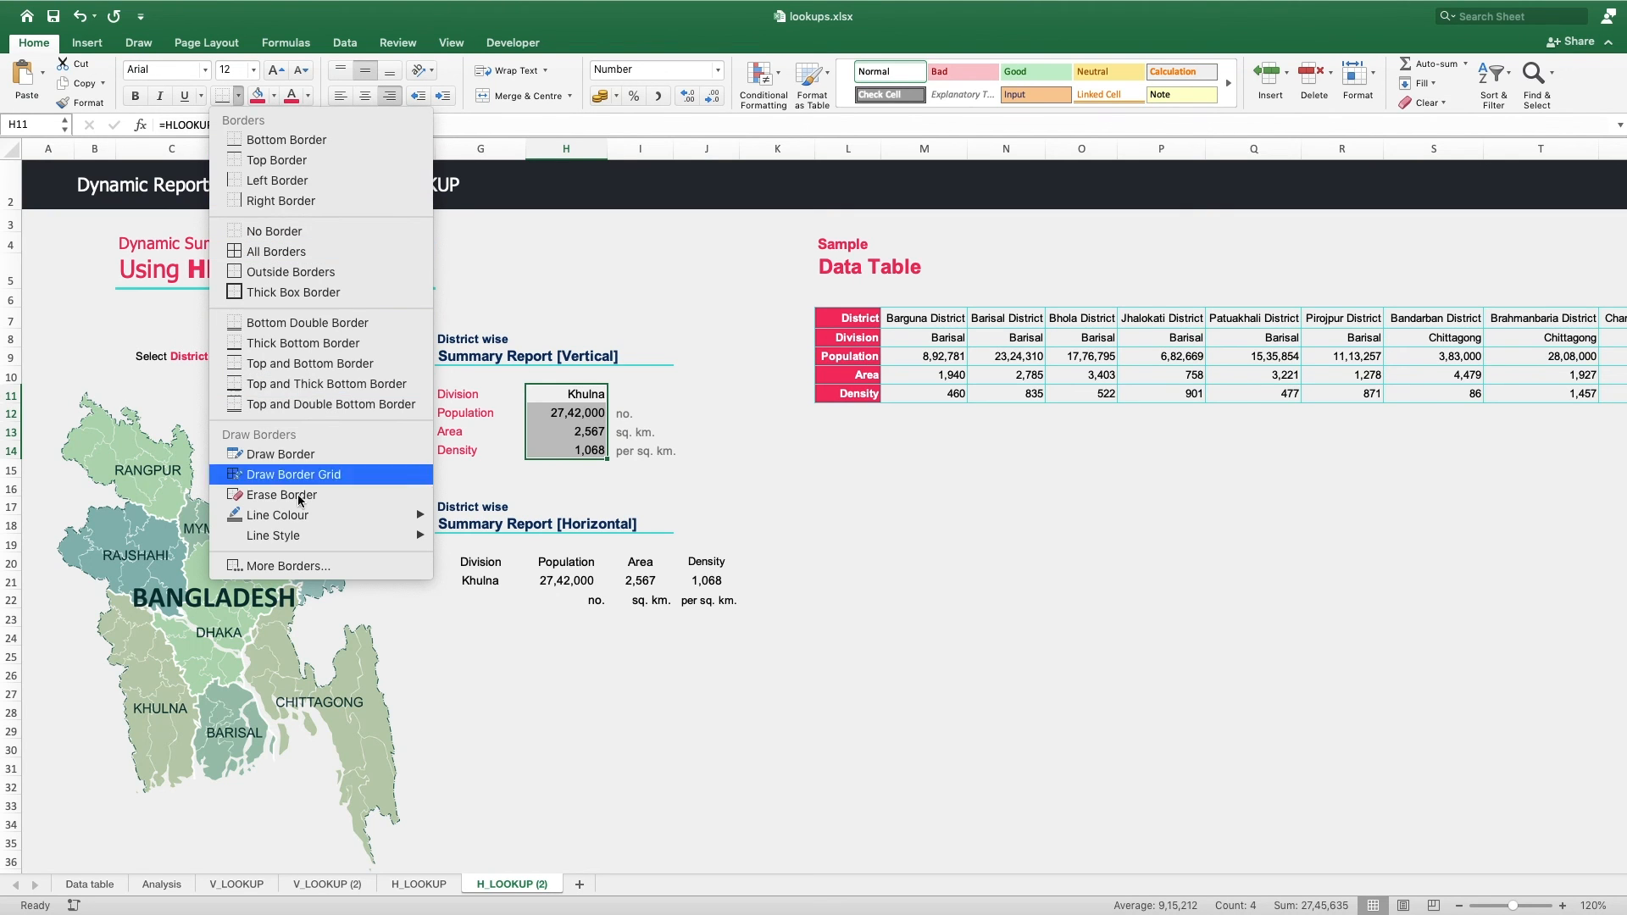
{"action": "left_click", "coordinate": [288, 566]}
{"action": "left_click", "coordinate": [595, 400]}
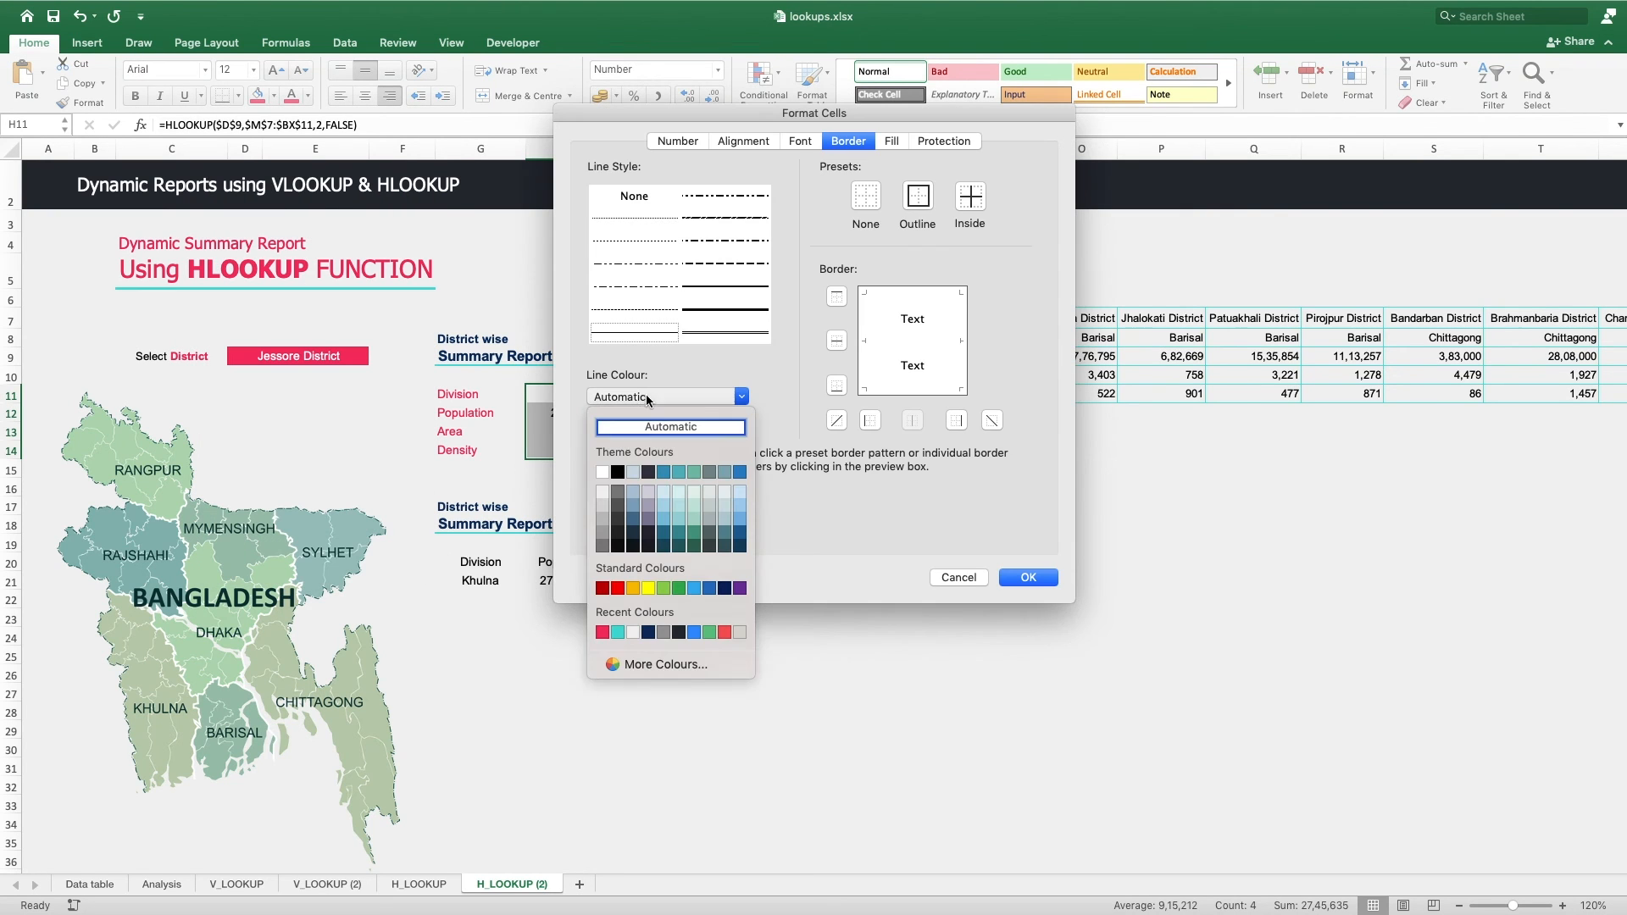
{"action": "left_click", "coordinate": [670, 432]}
{"action": "left_click", "coordinate": [651, 332]}
{"action": "left_click", "coordinate": [837, 387]}
{"action": "left_click", "coordinate": [837, 341]}
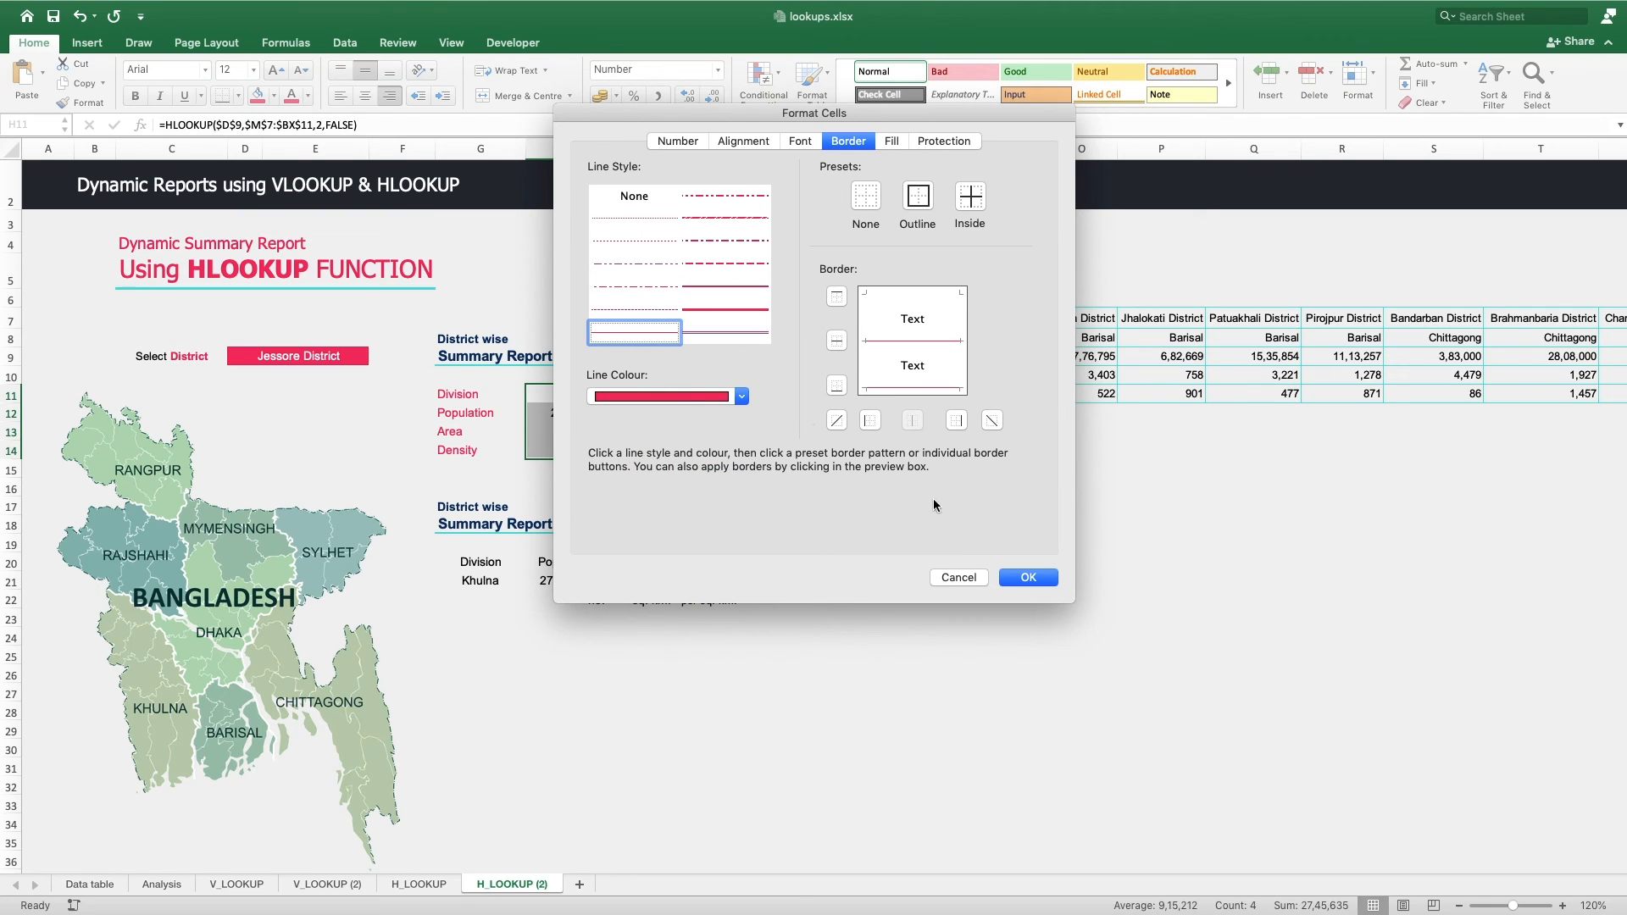
{"action": "left_click", "coordinate": [1026, 578]}
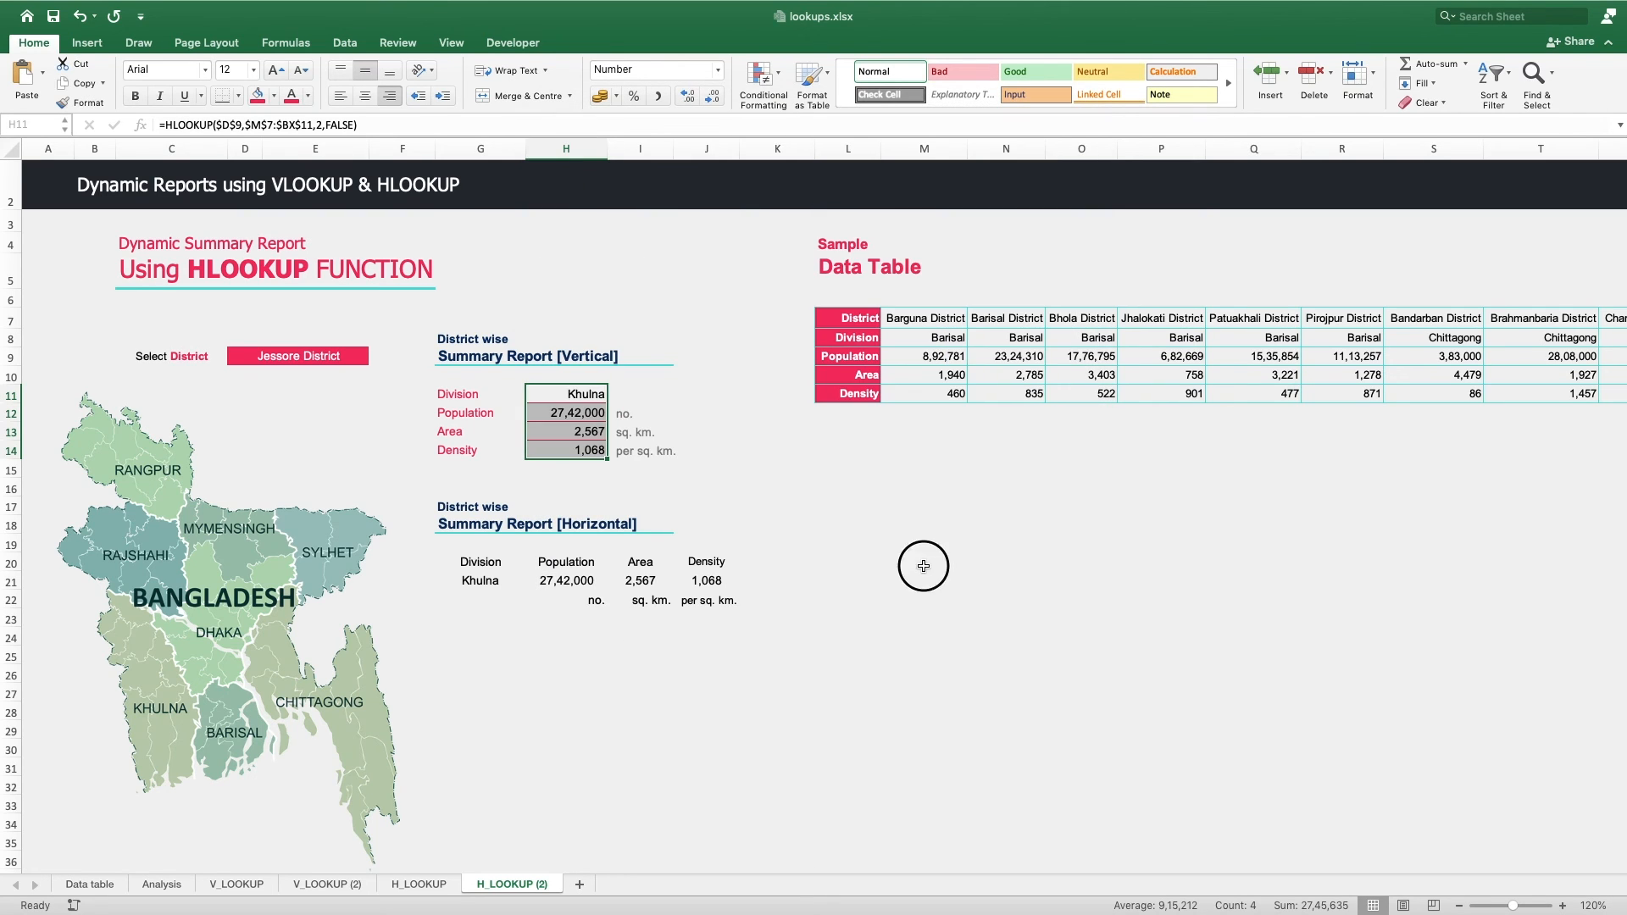
{"action": "left_click", "coordinate": [921, 563]}
- Give the horizontal report's header row G20:J20 a pink fill and white text
{"action": "scroll", "coordinate": [598, 523], "scroll_direction": "down", "scroll_amount": 1}
{"action": "left_click", "coordinate": [469, 530]}
{"action": "left_click", "coordinate": [707, 531], "text": "shift"}
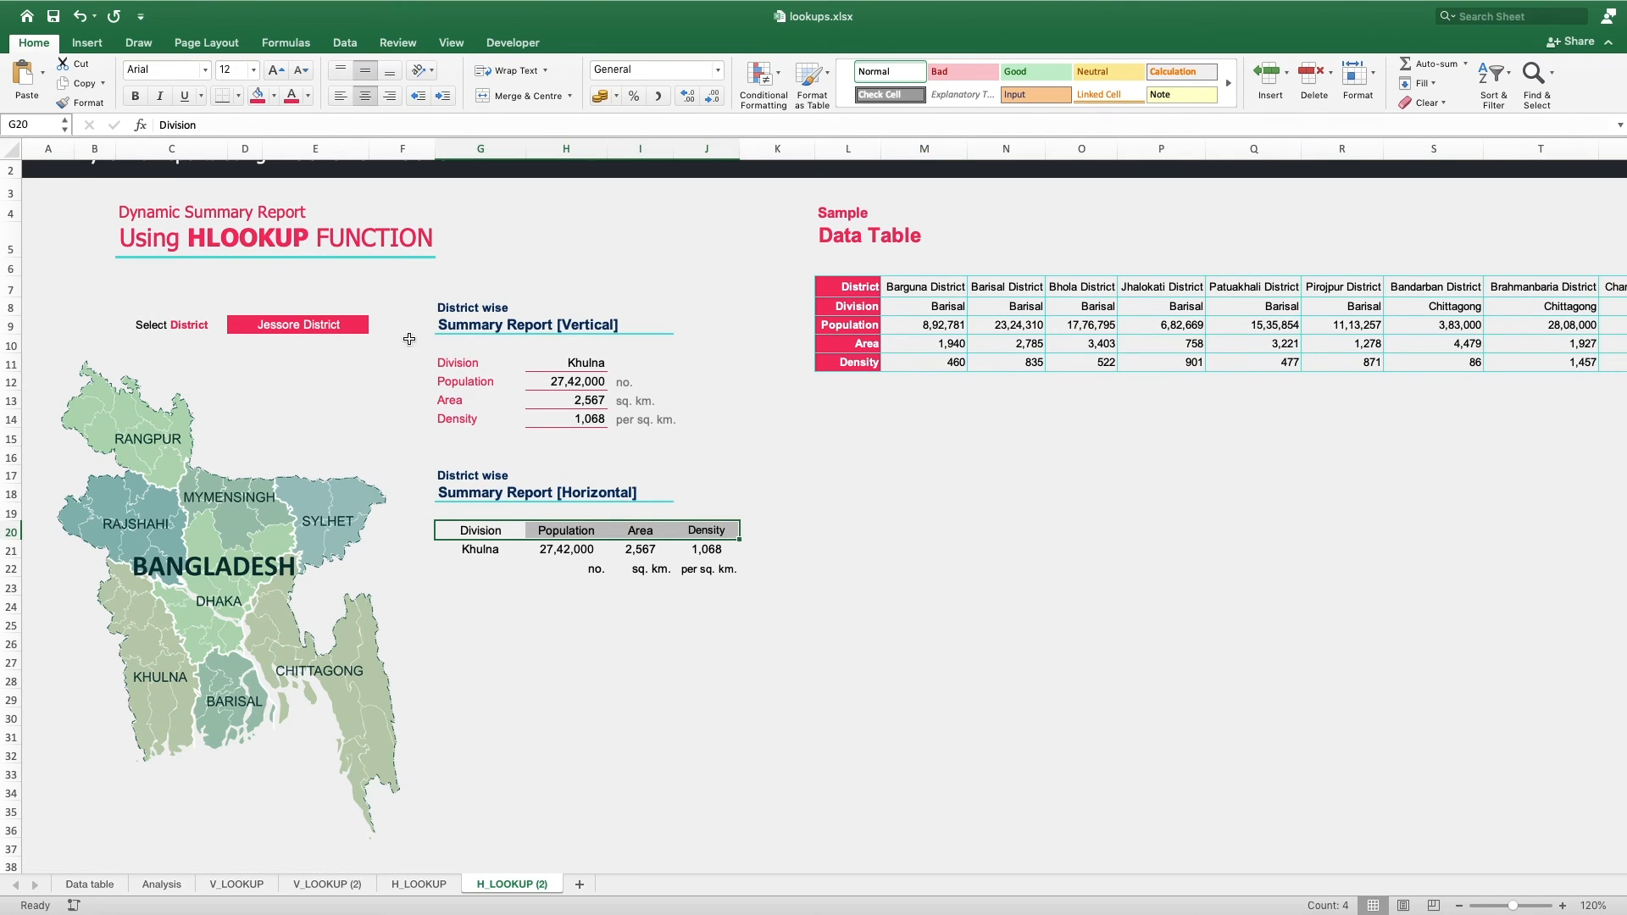
{"action": "left_click", "coordinate": [257, 94]}
{"action": "left_click", "coordinate": [307, 96]}
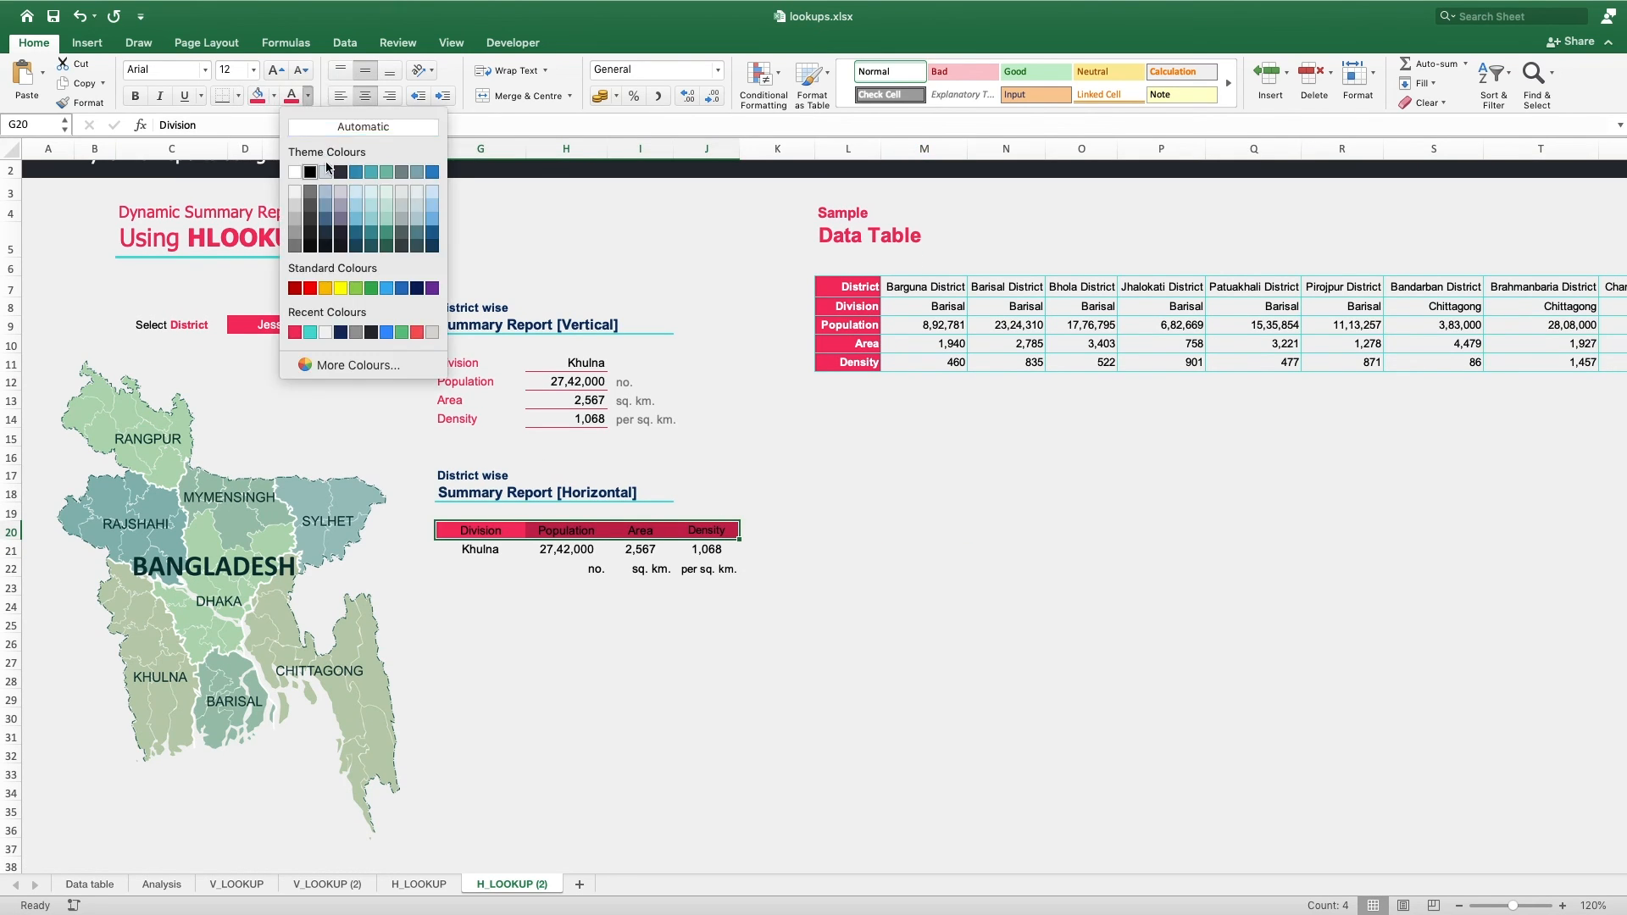
{"action": "left_click", "coordinate": [295, 172]}
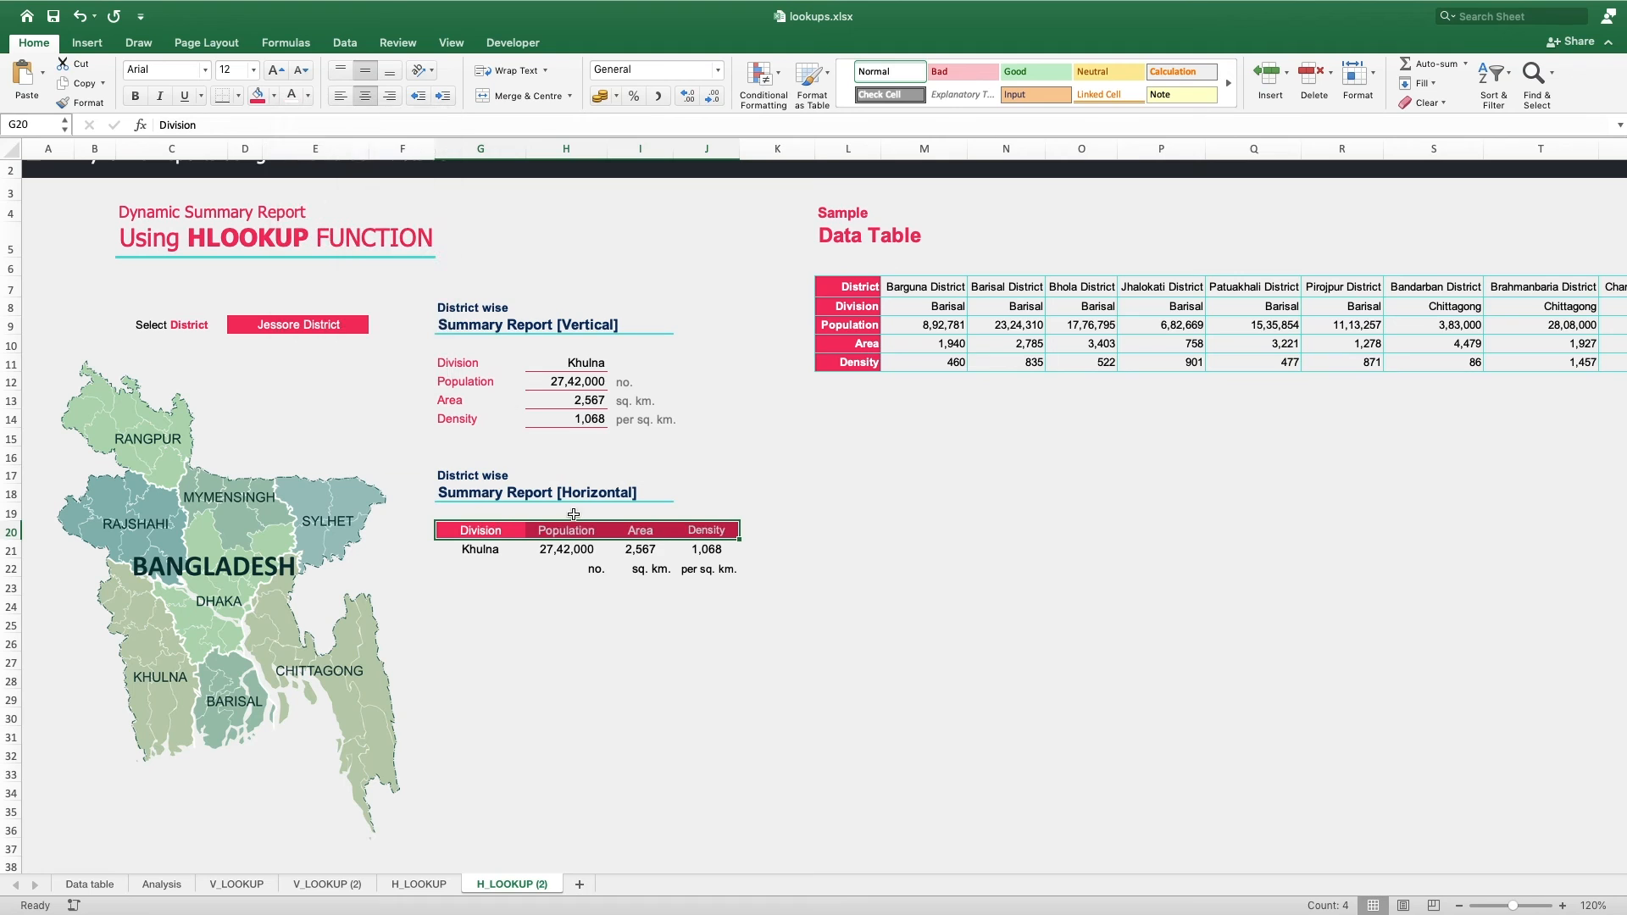
- Left-align the Division column cells G20:G21 and right-align the Population, Area and Density cells H20:J21
{"action": "left_click", "coordinate": [493, 534]}
{"action": "left_click", "coordinate": [496, 553], "text": "shift"}
{"action": "left_click", "coordinate": [339, 96]}
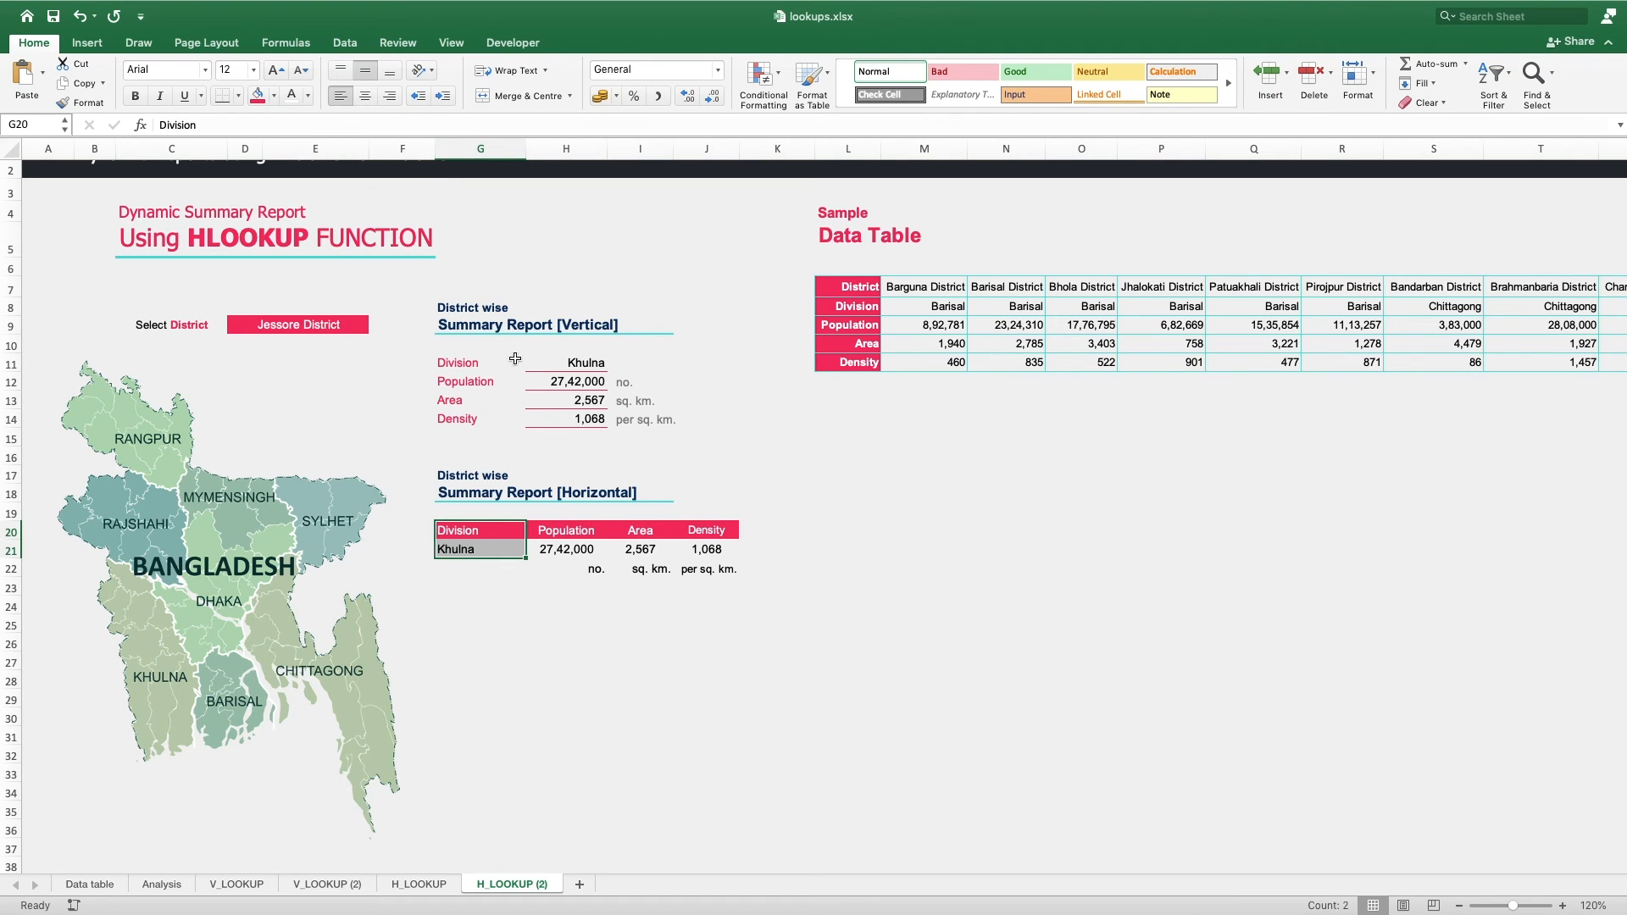
{"action": "left_click_drag", "start_coordinate": [561, 534], "coordinate": [724, 547]}
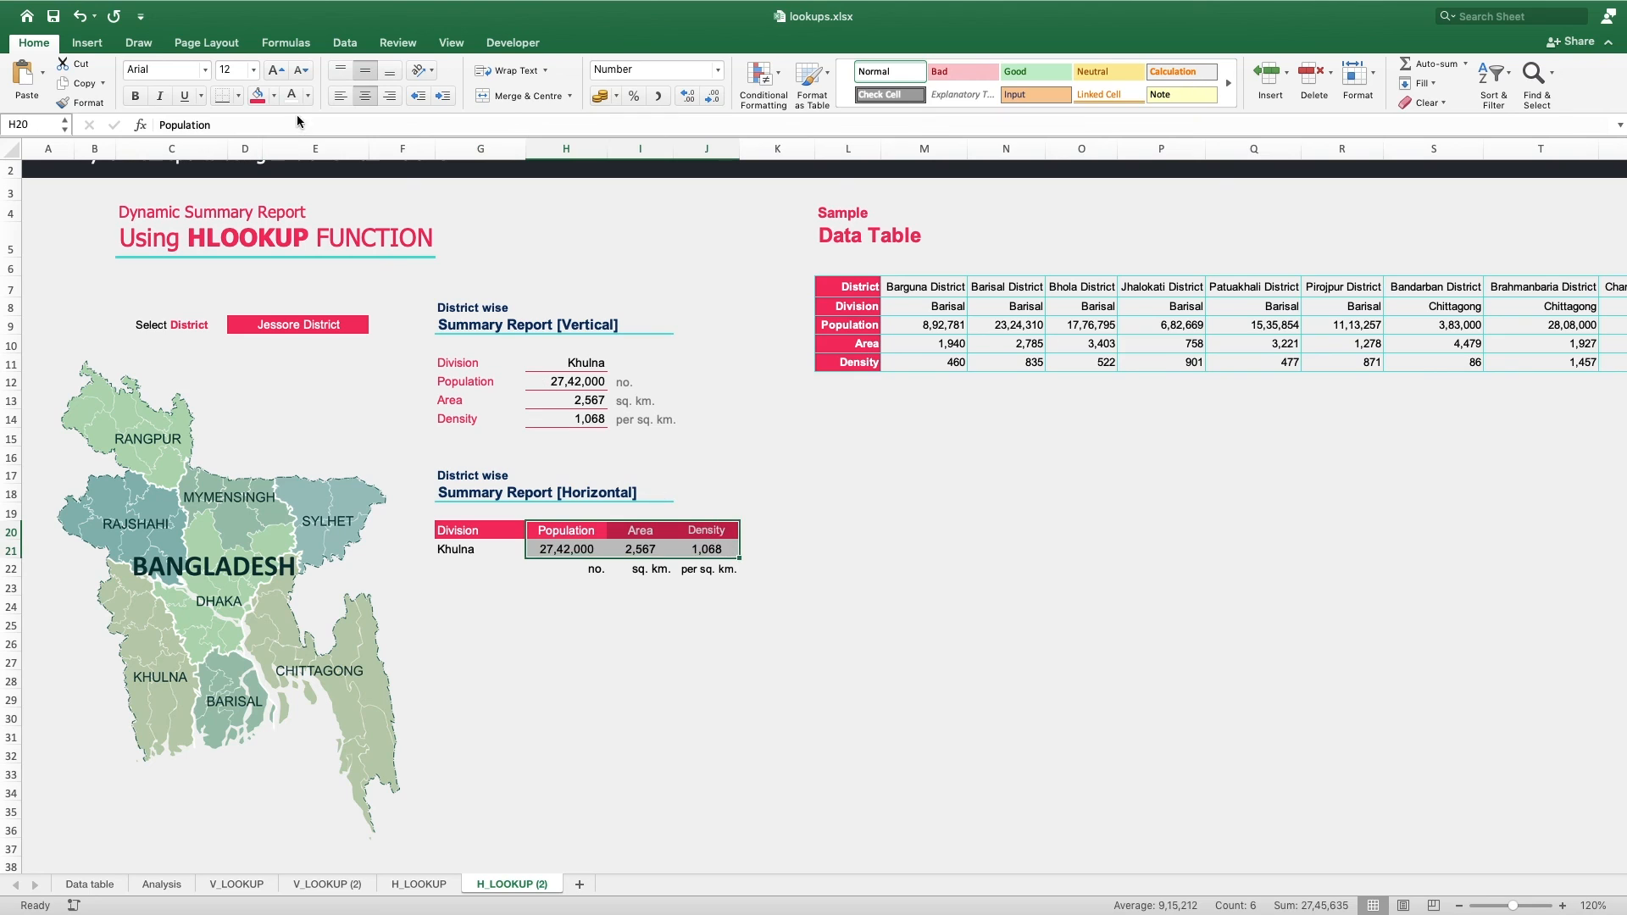
{"action": "left_click", "coordinate": [389, 96]}
{"action": "left_click", "coordinate": [612, 612]}
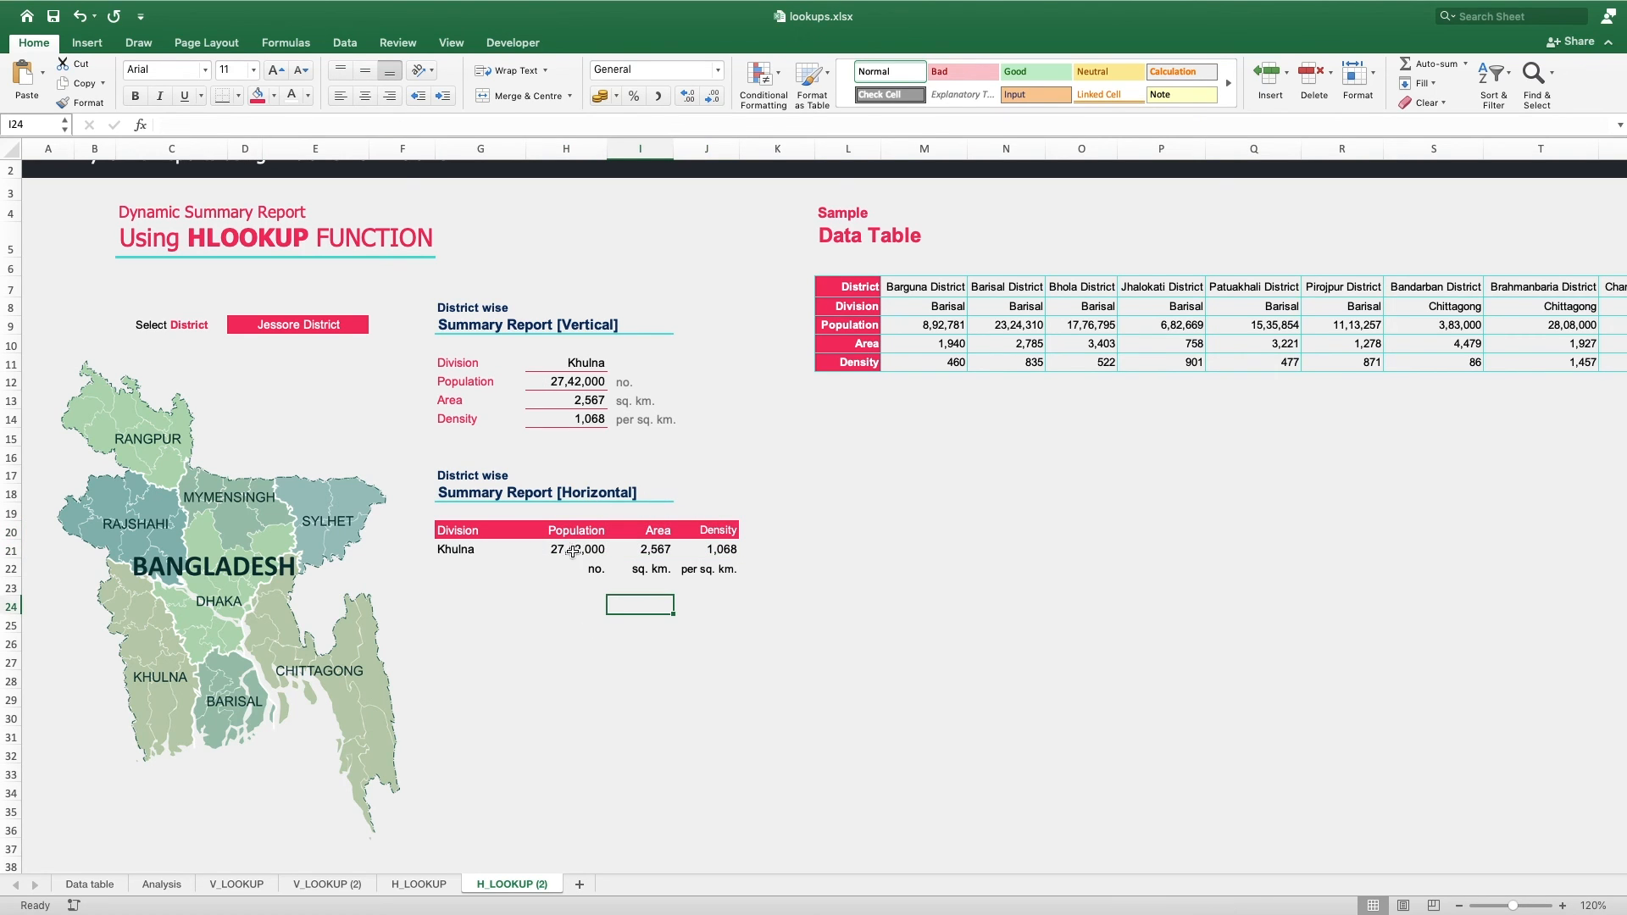
- Add a pink bottom border to the horizontal report's values in G21:J21
{"action": "left_click_drag", "start_coordinate": [483, 557], "coordinate": [720, 549]}
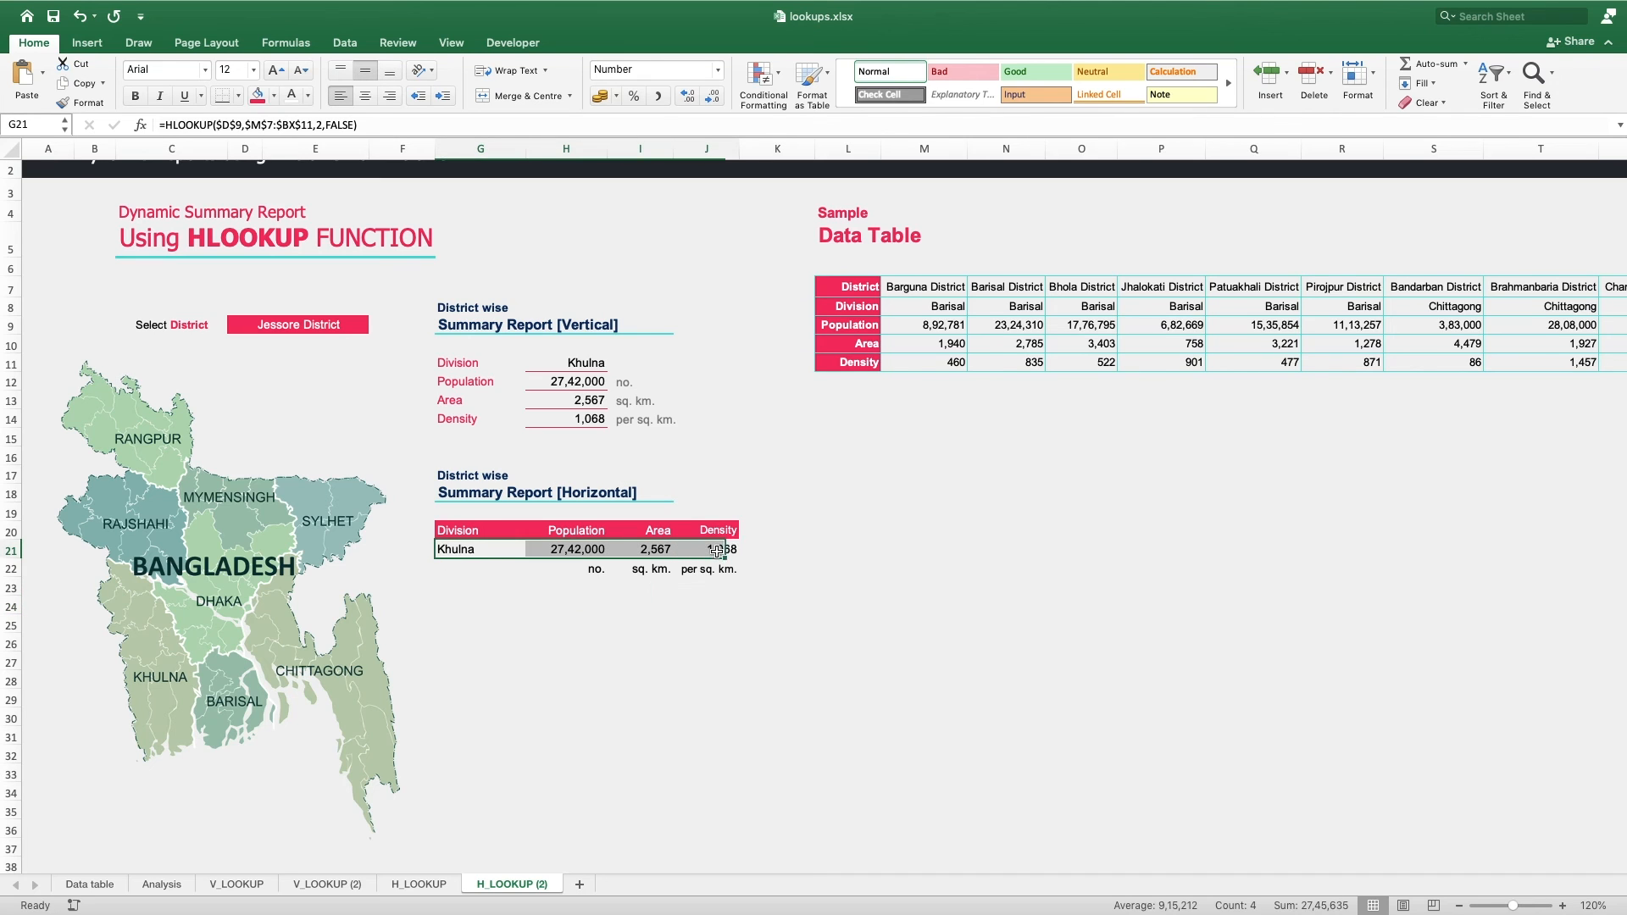
{"action": "left_click", "coordinate": [238, 96]}
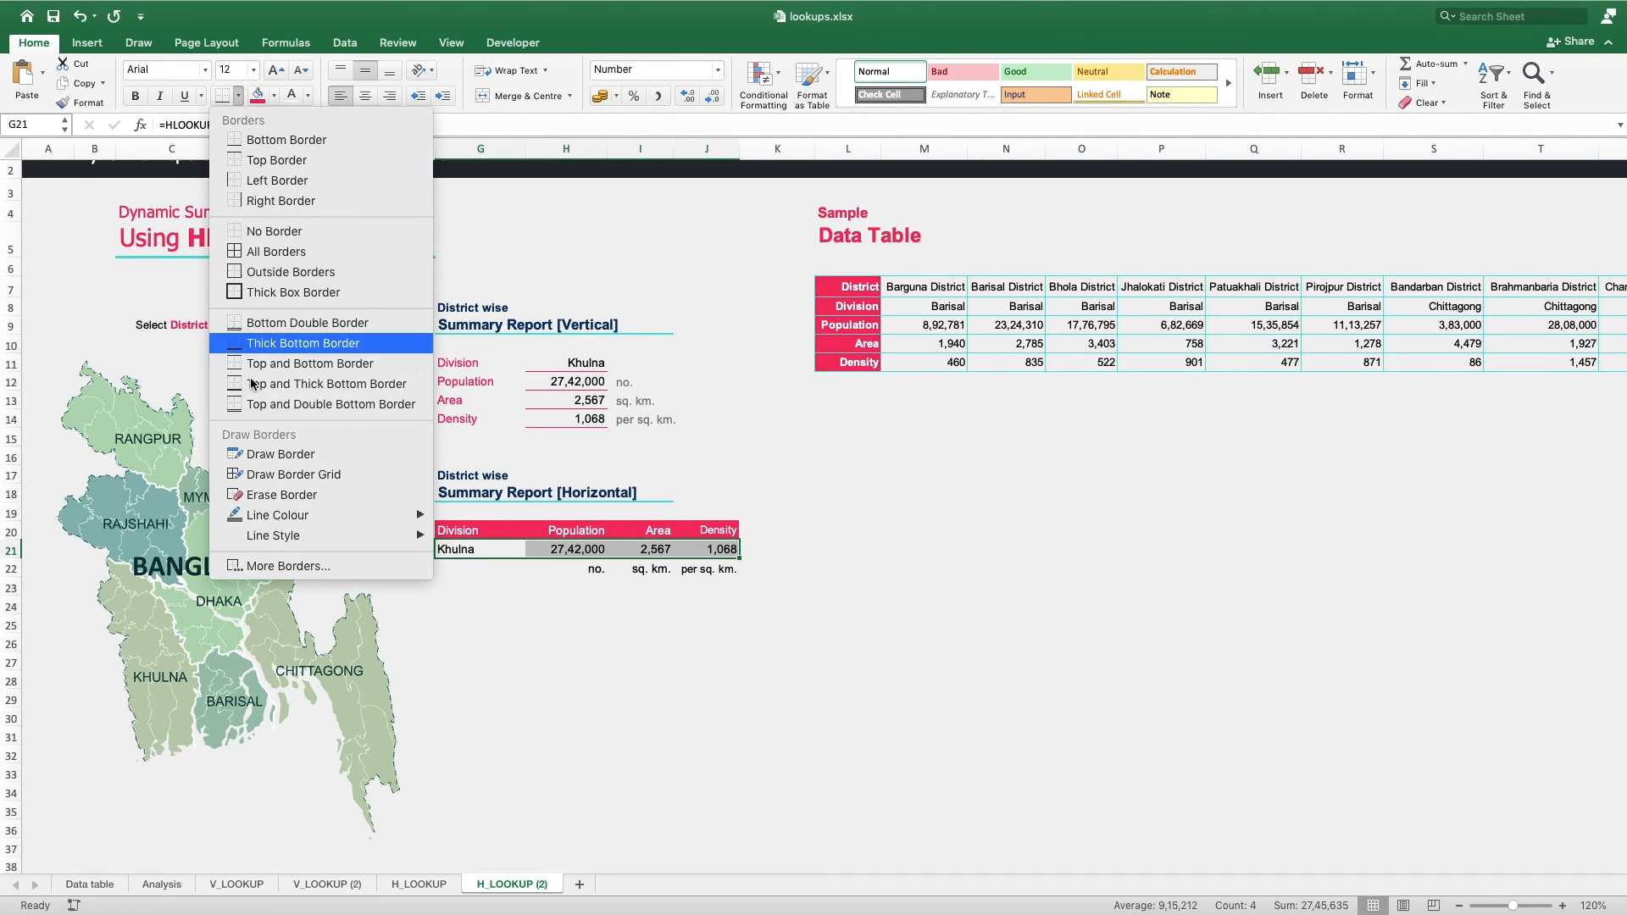
{"action": "left_click", "coordinate": [282, 566]}
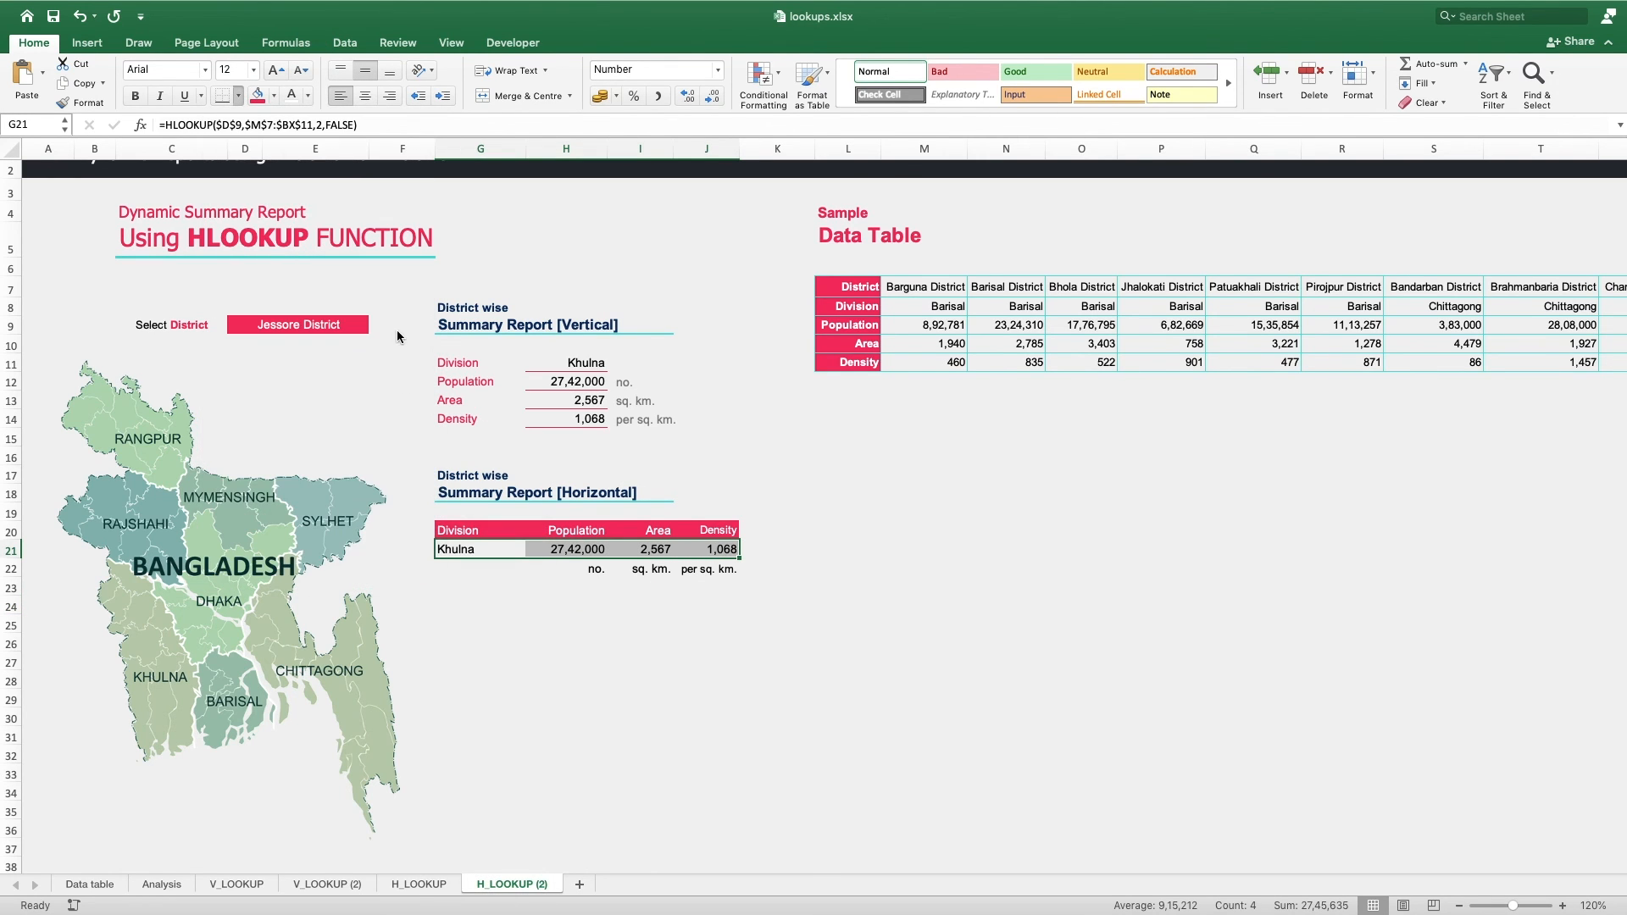
{"action": "left_click", "coordinate": [649, 395]}
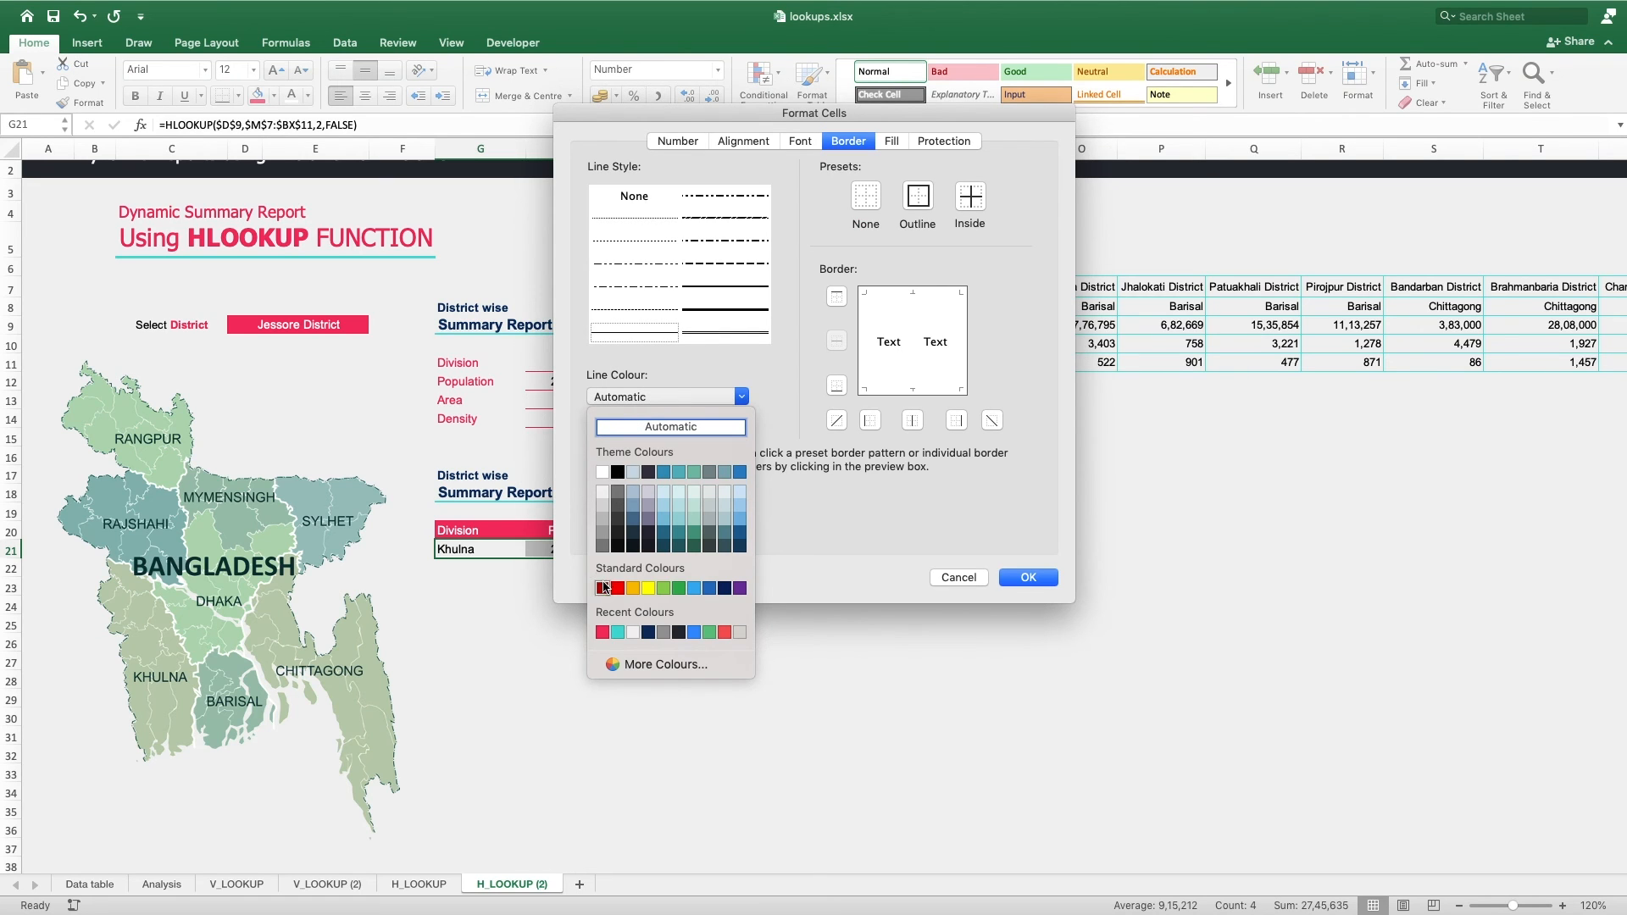
{"action": "left_click", "coordinate": [627, 534]}
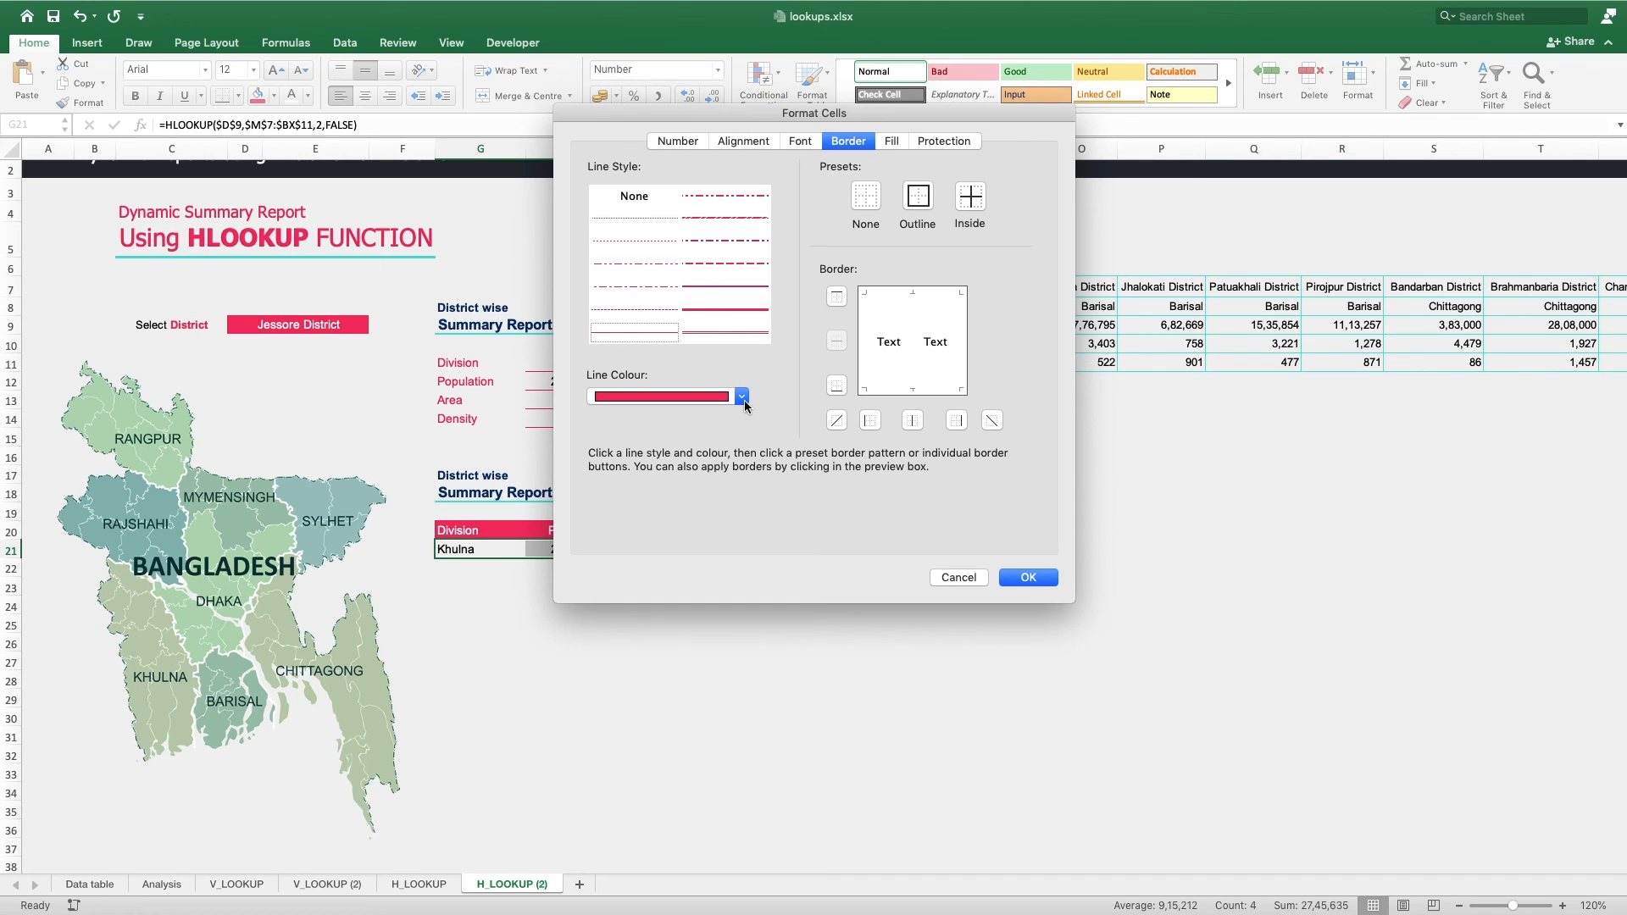
{"action": "left_click", "coordinate": [837, 386]}
{"action": "left_click", "coordinate": [1035, 580]}
{"action": "left_click", "coordinate": [767, 602]}
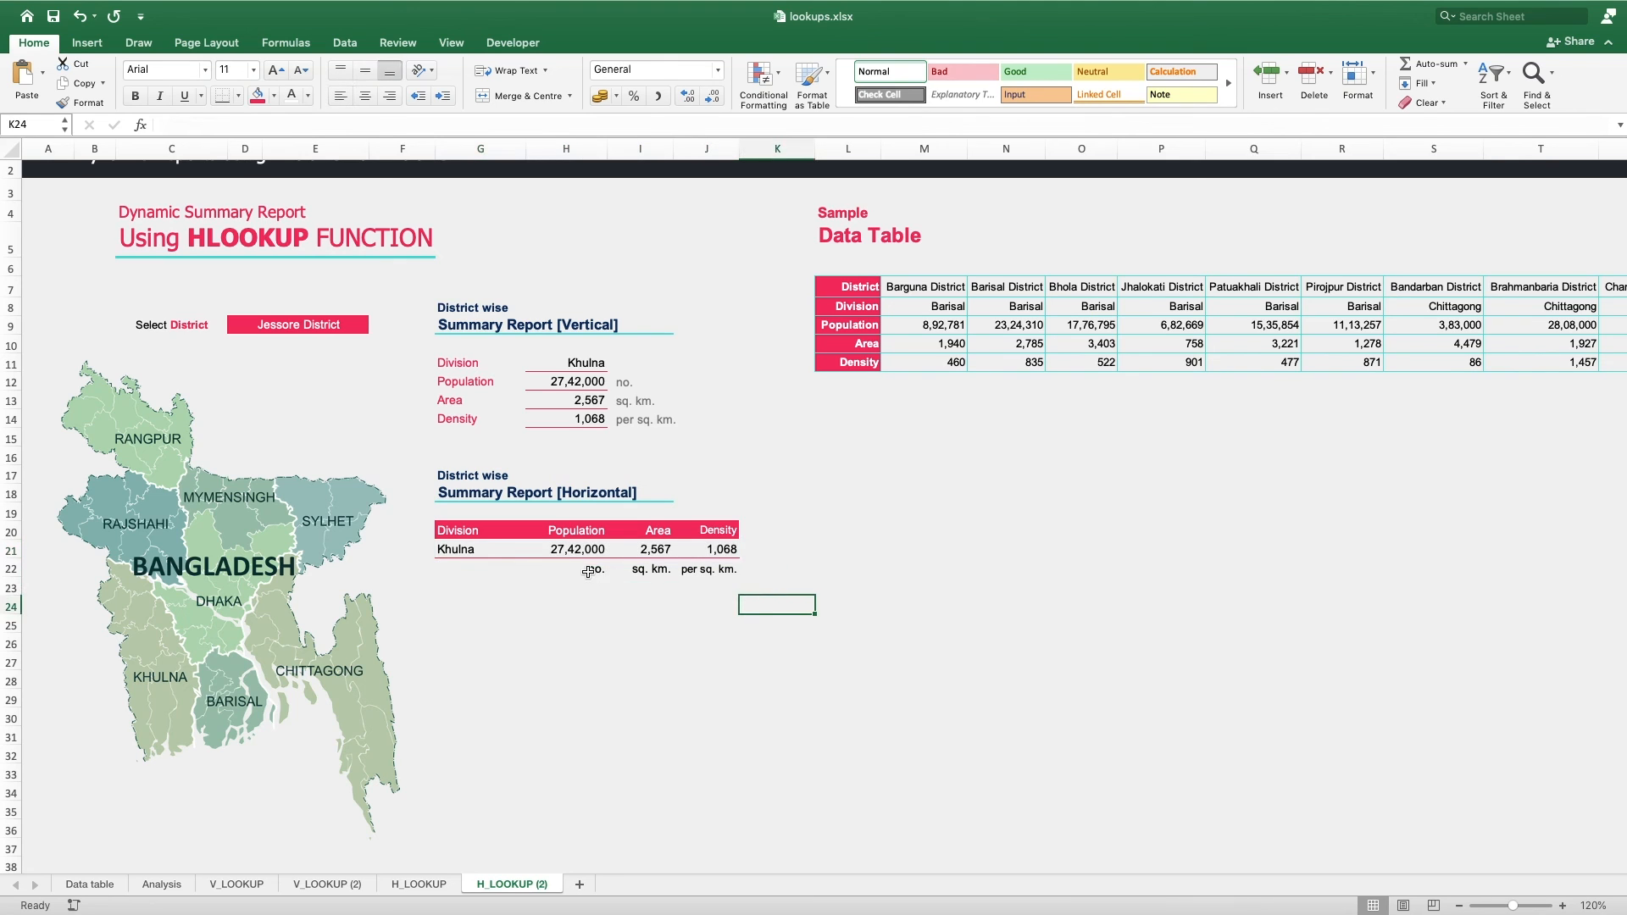
- Colour the horizontal report's unit labels in H22:J22 grey
{"action": "left_click_drag", "start_coordinate": [600, 569], "coordinate": [746, 569]}
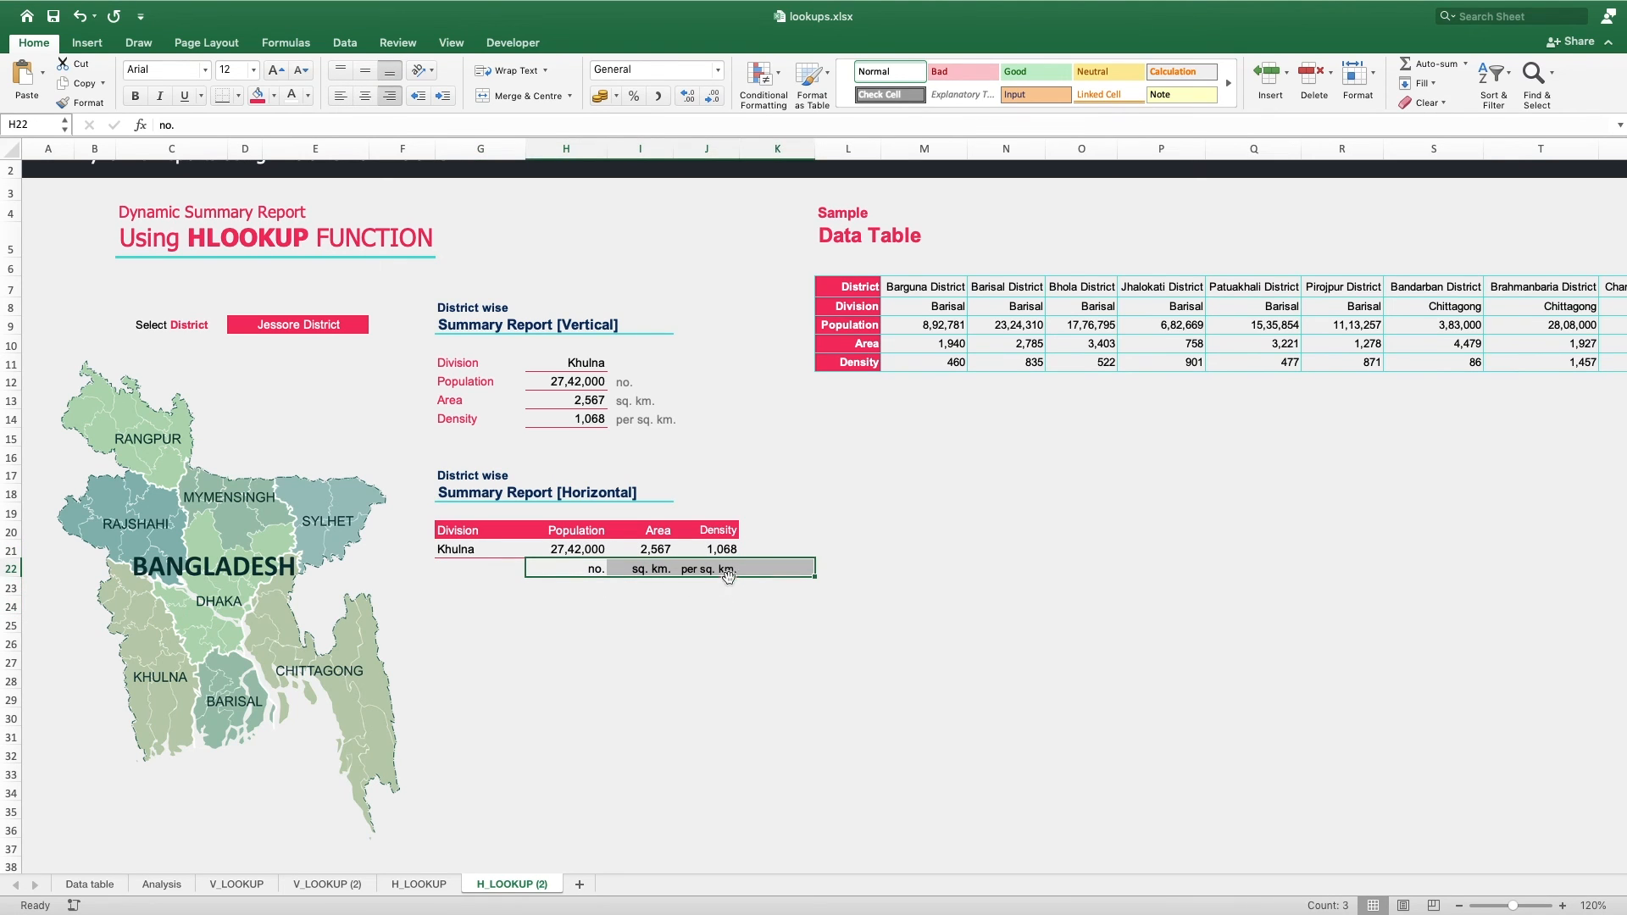
{"action": "left_click", "coordinate": [308, 95]}
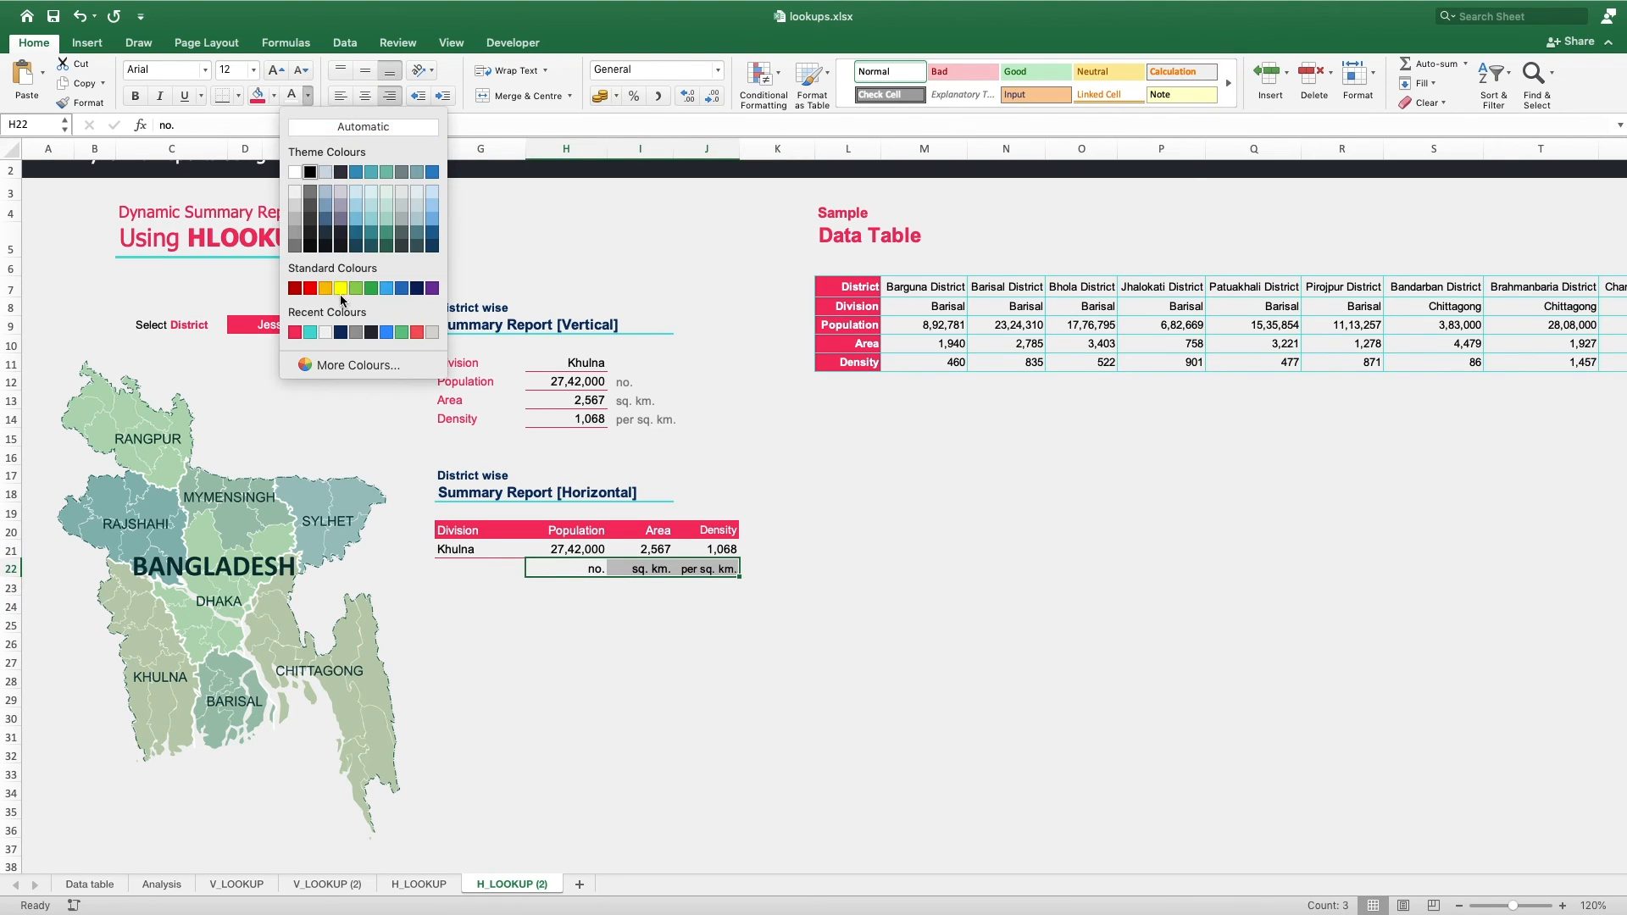
{"action": "left_click", "coordinate": [315, 198]}
{"action": "left_click", "coordinate": [922, 682]}
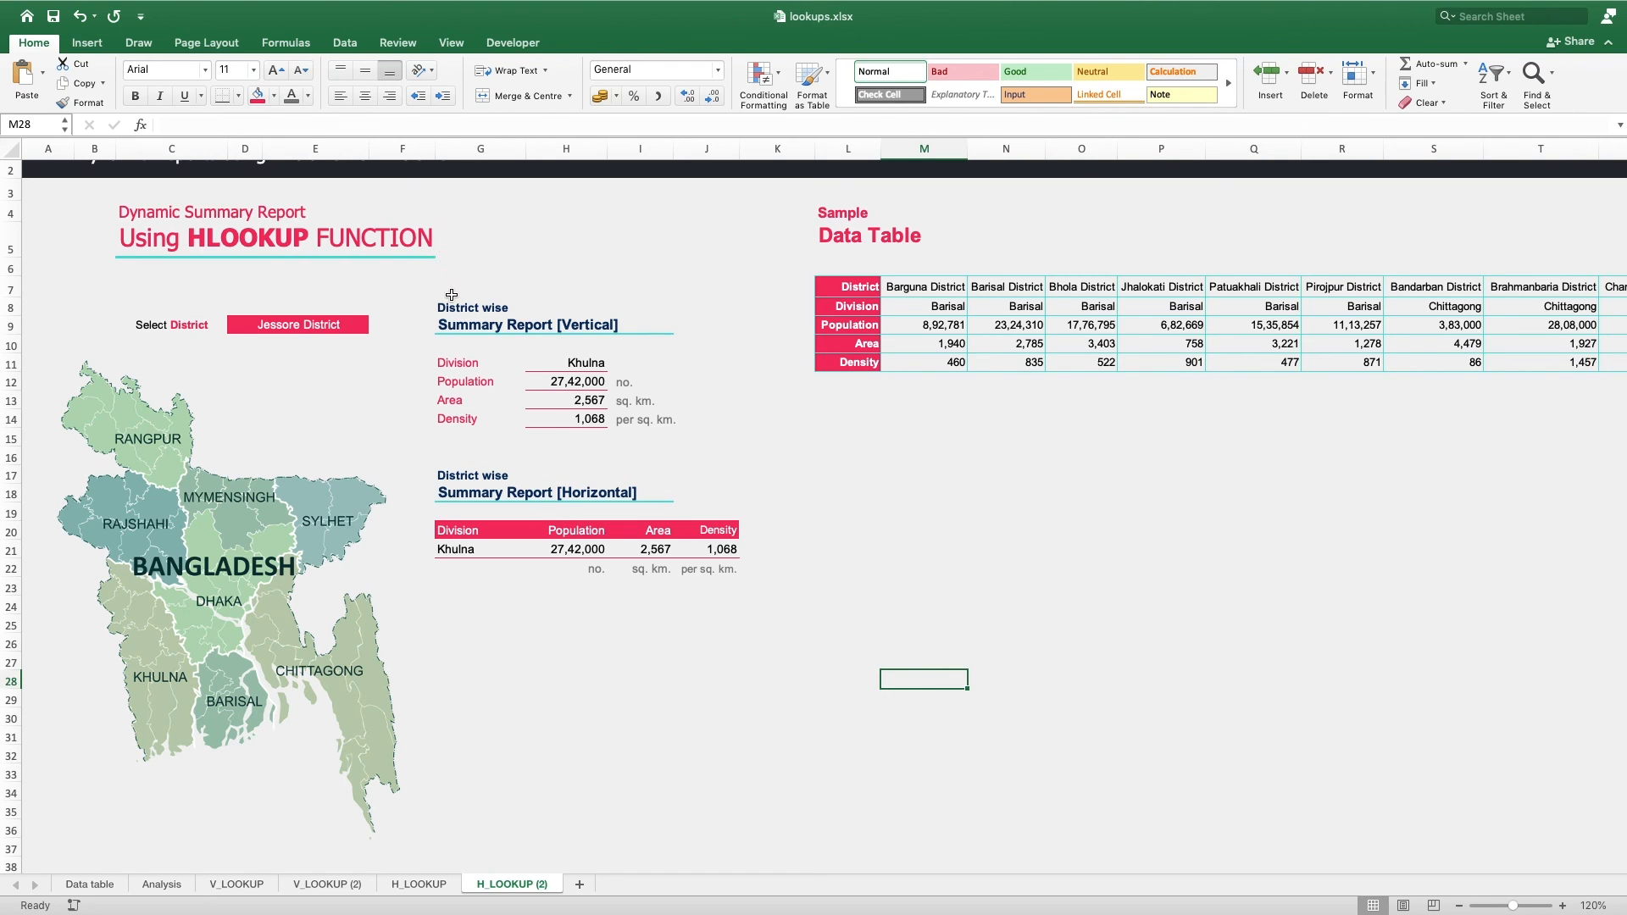
- Test the formatted reports by choosing Sirajganj District in the Select District drop-down
{"action": "left_click", "coordinate": [312, 325]}
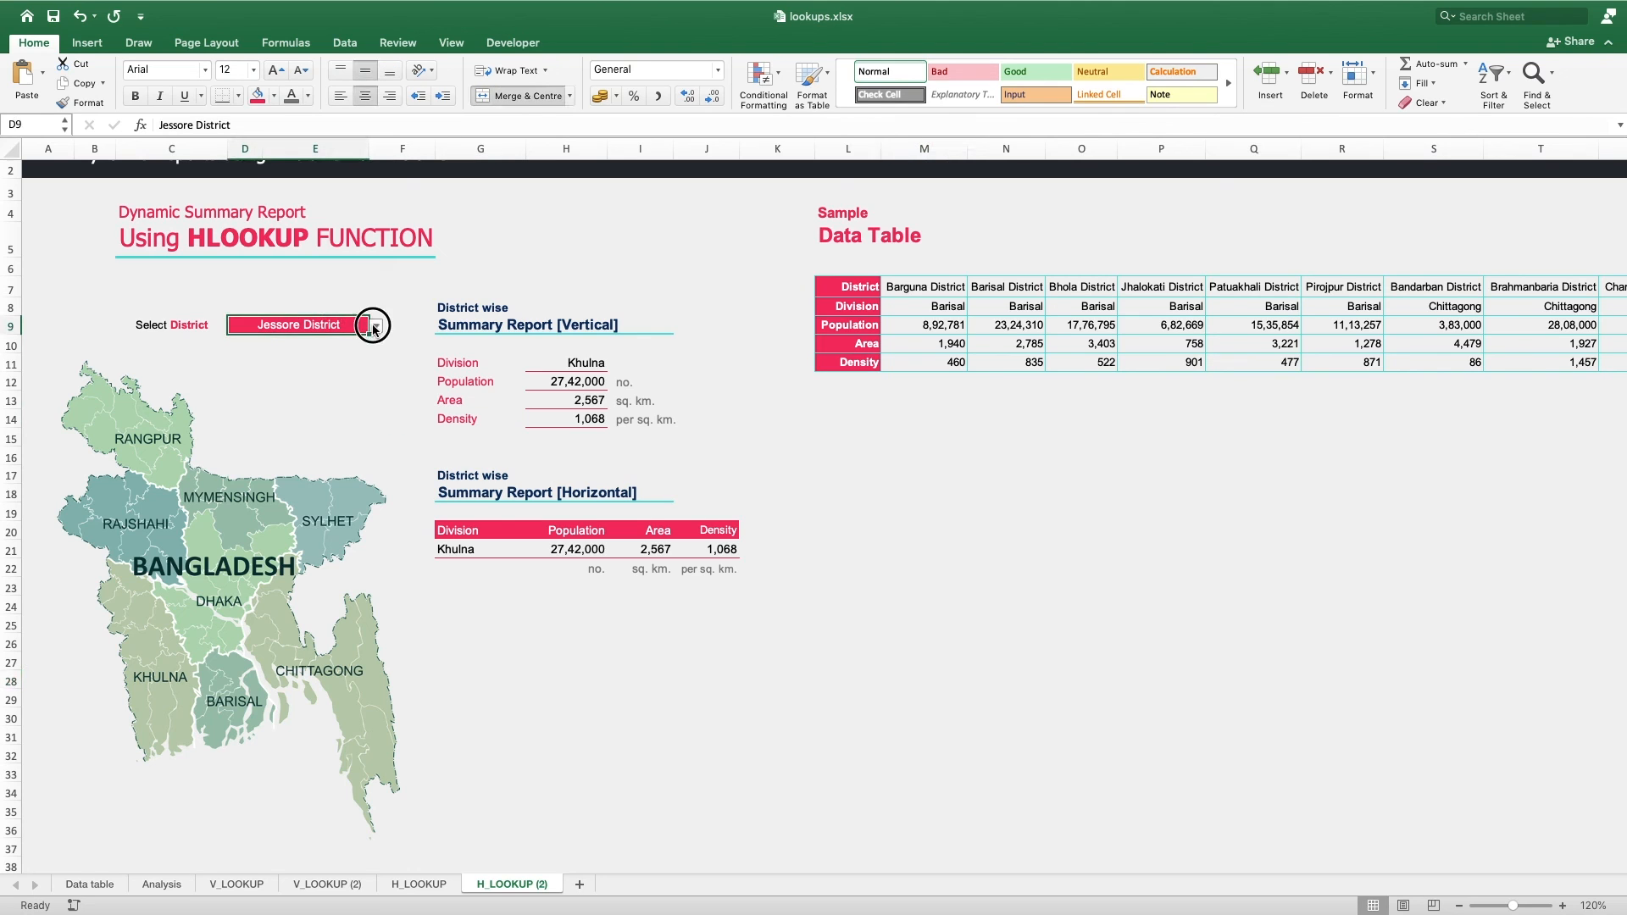
{"action": "left_click", "coordinate": [376, 325]}
{"action": "scroll", "coordinate": [308, 493], "scroll_direction": "down", "scroll_amount": 15}
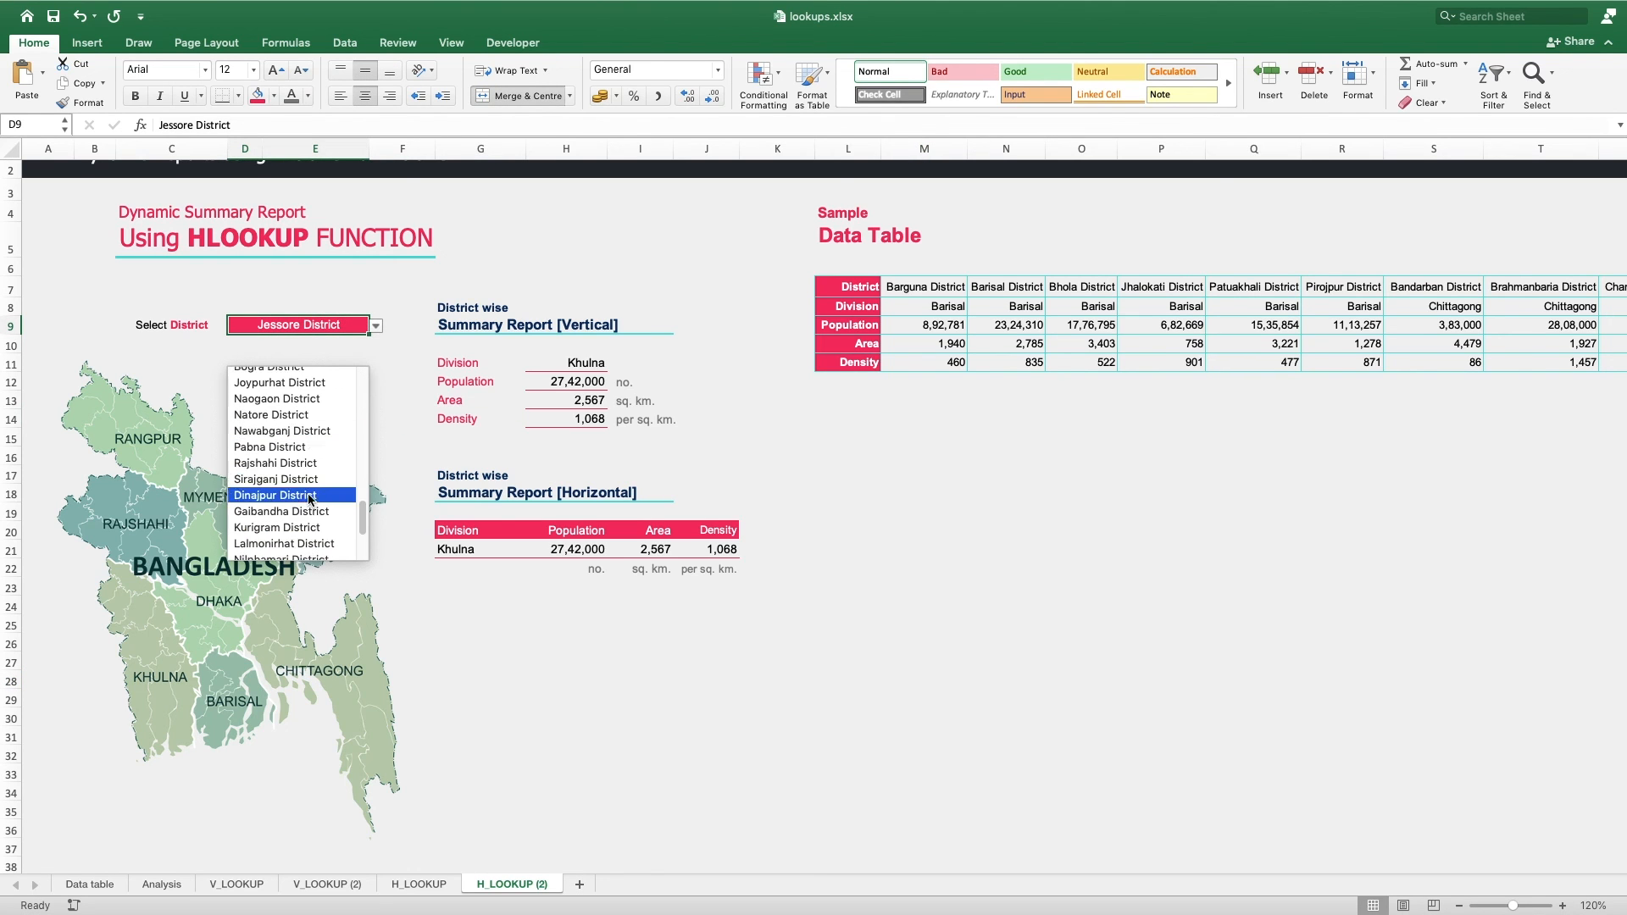
{"action": "left_click", "coordinate": [284, 479]}
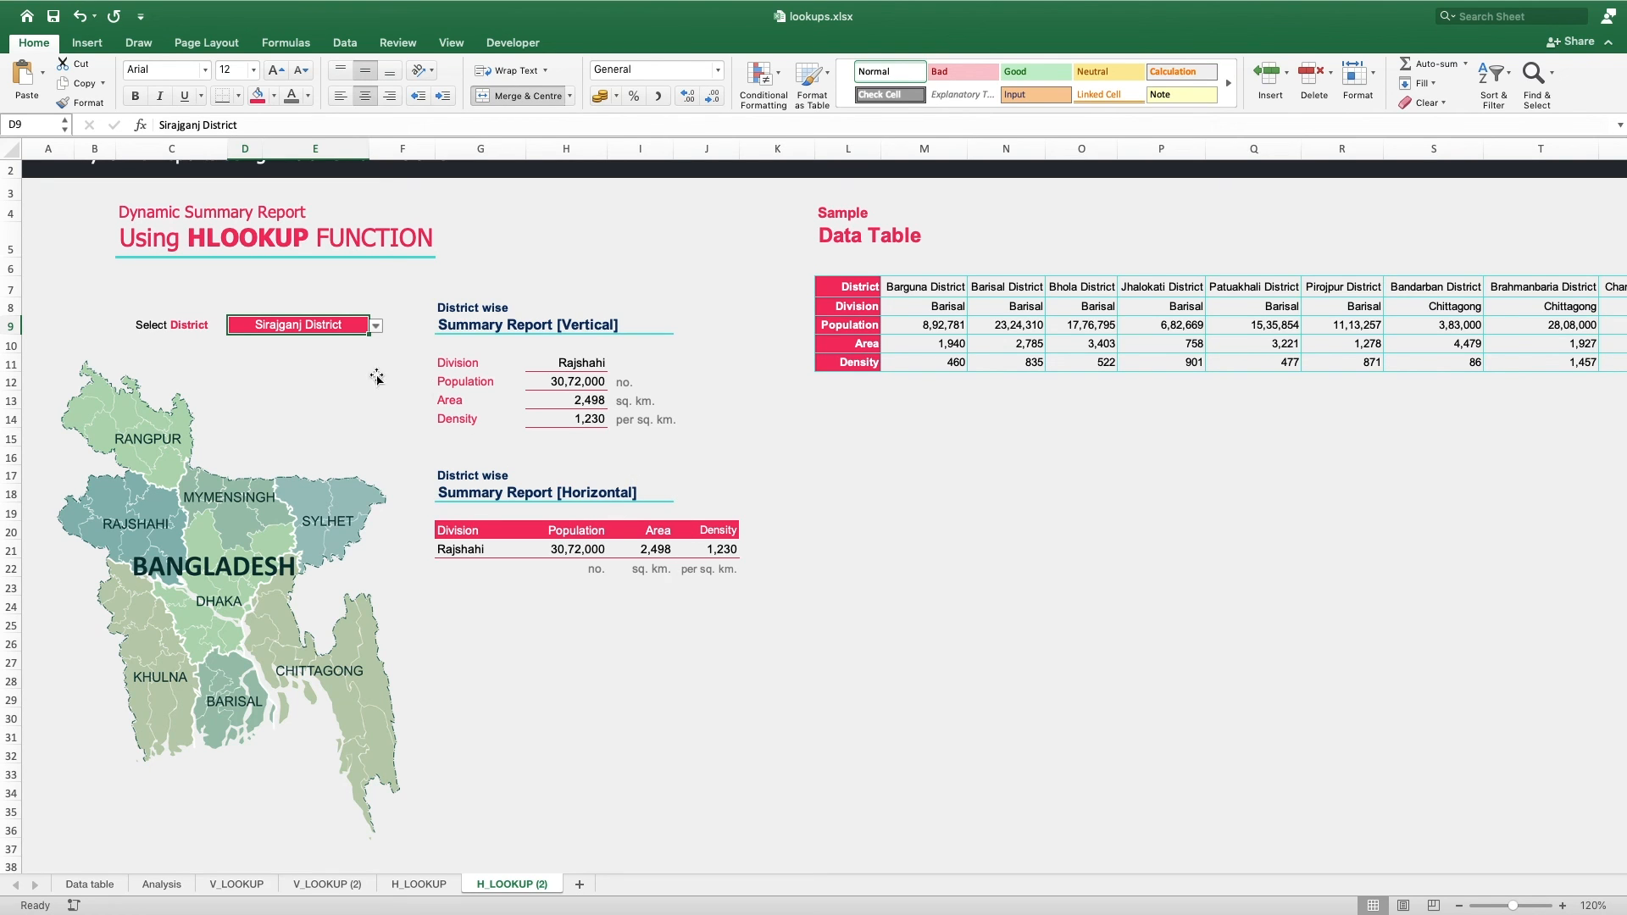
- Switch the Select District drop-down to Dinajpur District
{"action": "left_click", "coordinate": [375, 326]}
{"action": "scroll", "coordinate": [303, 547], "scroll_direction": "down", "scroll_amount": 10}
{"action": "scroll", "coordinate": [292, 534], "scroll_direction": "down", "scroll_amount": 8}
{"action": "left_click", "coordinate": [287, 531]}
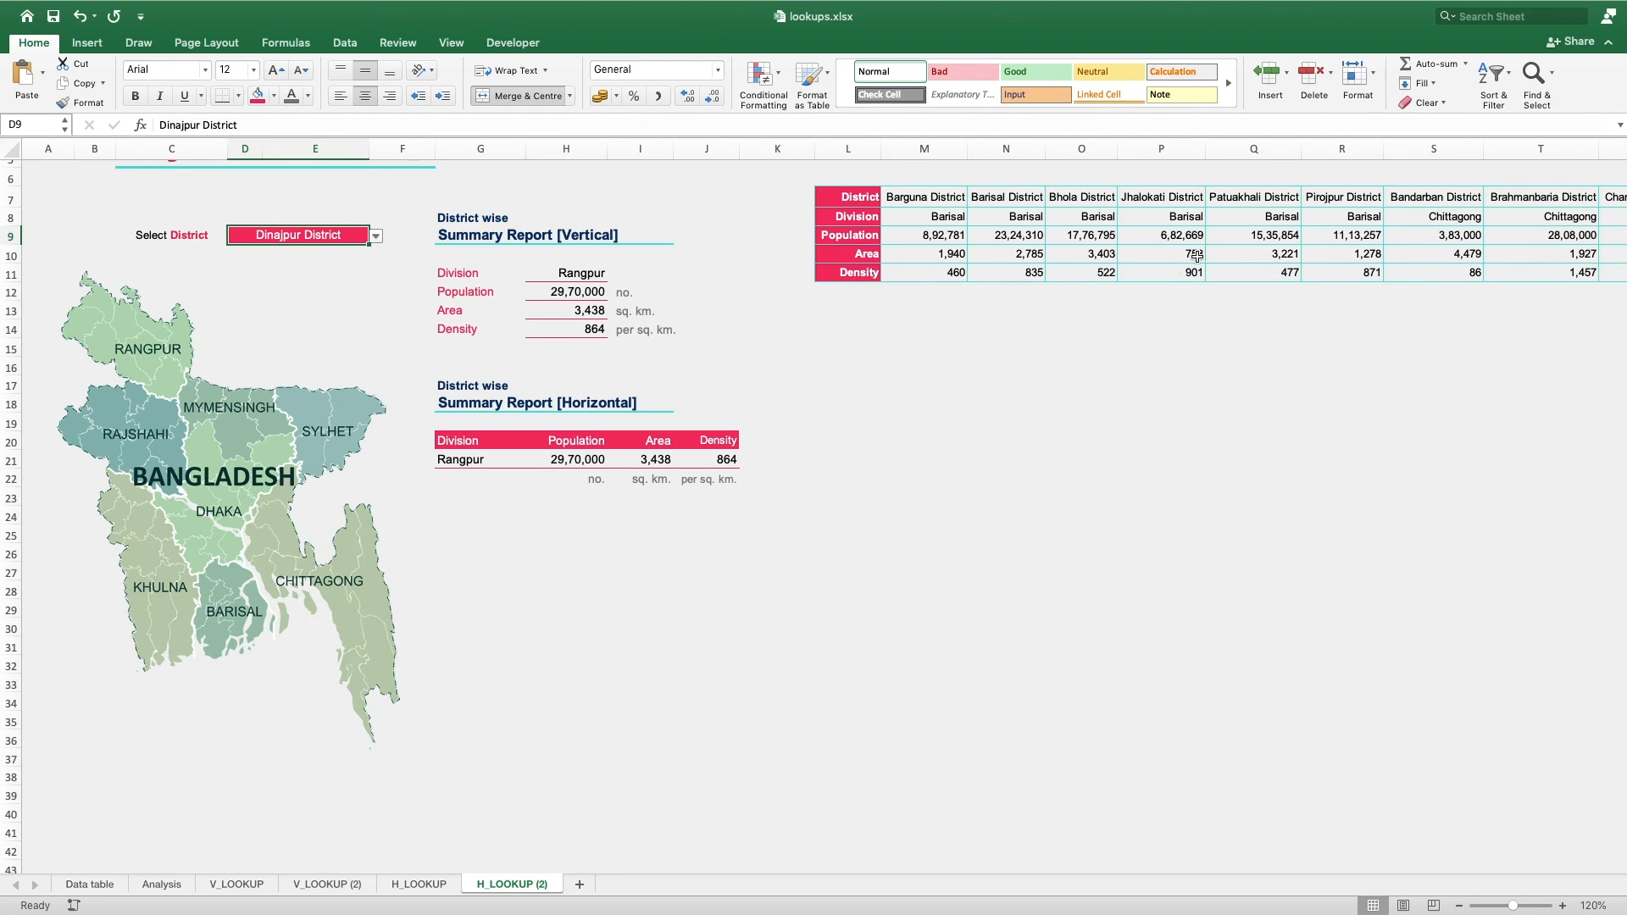
- Switch the Select District drop-down to Kurigram District
{"action": "left_click_drag", "start_coordinate": [319, 864], "coordinate": [259, 864]}
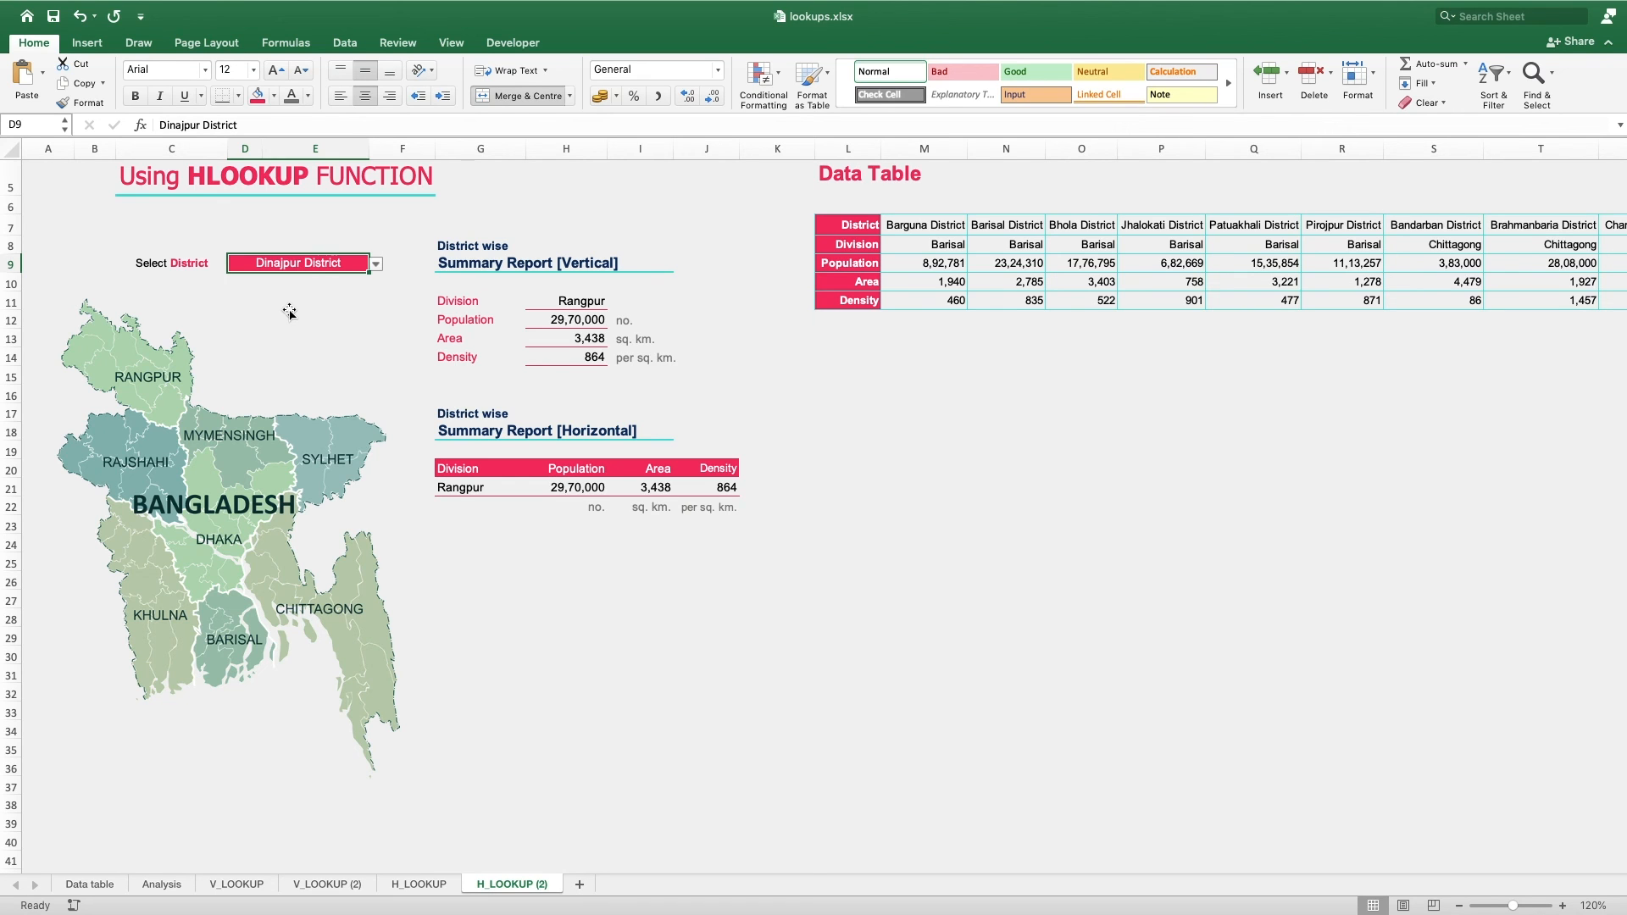
{"action": "left_click", "coordinate": [375, 264]}
{"action": "scroll", "coordinate": [291, 388], "scroll_direction": "down", "scroll_amount": 10}
{"action": "scroll", "coordinate": [291, 388], "scroll_direction": "down", "scroll_amount": 3}
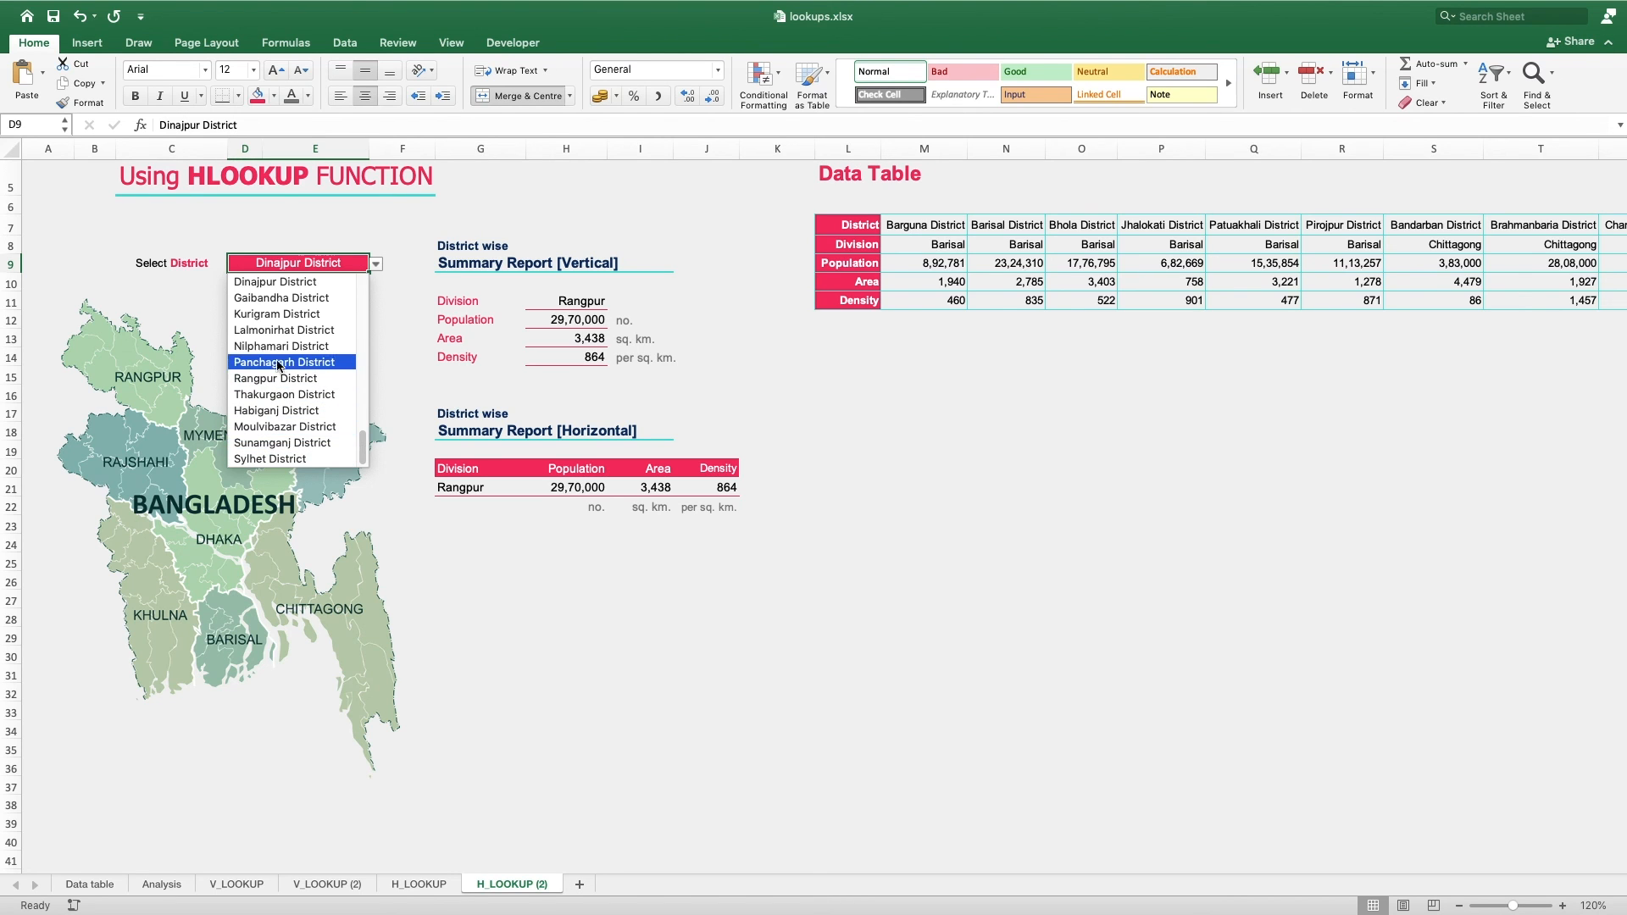
{"action": "left_click", "coordinate": [278, 314]}
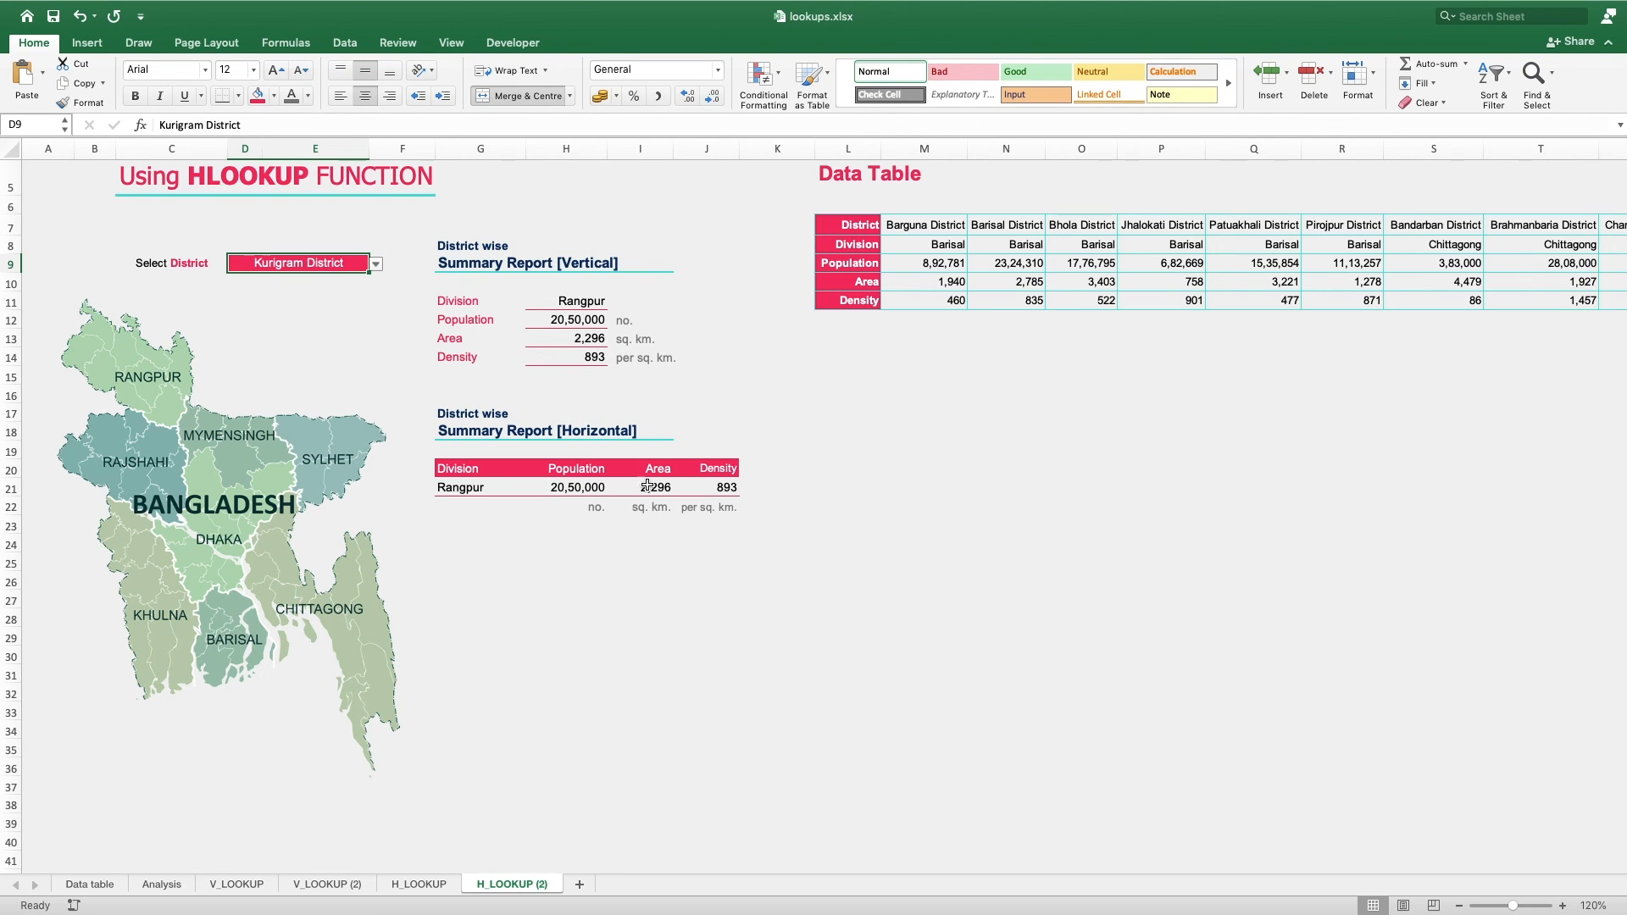
- Test both HLOOKUP reports with Nawabganj District as the selected district
{"action": "left_click", "coordinate": [375, 264]}
{"action": "scroll", "coordinate": [284, 347], "scroll_direction": "down", "scroll_amount": 10}
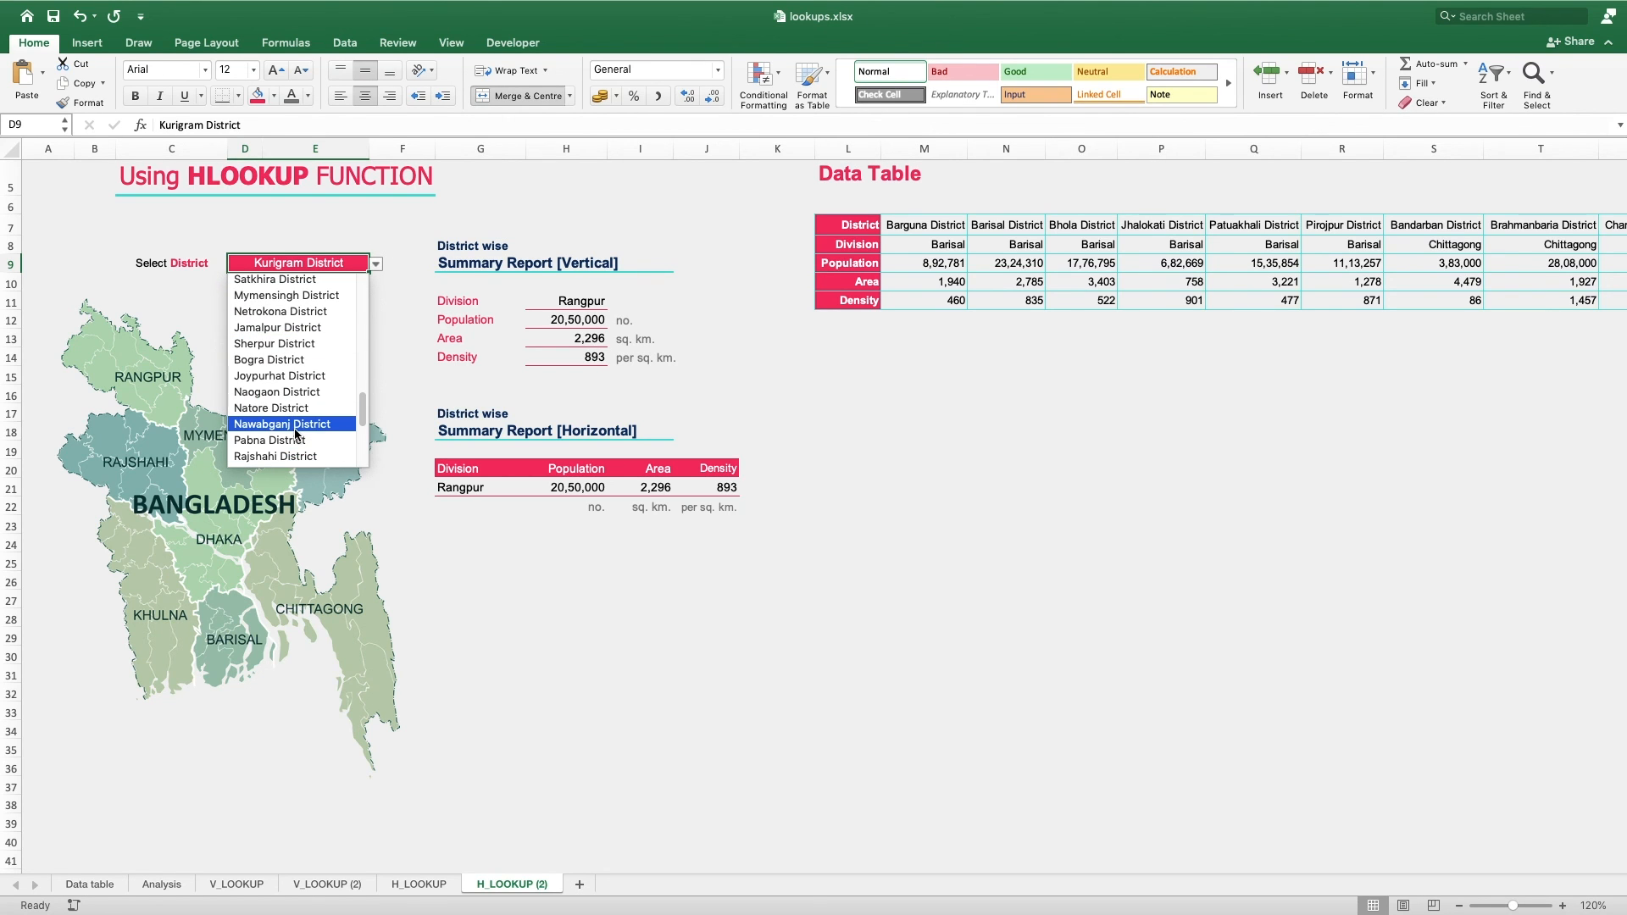
{"action": "left_click", "coordinate": [295, 427]}
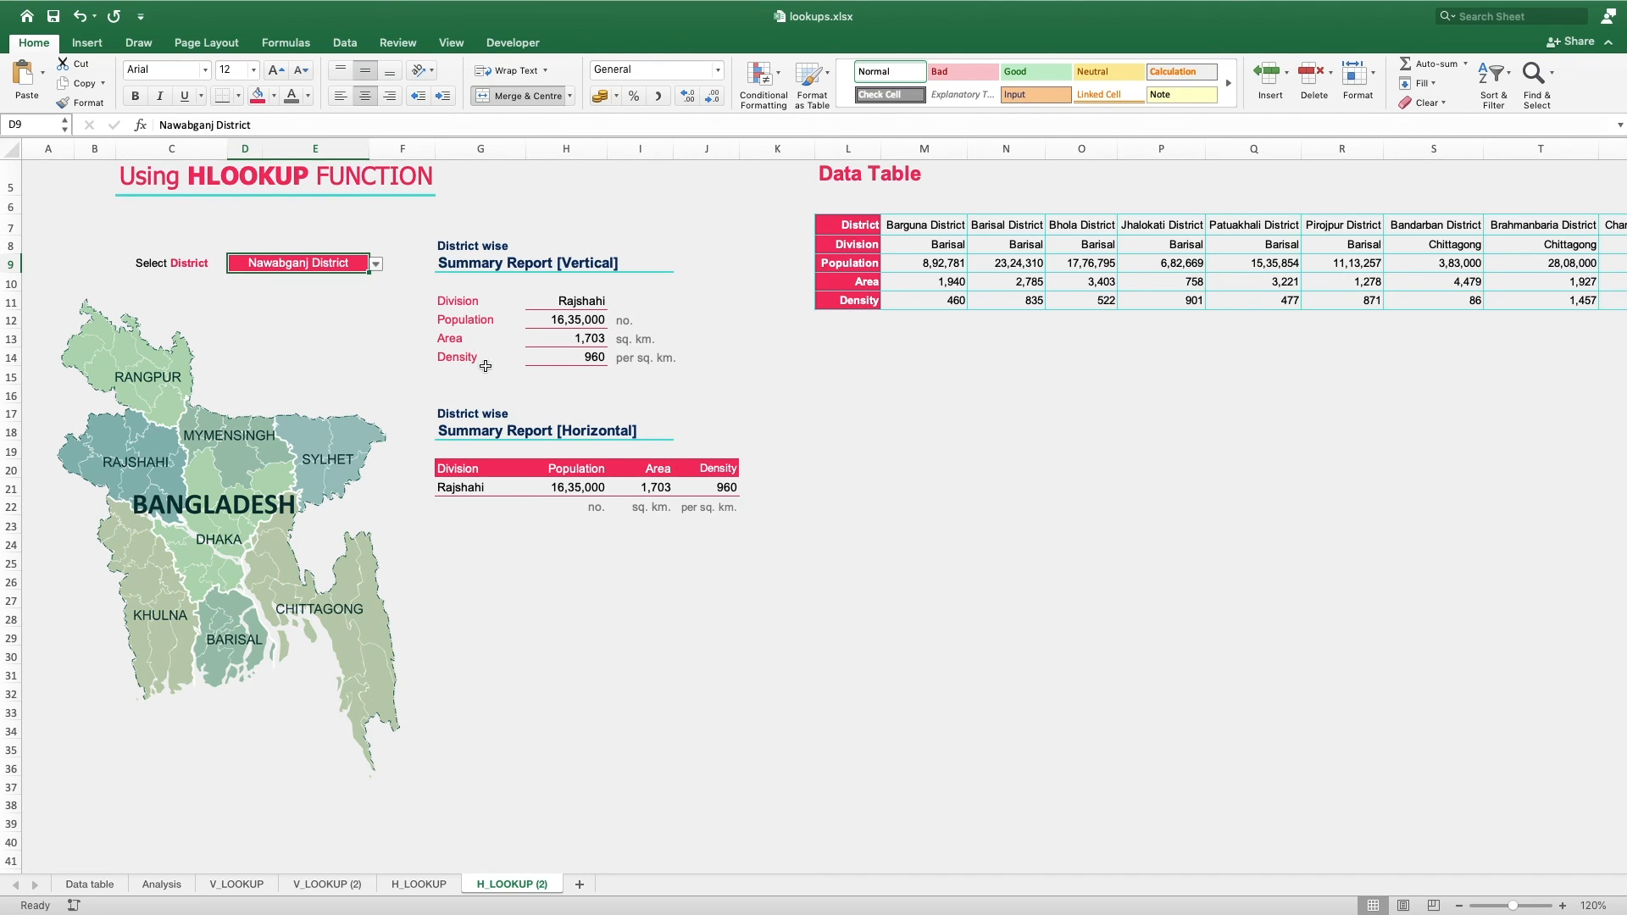
{"action": "left_click", "coordinate": [606, 359]}
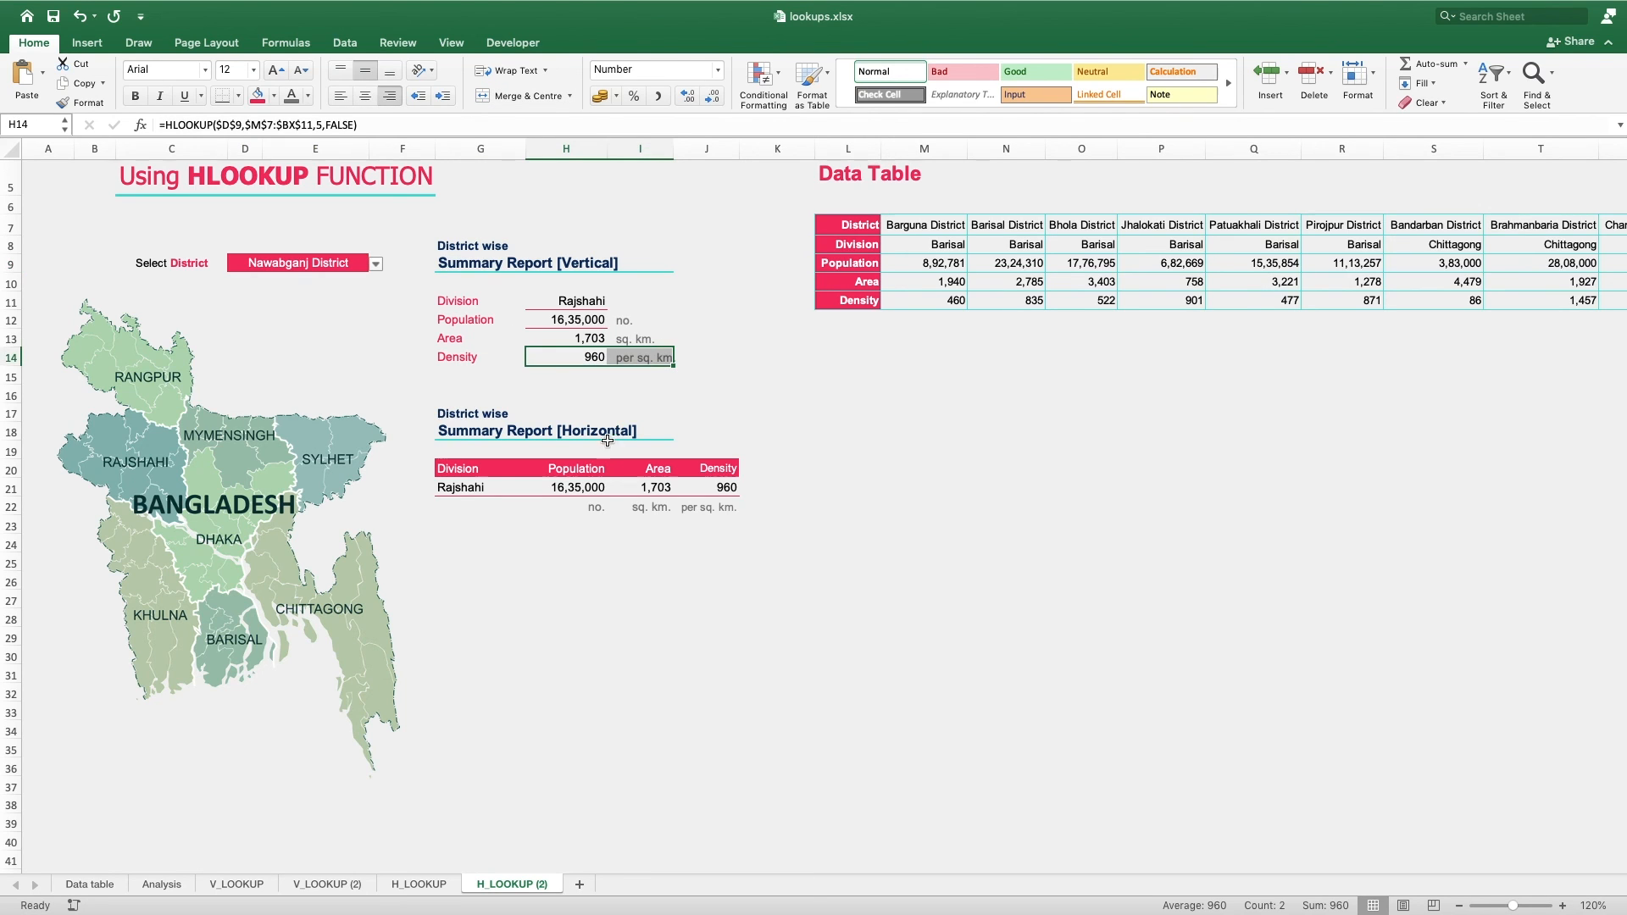
{"action": "left_click", "coordinate": [744, 419]}
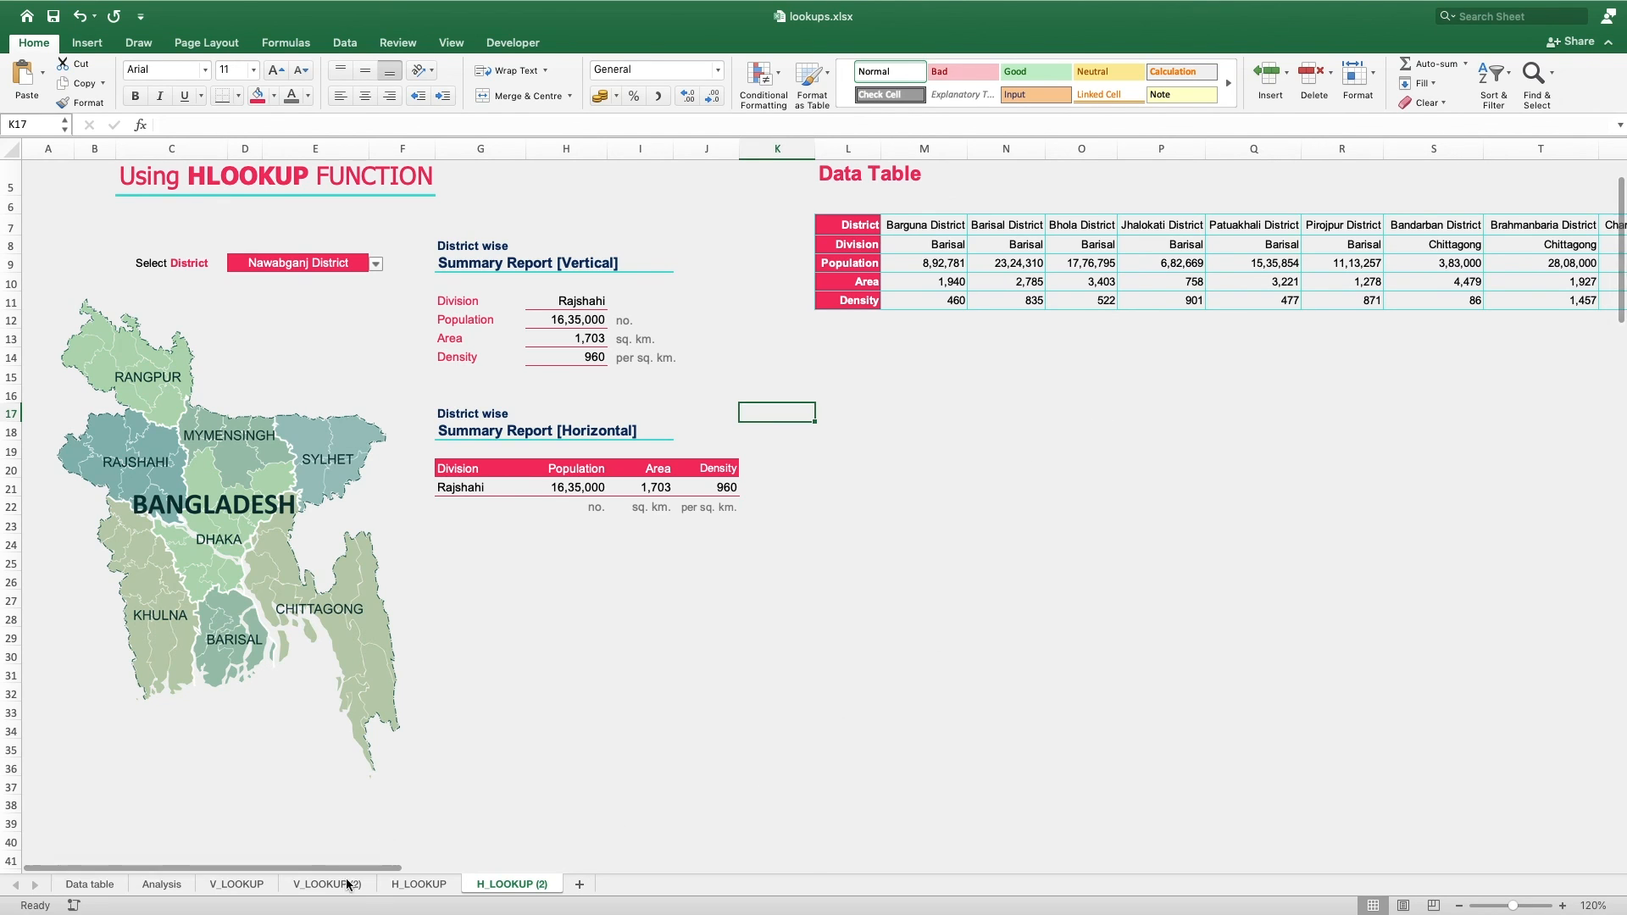
- Clear the Rangamati District entries in AC7:AC12 of the data table and undo the deletion
{"action": "scroll", "coordinate": [646, 837], "scroll_direction": "right", "scroll_amount": 15}
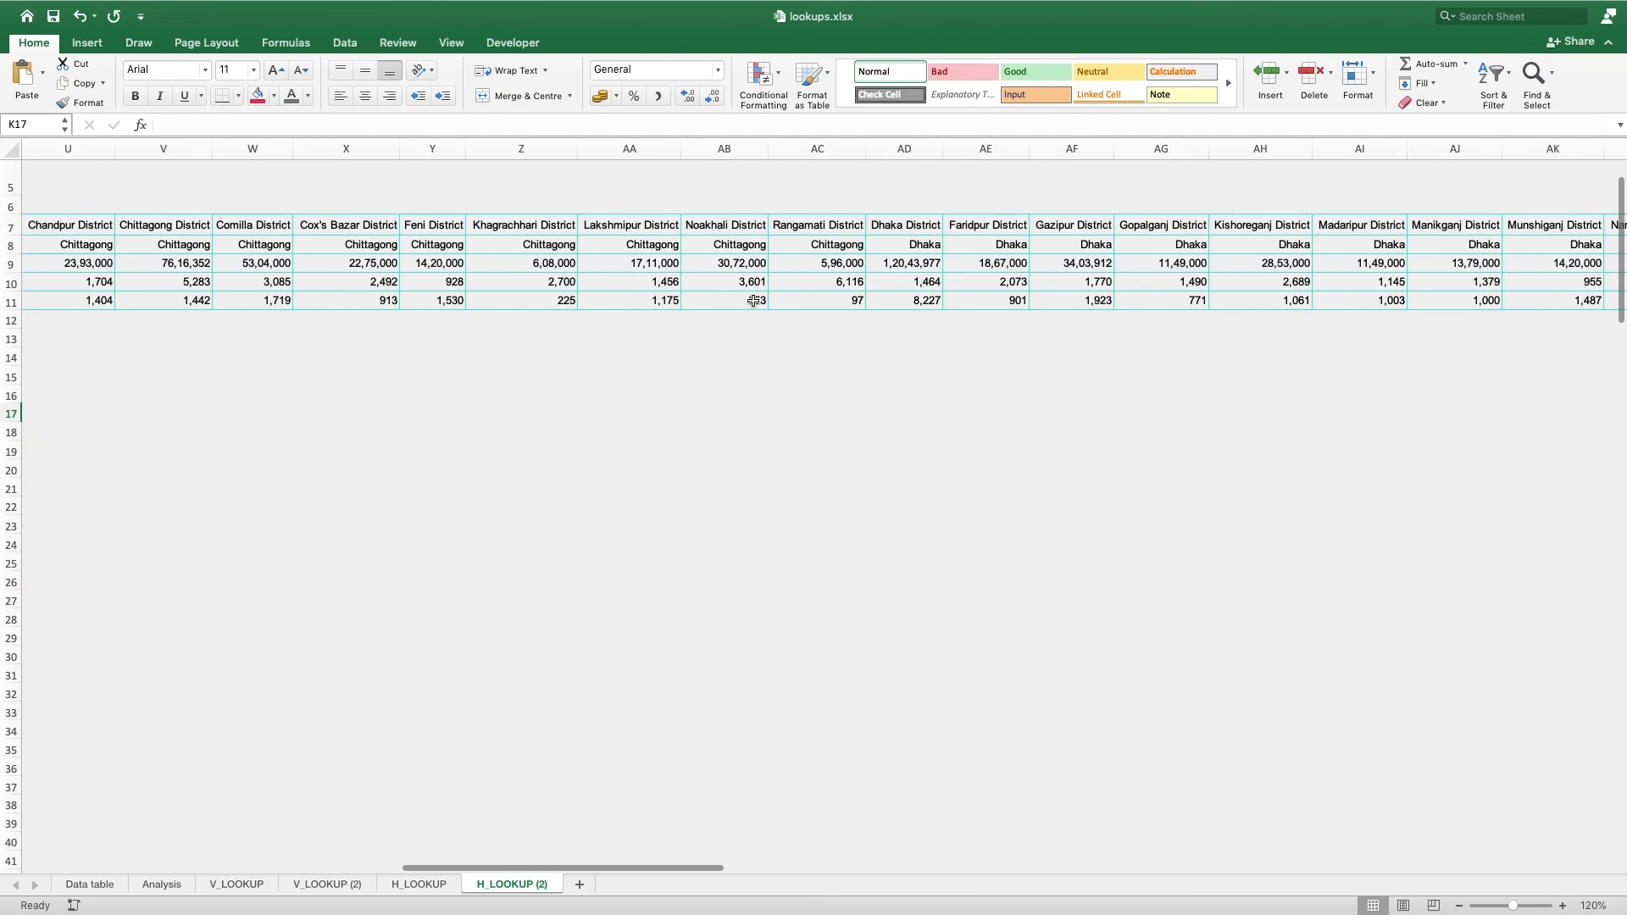
{"action": "left_click_drag", "start_coordinate": [817, 225], "coordinate": [834, 318]}
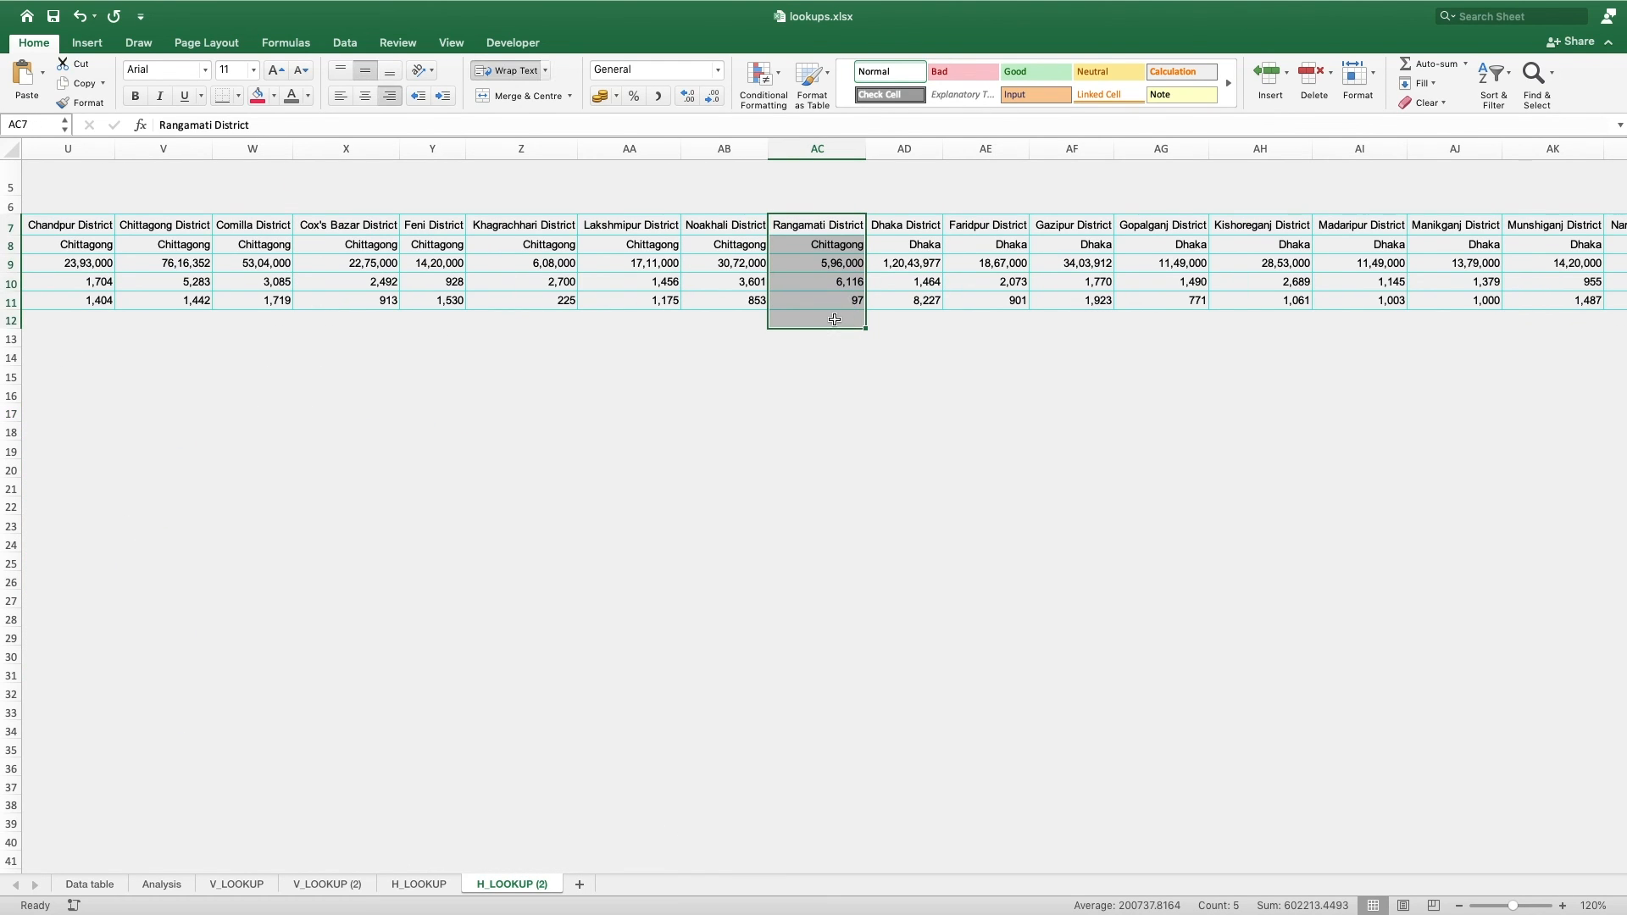
{"action": "key", "text": "Delete"}
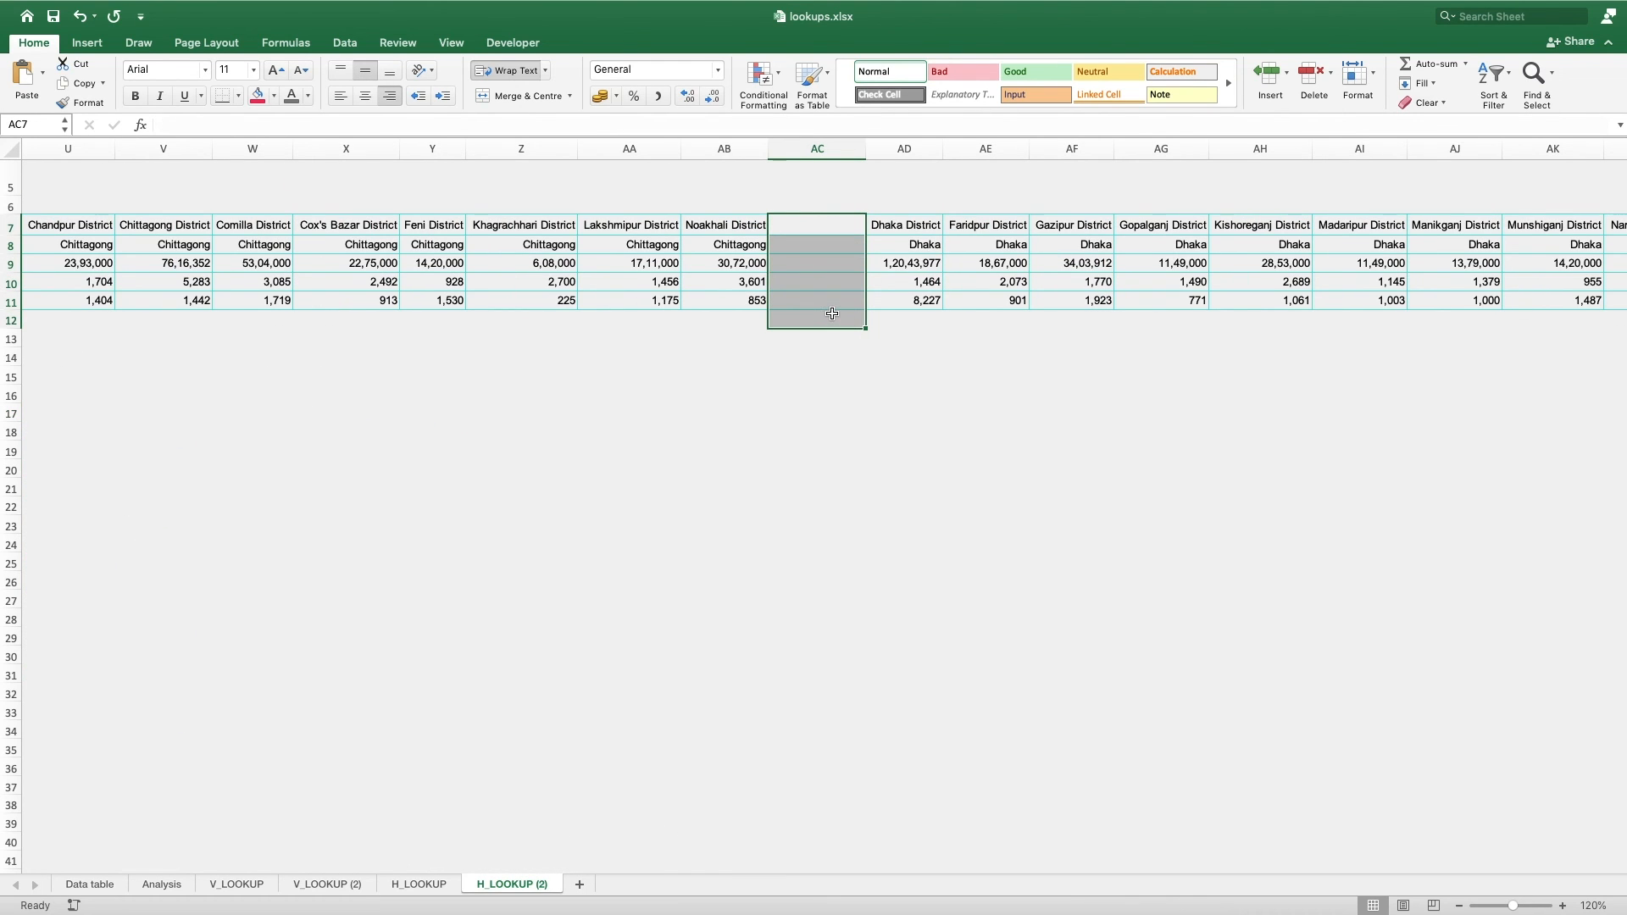
{"action": "key", "text": "super+z"}
- Clear the density values in AA11:AE11 of the data table and undo the deletion
{"action": "left_click", "coordinate": [852, 387]}
{"action": "left_click_drag", "start_coordinate": [661, 302], "coordinate": [965, 299]}
{"action": "key", "text": "Delete"}
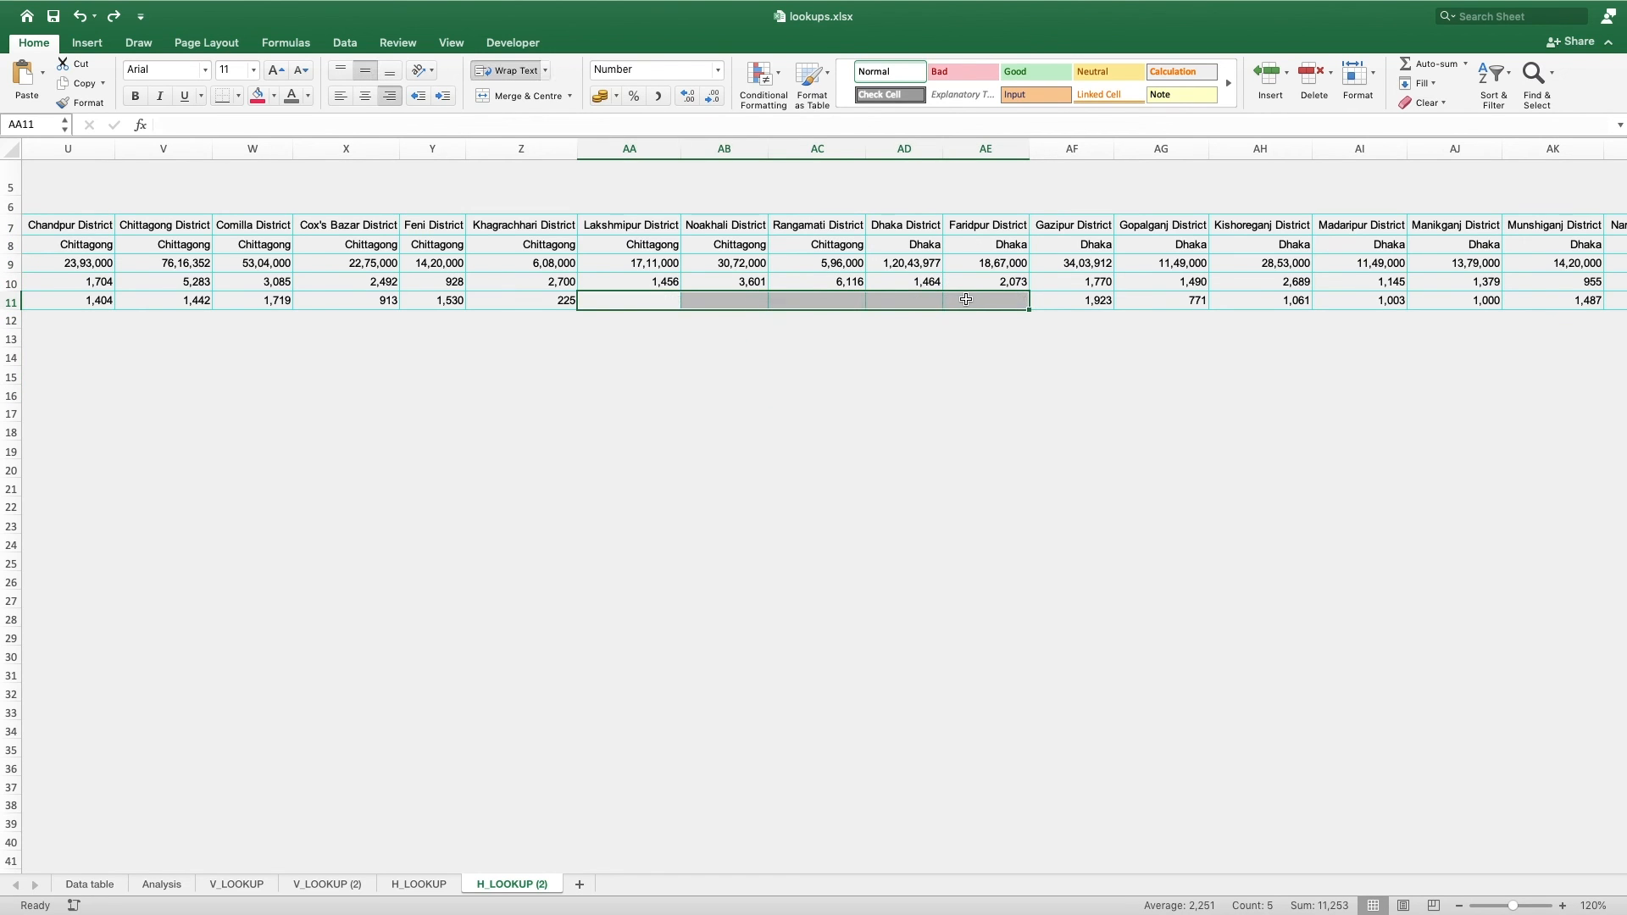
{"action": "key", "text": "super+z"}
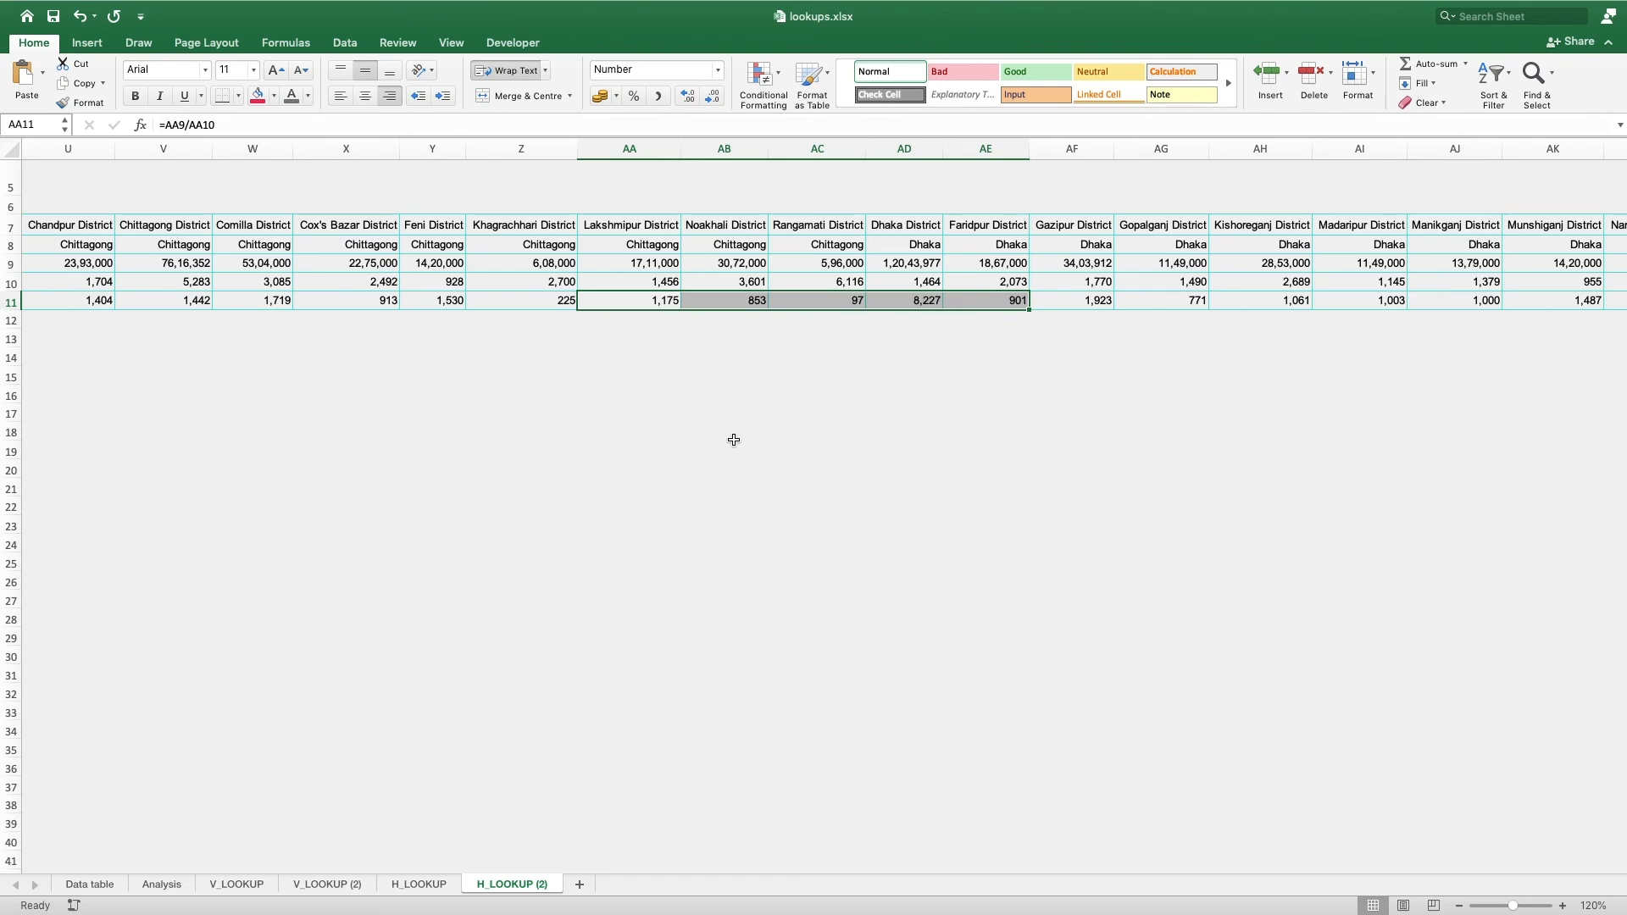
{"action": "left_click", "coordinate": [730, 448]}
{"action": "left_click_drag", "start_coordinate": [678, 868], "coordinate": [320, 870]}
{"action": "left_click", "coordinate": [684, 642]}
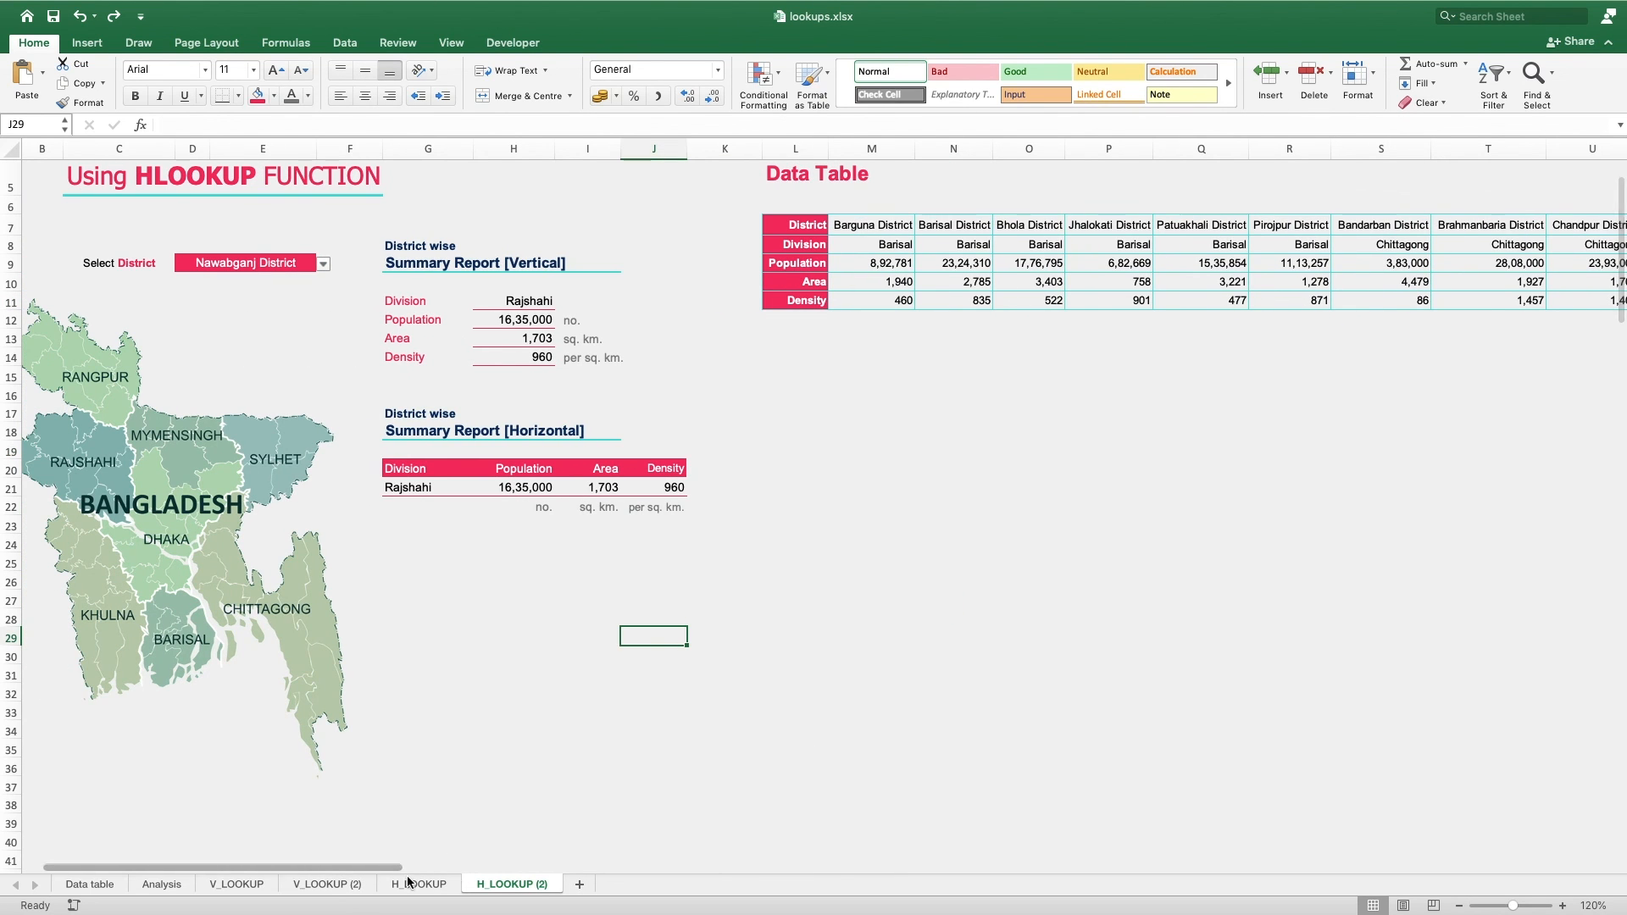
{"action": "left_click_drag", "start_coordinate": [370, 870], "coordinate": [254, 872]}
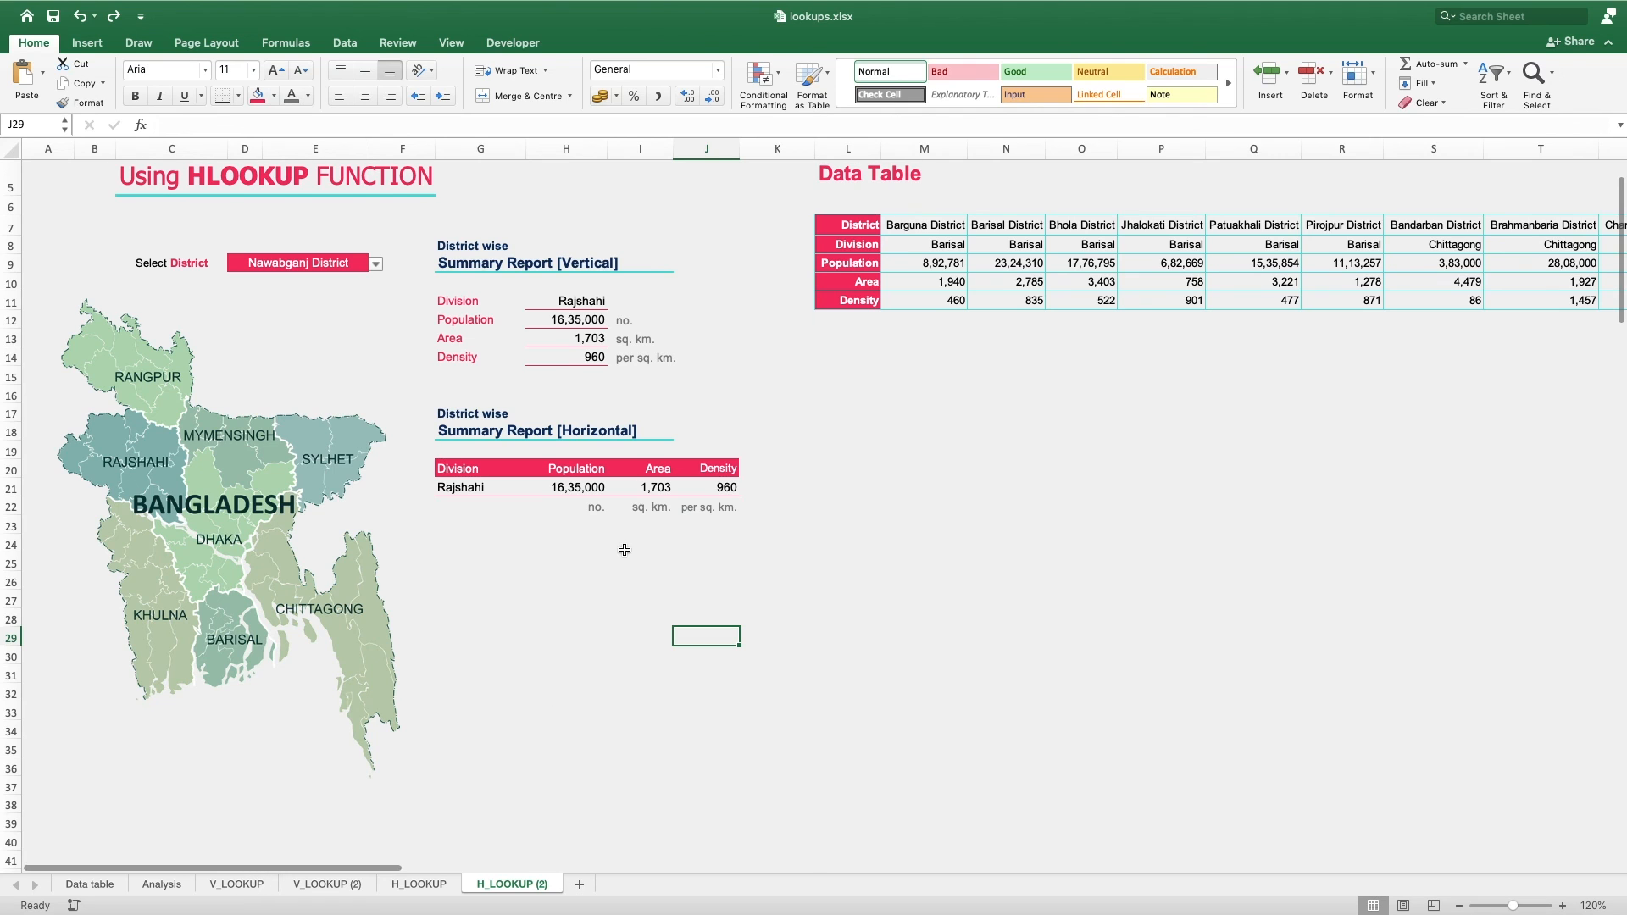
{"action": "scroll", "coordinate": [623, 549], "scroll_direction": "up", "scroll_amount": 4}
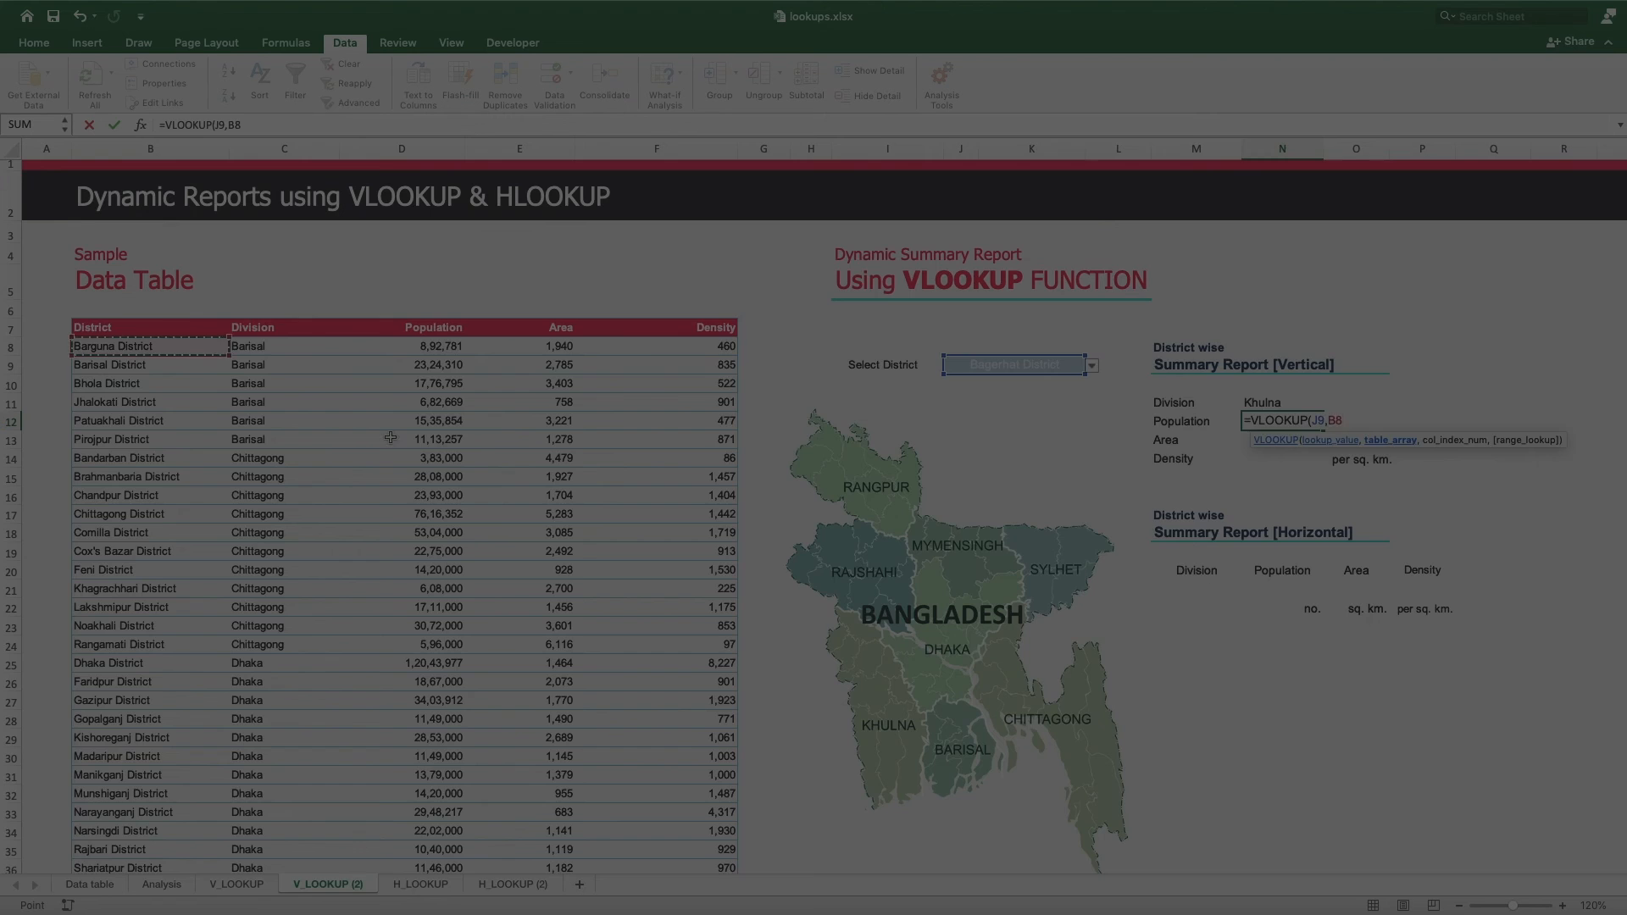
{"action": "type", "text": "3,0)"}
{"action": "key", "text": "Return"}
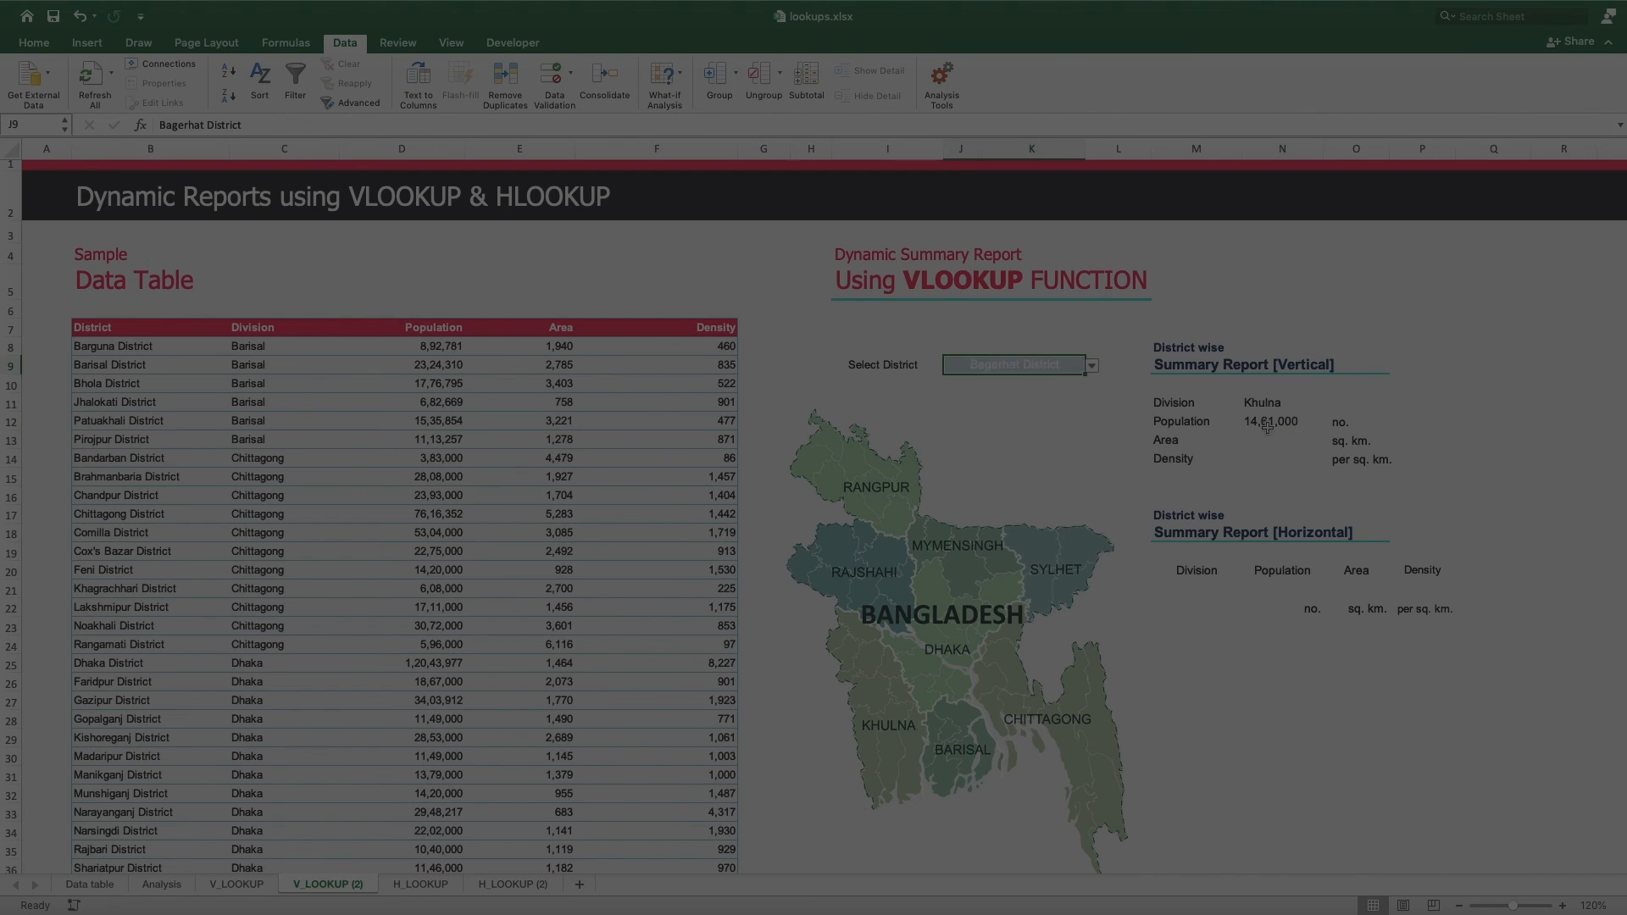
{"action": "type", "text": "=VLOOKUP(J9,B8:F71,4"}
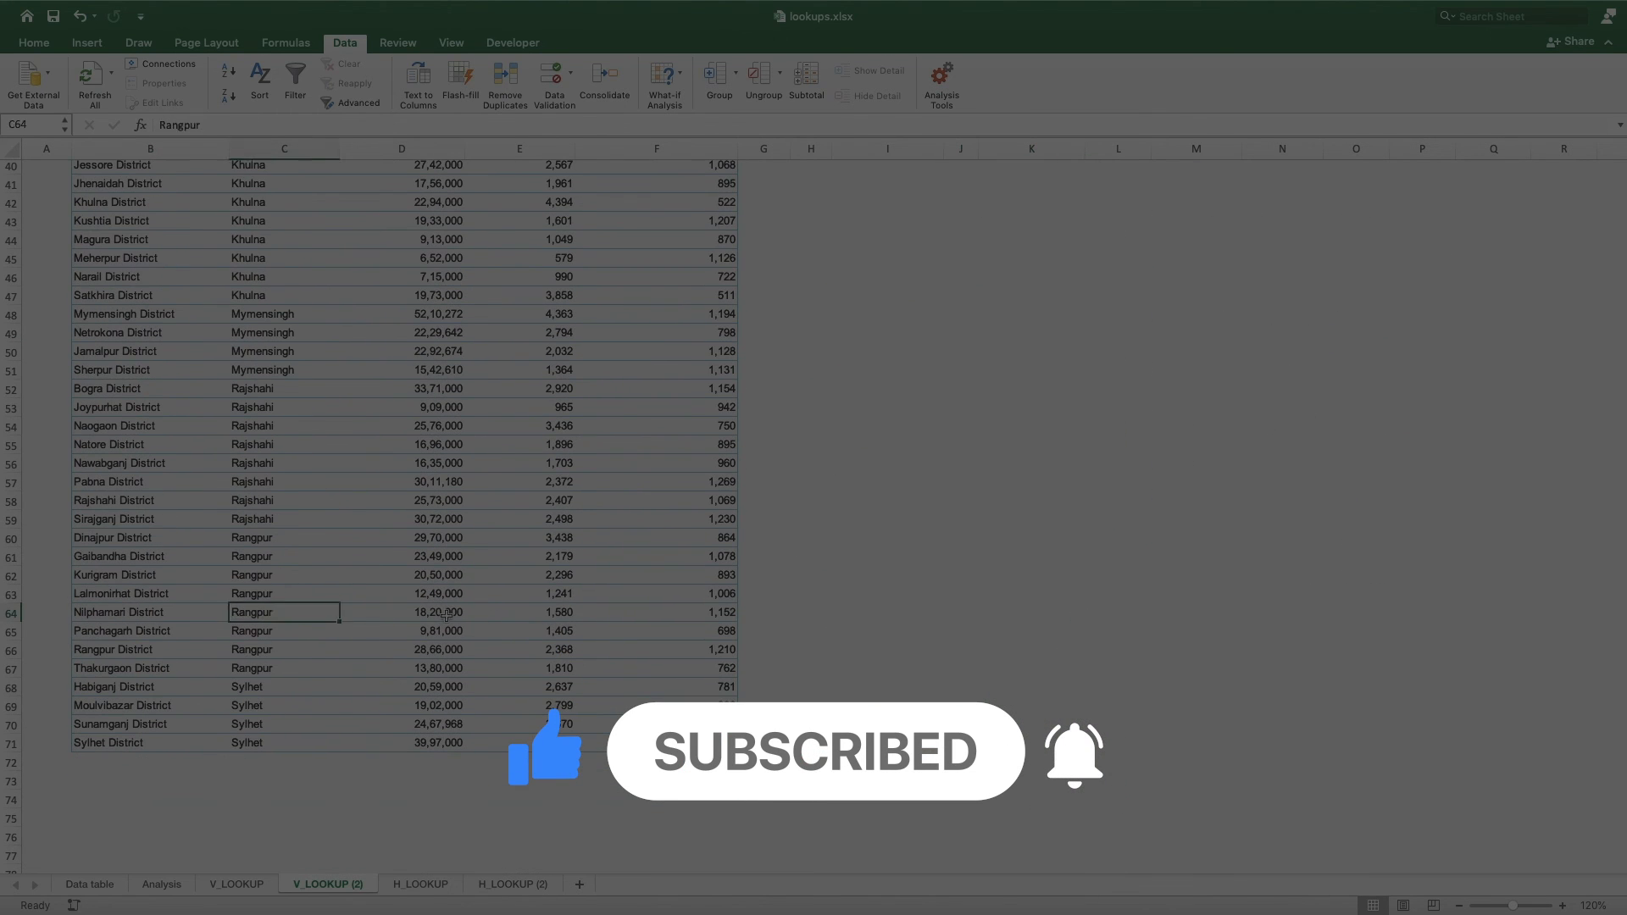
{"action": "left_click", "coordinate": [1241, 589]}
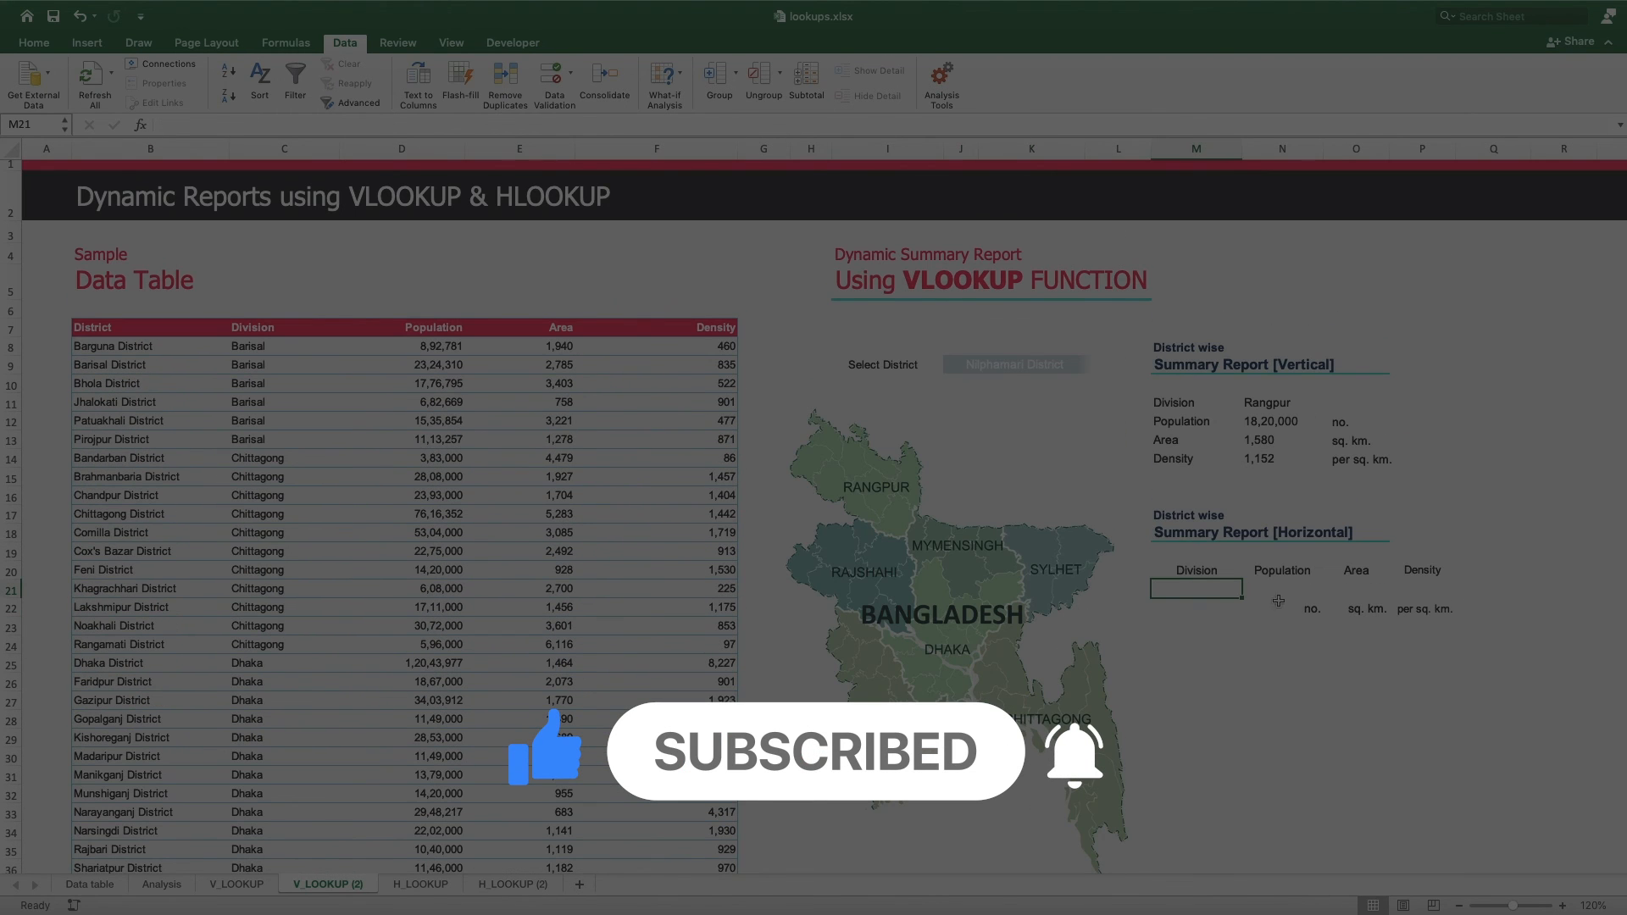
{"action": "type", "text": "=VLOOKUP("}
{"action": "left_click", "coordinate": [1014, 364]}
{"action": "key", "text": "F4"}
{"action": "type", "text": ","}
{"action": "left_click", "coordinate": [127, 347]}
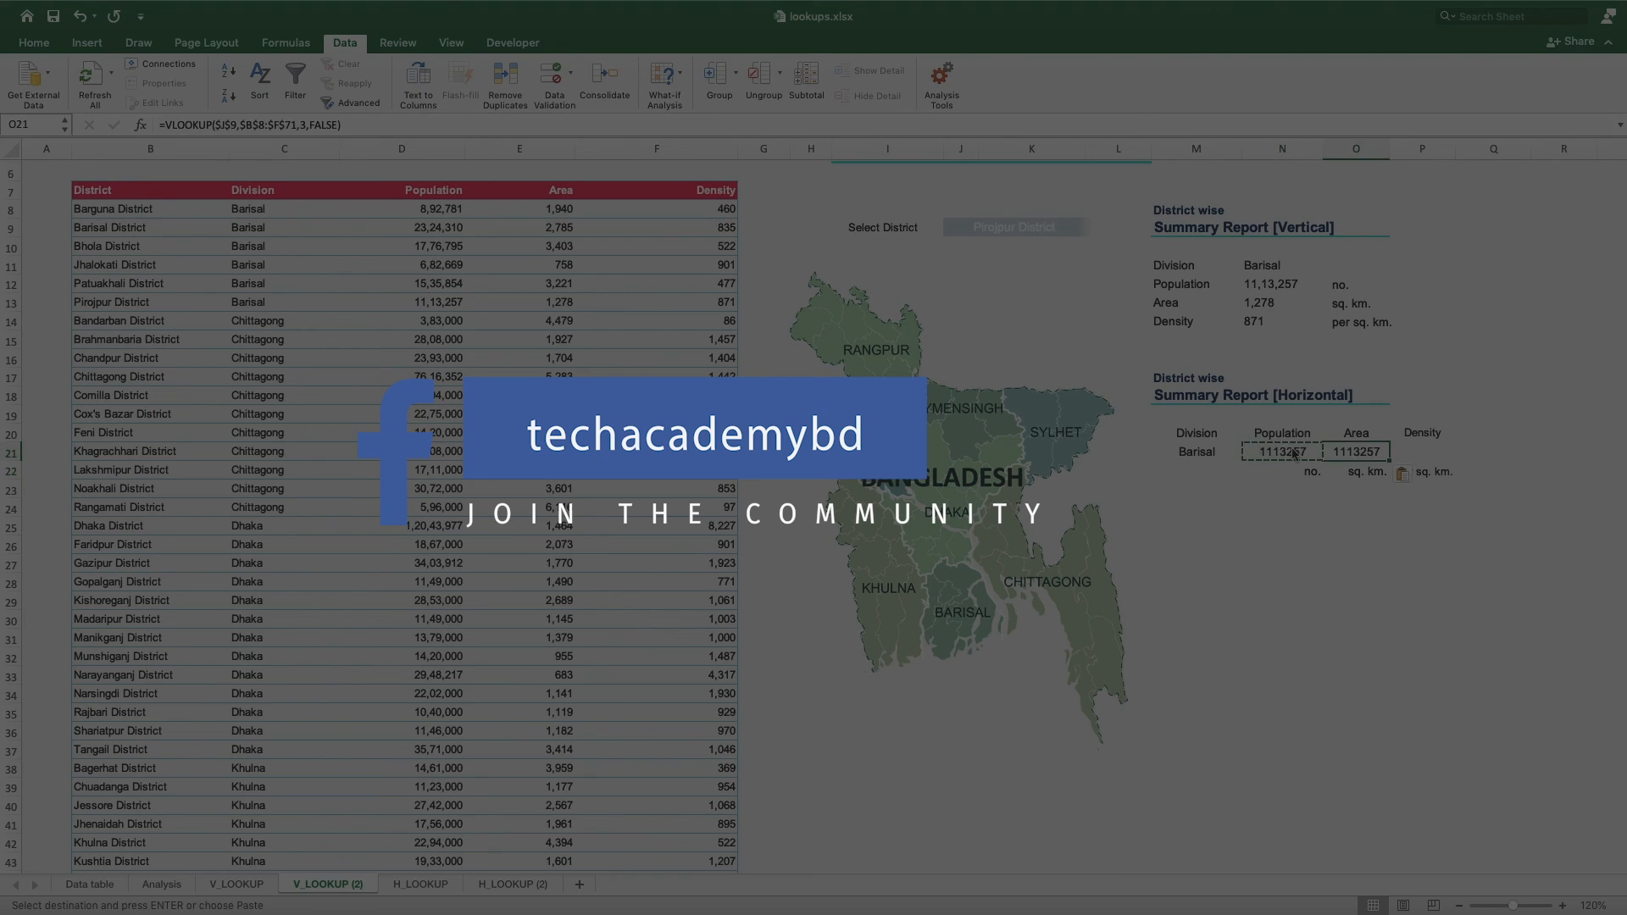
{"action": "key", "text": "Tab"}
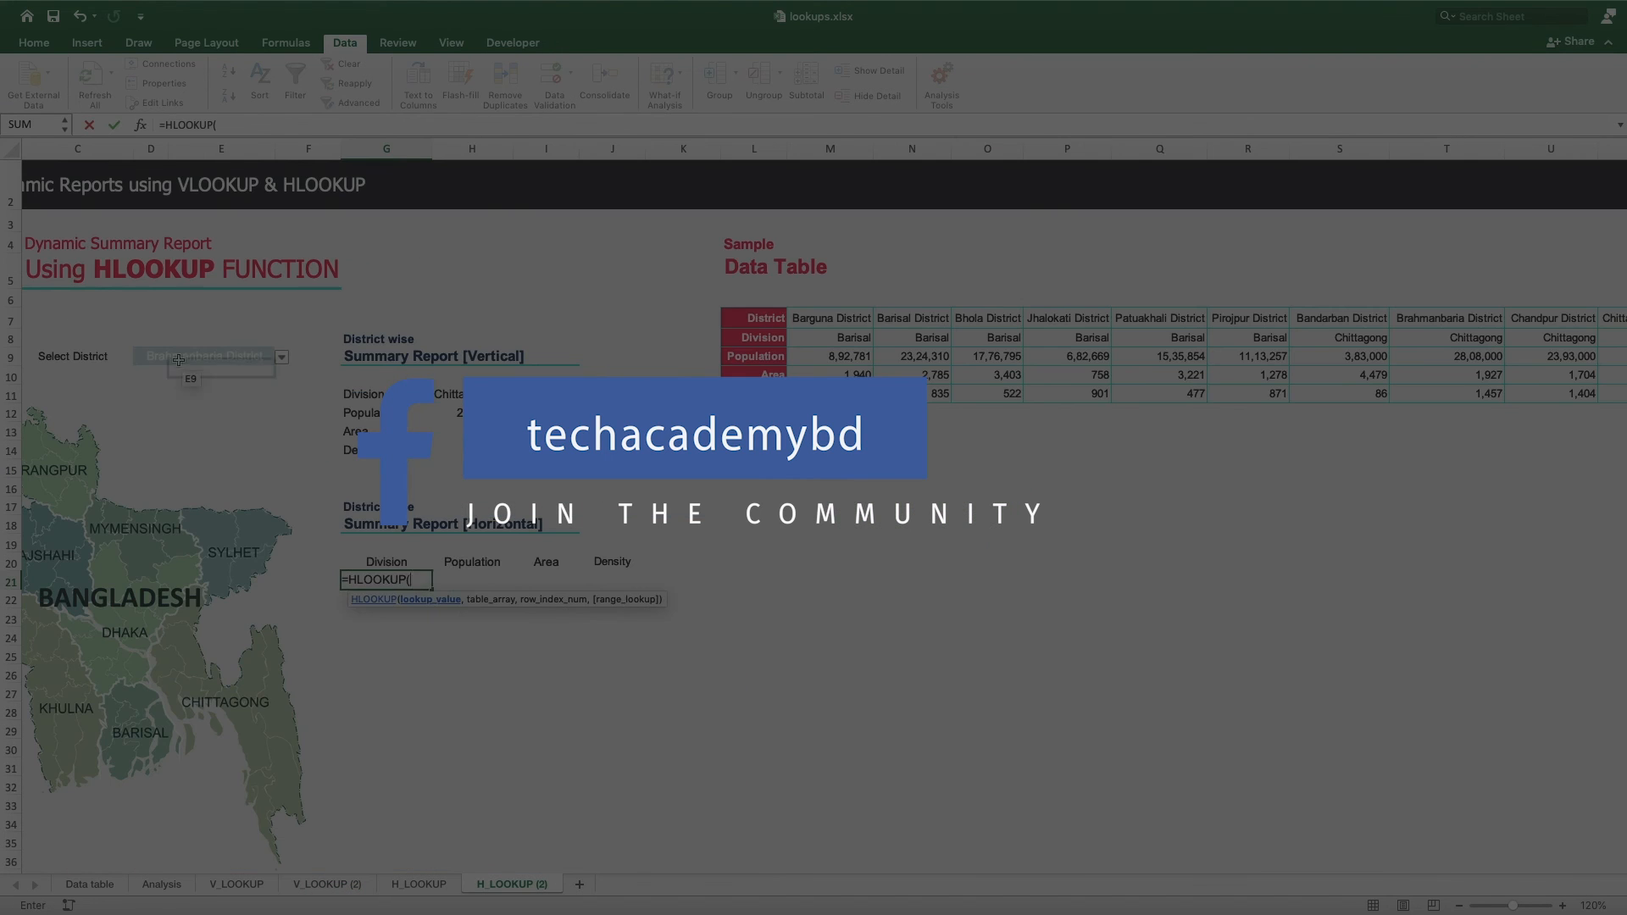
{"action": "type", "text": ",2"}
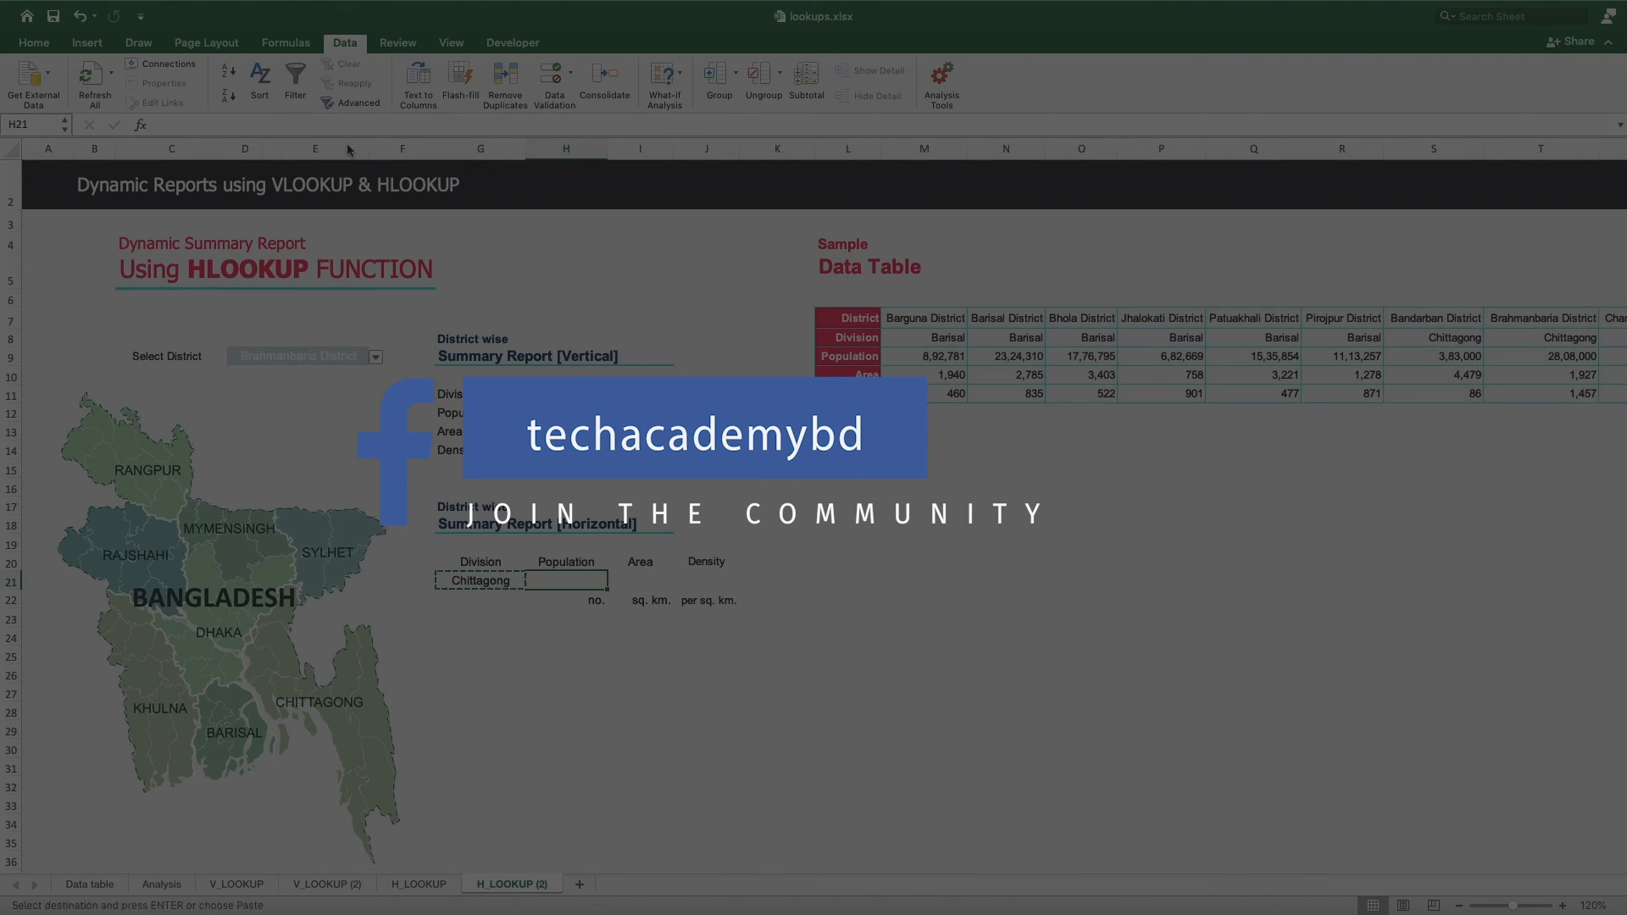